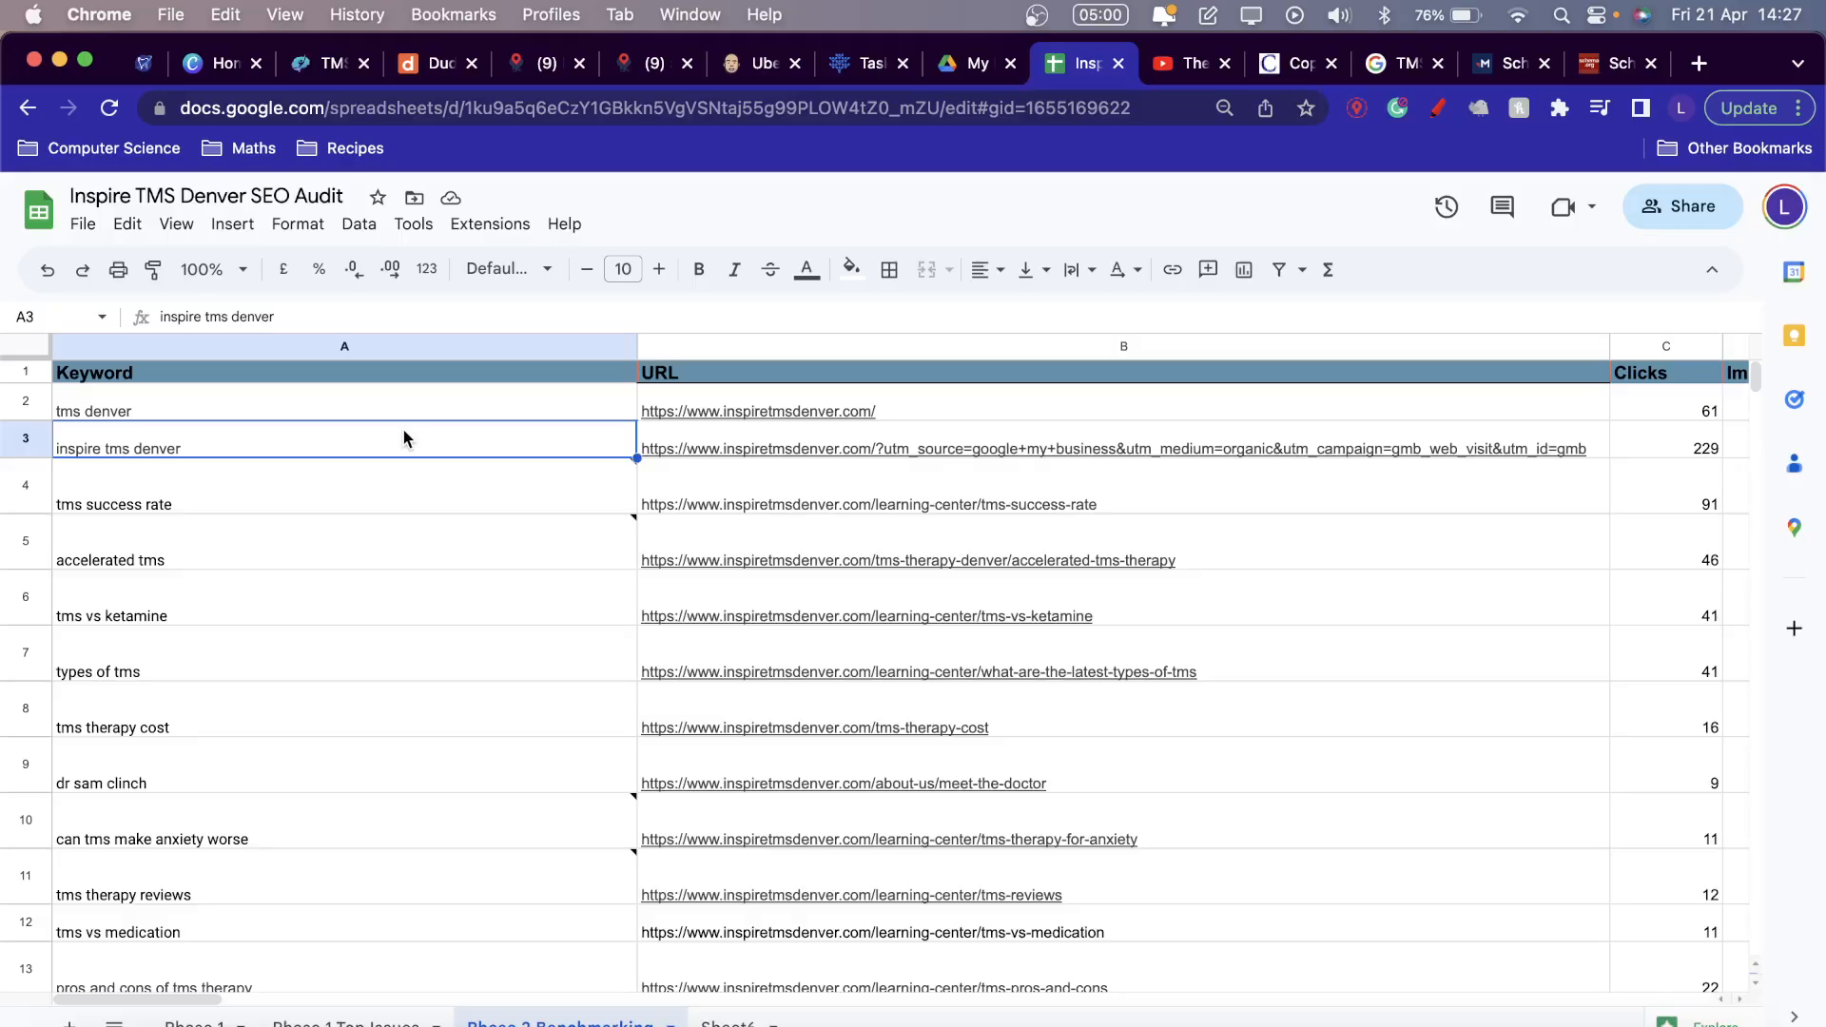
Examine the click metrics, duplicate content, indexability, title, meta description and H1 columns of the Phase 2 Benchmarking sheet.
scroll(818, 499, right, 10)
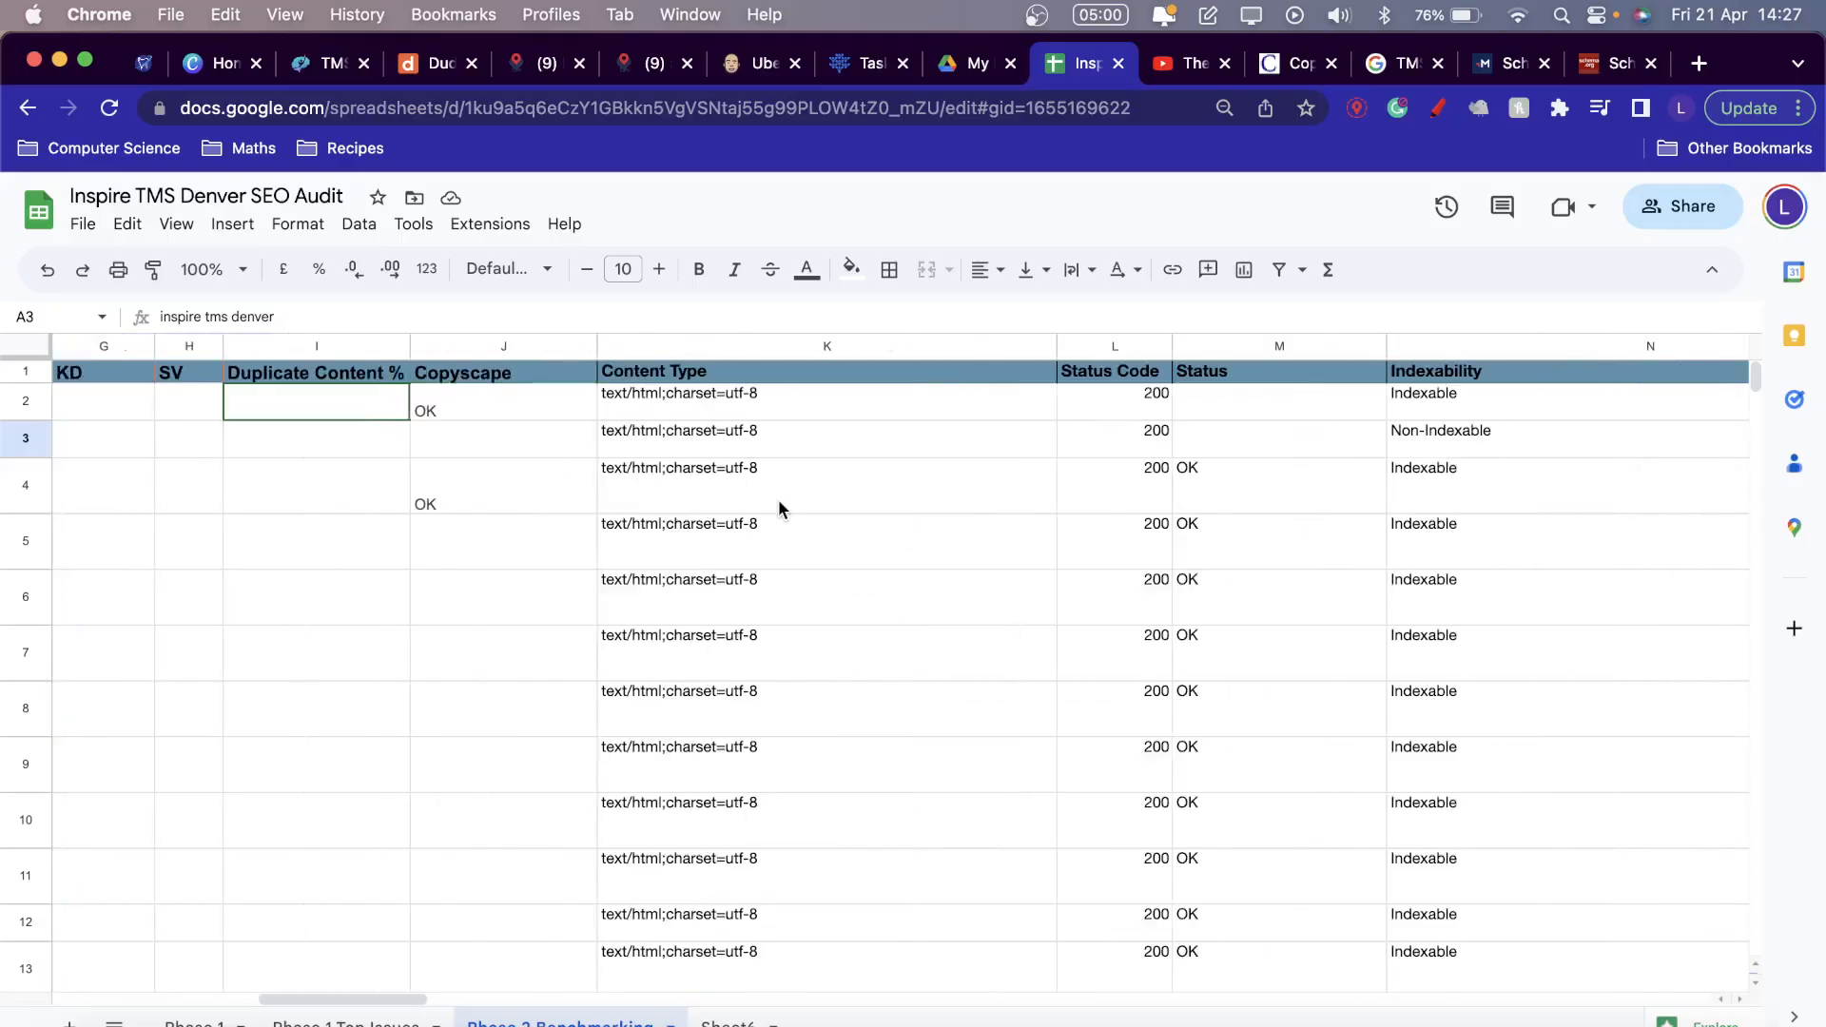
scroll(839, 536, left, 6)
scroll(839, 535, right, 3)
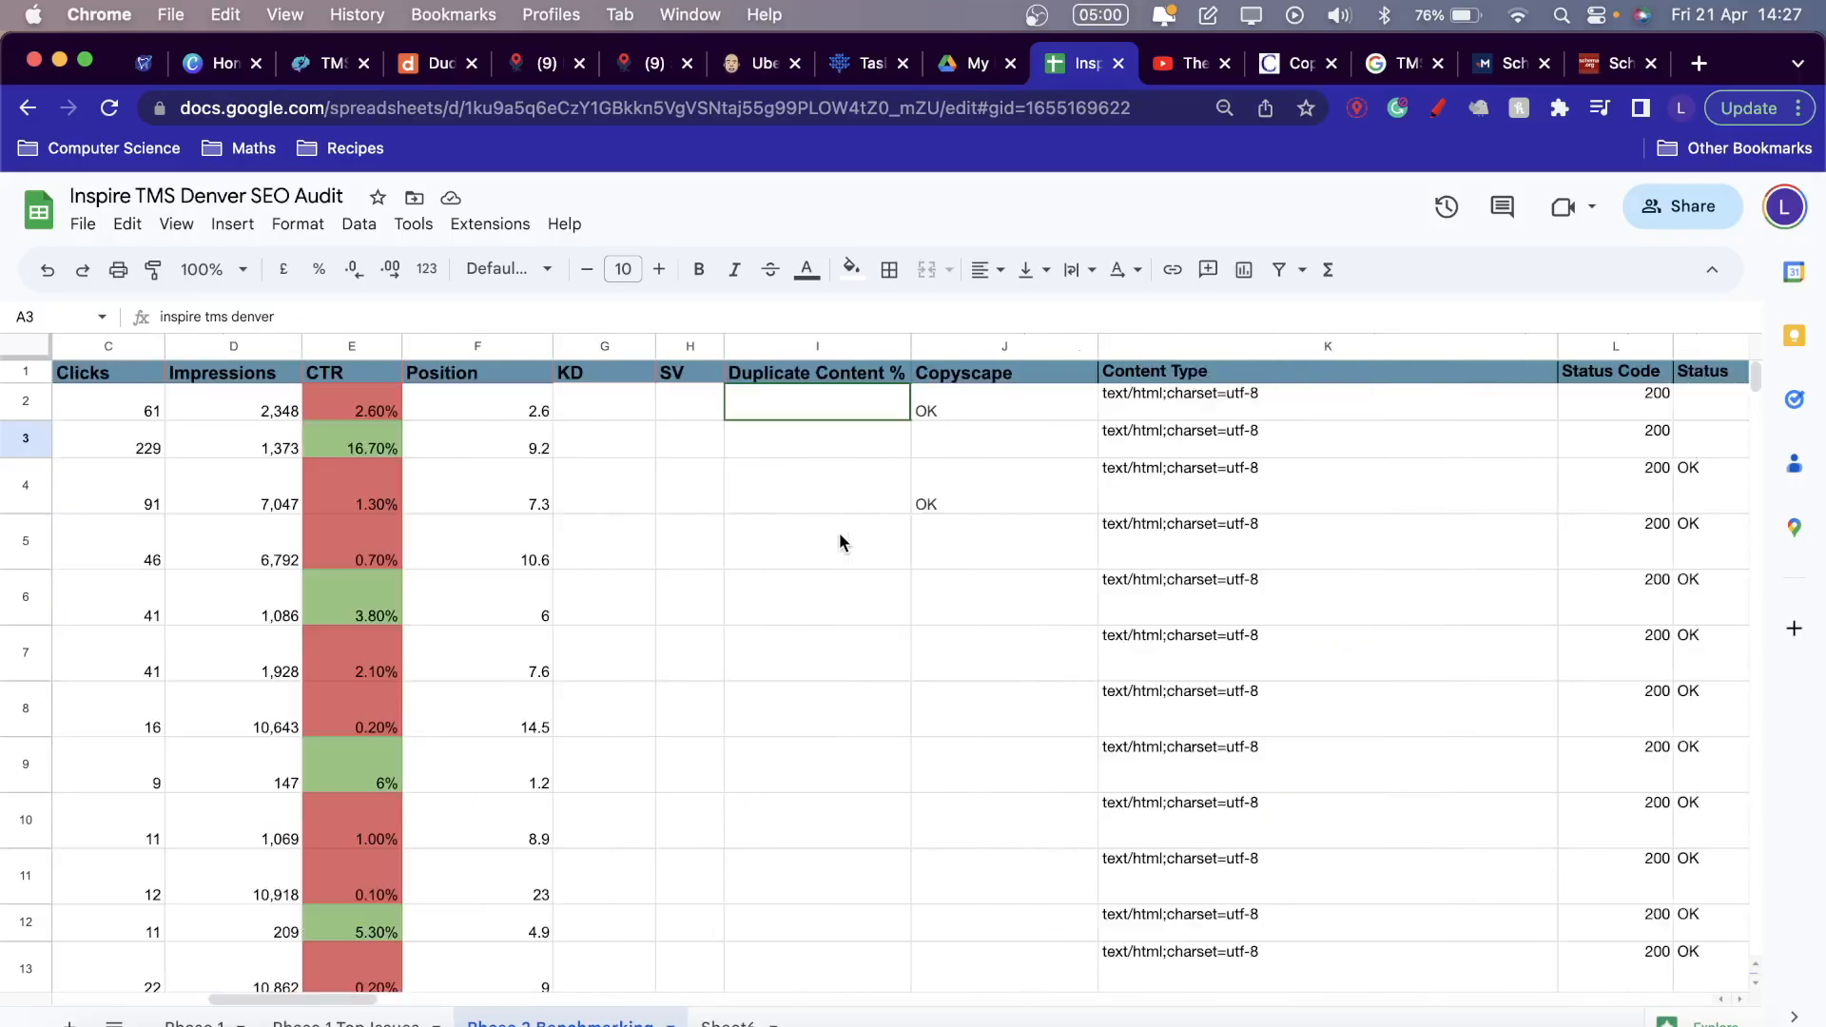
scroll(839, 534, right, 8)
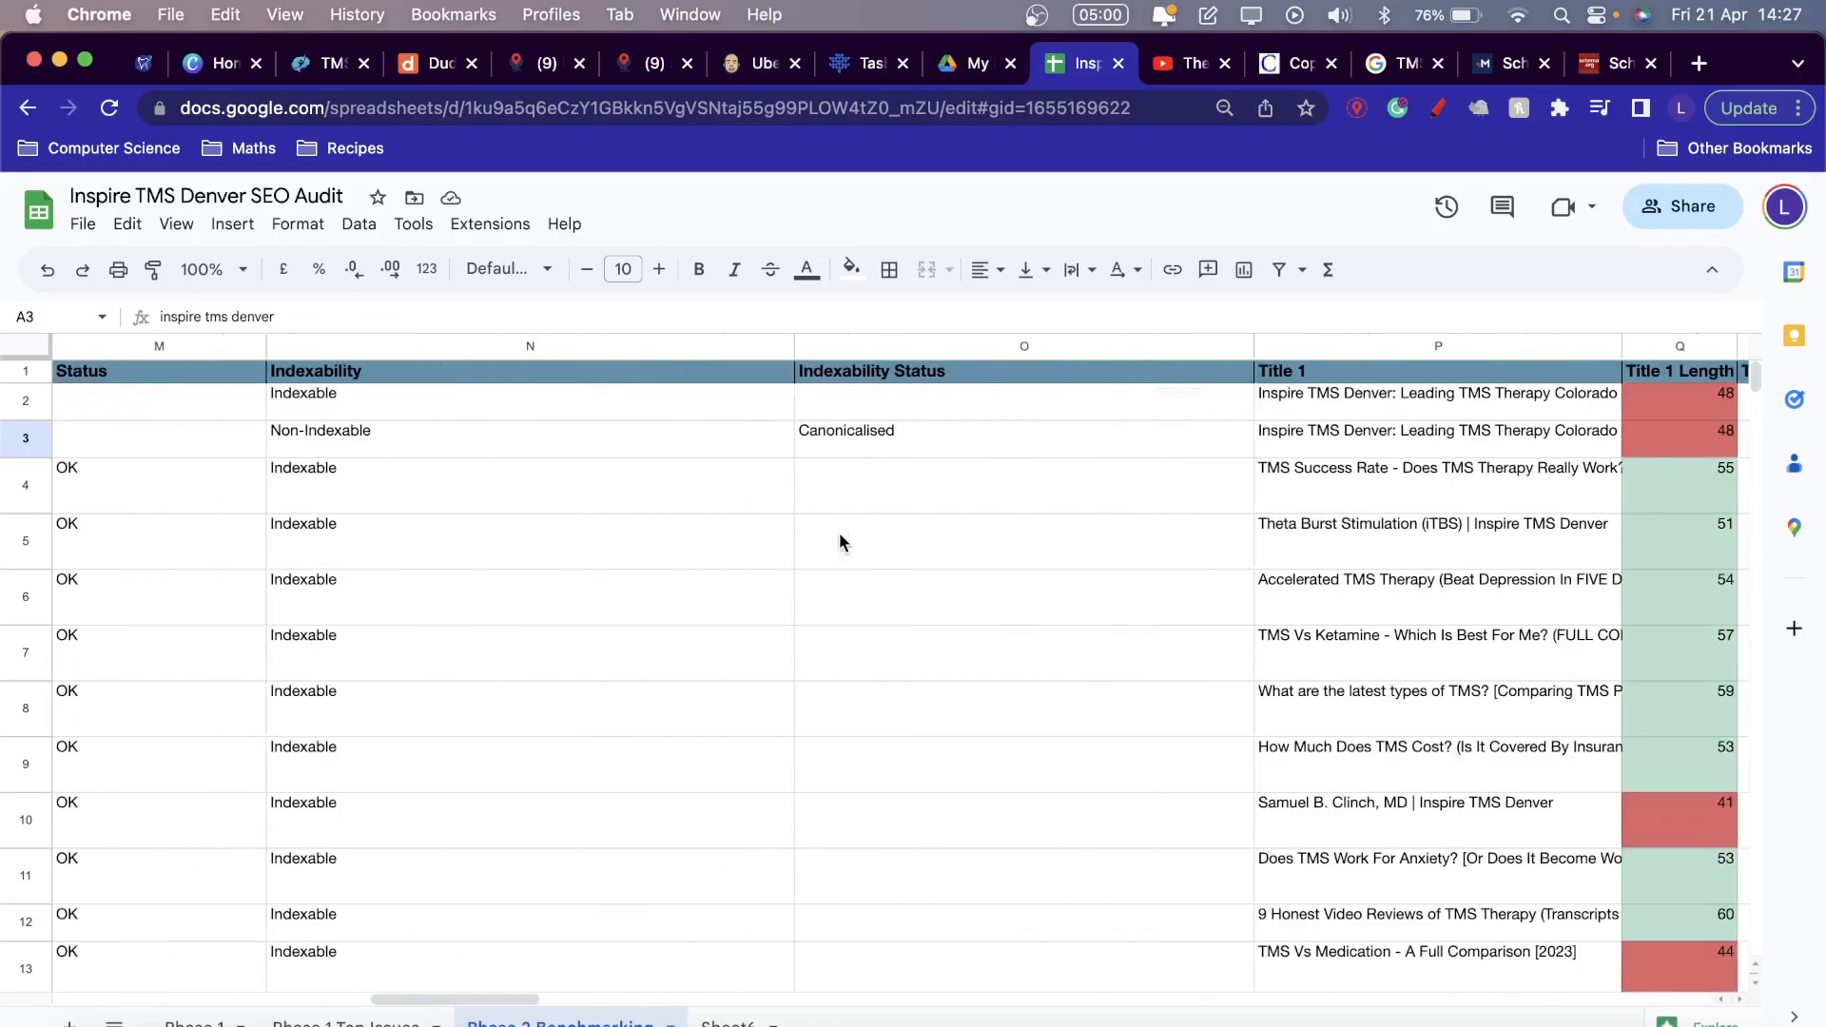
scroll(839, 540, right, 6)
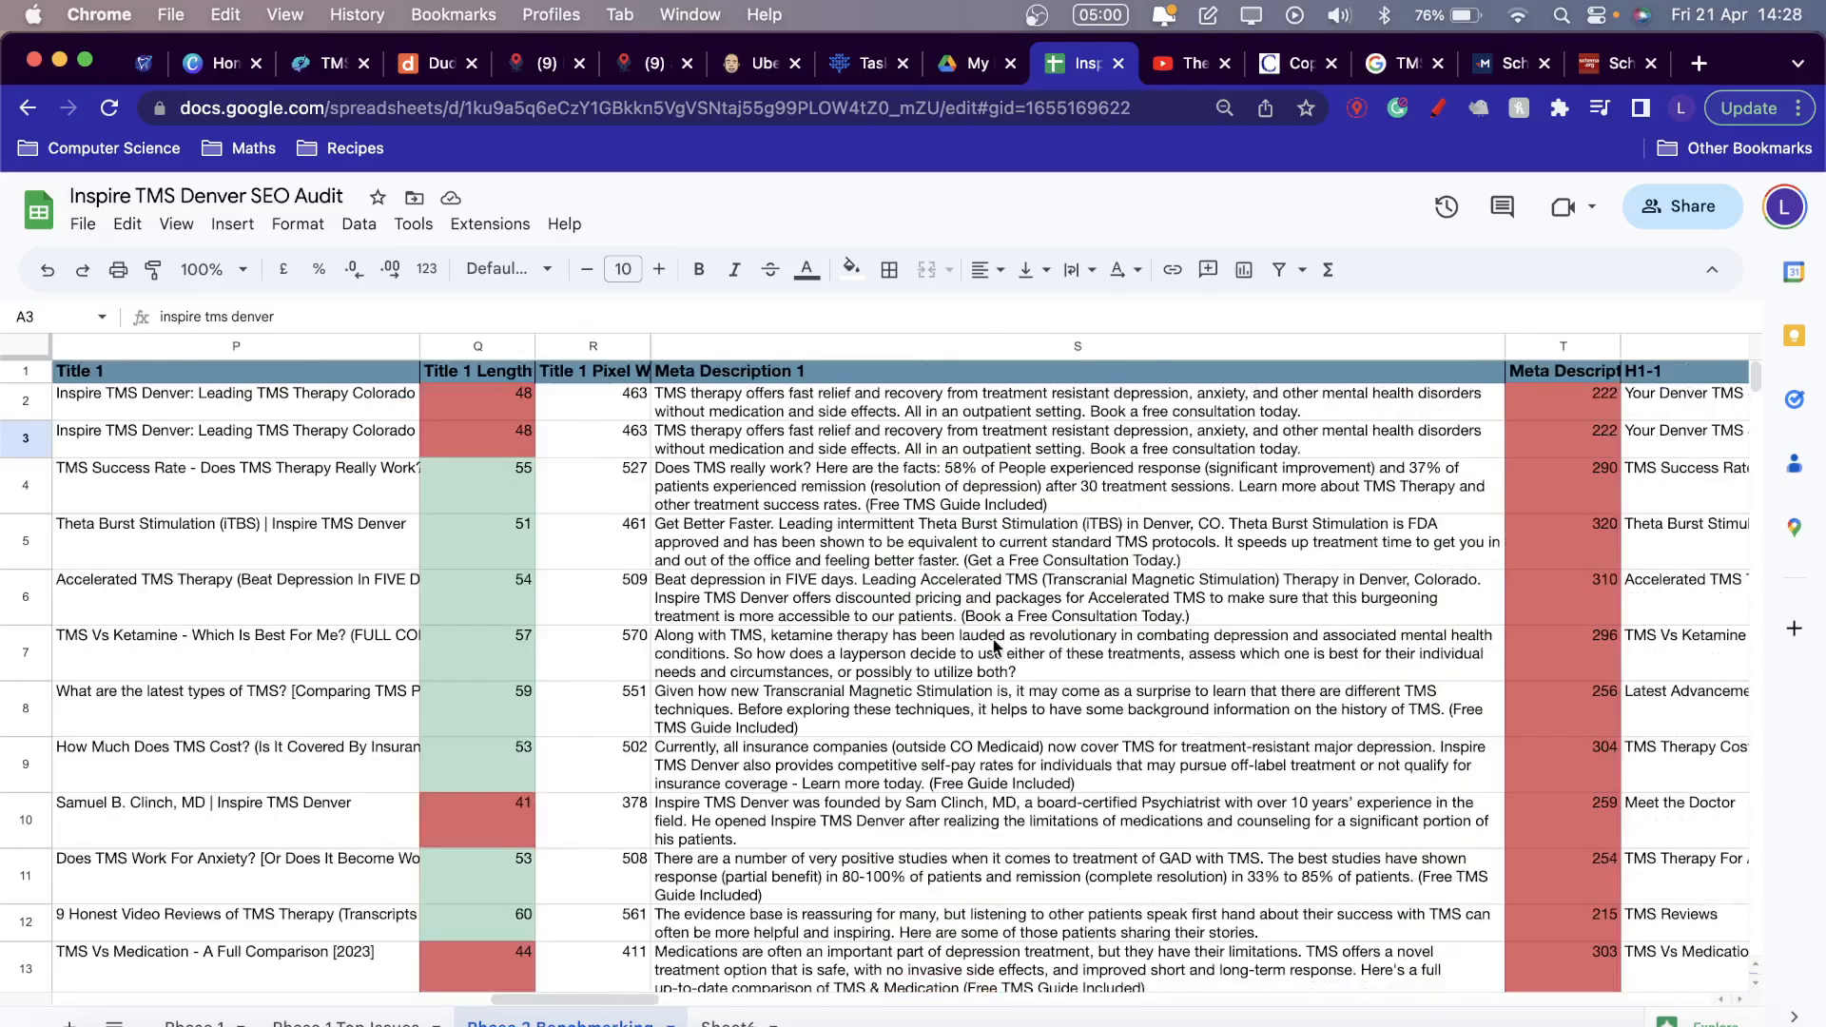
scroll(999, 643, right, 4)
scroll(1012, 636, left, 6)
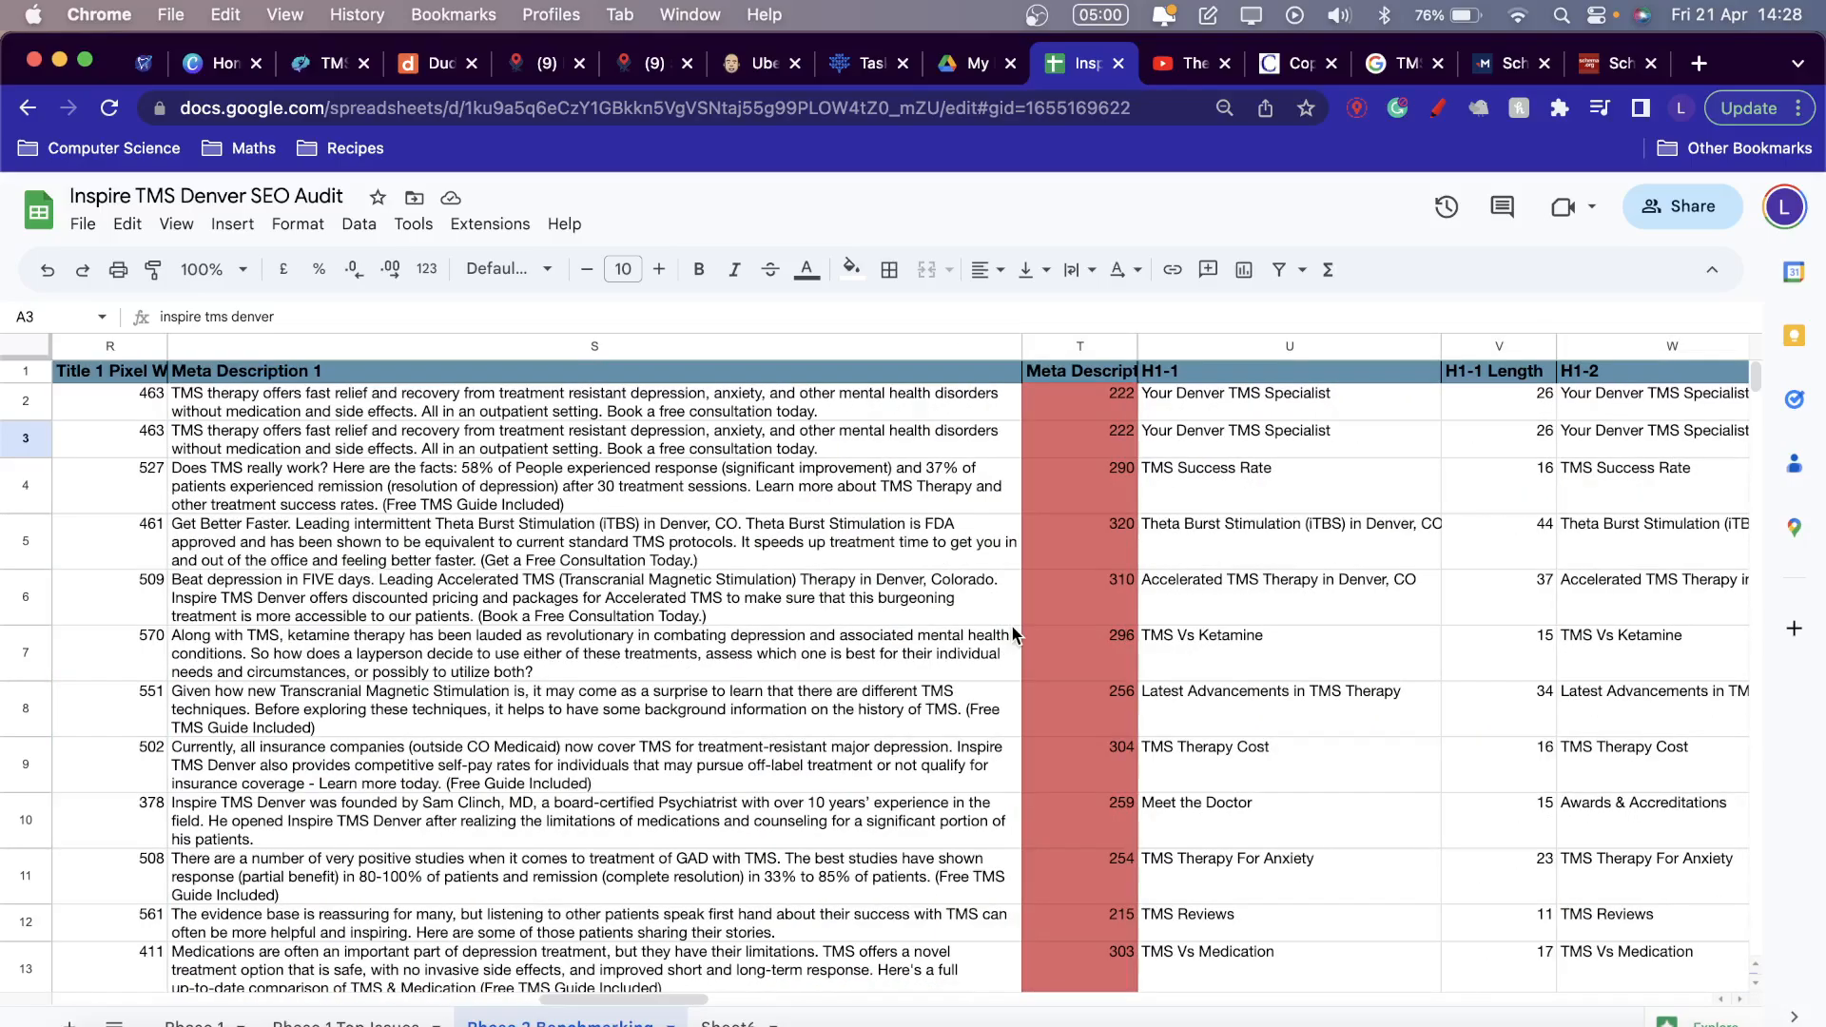
scroll(1012, 635, right, 5)
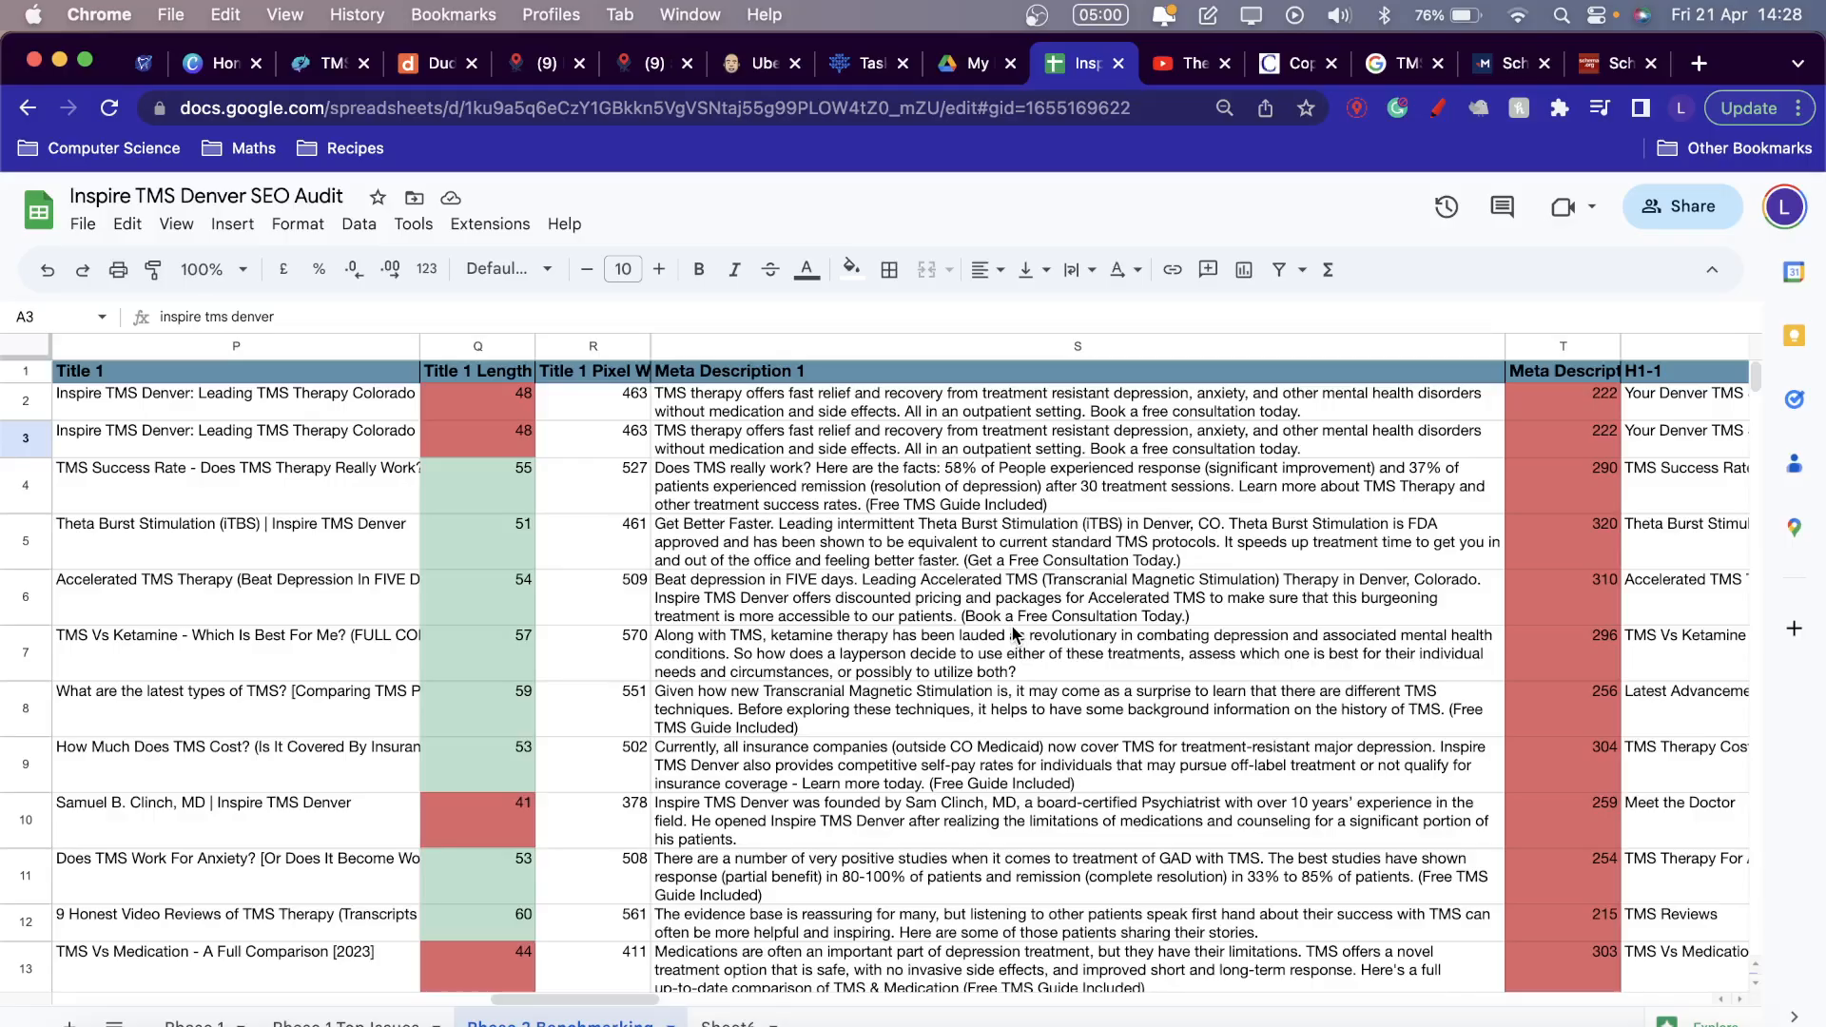
Check page titles in the Title 1 column and widen column P to fit the full TMS Success Rate title.
click(255, 401)
drag(255, 401, 290, 618)
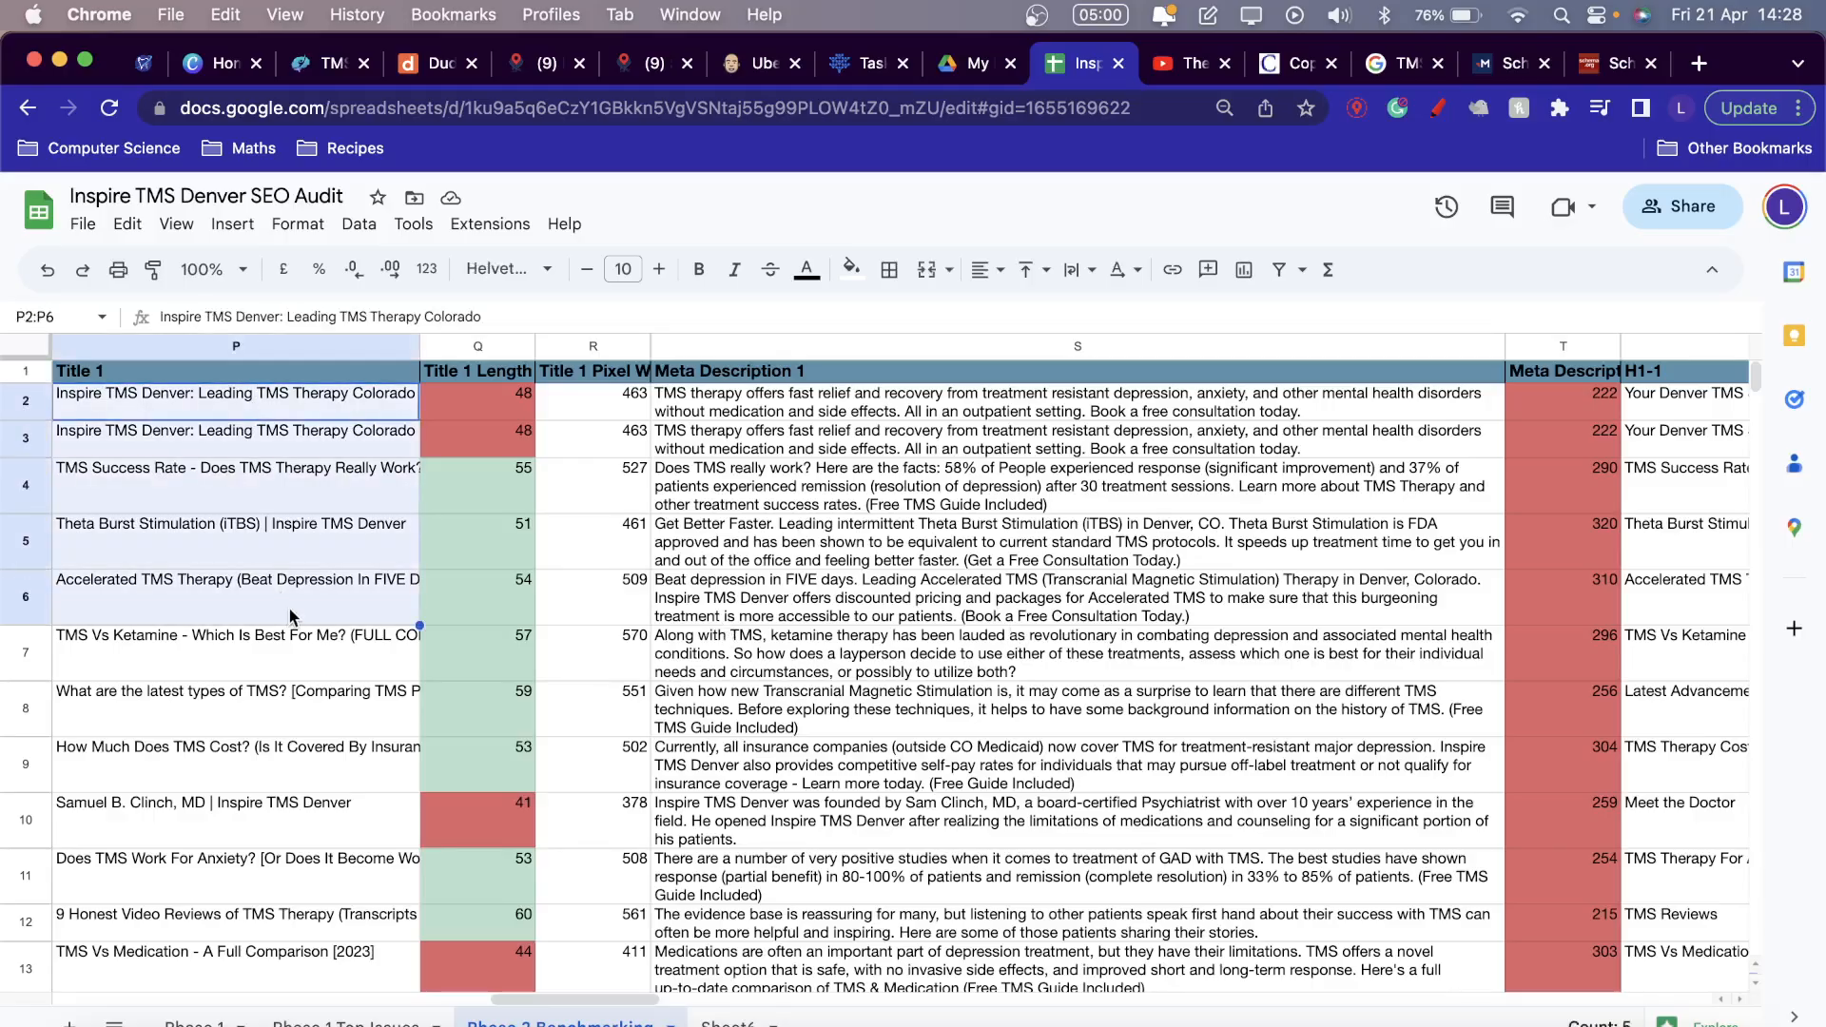
click(335, 731)
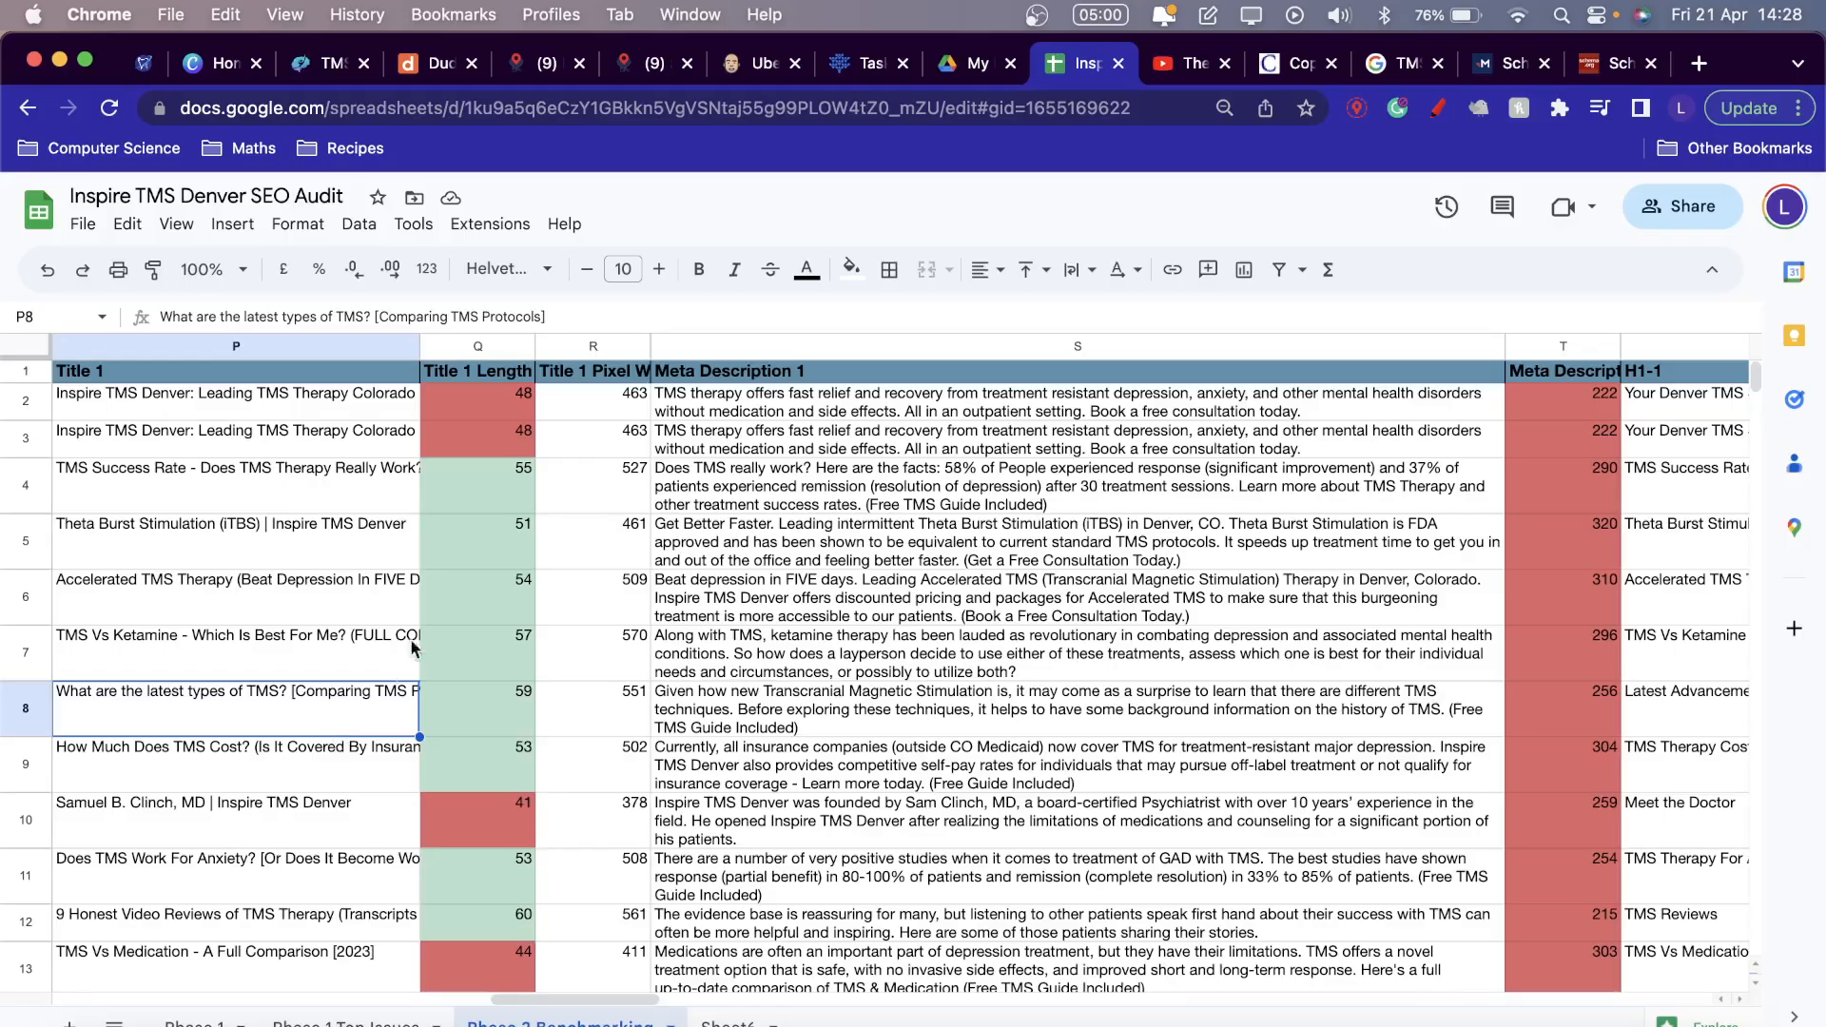
click(292, 507)
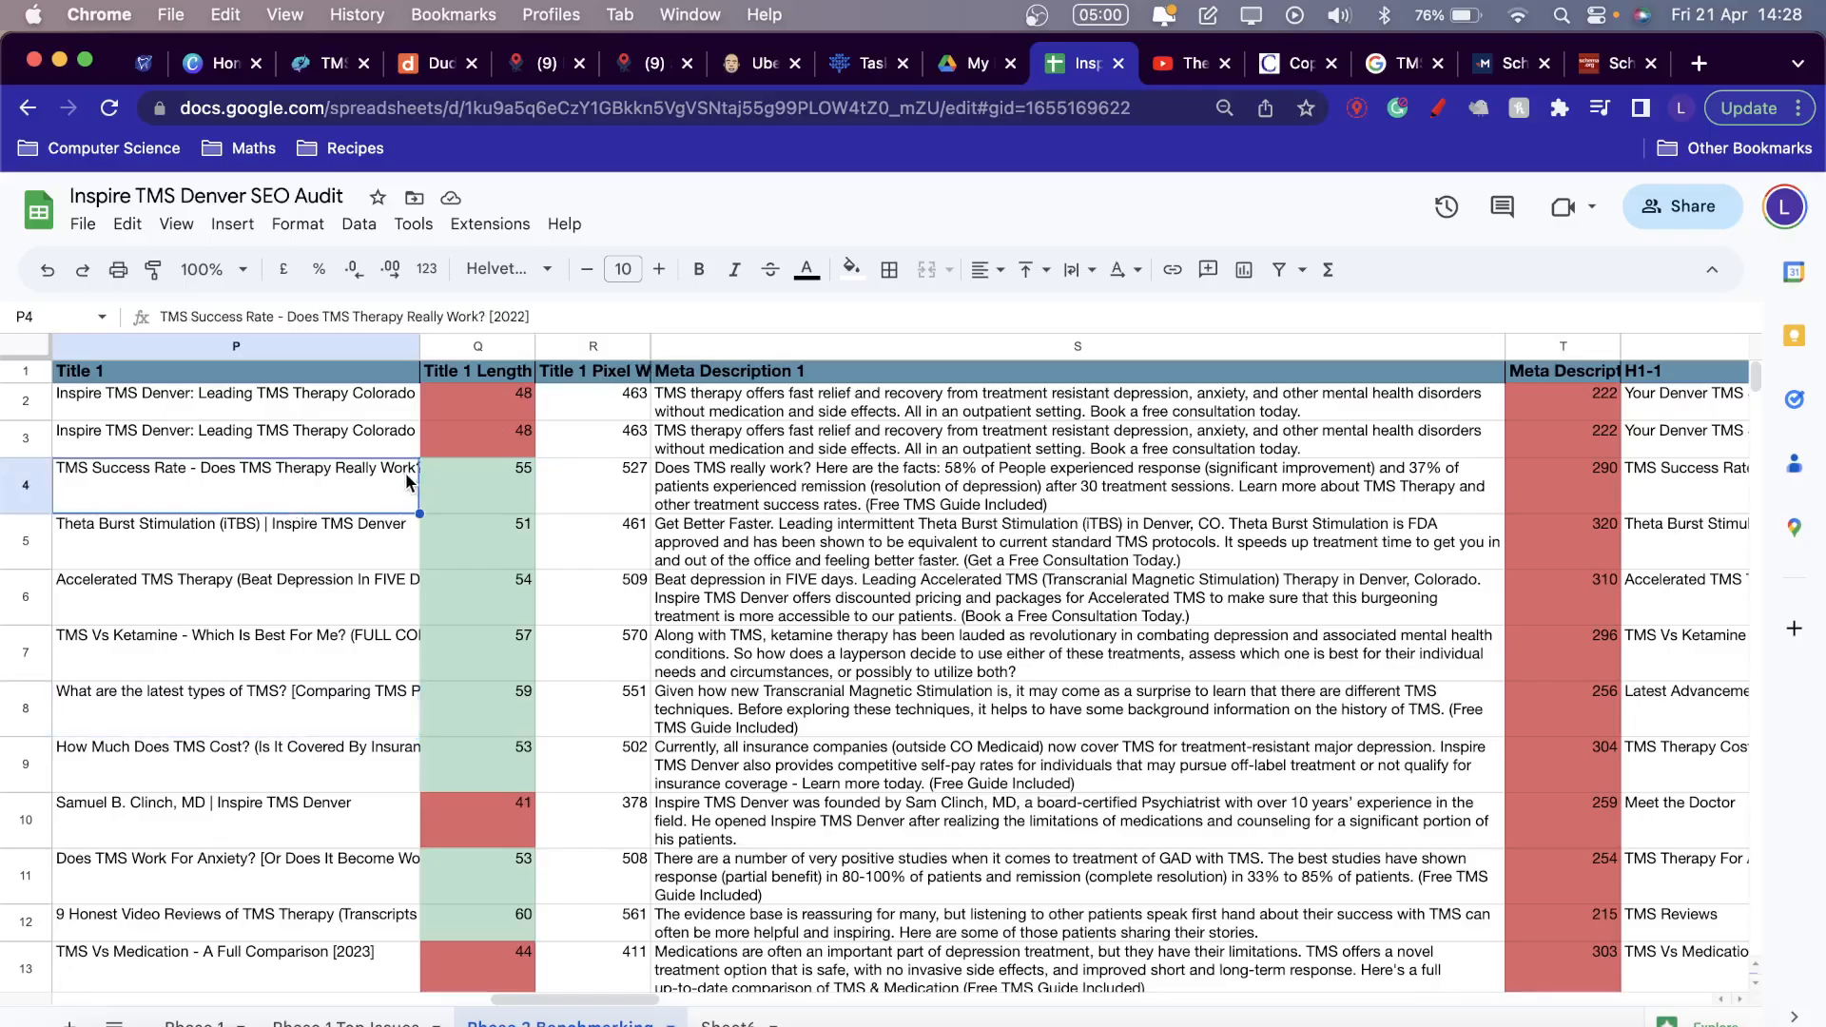
drag(419, 341, 477, 342)
Switch to the Google results for "TMS Success Rate" and examine the listings around the Inspire TMS Denver entry.
click(1406, 65)
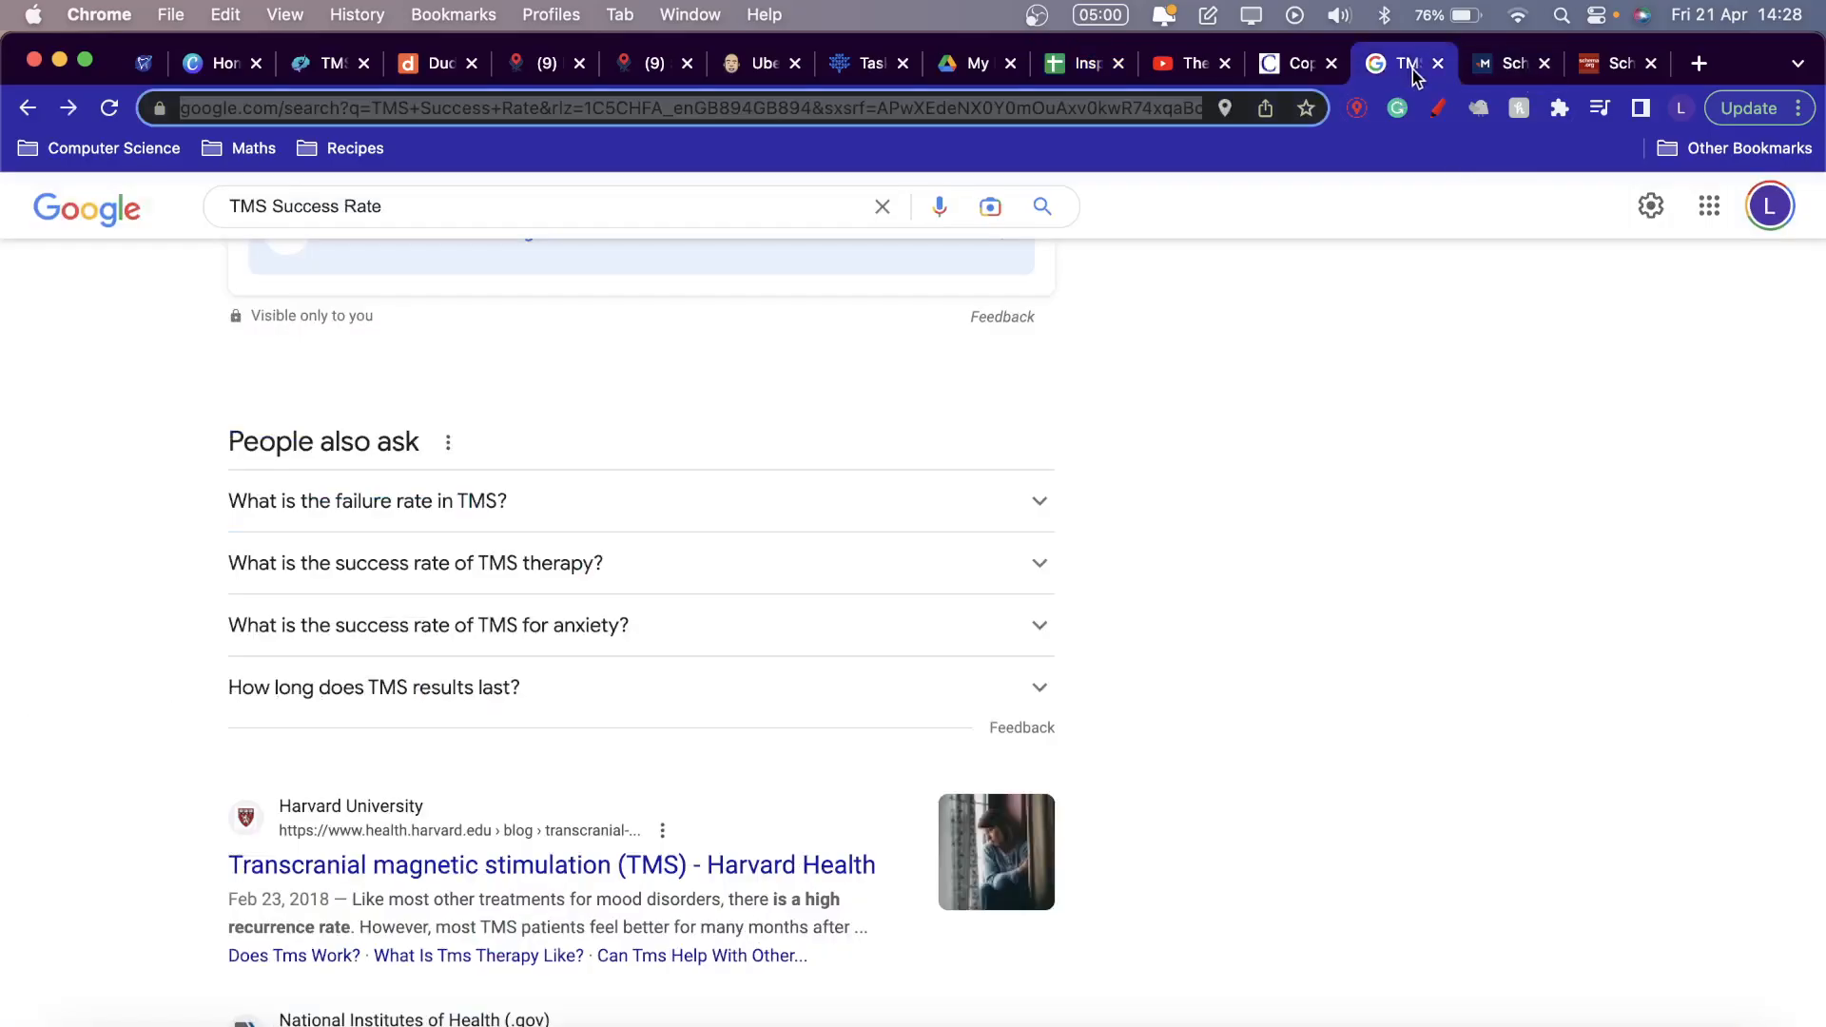
scroll(755, 531, down, 12)
scroll(755, 538, down, 10)
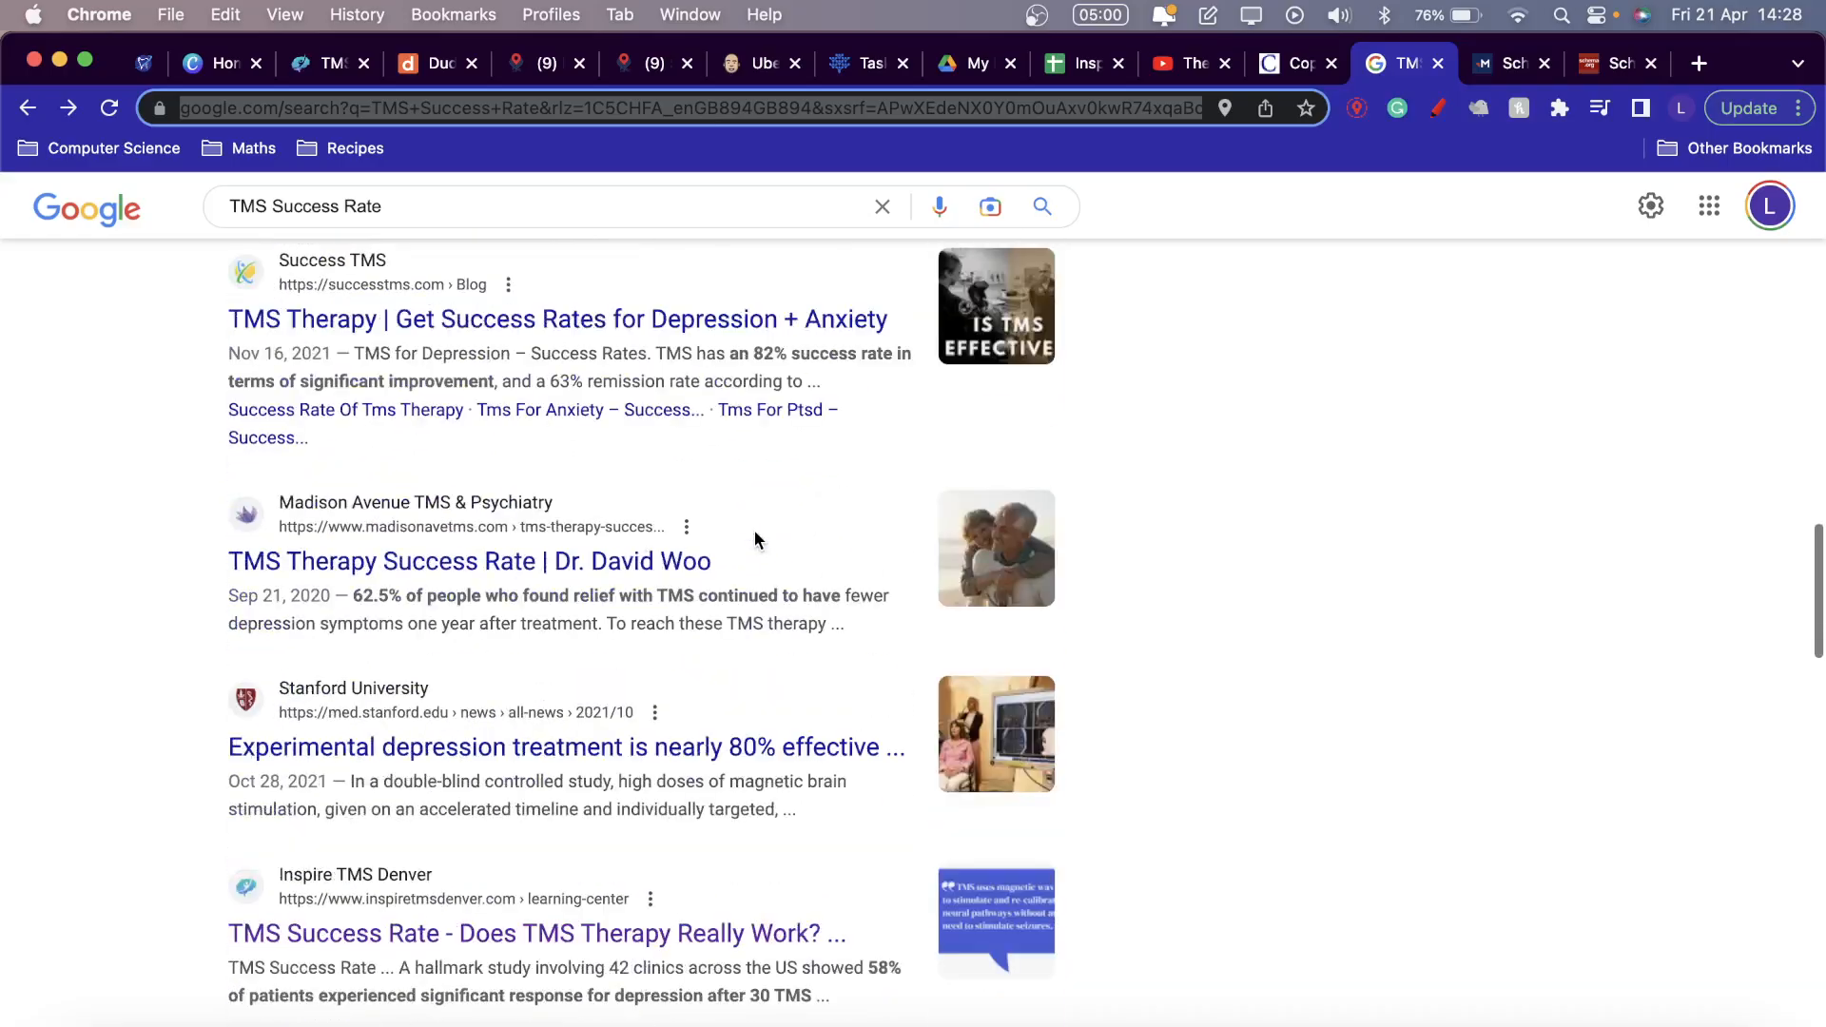
scroll(723, 443, down, 1)
scroll(723, 443, up, 3)
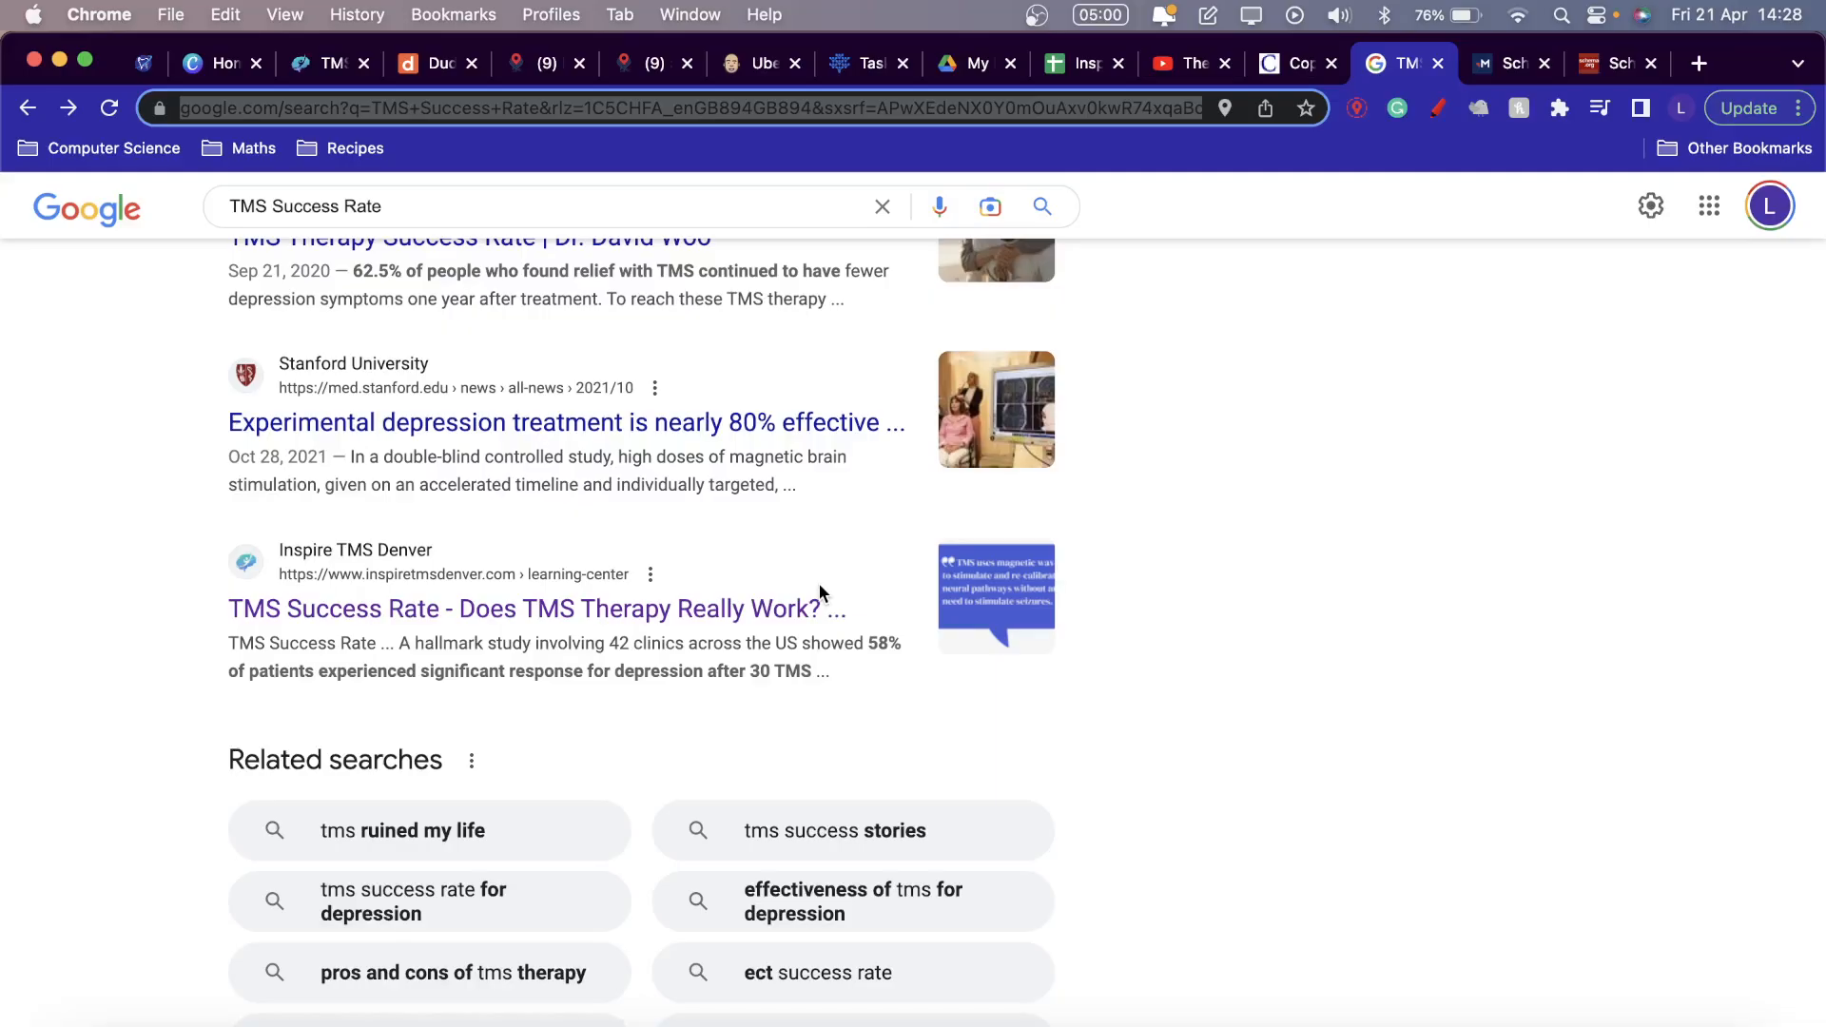
scroll(819, 586, up, 7)
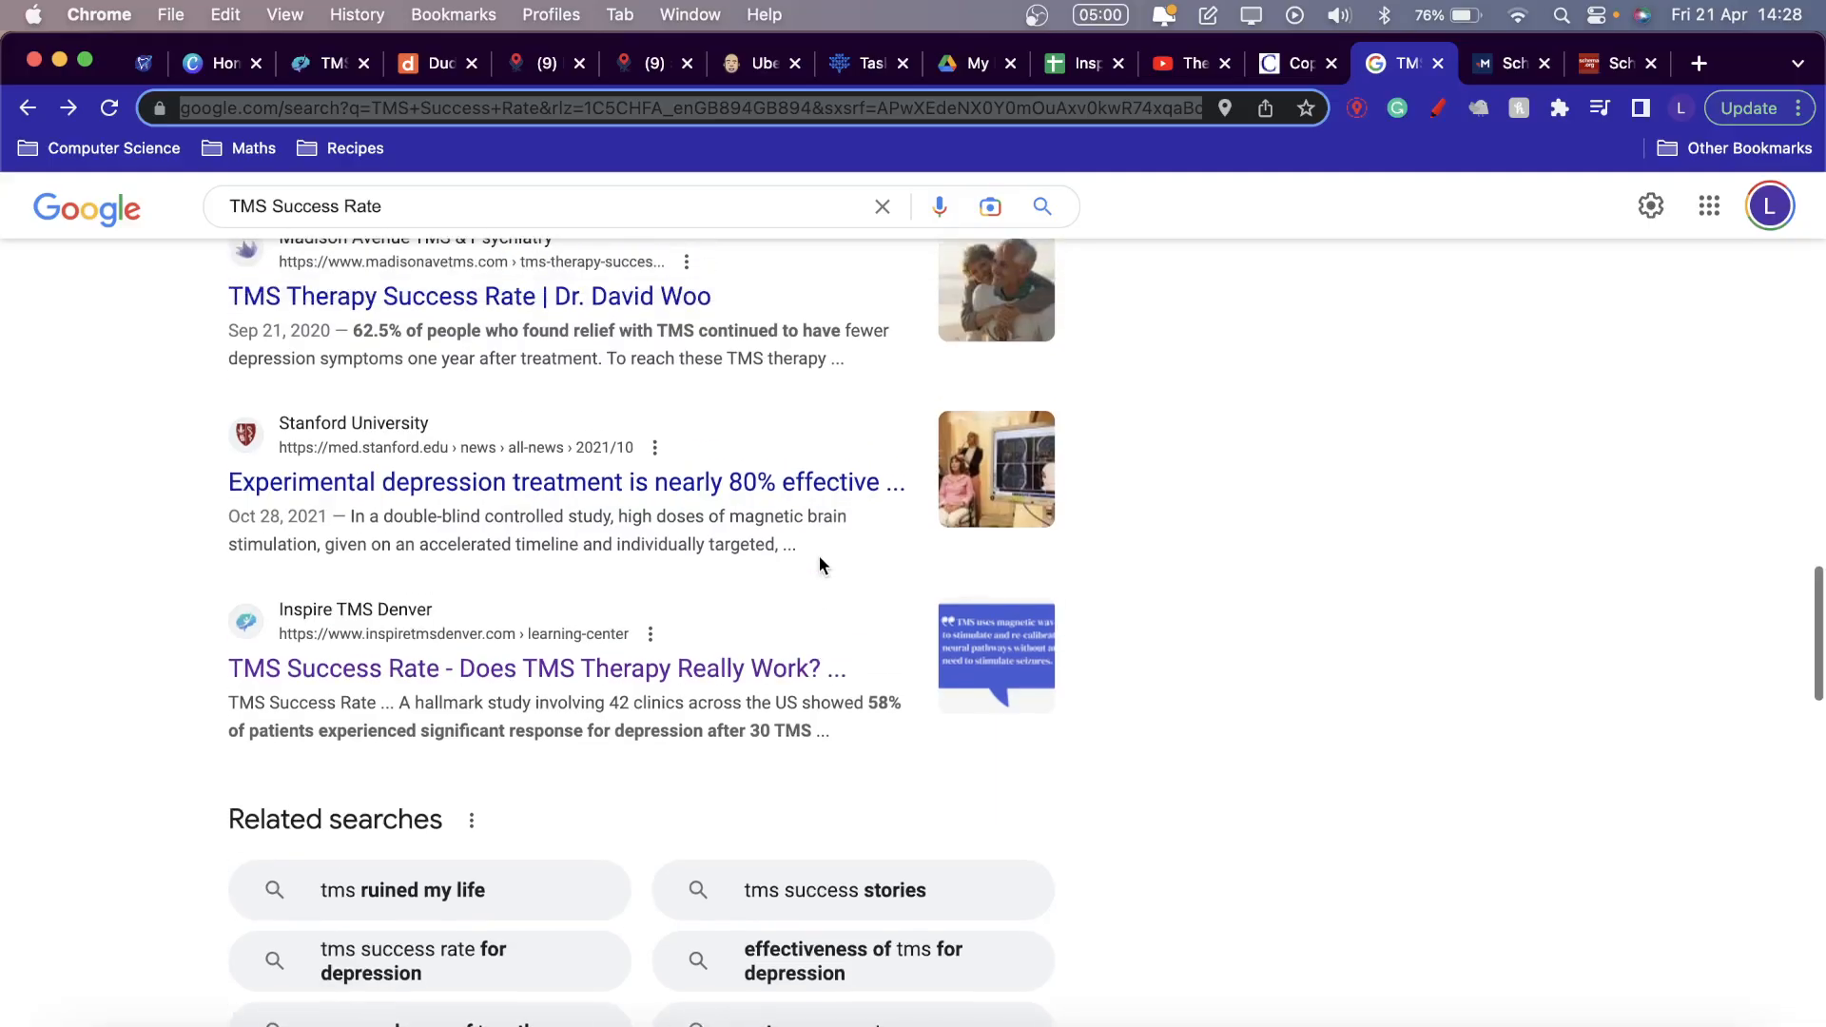
scroll(820, 563, up, 7)
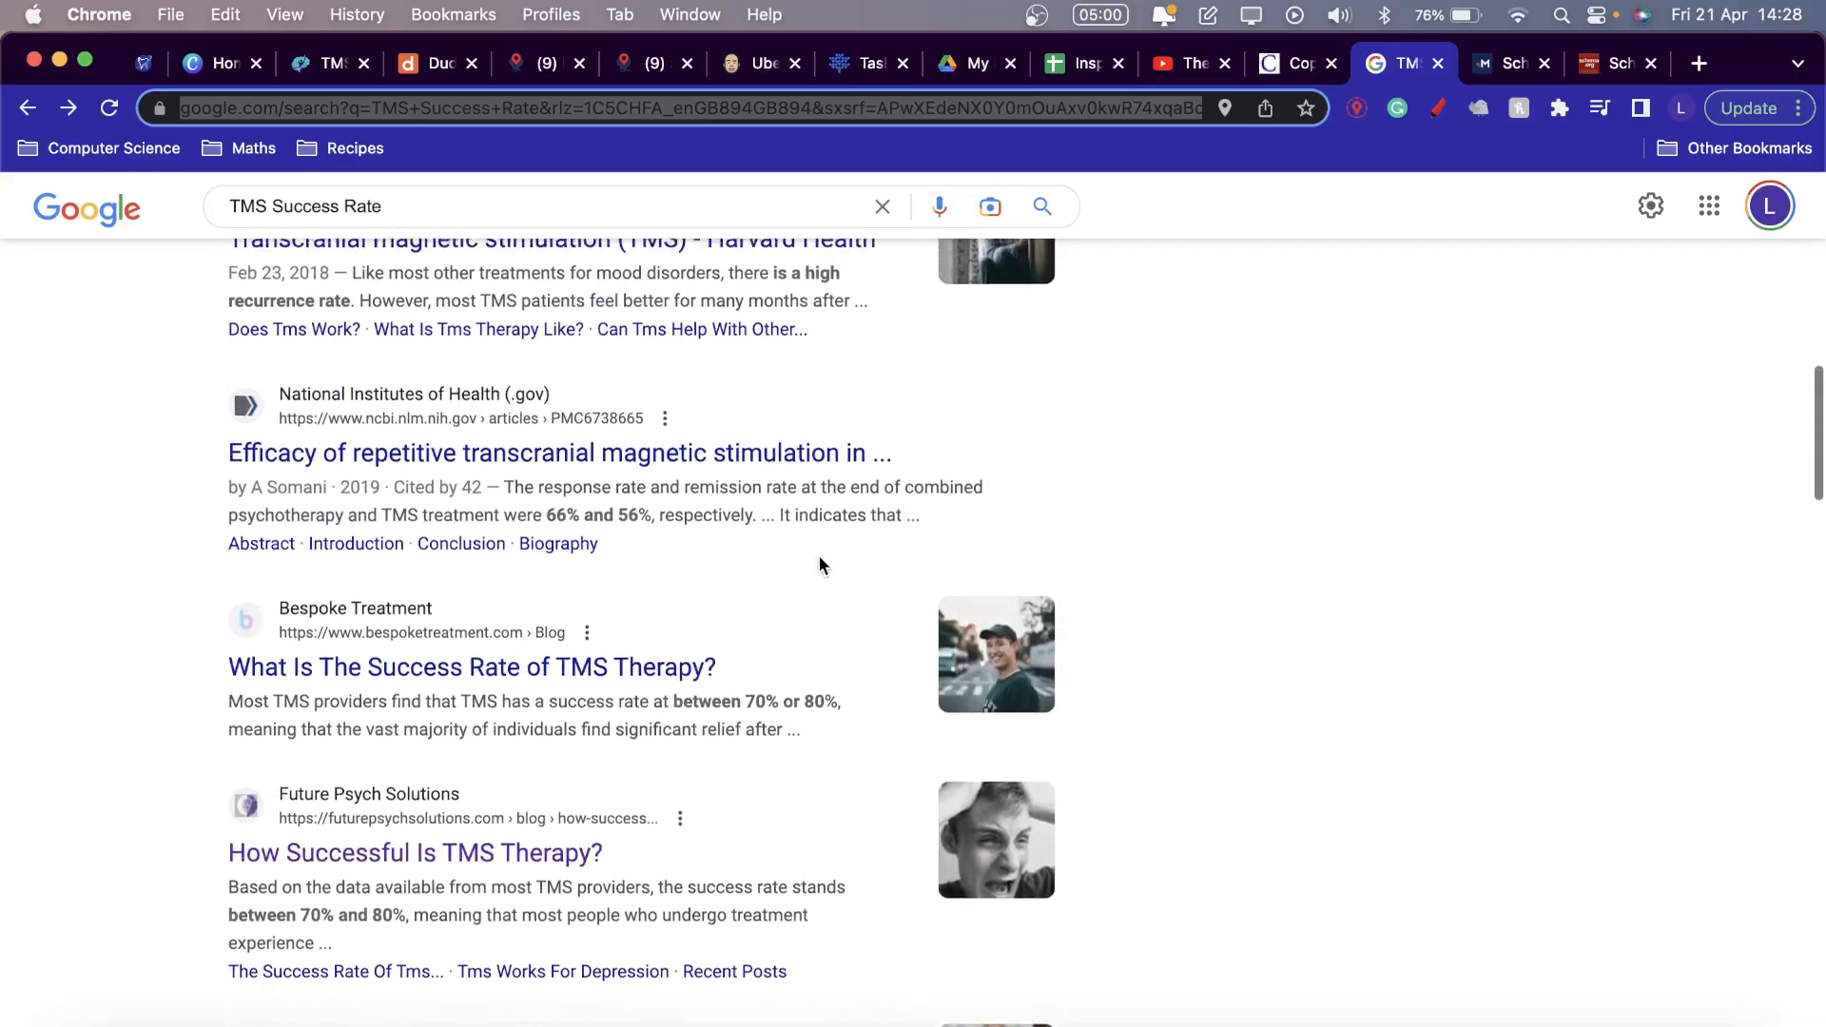
Compare the titles and snippets of the competing TMS success rate results, from Bespoke Treatment through Stanford University.
click(1030, 520)
scroll(1030, 520, up, 1)
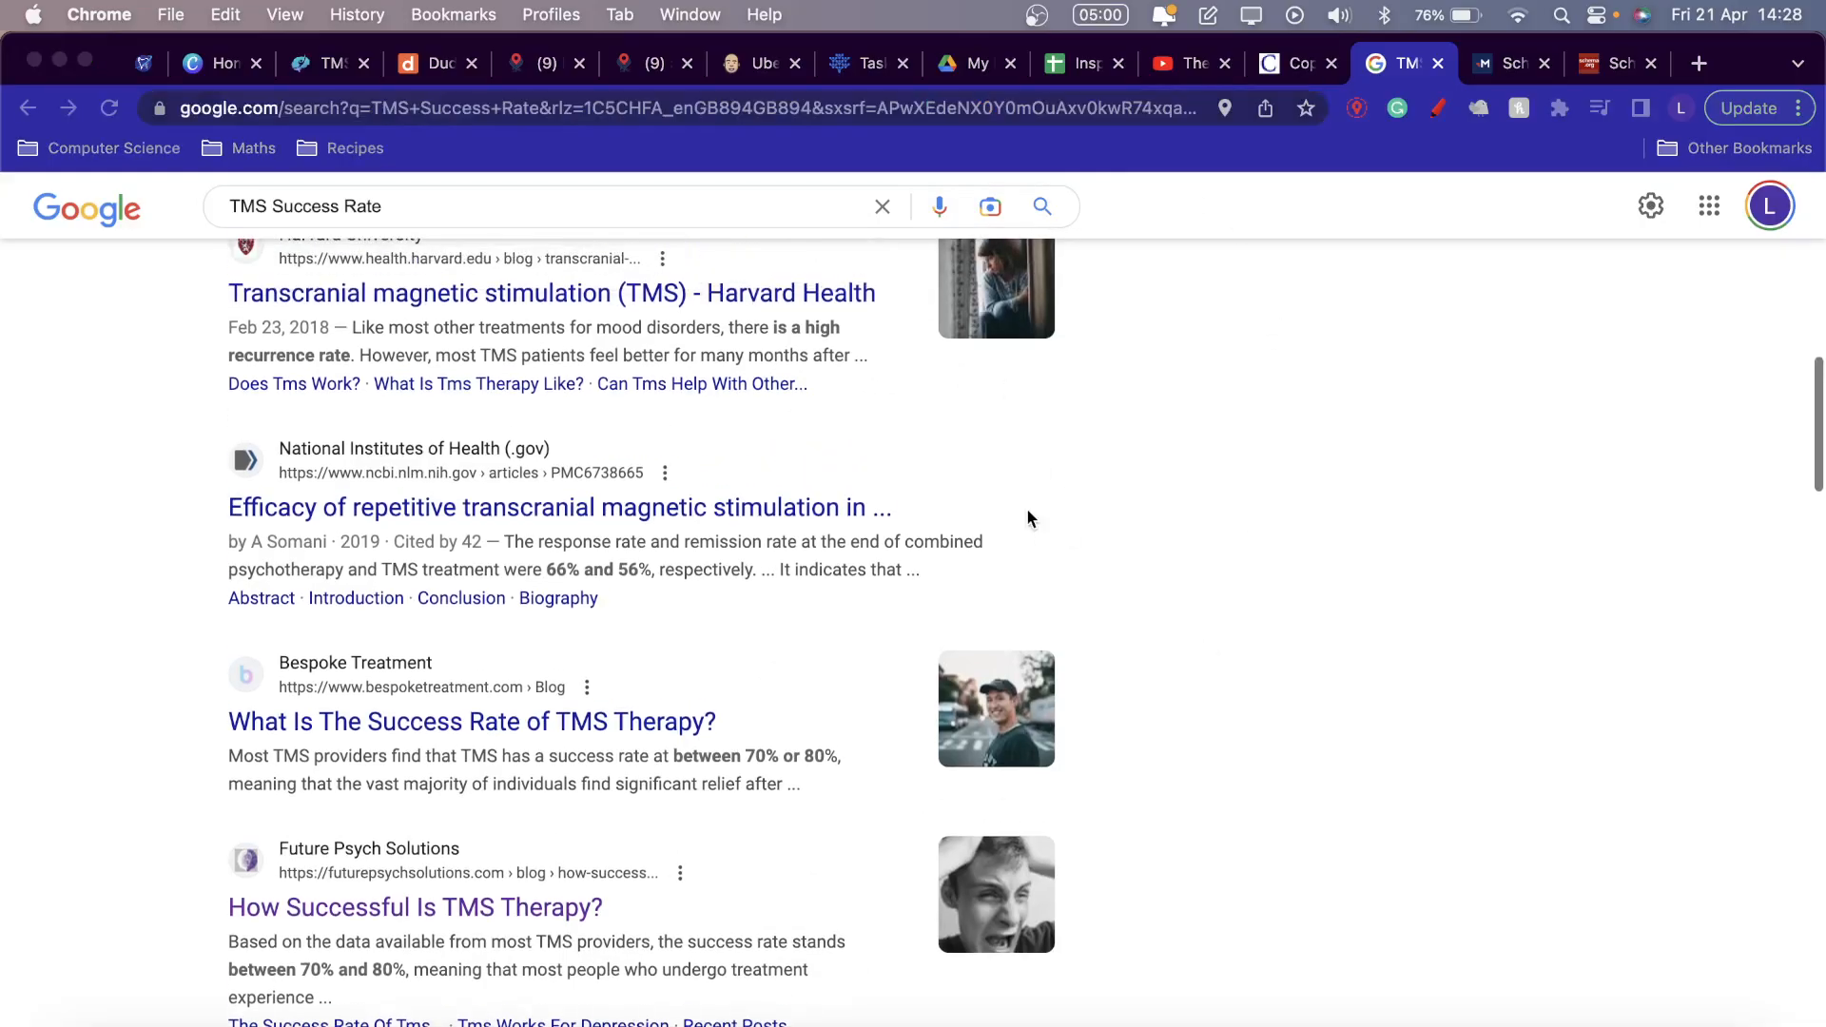
click(1026, 432)
click(1563, 1022)
click(1638, 620)
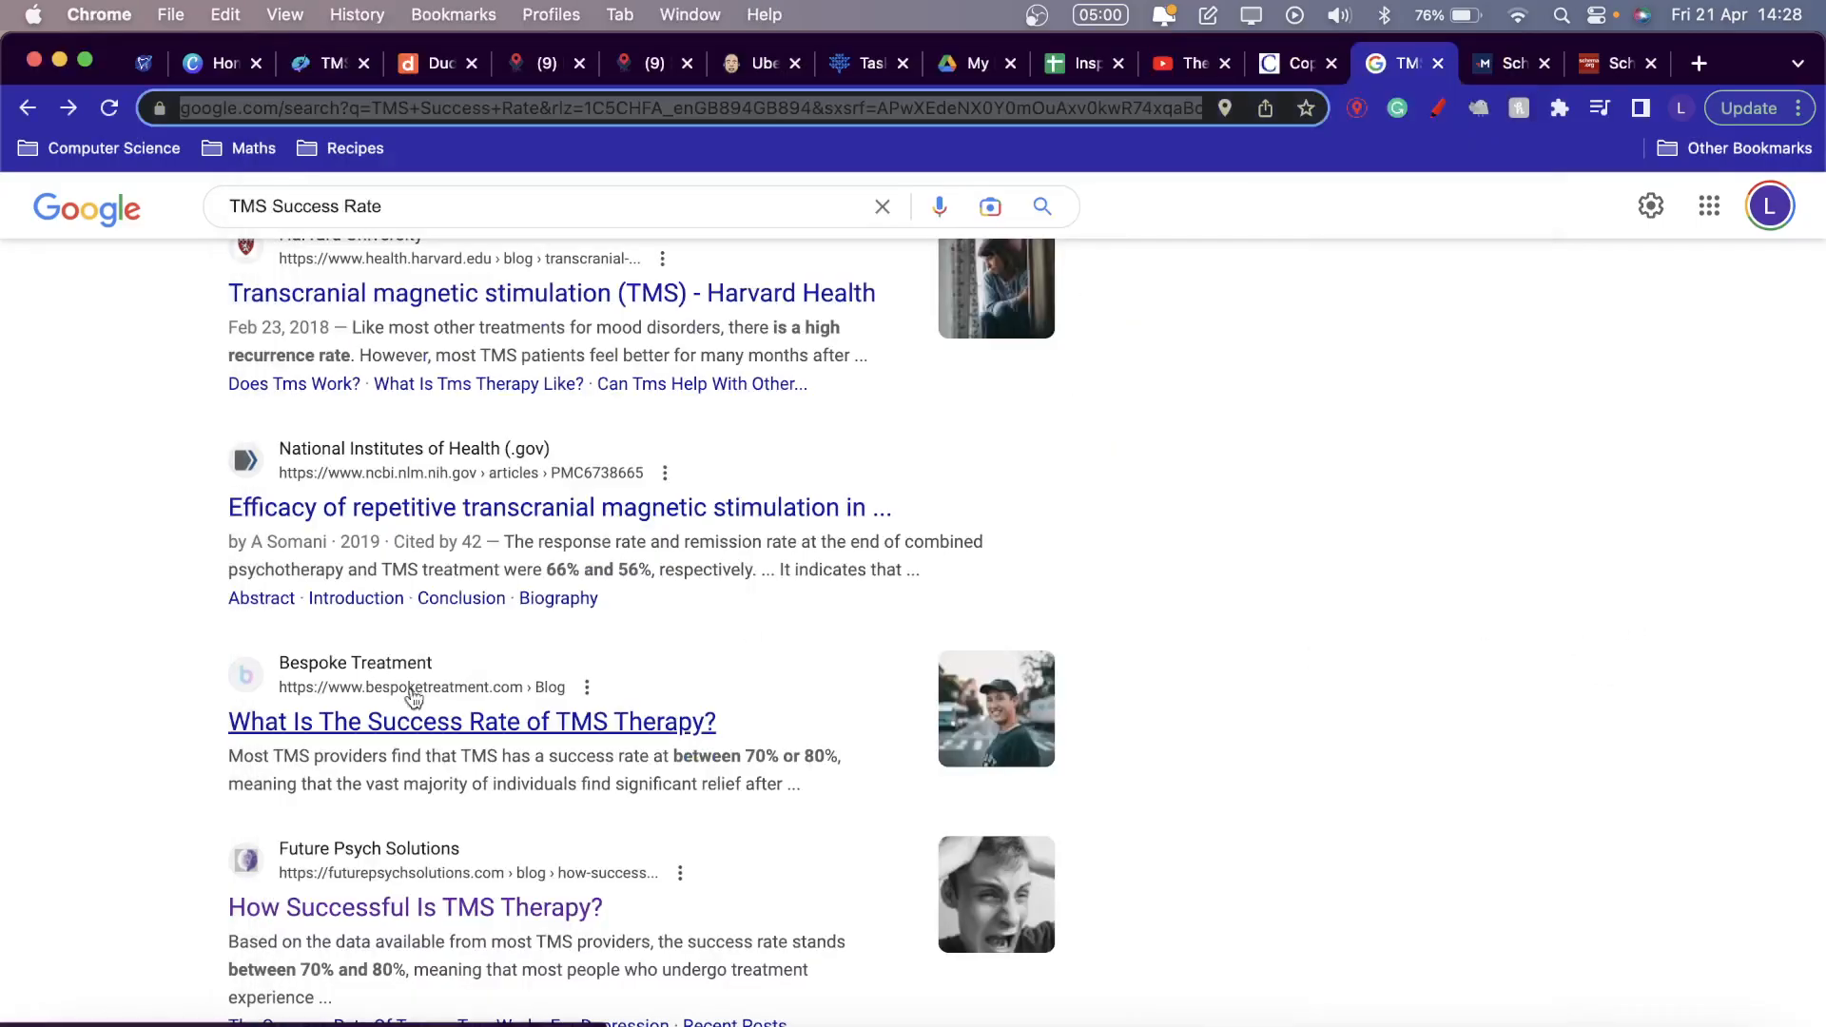
scroll(587, 741, down, 5)
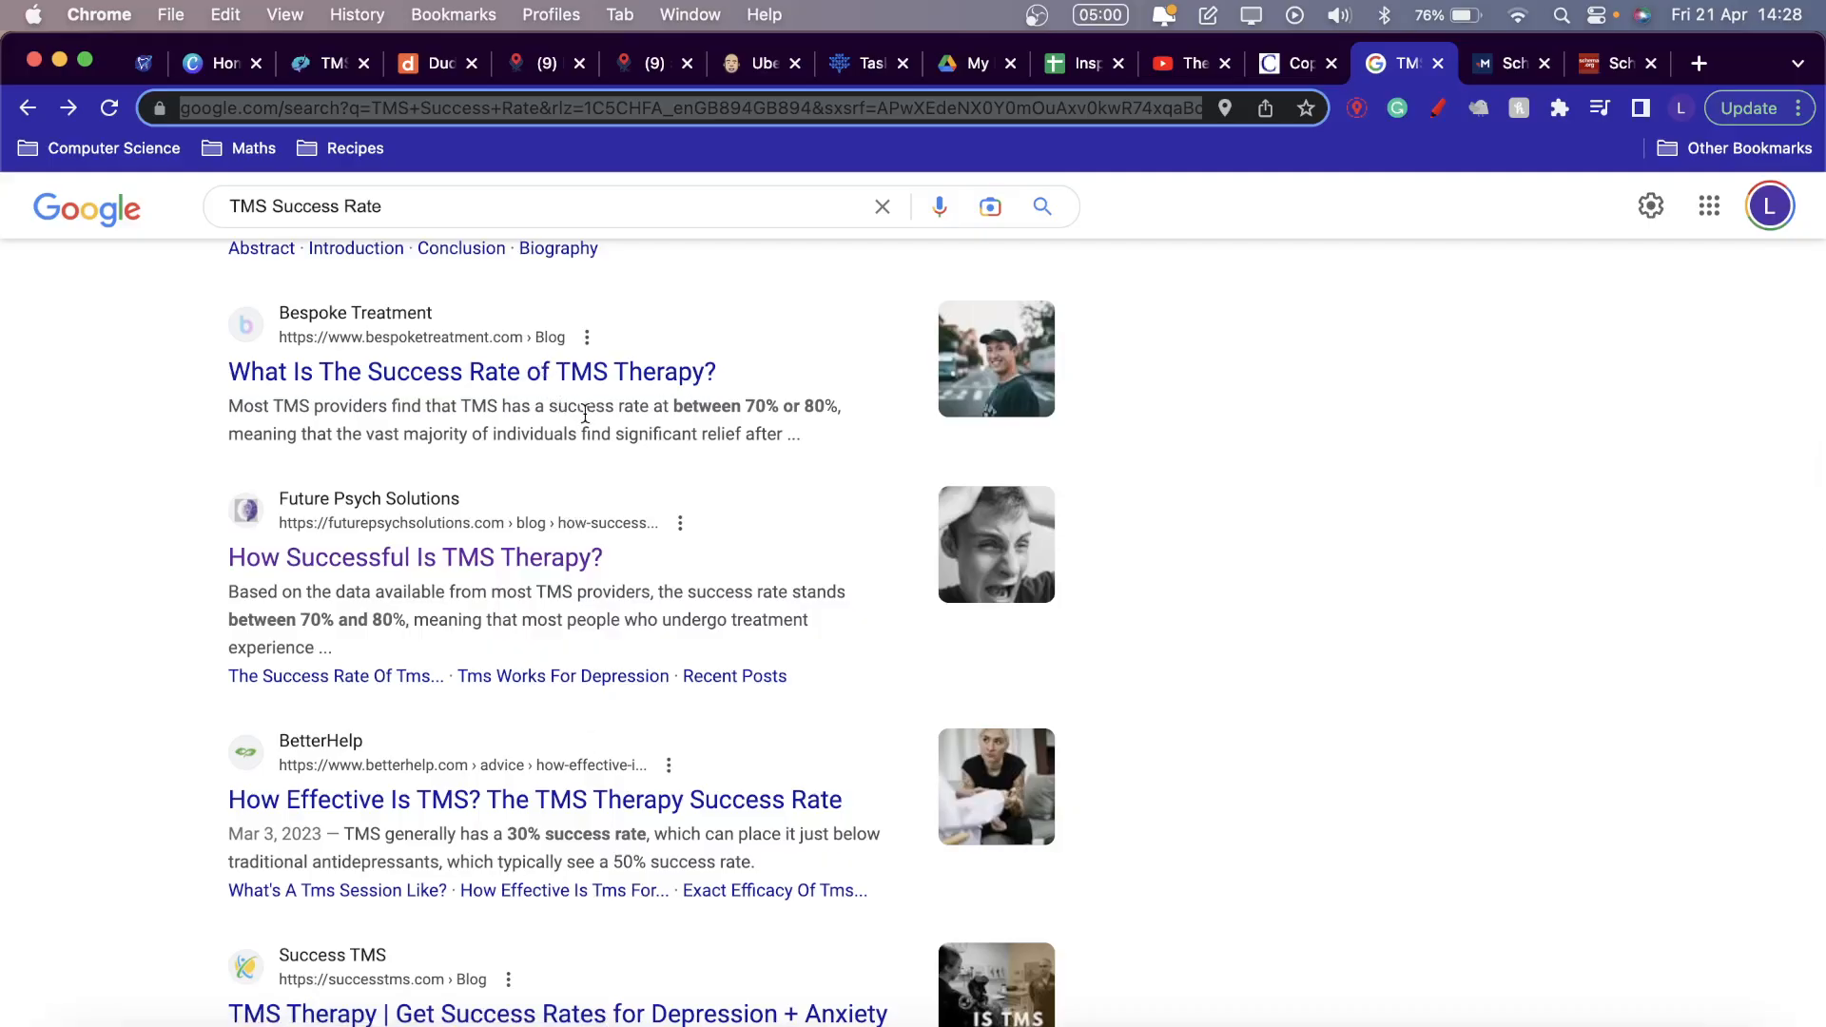
scroll(641, 559, down, 7)
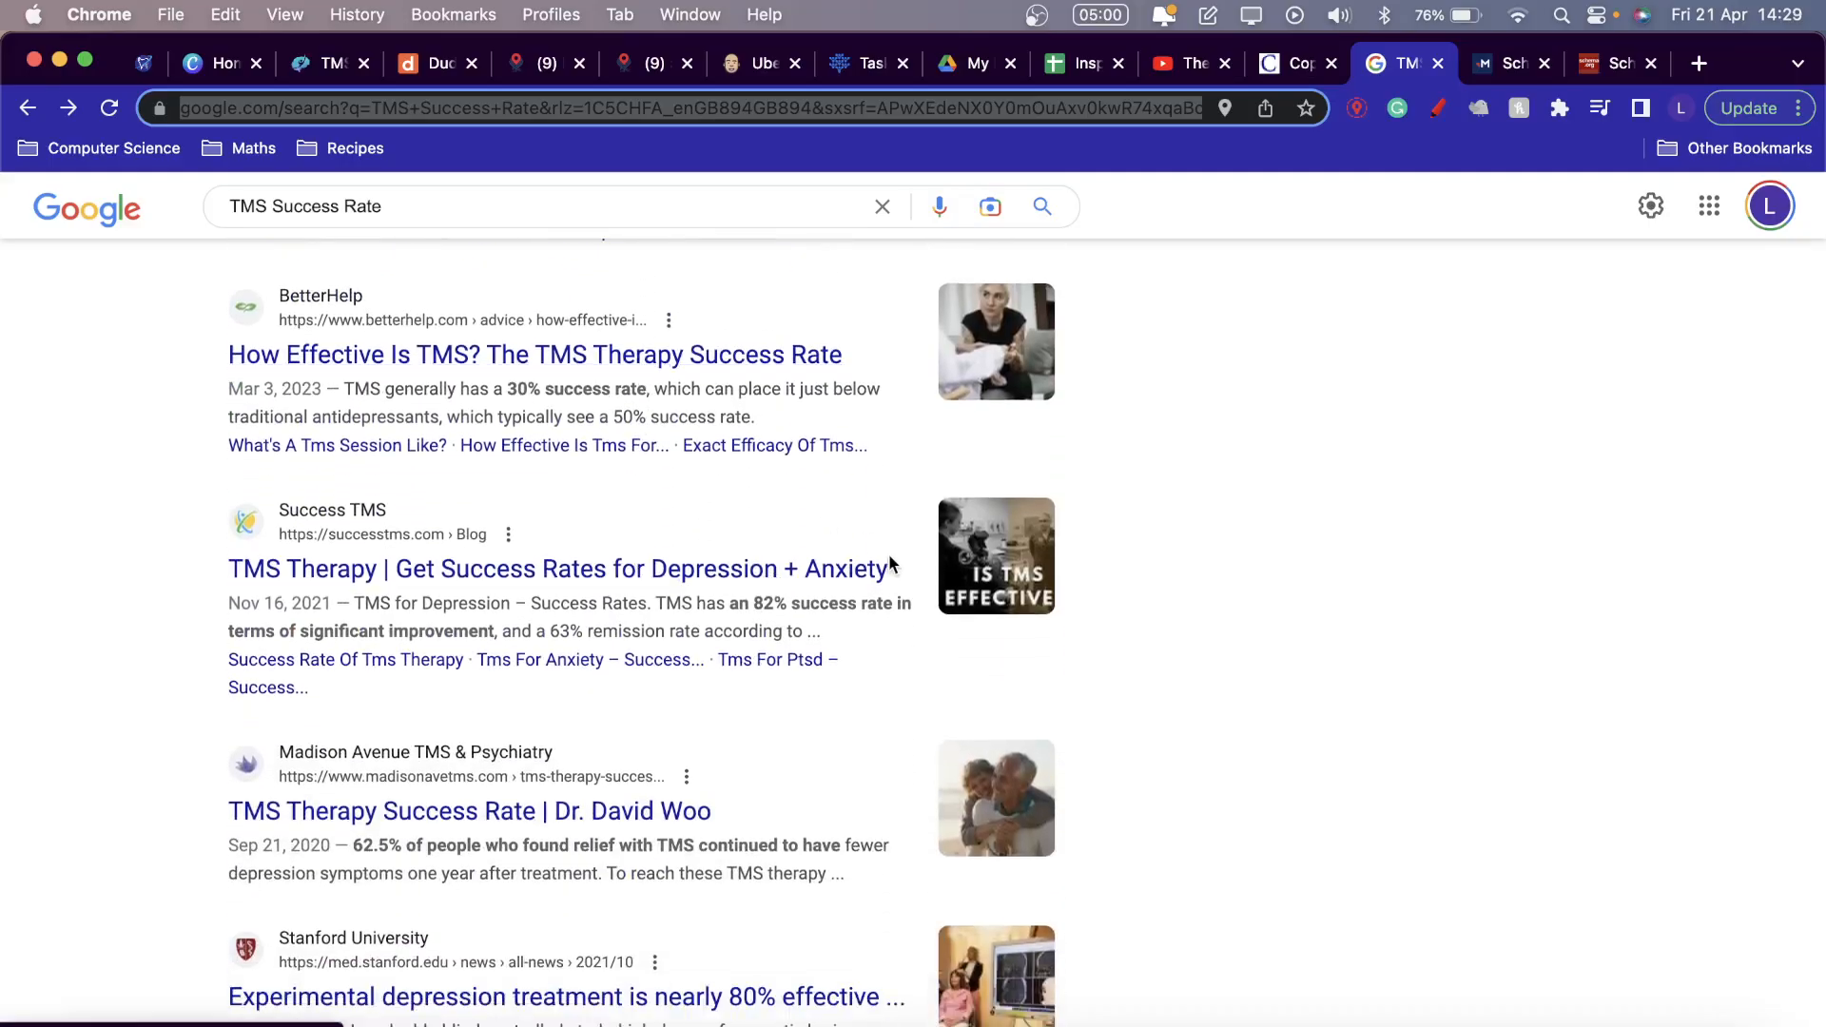
scroll(891, 564, down, 1)
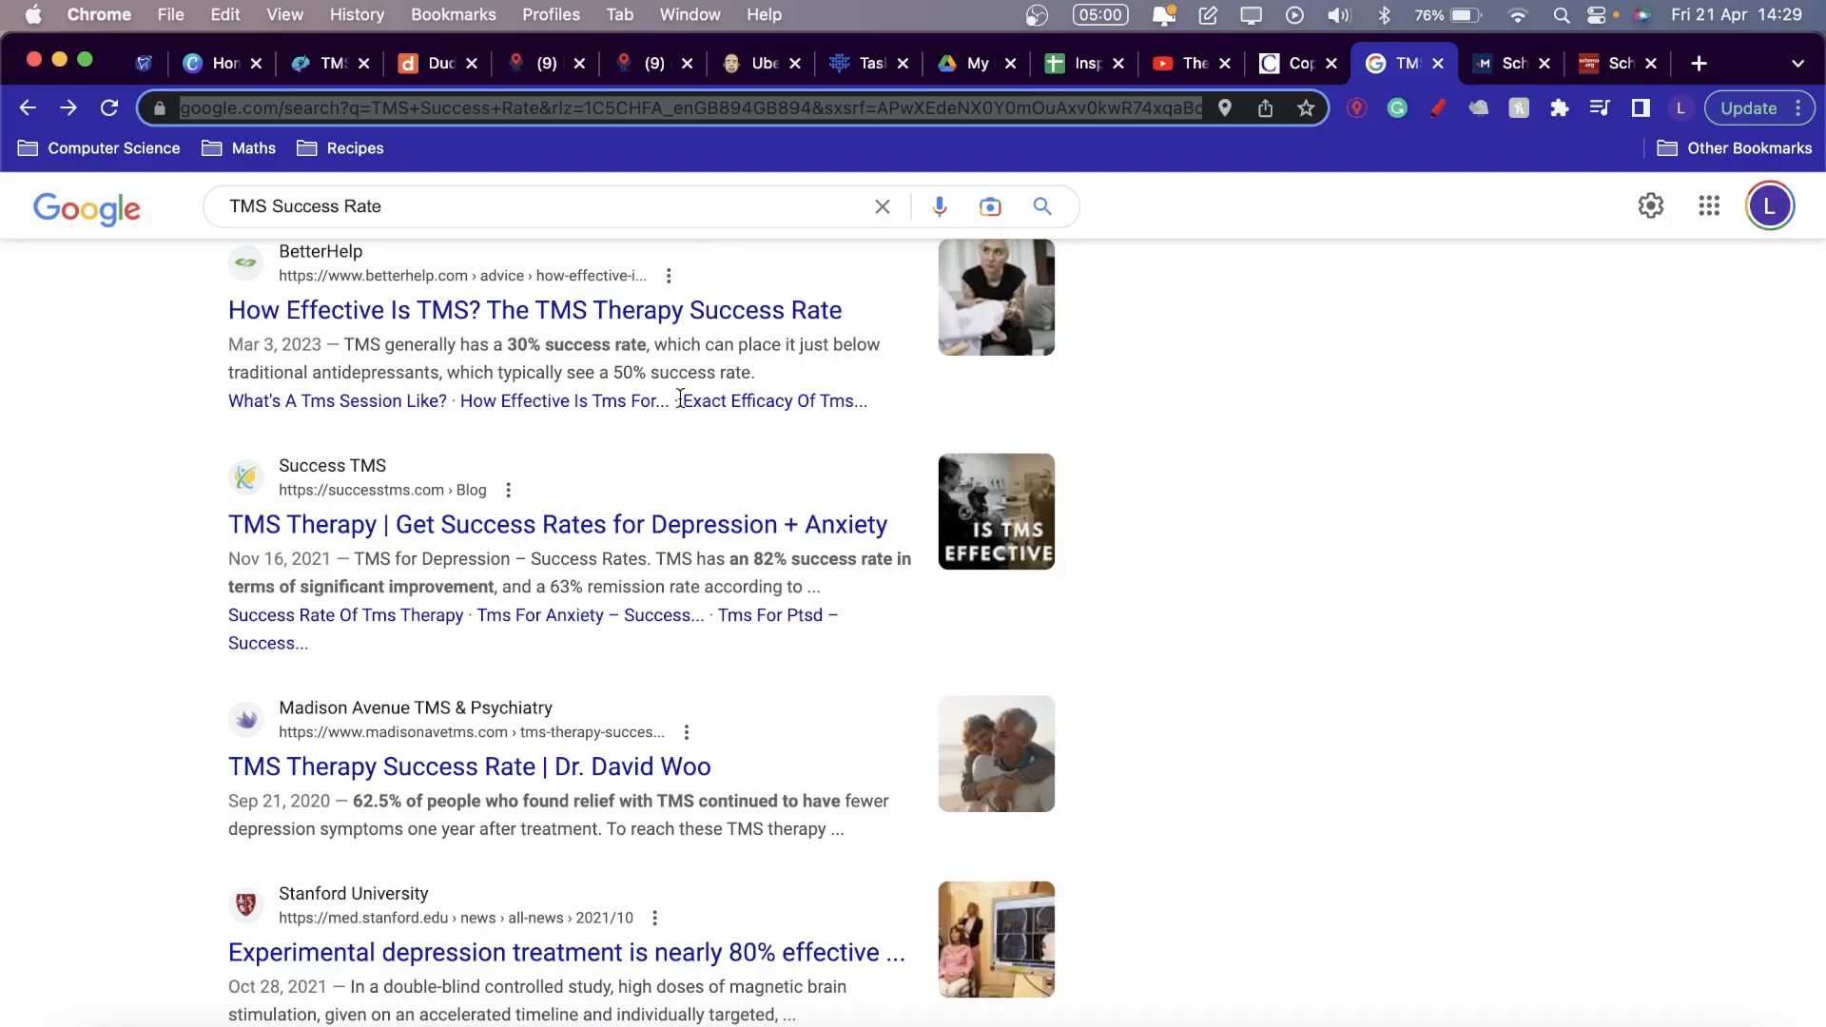
Return to the audit spreadsheet and add "Add more stats on other conditions" at the start of the tms success rate cell's note.
click(1084, 63)
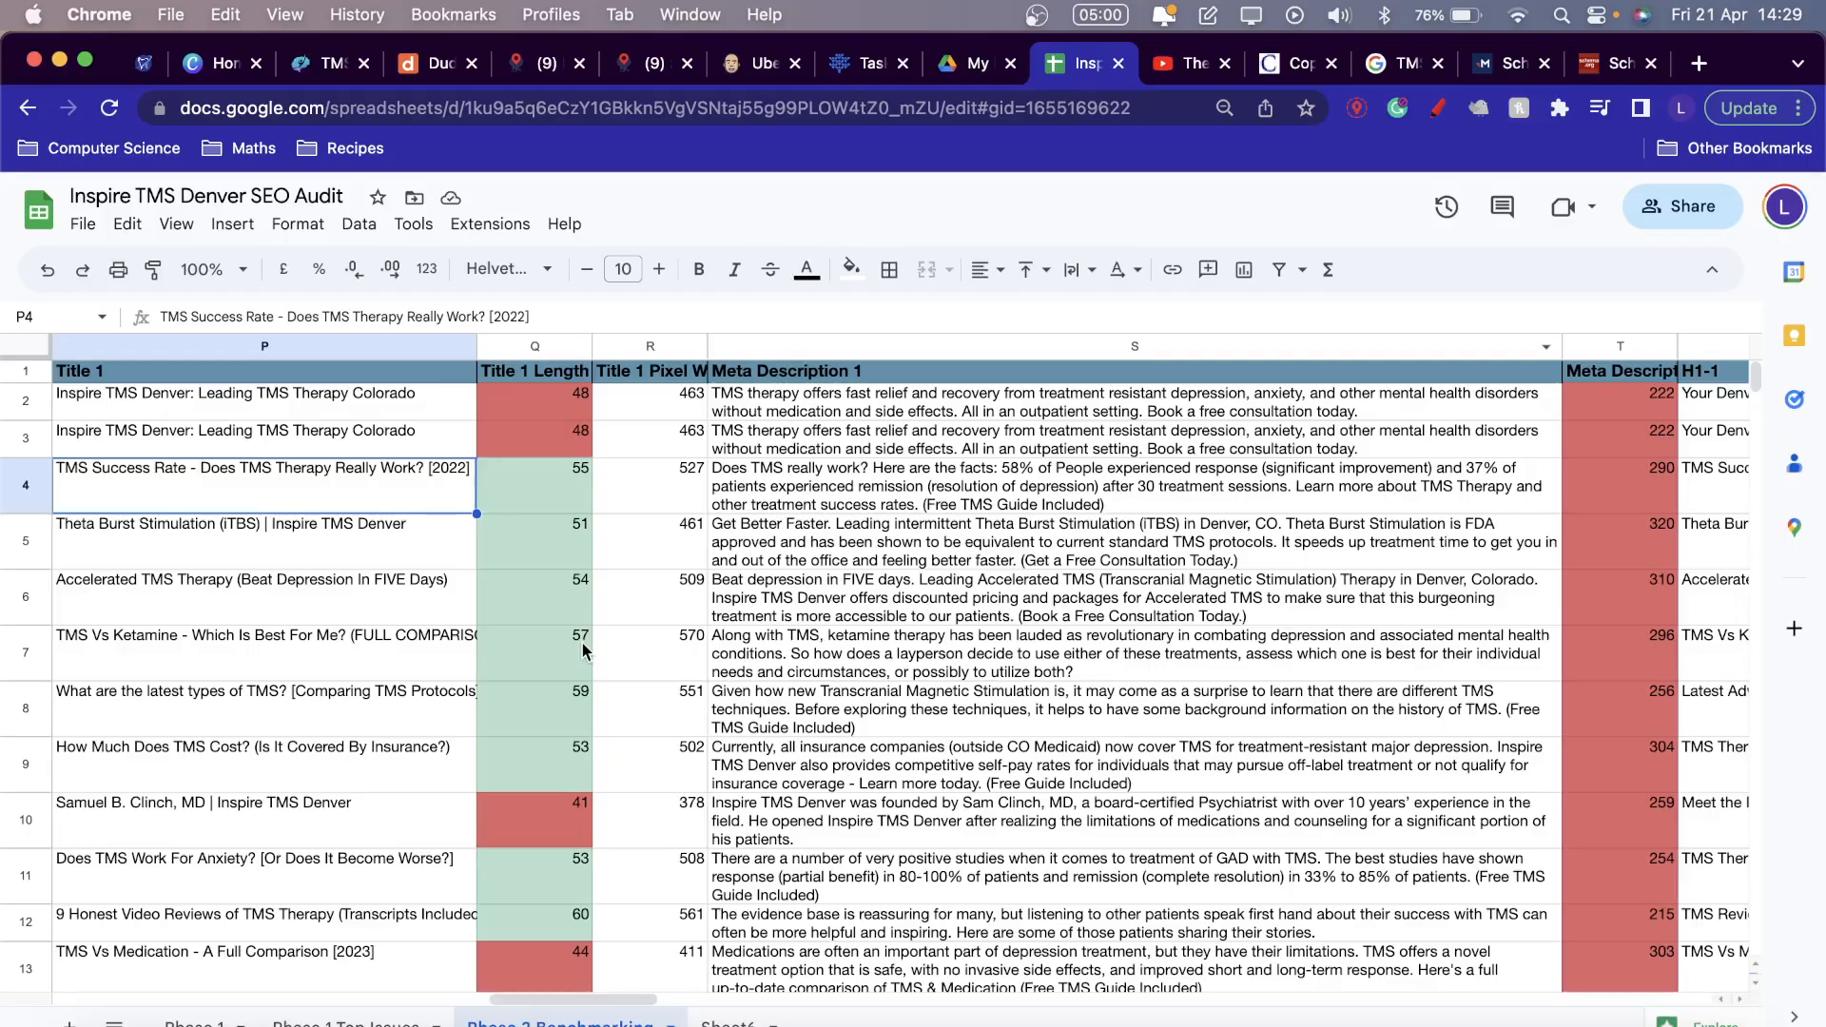
scroll(583, 655, left, 10)
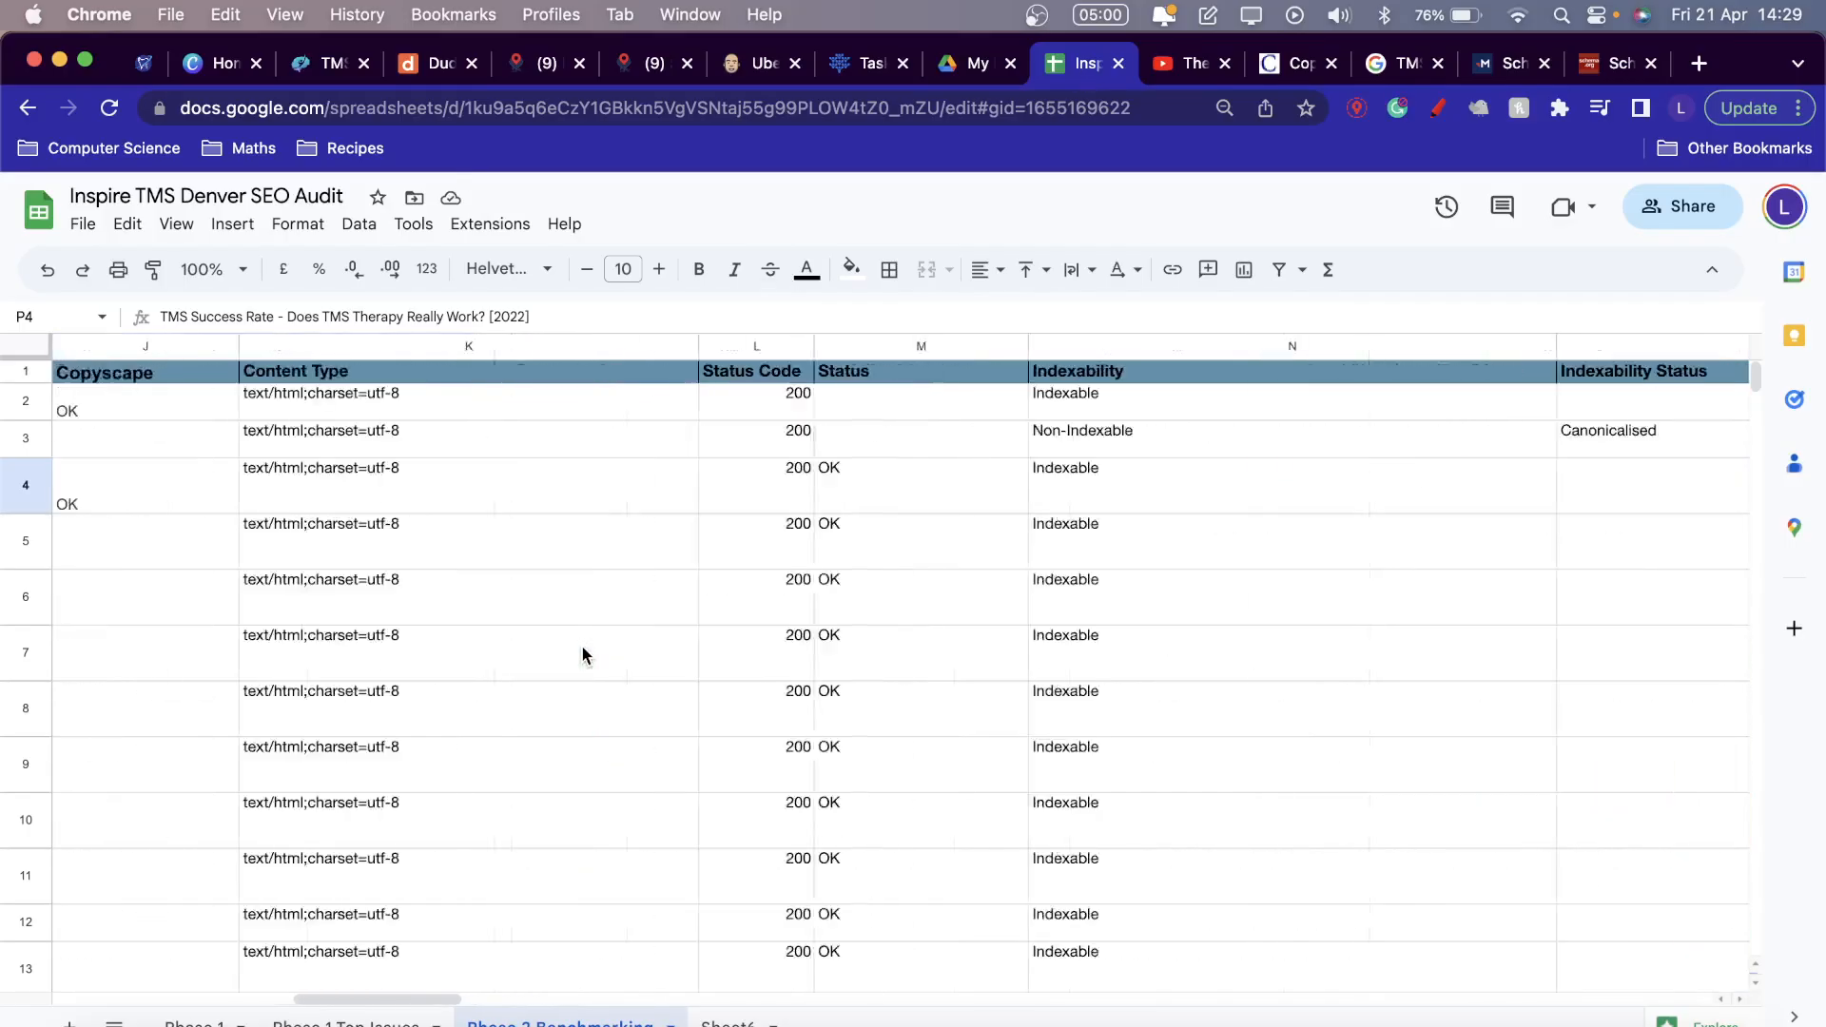
click(466, 475)
click(647, 477)
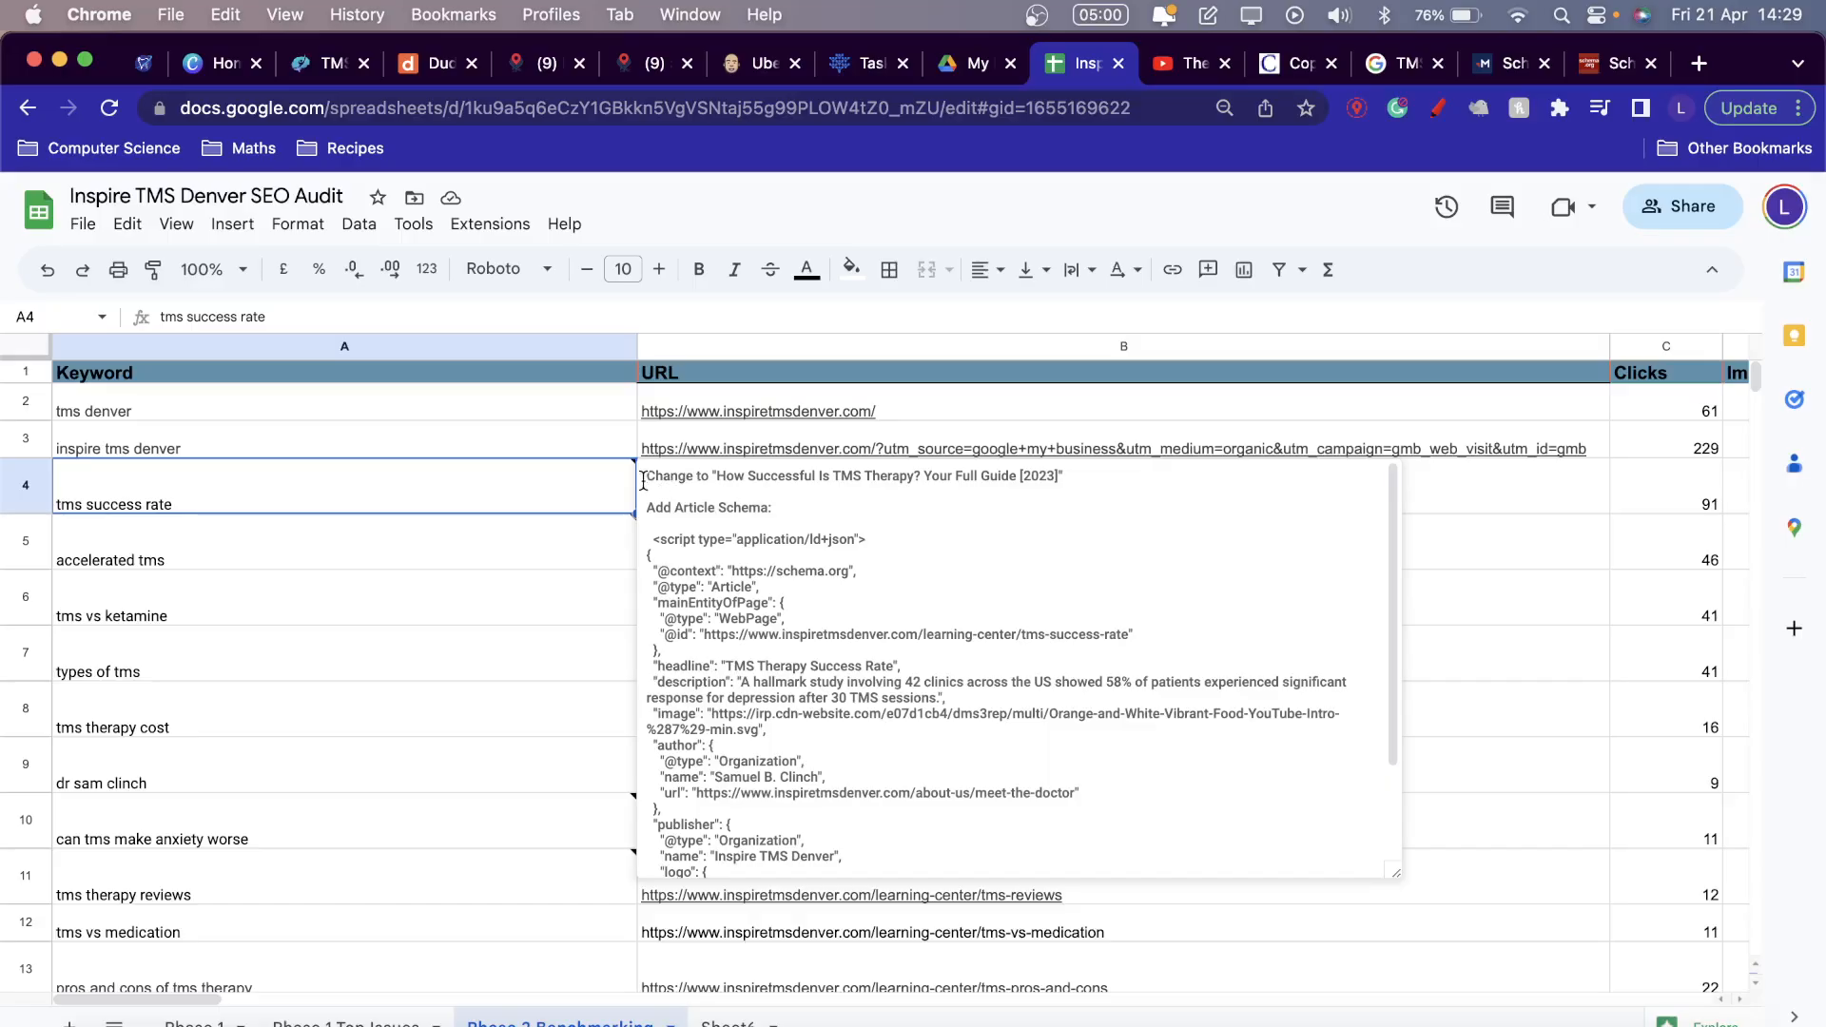
key(Return)
key(Return)
key(Return)
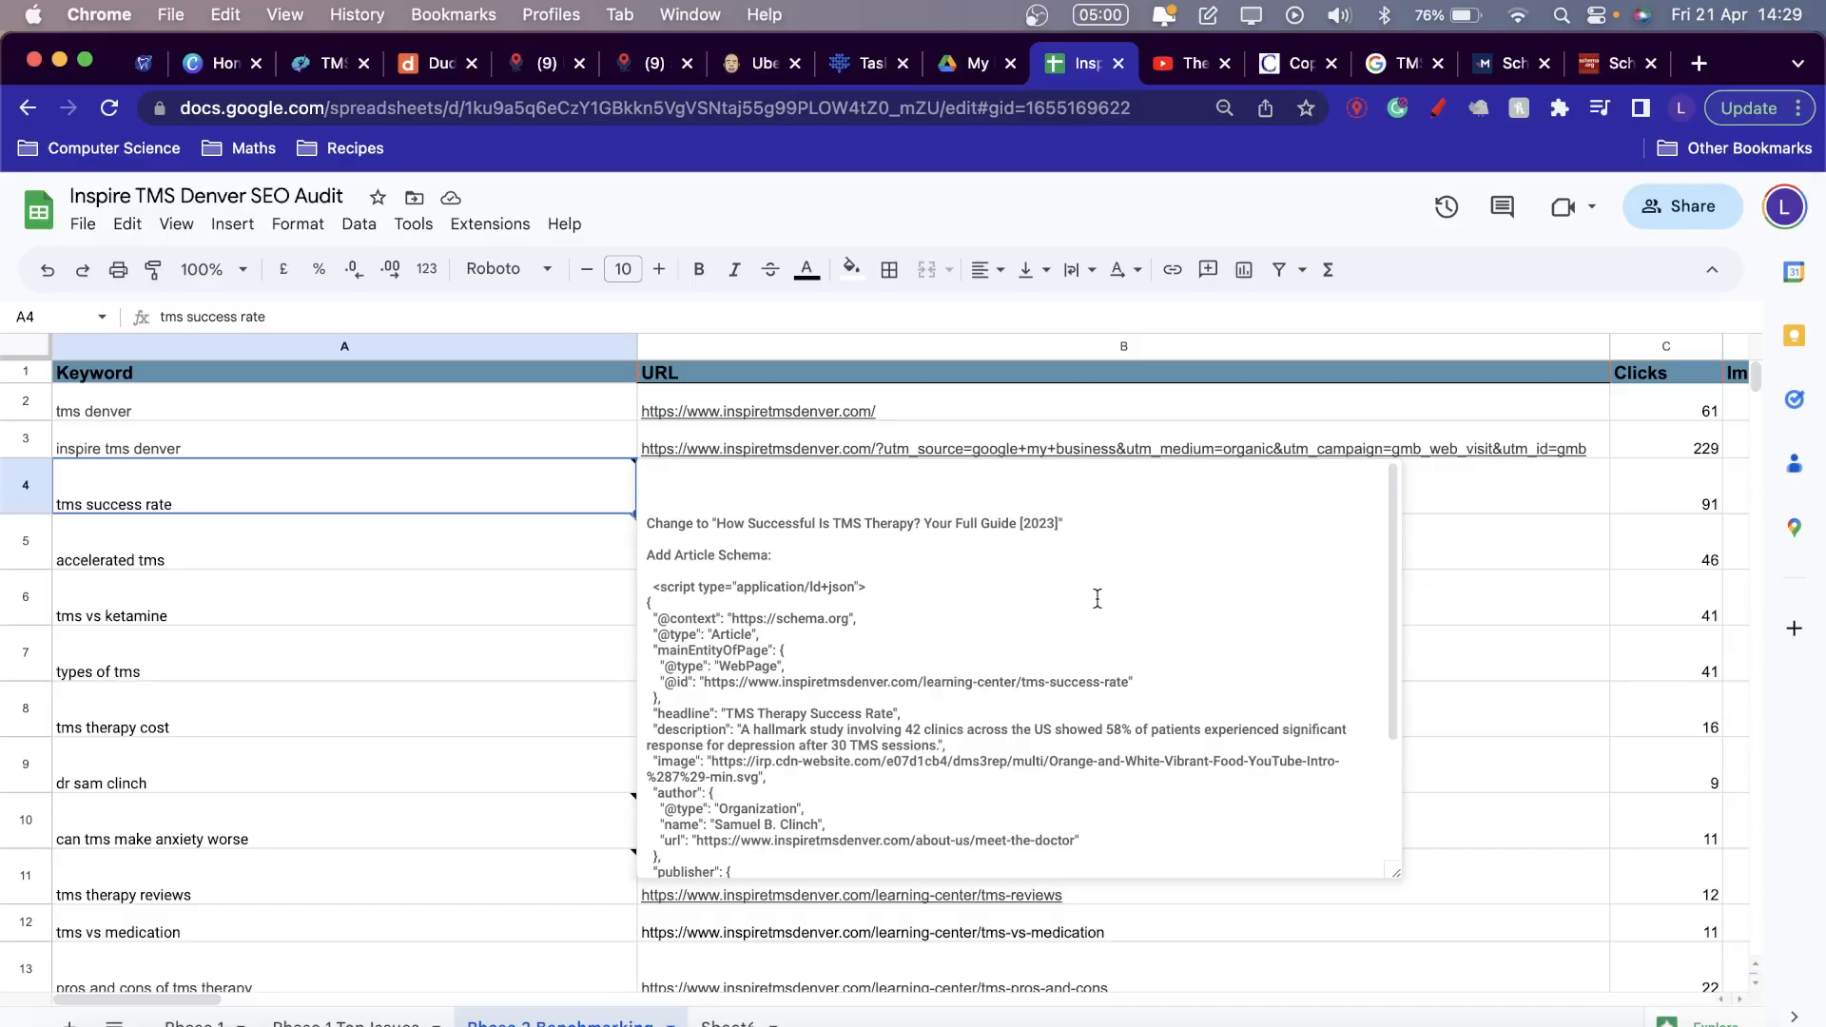
text(Add more stats on other conditions)
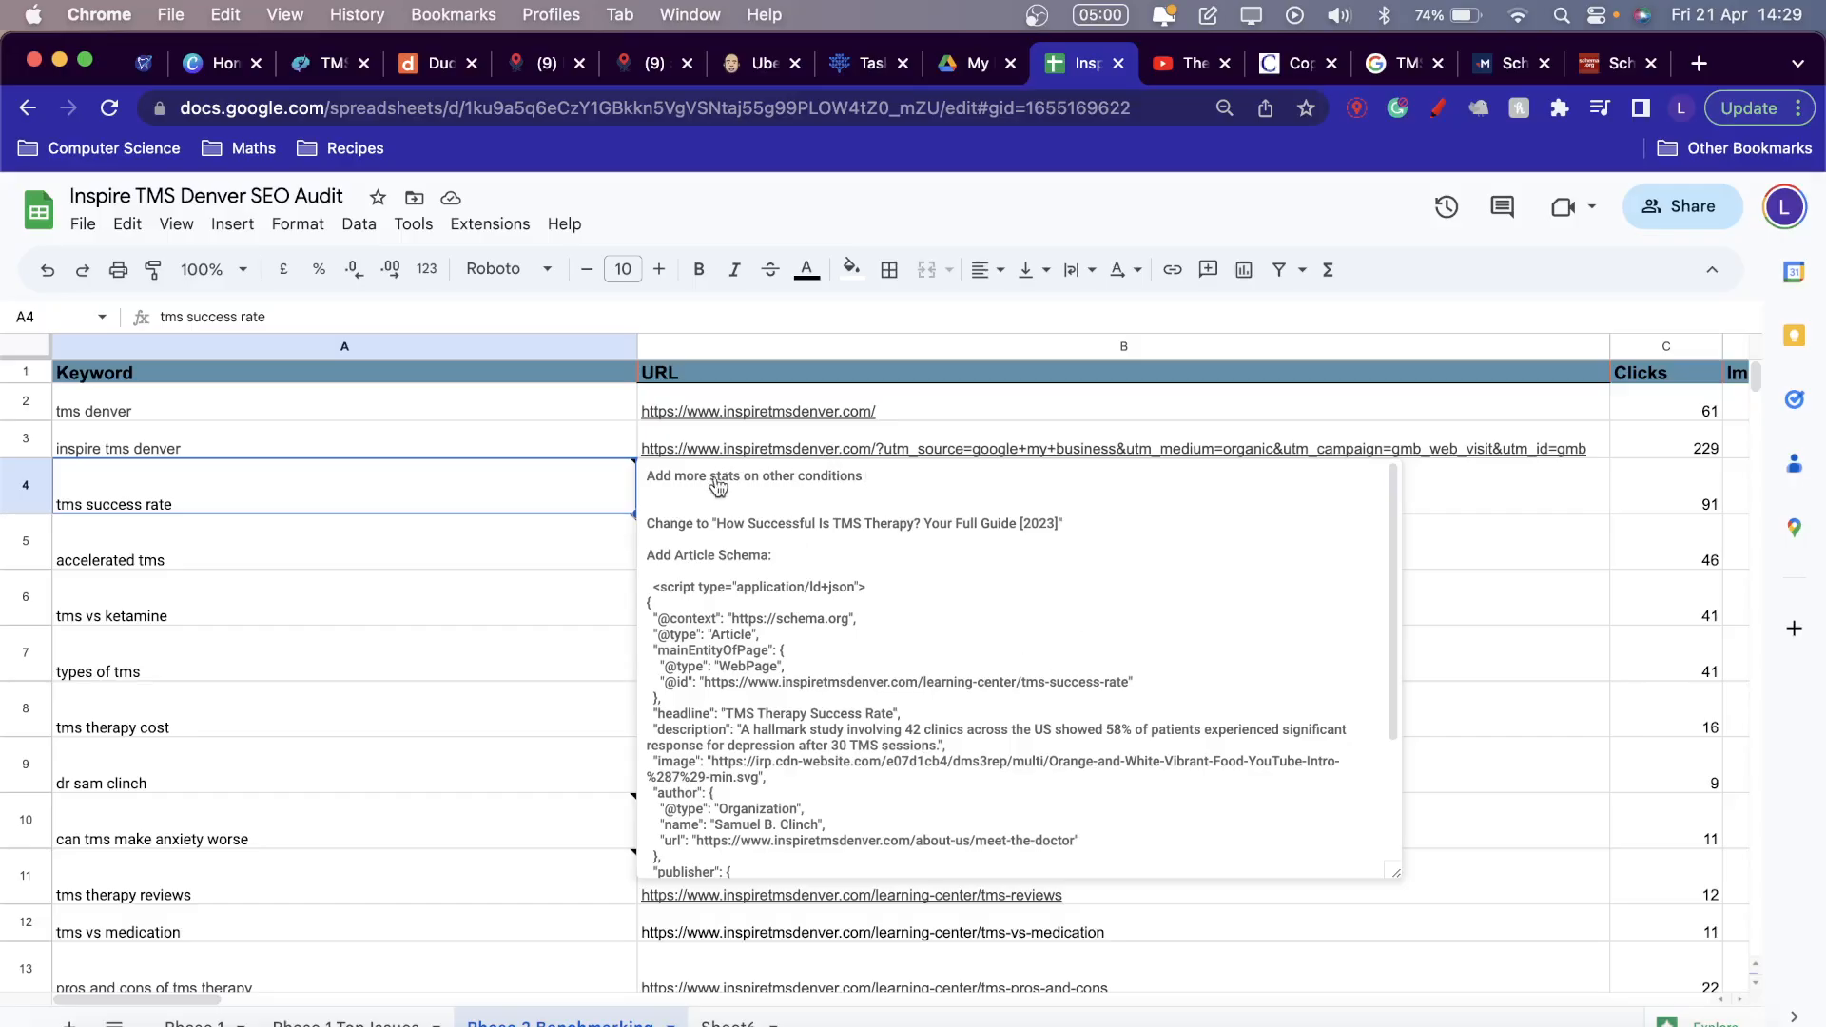
Insert "TMS therapy" before "stats" in the note's first line and remove the extra blank line below it.
mouse_move(751, 453)
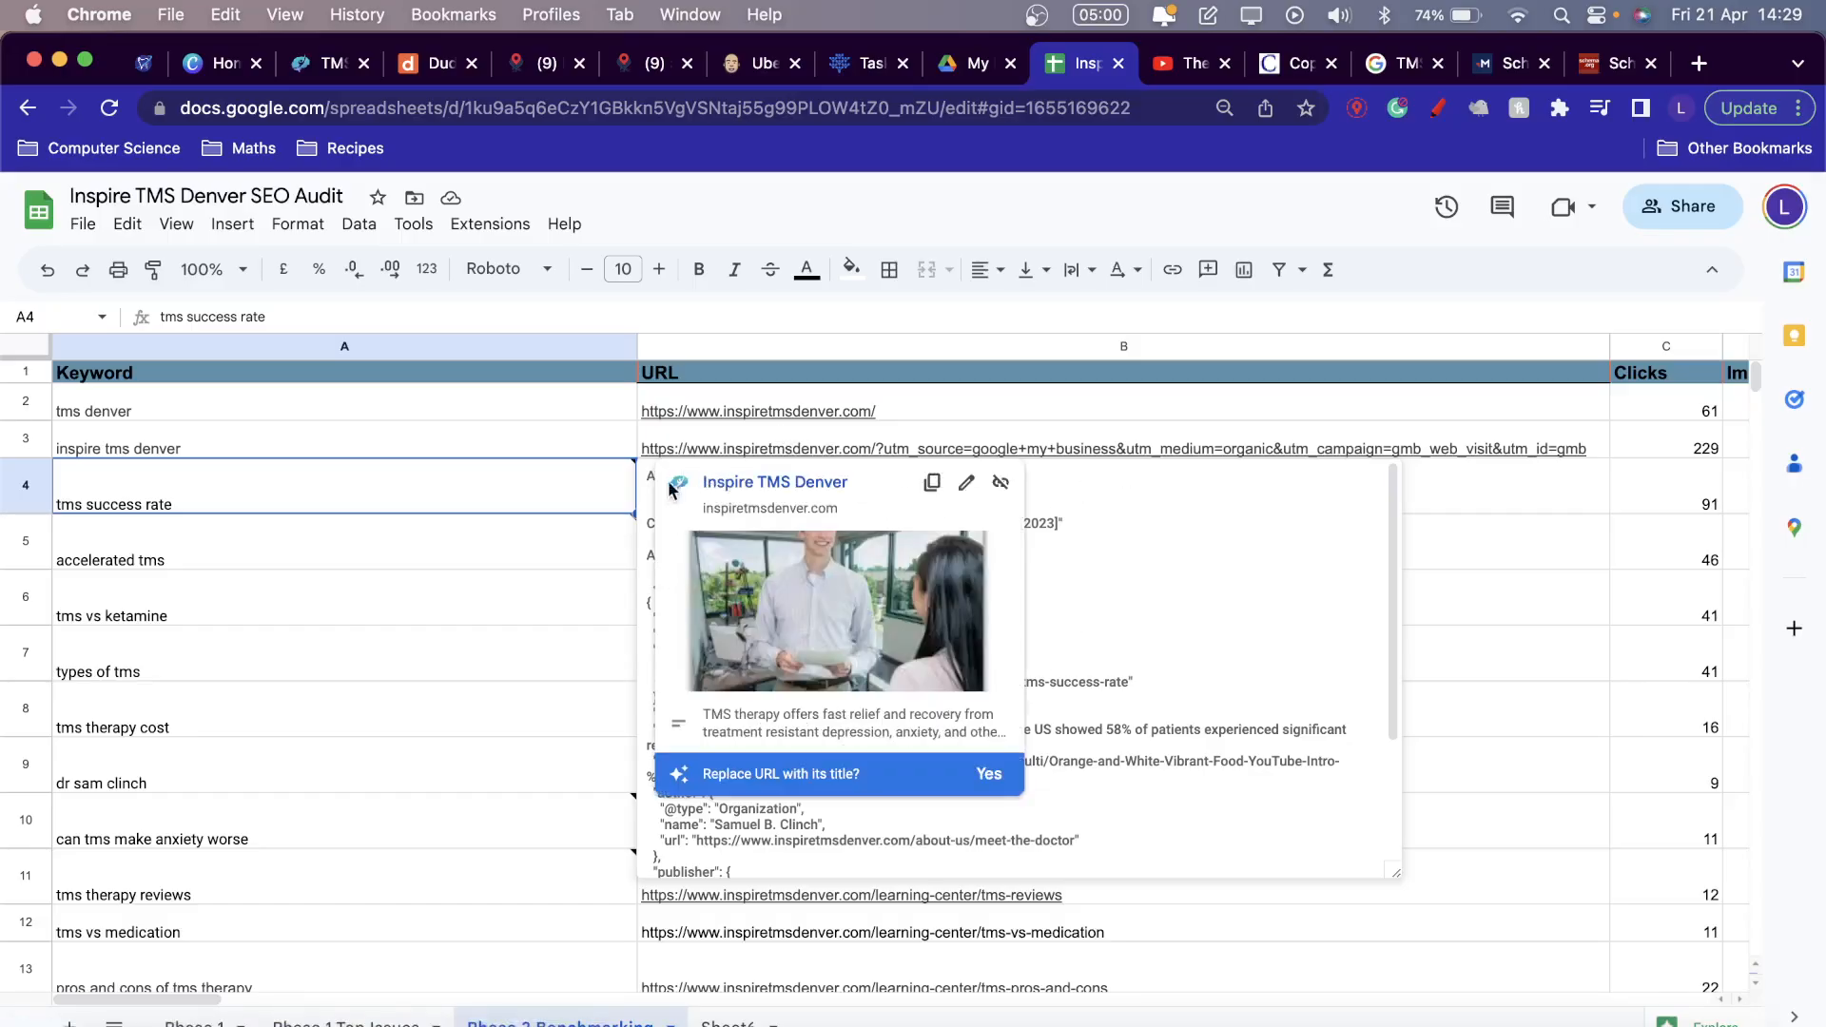
click(716, 481)
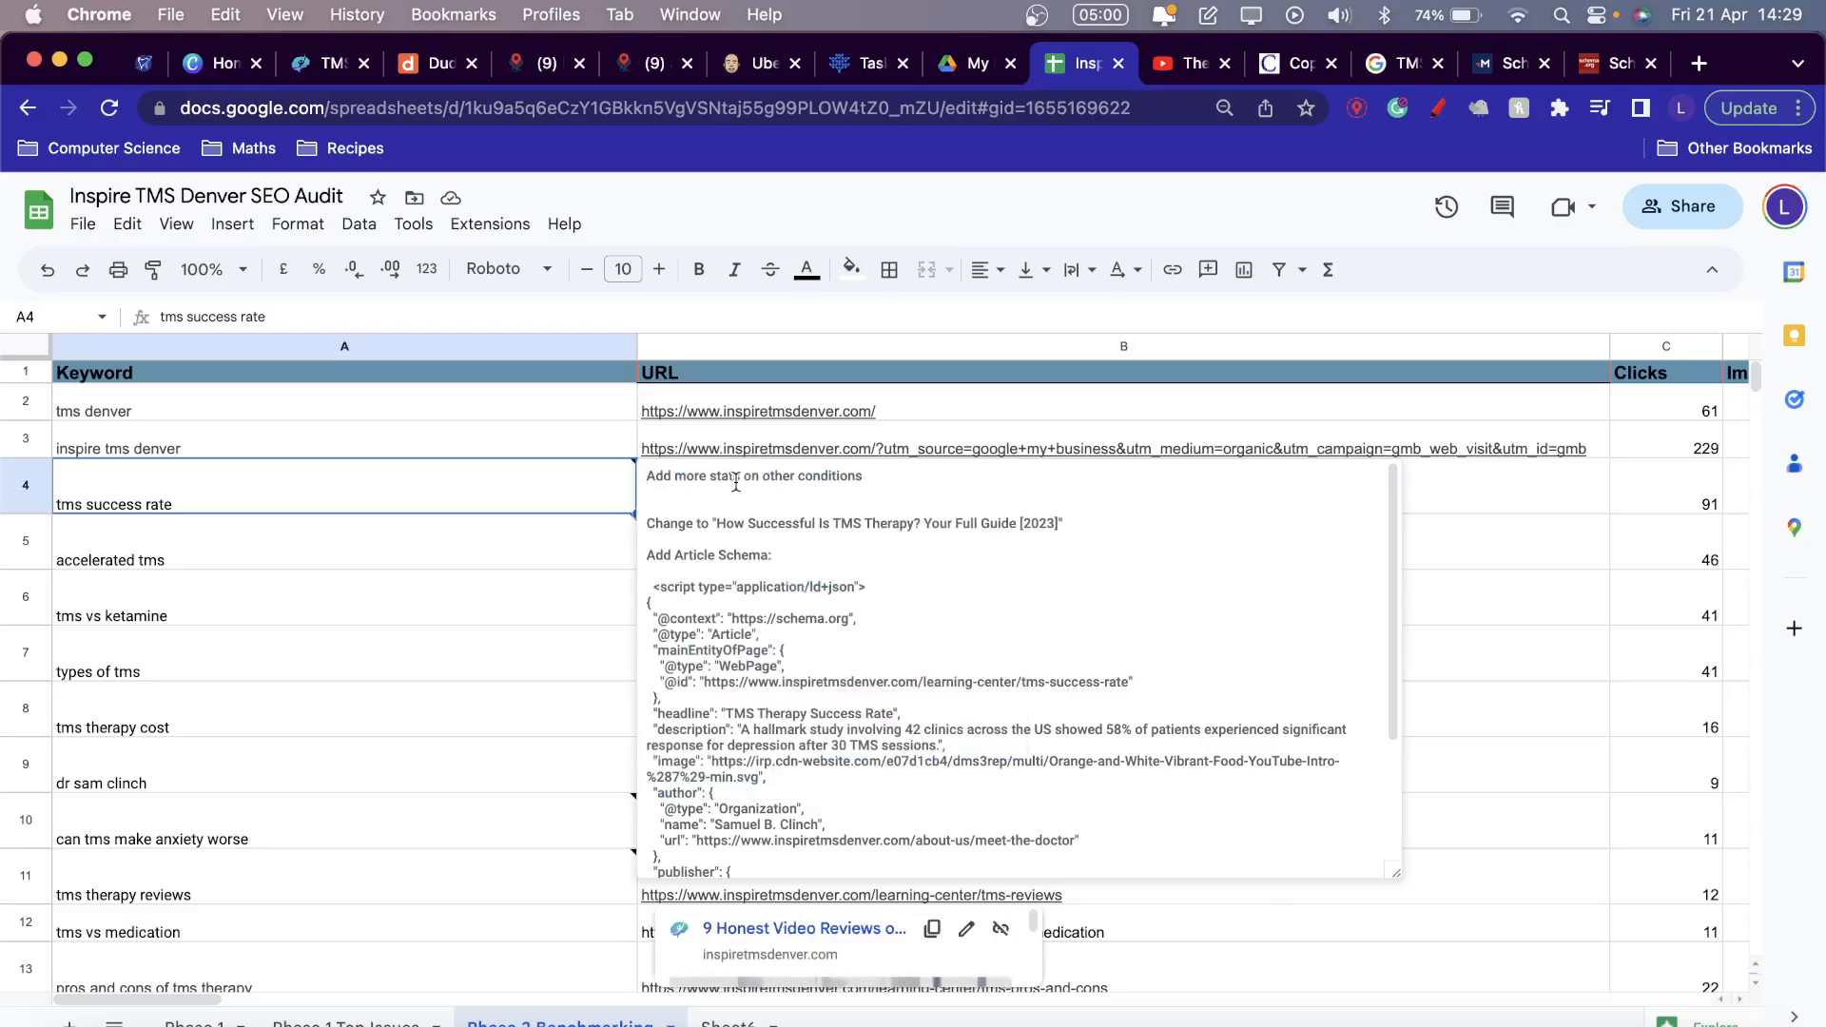
text(TMS the)
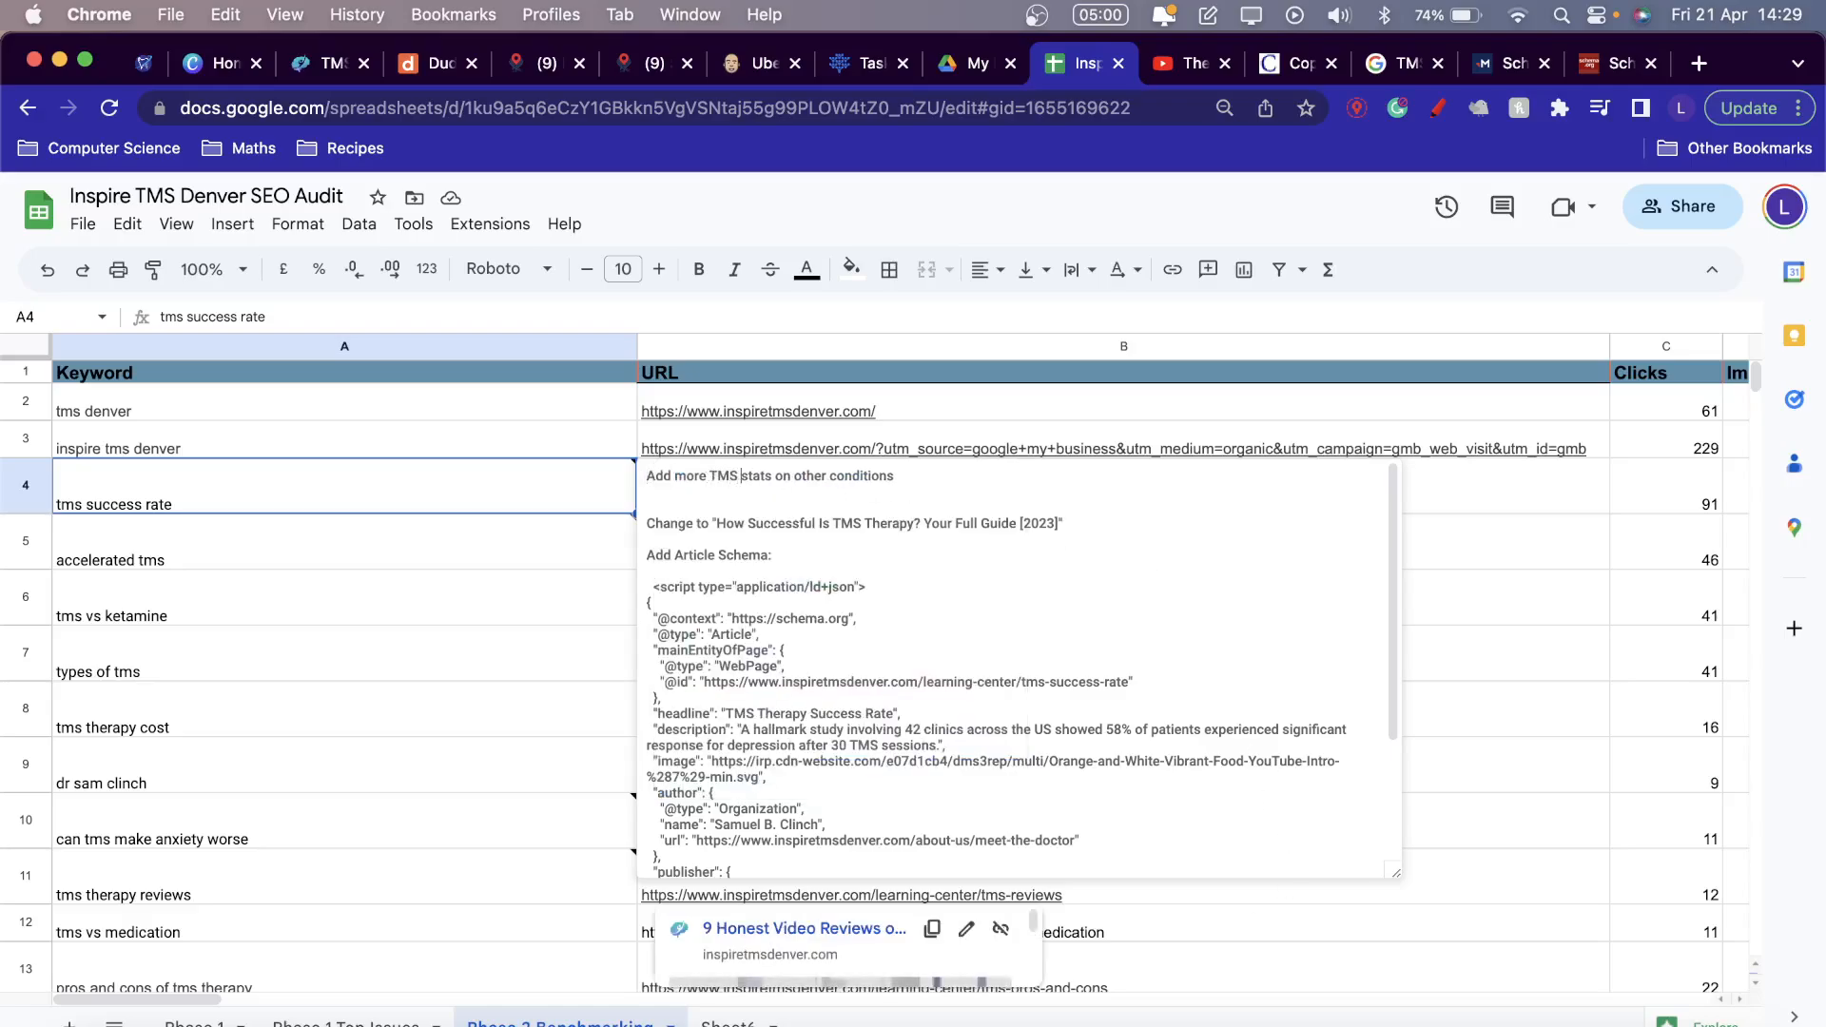
text(rapy)
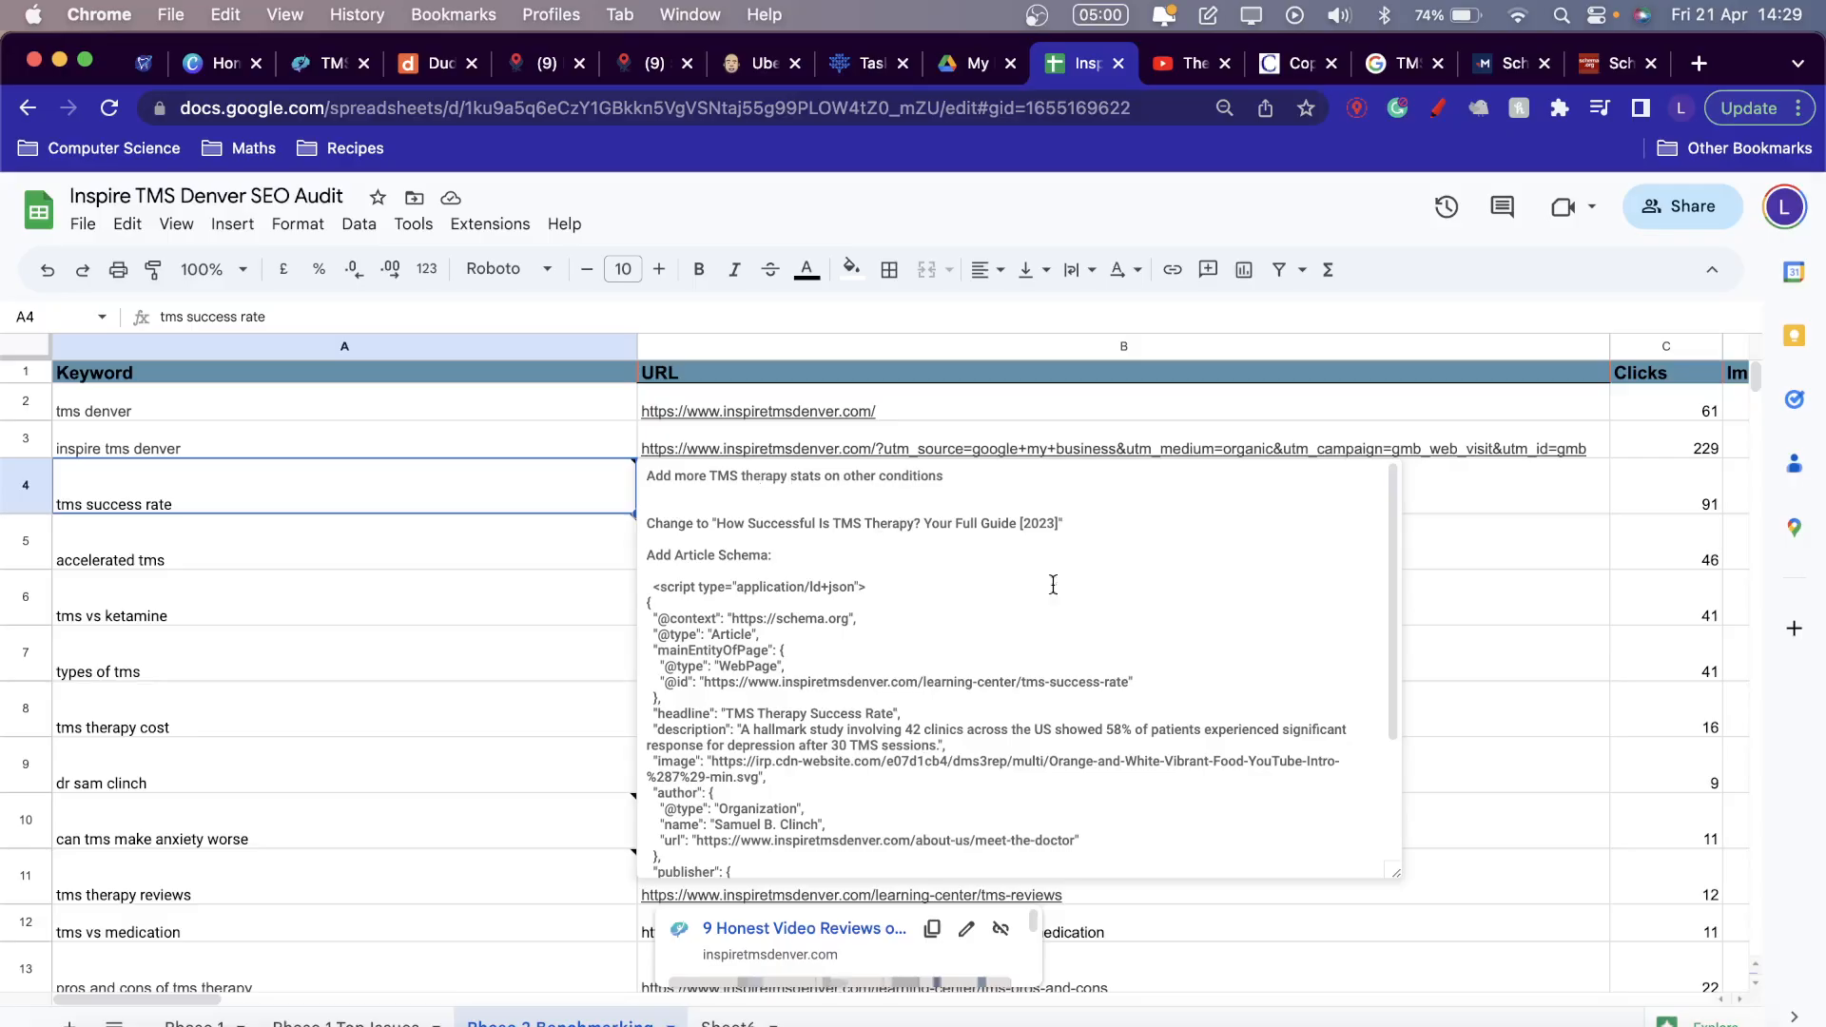
click(1075, 511)
key(BackSpace)
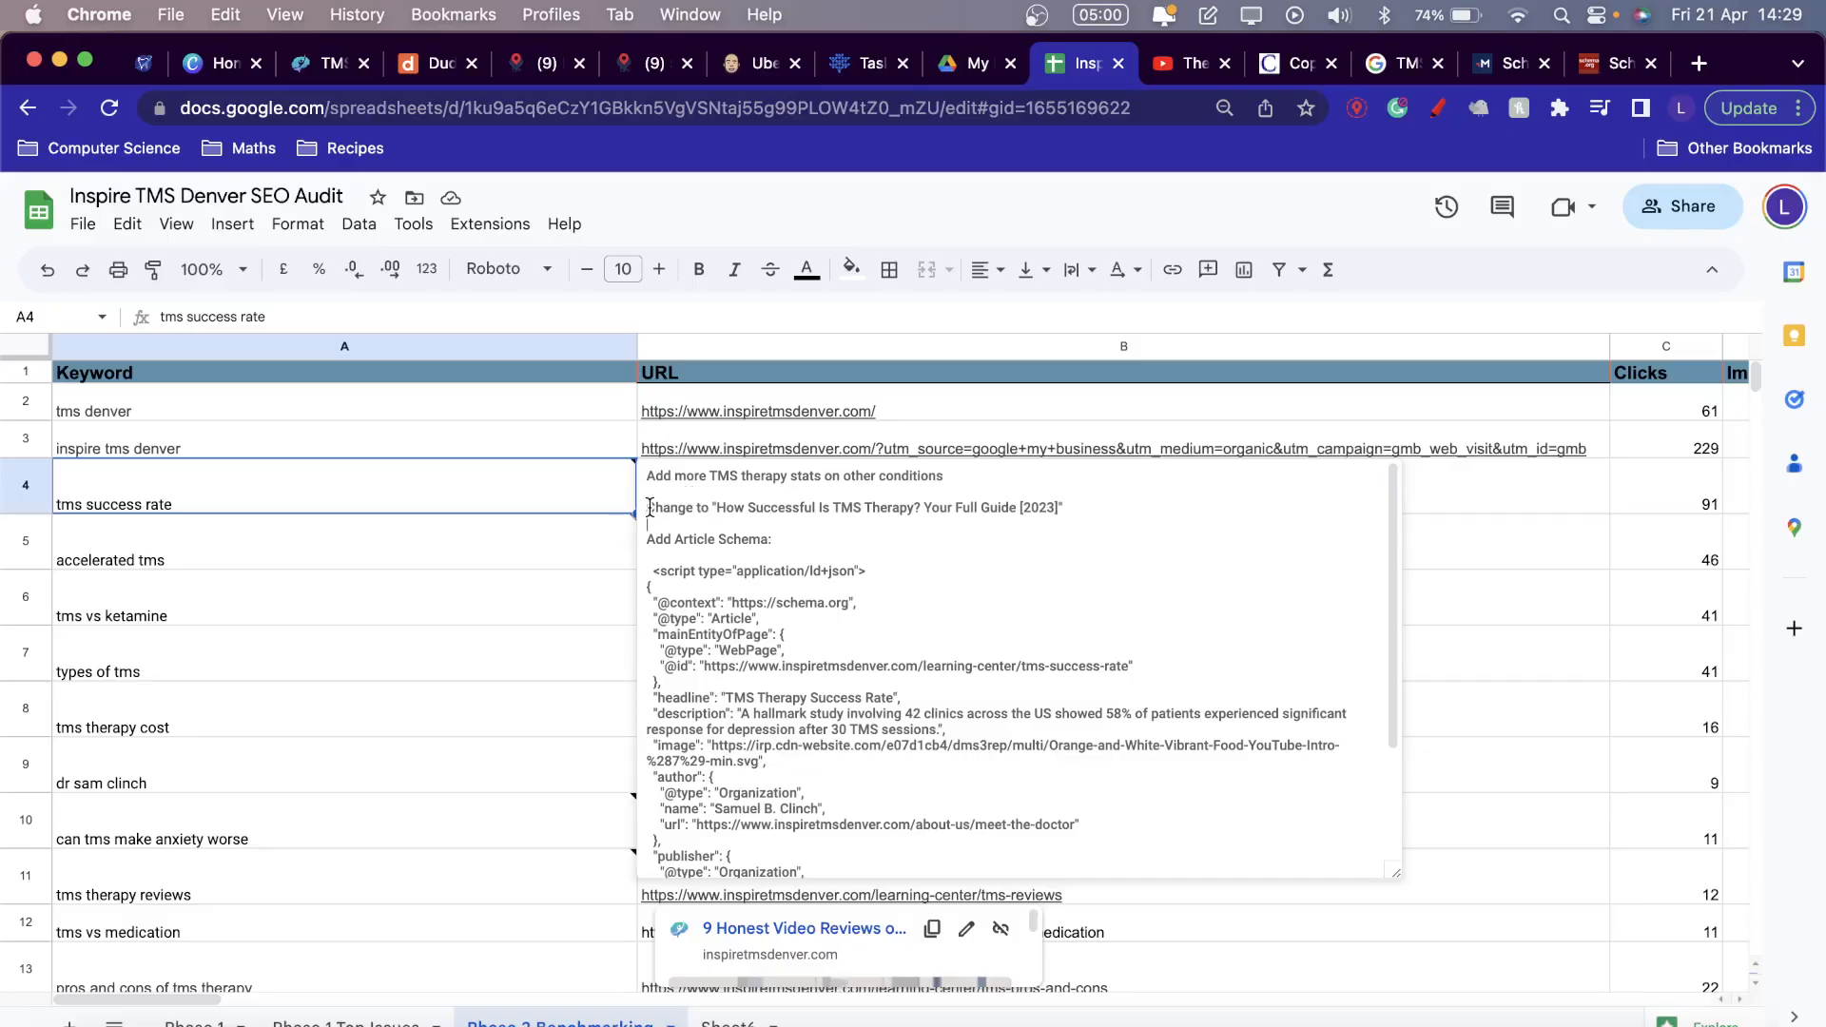
Check the note's suggested title against the TMS Success Rate page in the Duda editor, examining its header HTML and SEO page title.
drag(651, 509, 863, 511)
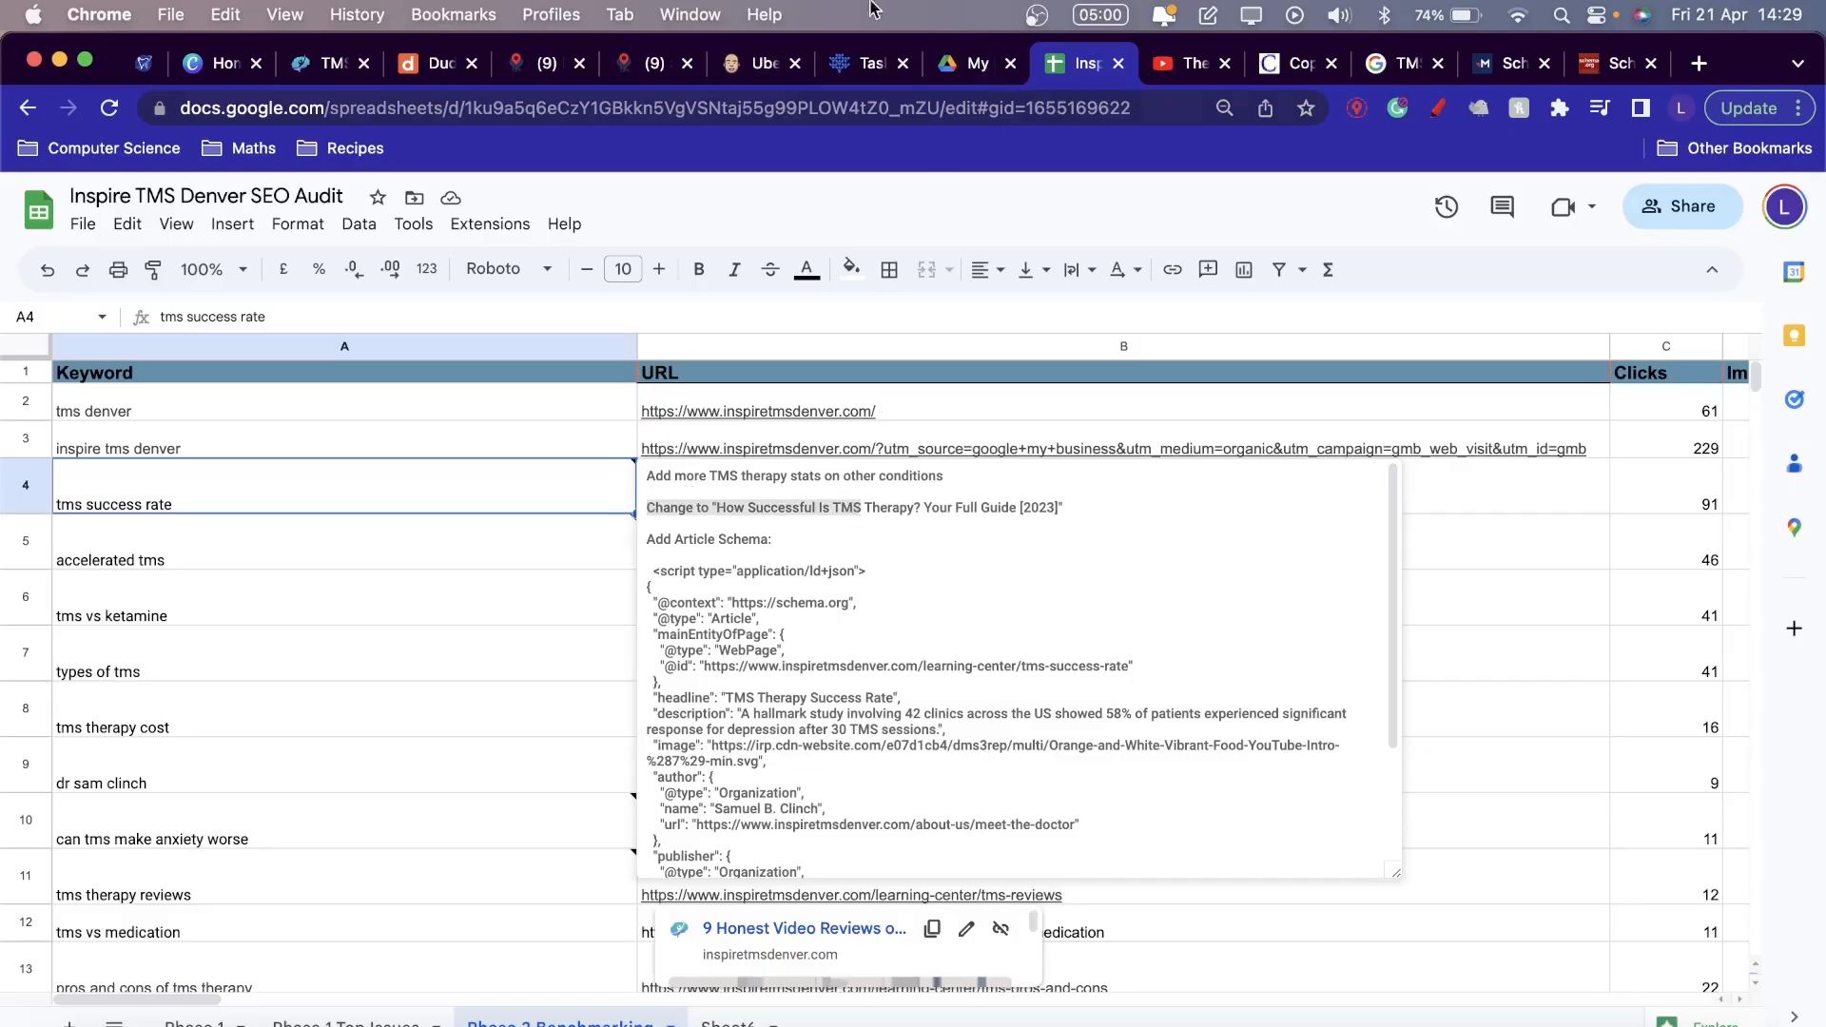
click(423, 61)
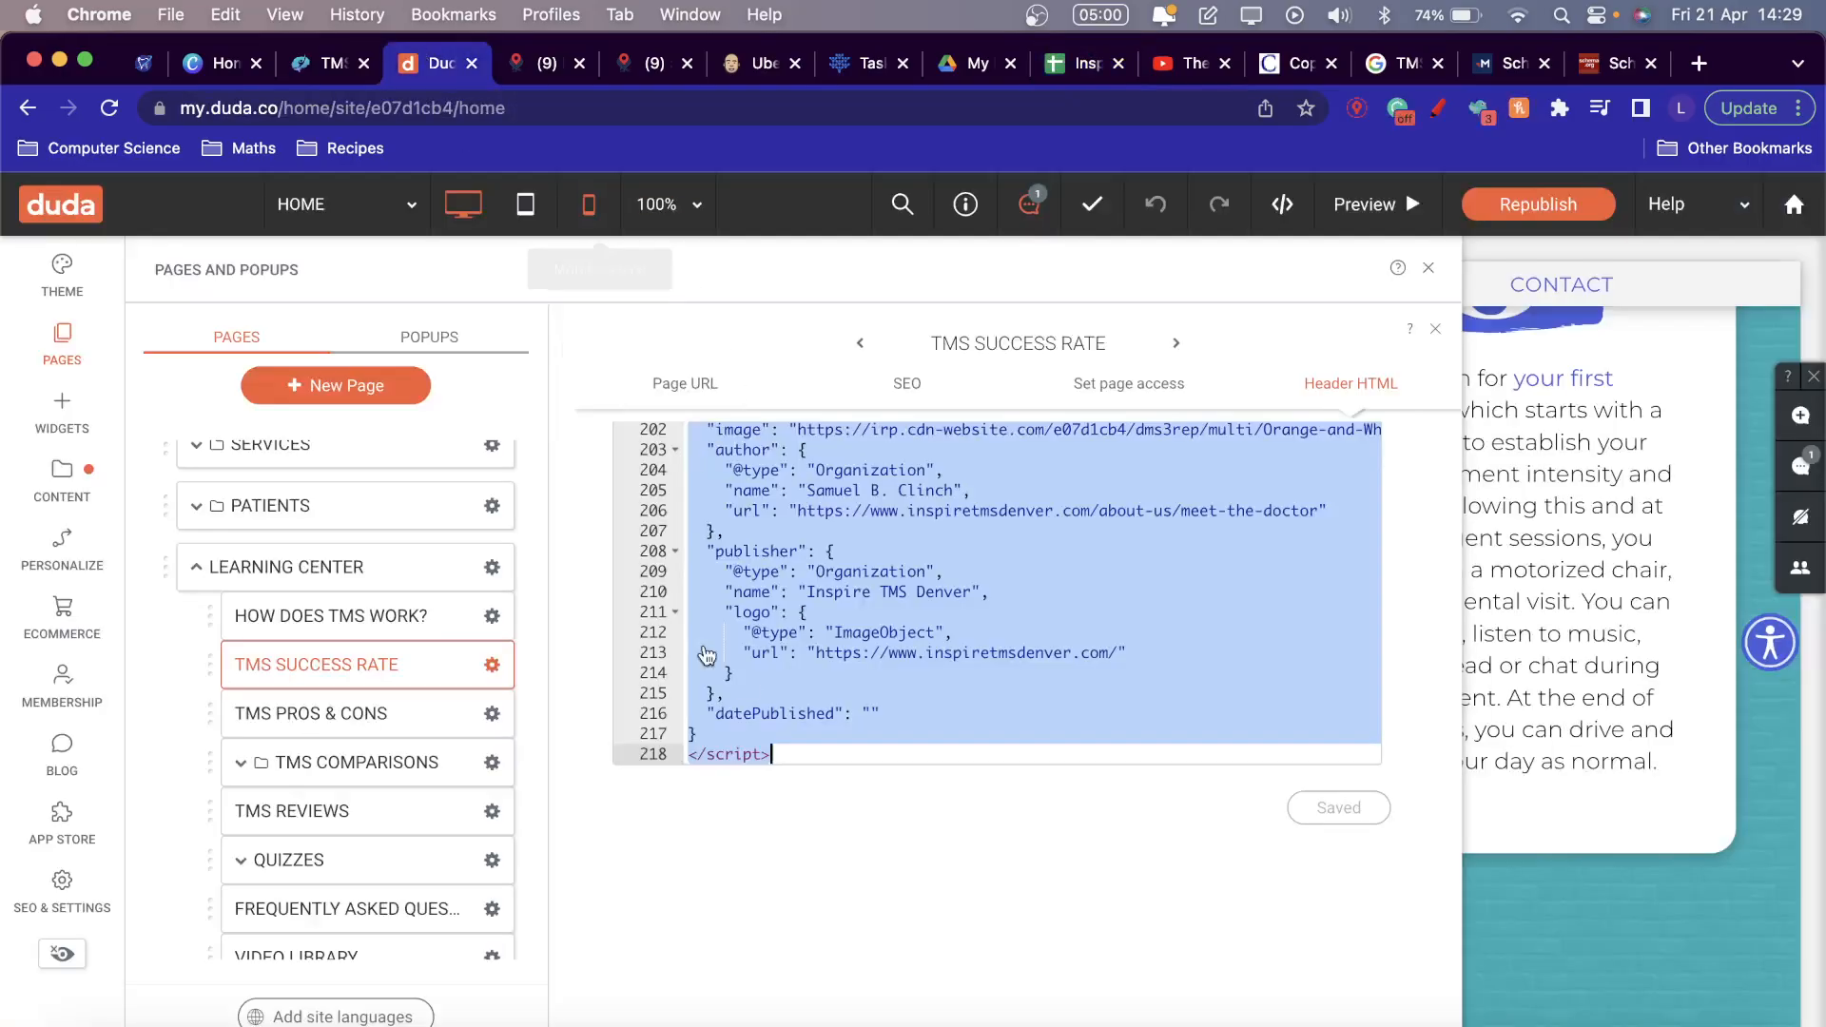
scroll(853, 695, up, 5)
scroll(853, 695, up, 20)
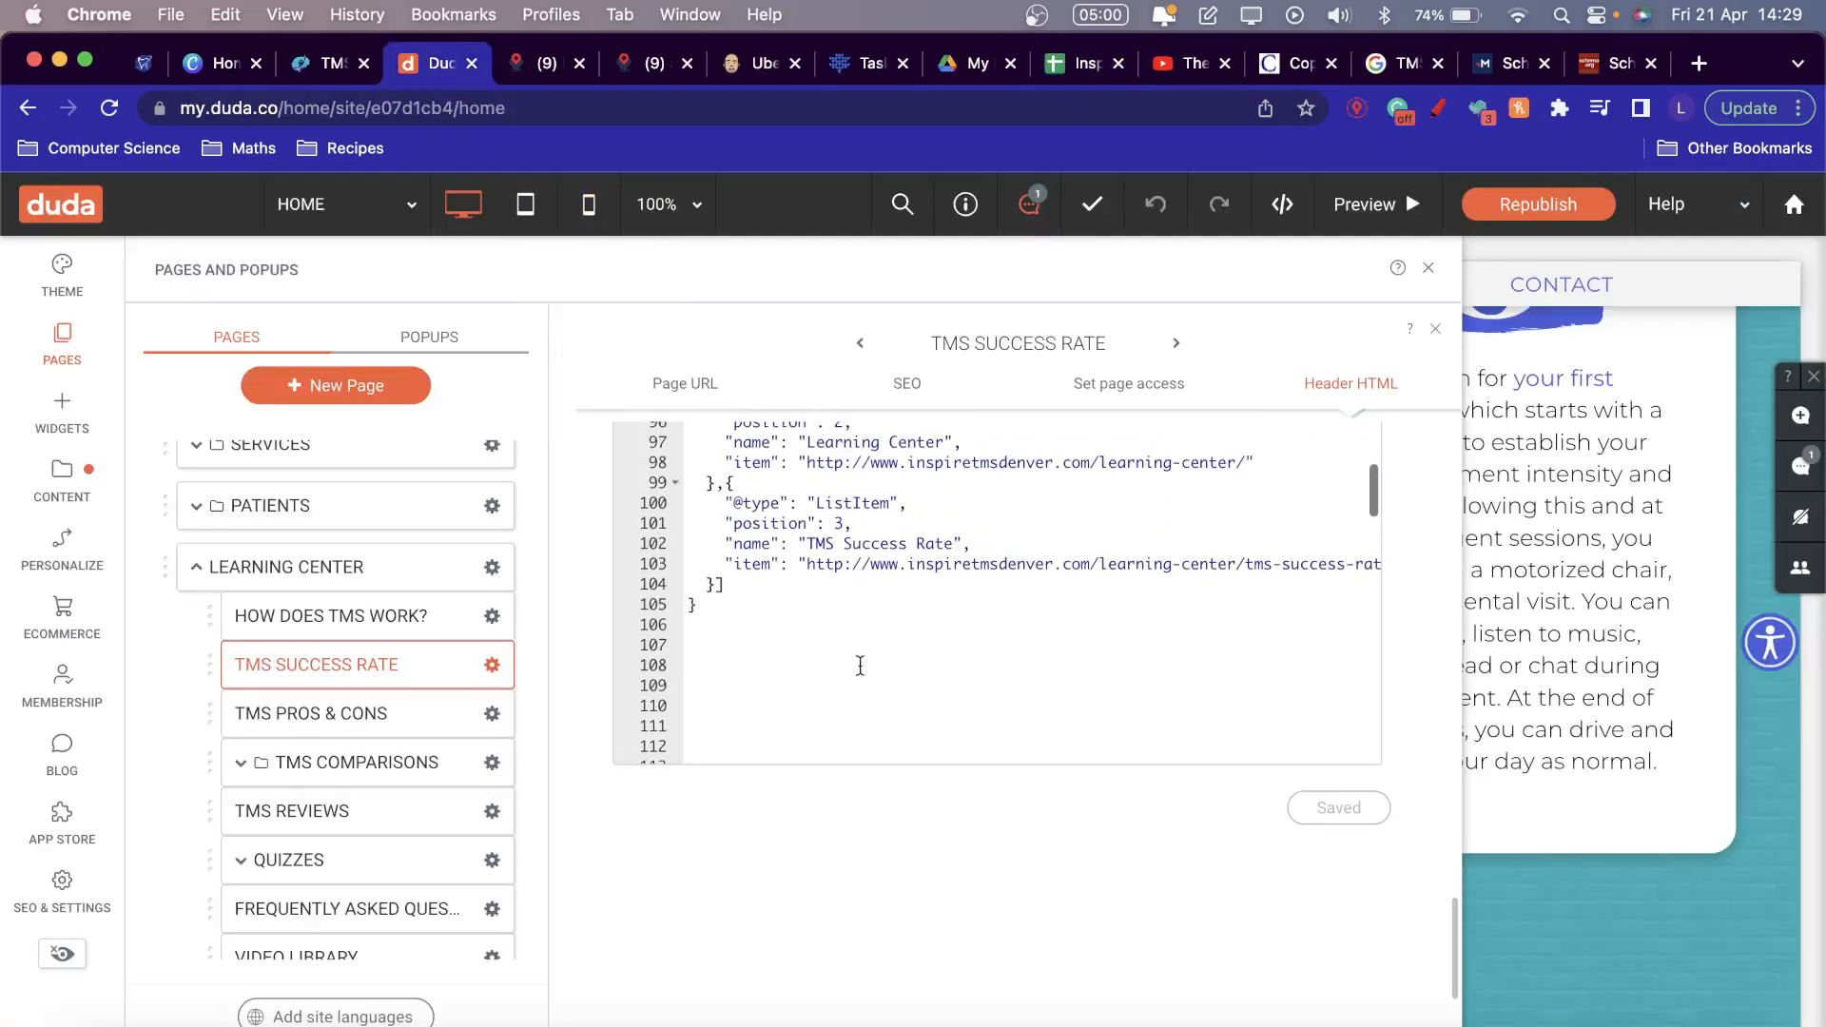
scroll(897, 672, down, 3)
scroll(899, 675, down, 5)
scroll(896, 876, up, 10)
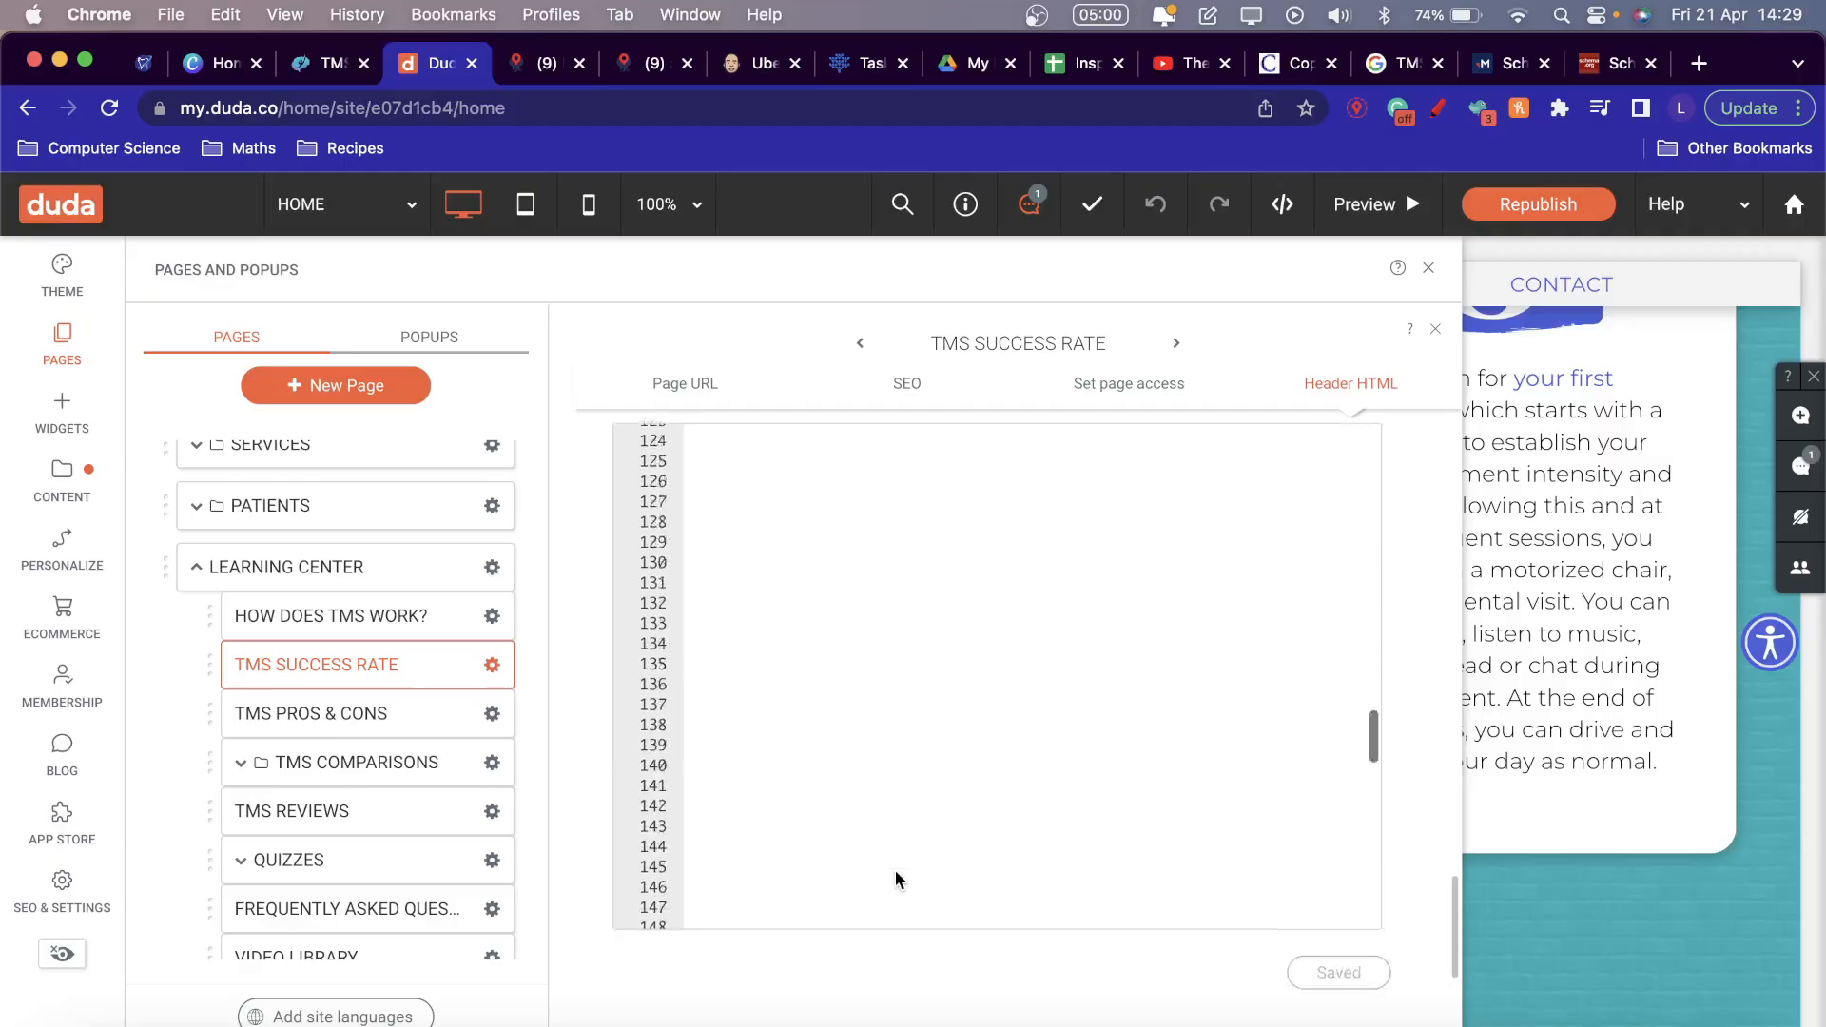
scroll(970, 704, up, 6)
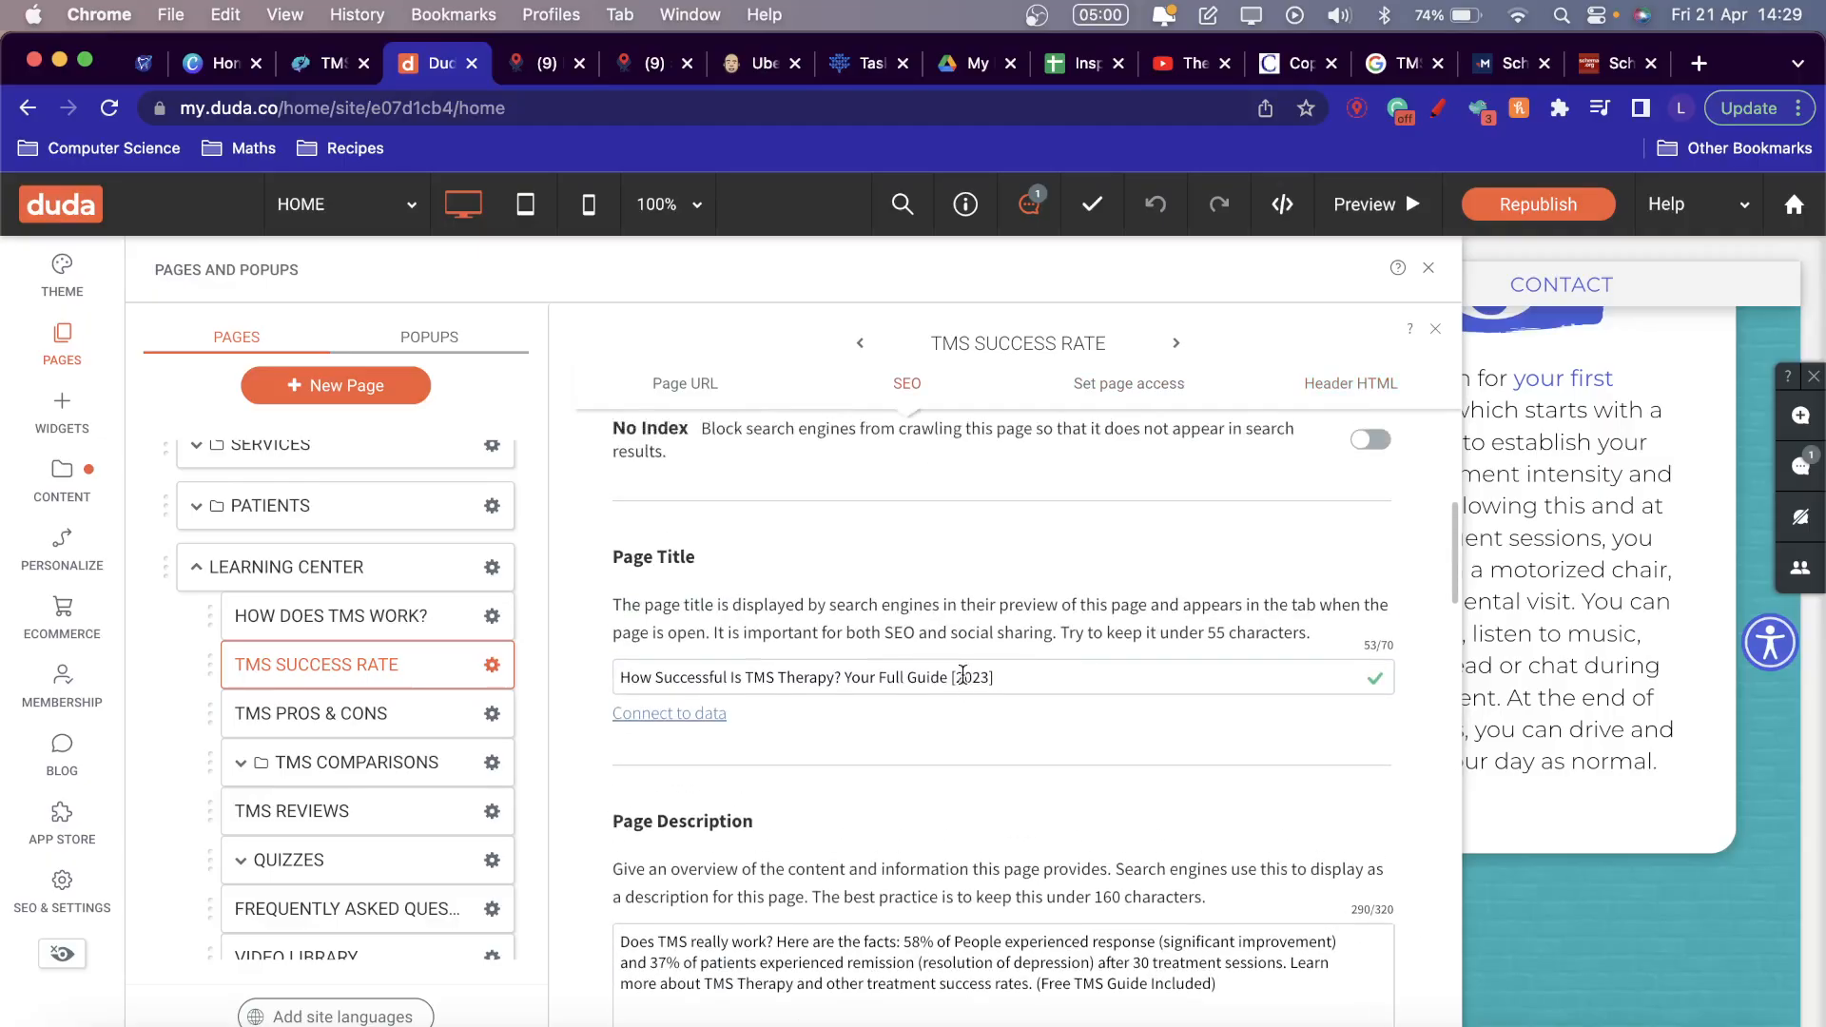
scroll(856, 761, down, 2)
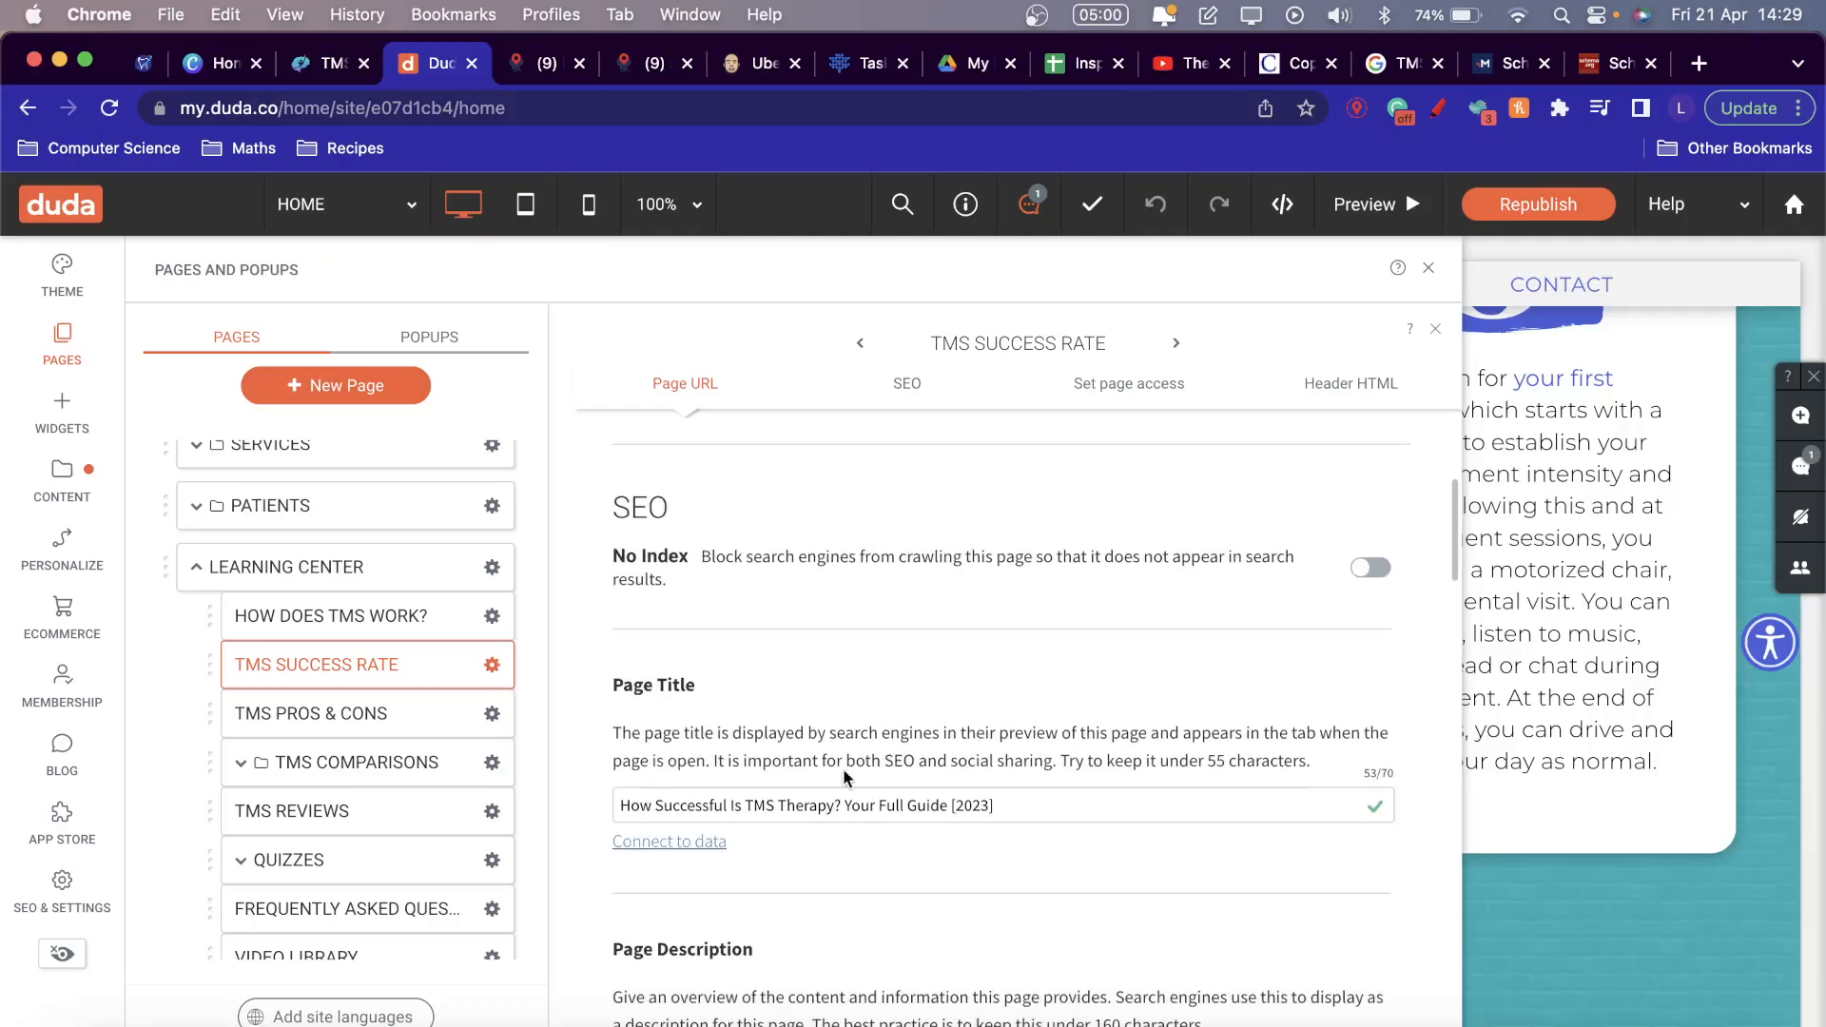
Check the TMS Success Rate page's title and description in Duda against the tms success rate row's Title 1 entry in the audit spreadsheet.
scroll(809, 890, down, 1)
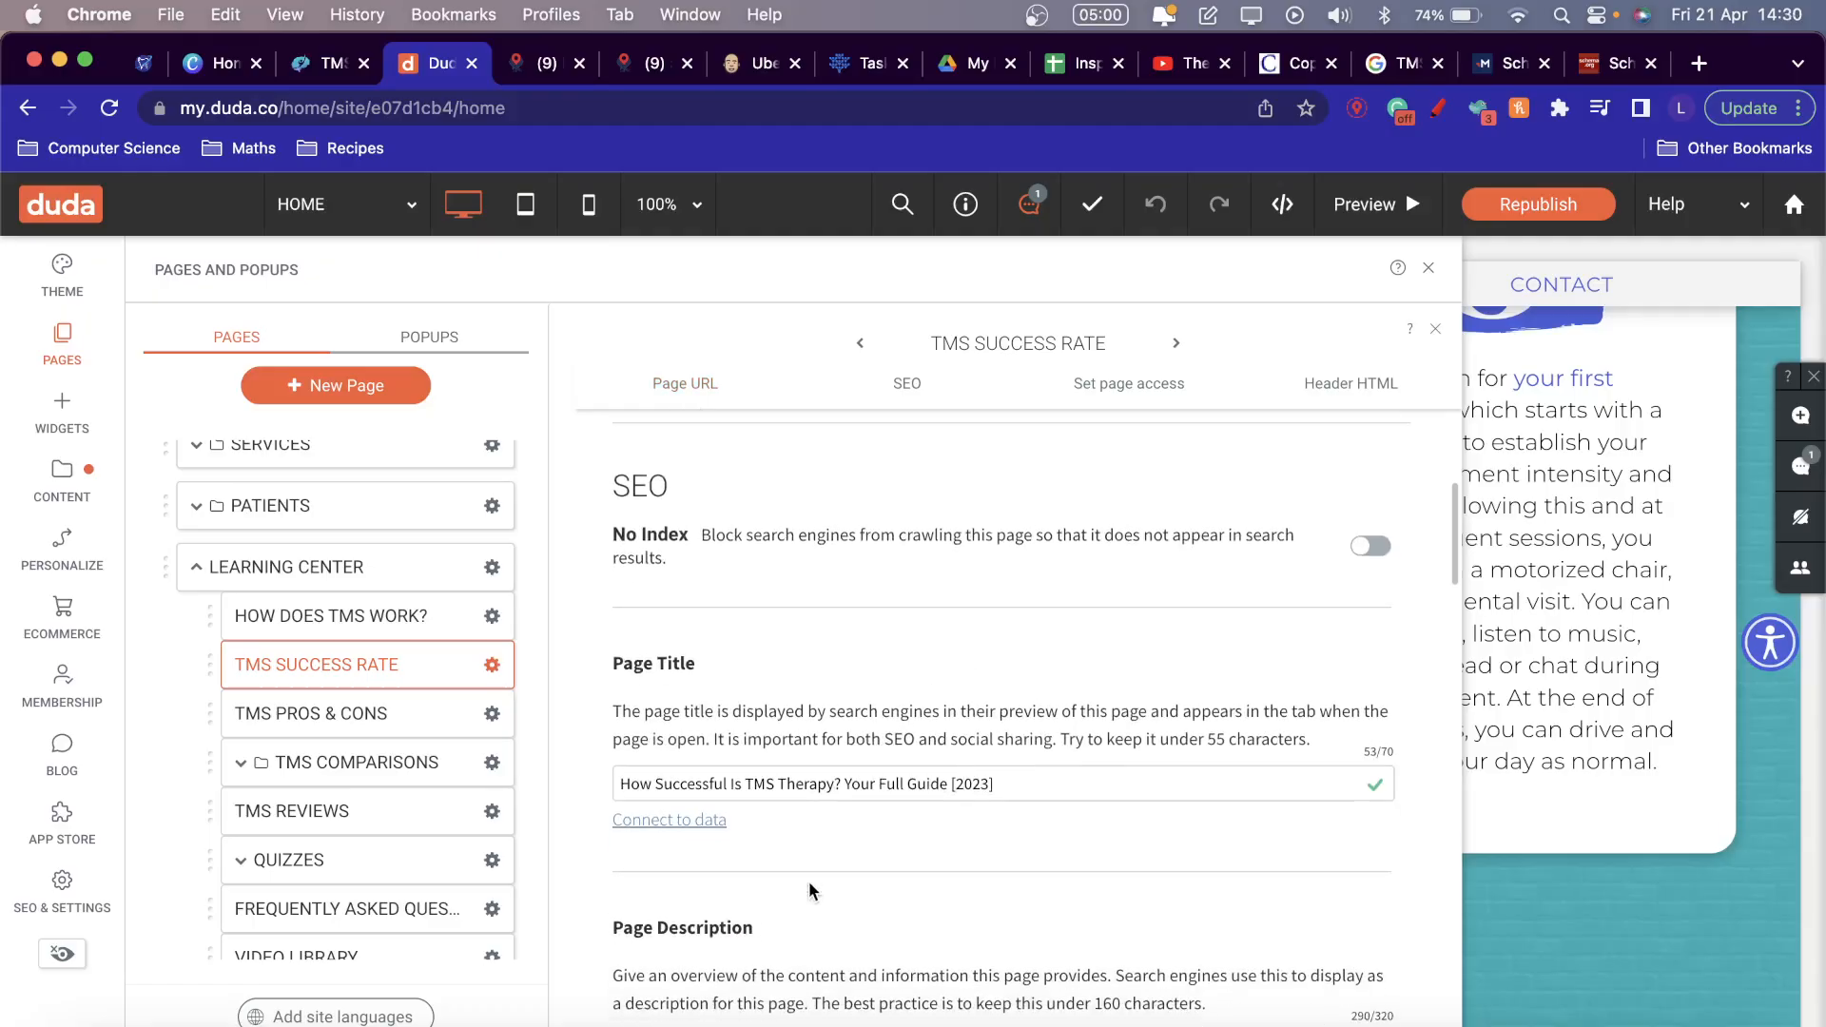
scroll(809, 890, down, 3)
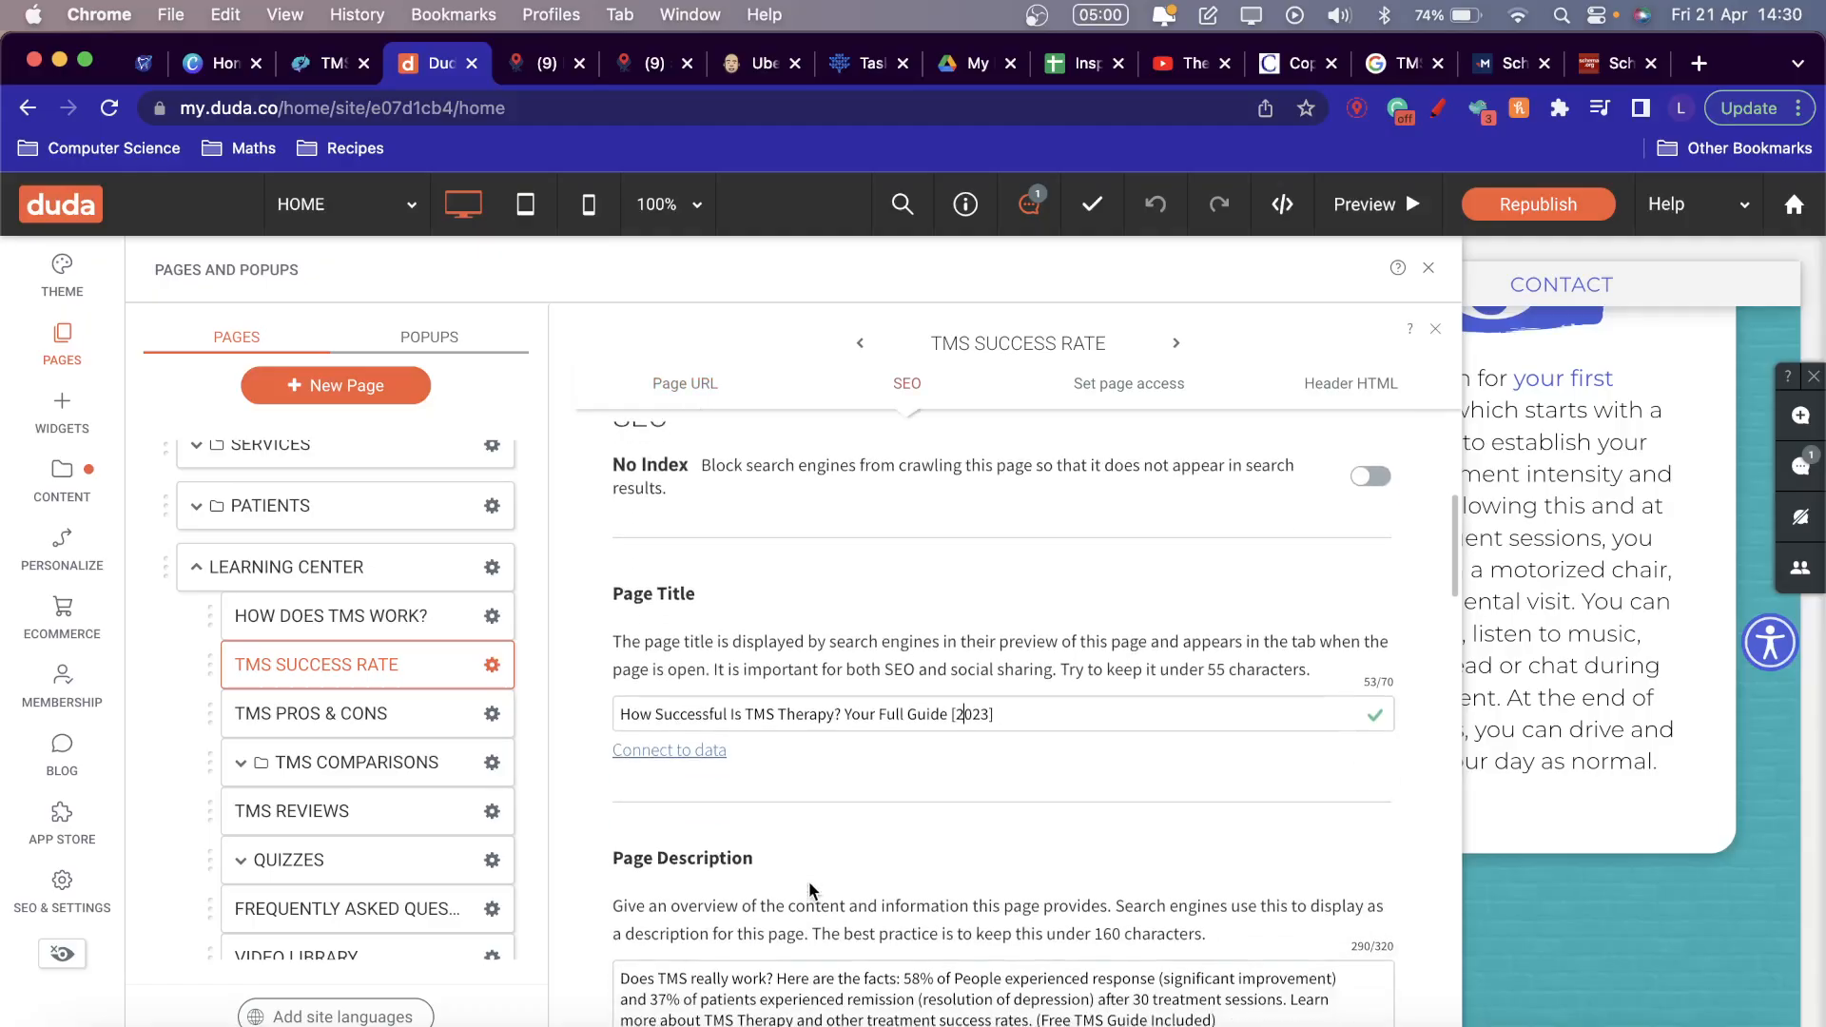
click(1053, 66)
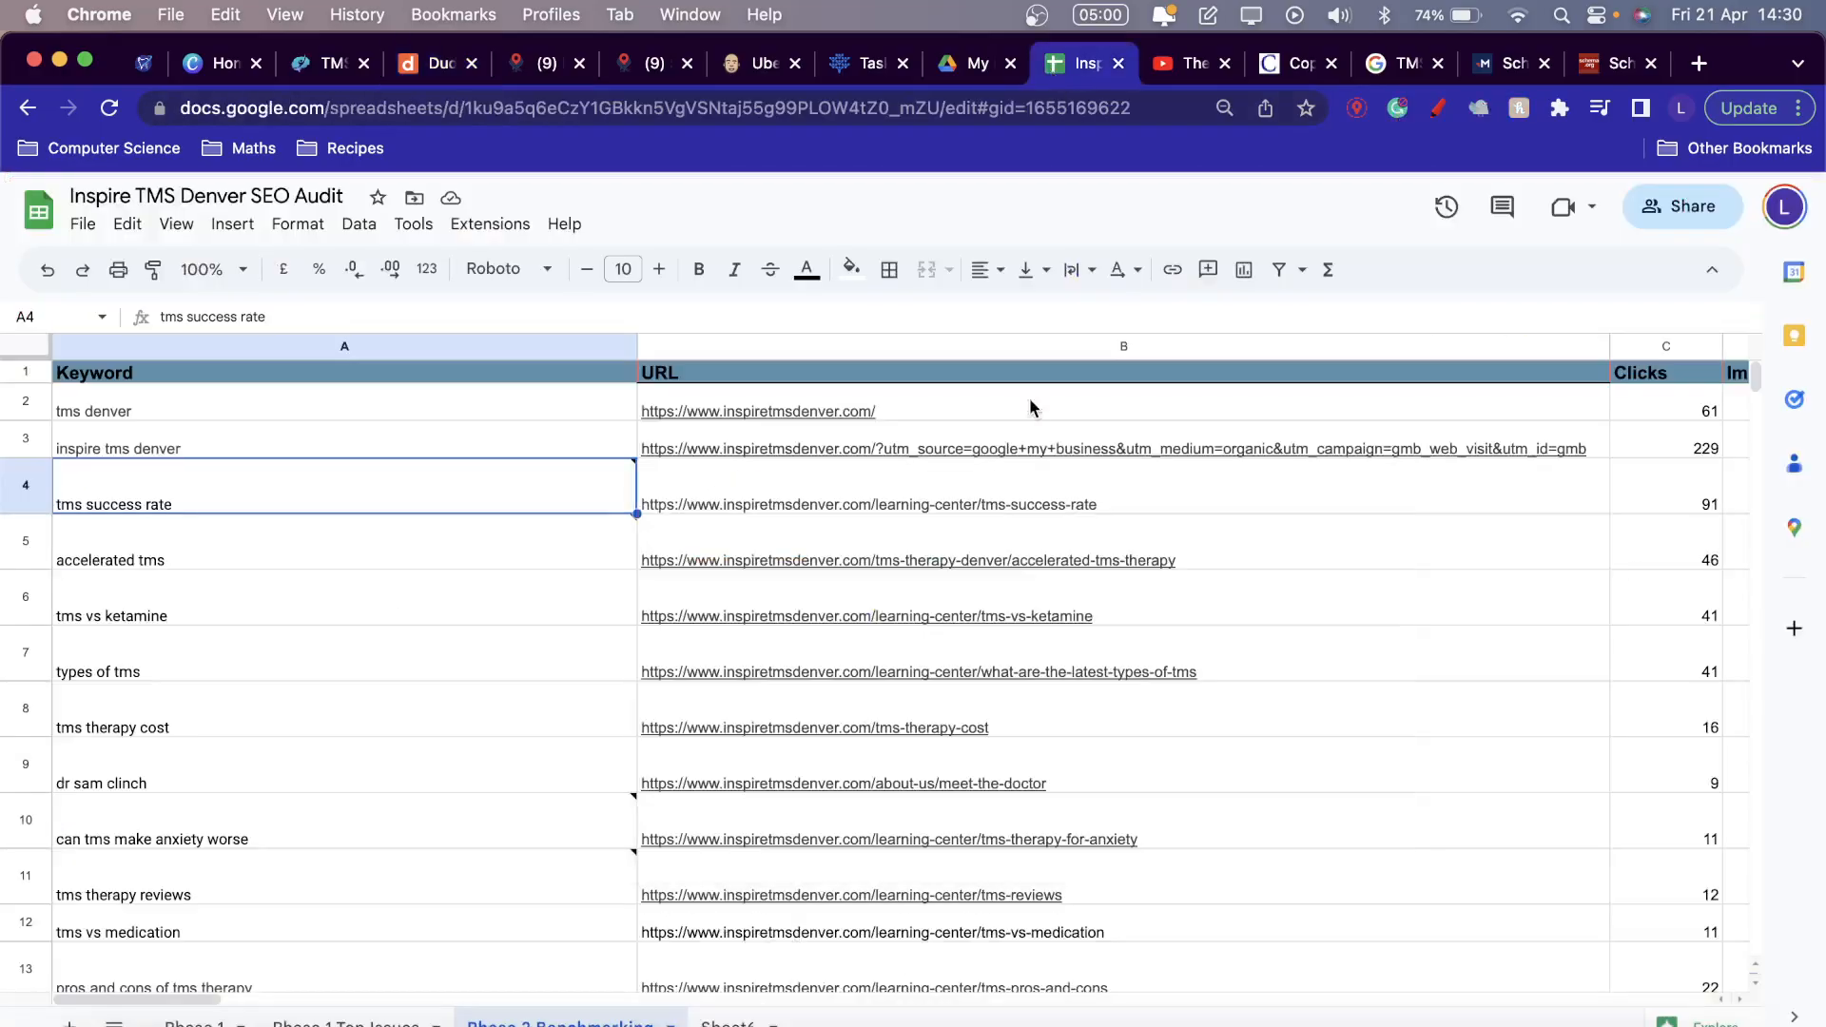
click(1042, 479)
scroll(1235, 571, right, 20)
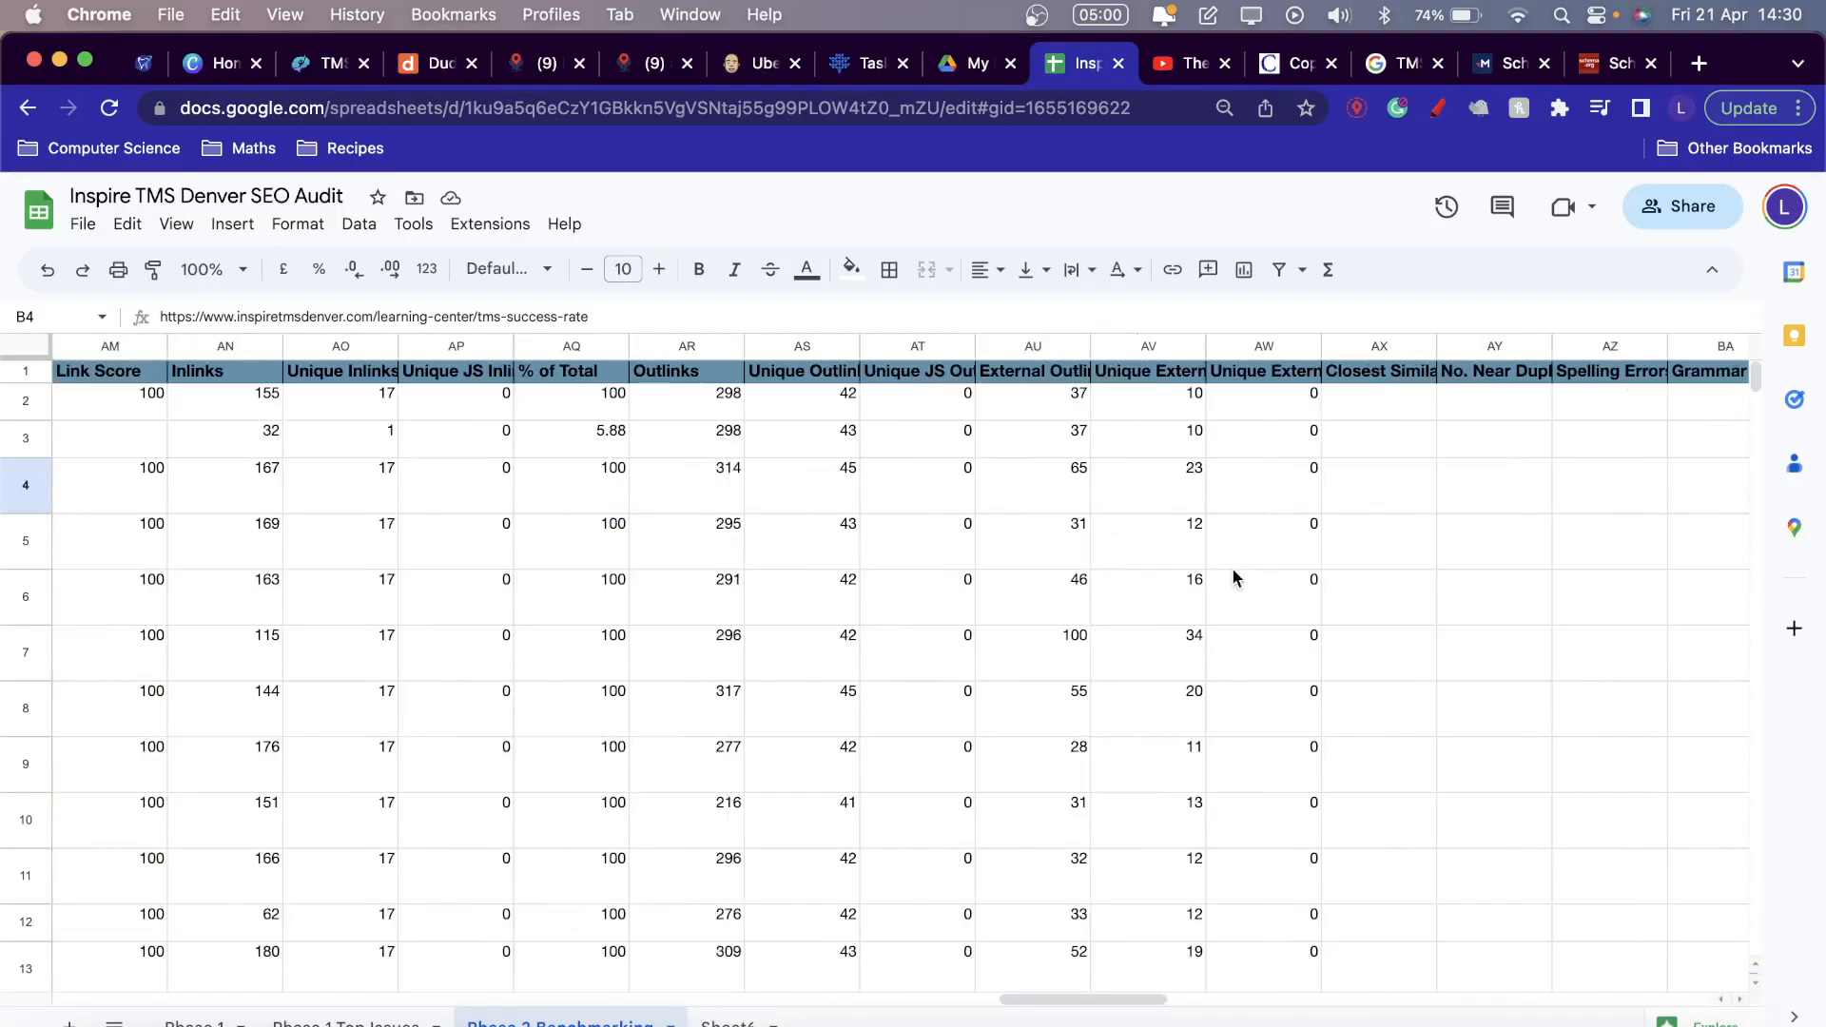
scroll(1231, 567, right, 5)
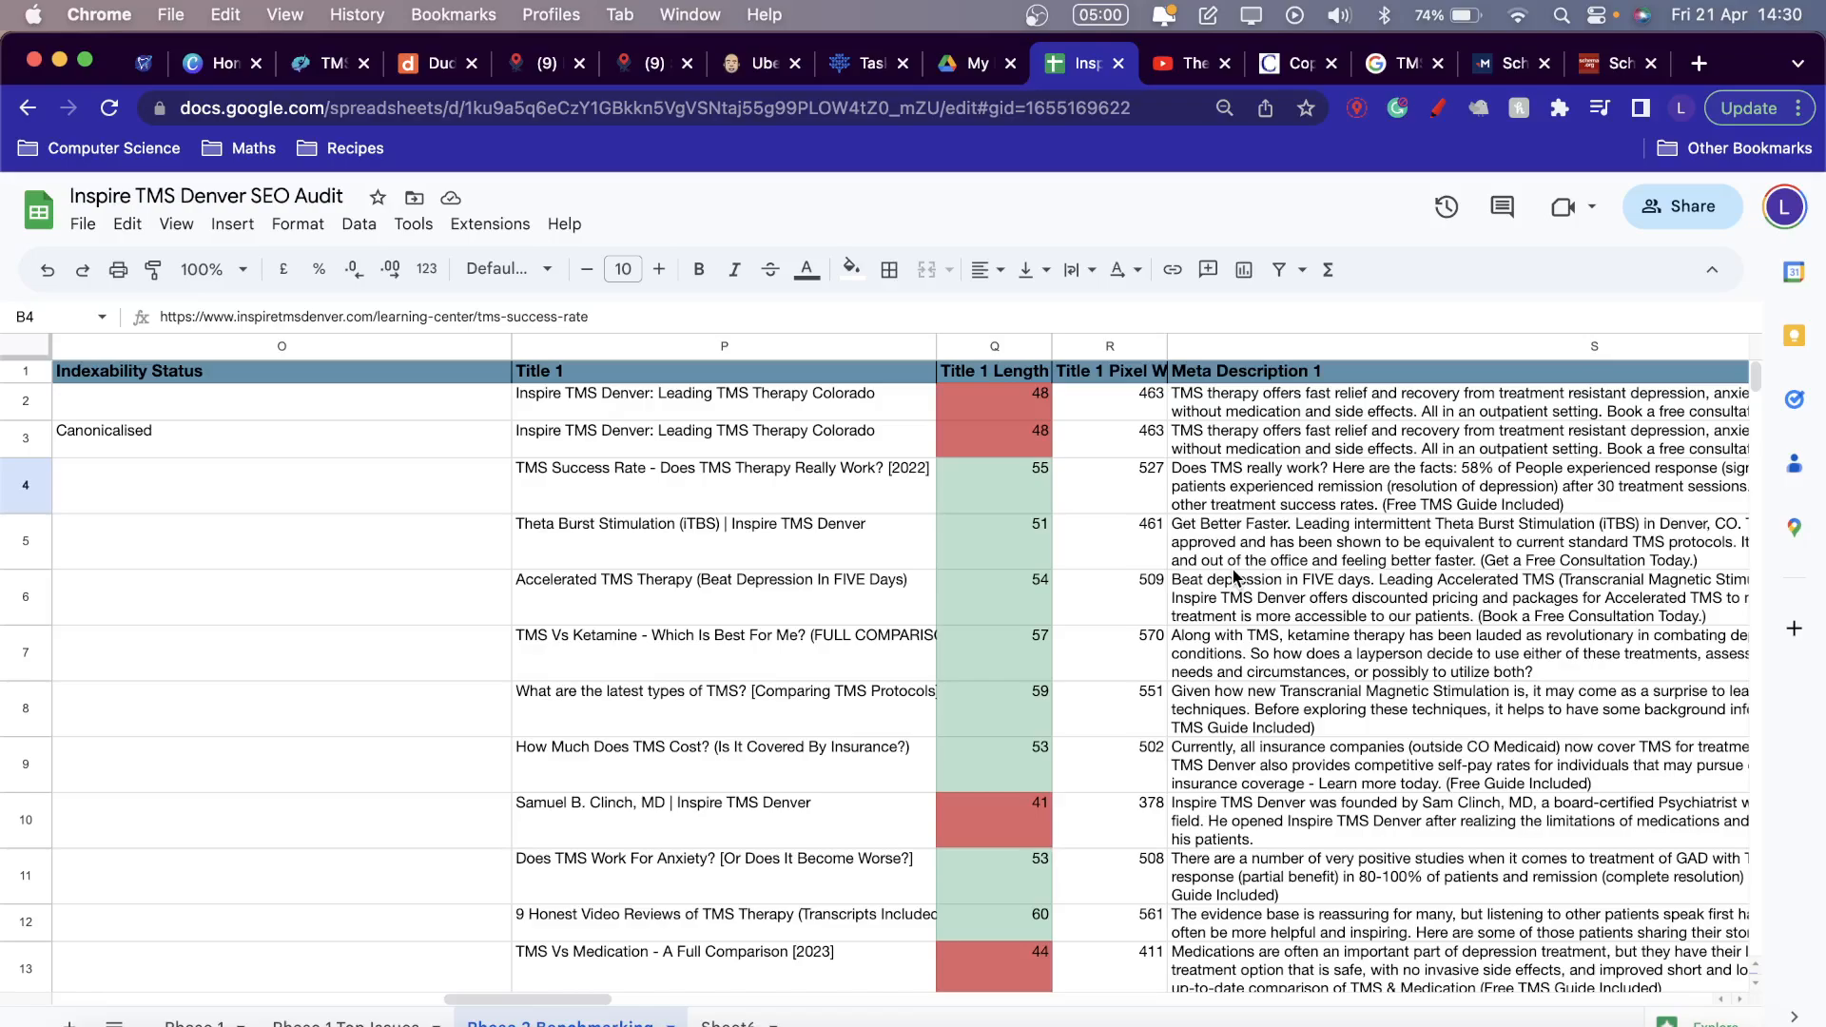
click(773, 476)
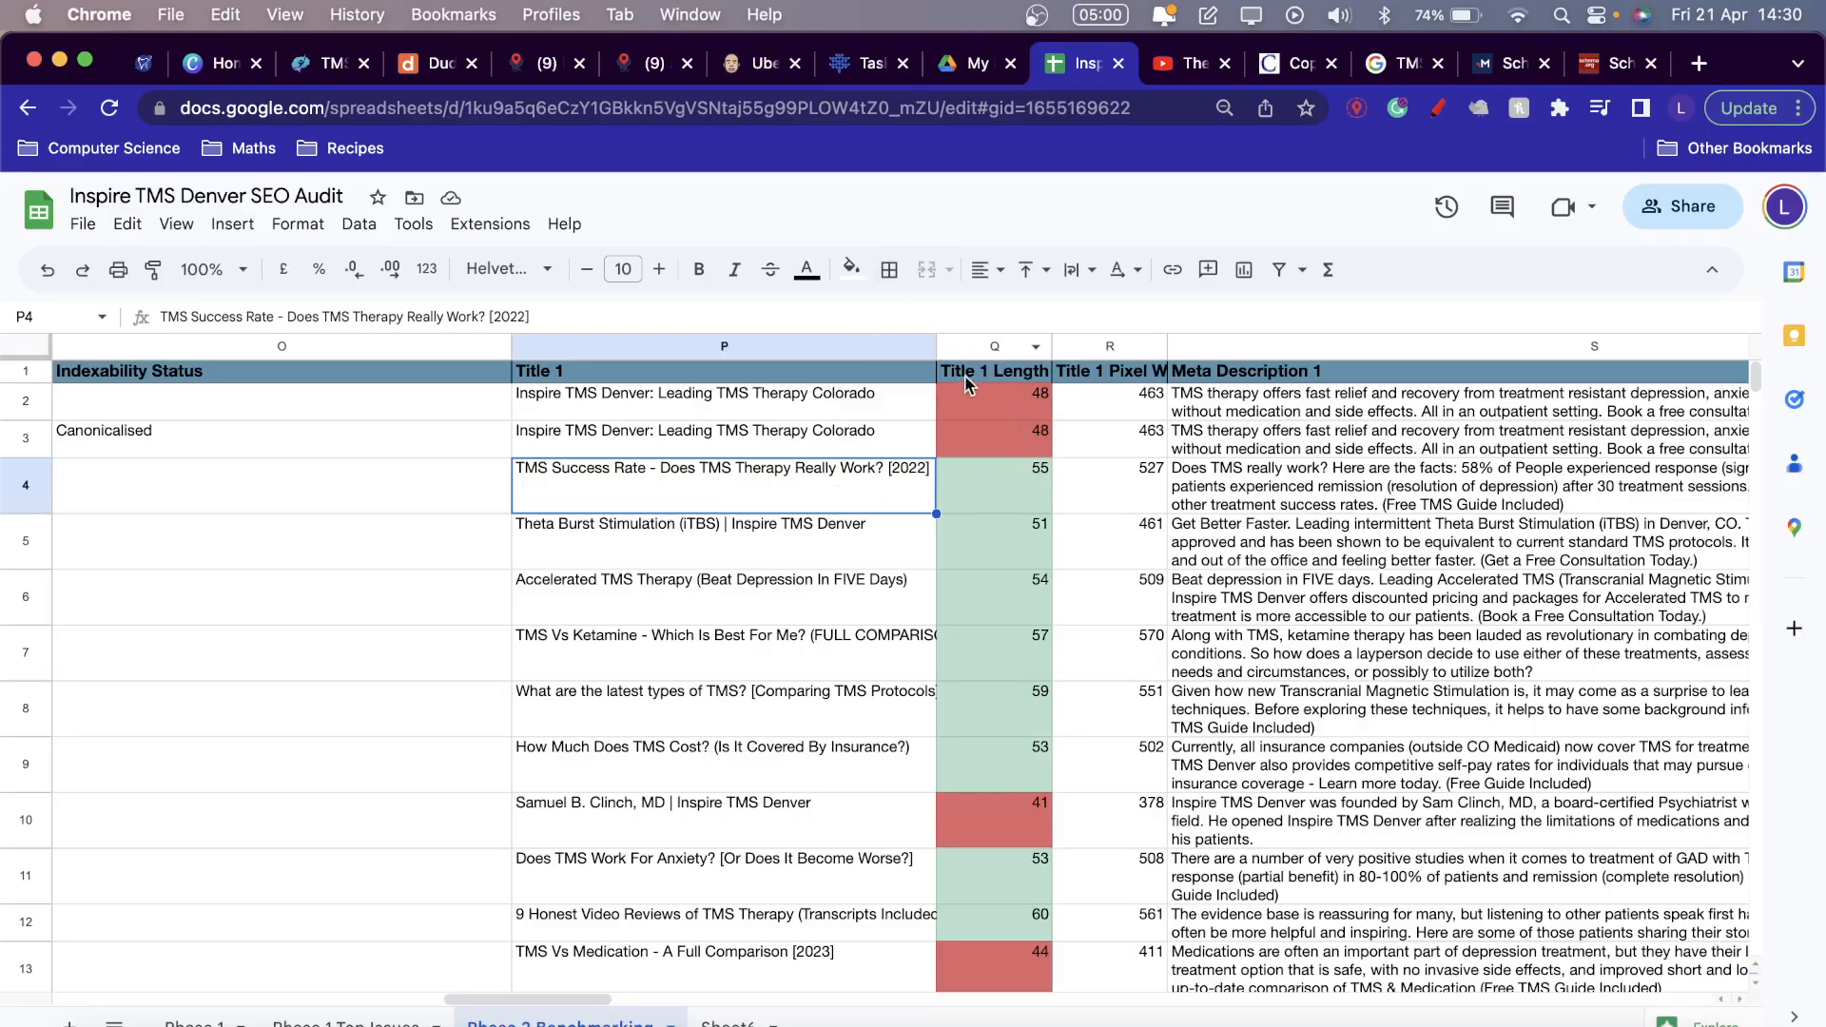
double_click(917, 471)
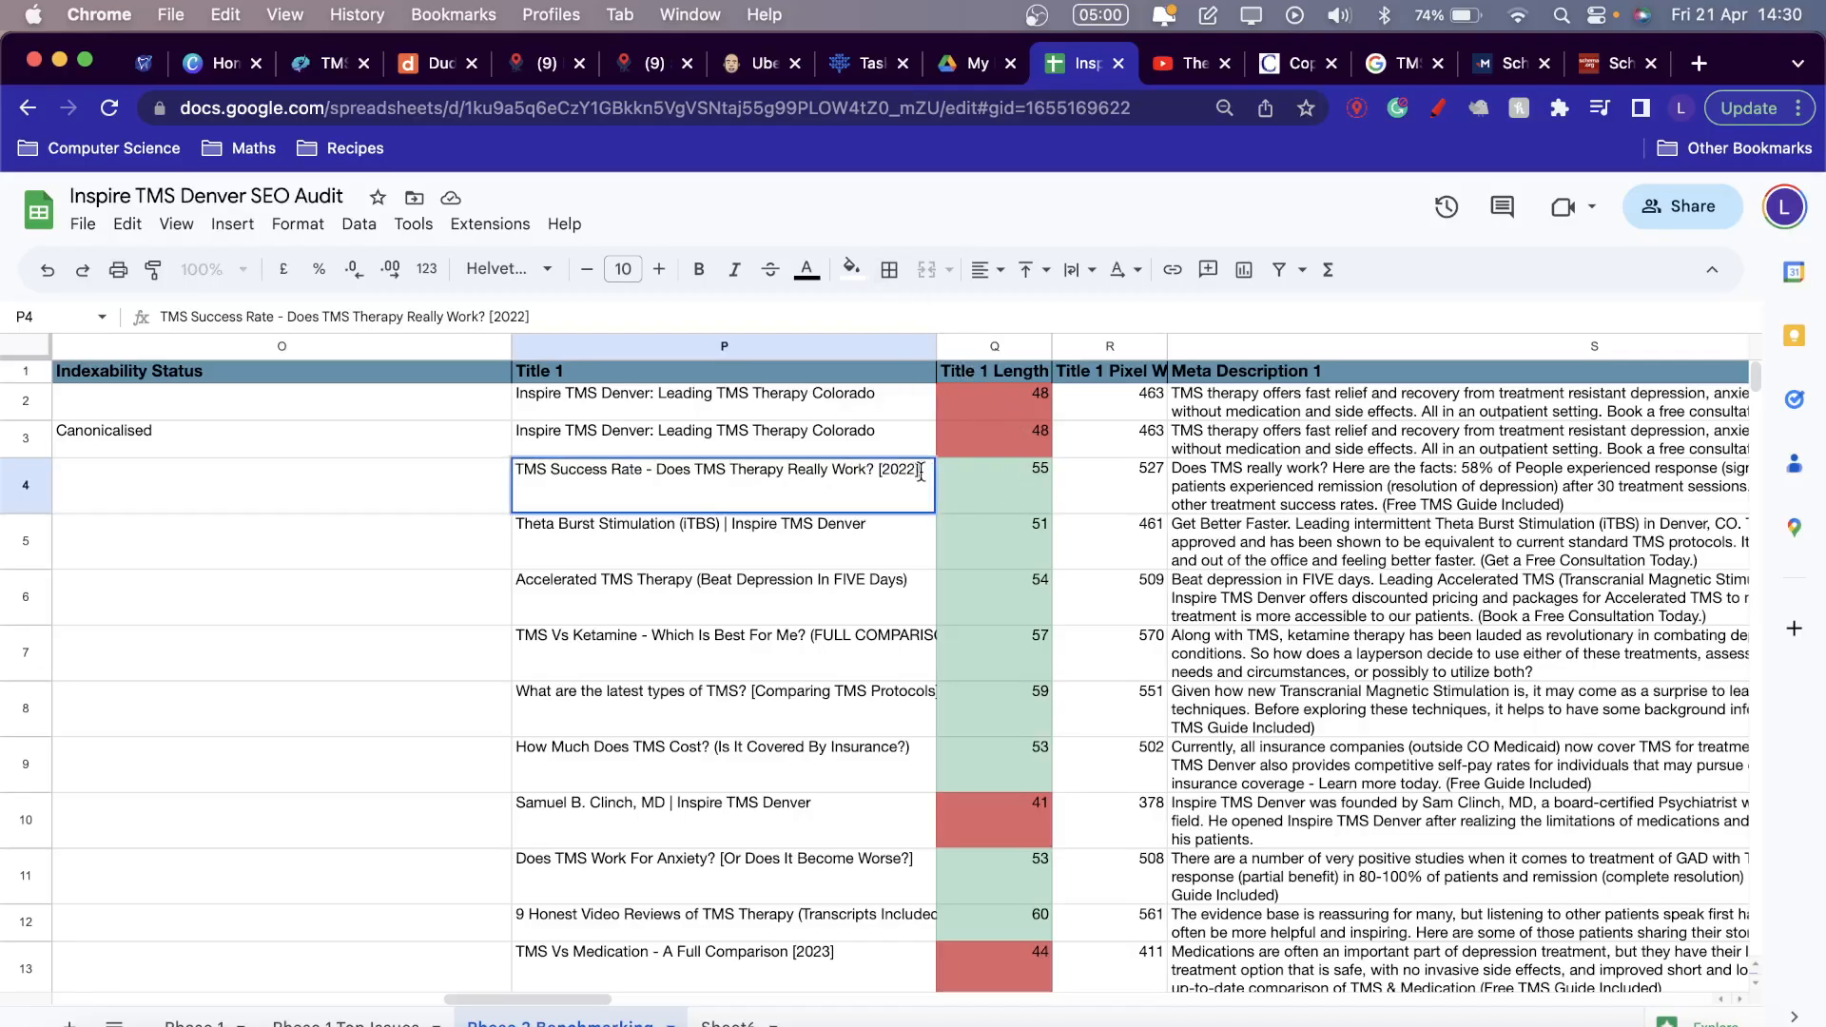
click(865, 434)
click(824, 471)
key(Return)
click(734, 454)
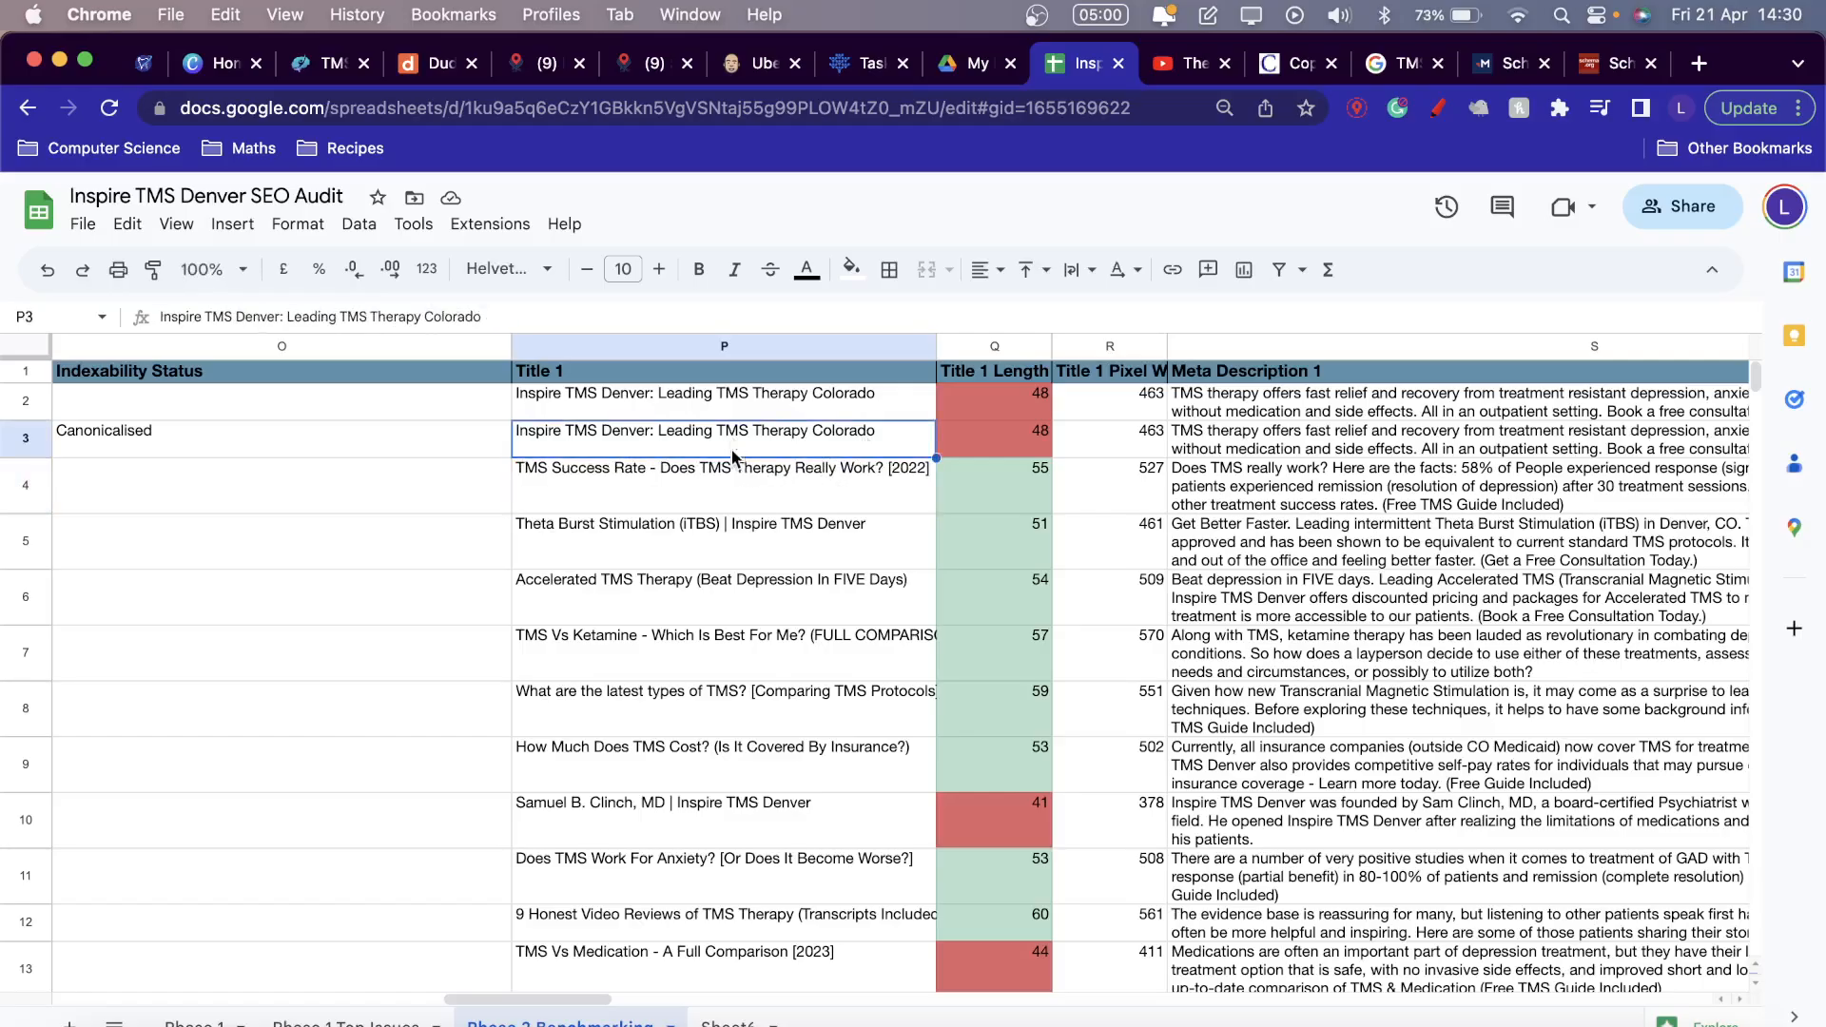
click(739, 489)
key(Return)
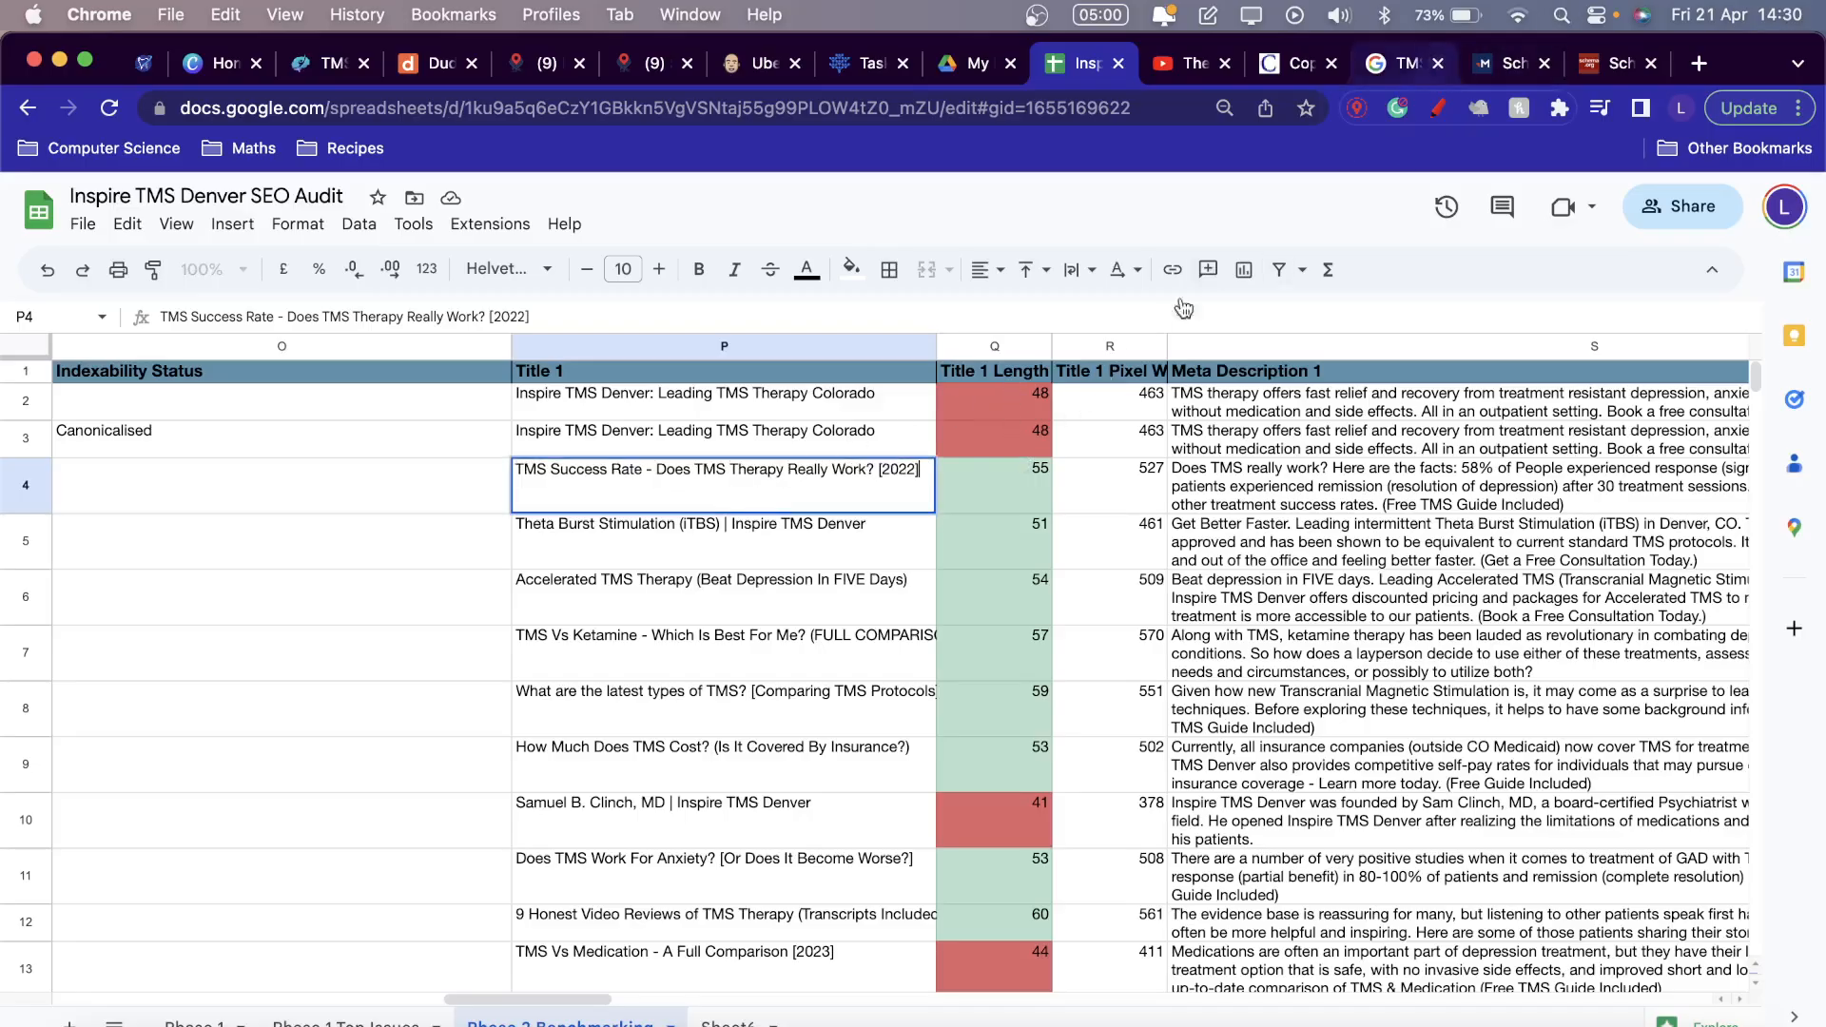
Compare the tms success rate row's CTR with that of the tms vs ketamine row, and return to the Title 1 column.
click(1136, 442)
scroll(1140, 459, left, 15)
scroll(1139, 458, down, 1)
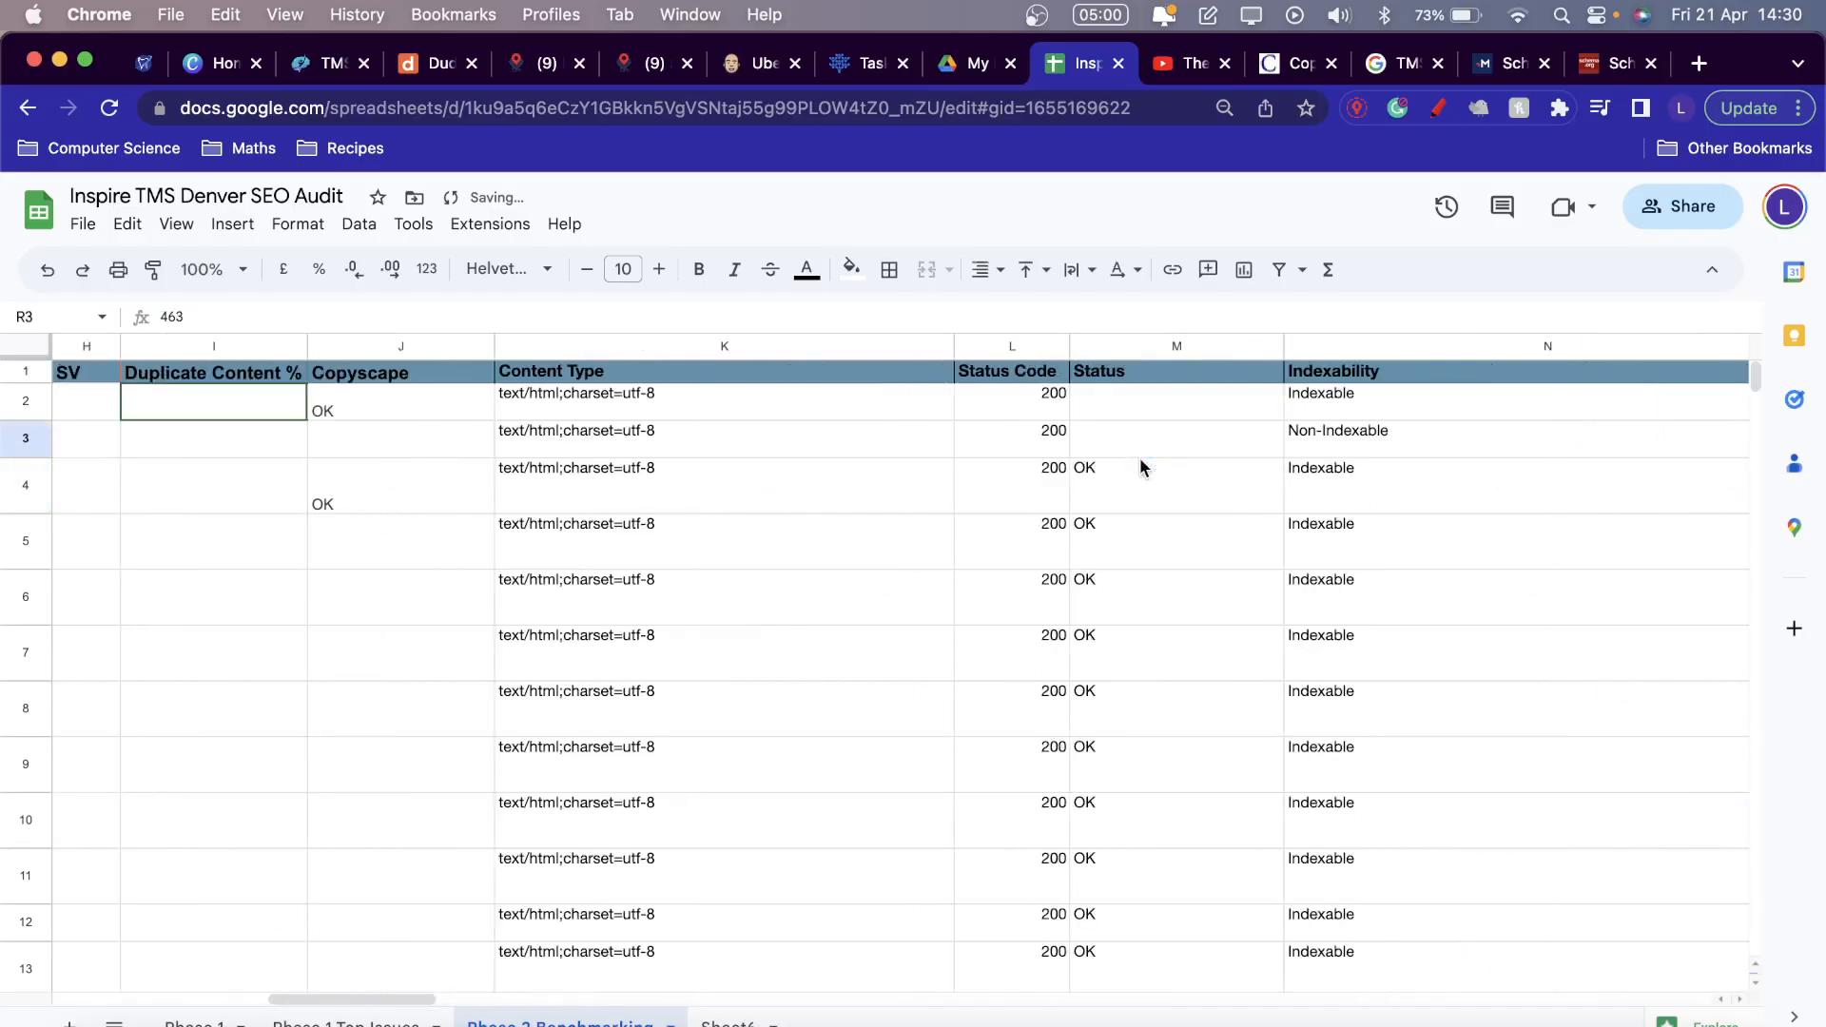
scroll(1139, 458, right, 10)
scroll(1139, 459, left, 10)
scroll(1139, 458, up, 3)
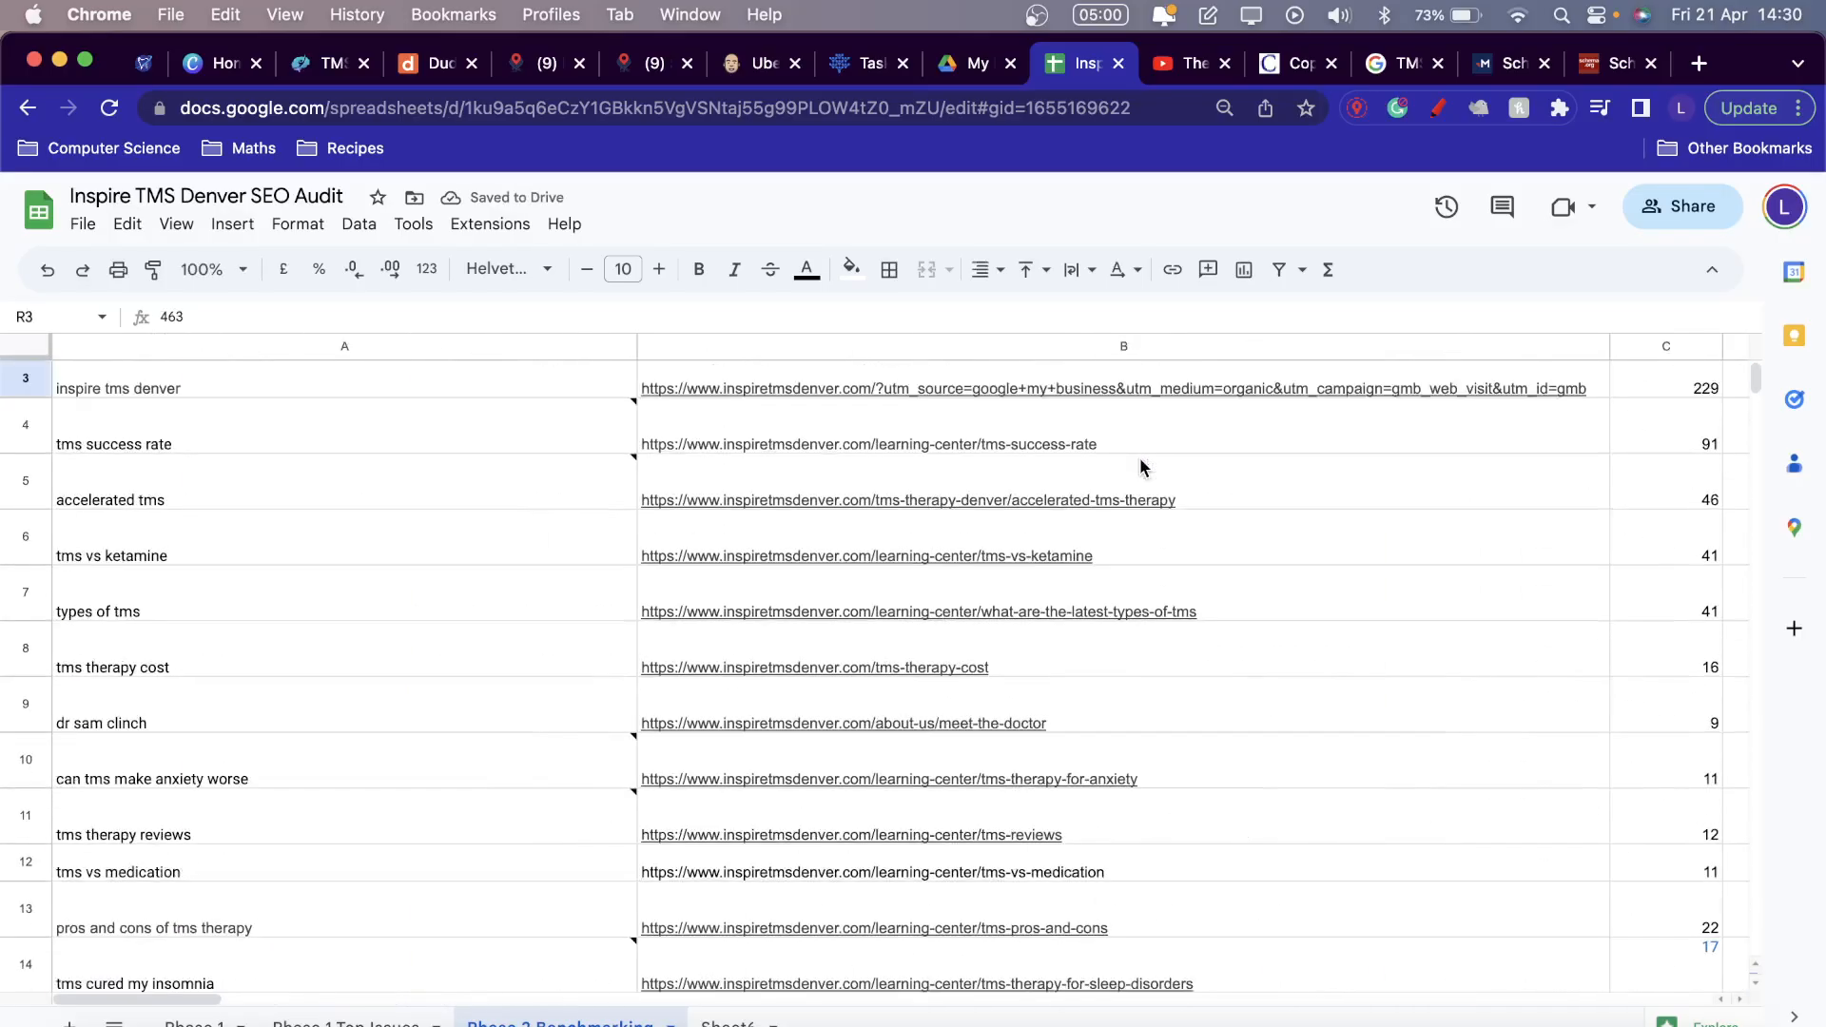
scroll(1139, 458, right, 6)
scroll(1063, 532, left, 6)
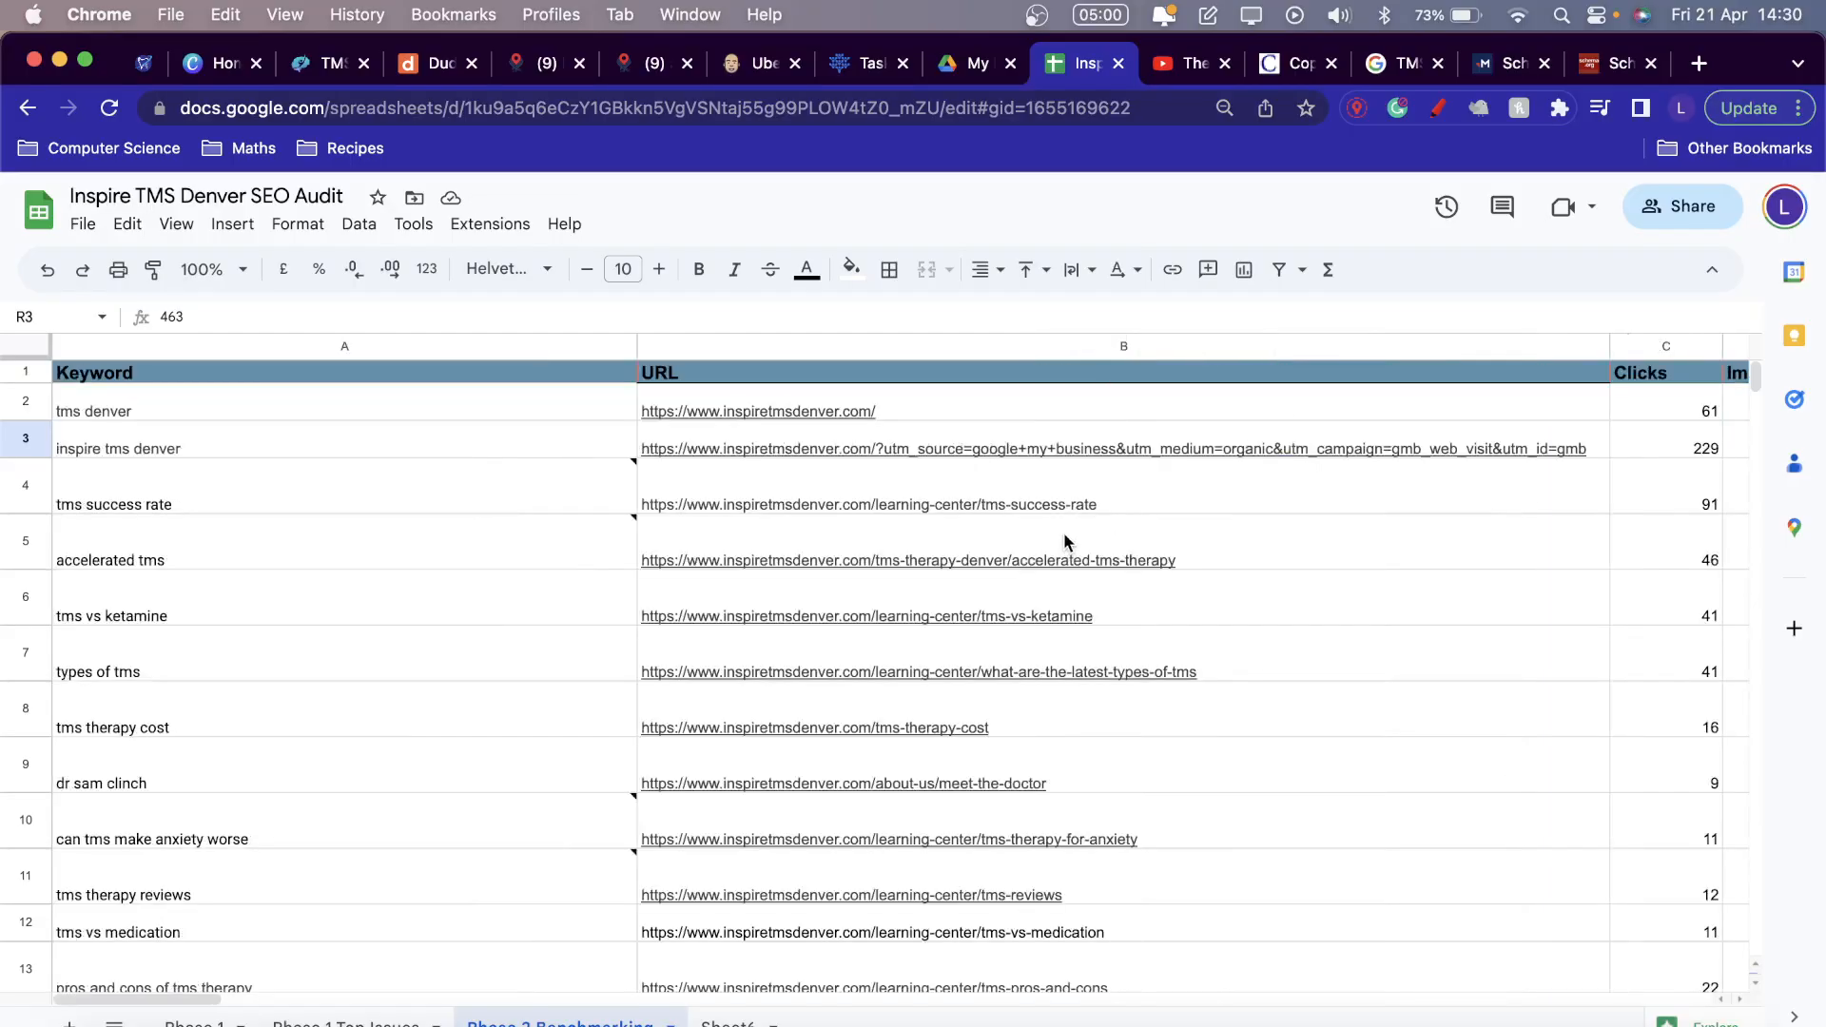
scroll(904, 499, right, 10)
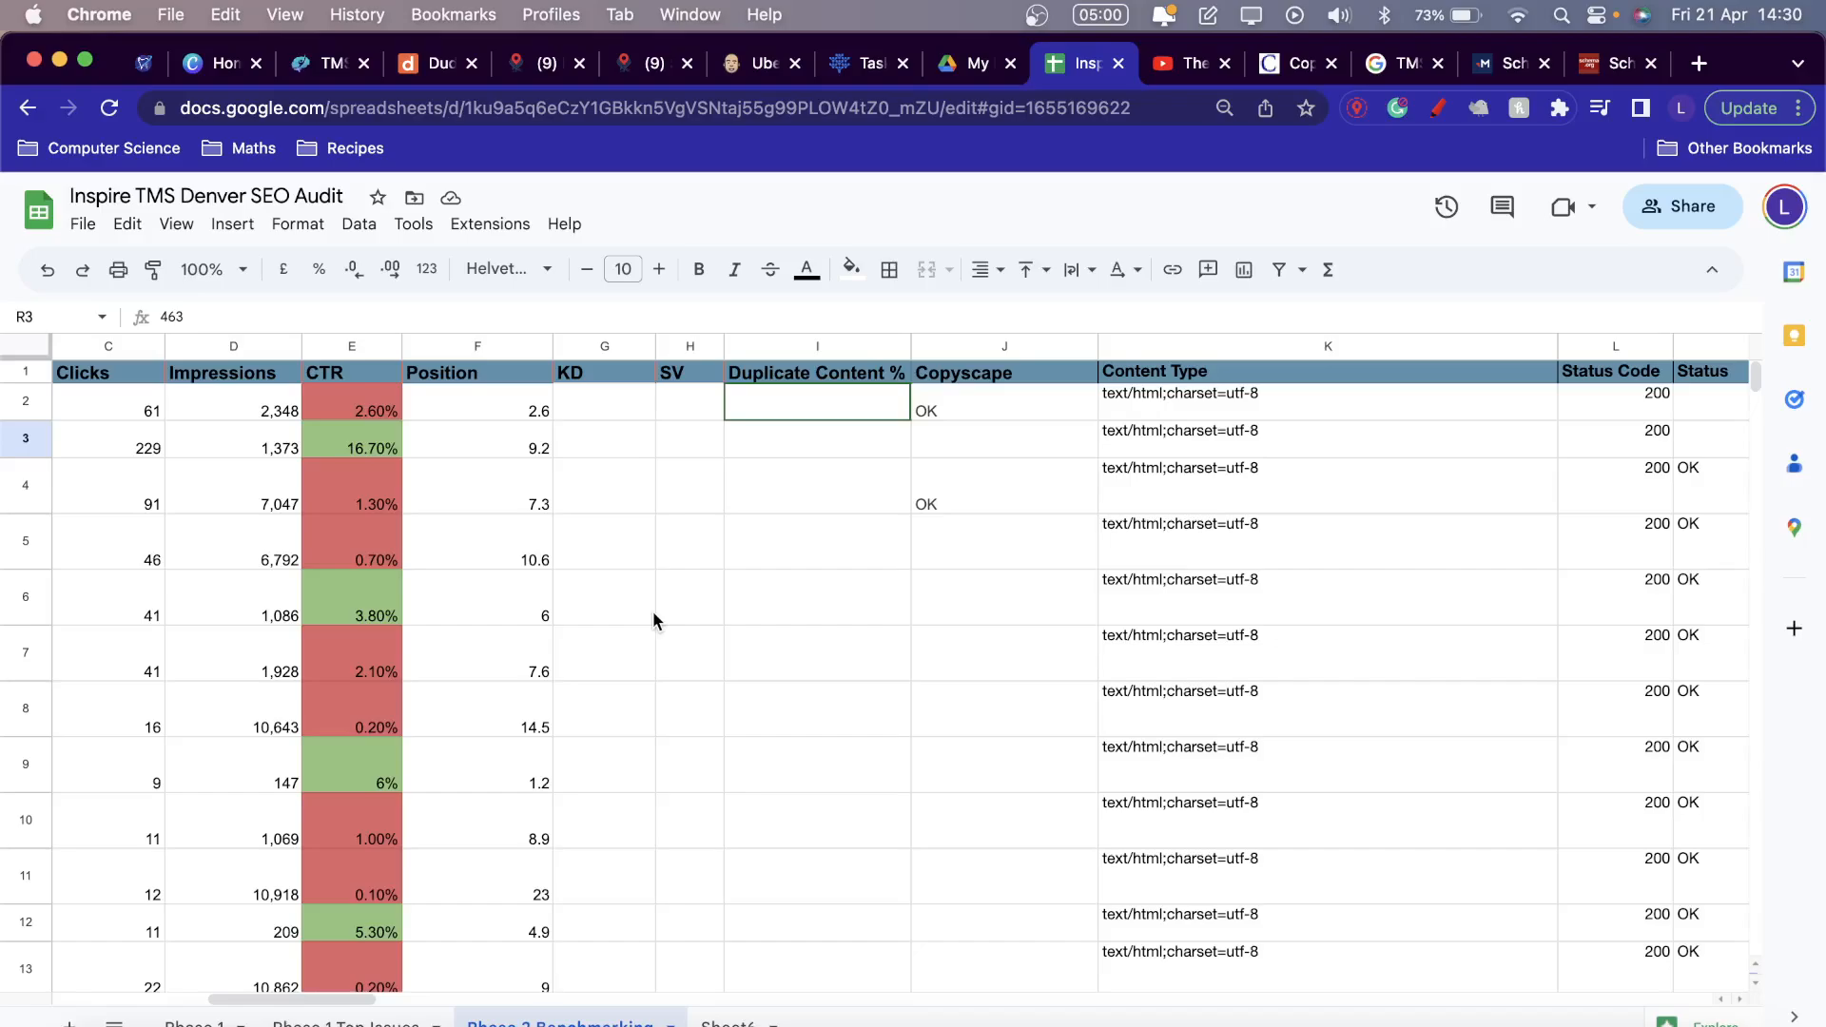
click(321, 487)
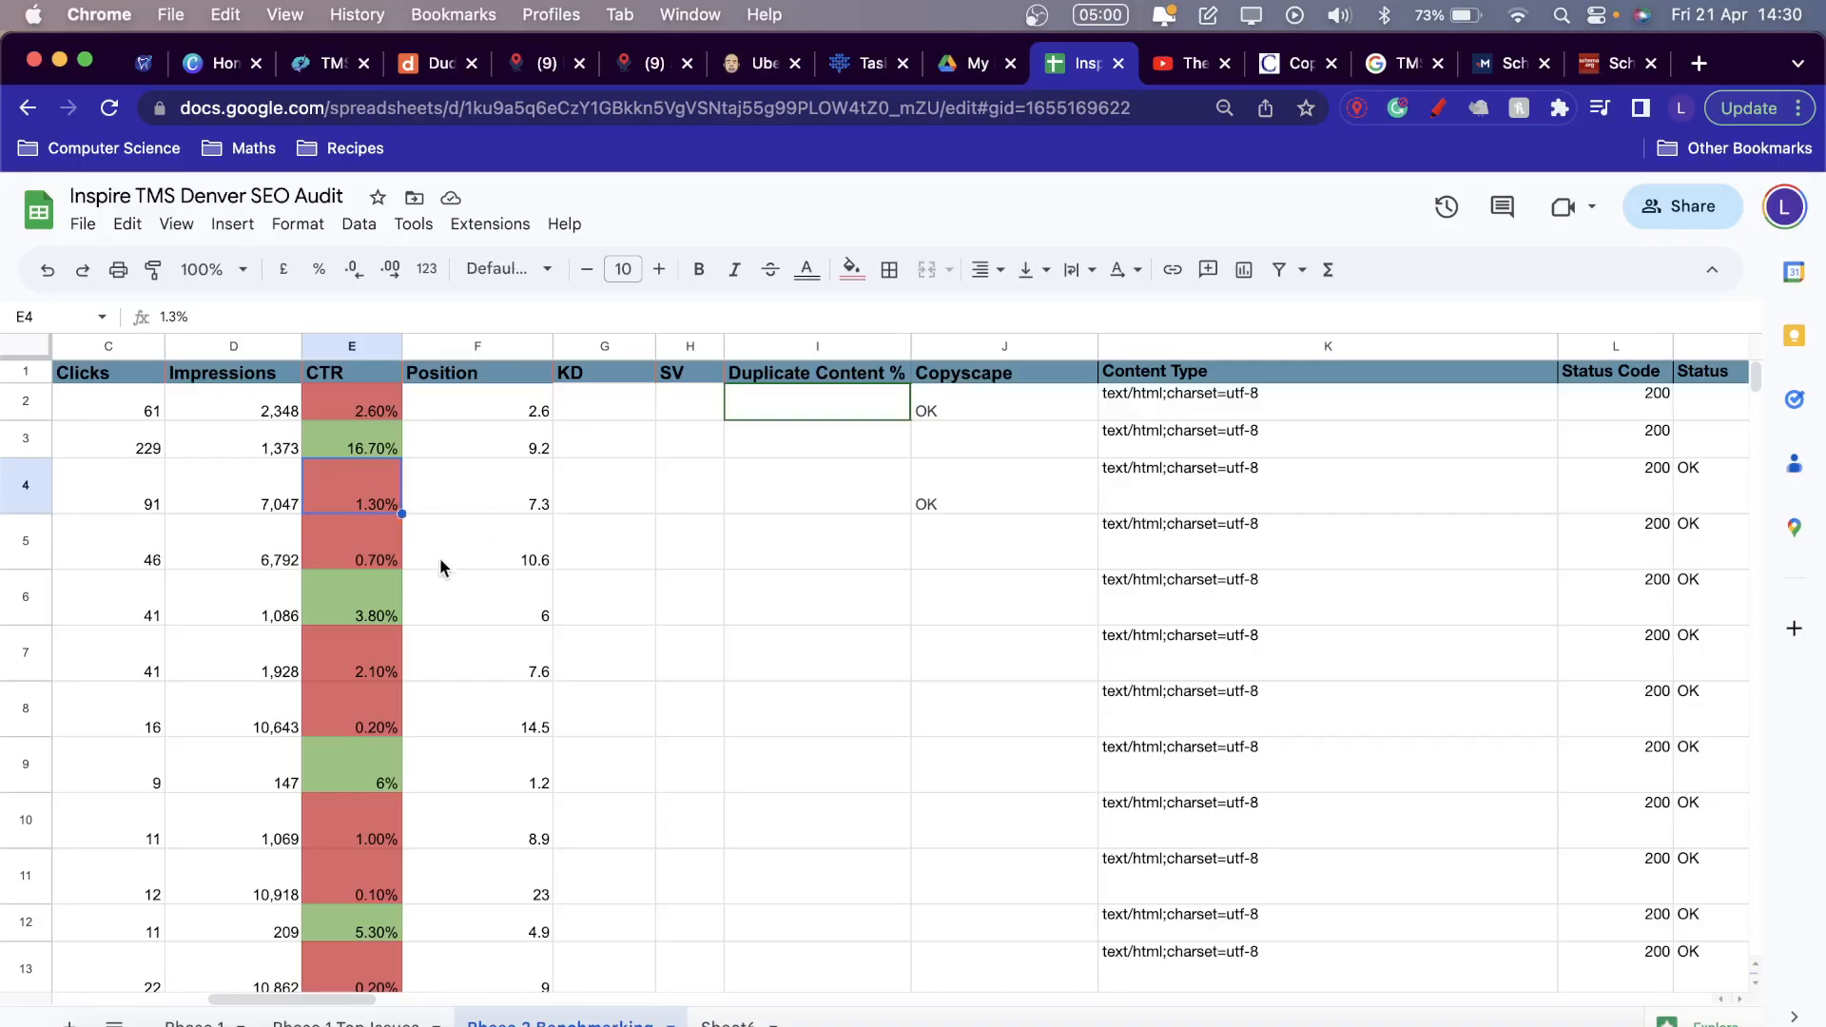
click(380, 616)
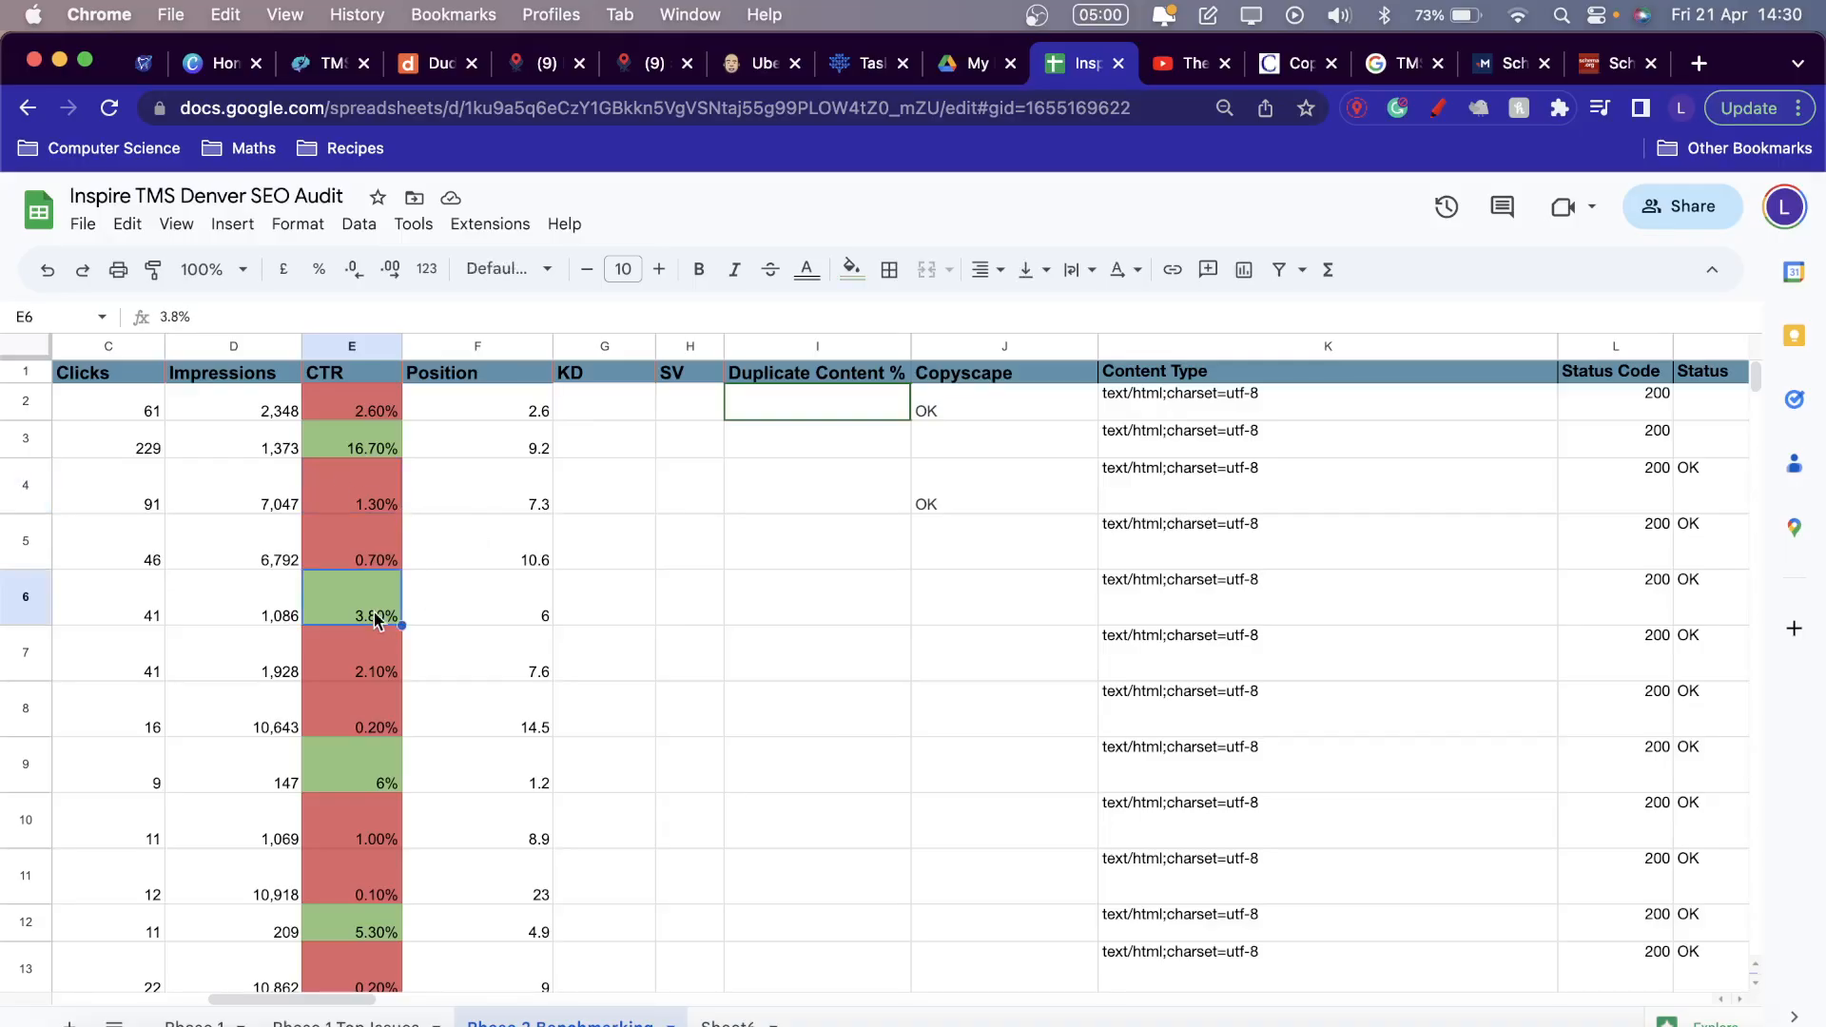
click(376, 480)
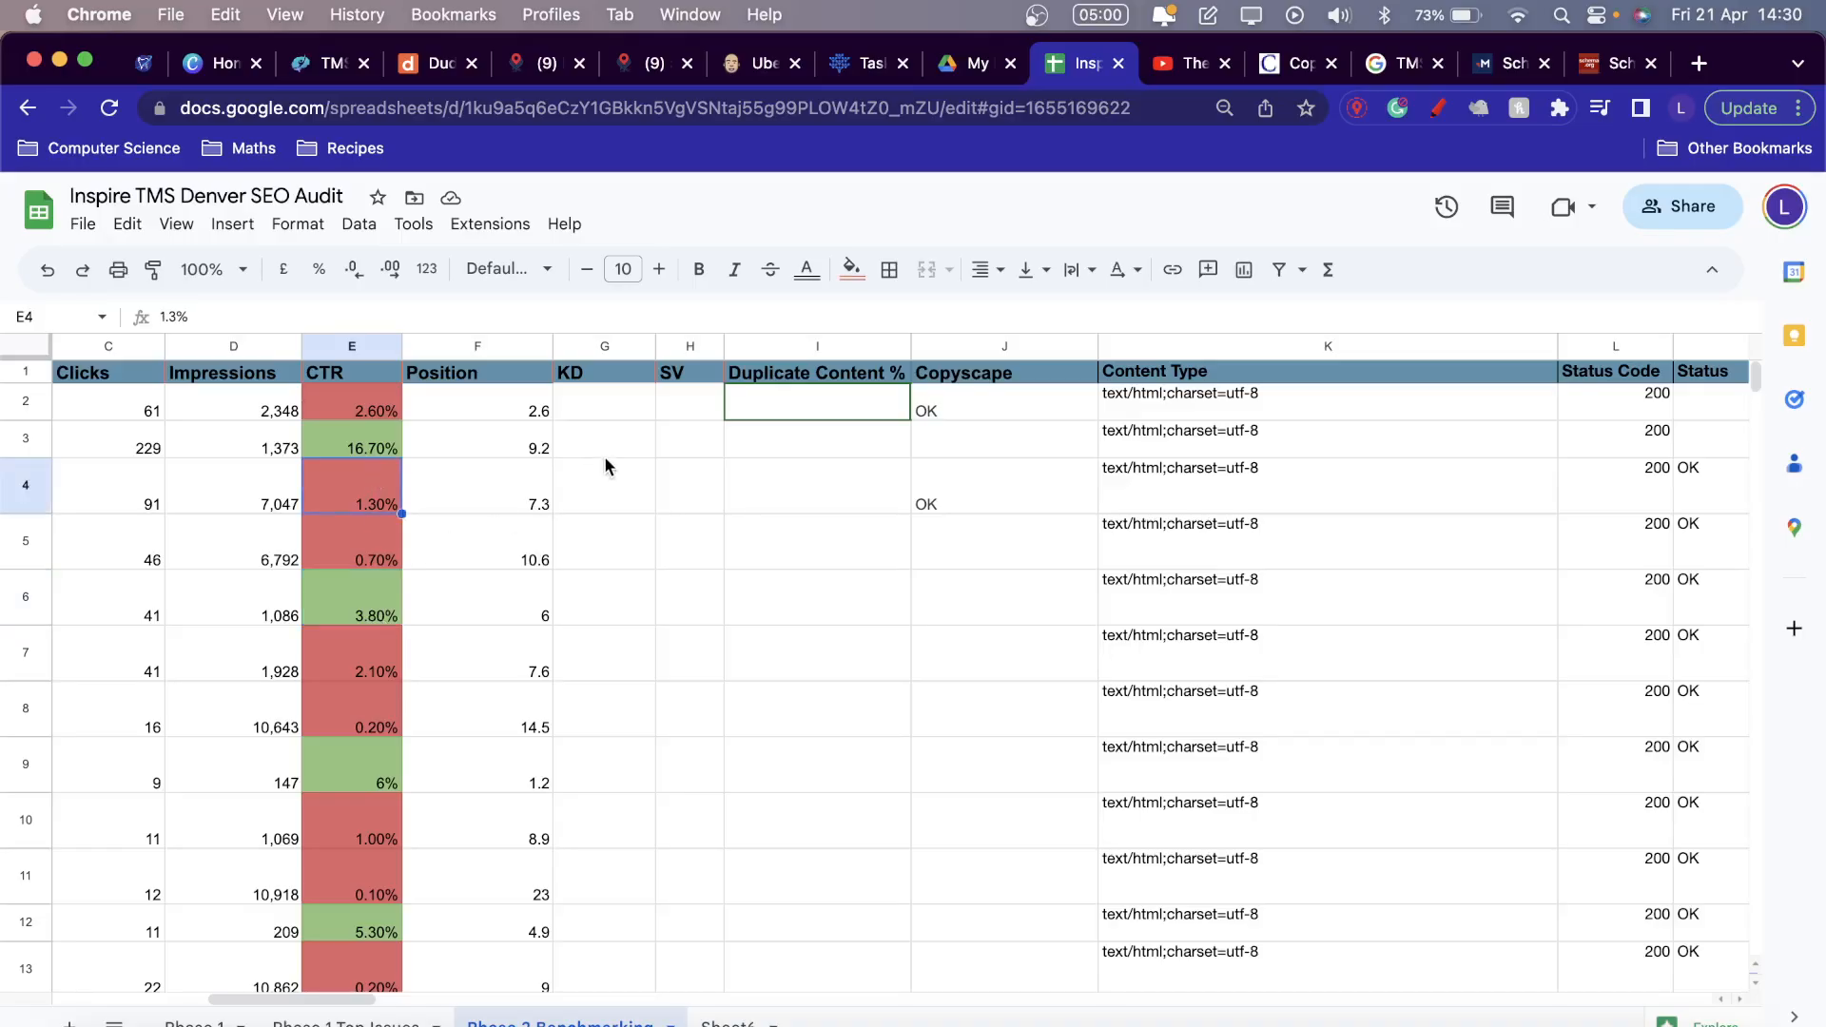
scroll(605, 465, right, 6)
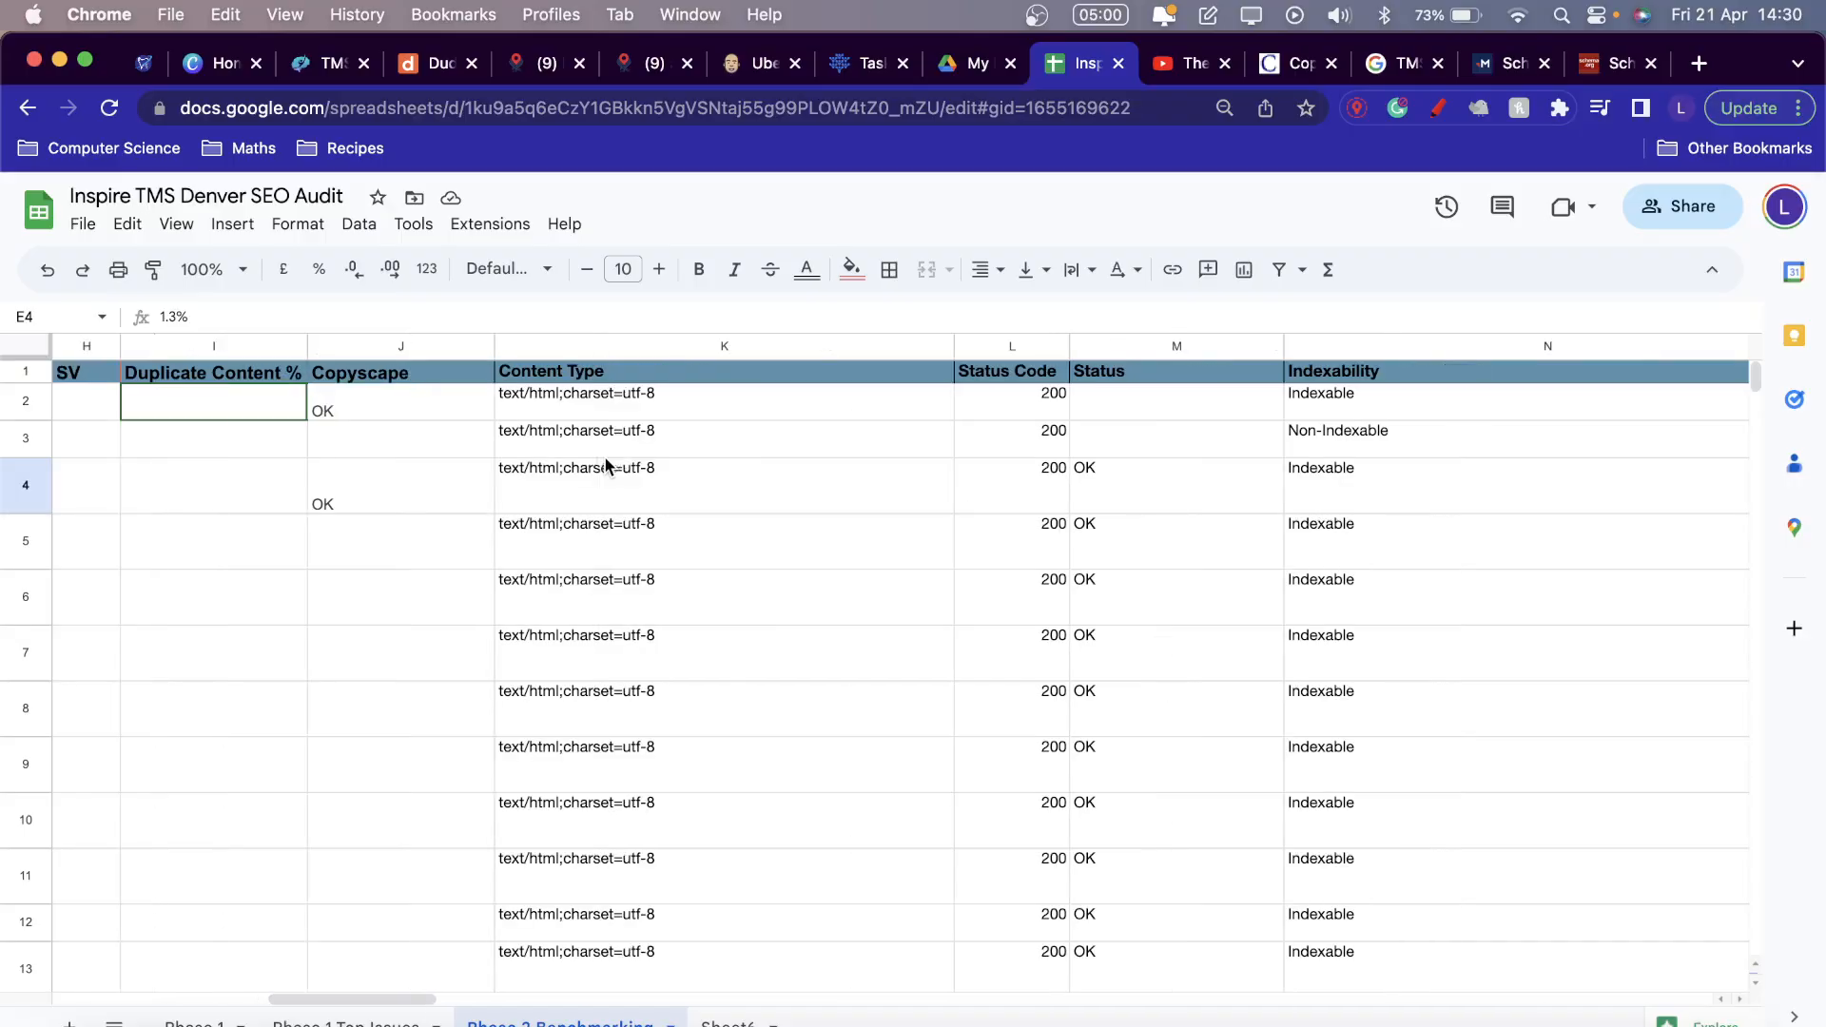
scroll(606, 464, right, 3)
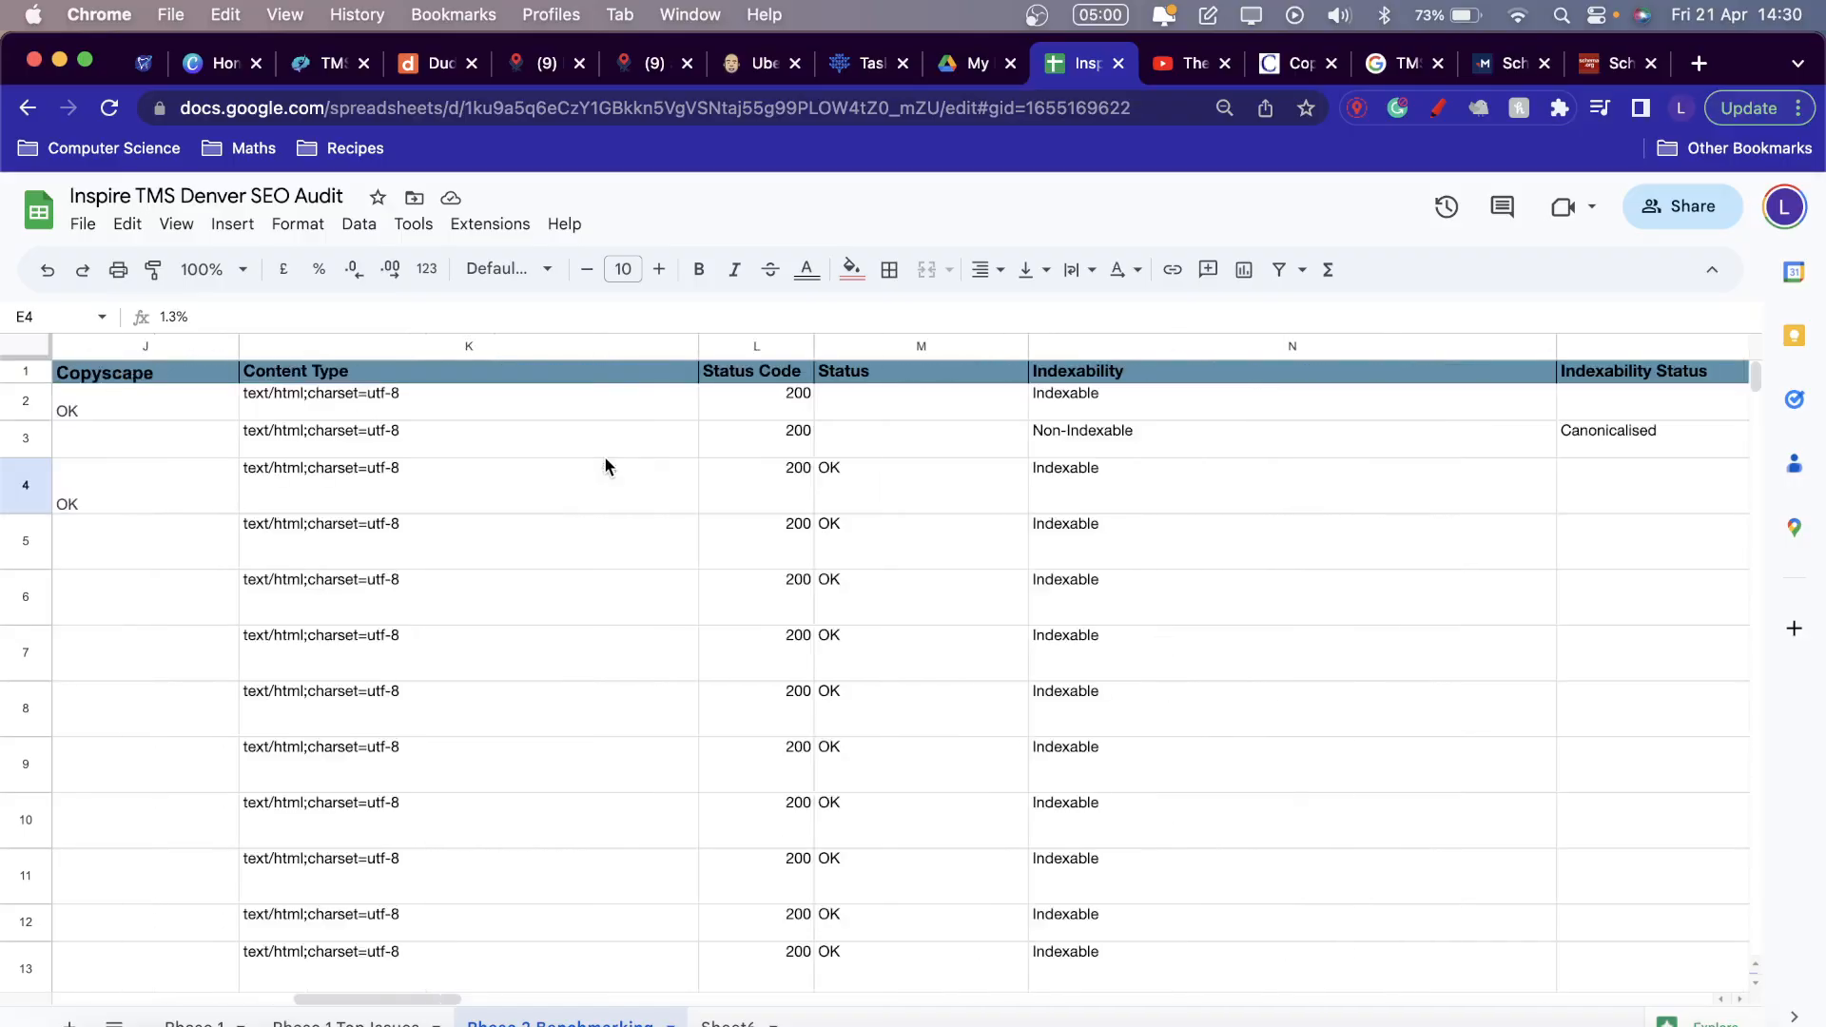
scroll(605, 465, right, 4)
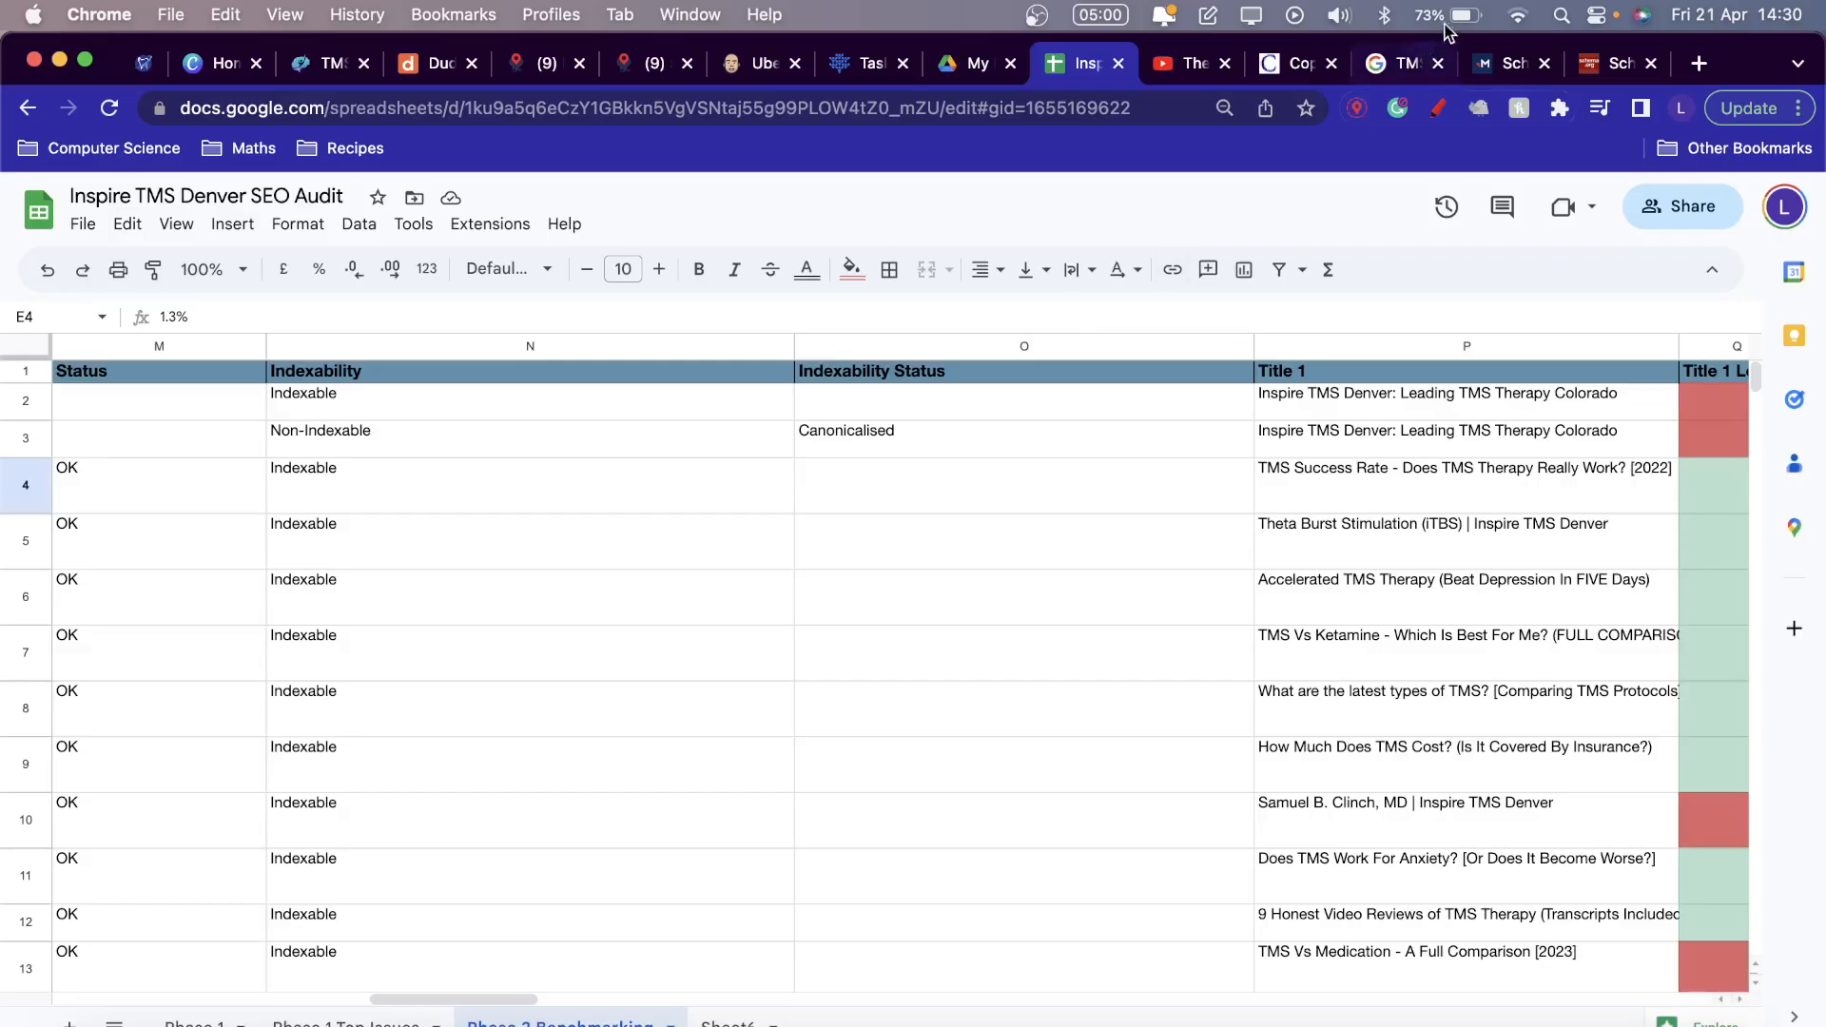
Switch to the Google results for "TMS Success Rate" and examine the Inspire TMS Denver listing's title and place among its competitors.
click(1402, 63)
scroll(692, 778, down, 2)
scroll(691, 778, down, 3)
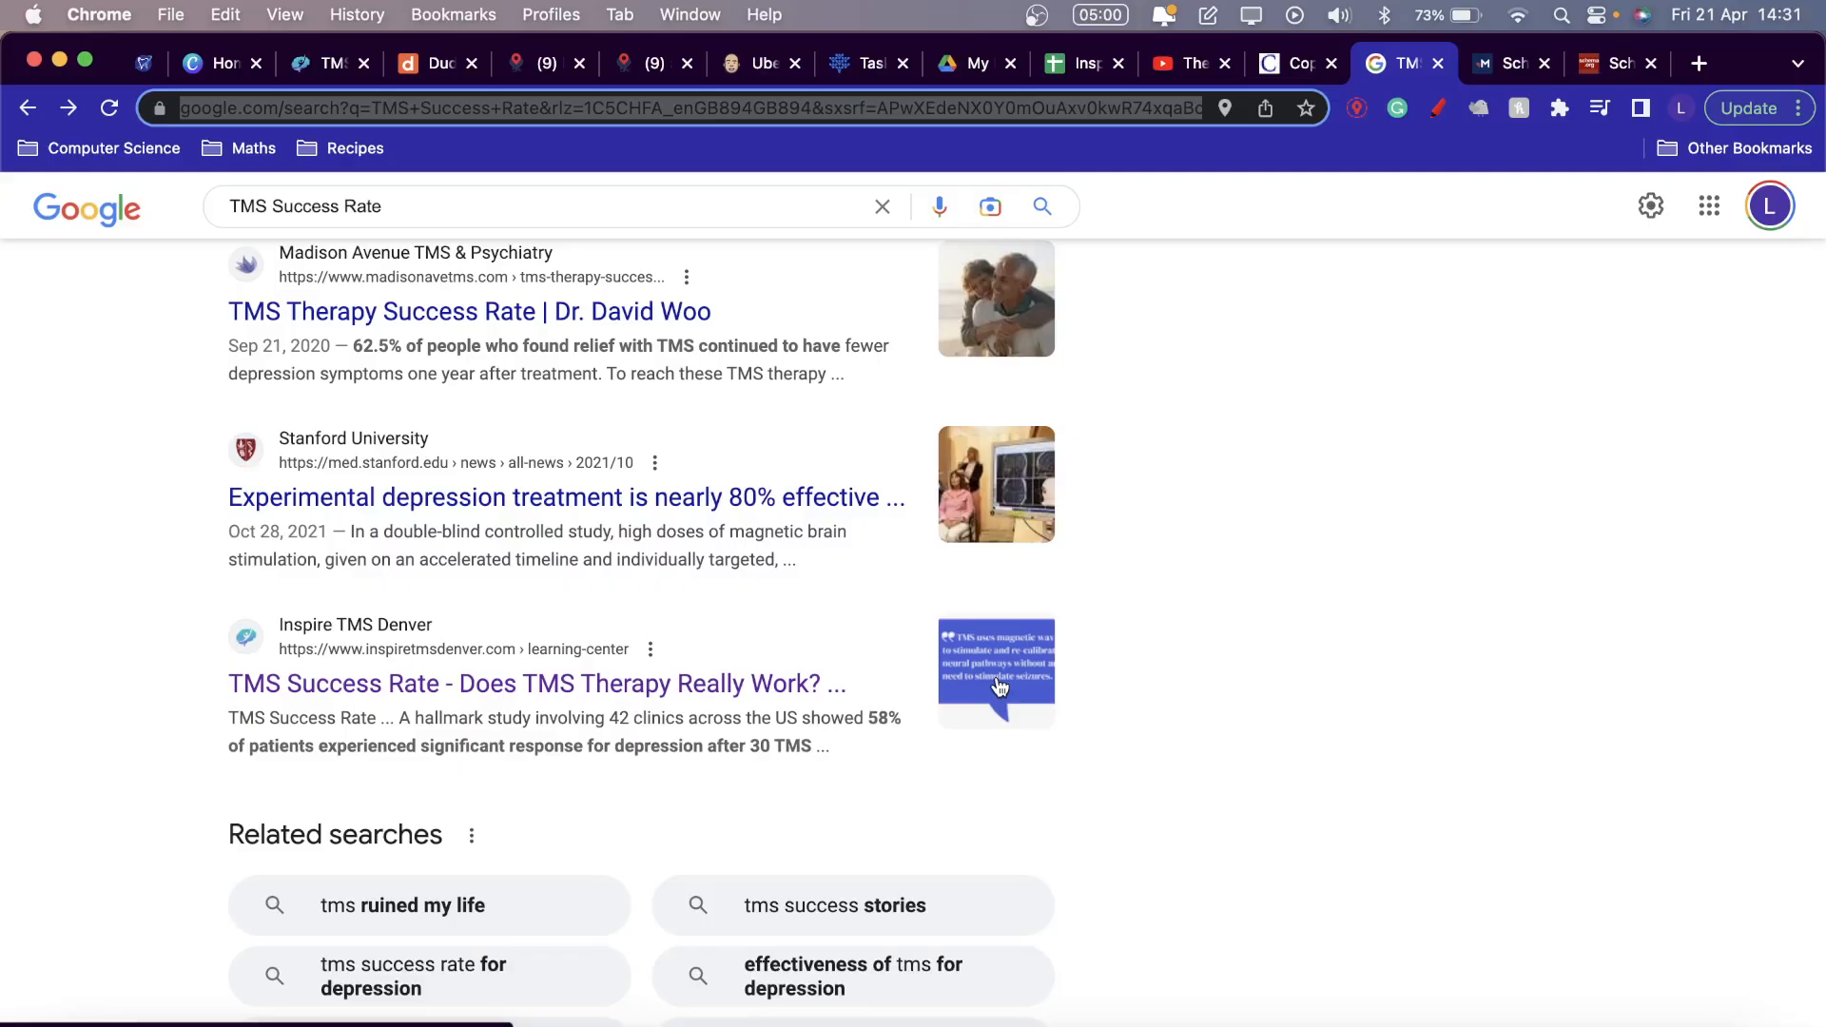
scroll(1163, 559, up, 3)
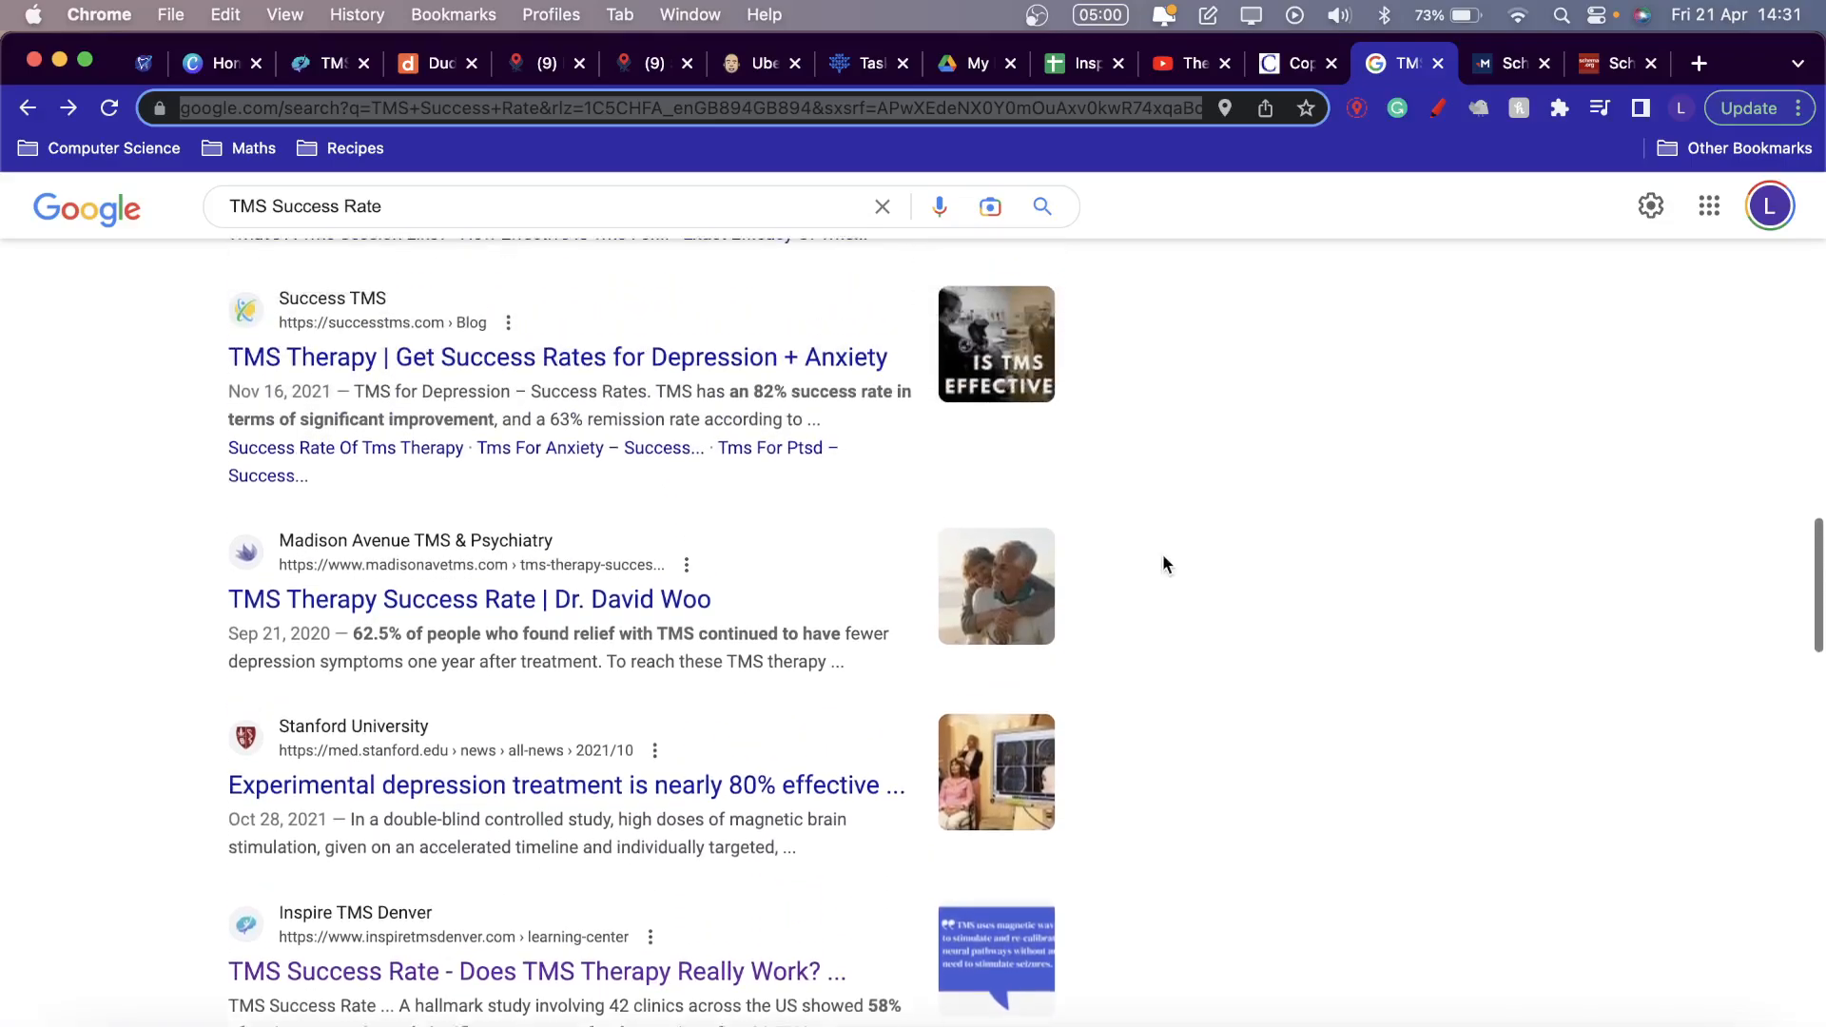
scroll(1162, 564, up, 8)
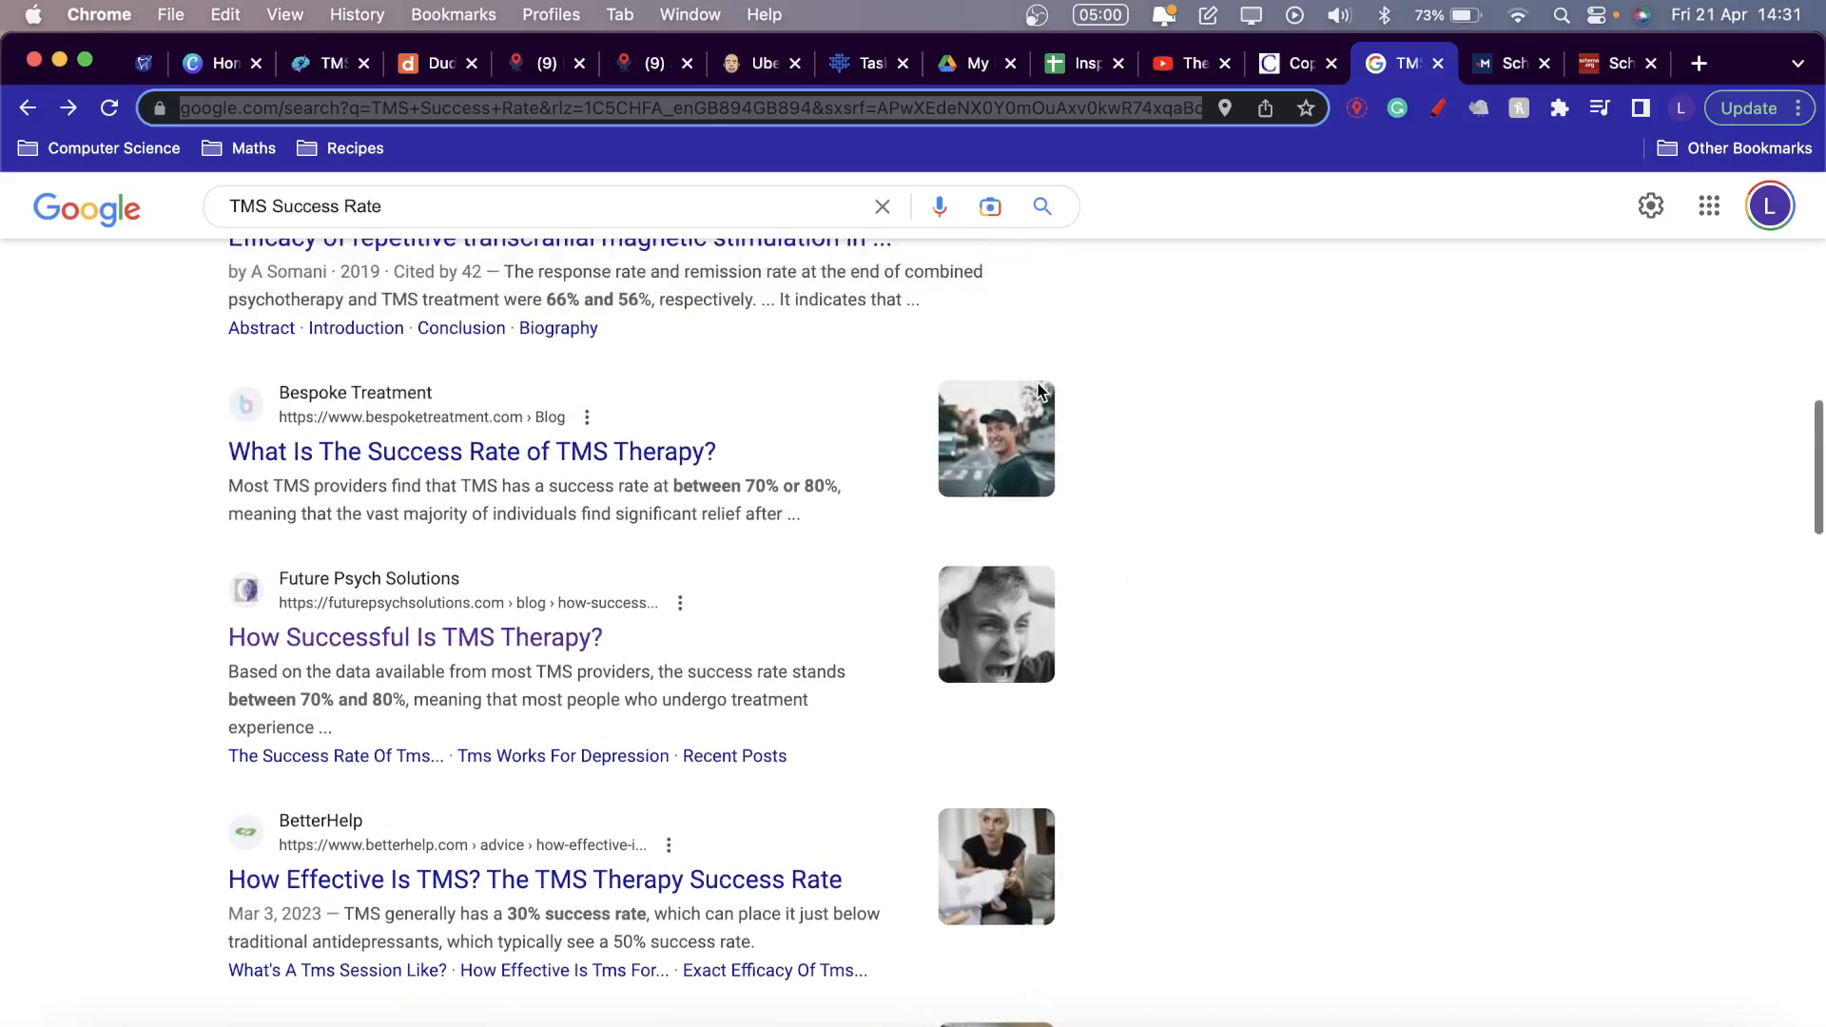
scroll(1040, 391, up, 2)
scroll(1039, 391, down, 1)
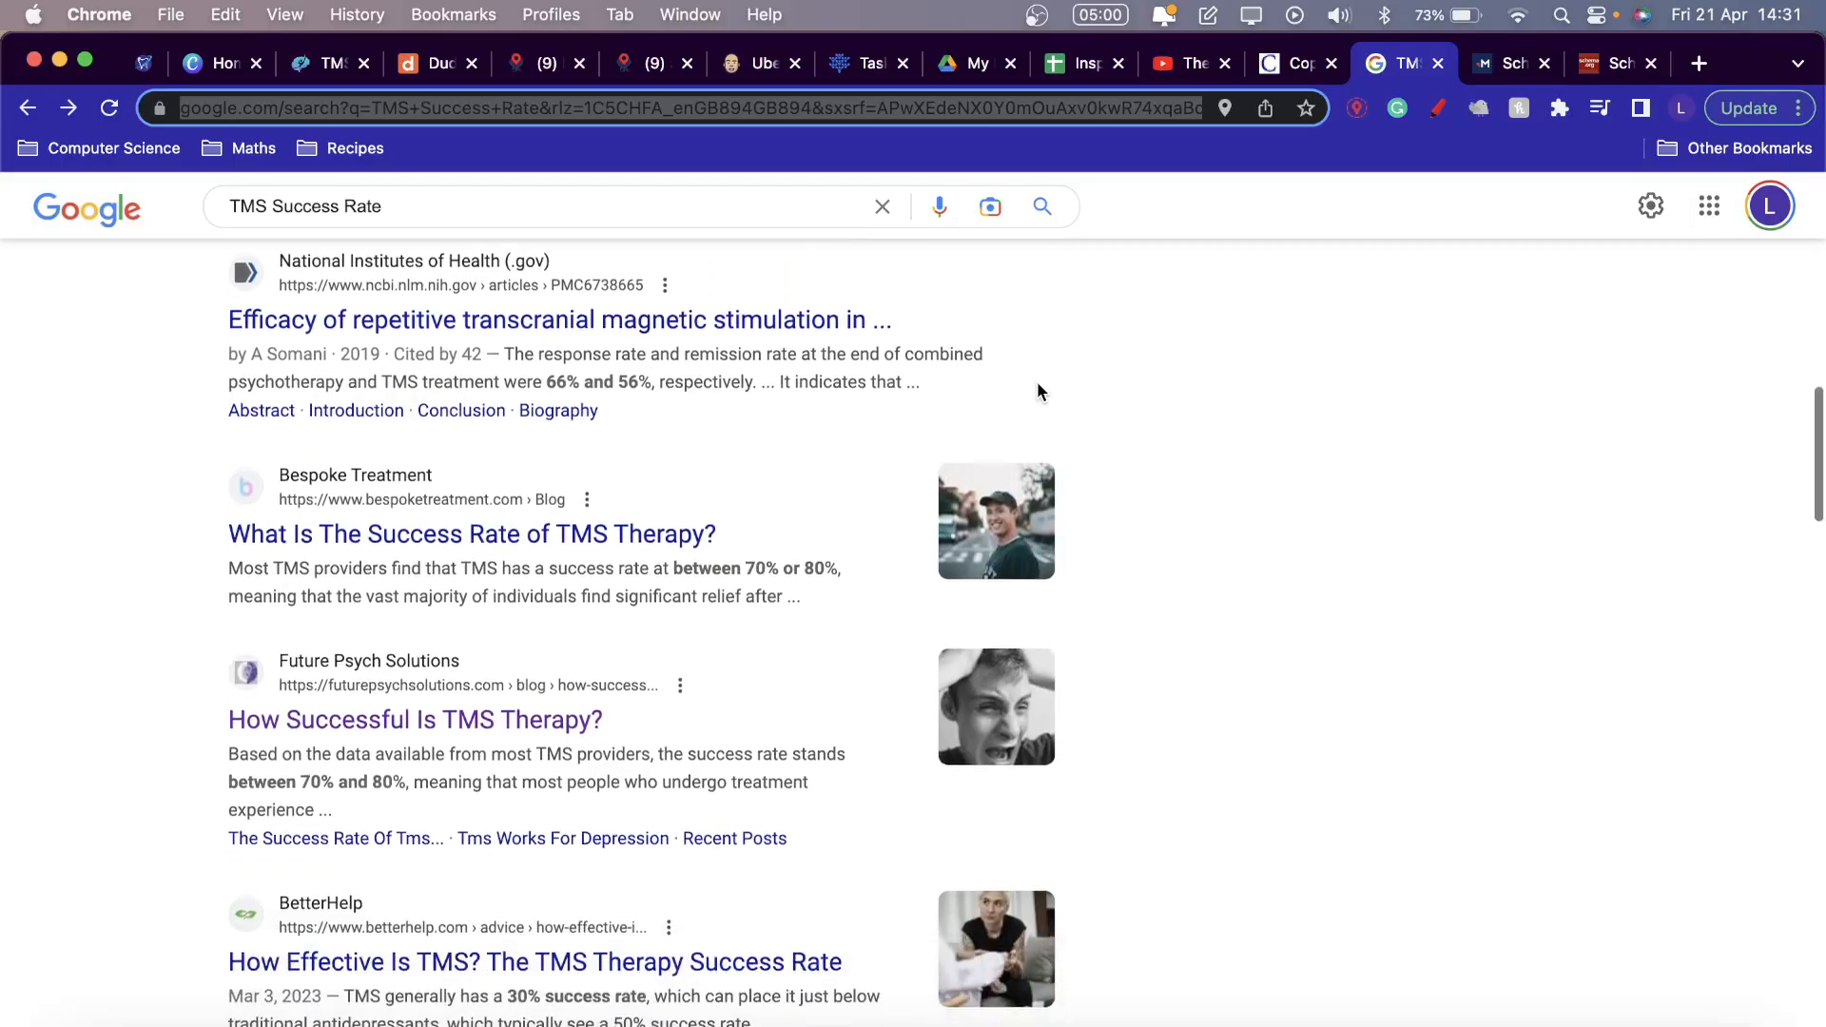
scroll(1038, 390, down, 10)
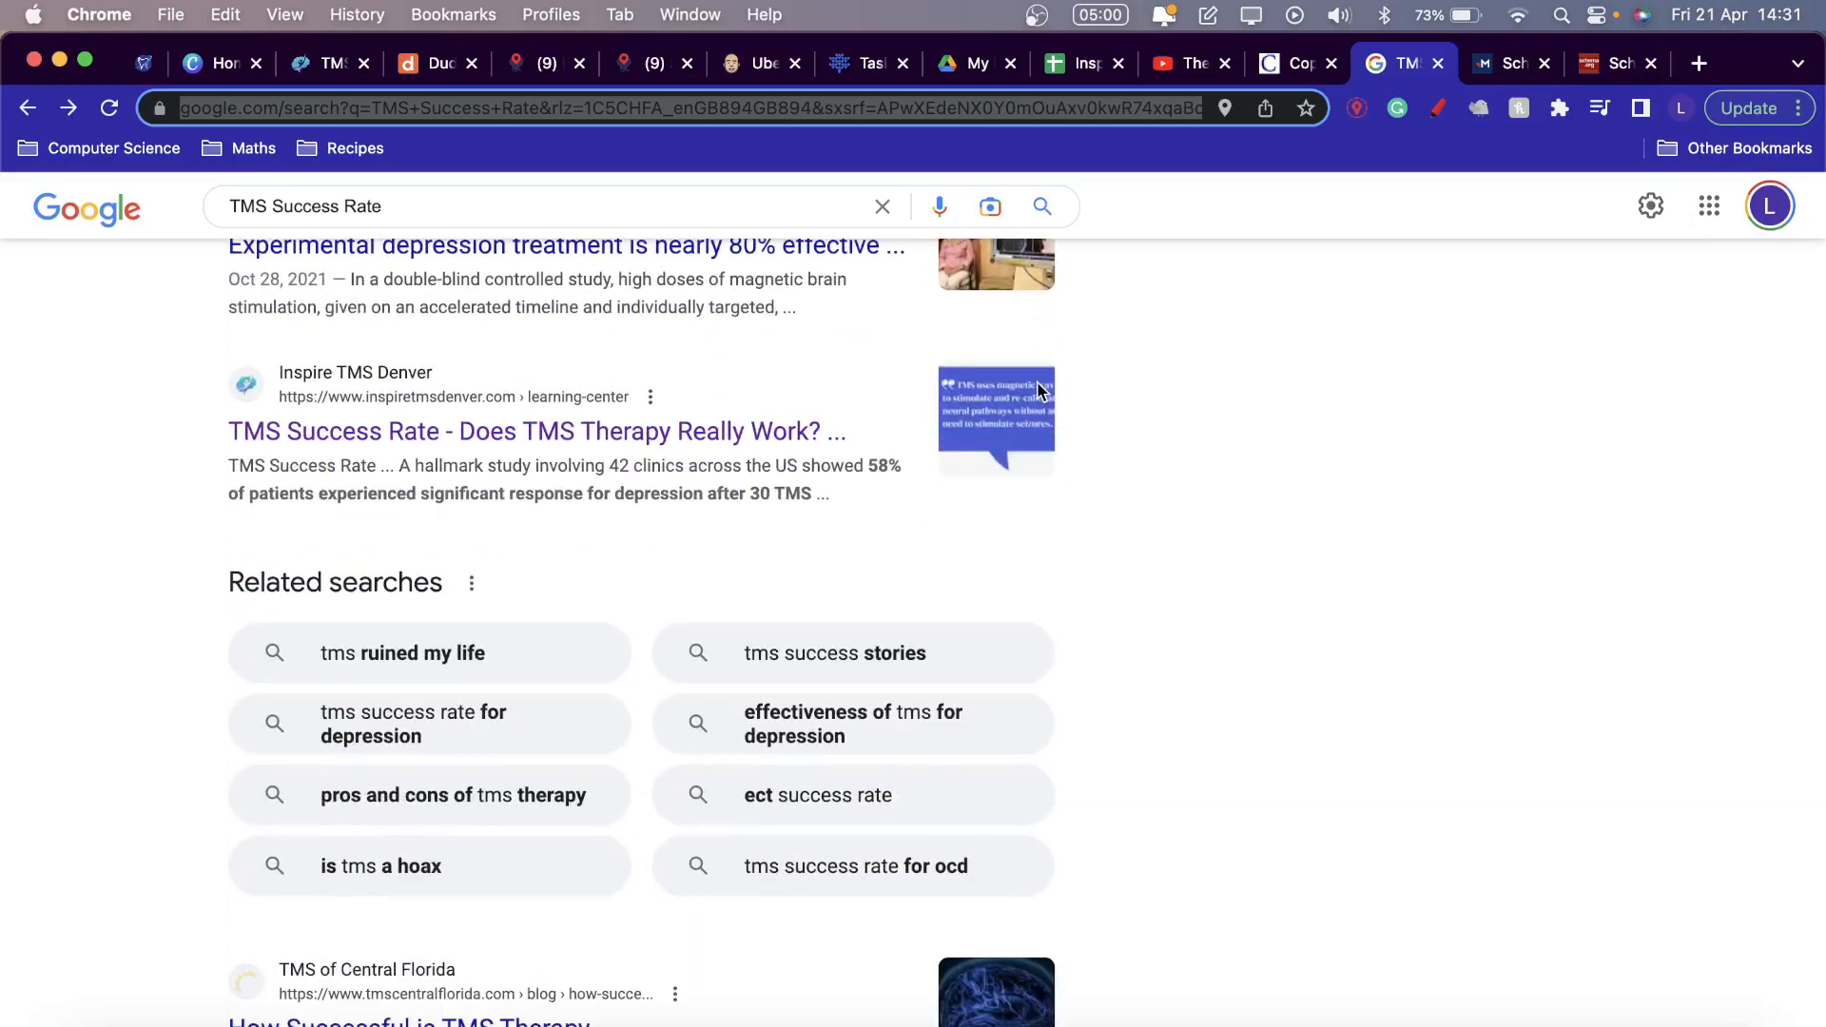
drag(211, 425, 701, 403)
Examine the wording of the competing result titles from Success TMS up to Bespoke Treatment.
scroll(709, 420, up, 5)
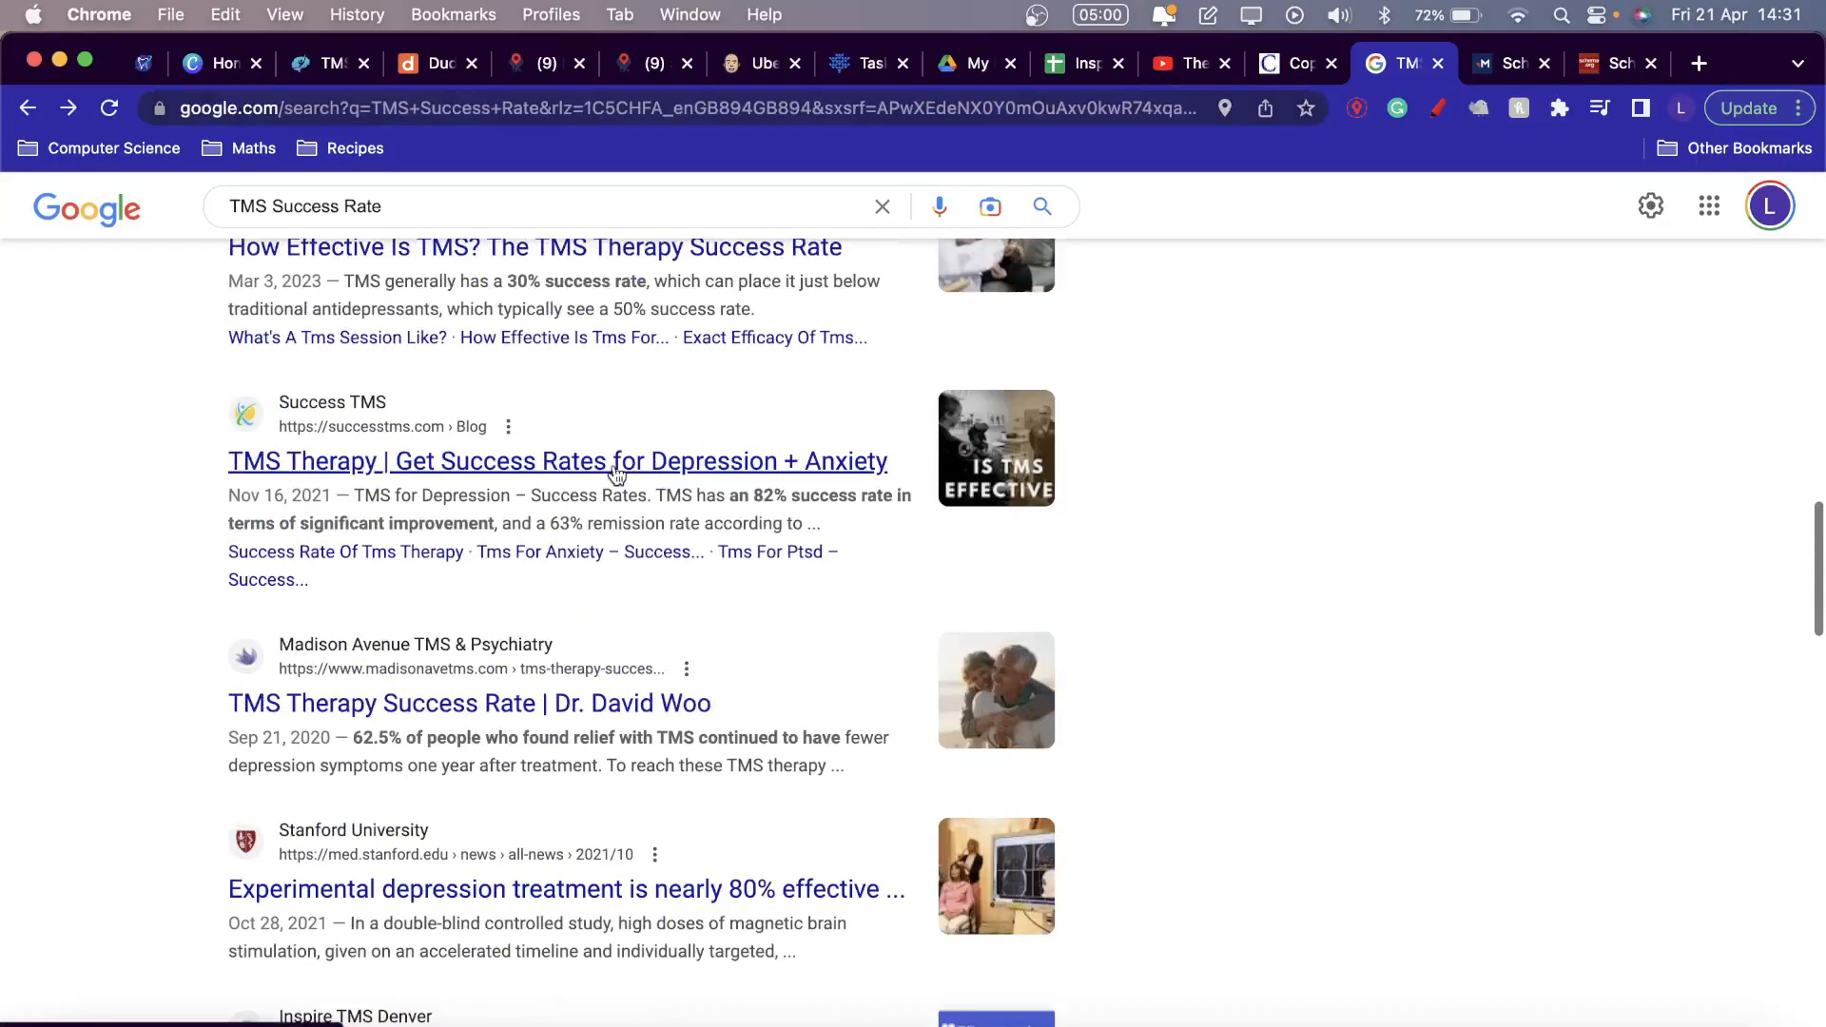
scroll(617, 474, up, 3)
scroll(266, 733, up, 1)
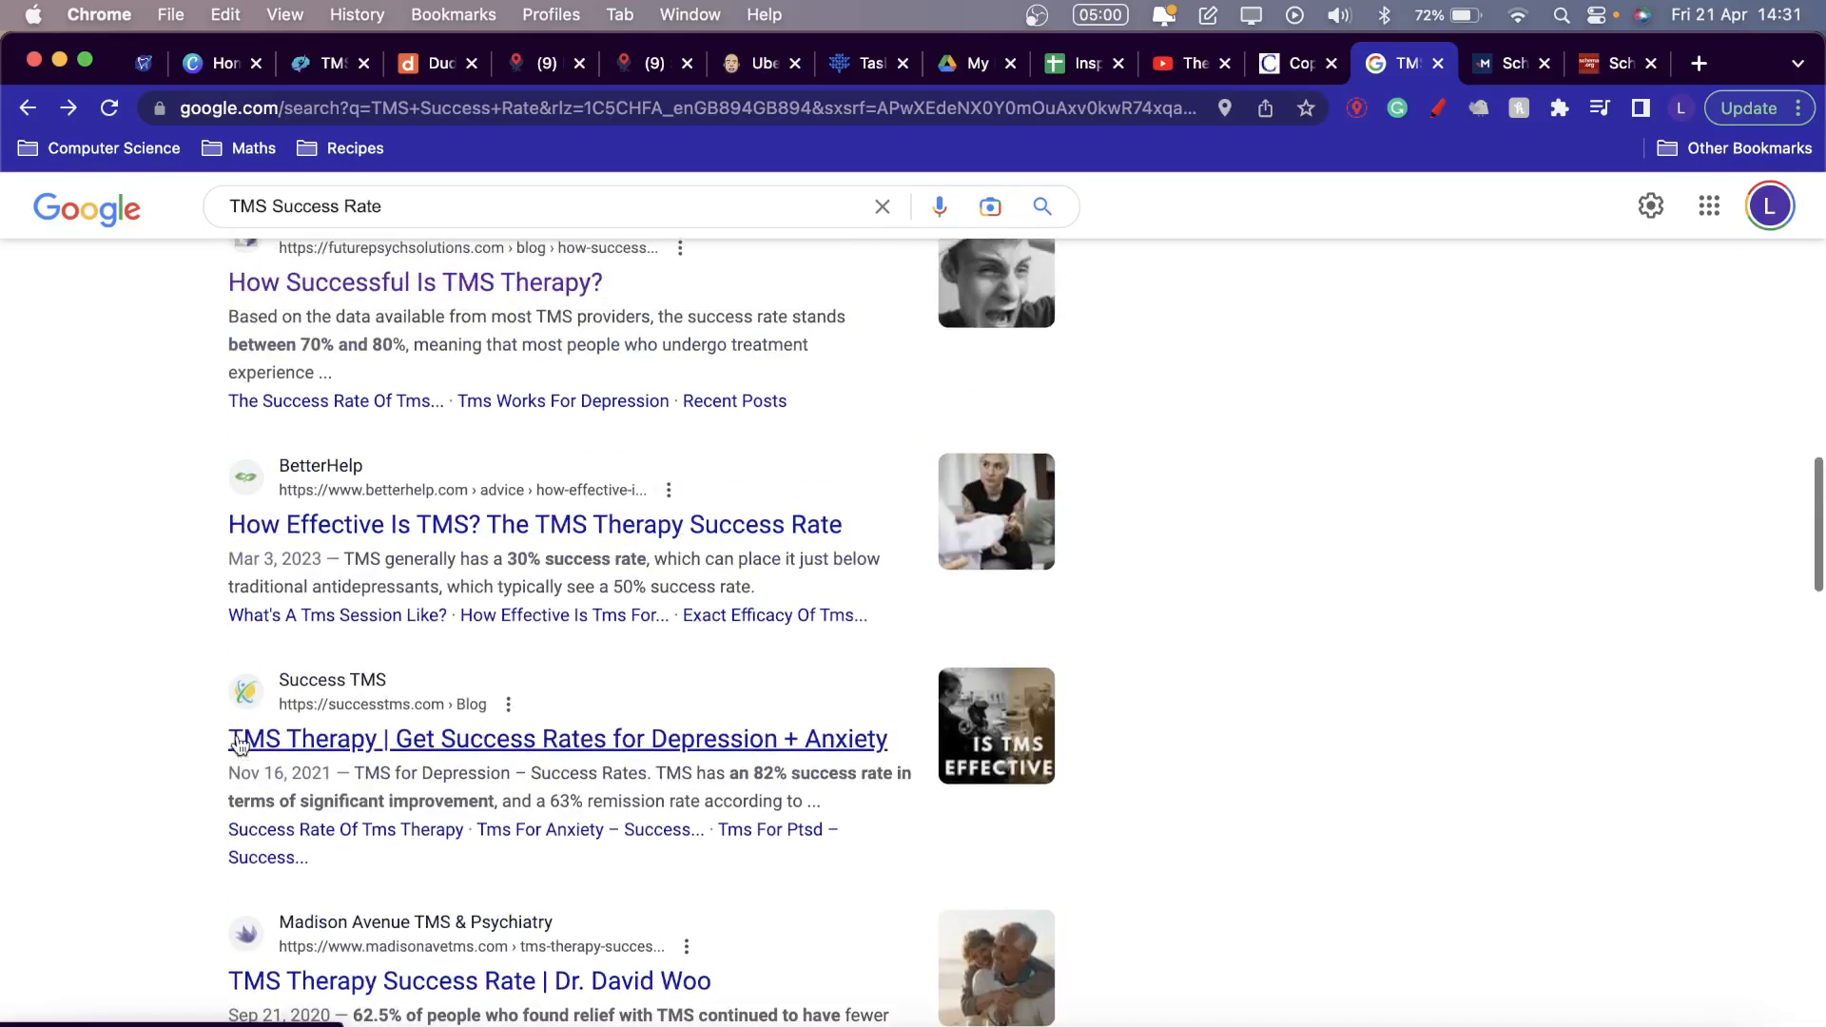
scroll(301, 550, up, 5)
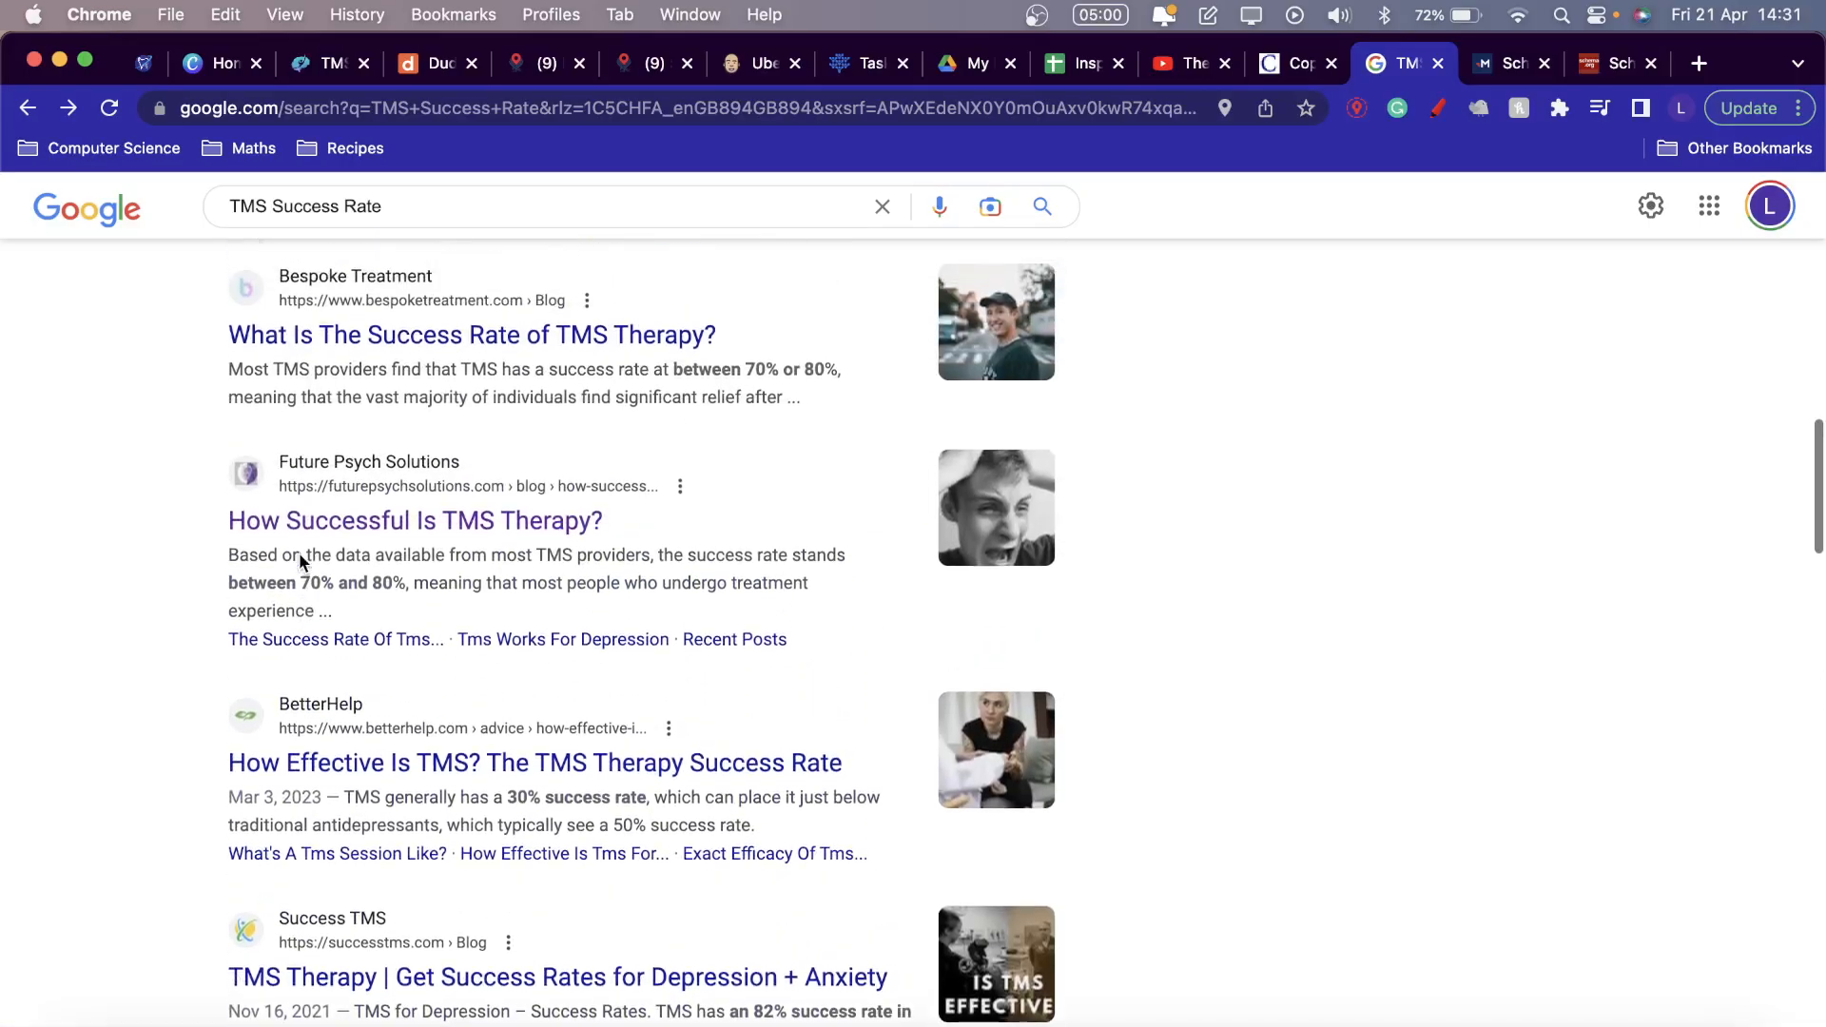
scroll(448, 466, up, 4)
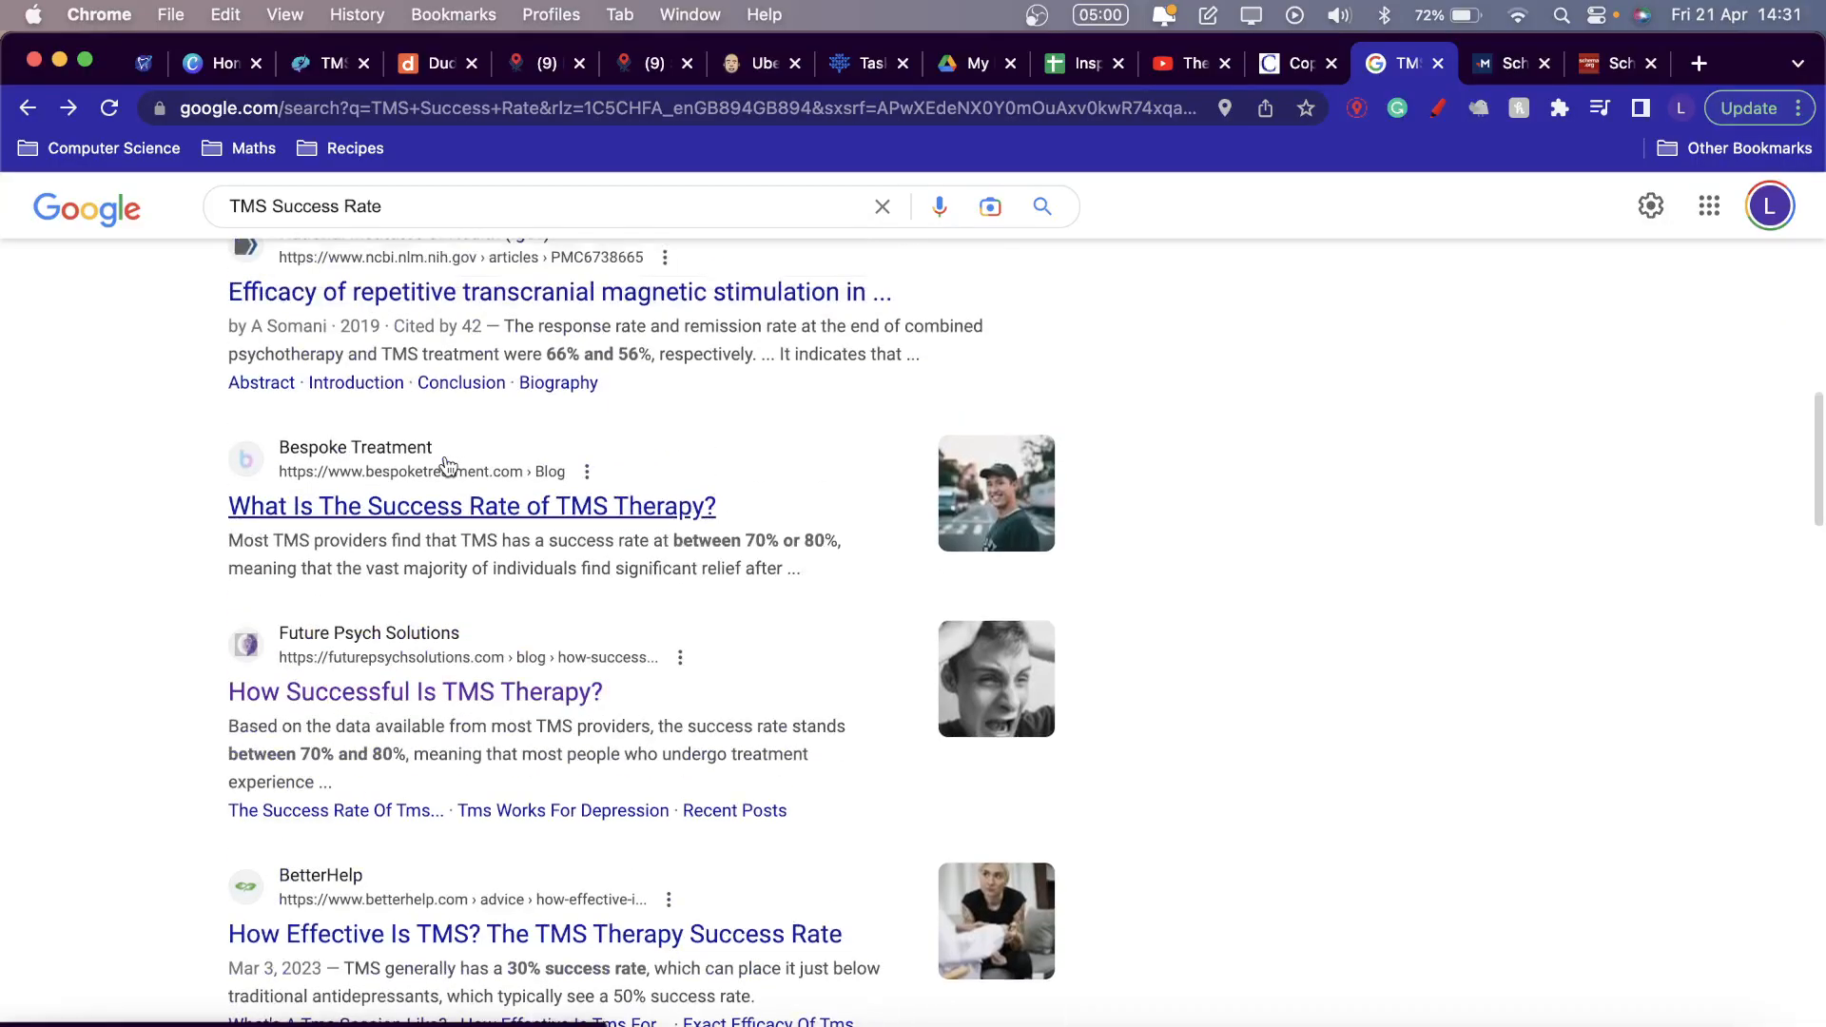
scroll(448, 466, up, 1)
scroll(445, 464, up, 1)
scroll(445, 464, down, 2)
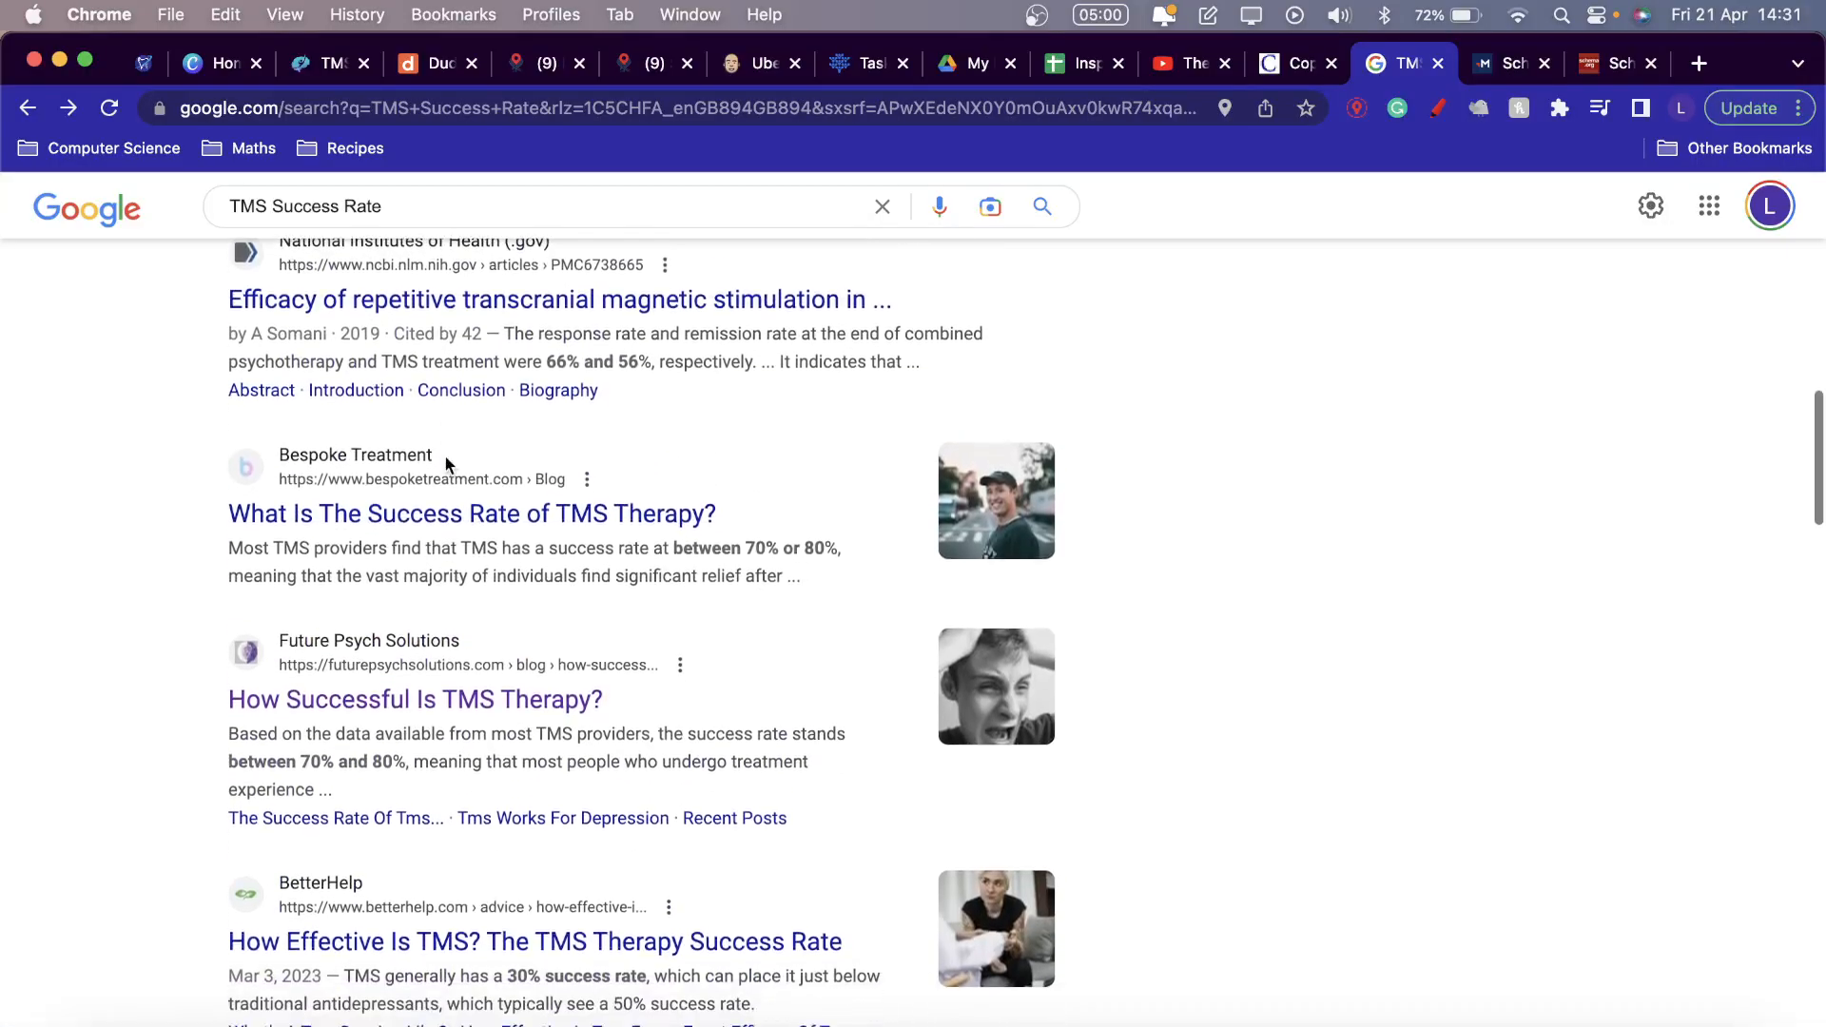
scroll(448, 466, up, 1)
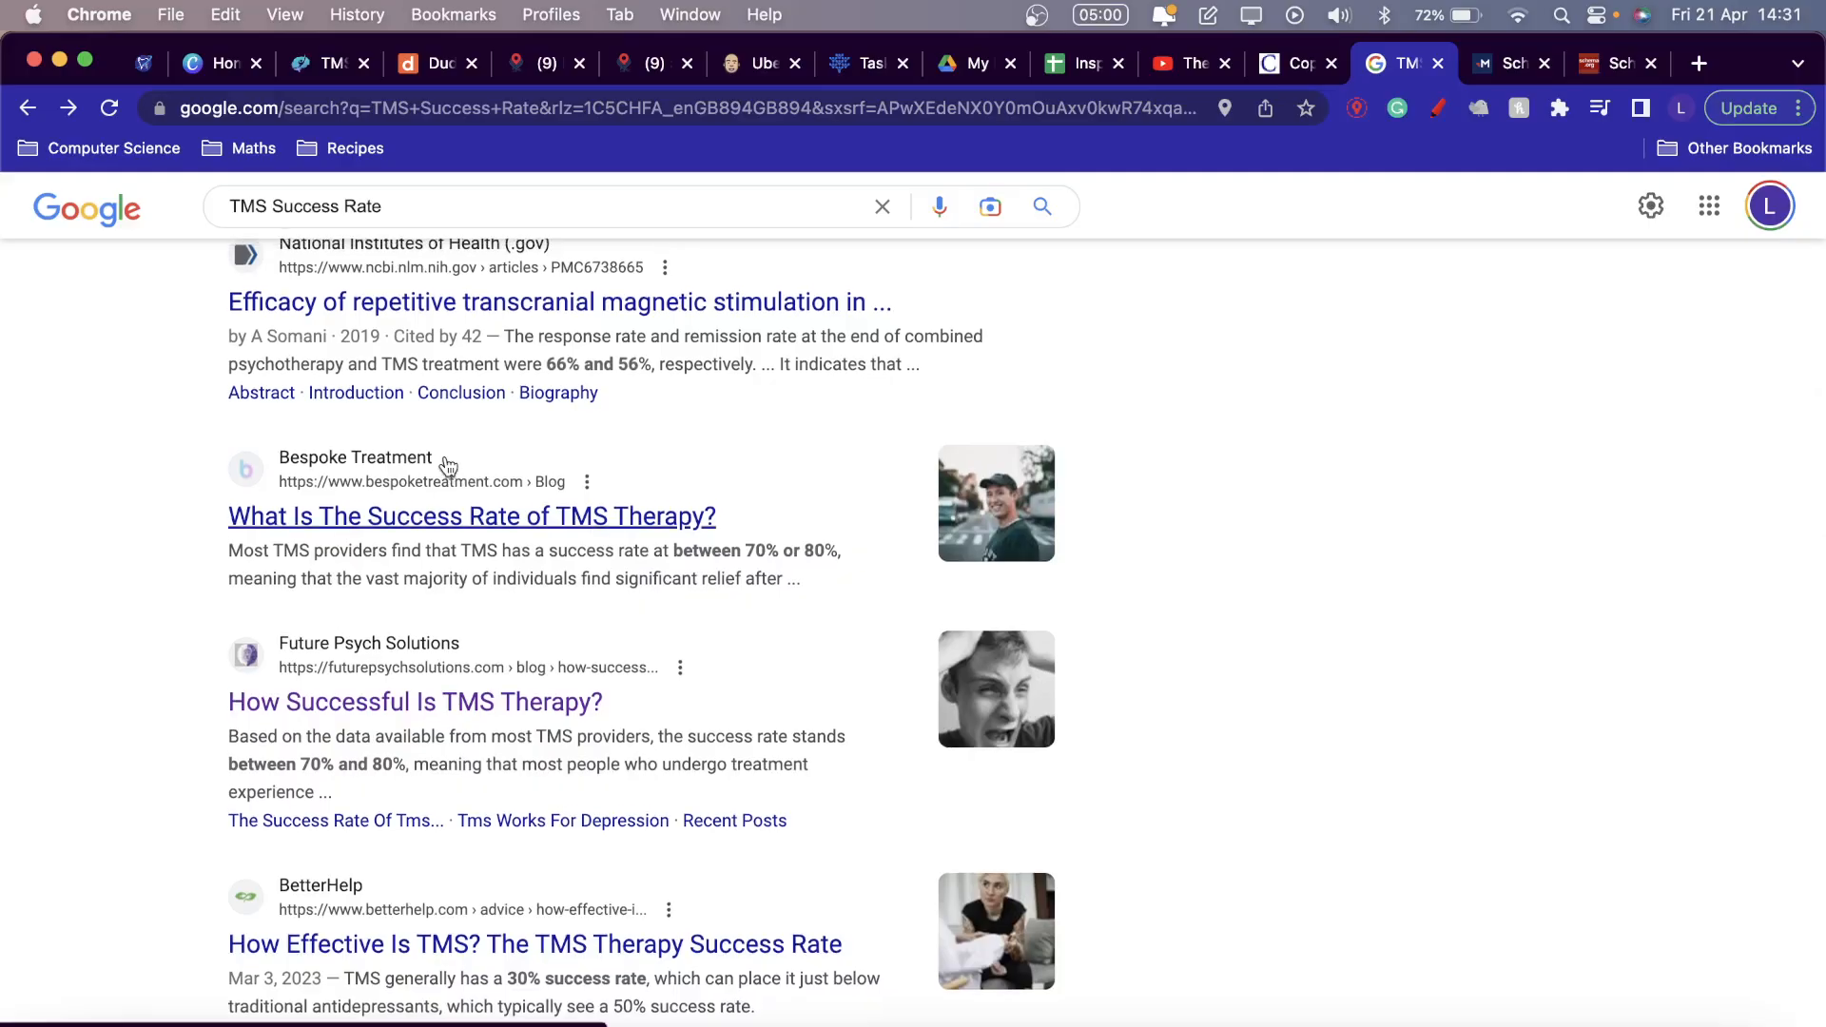
Compare the Inspire TMS Denver result's title and snippet with the BetterHelp and Future Psych Solutions results.
scroll(447, 466, down, 11)
scroll(448, 466, down, 12)
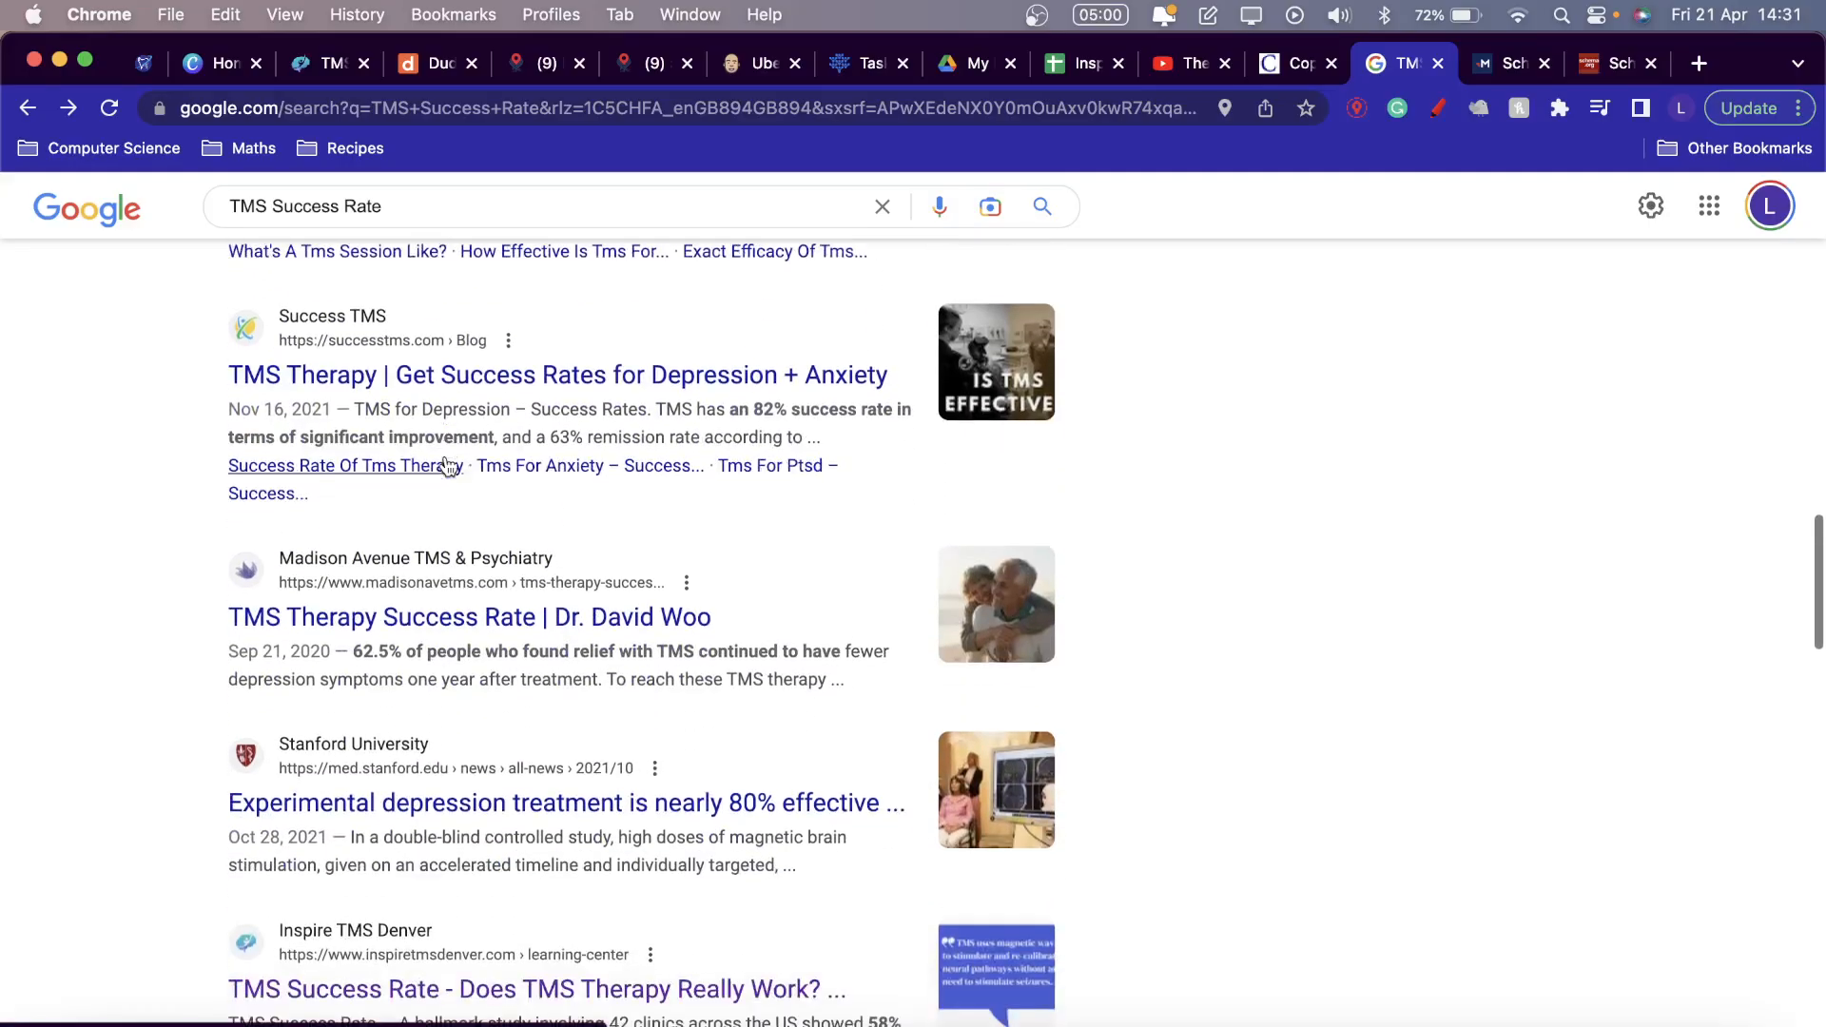
scroll(445, 468, up, 1)
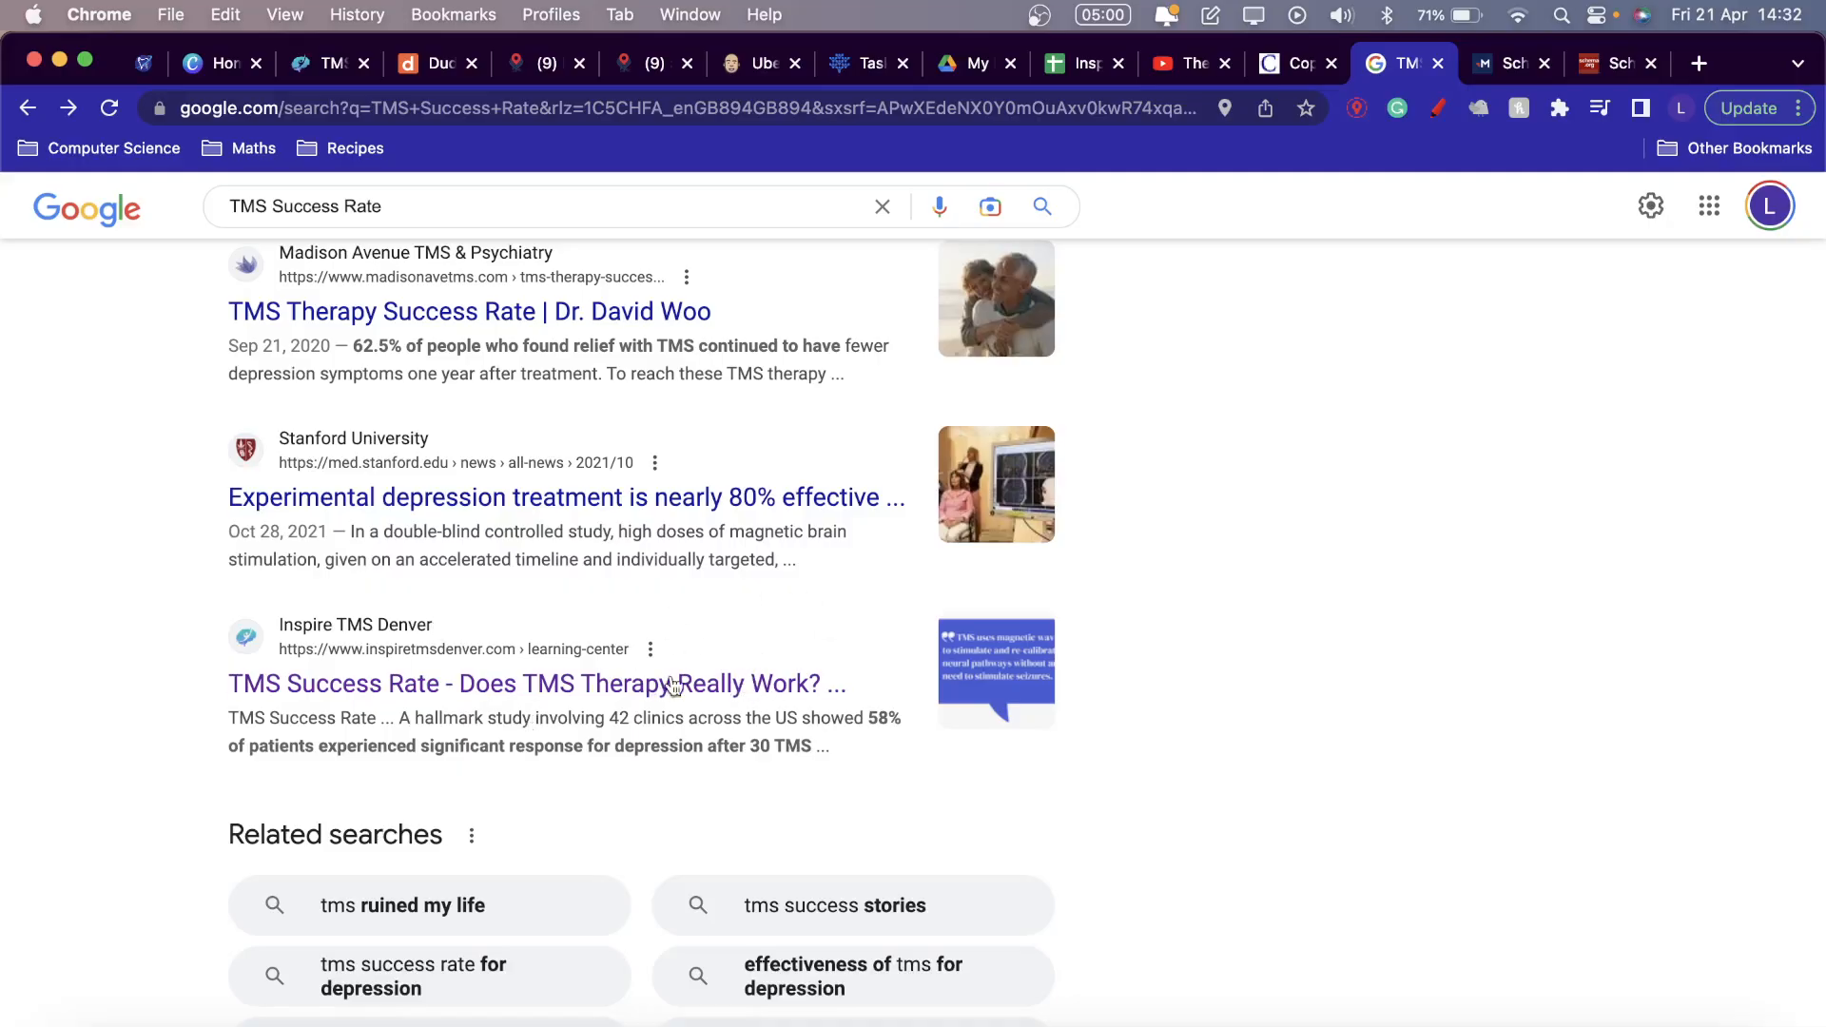
scroll(767, 632, up, 1)
scroll(769, 650, up, 7)
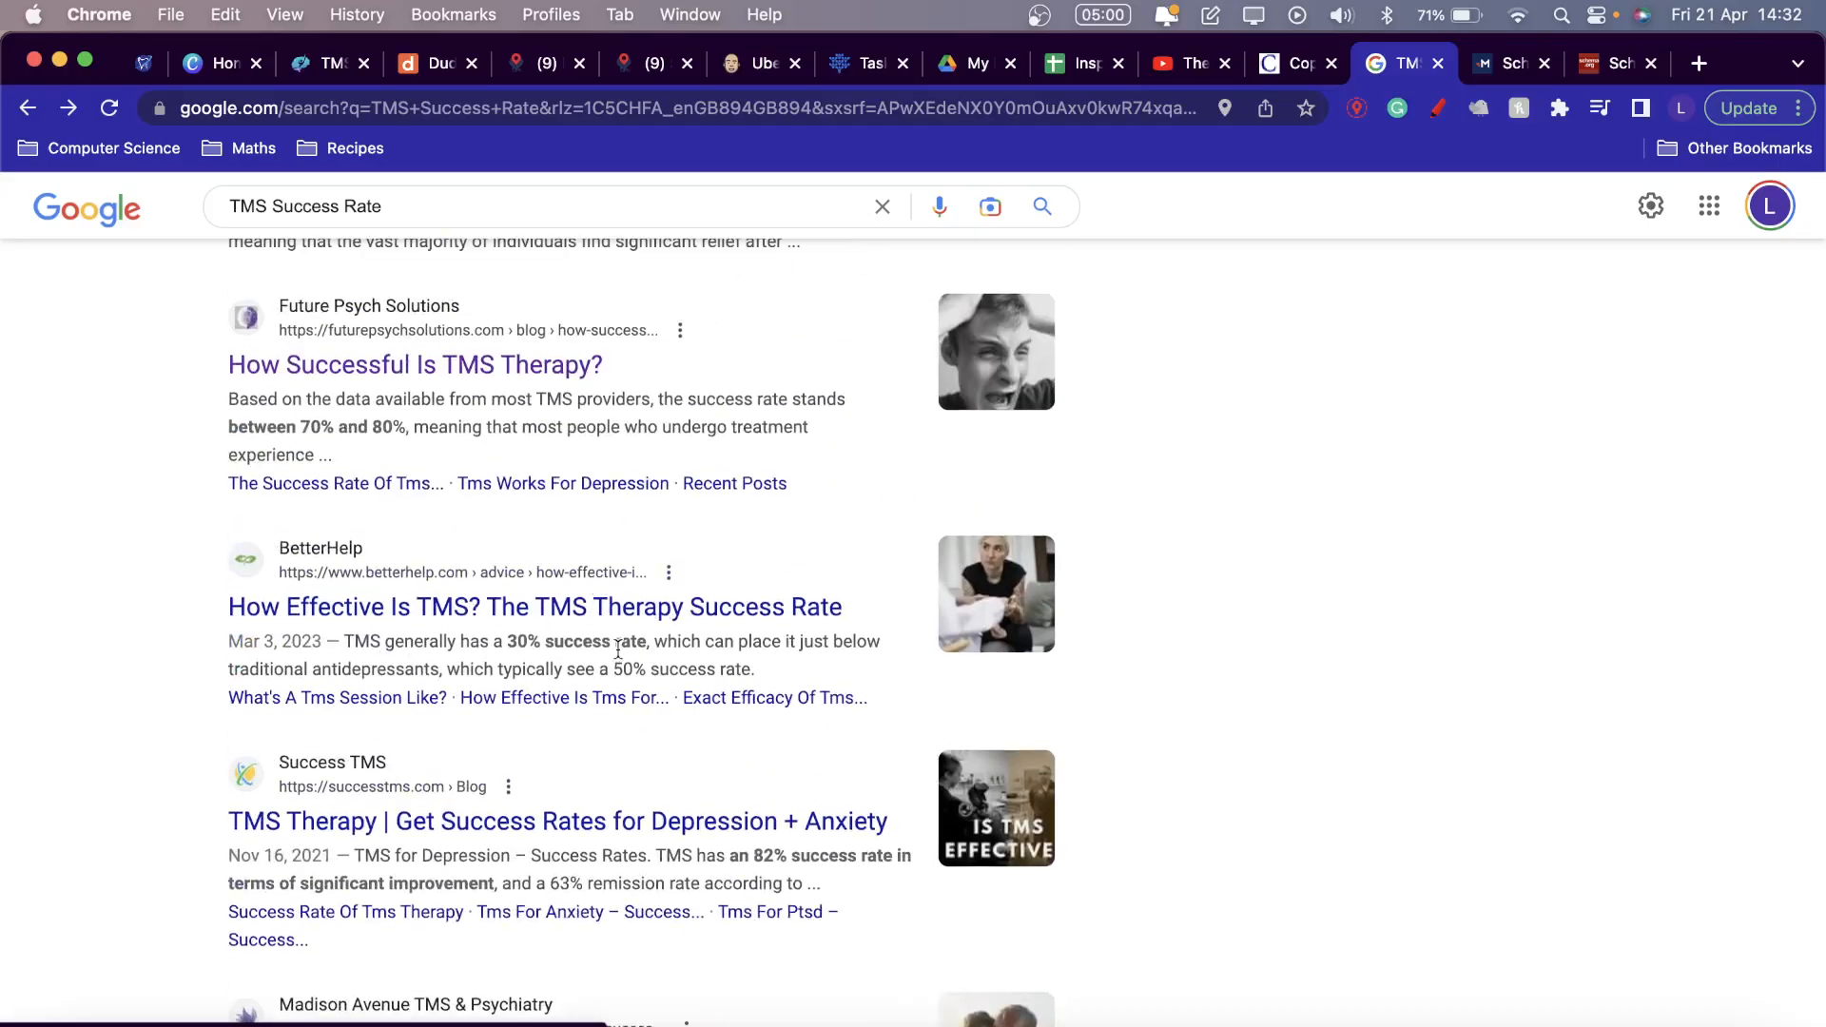
scroll(524, 634, up, 1)
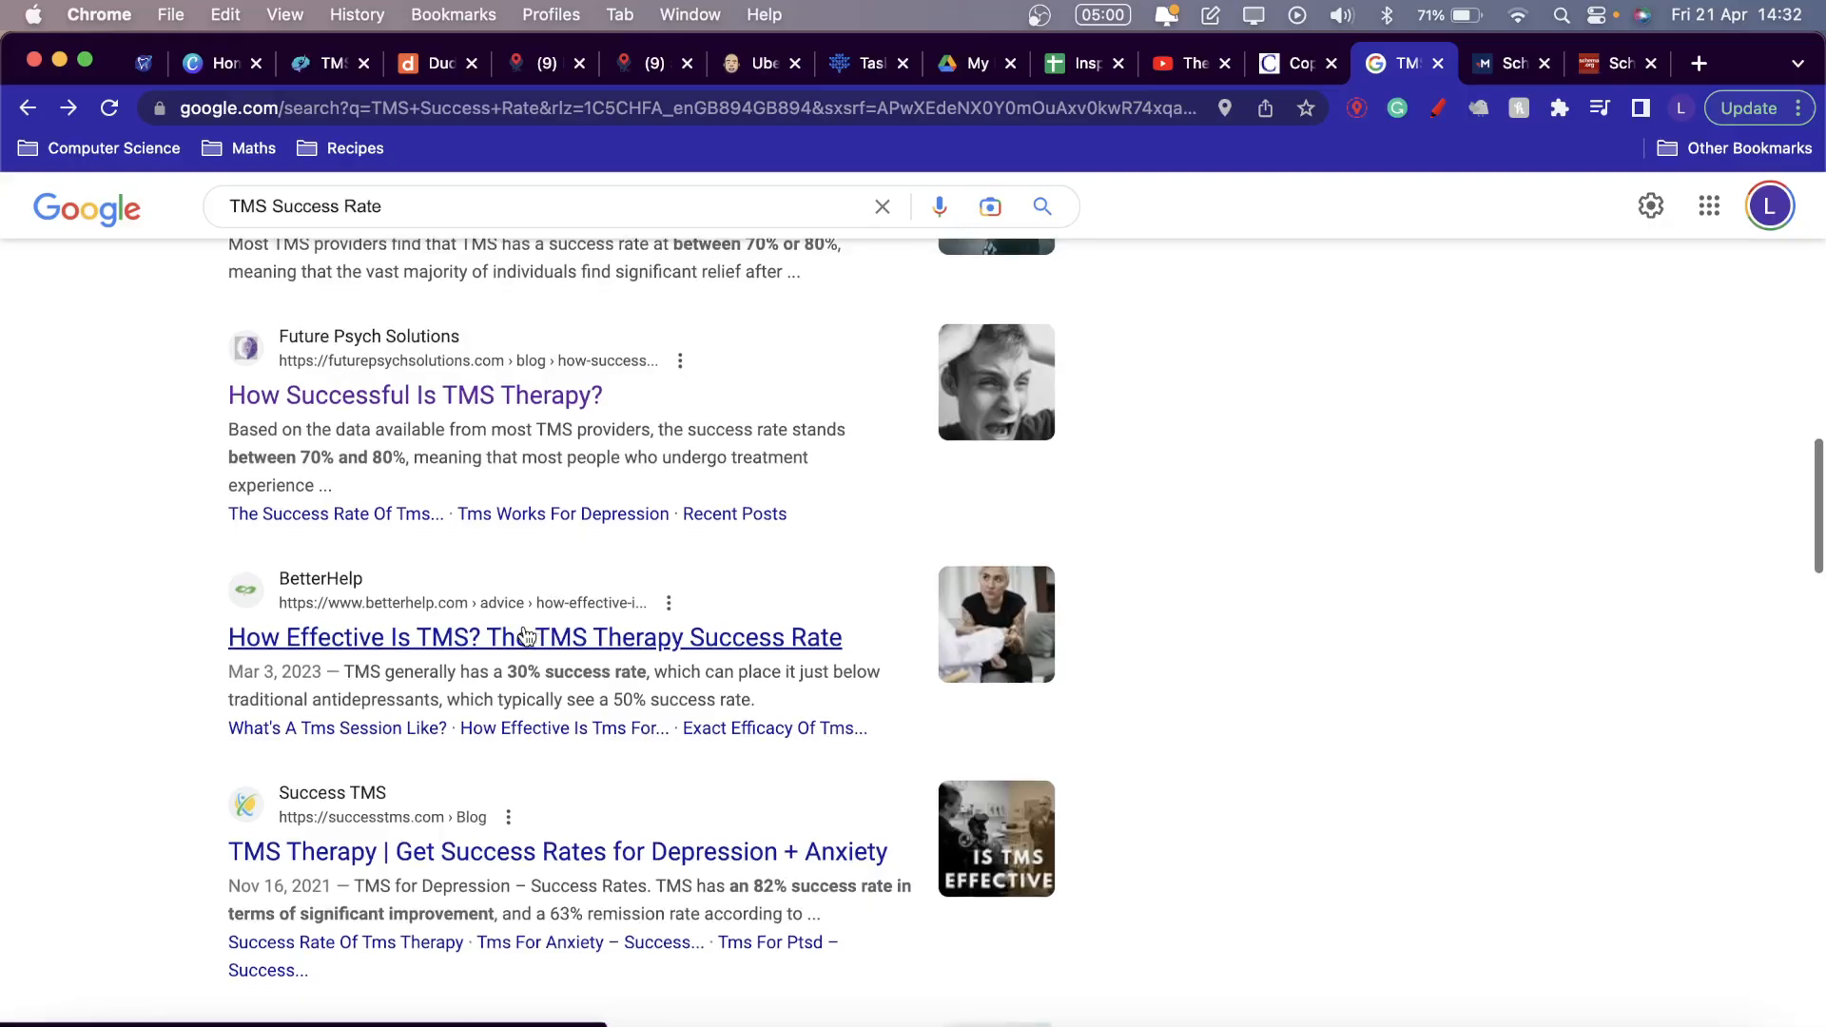
scroll(361, 464, down, 10)
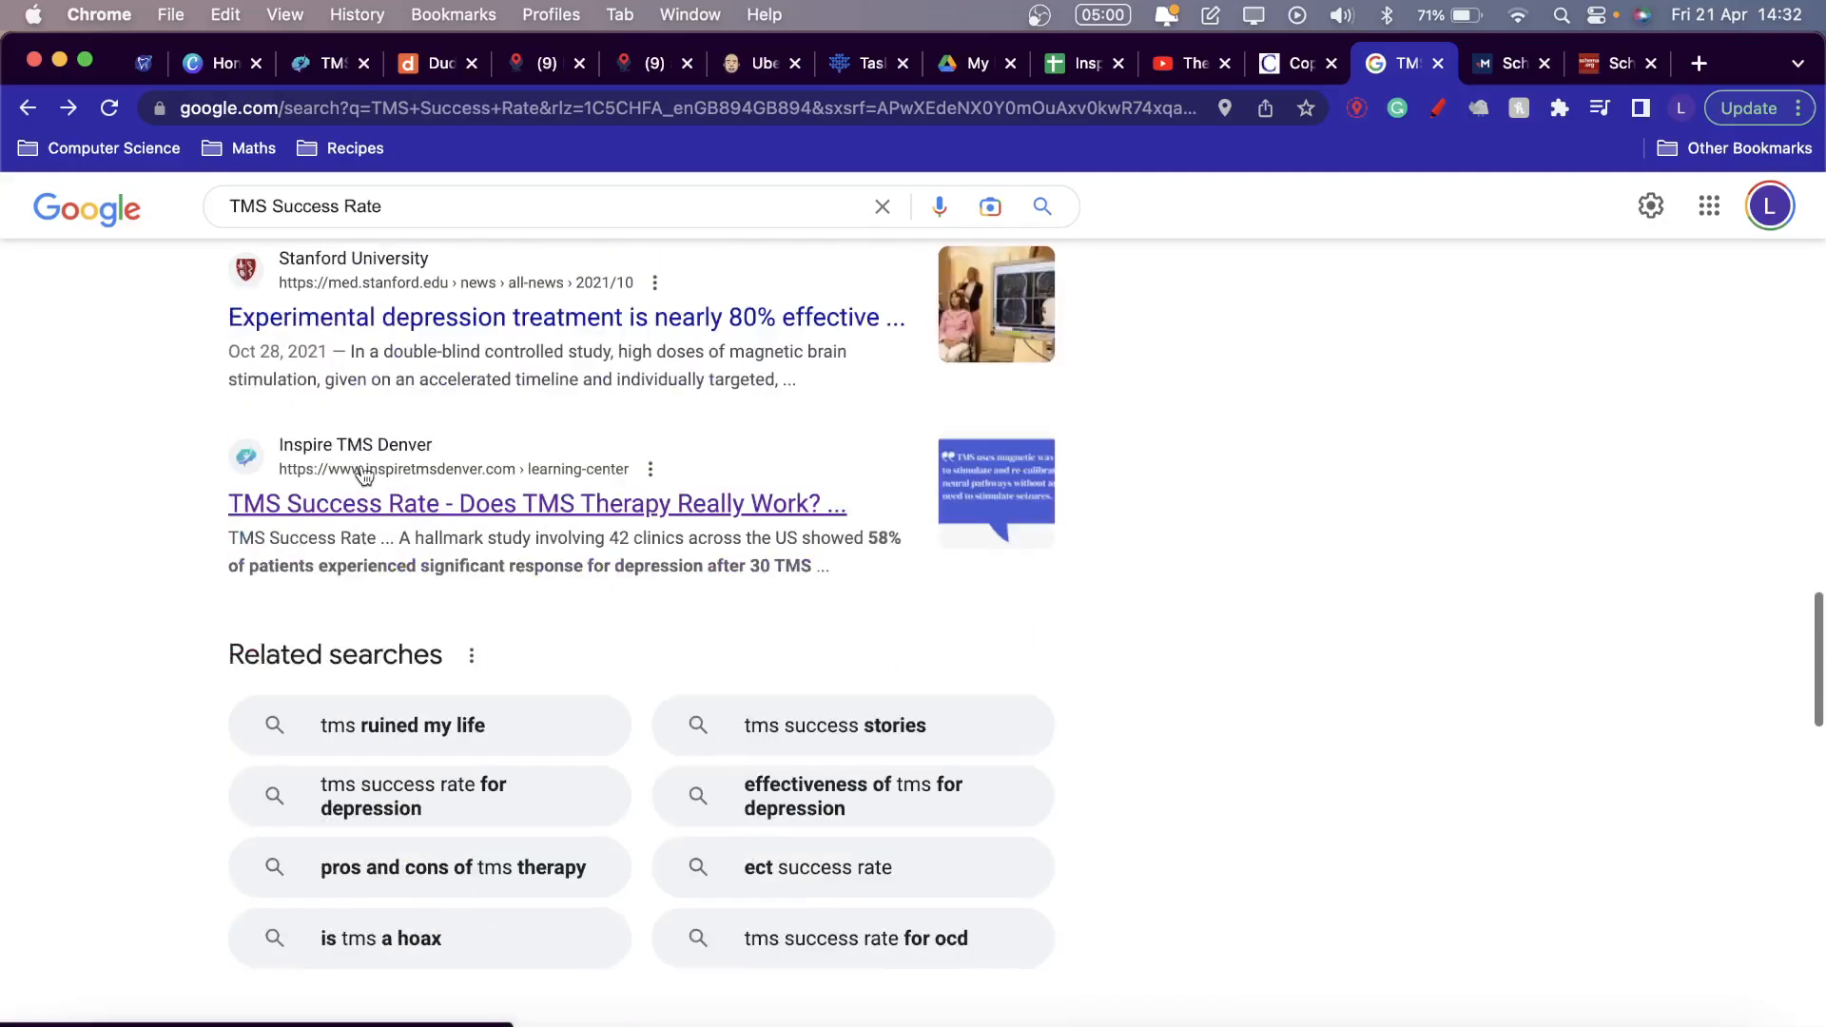
Compare the Inspire TMS Denver result's title wording with the question-style title of the Future Psych Solutions result.
scroll(461, 373, up, 10)
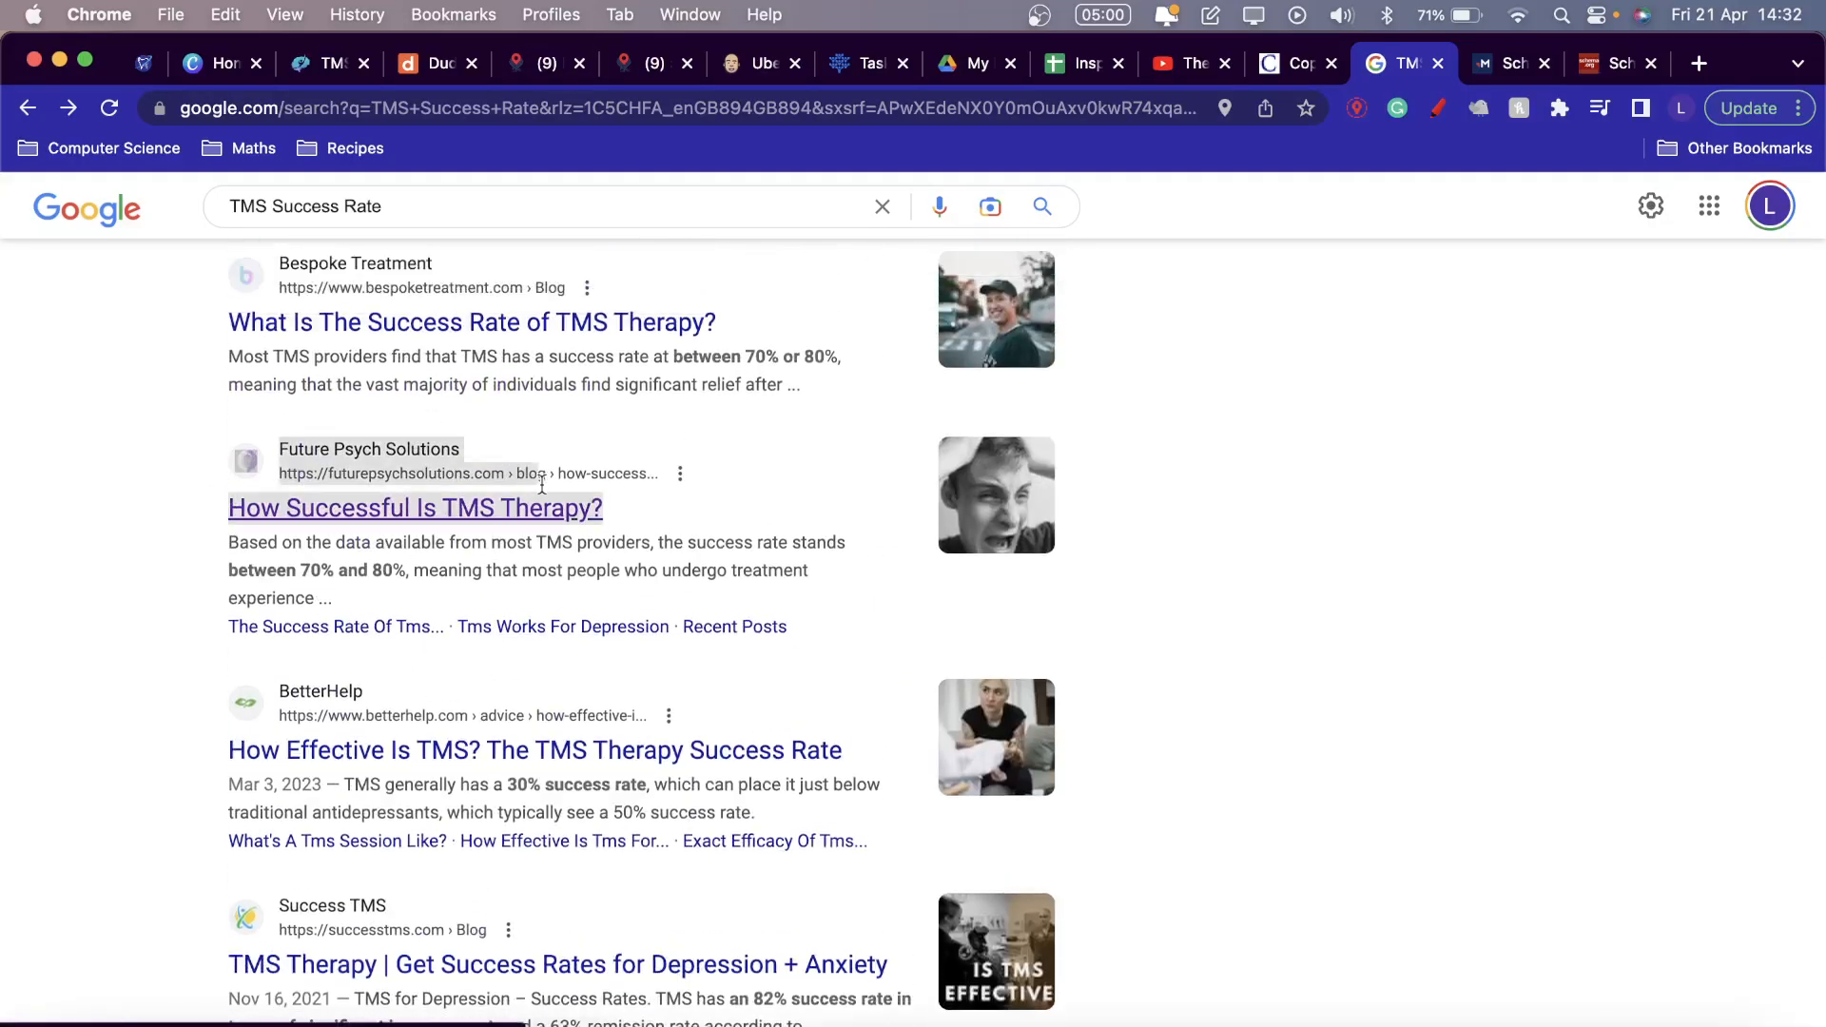
scroll(612, 664, down, 10)
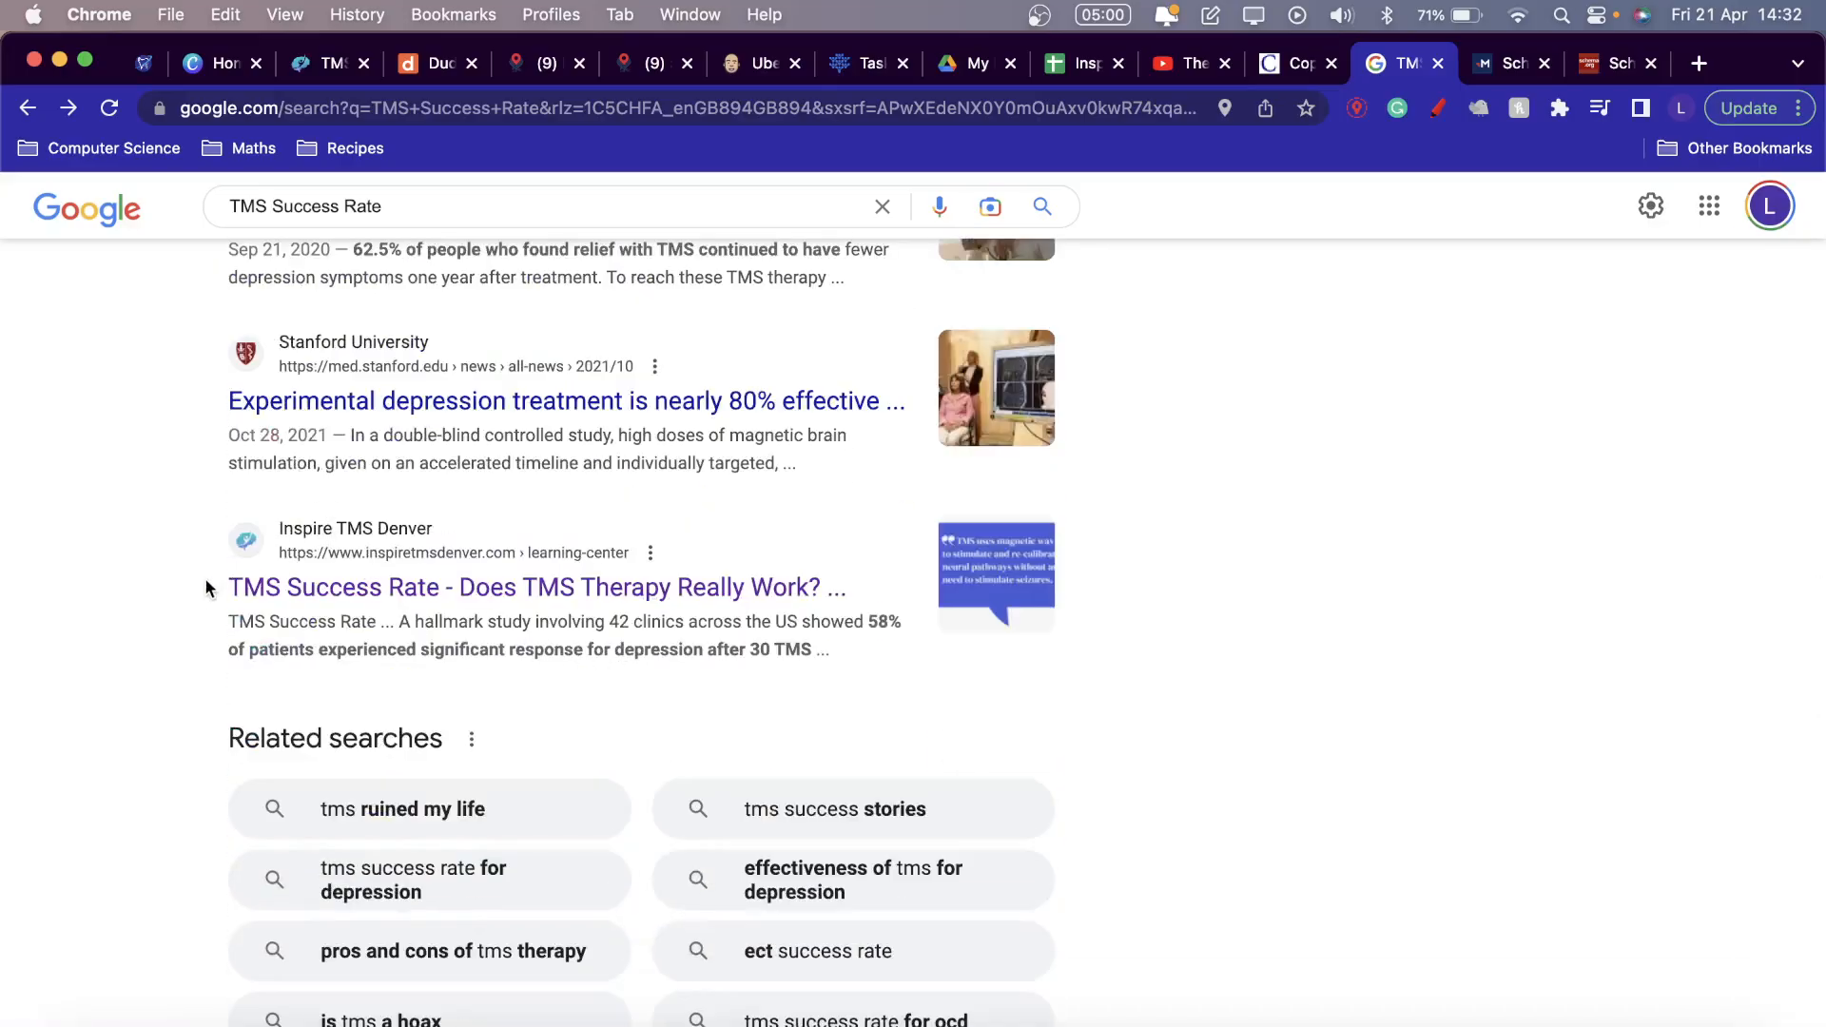
drag(210, 590, 395, 590)
scroll(396, 595, up, 2)
scroll(396, 595, up, 10)
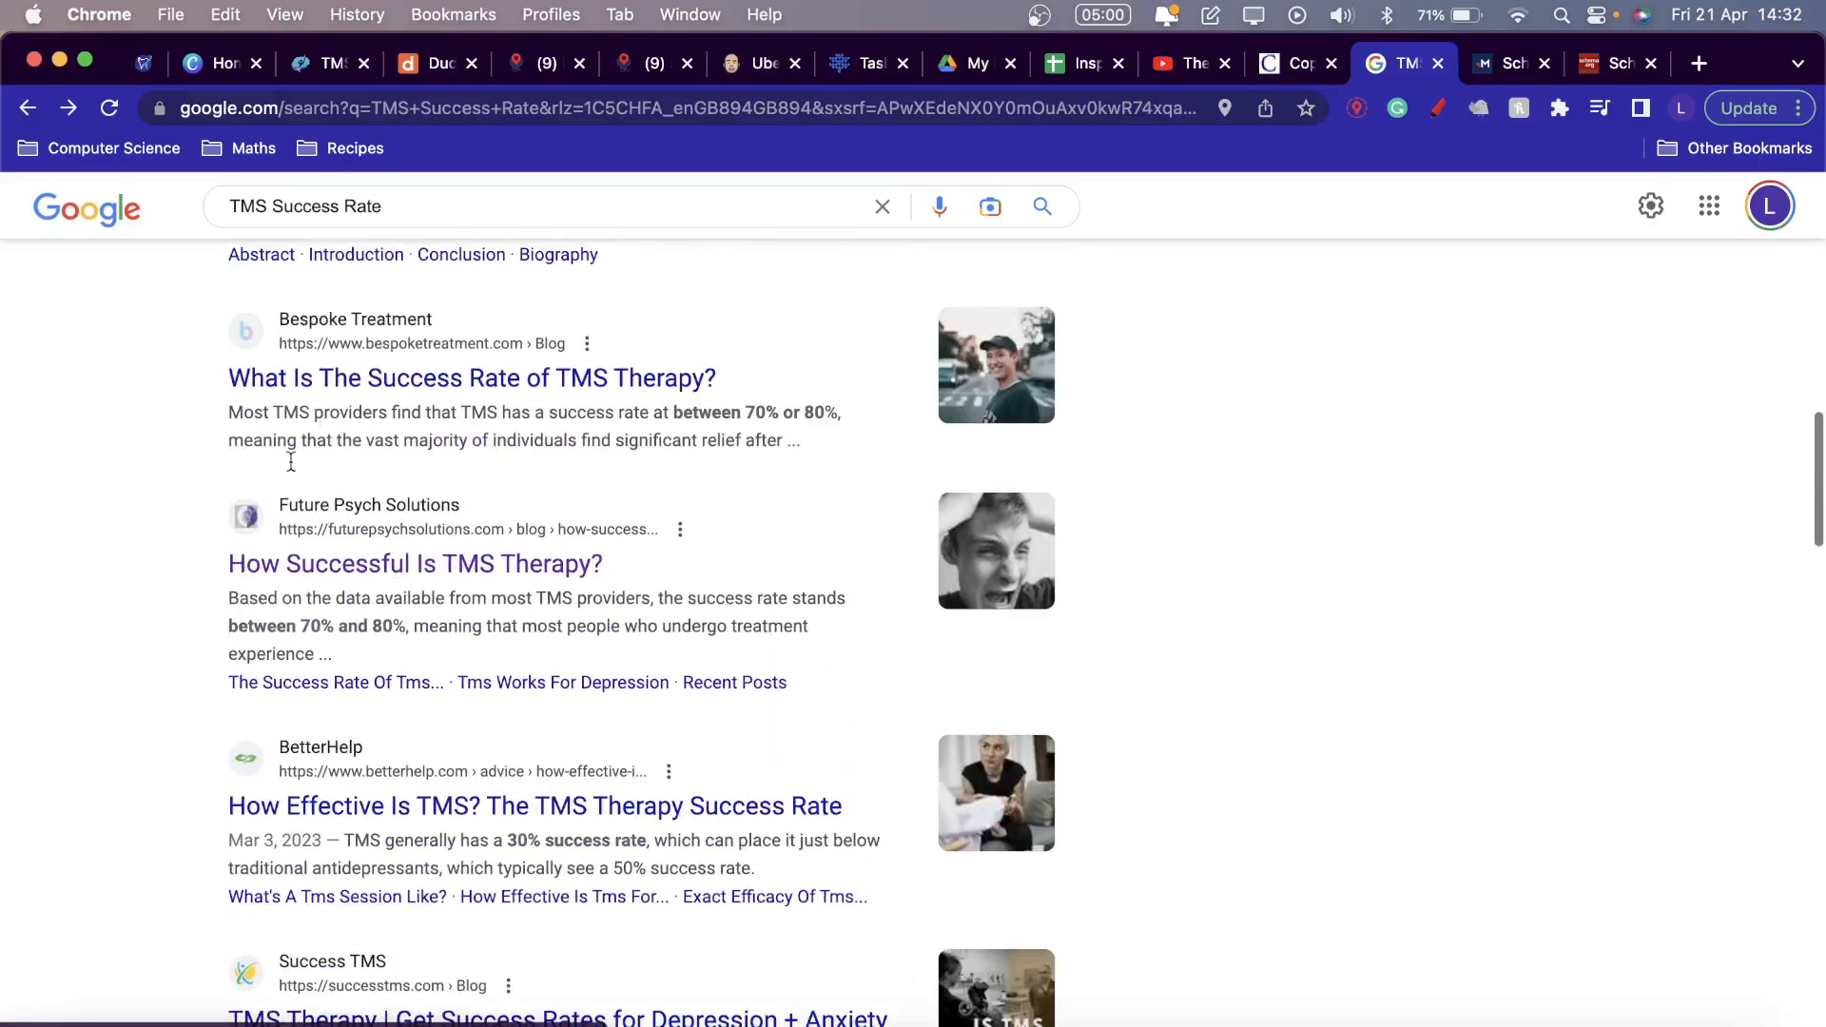
drag(215, 574, 670, 560)
scroll(670, 559, down, 3)
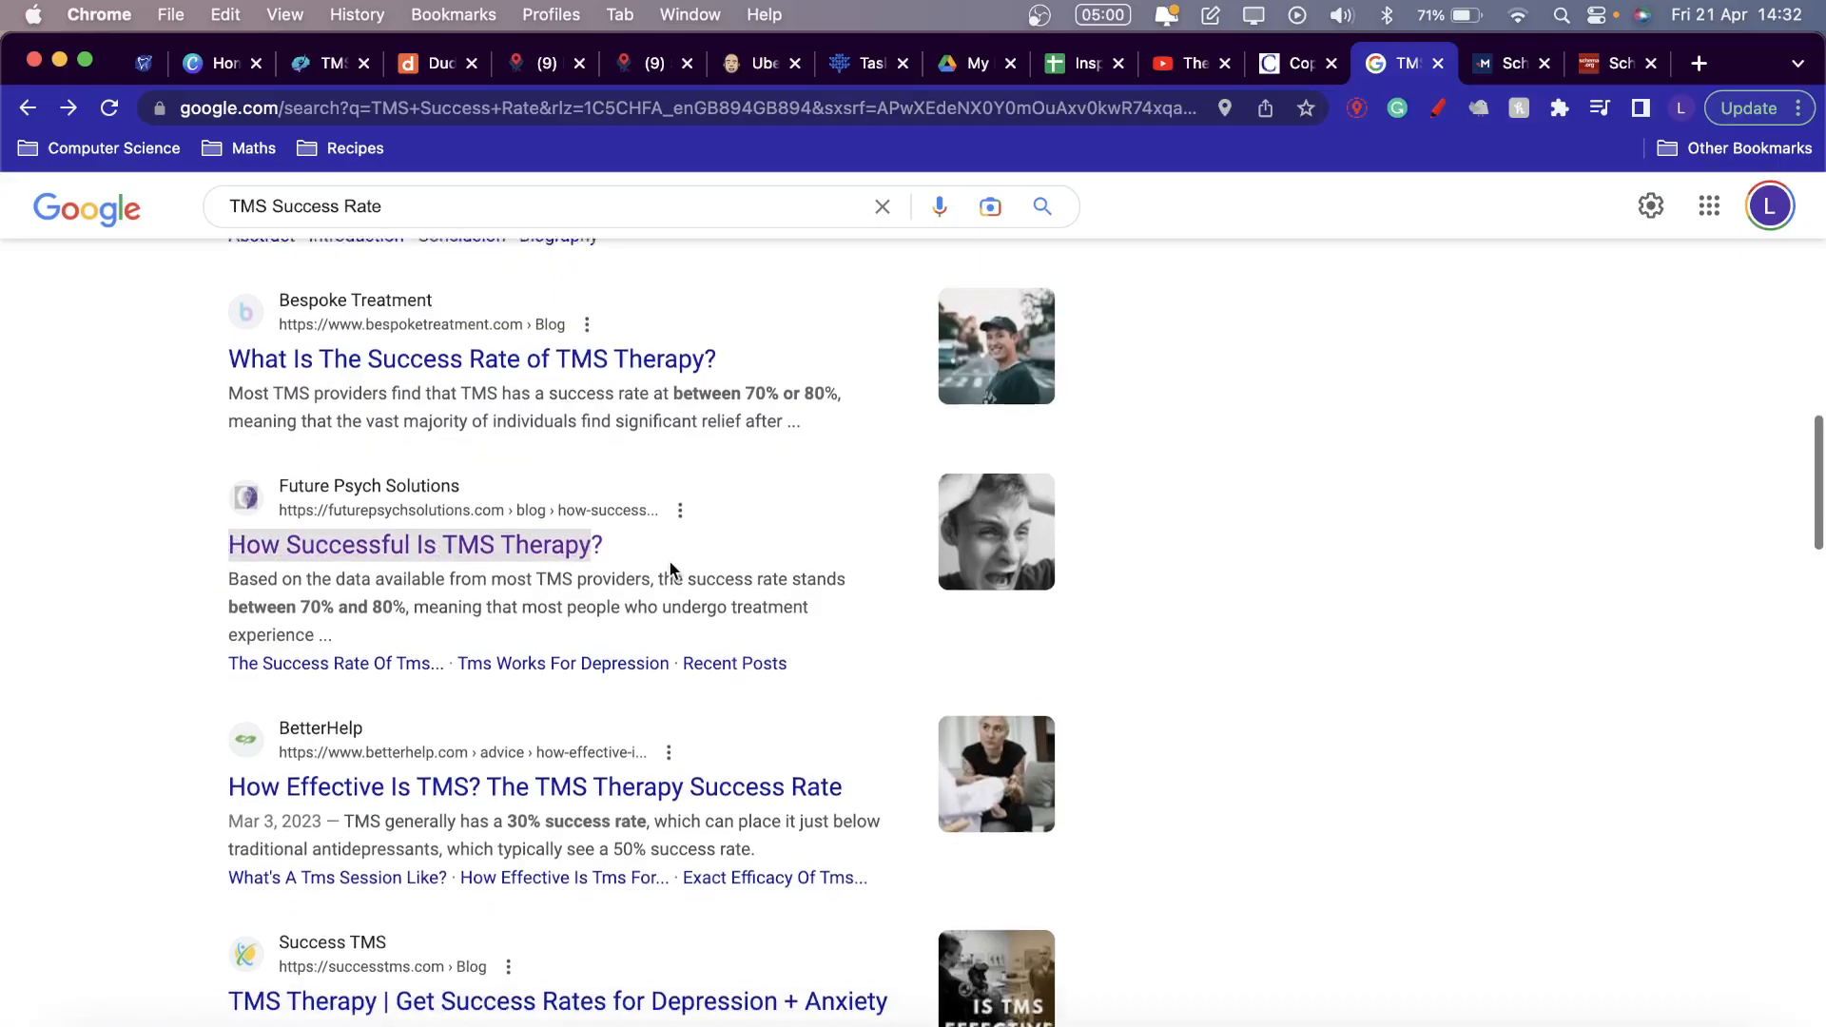
scroll(664, 574, down, 10)
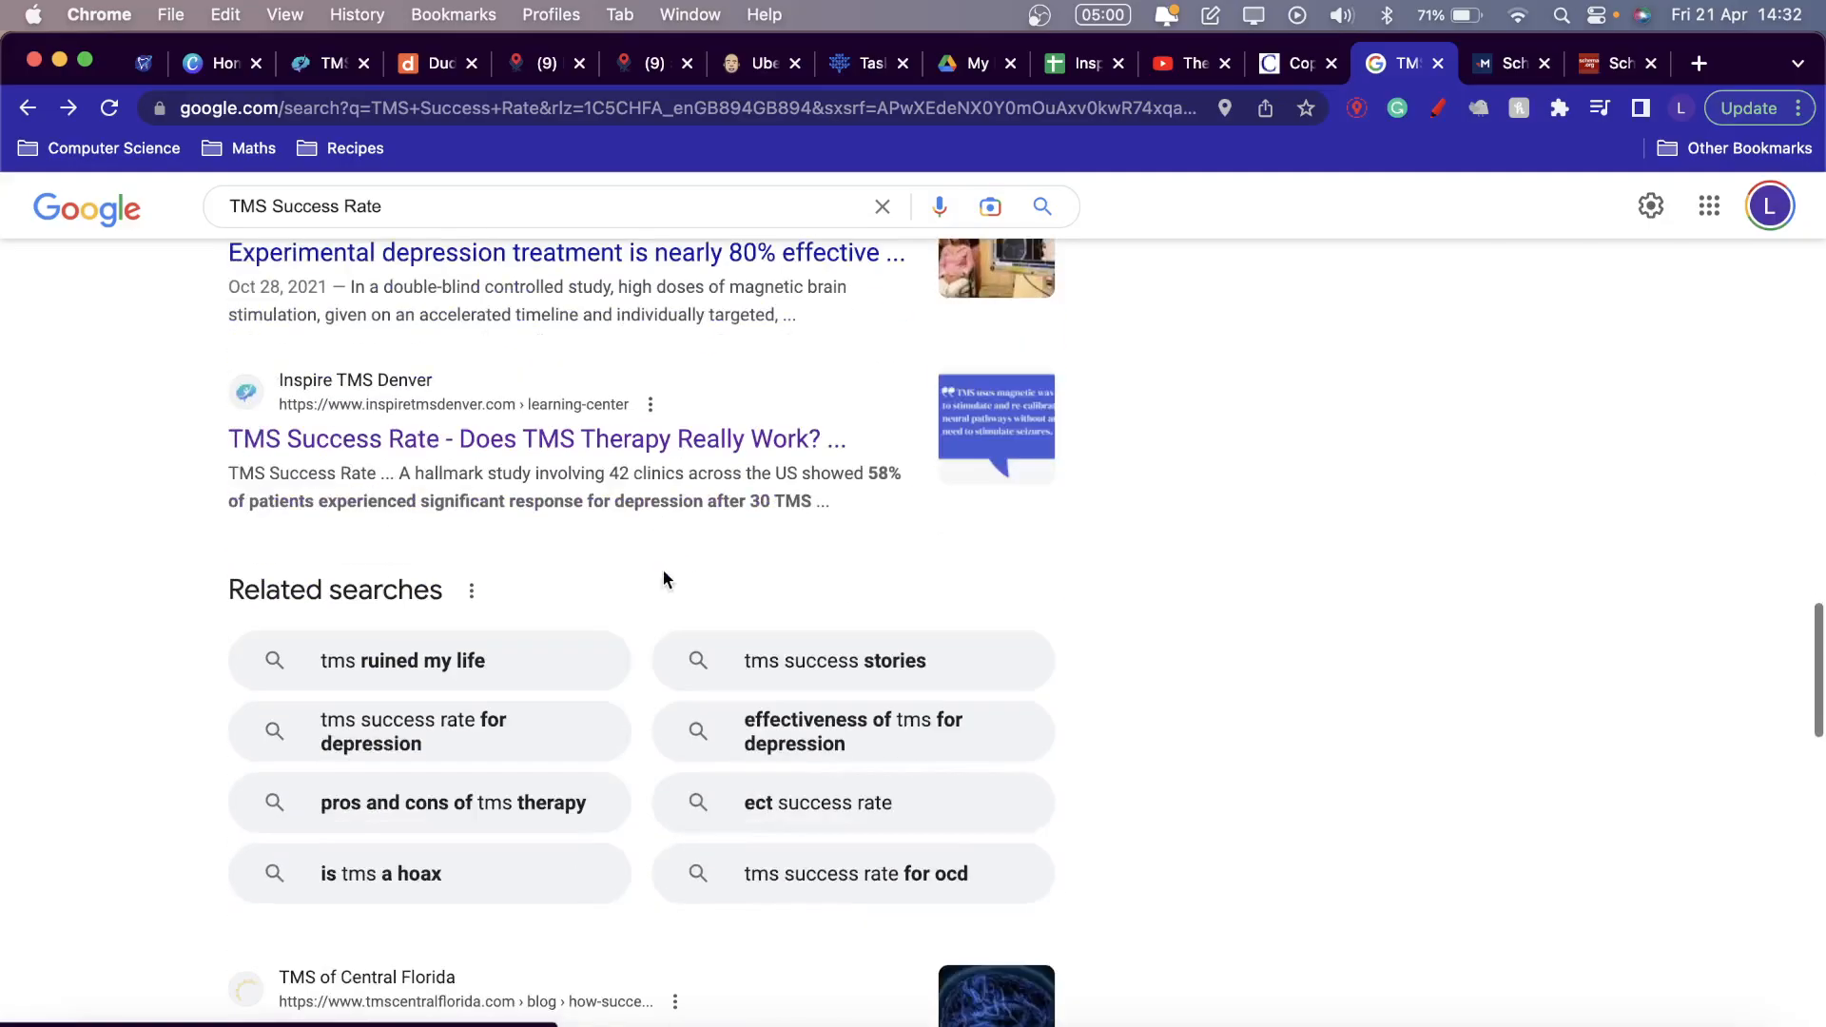
drag(212, 440, 647, 442)
Examine the titles ranking above Inspire TMS Denver, from Harvard University to BetterHelp.
scroll(682, 460, up, 15)
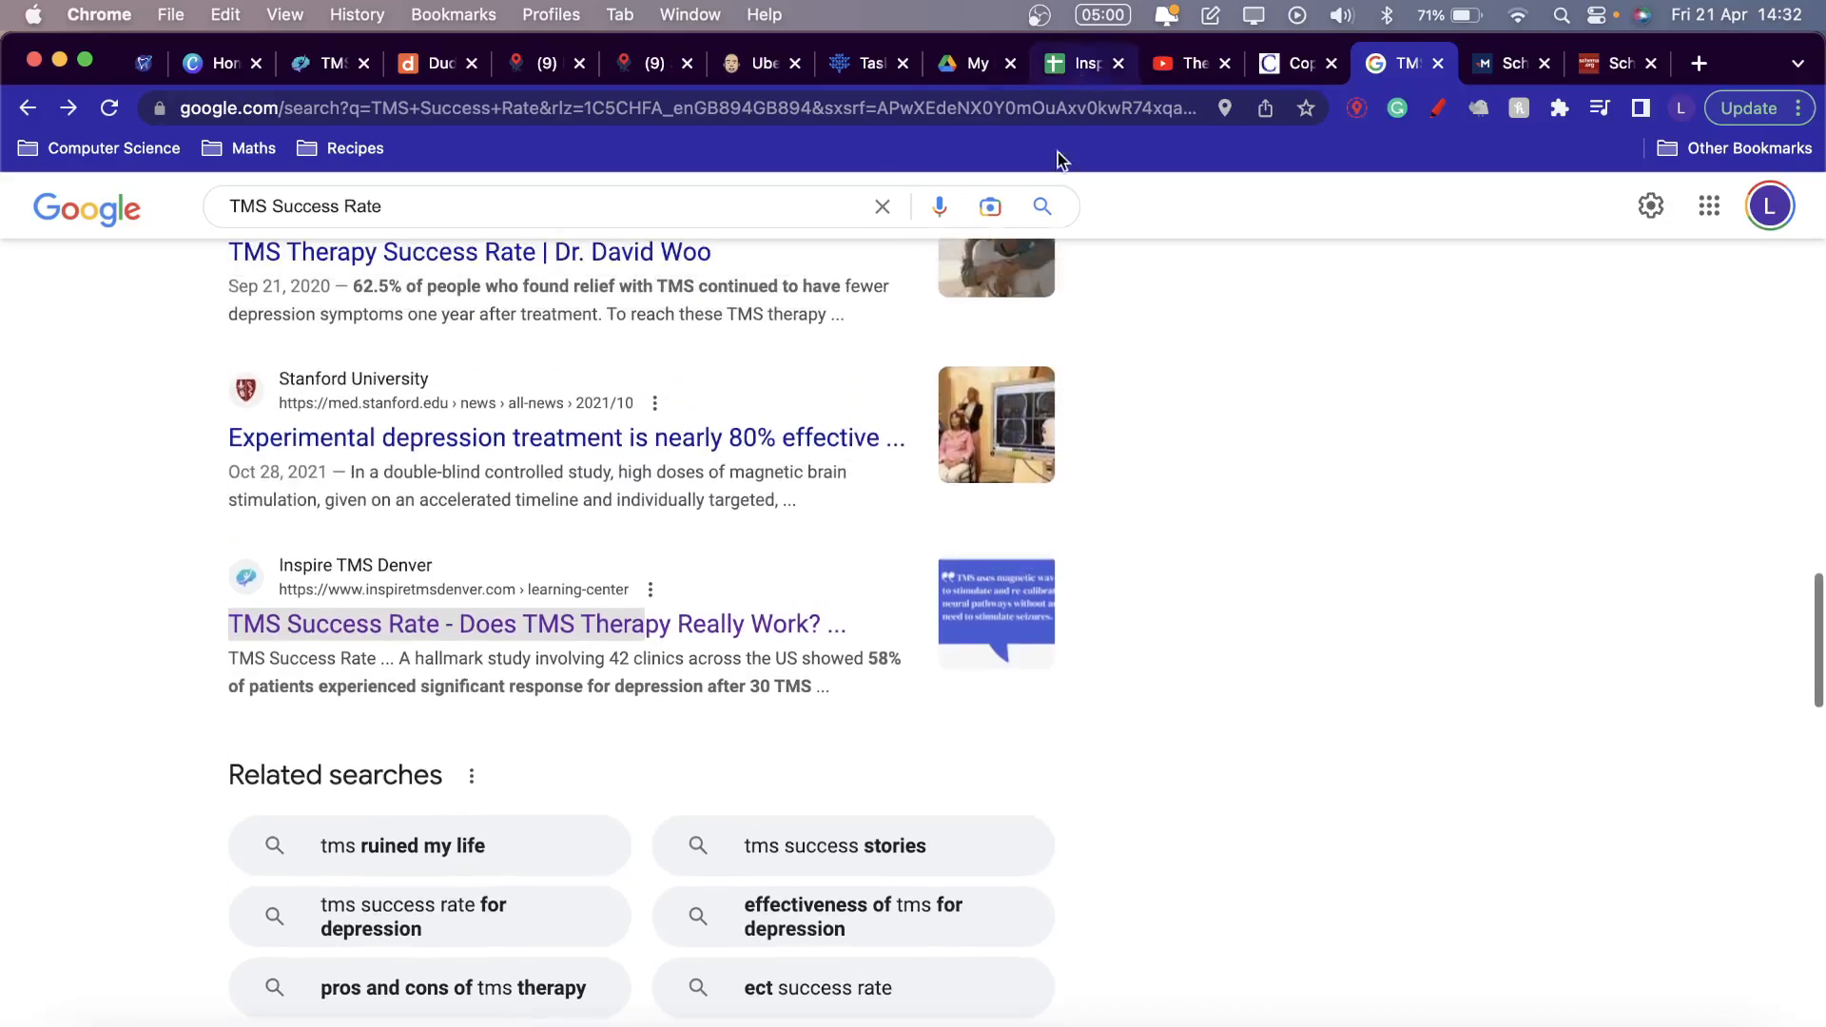
scroll(681, 461, up, 5)
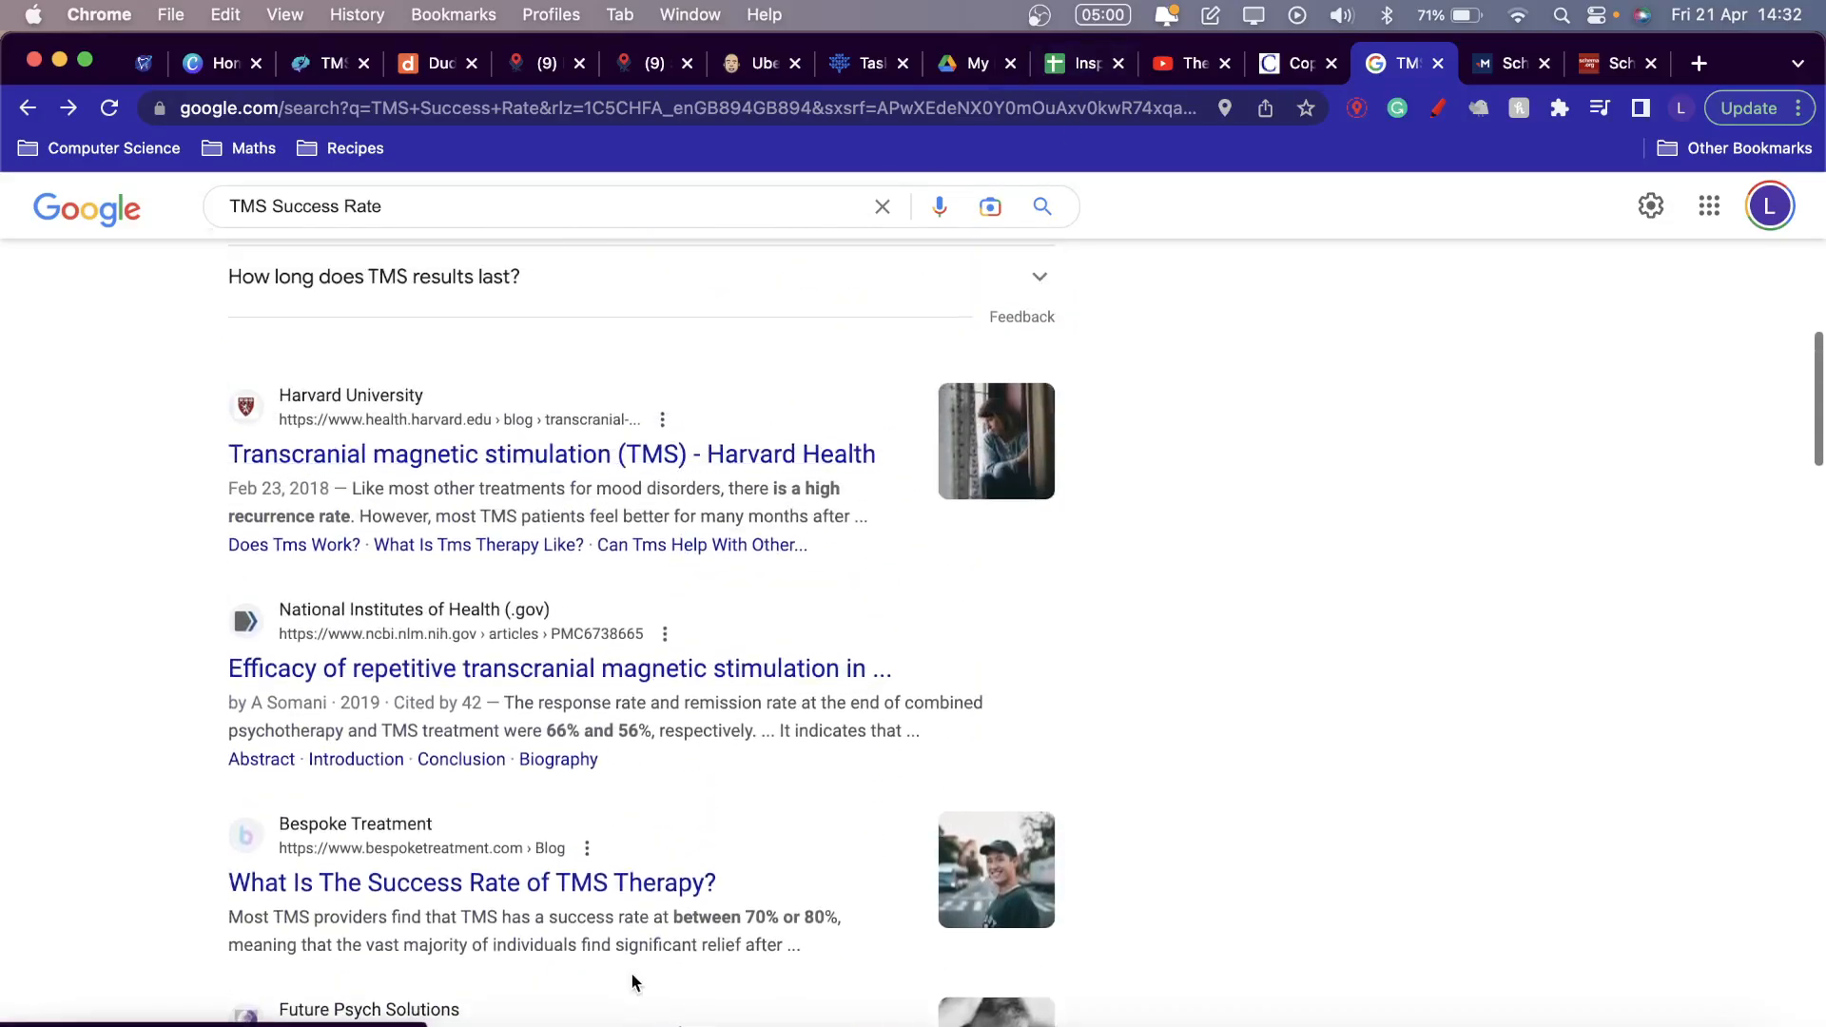
scroll(630, 972, down, 3)
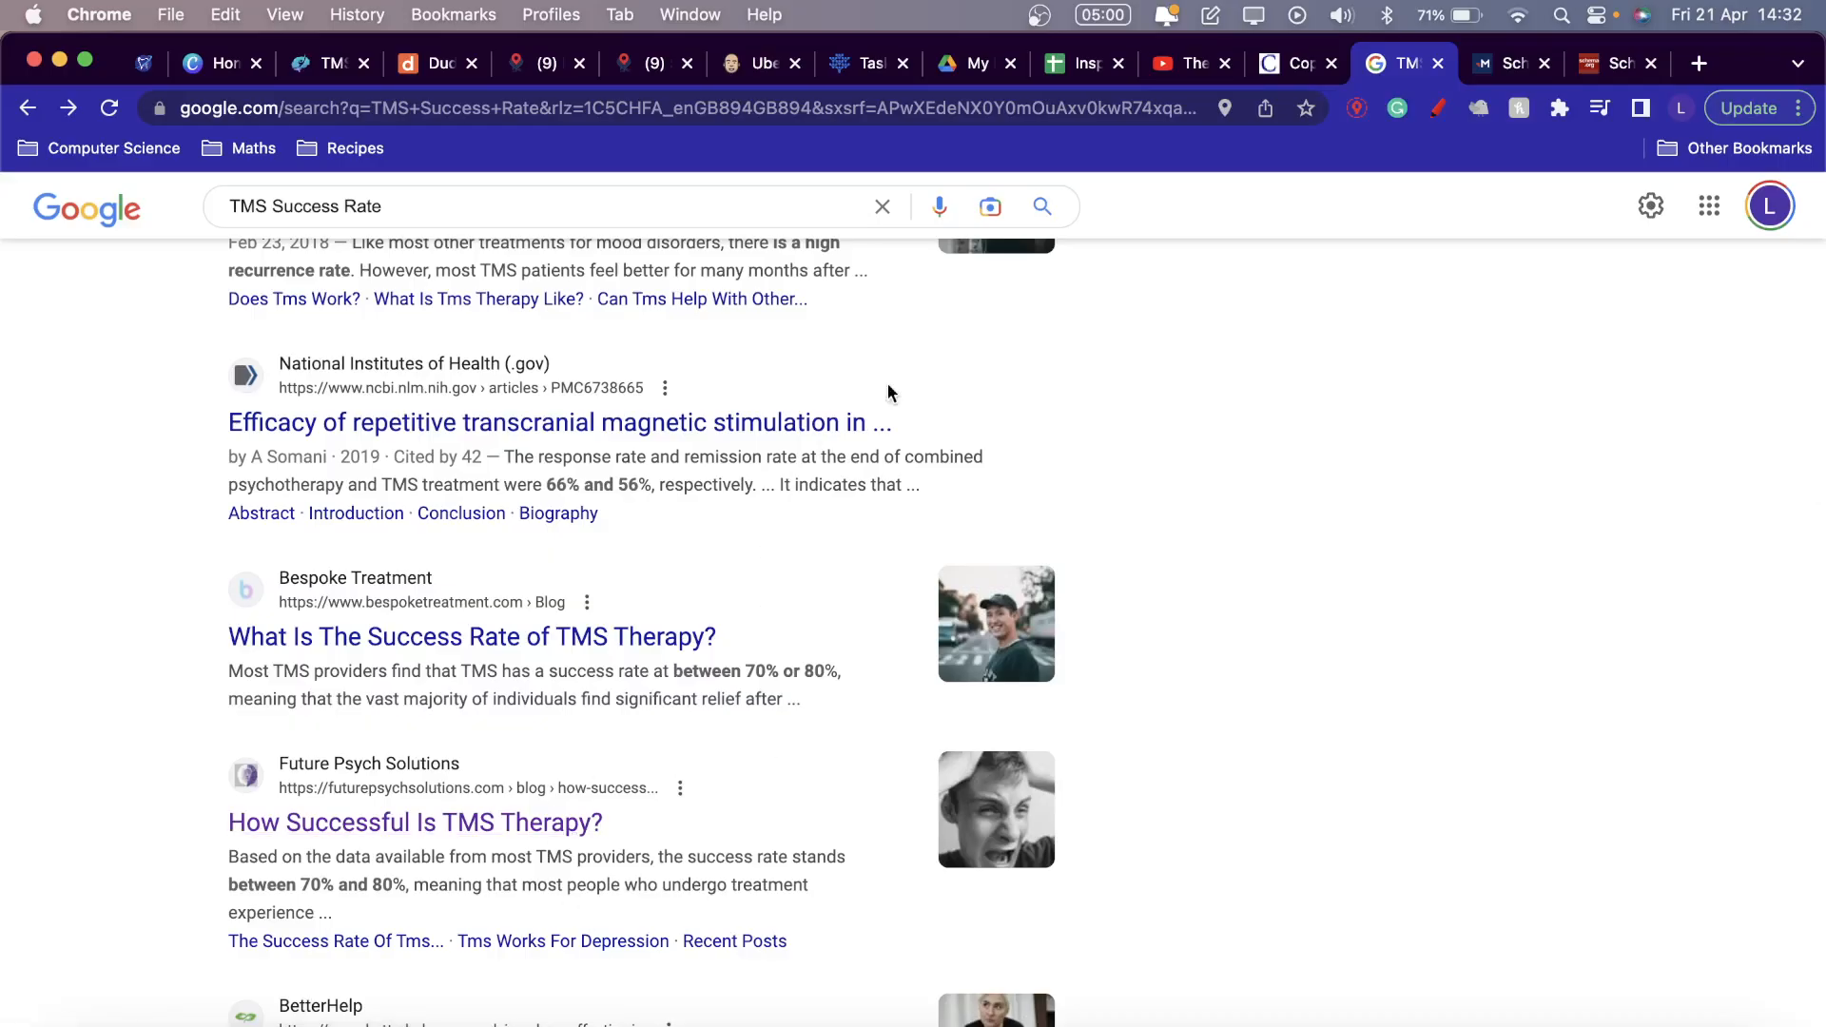
scroll(663, 669, down, 3)
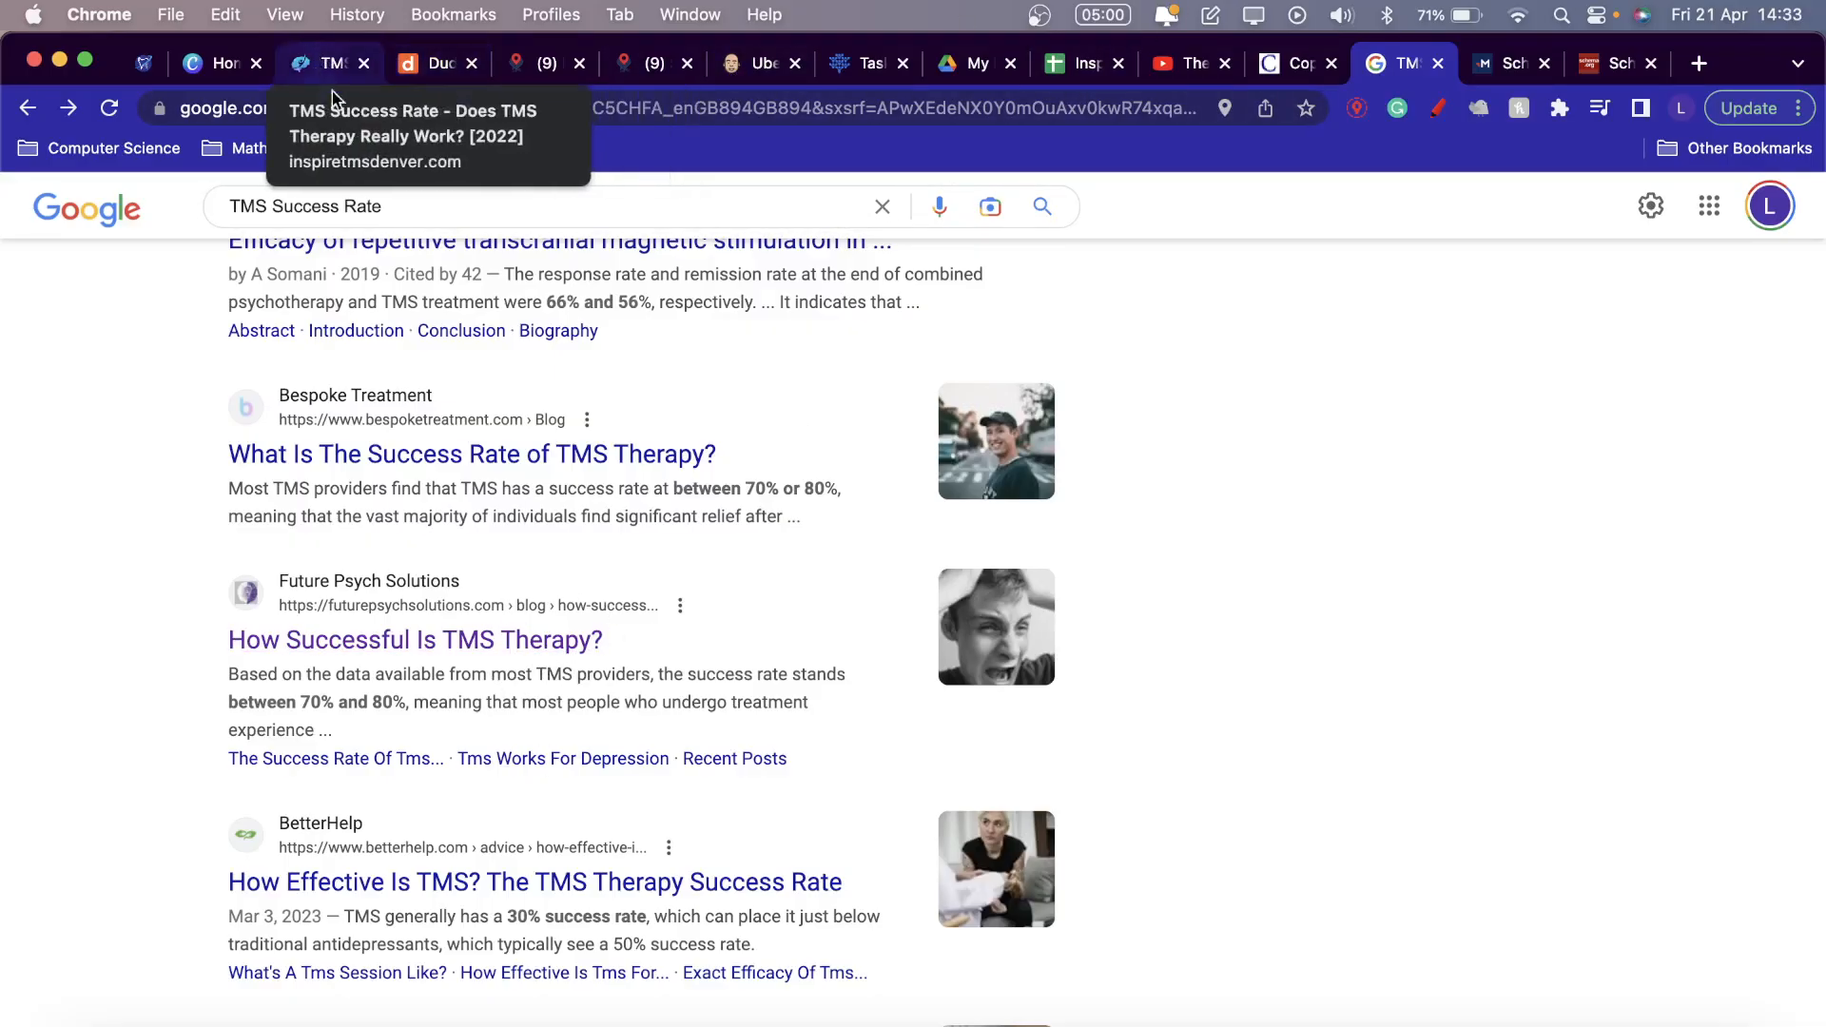
Return to the Inspire TMS Denver SEO Audit sheet and read the replacement title proposed in the tms success rate note.
click(1080, 63)
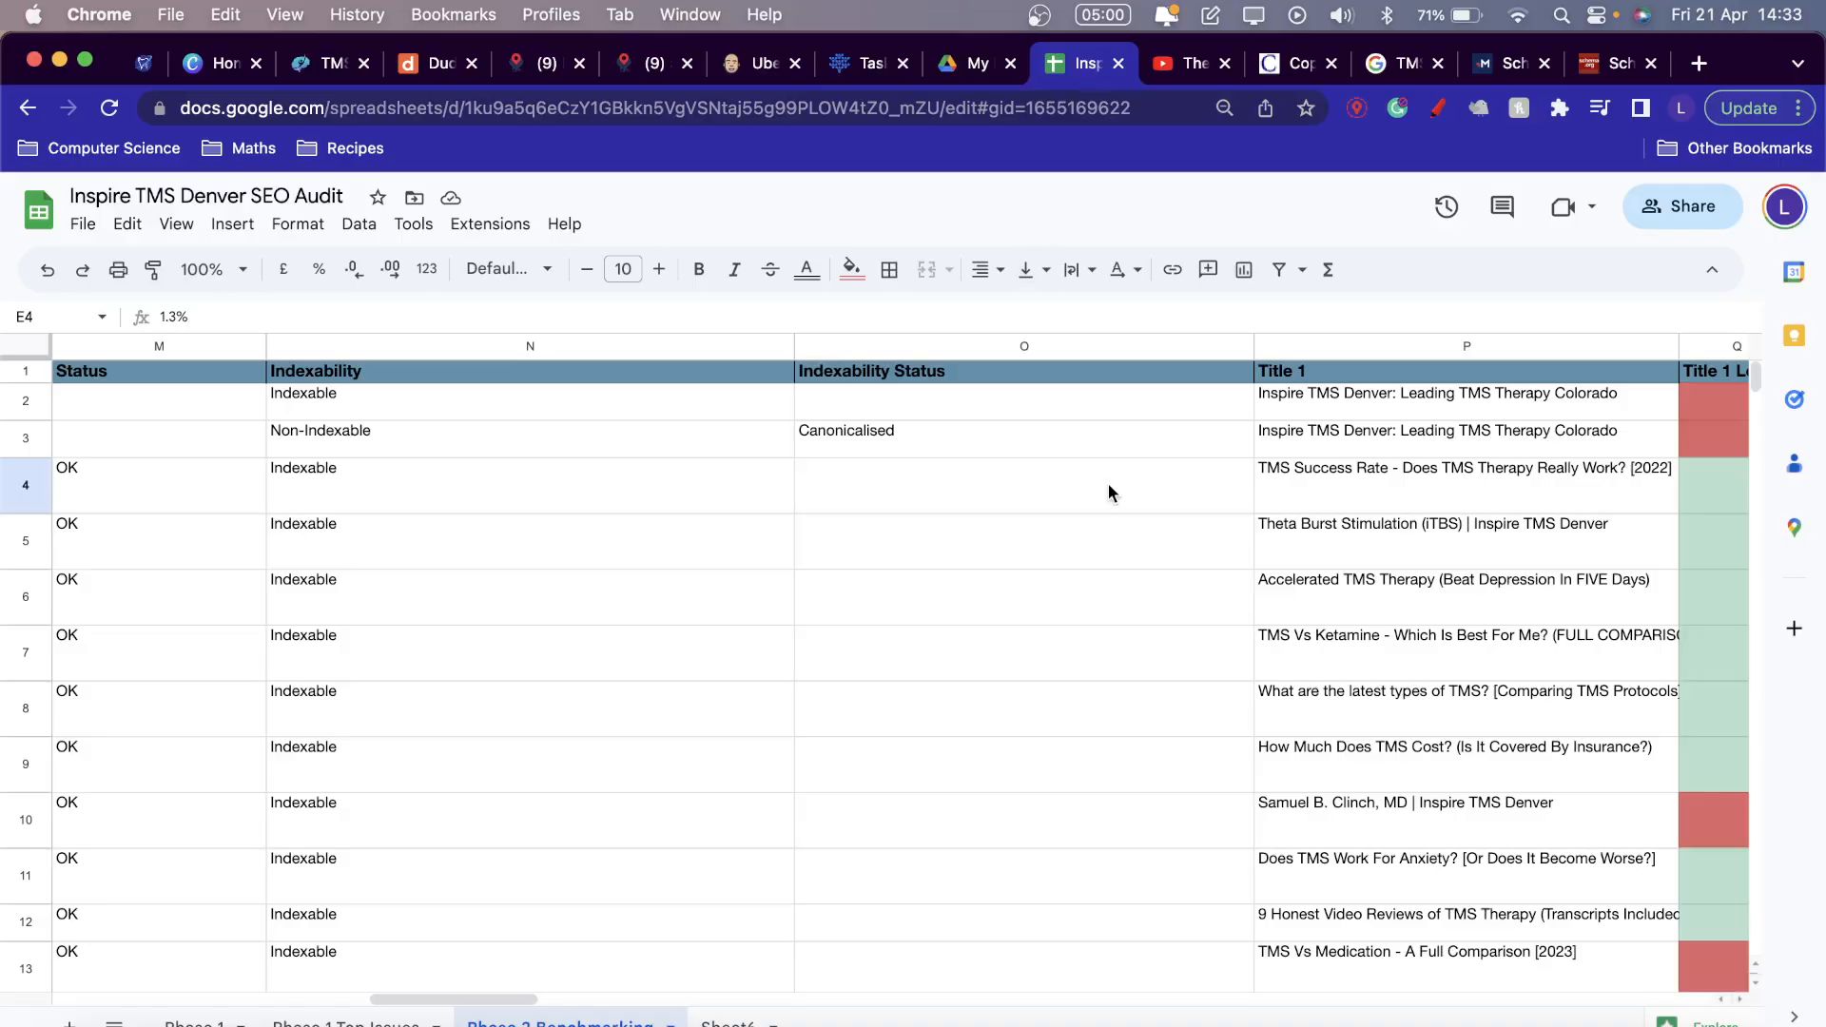
scroll(1090, 518, right, 3)
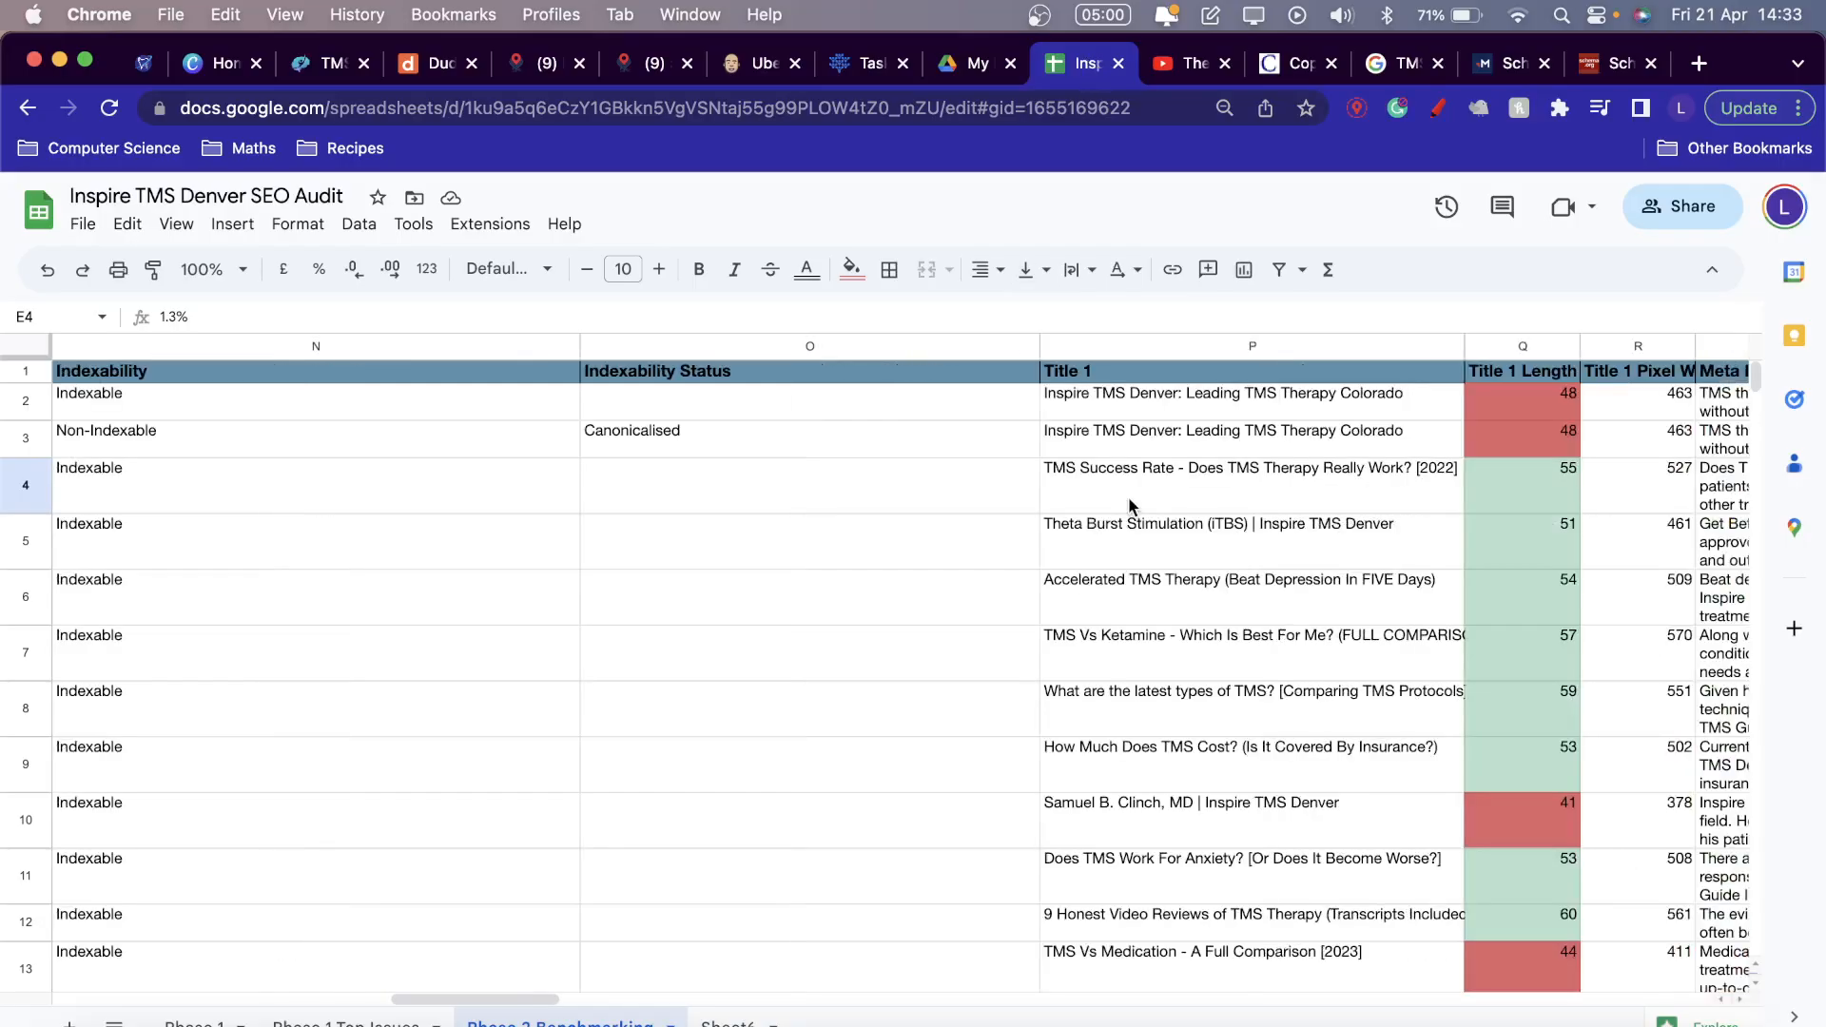
scroll(1128, 496, left, 15)
click(333, 471)
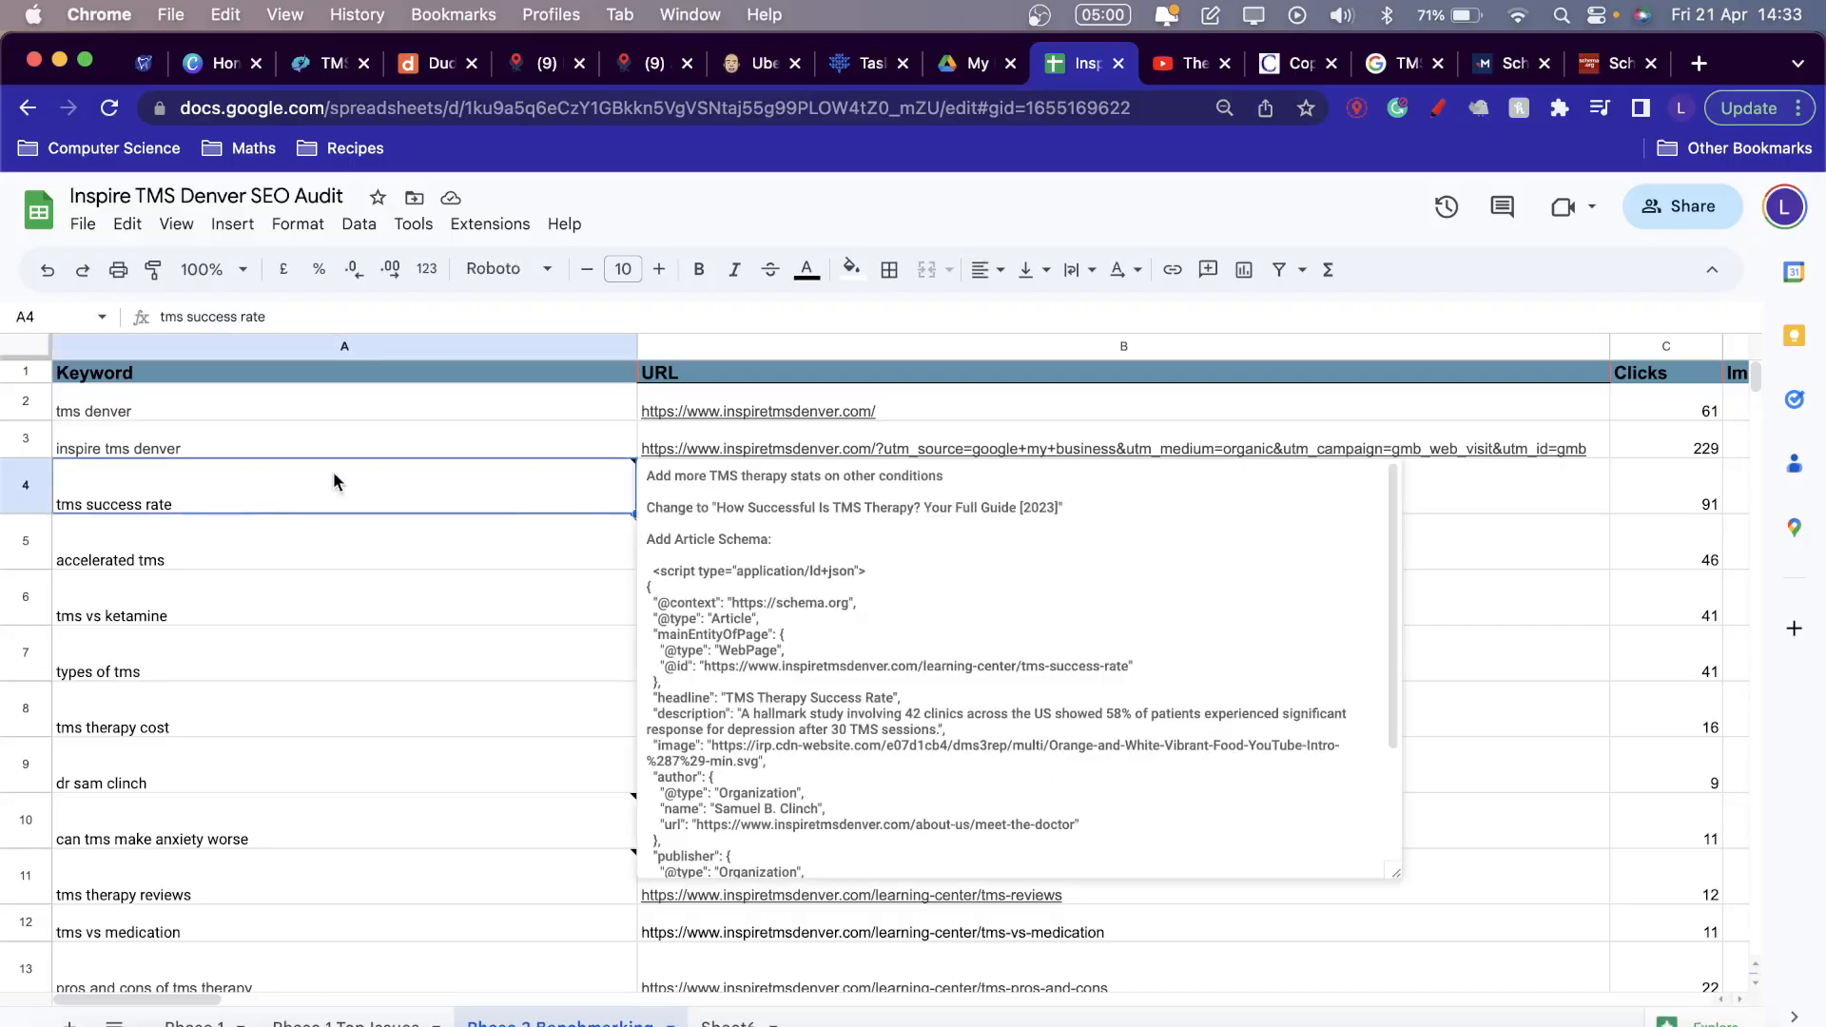
drag(713, 507, 850, 506)
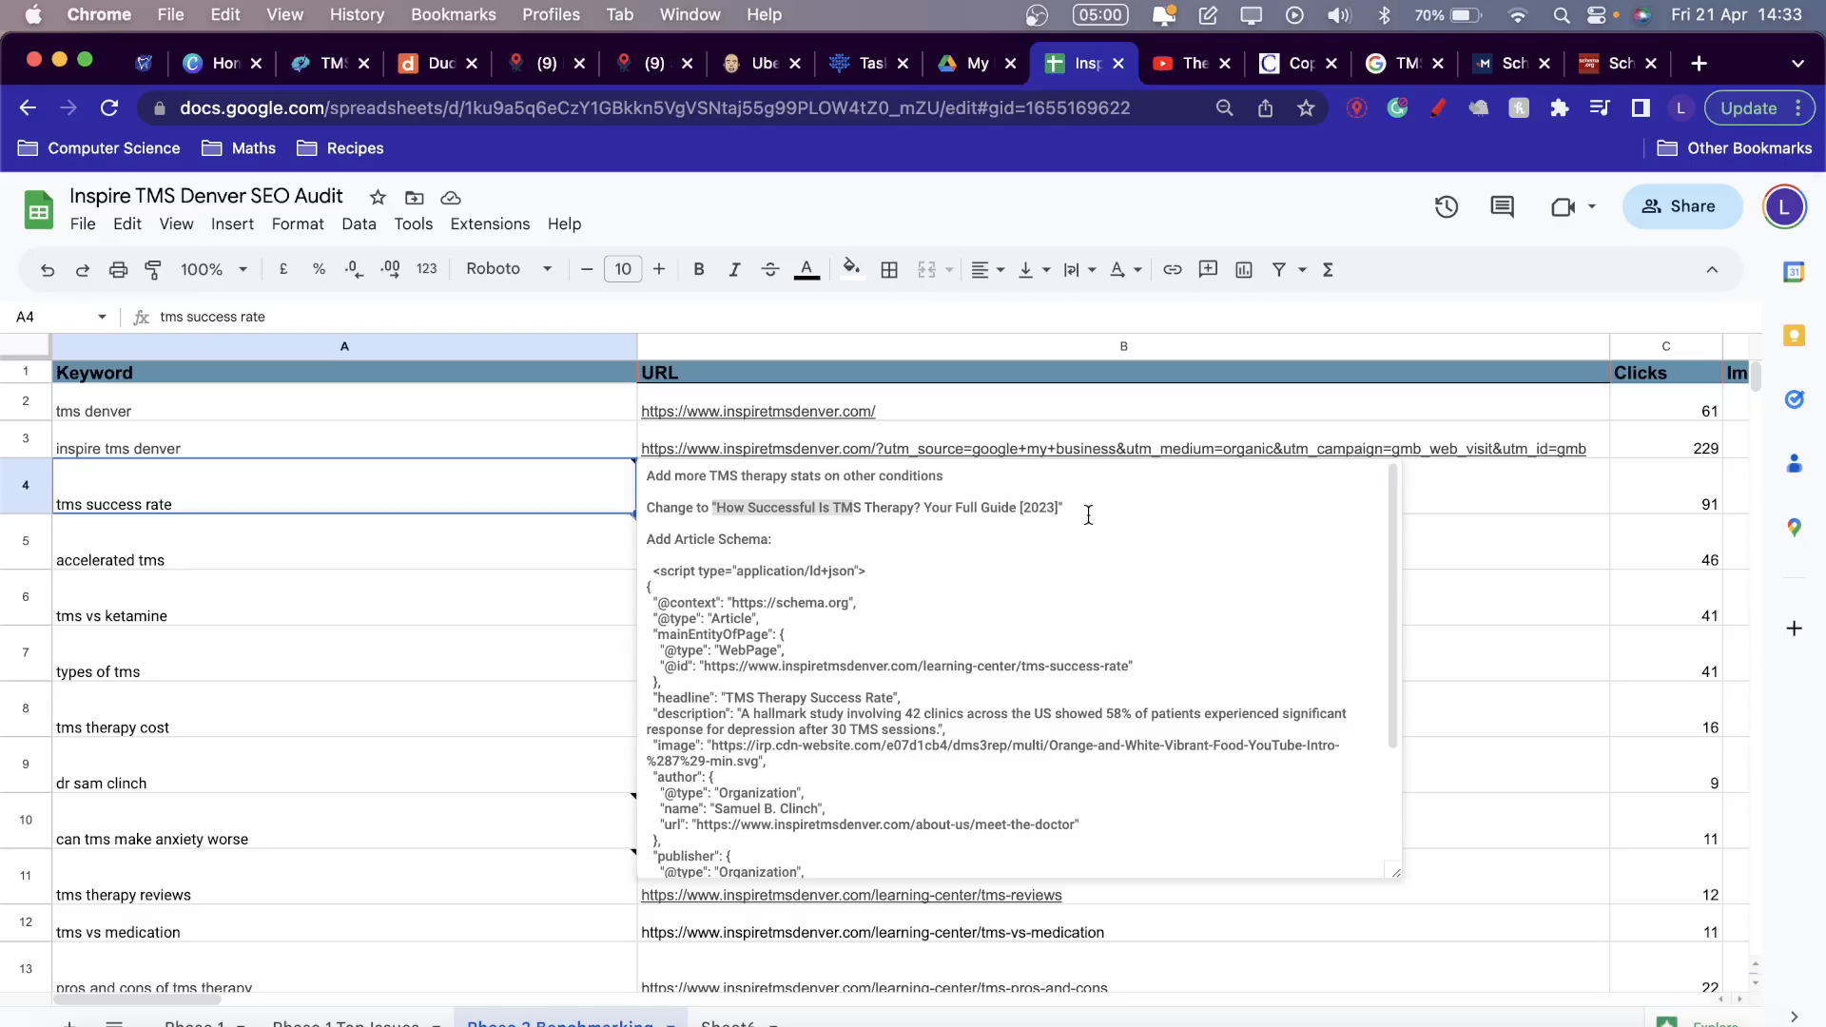
click(1059, 507)
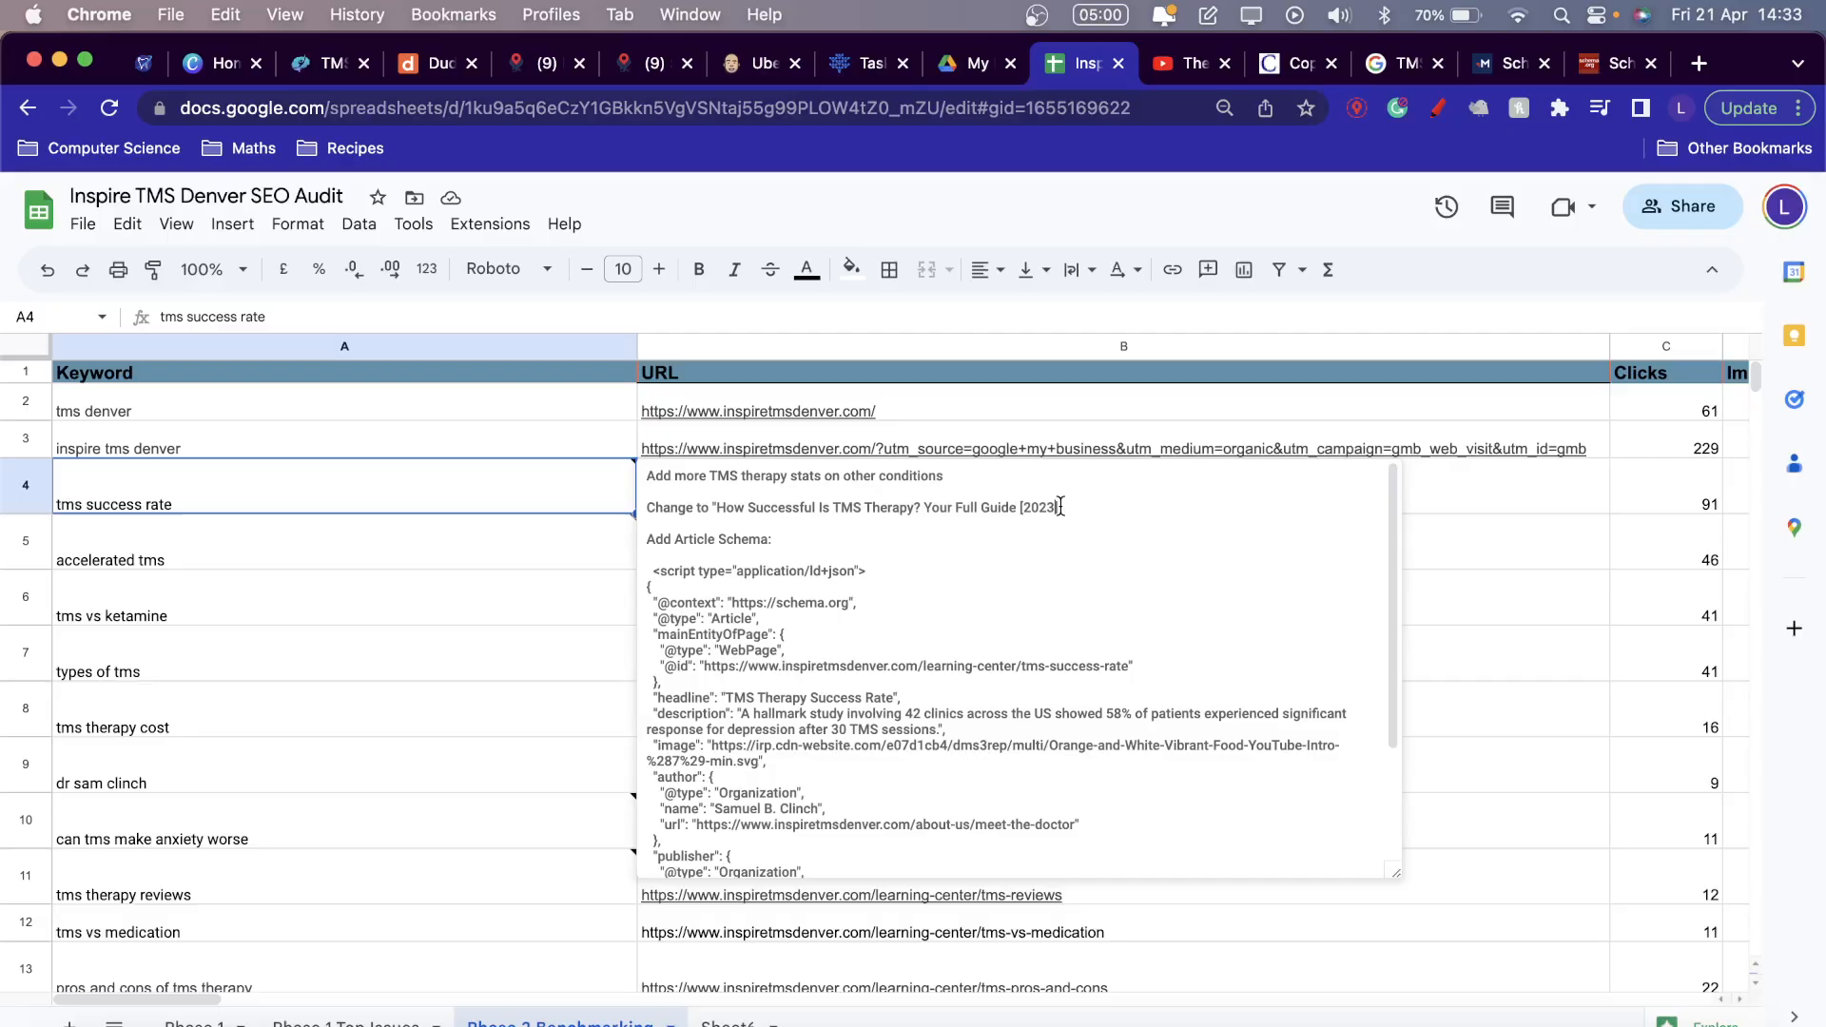
click(1543, 663)
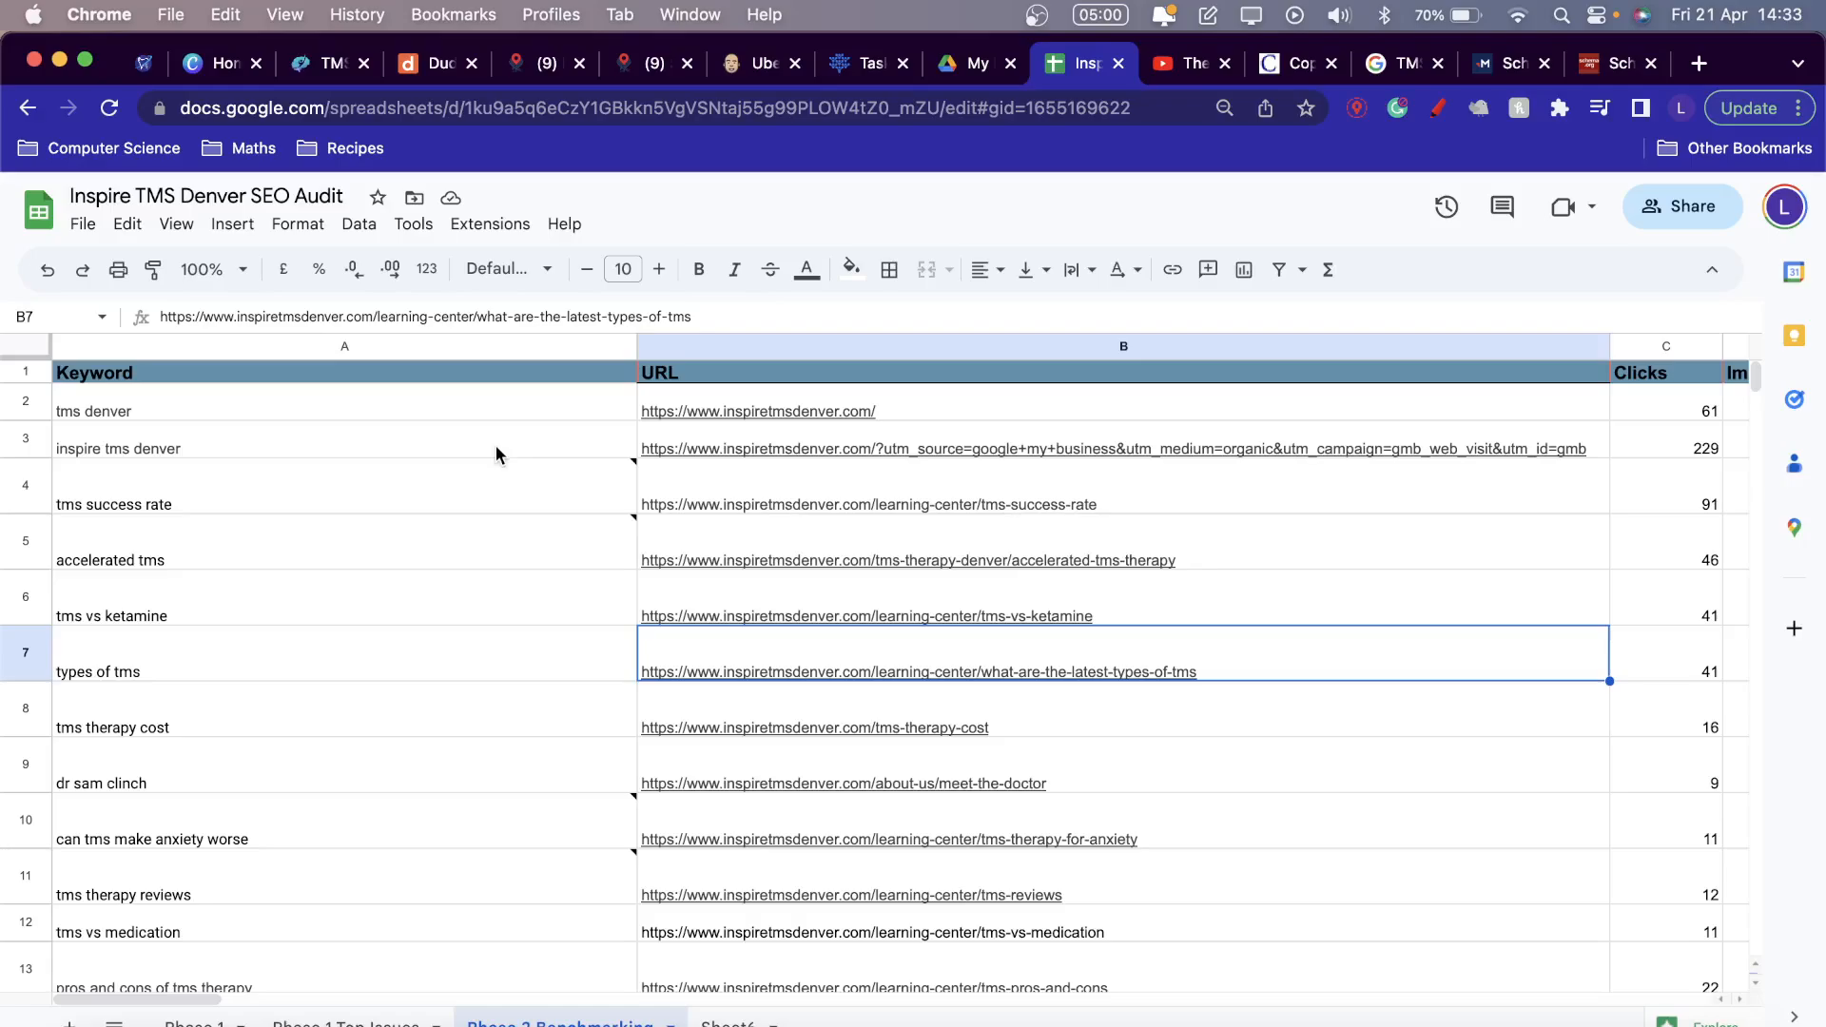
Review the audit columns from CTR and Copyscape through indexability, titles, meta descriptions and H1s.
scroll(462, 474, right, 10)
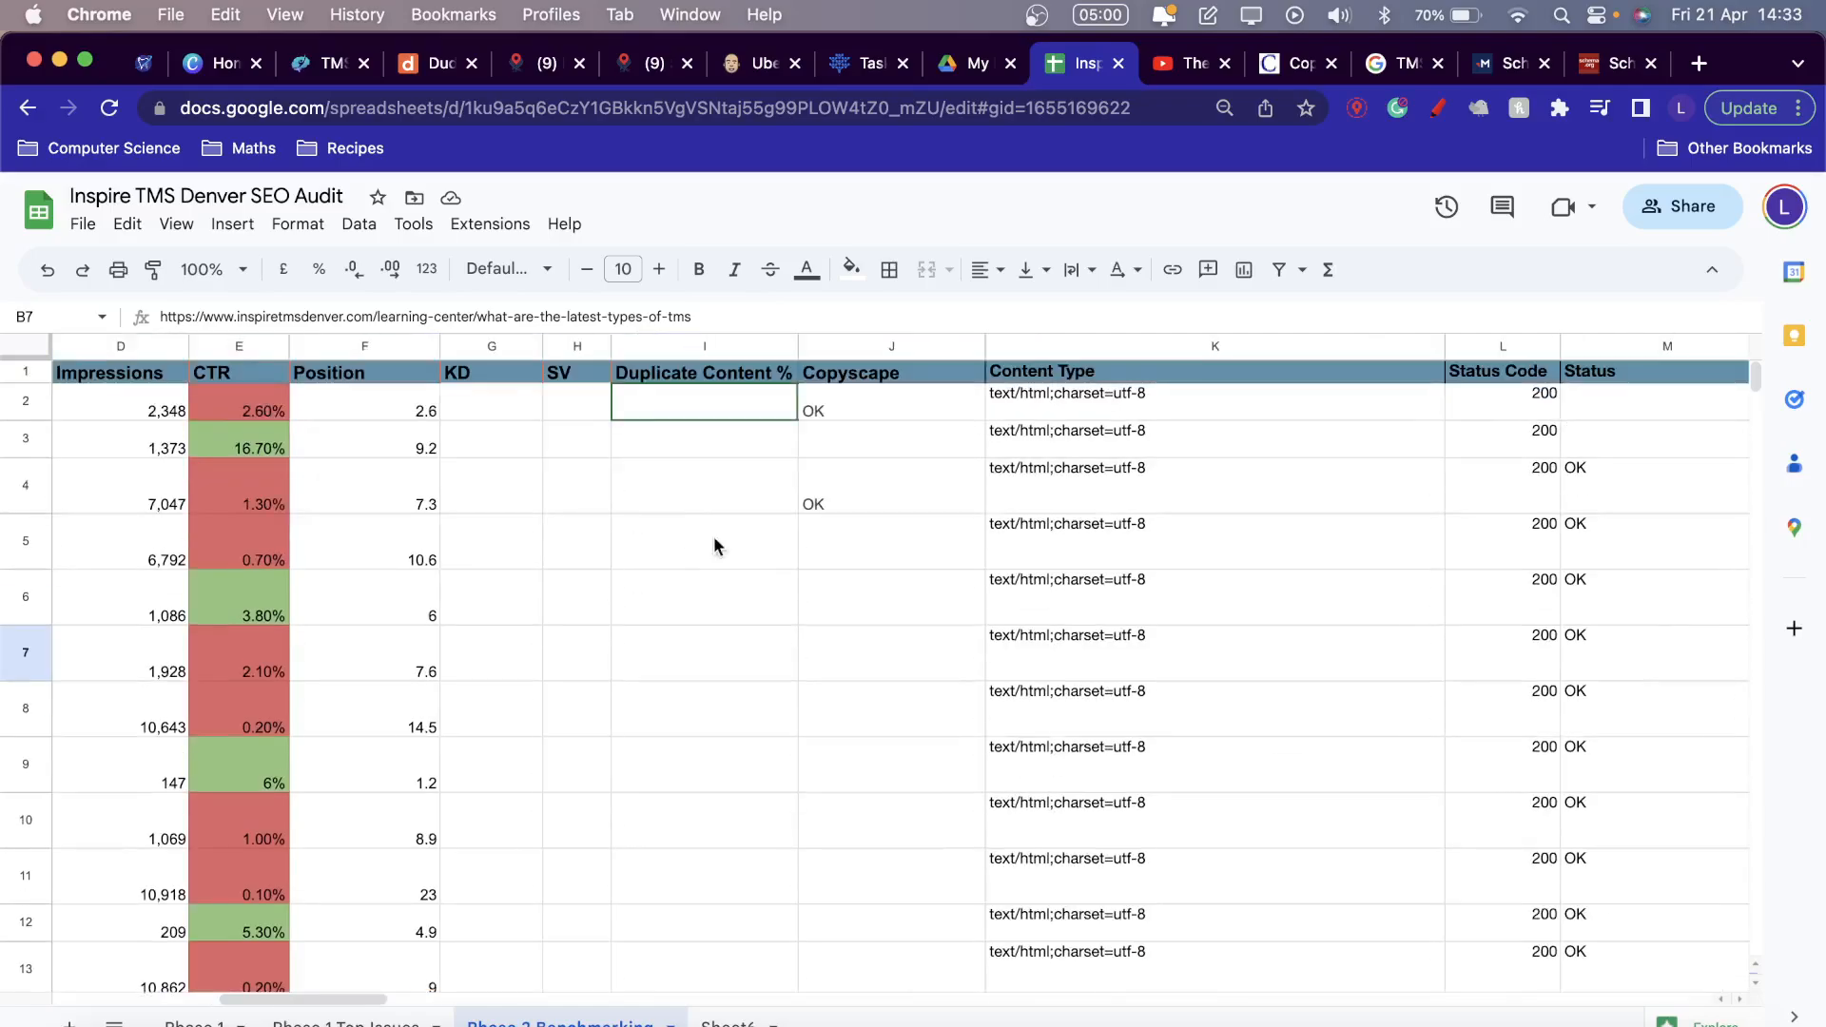
scroll(841, 526, right, 3)
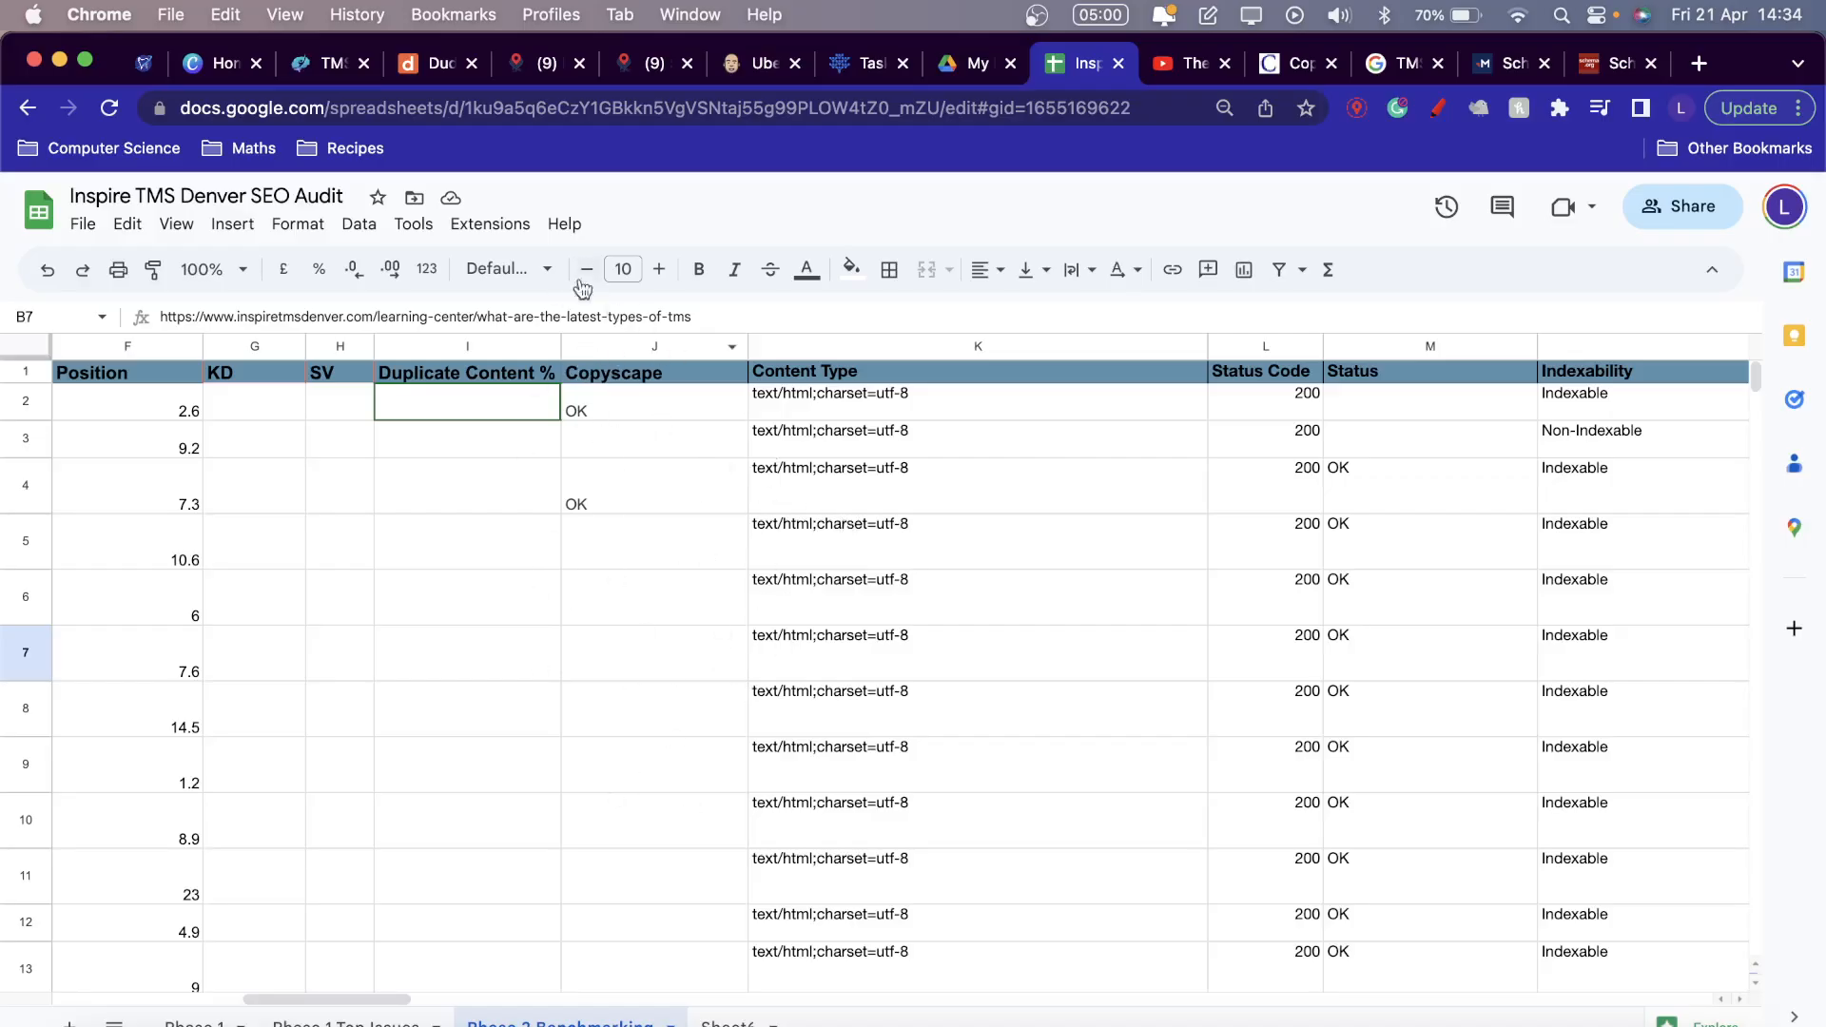
scroll(761, 862, right, 2)
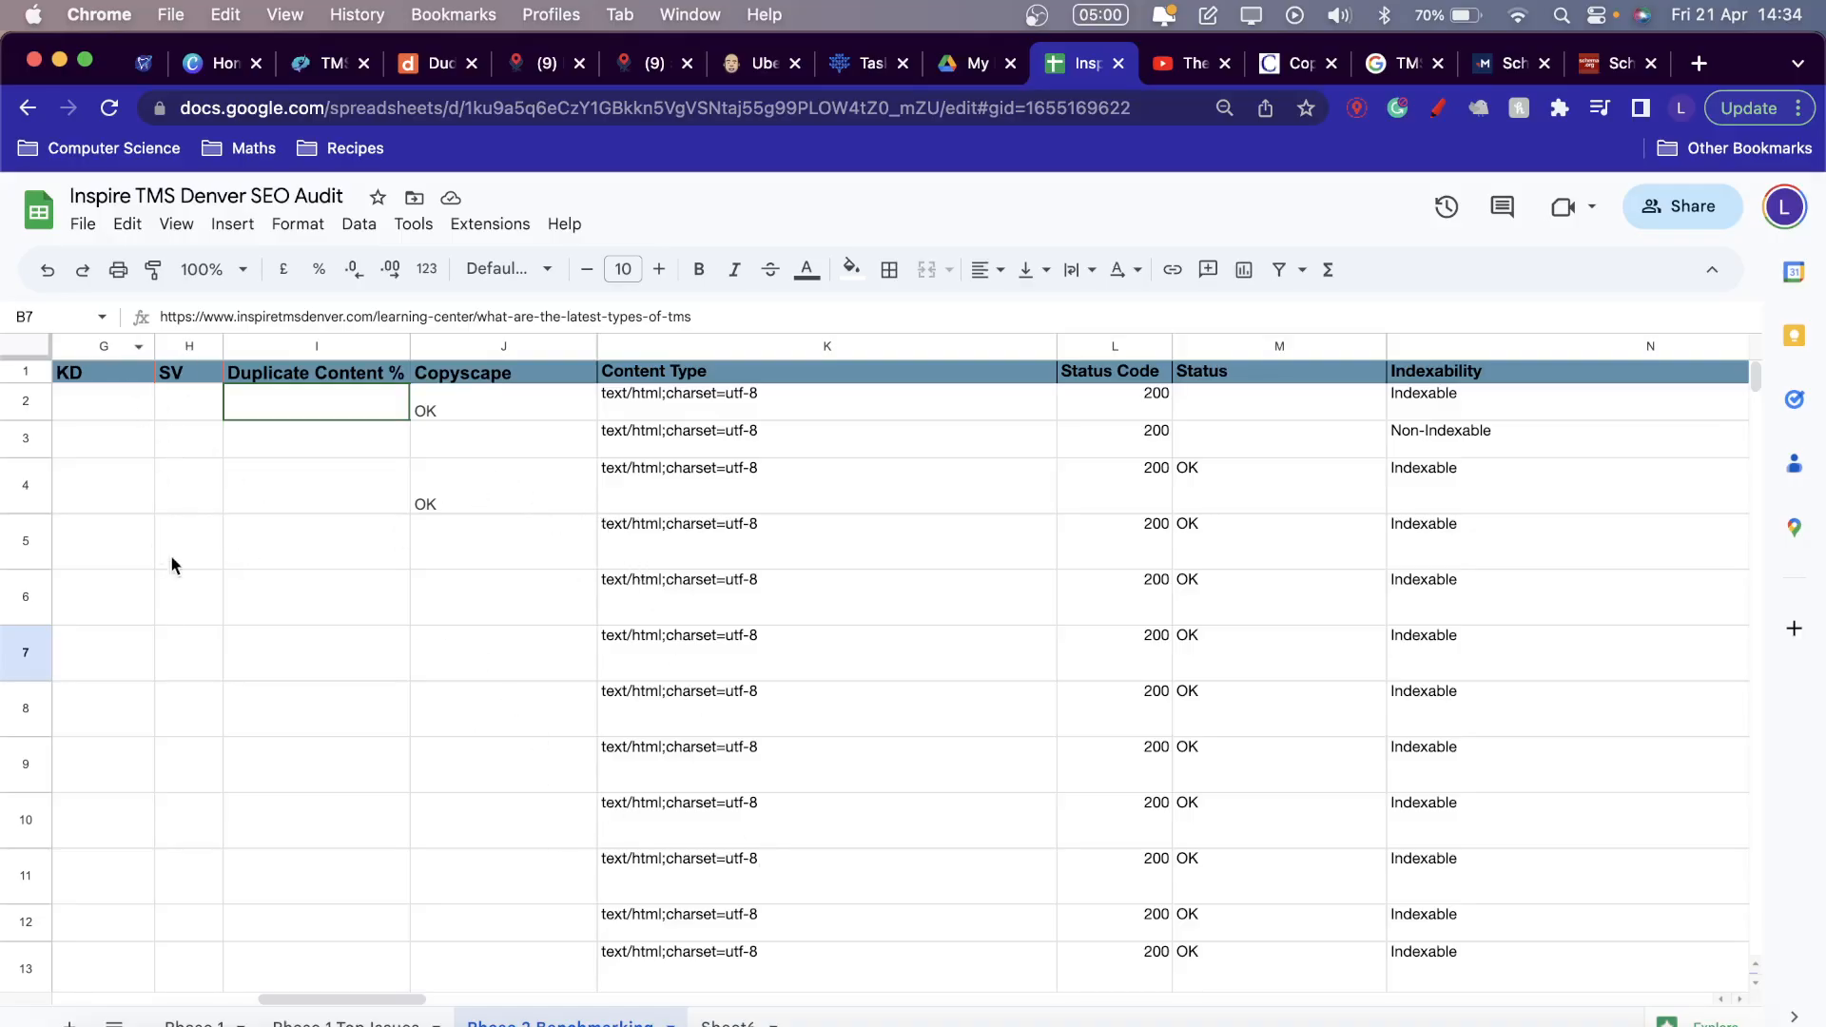
scroll(710, 637, right, 6)
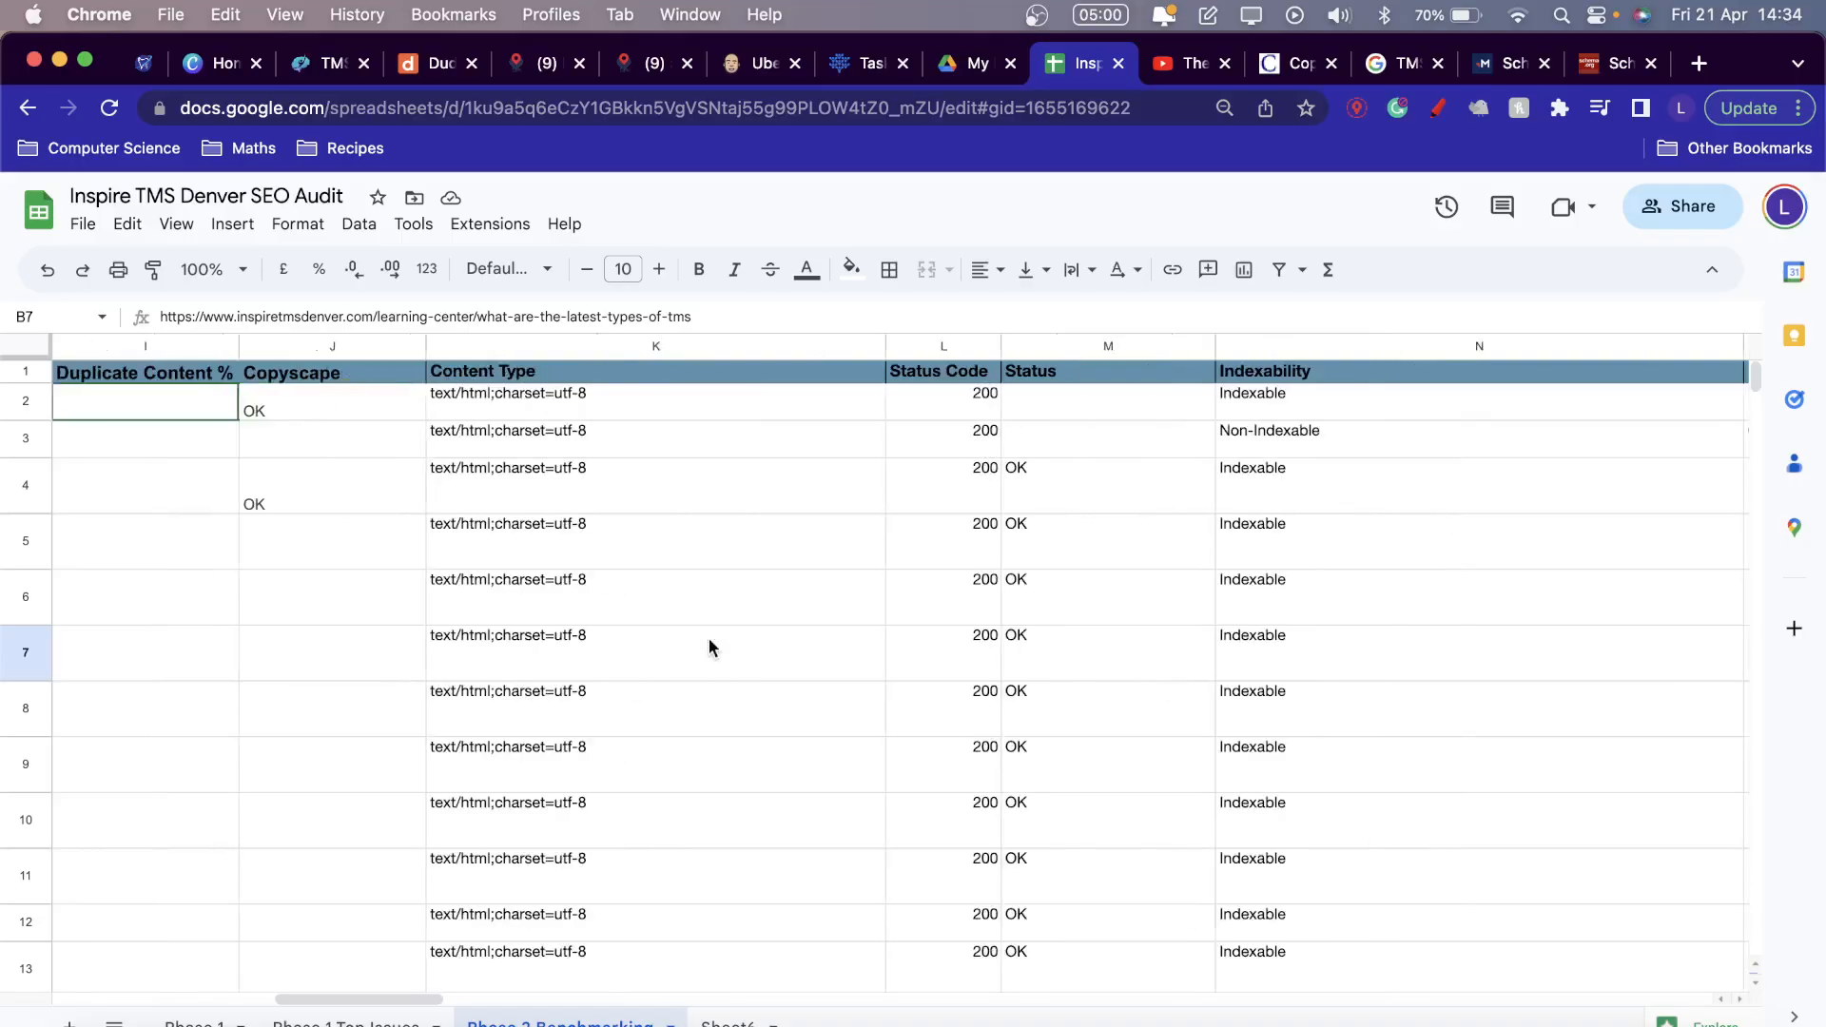
scroll(709, 638, right, 10)
scroll(709, 637, left, 4)
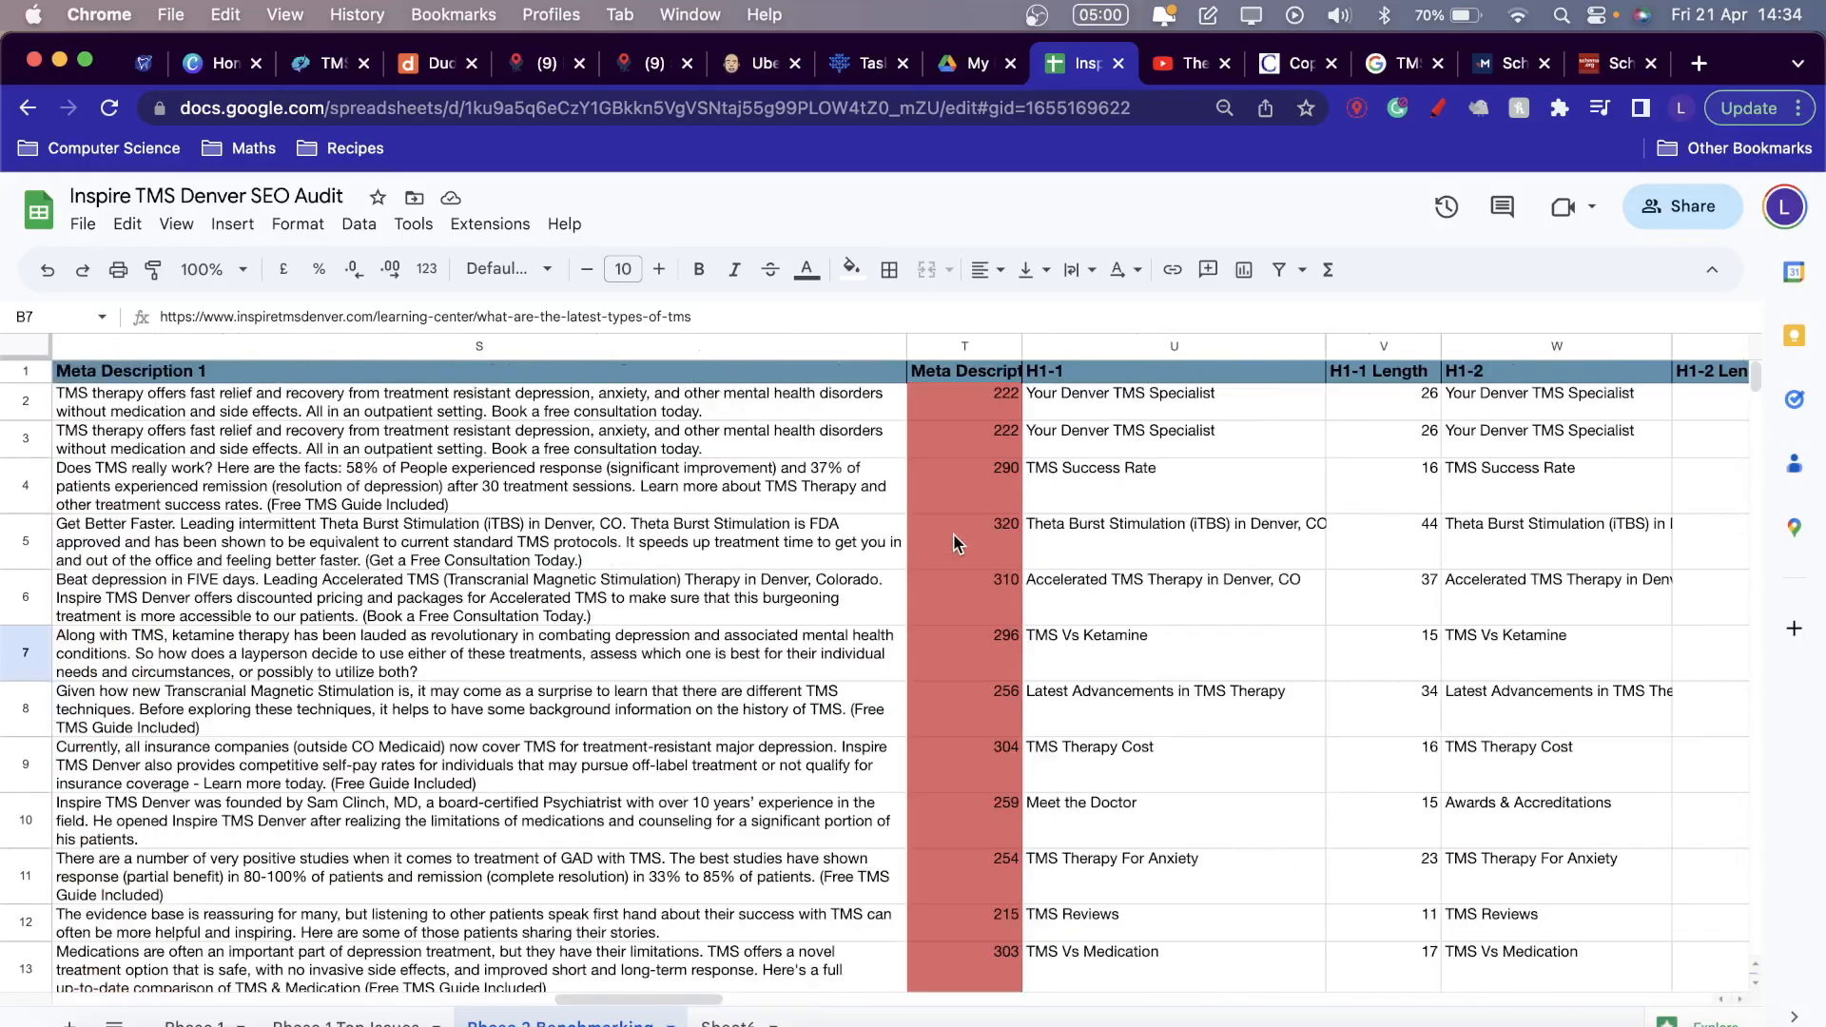
scroll(956, 542, left, 8)
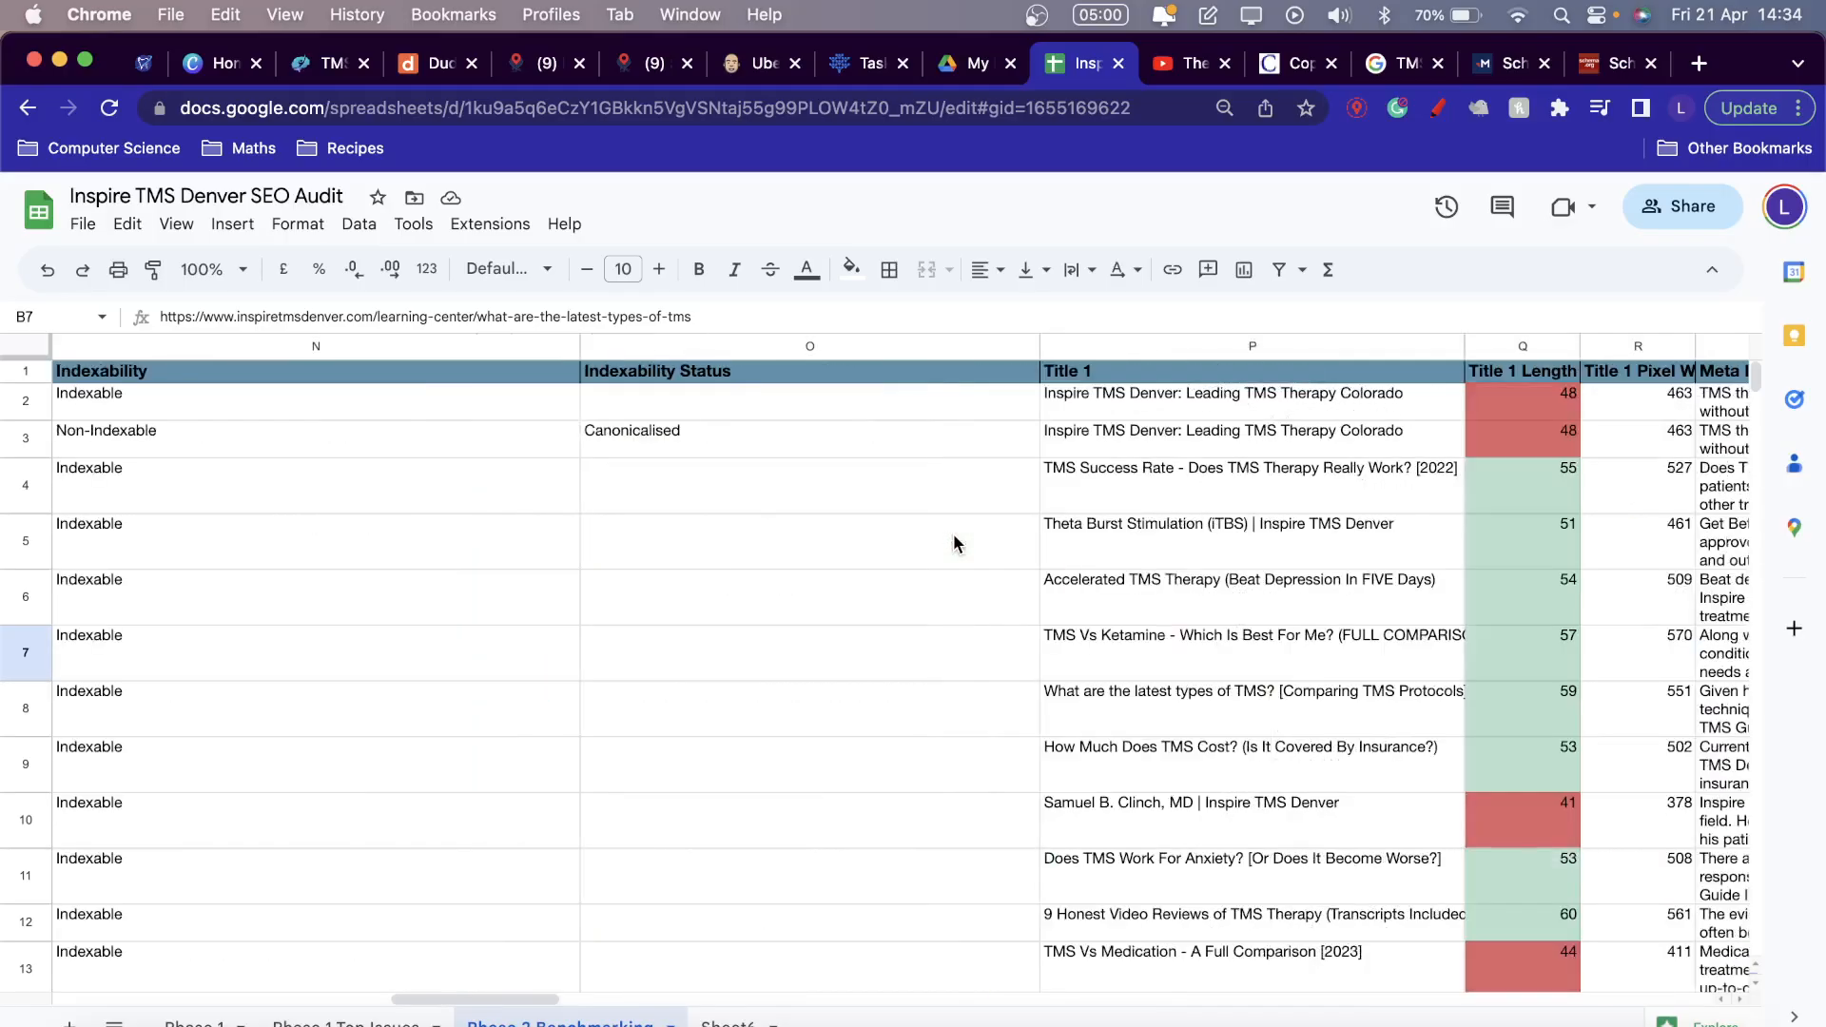
scroll(956, 543, right, 4)
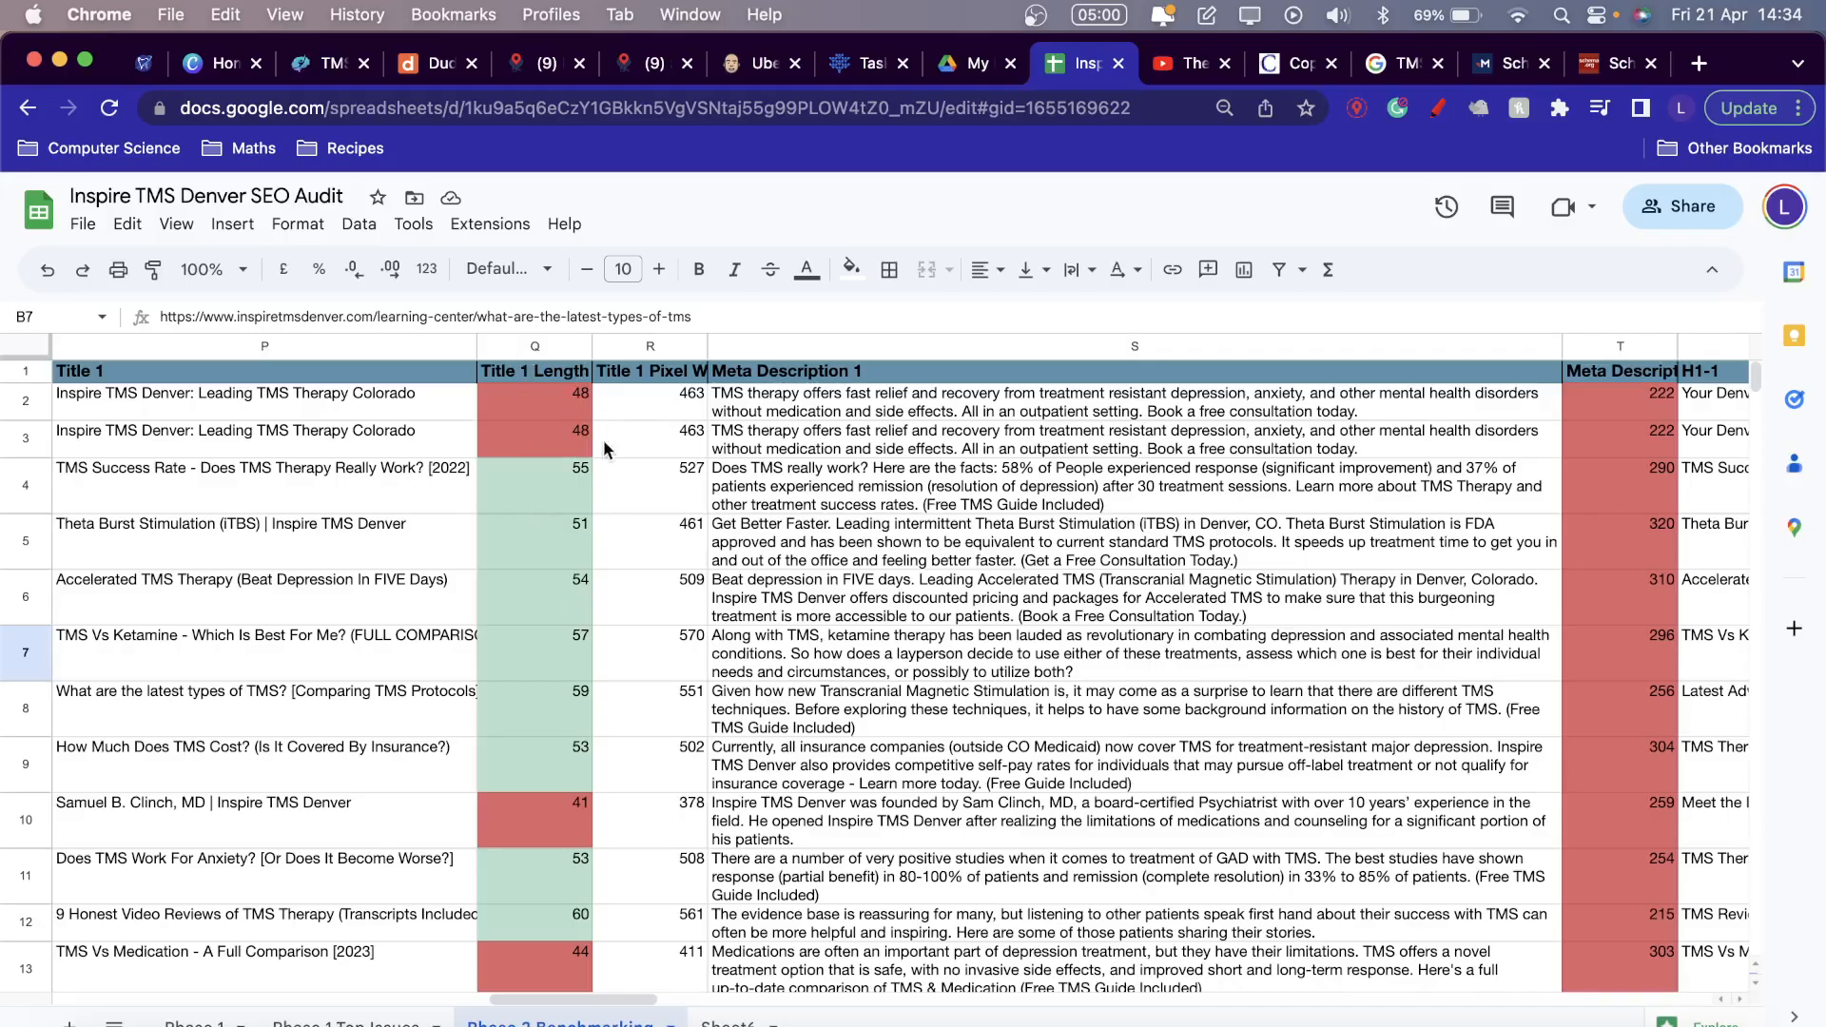
Check the tms success rate row's title length and meta description, along with the meta description length column.
click(539, 480)
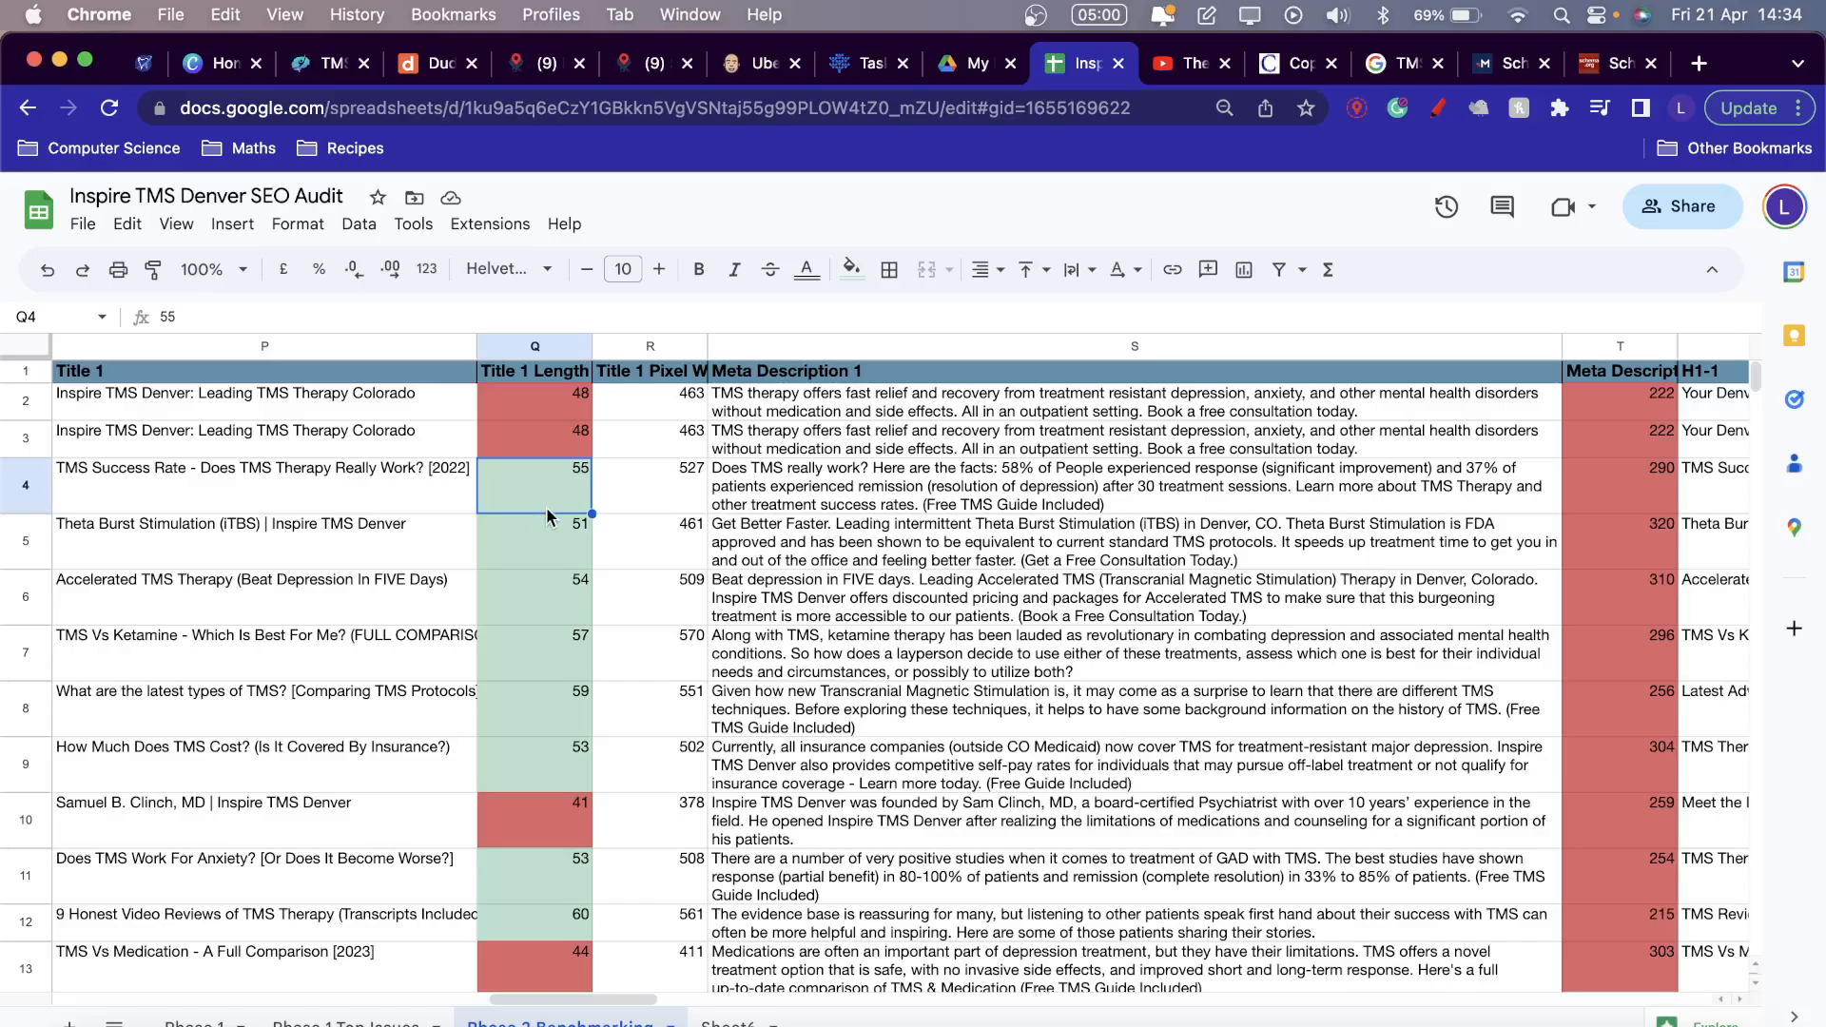
click(1617, 347)
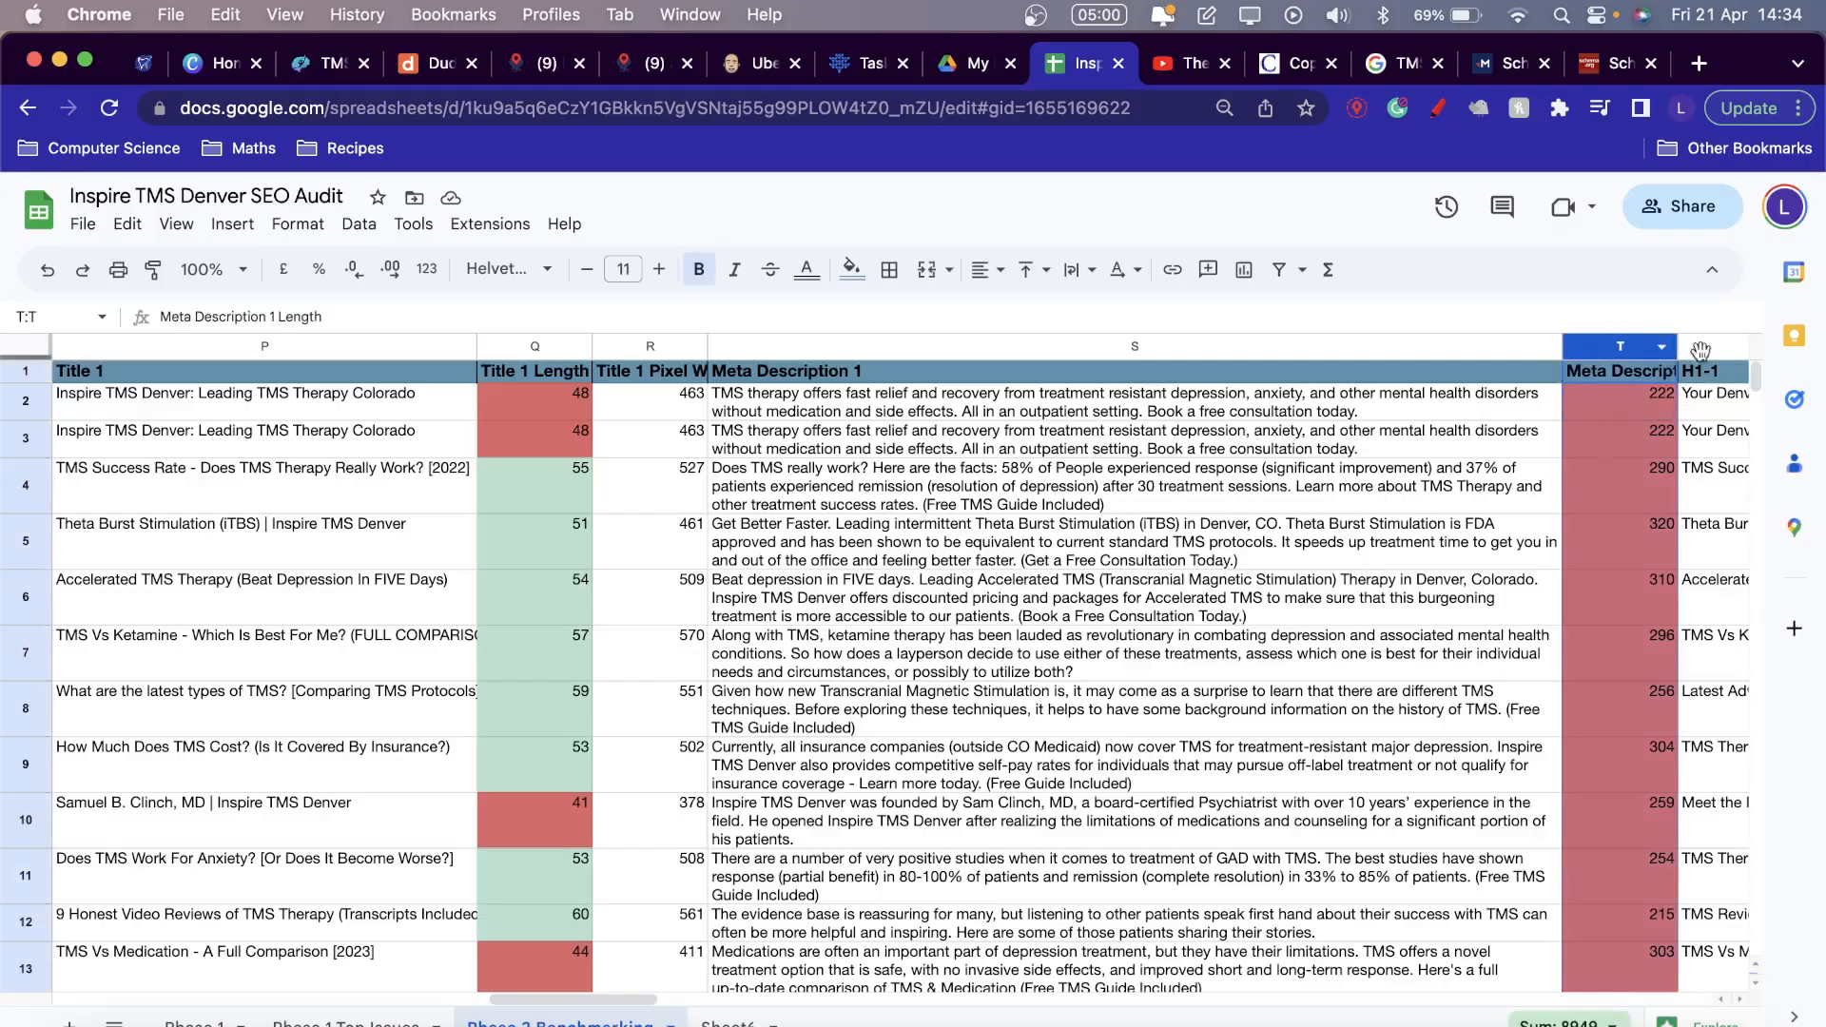
click(1406, 609)
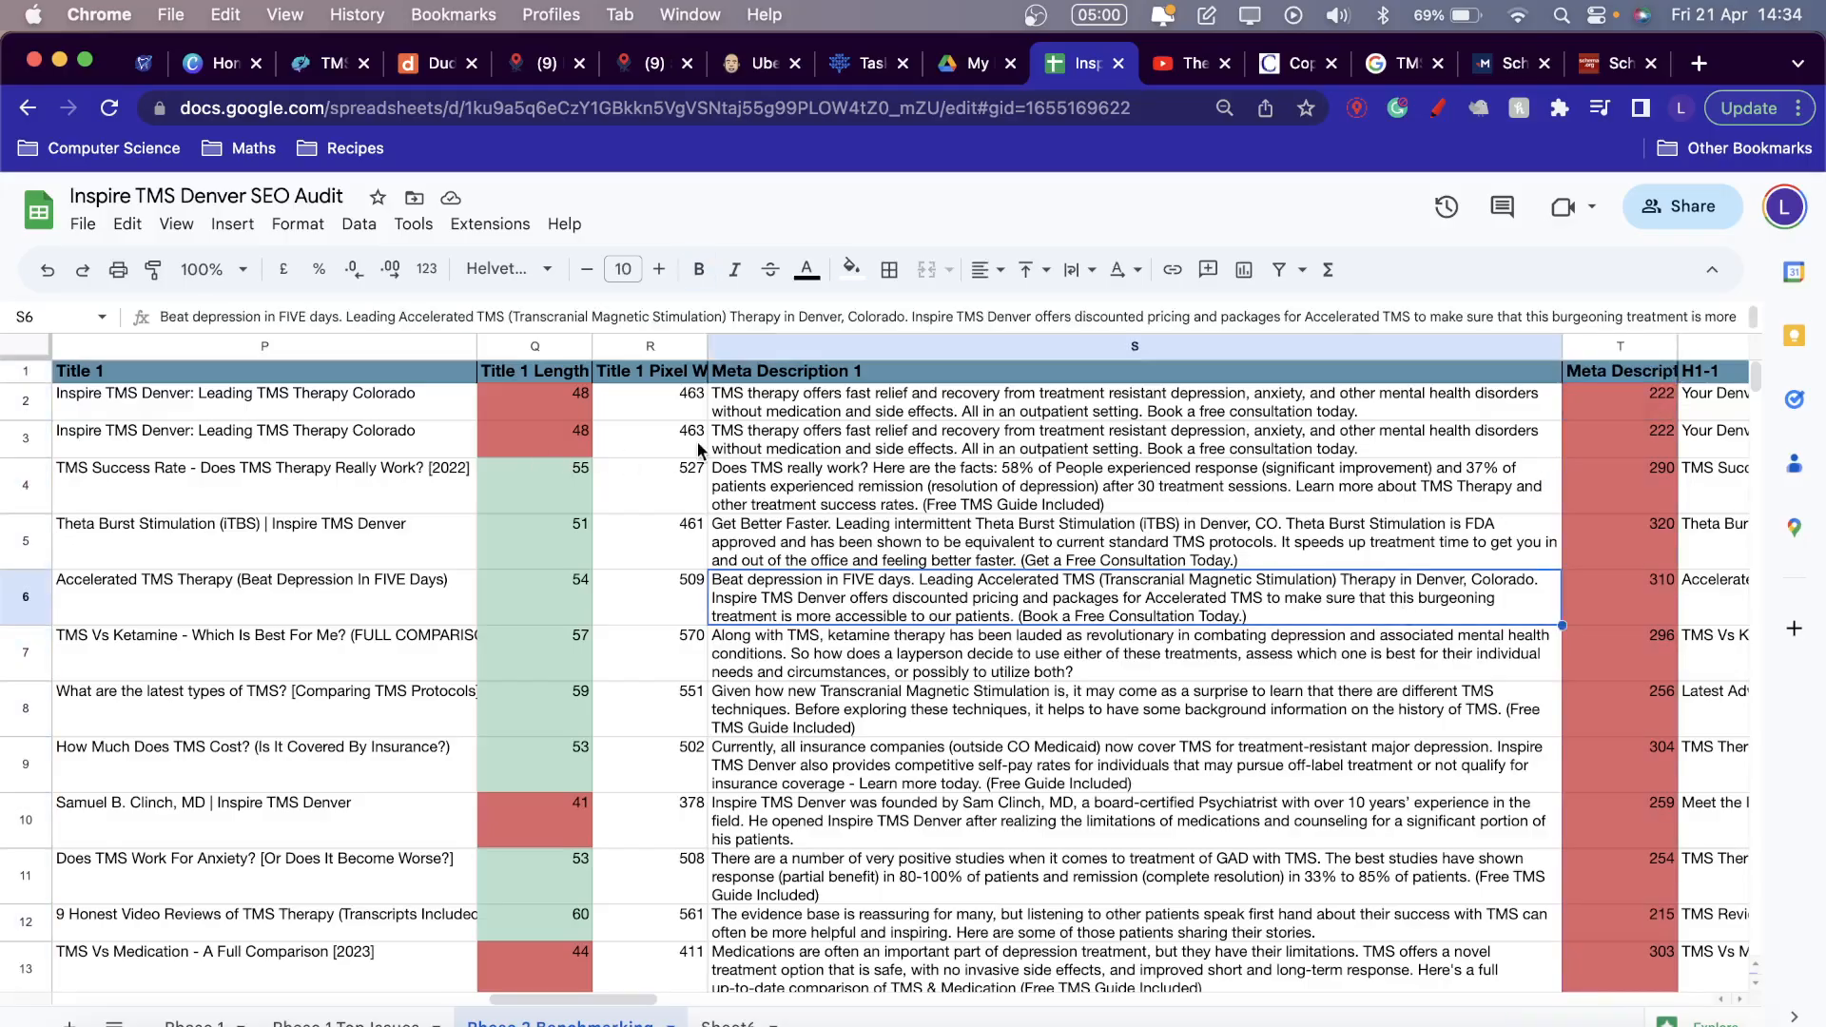
click(856, 480)
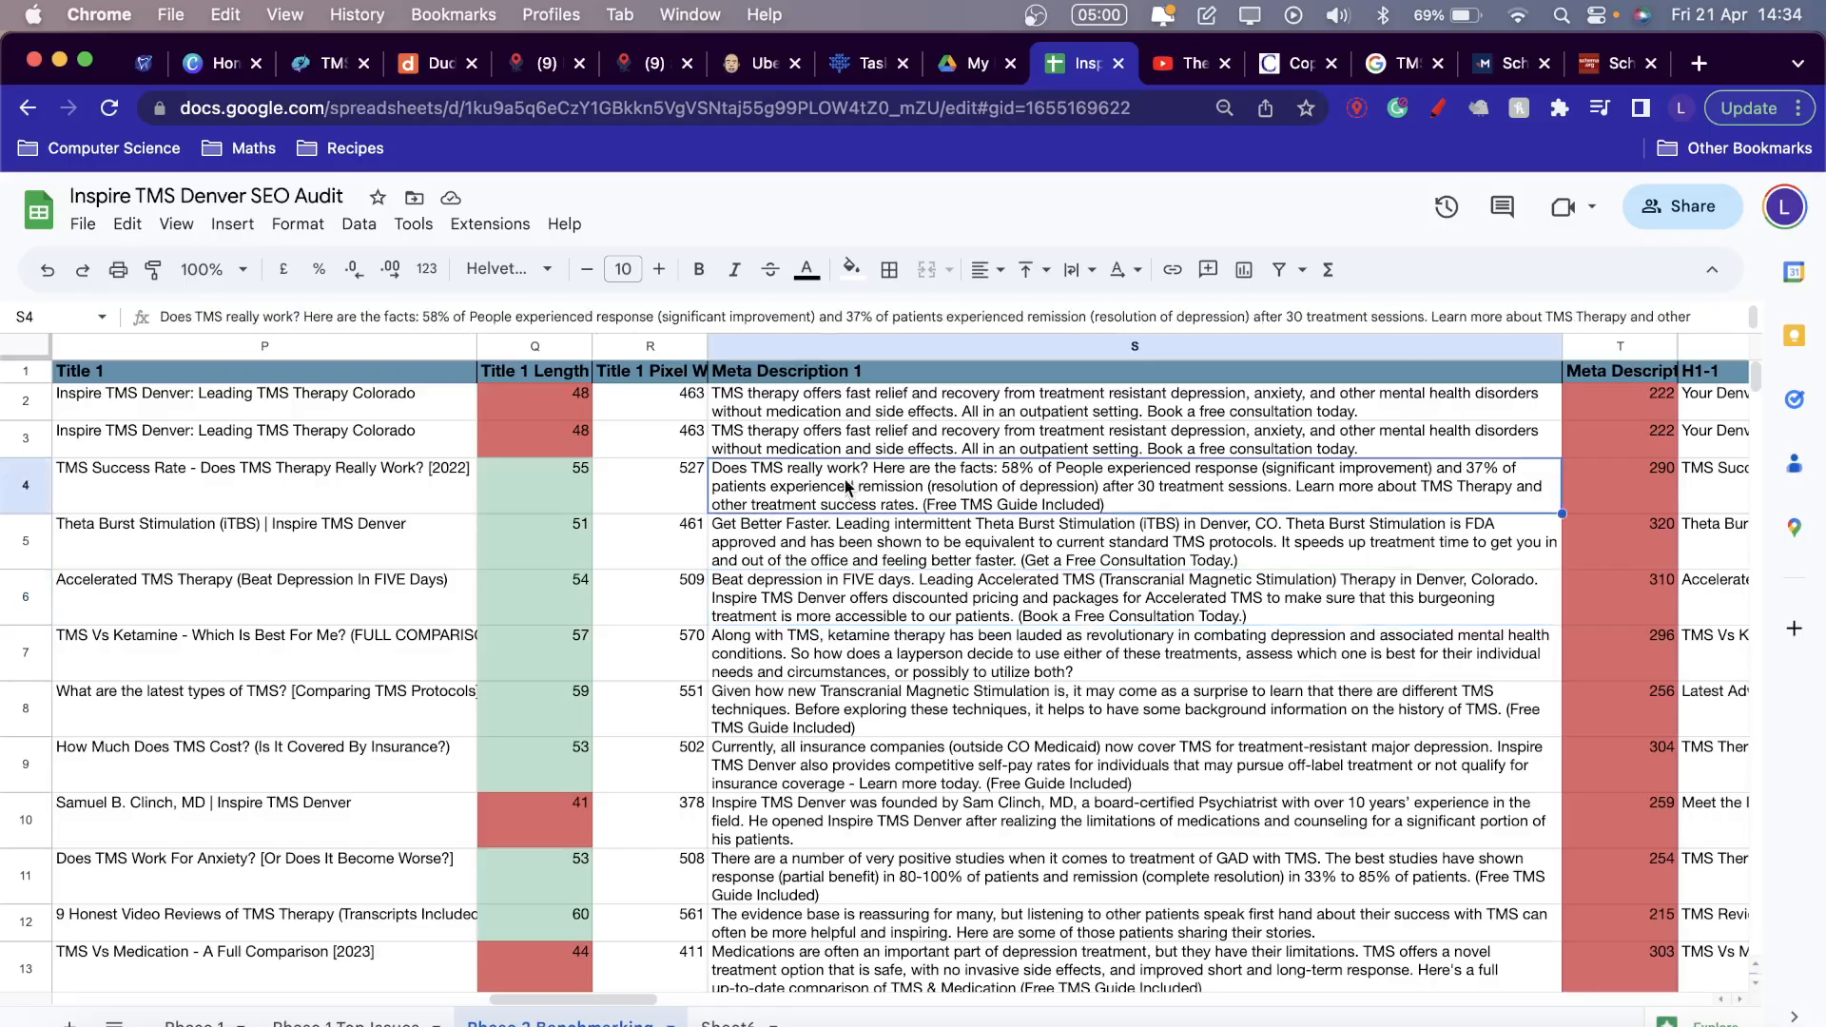
click(249, 491)
click(773, 477)
scroll(865, 580, left, 15)
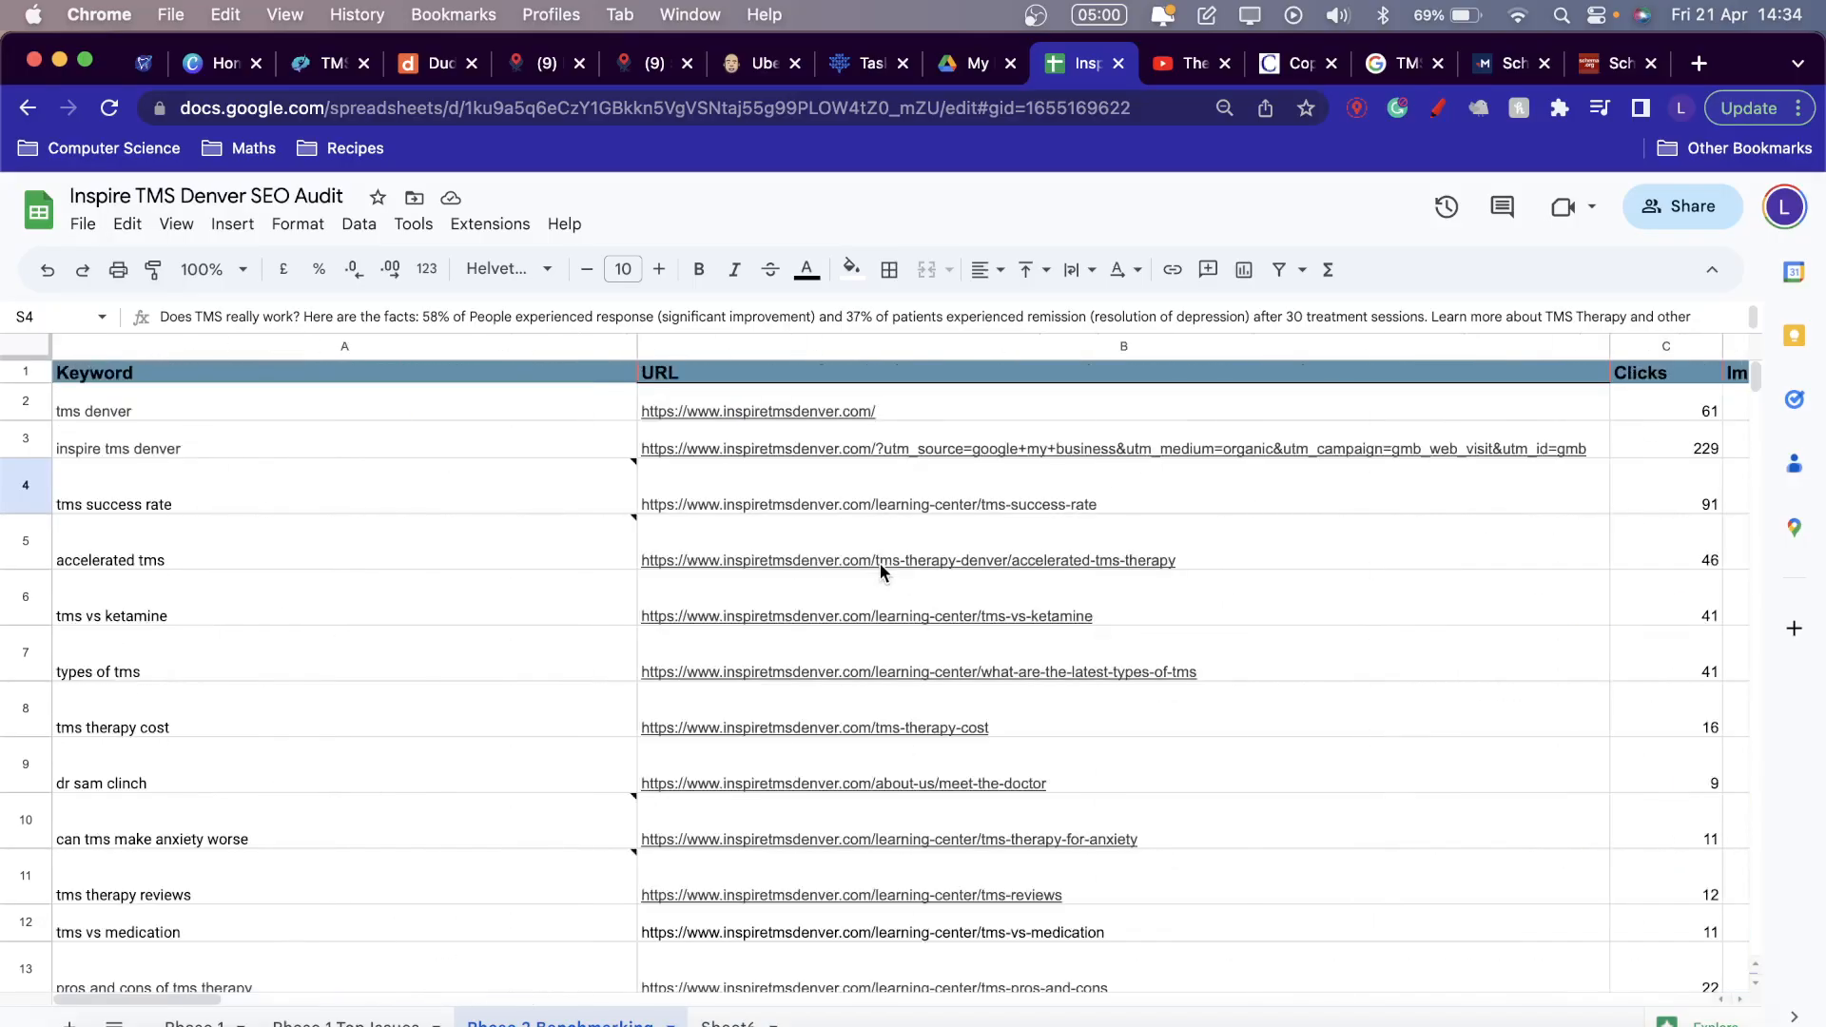
Read the tms success rate keyword's note again, including its Article schema recommendation.
click(460, 472)
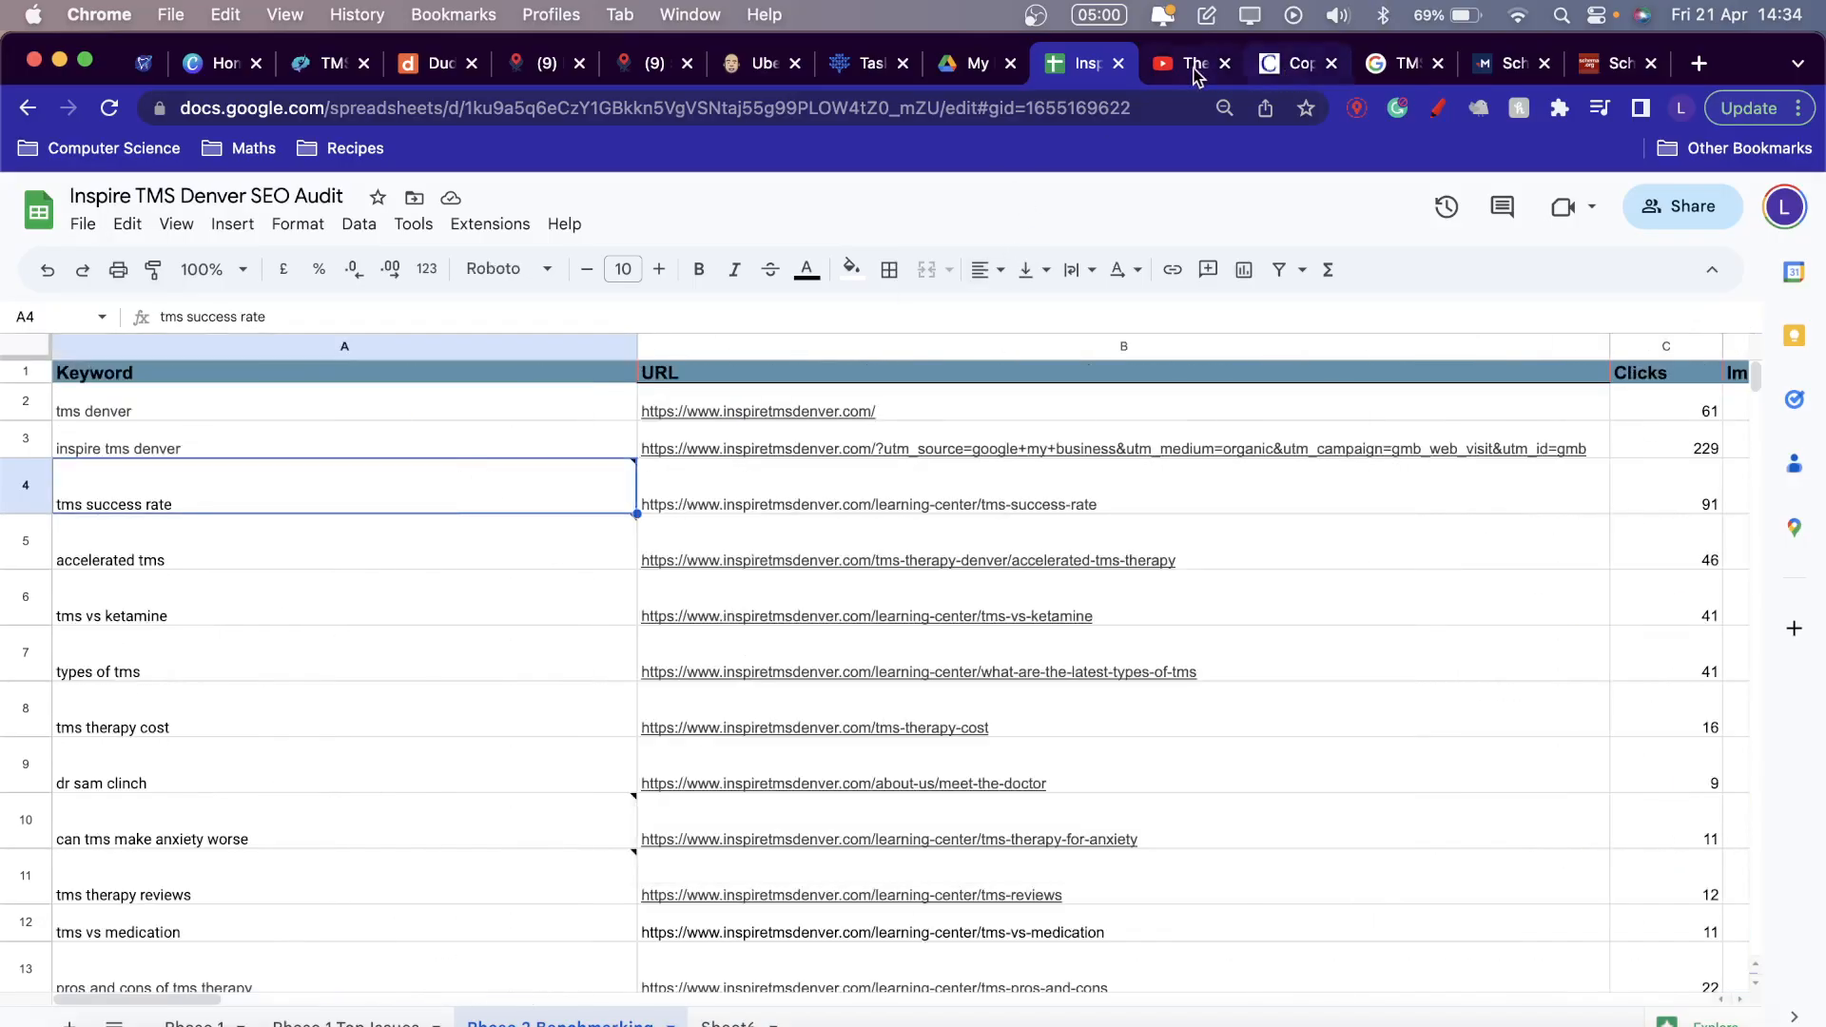
mouse_move(535, 490)
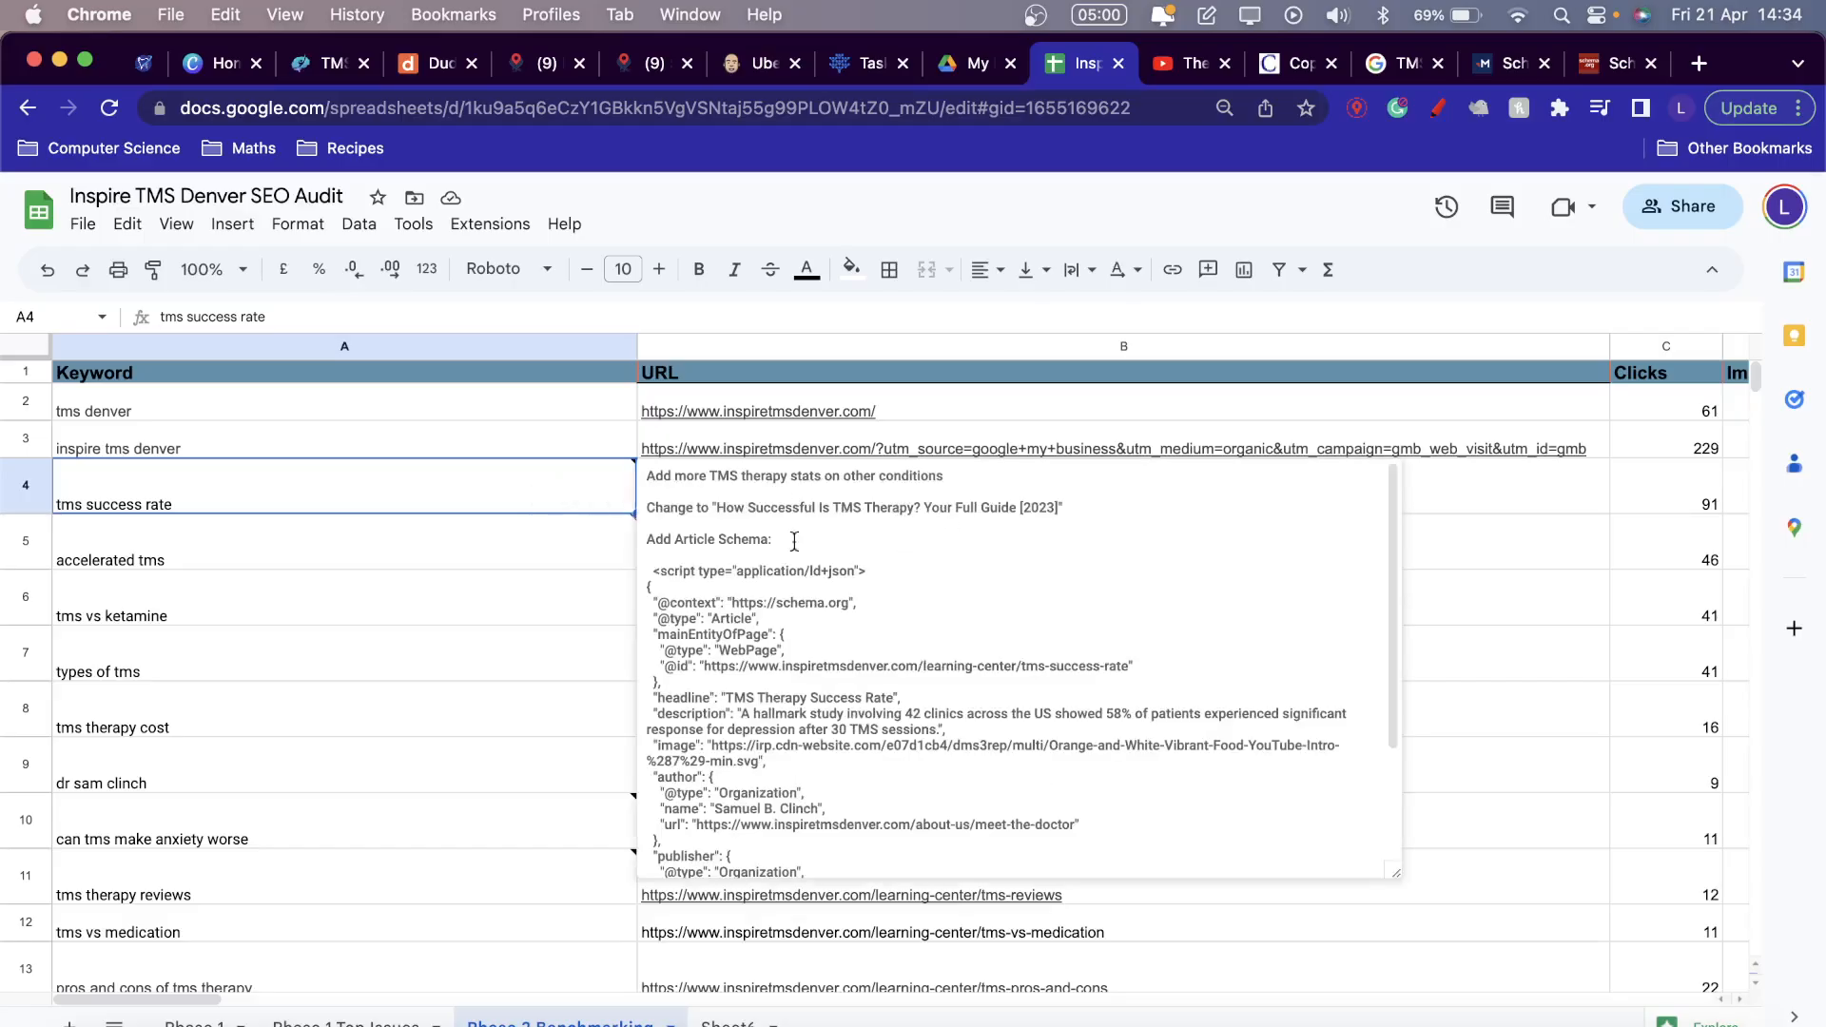
scroll(733, 608, down, 5)
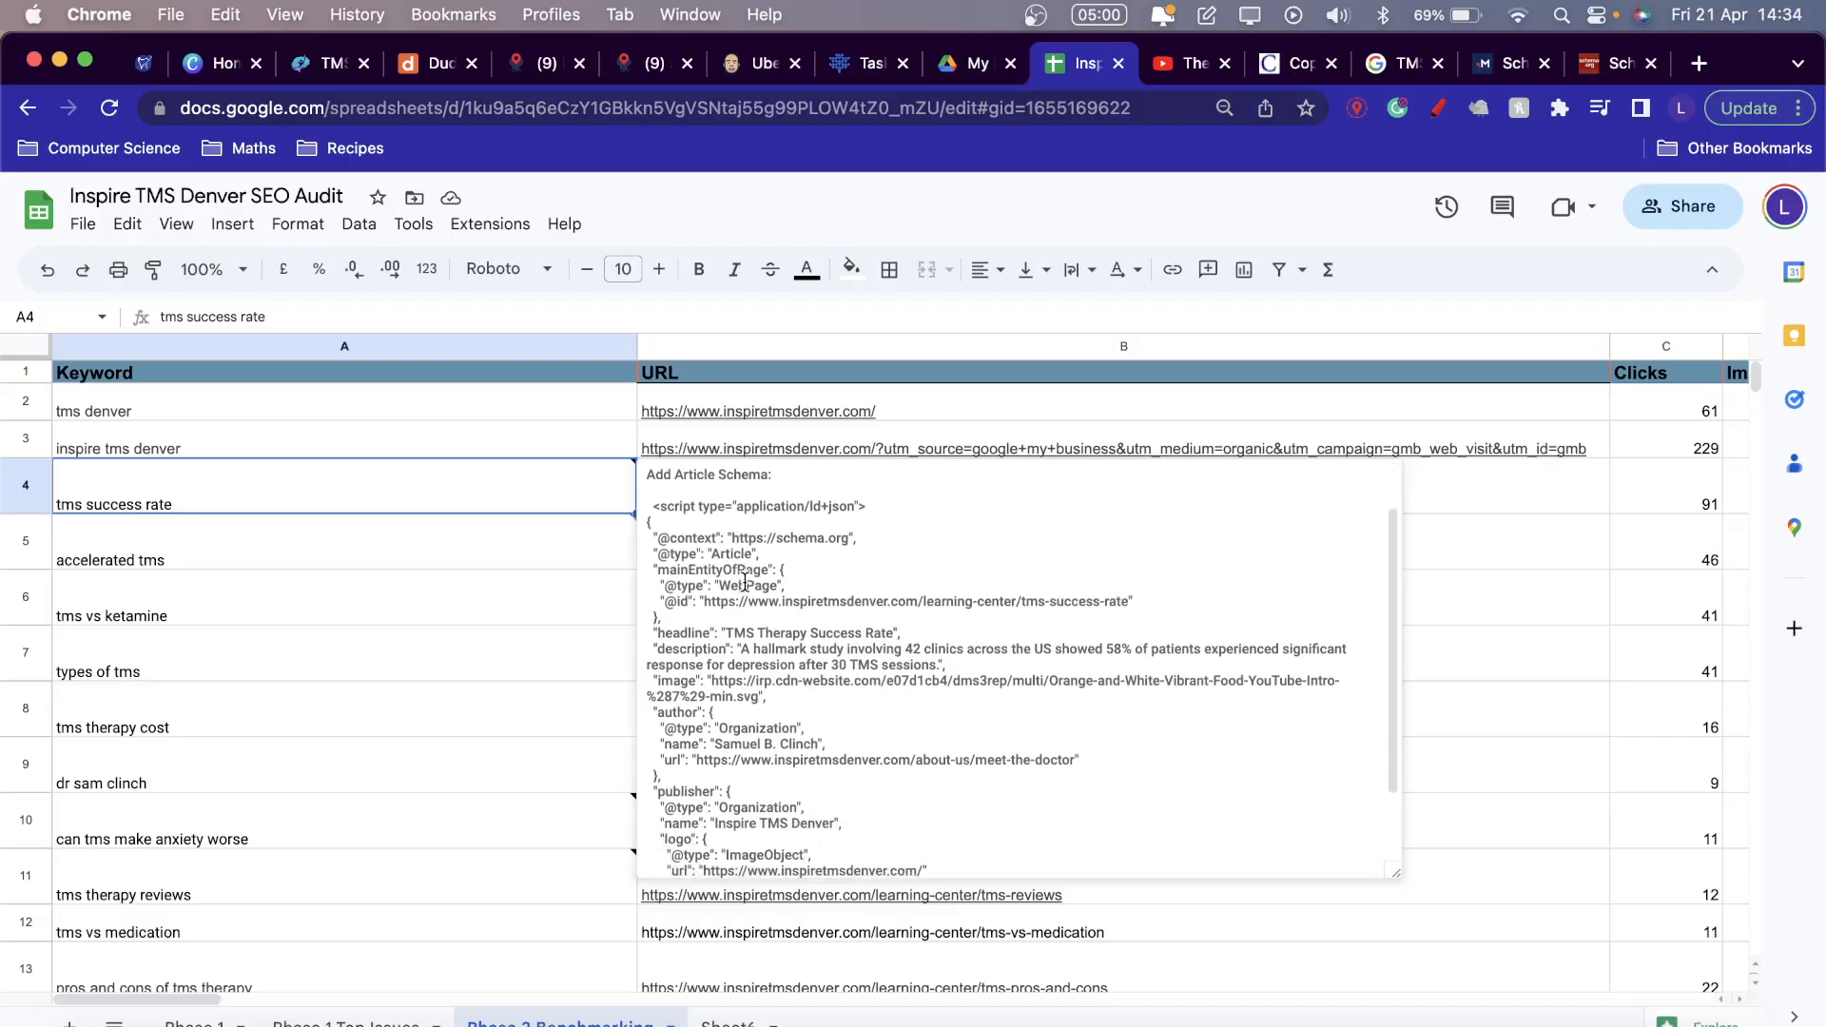
scroll(745, 582, up, 5)
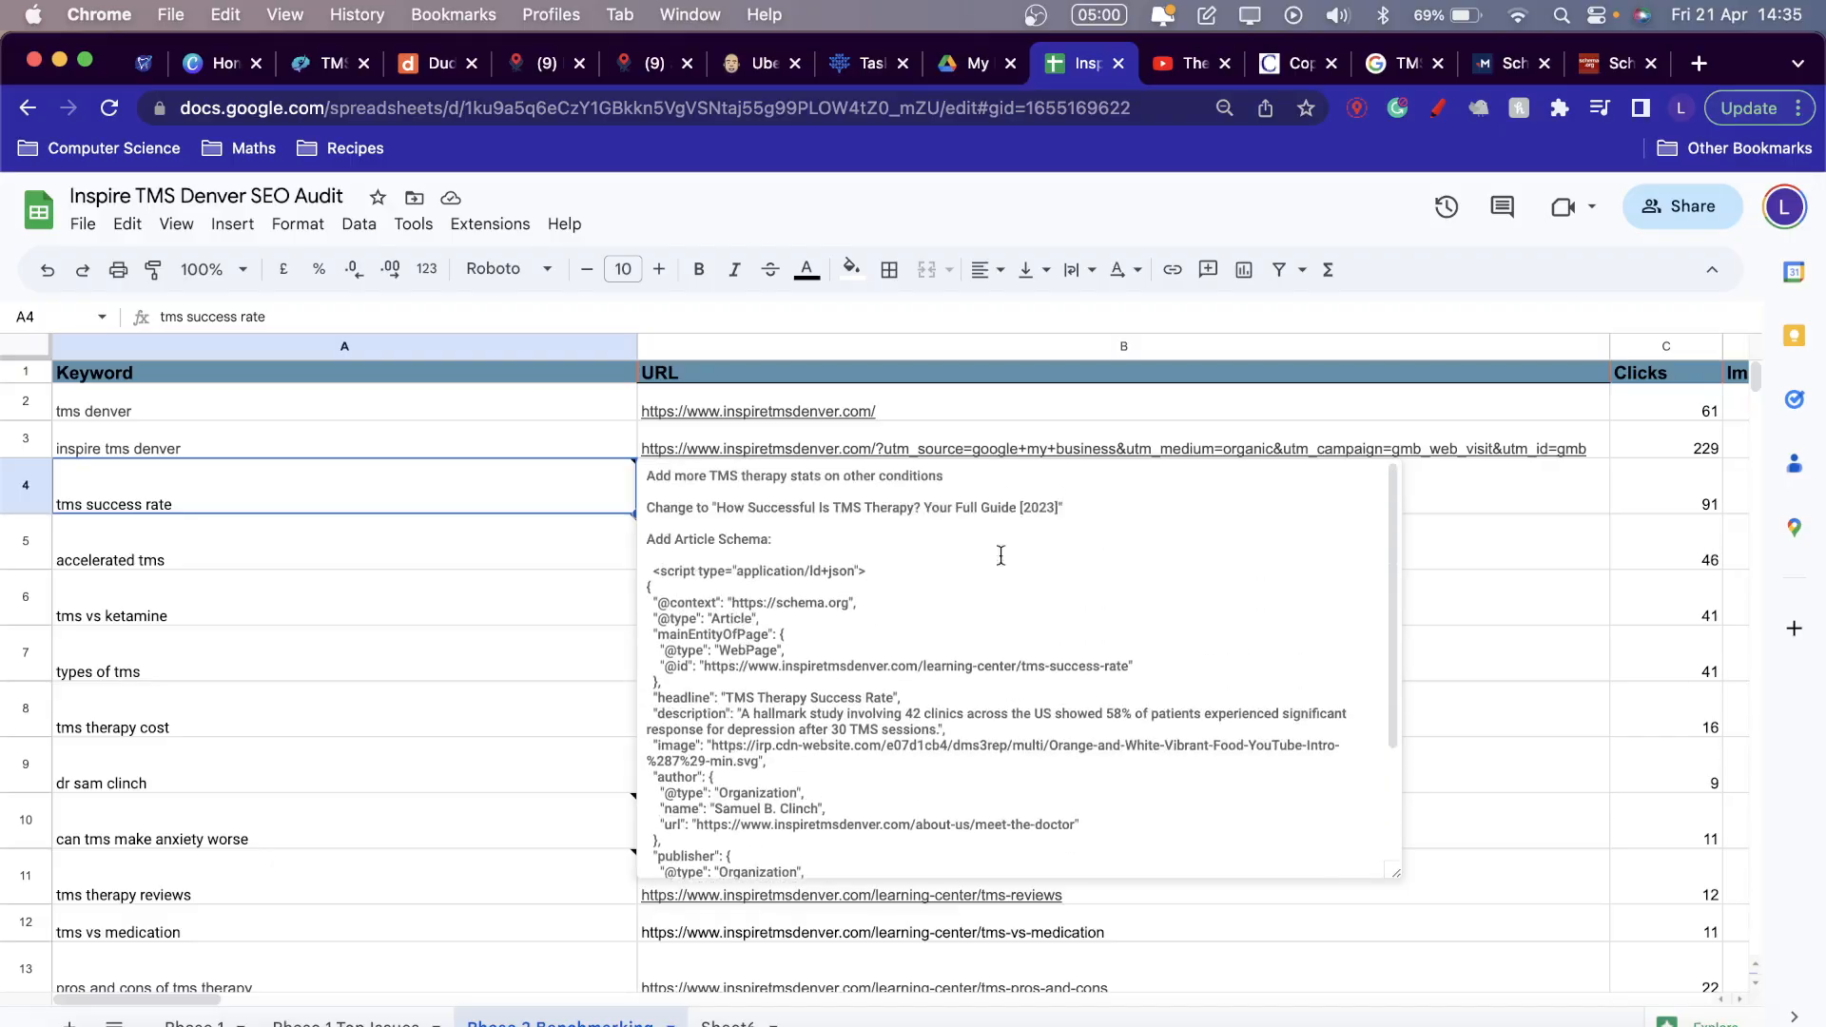
mouse_move(929, 504)
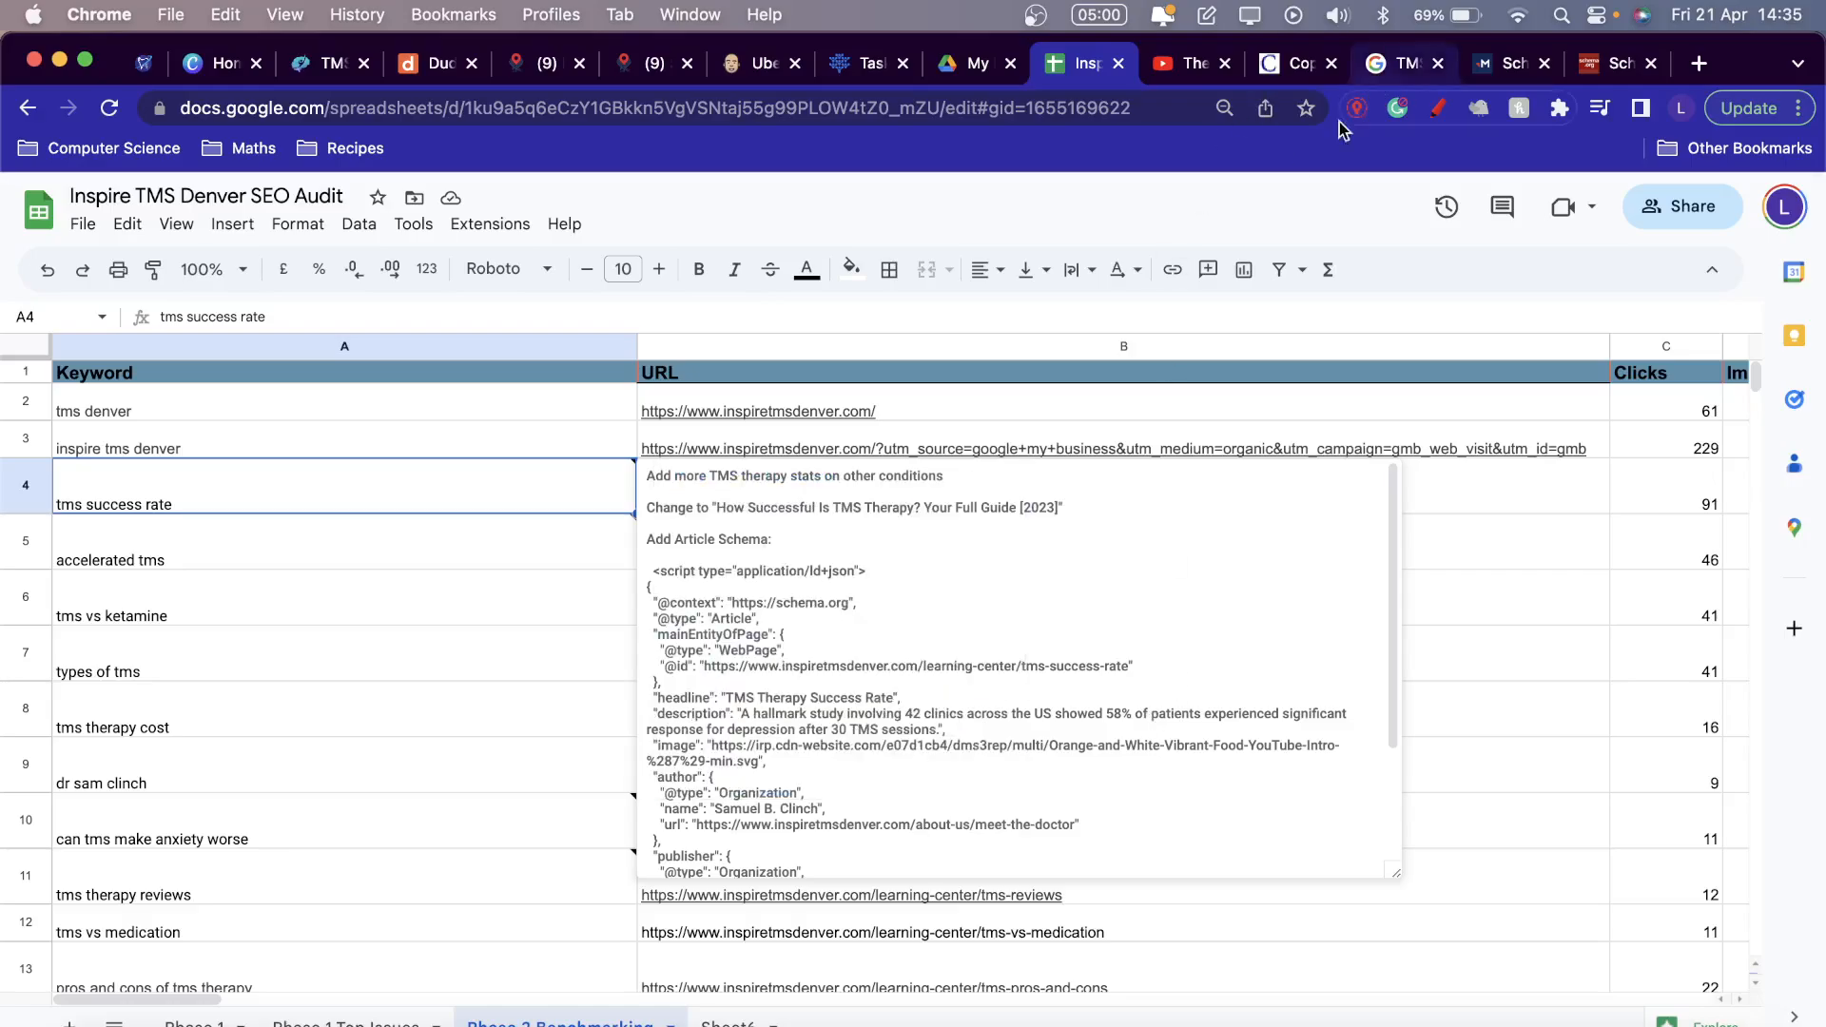
Switch to the Google results for TMS Success Rate and examine the Inspire TMS Denver listing and the related searches.
click(1403, 63)
scroll(858, 579, down, 5)
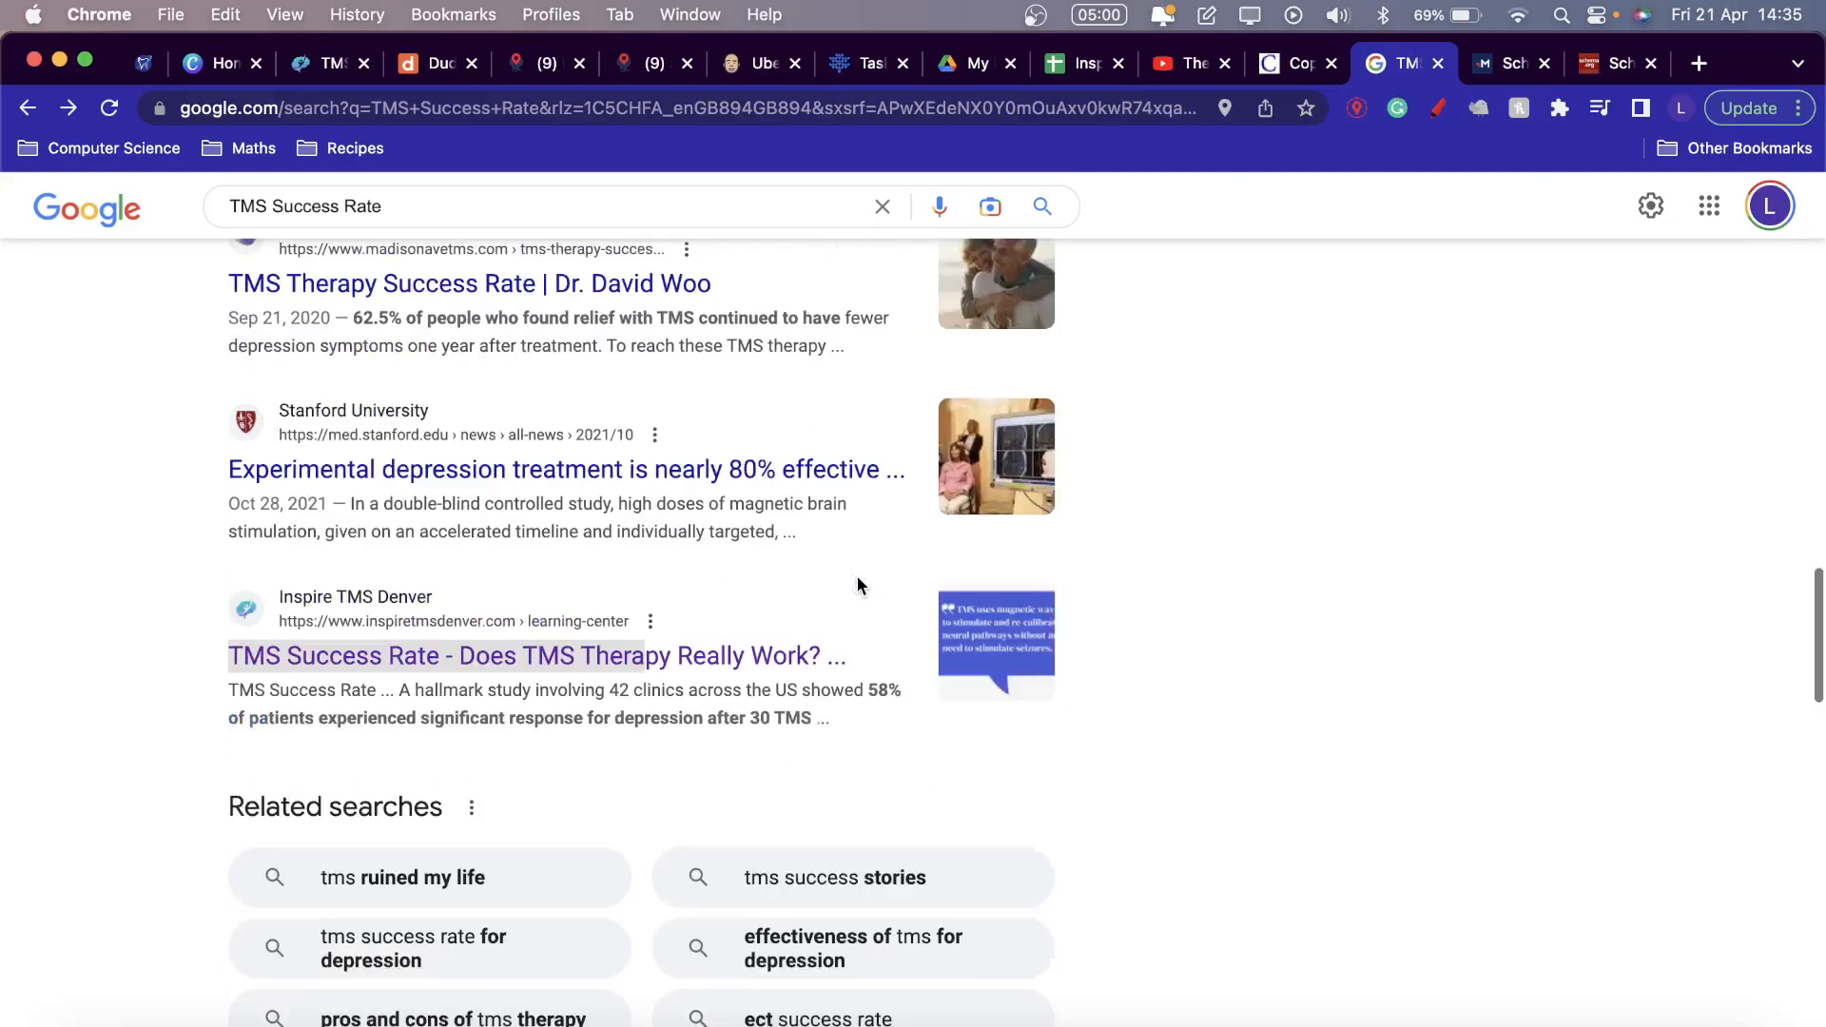
scroll(858, 585, down, 3)
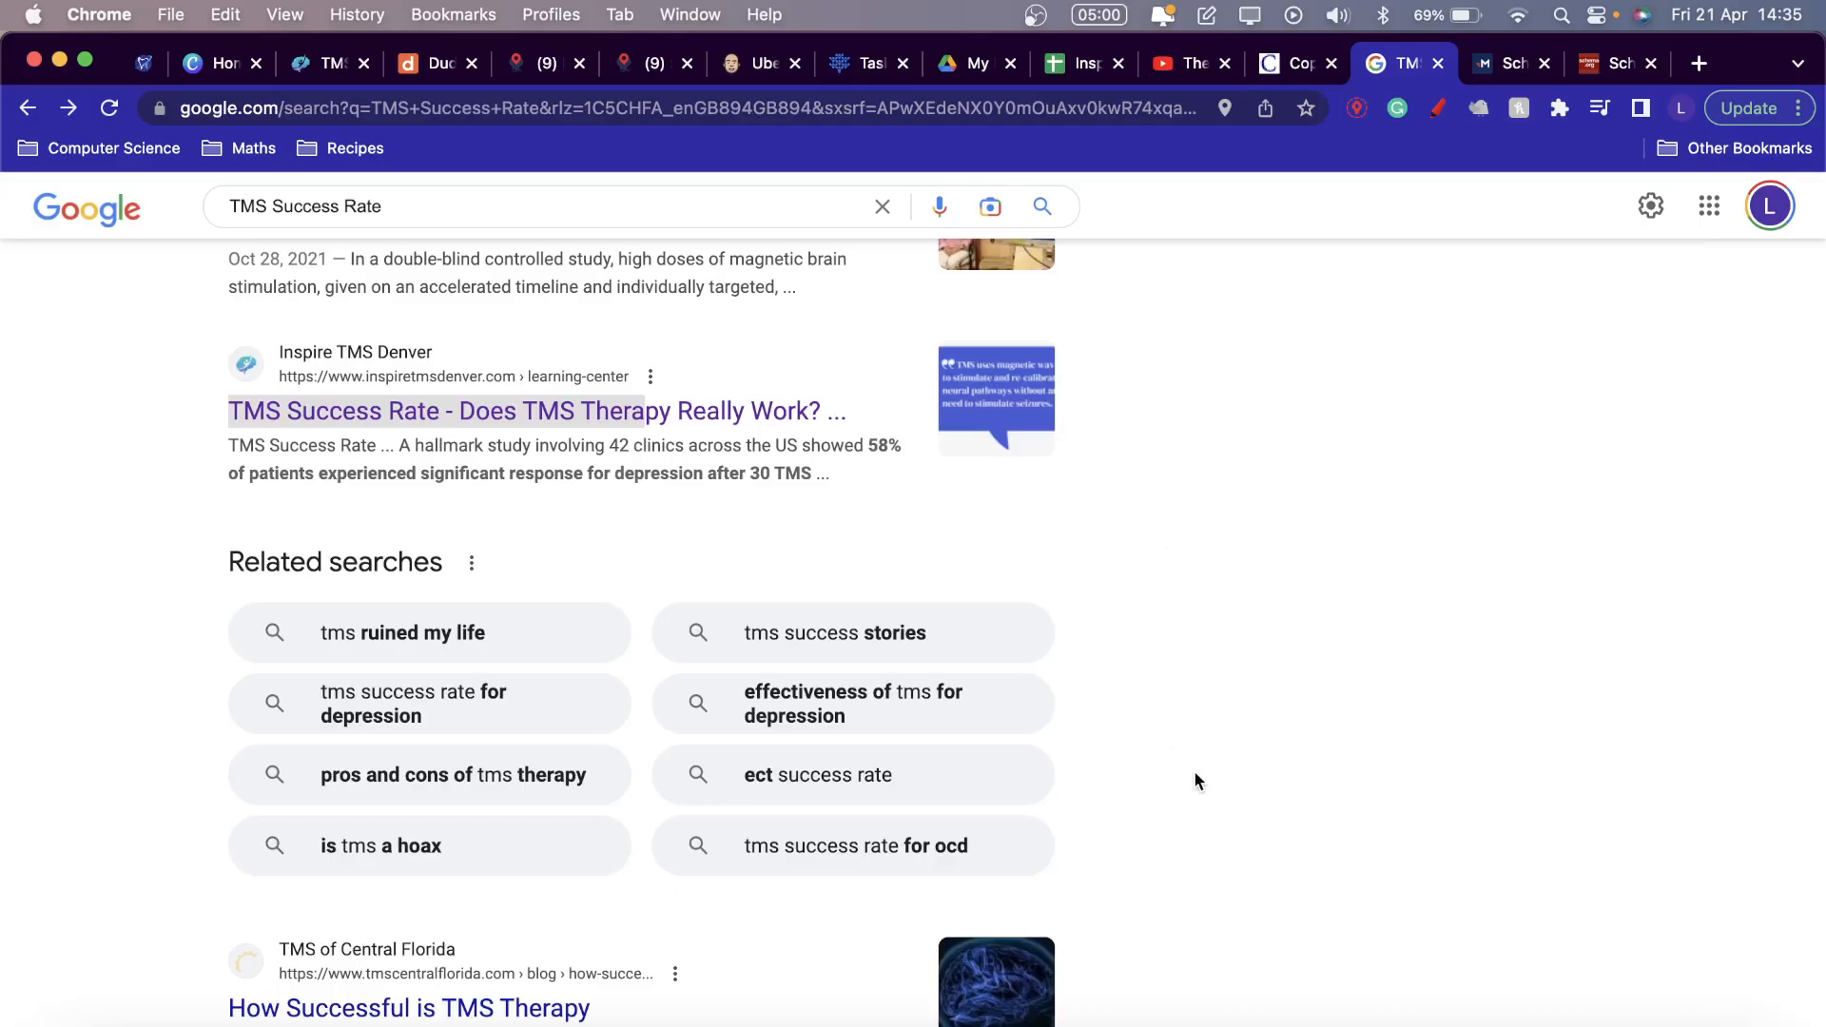
scroll(1059, 335, up, 7)
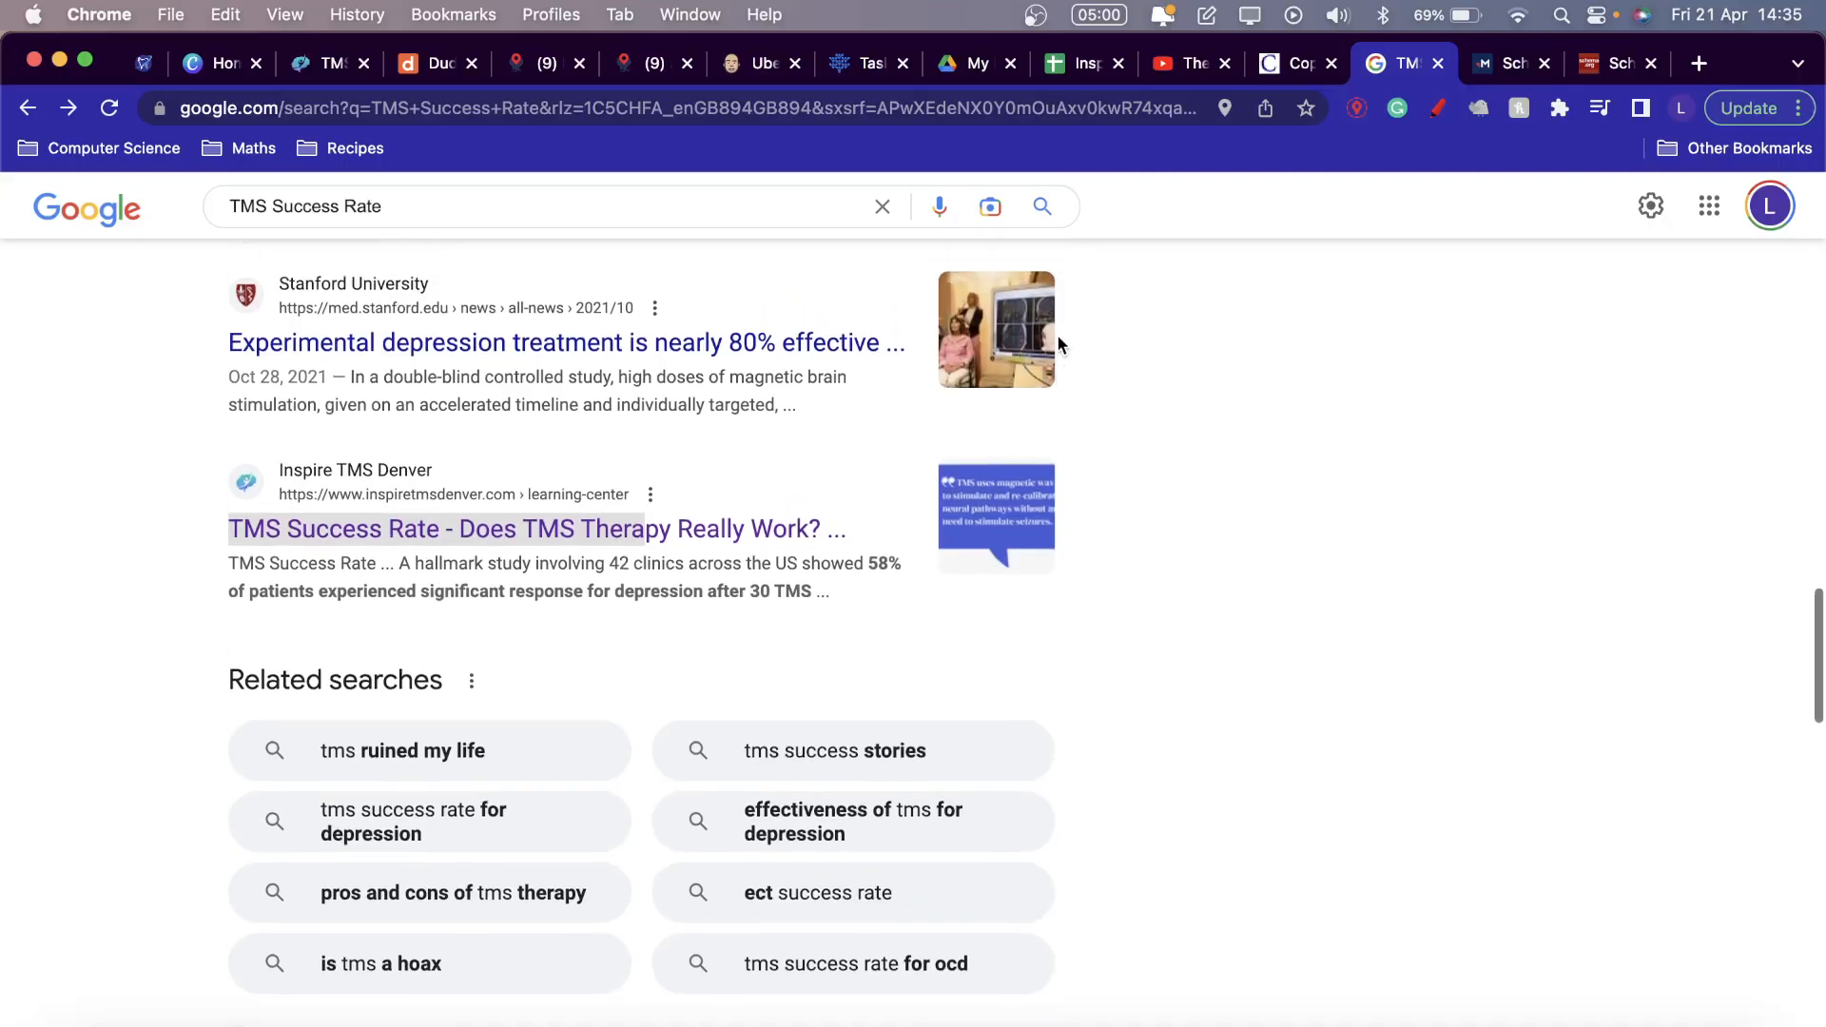
scroll(928, 551, down, 2)
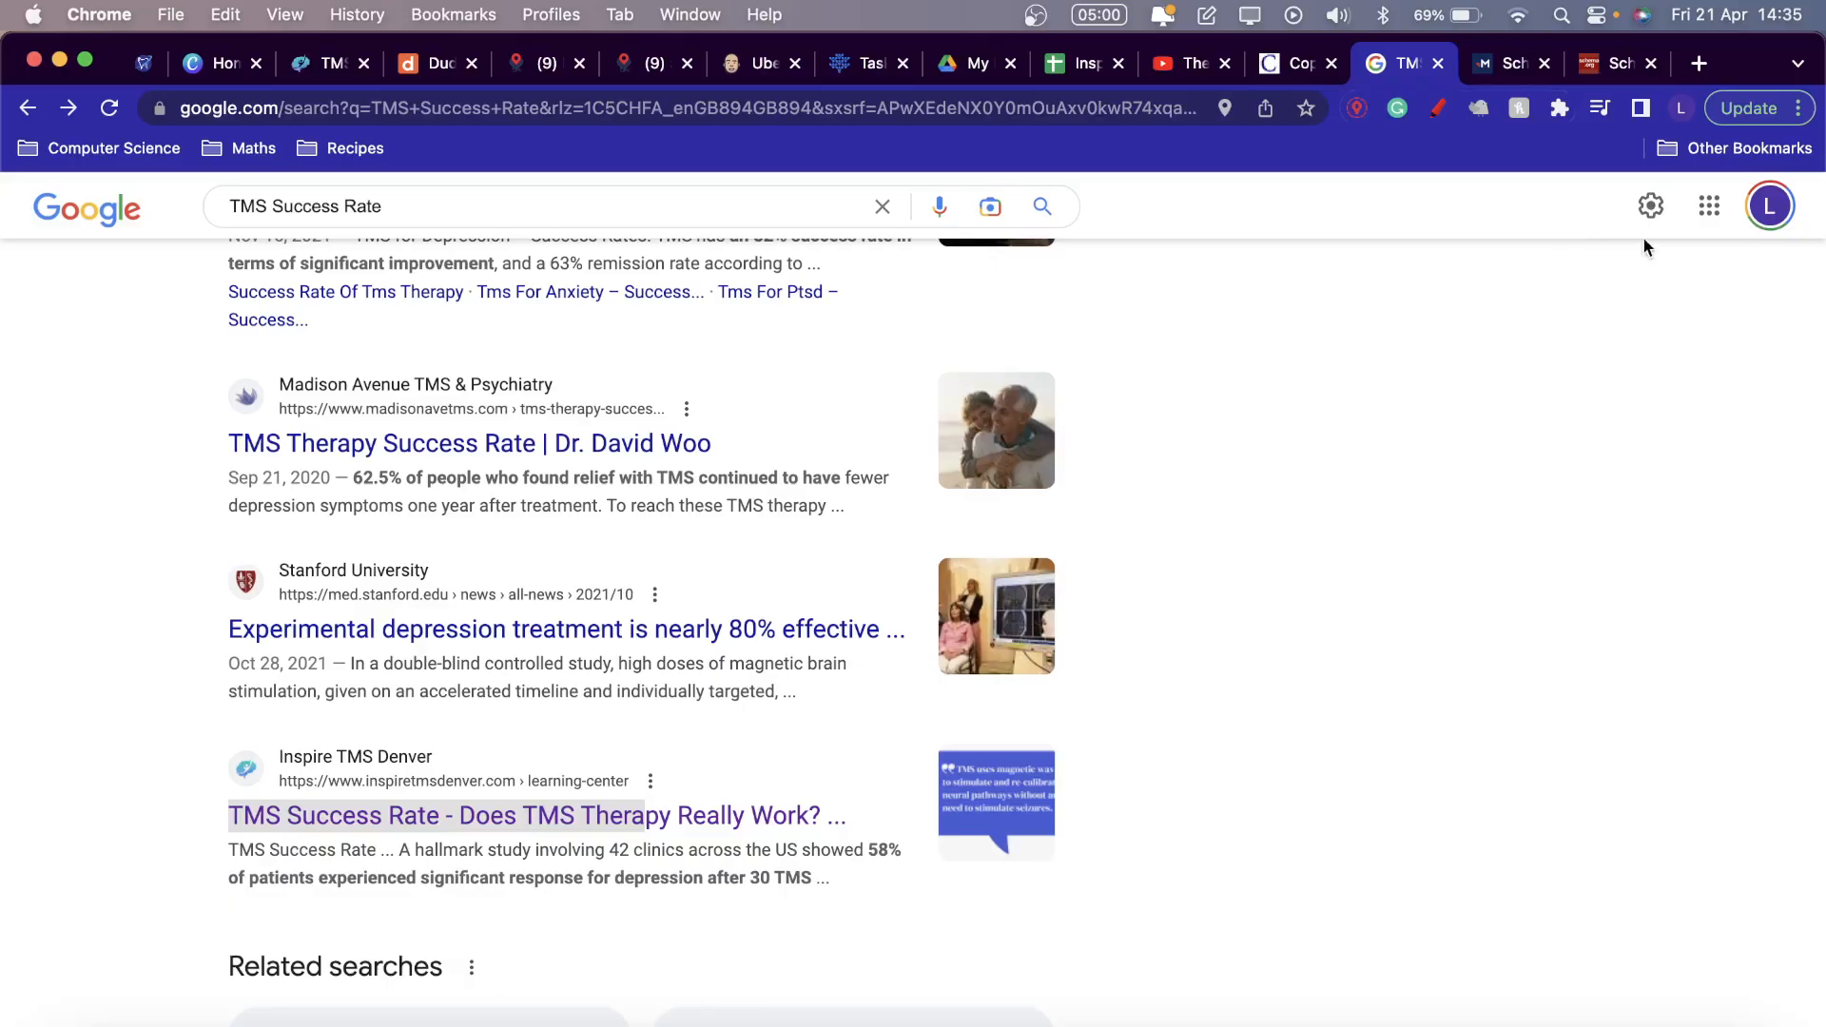
click(1512, 63)
scroll(848, 523, up, 2)
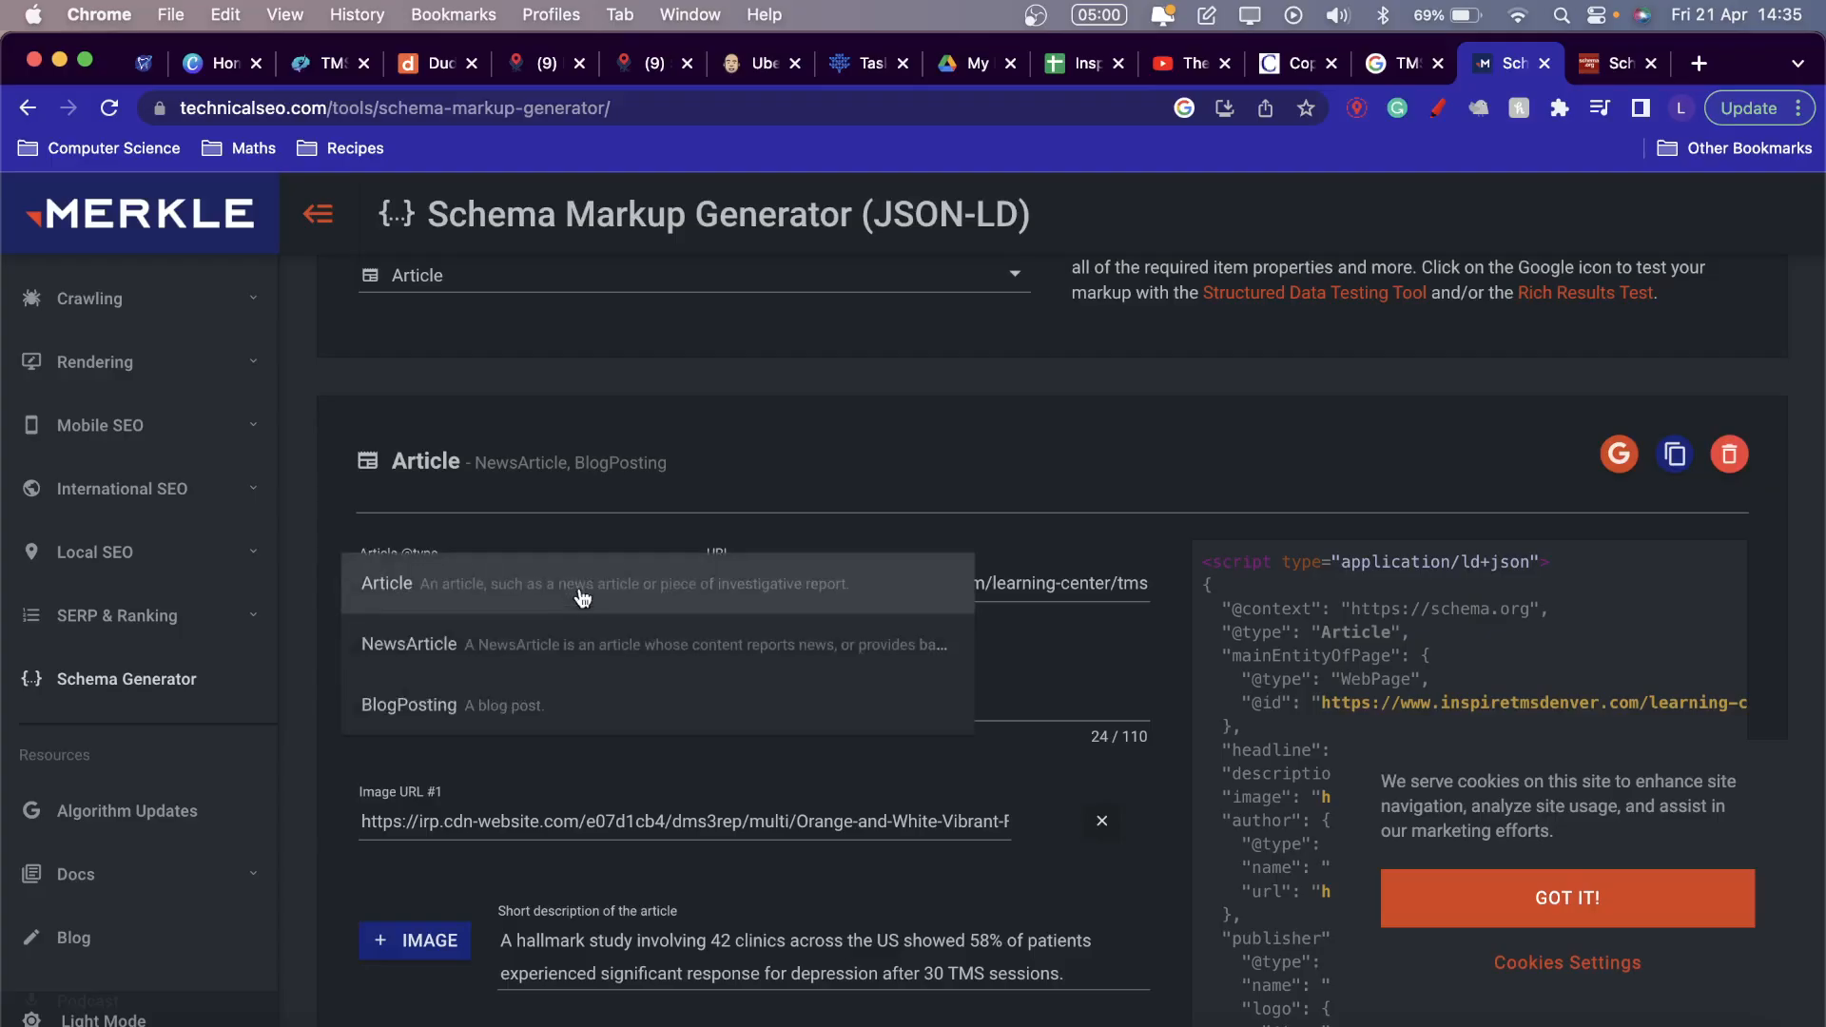
click(582, 592)
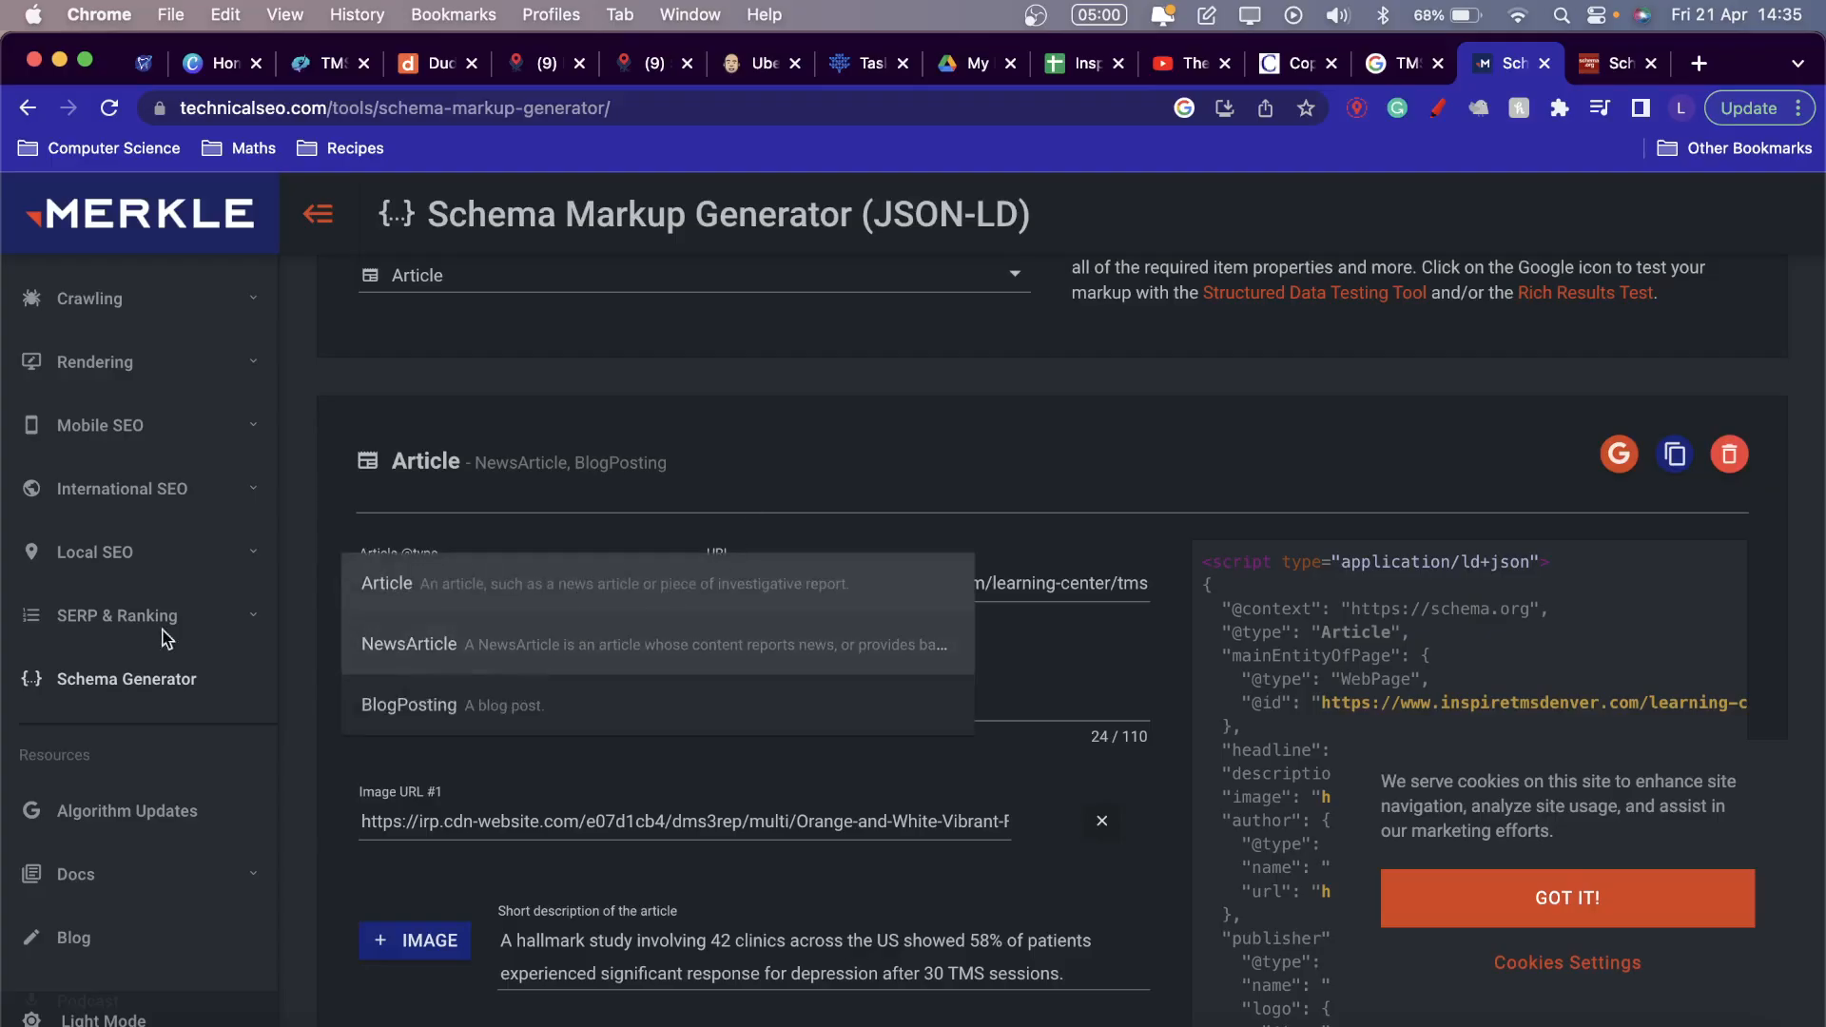
click(174, 675)
scroll(625, 414, up, 1)
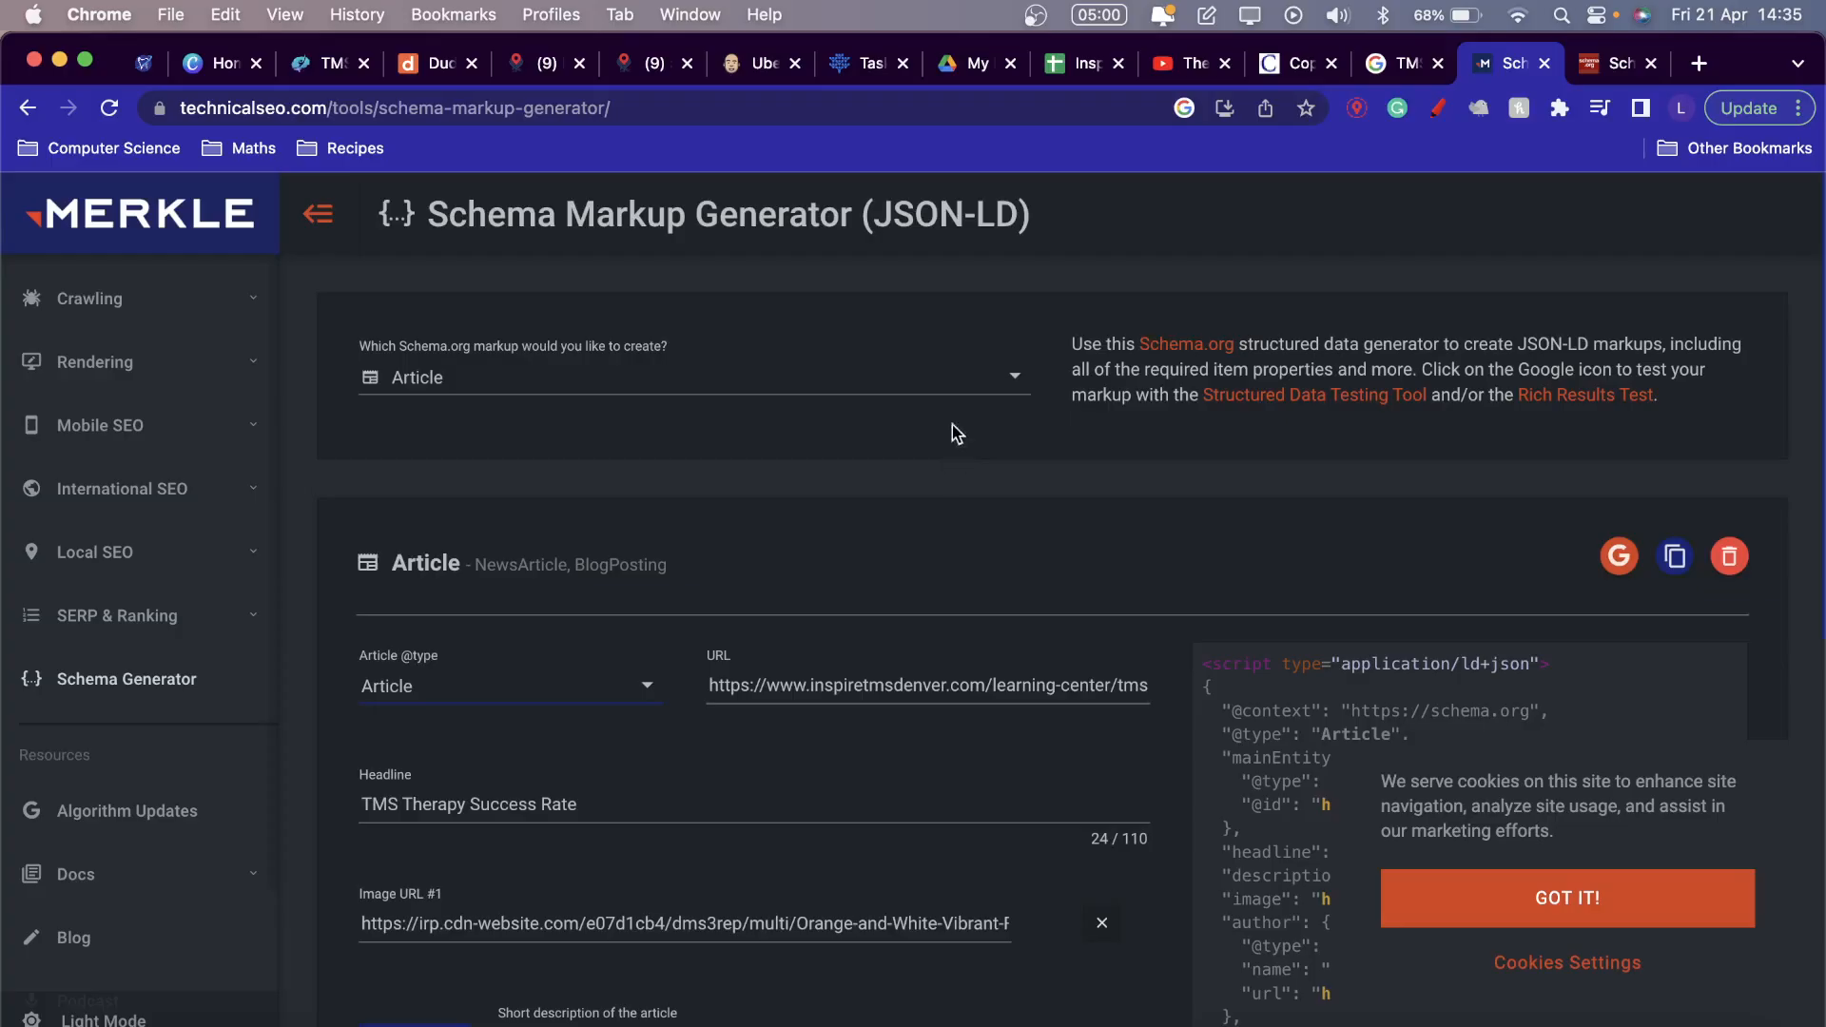
Look through the available Schema.org markup types, then review the filled-in Article fields and the generated JSON-LD.
click(999, 376)
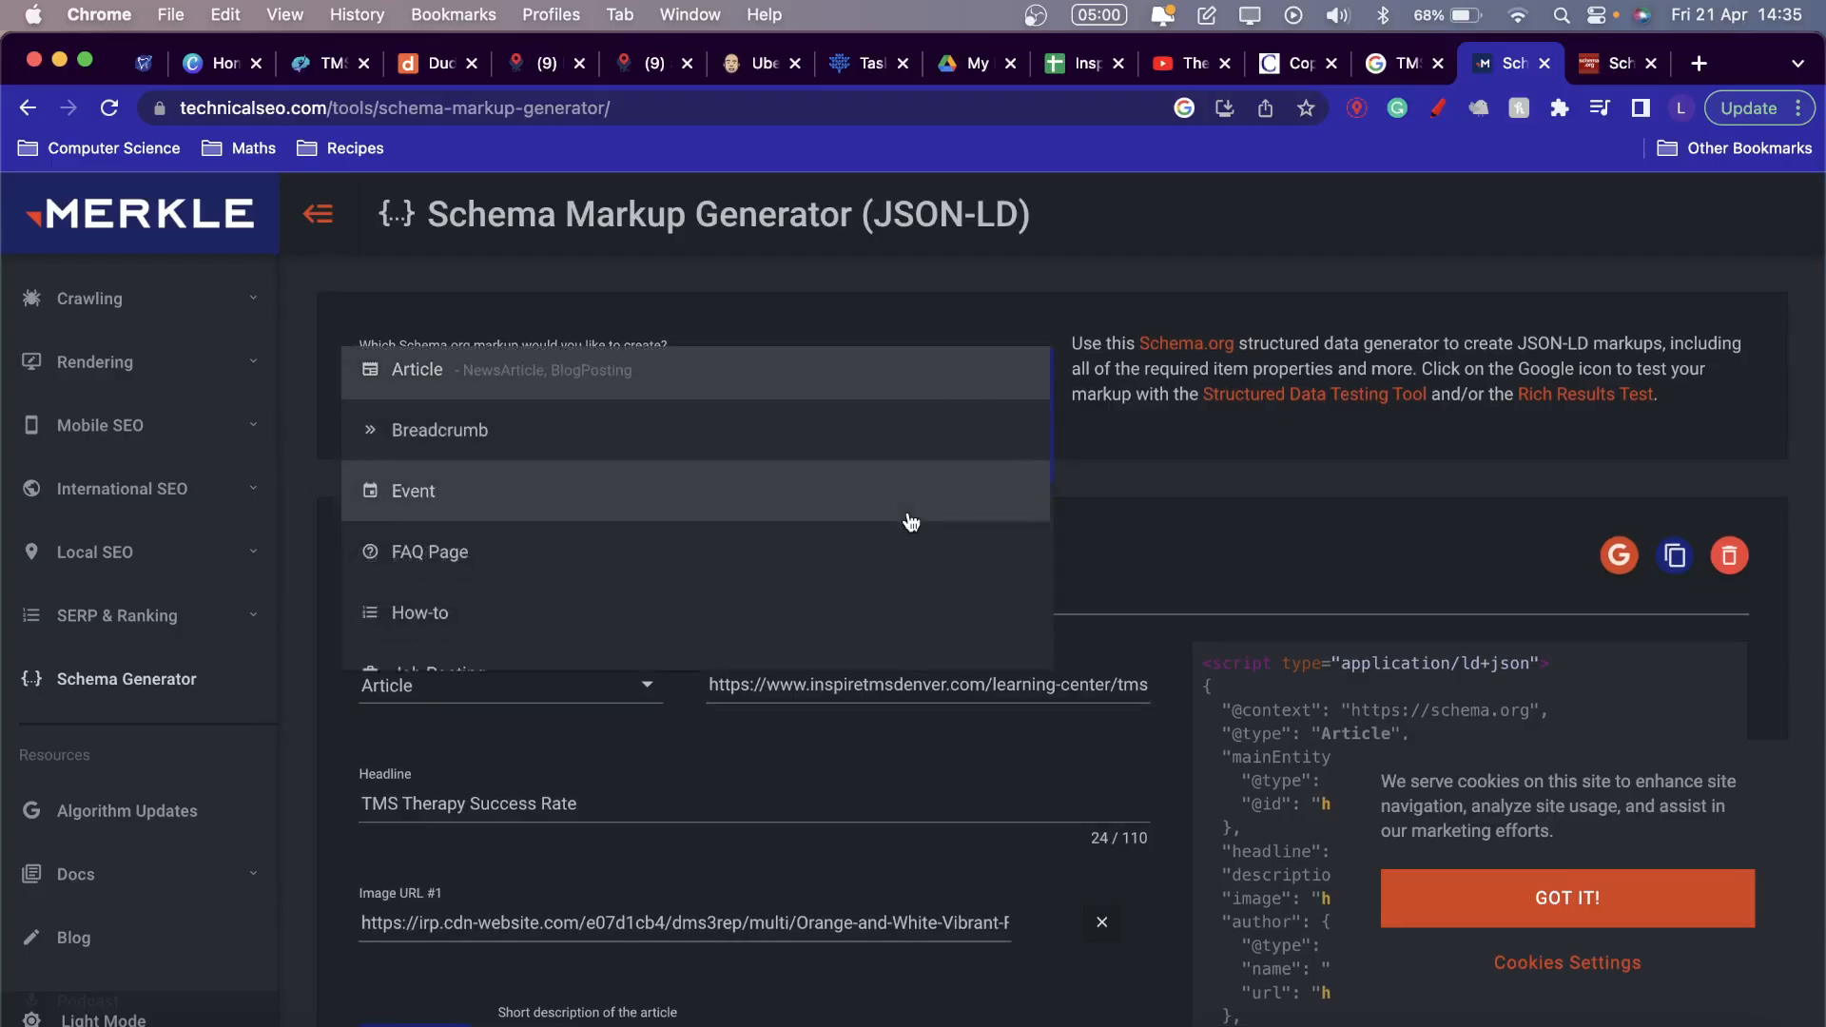
scroll(908, 519, down, 5)
scroll(911, 522, up, 5)
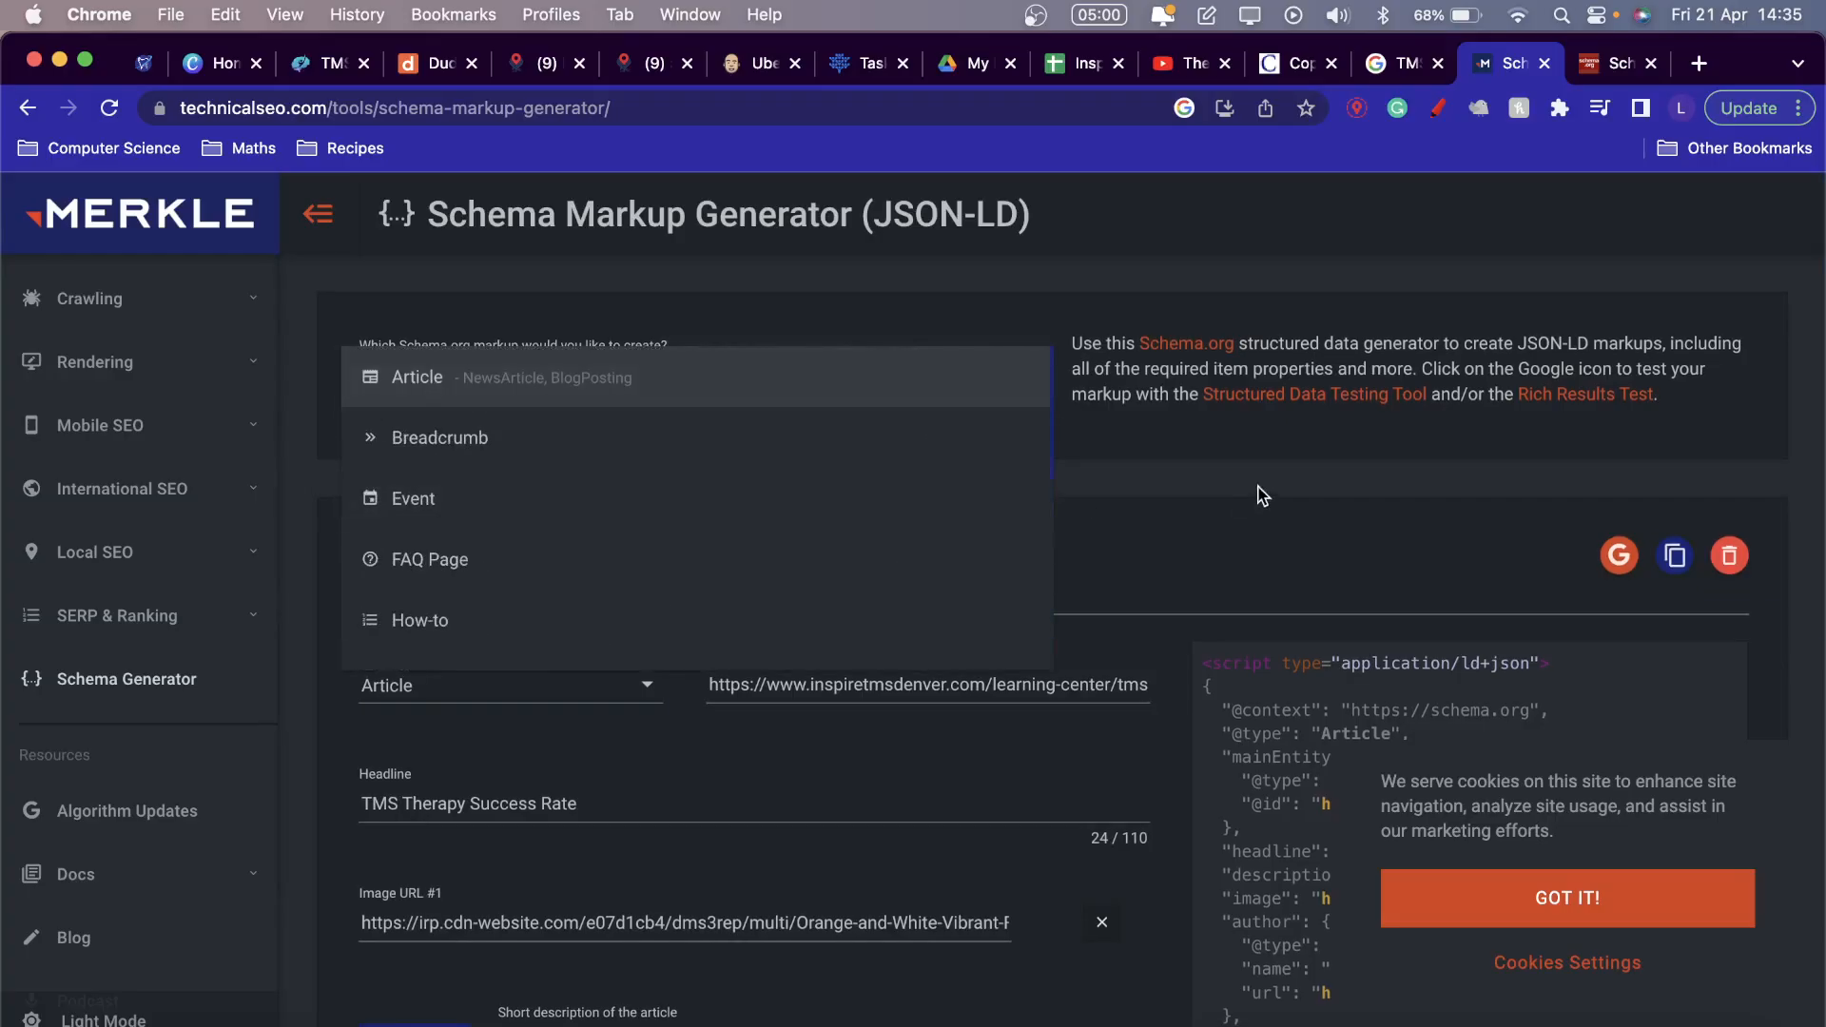
click(1121, 528)
scroll(1120, 528, down, 5)
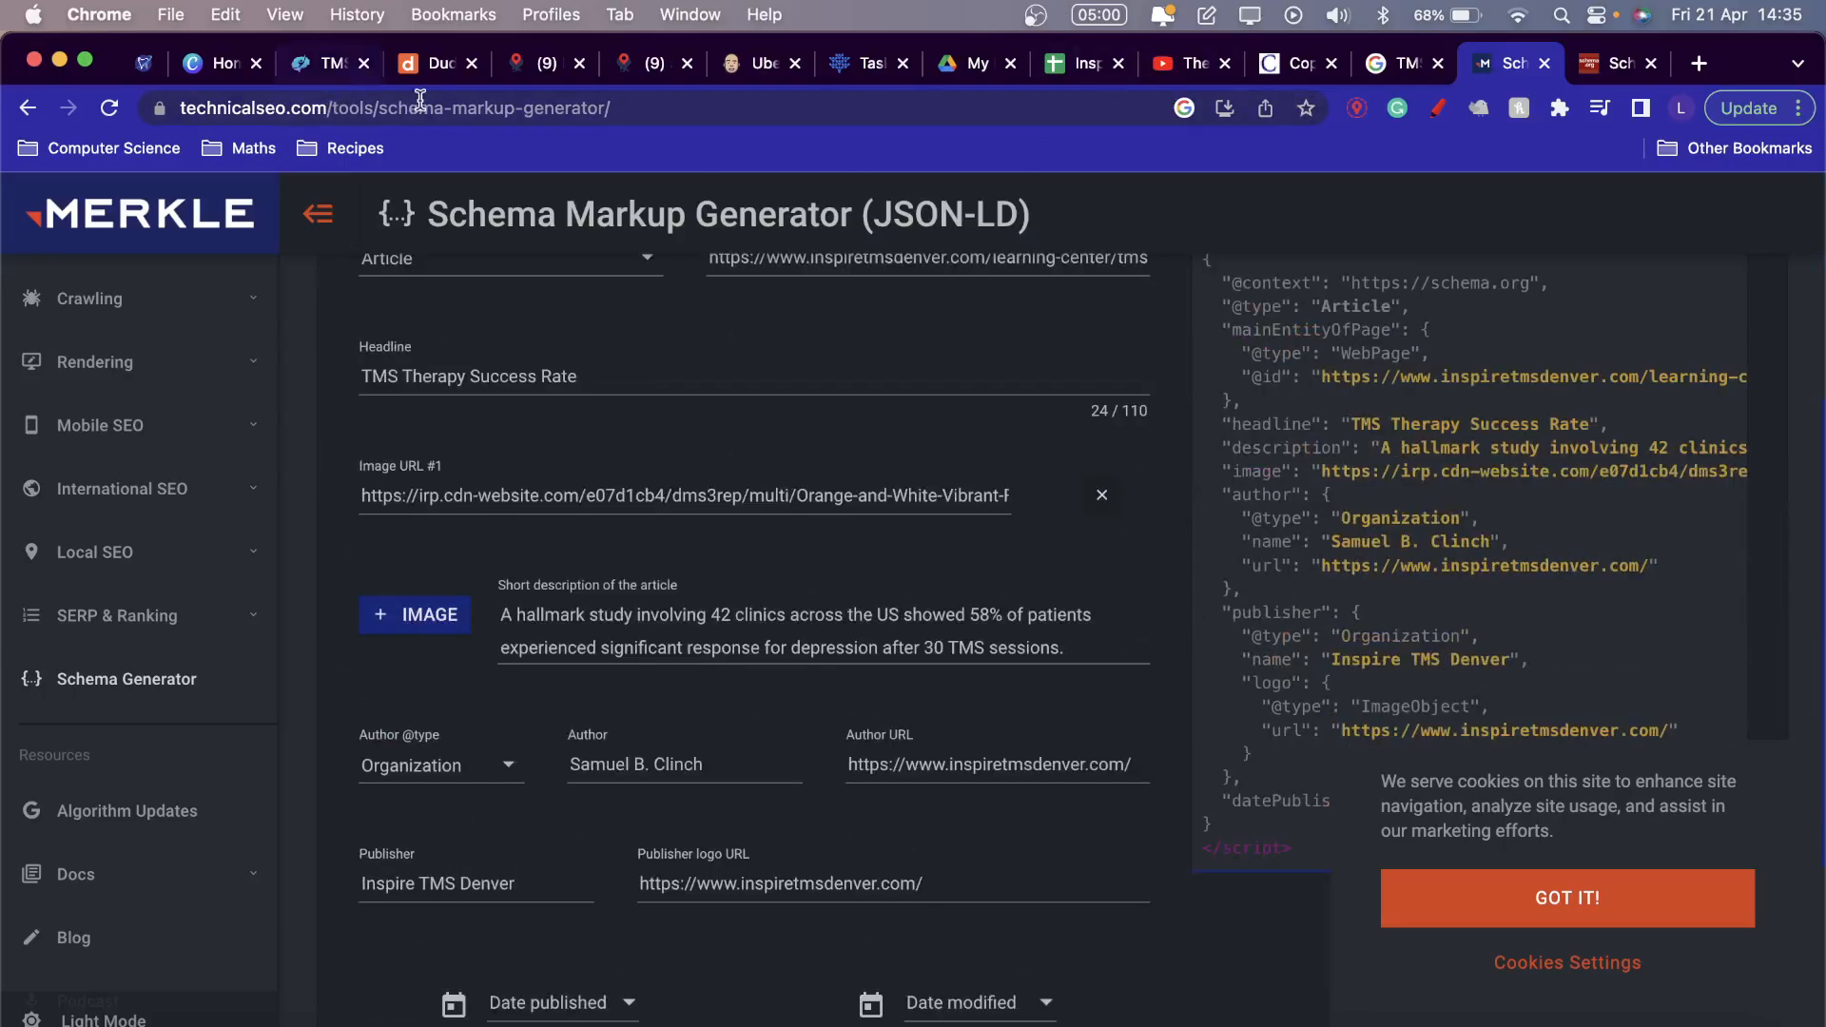
Return to the TMS Success Rate search results and highlight "A hallmark study" in the Inspire TMS Denver description.
click(1378, 63)
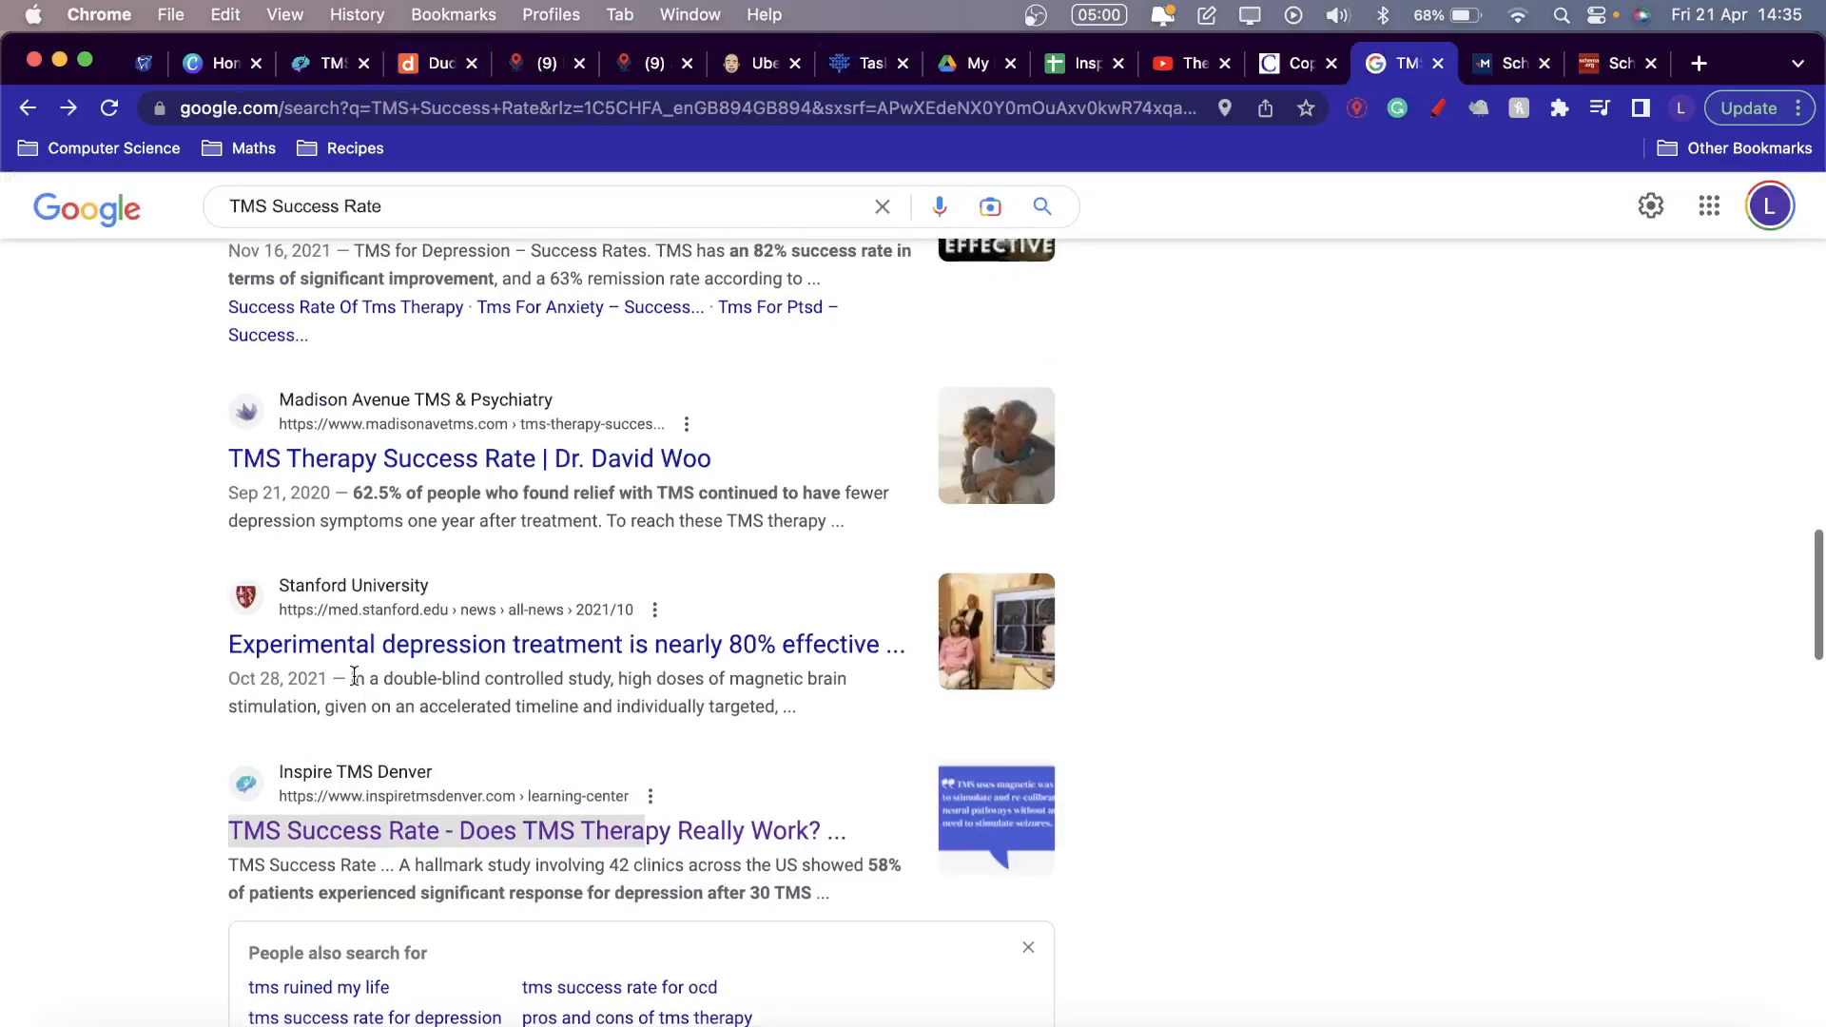
scroll(362, 684, down, 2)
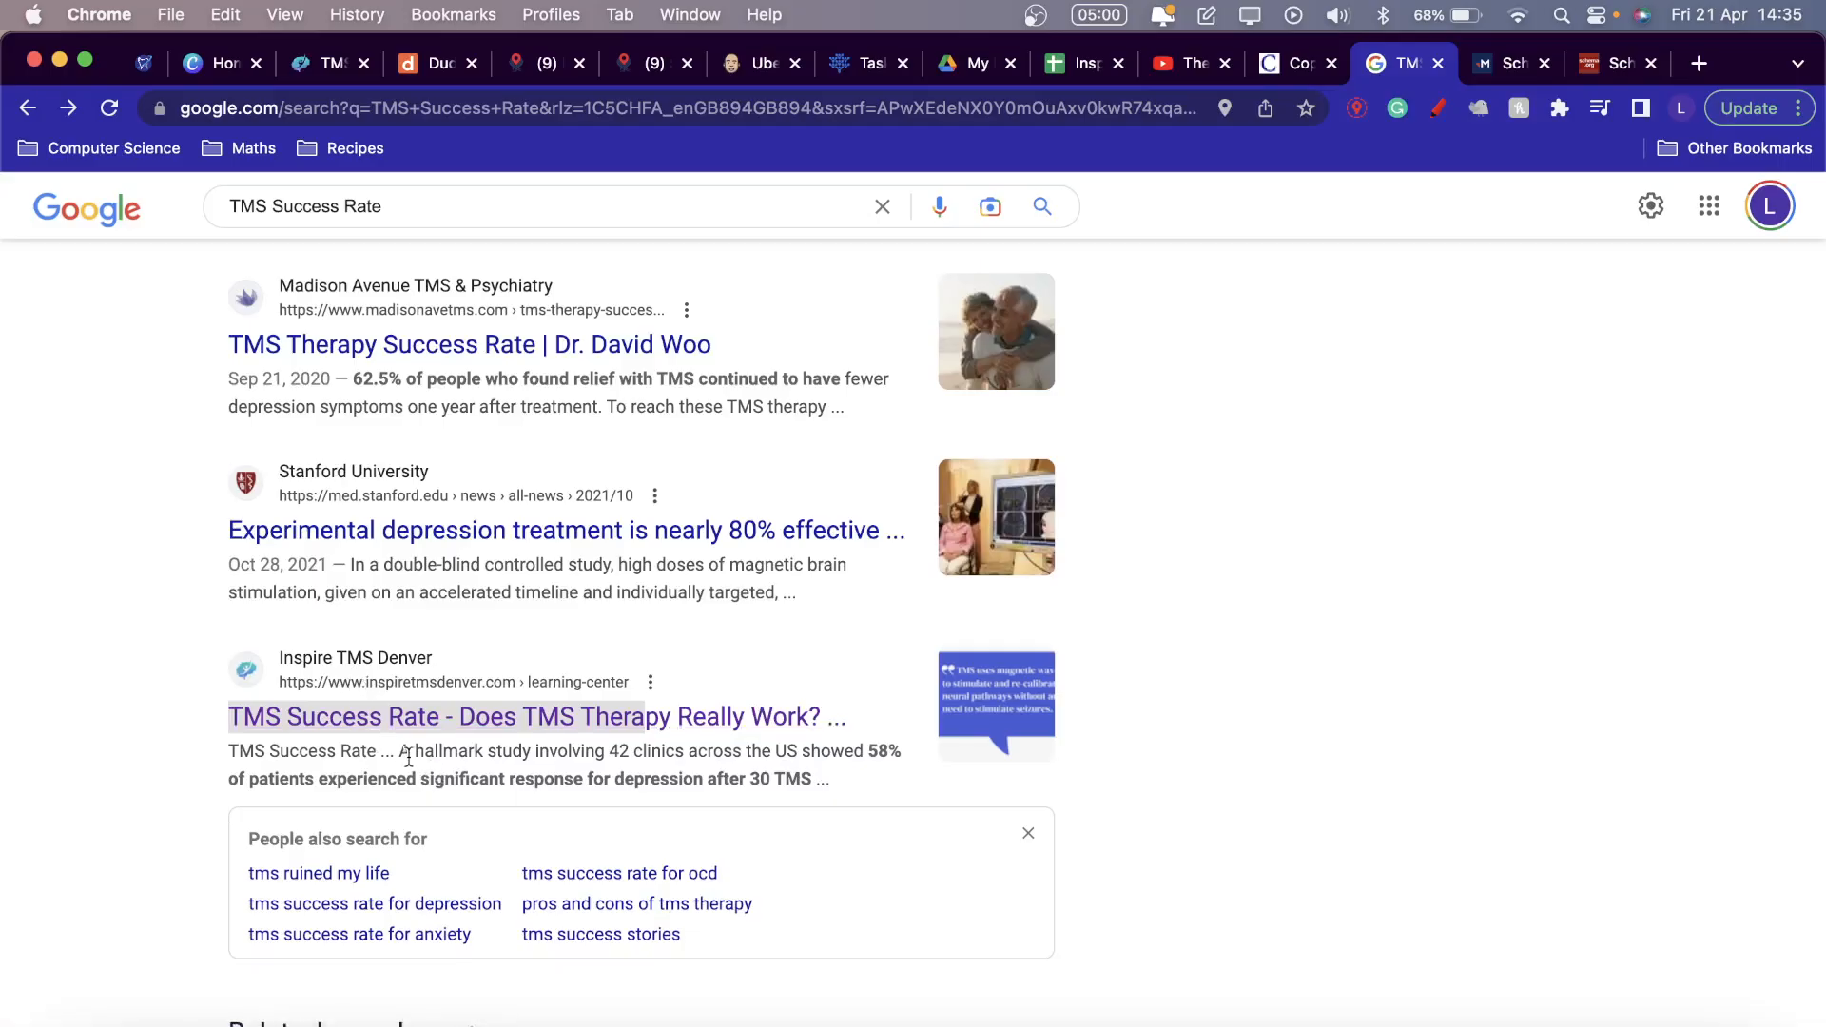
drag(400, 753, 531, 753)
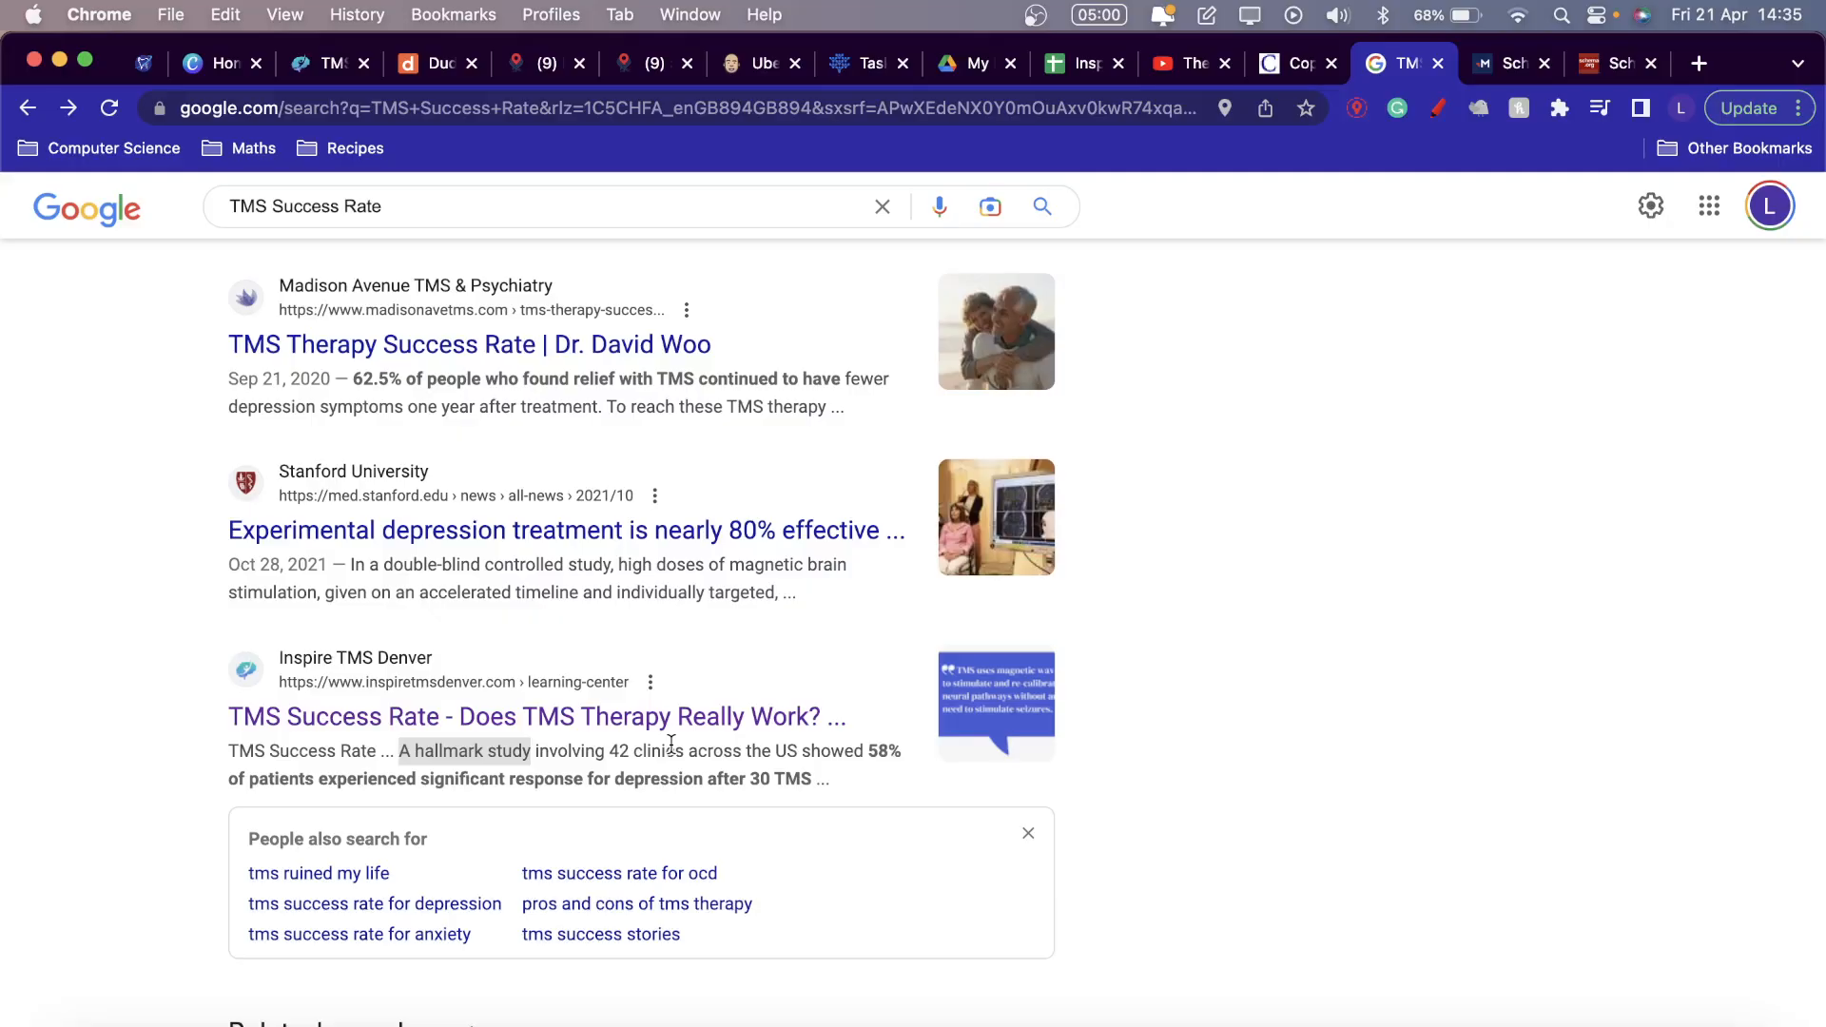
scroll(685, 666, up, 2)
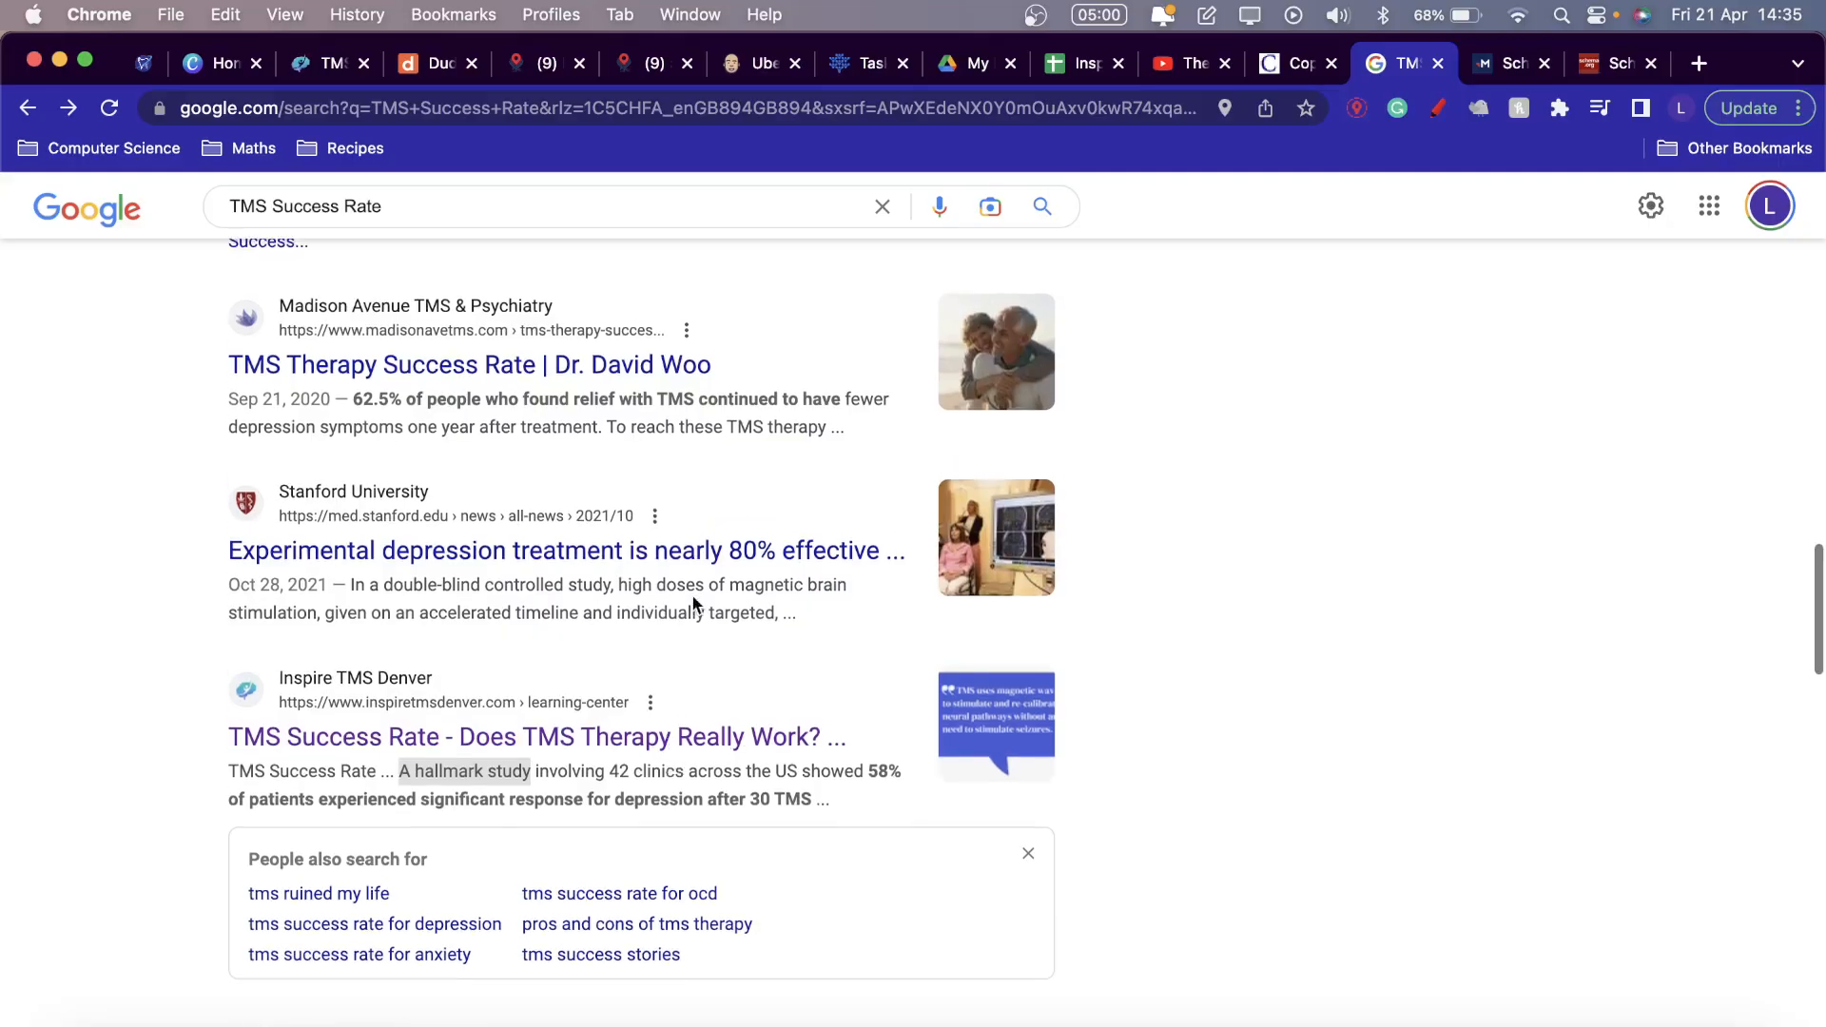
click(371, 512)
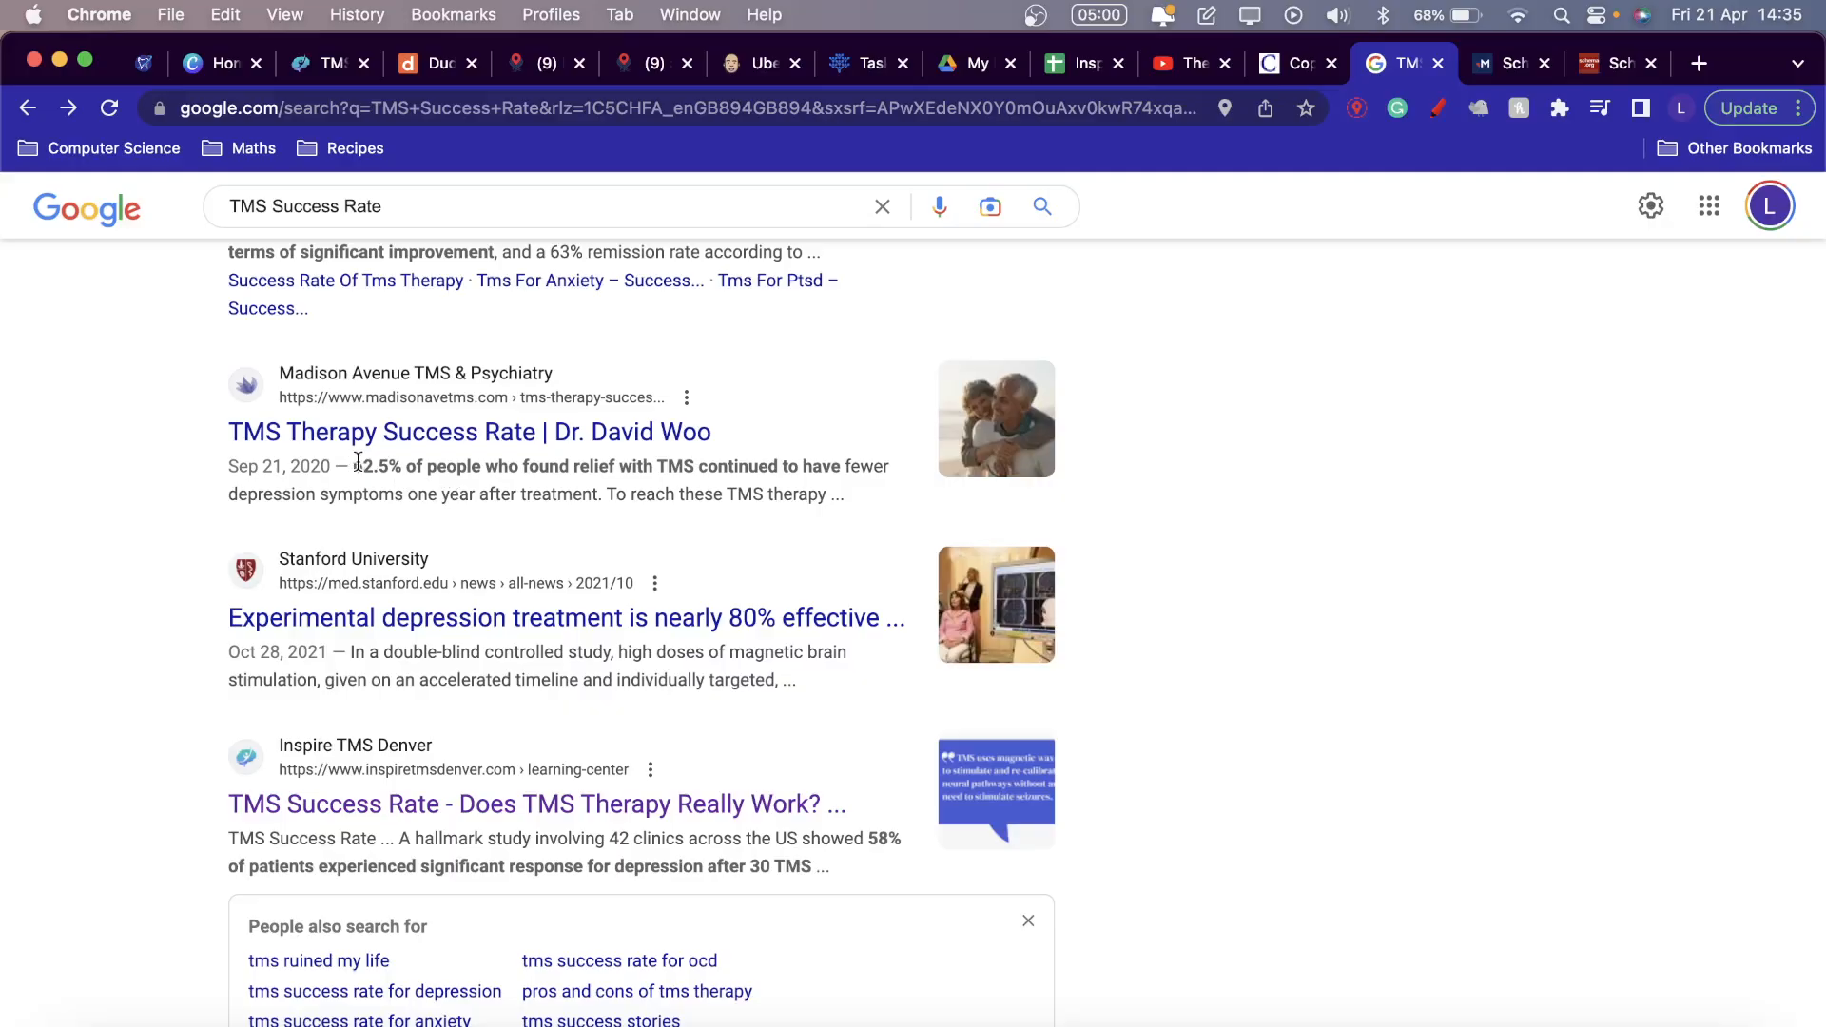
Compare the Madison Avenue TMS and Success TMS results, highlighting their success rate wording and Success TMS's sitelinks.
drag(354, 466, 890, 464)
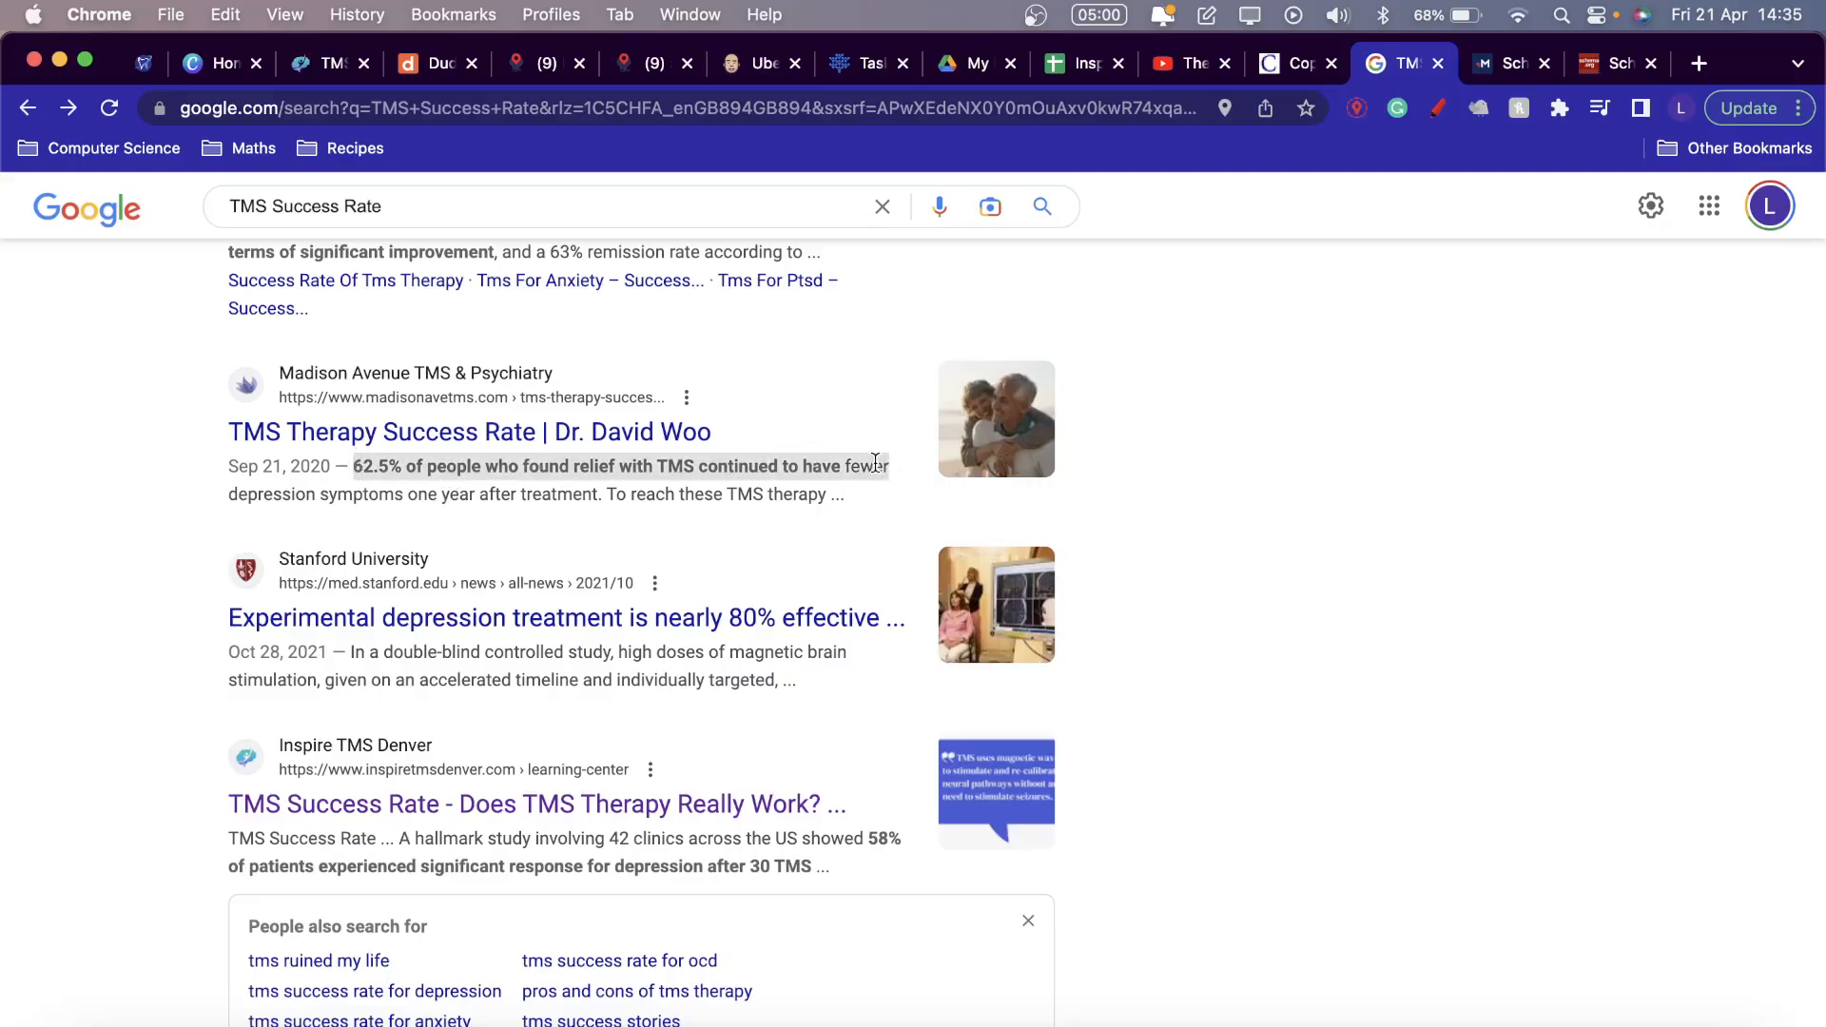
scroll(877, 463, up, 1)
scroll(801, 517, up, 5)
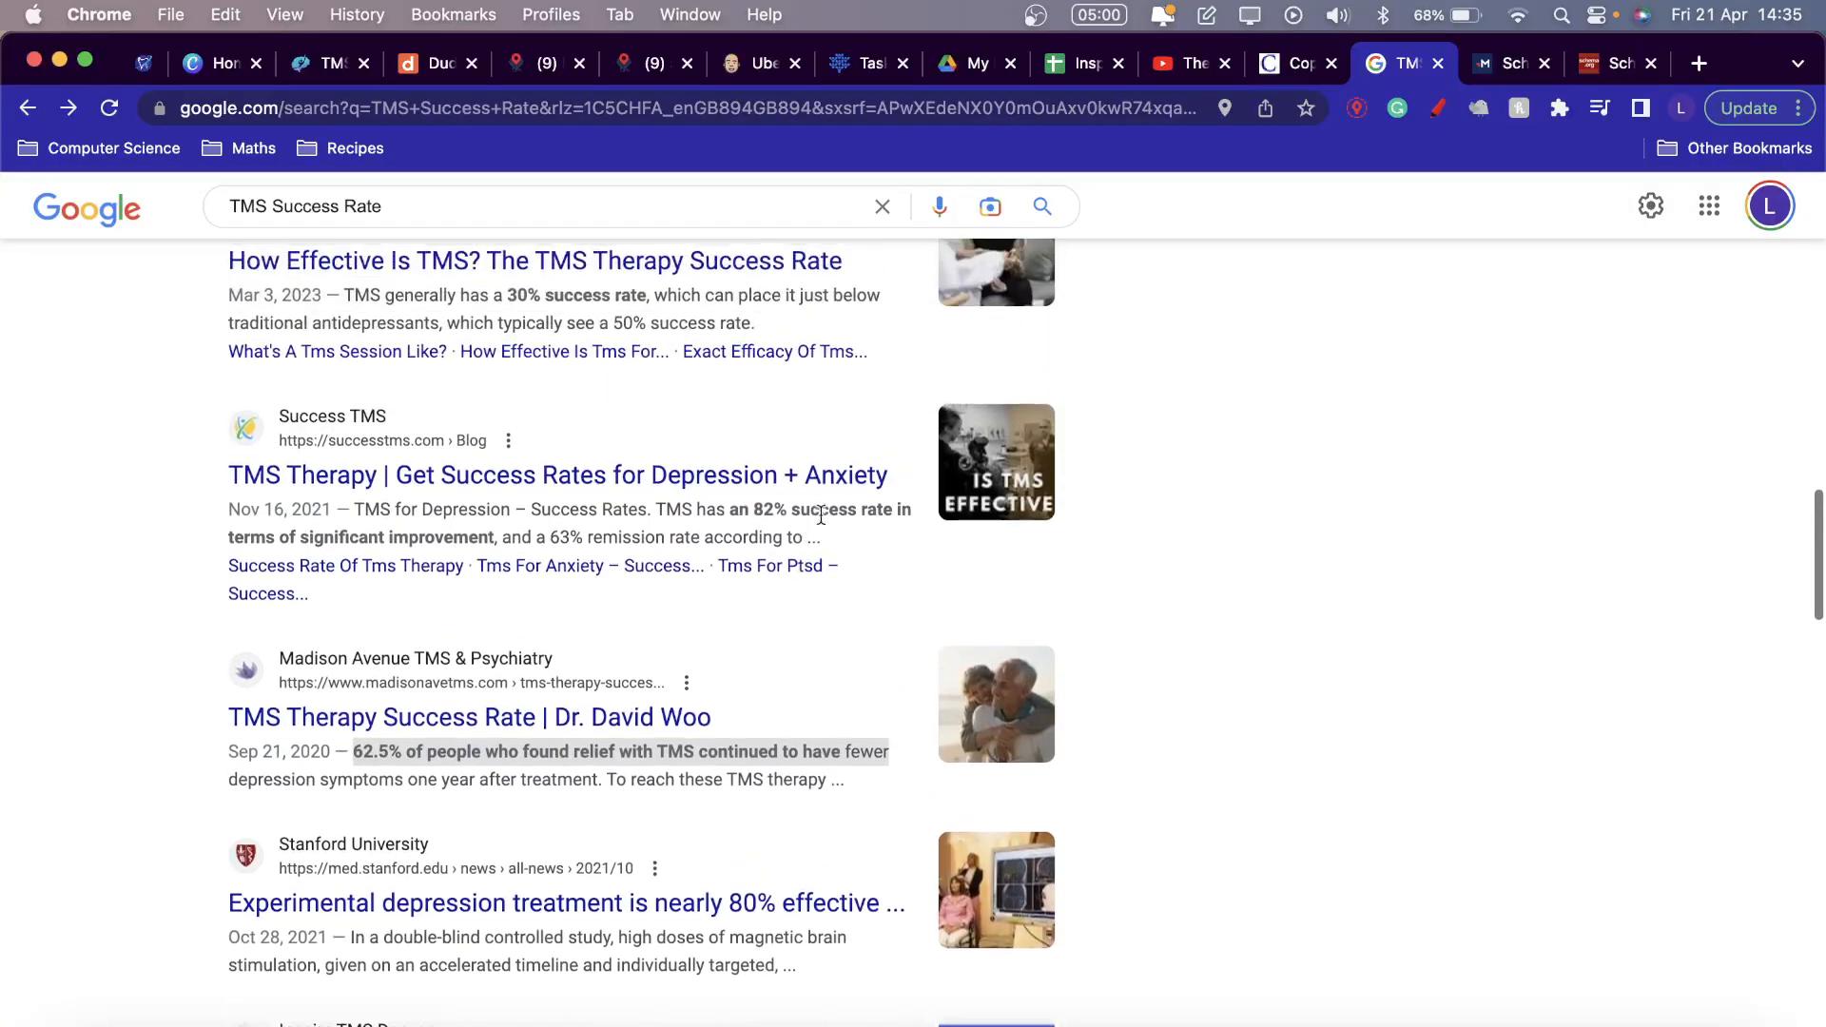
drag(379, 615, 224, 562)
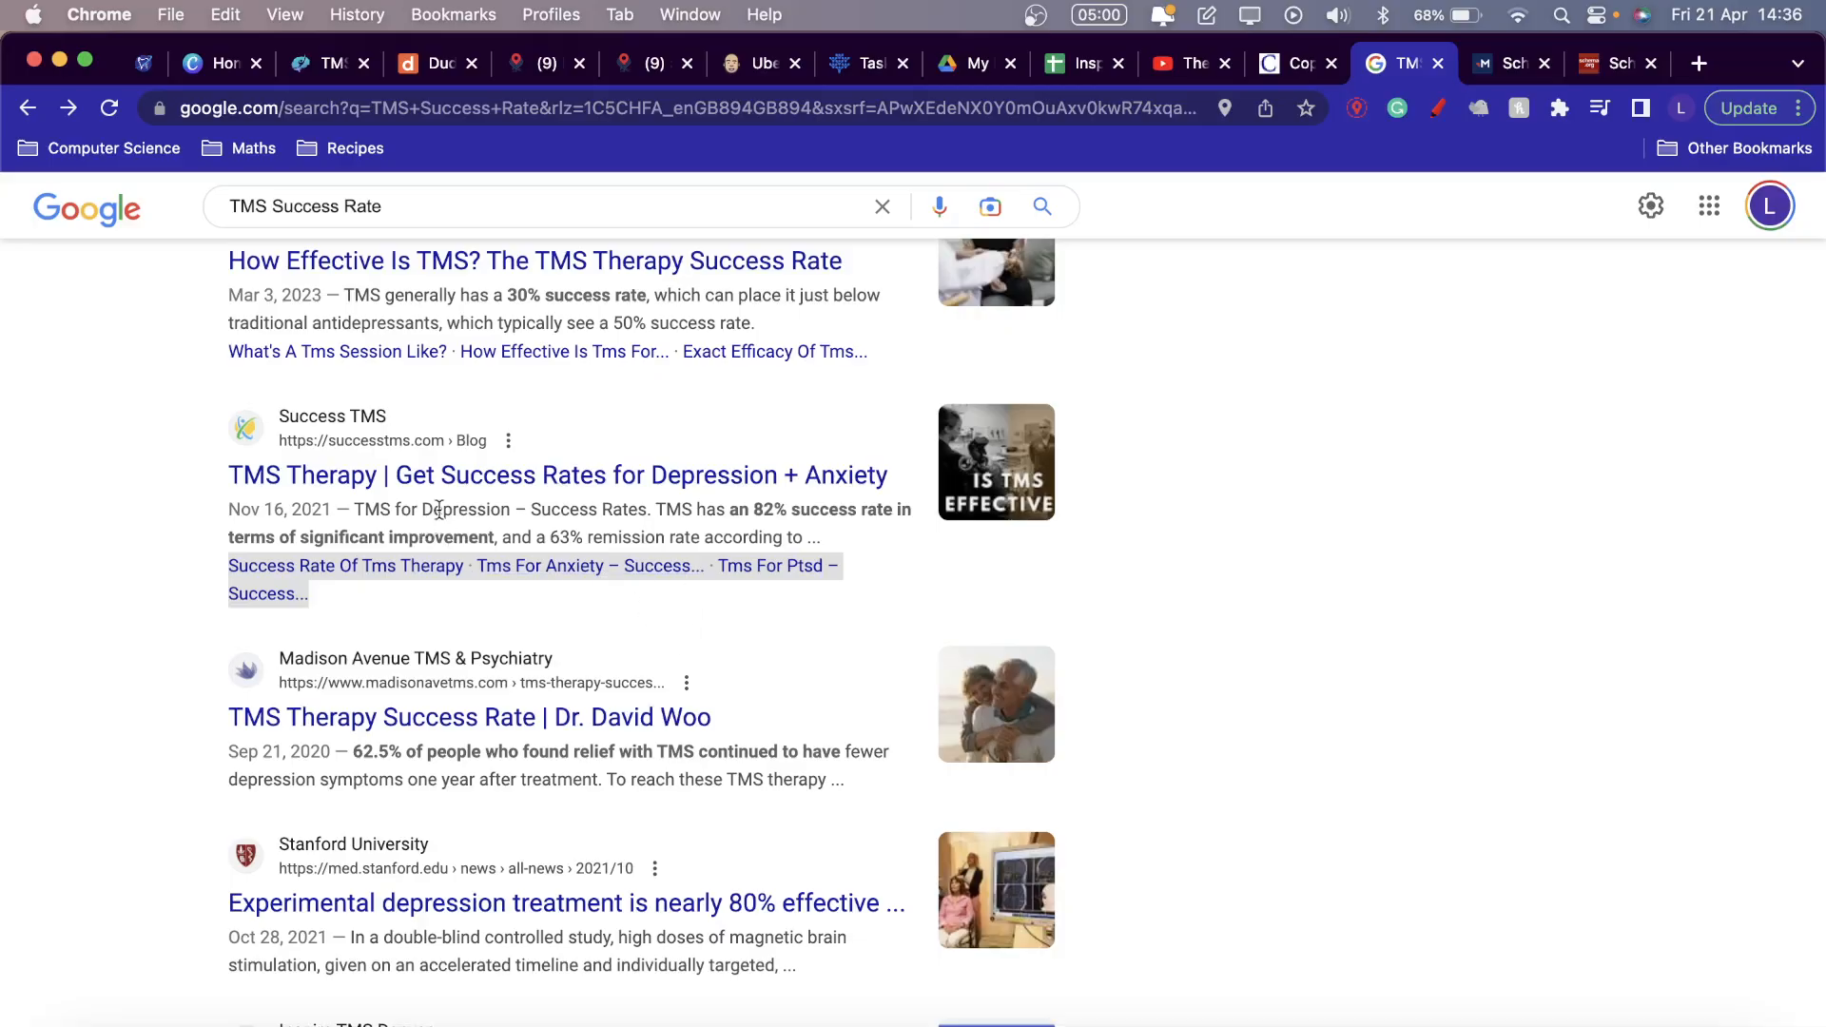
drag(362, 508, 645, 509)
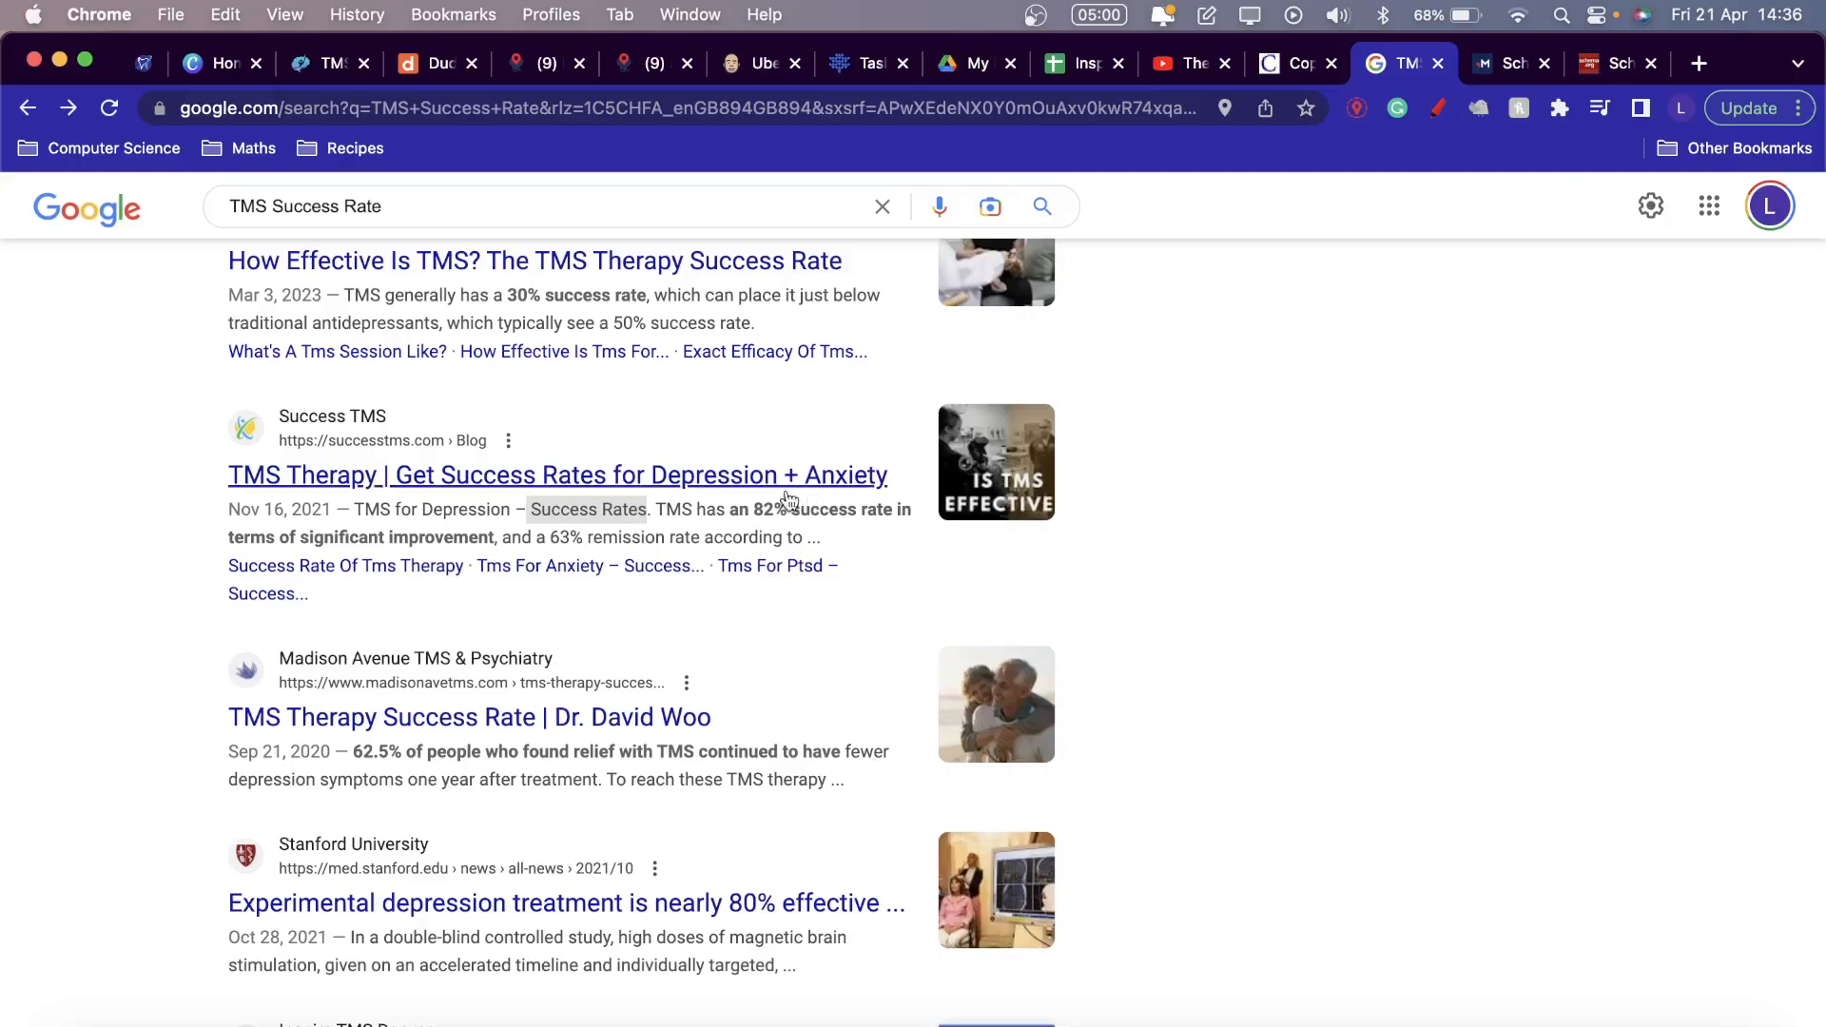
Examine the success percentages in the BetterHelp and Future Psych Solutions descriptions against the Inspire TMS Denver listing.
scroll(666, 480, up, 1)
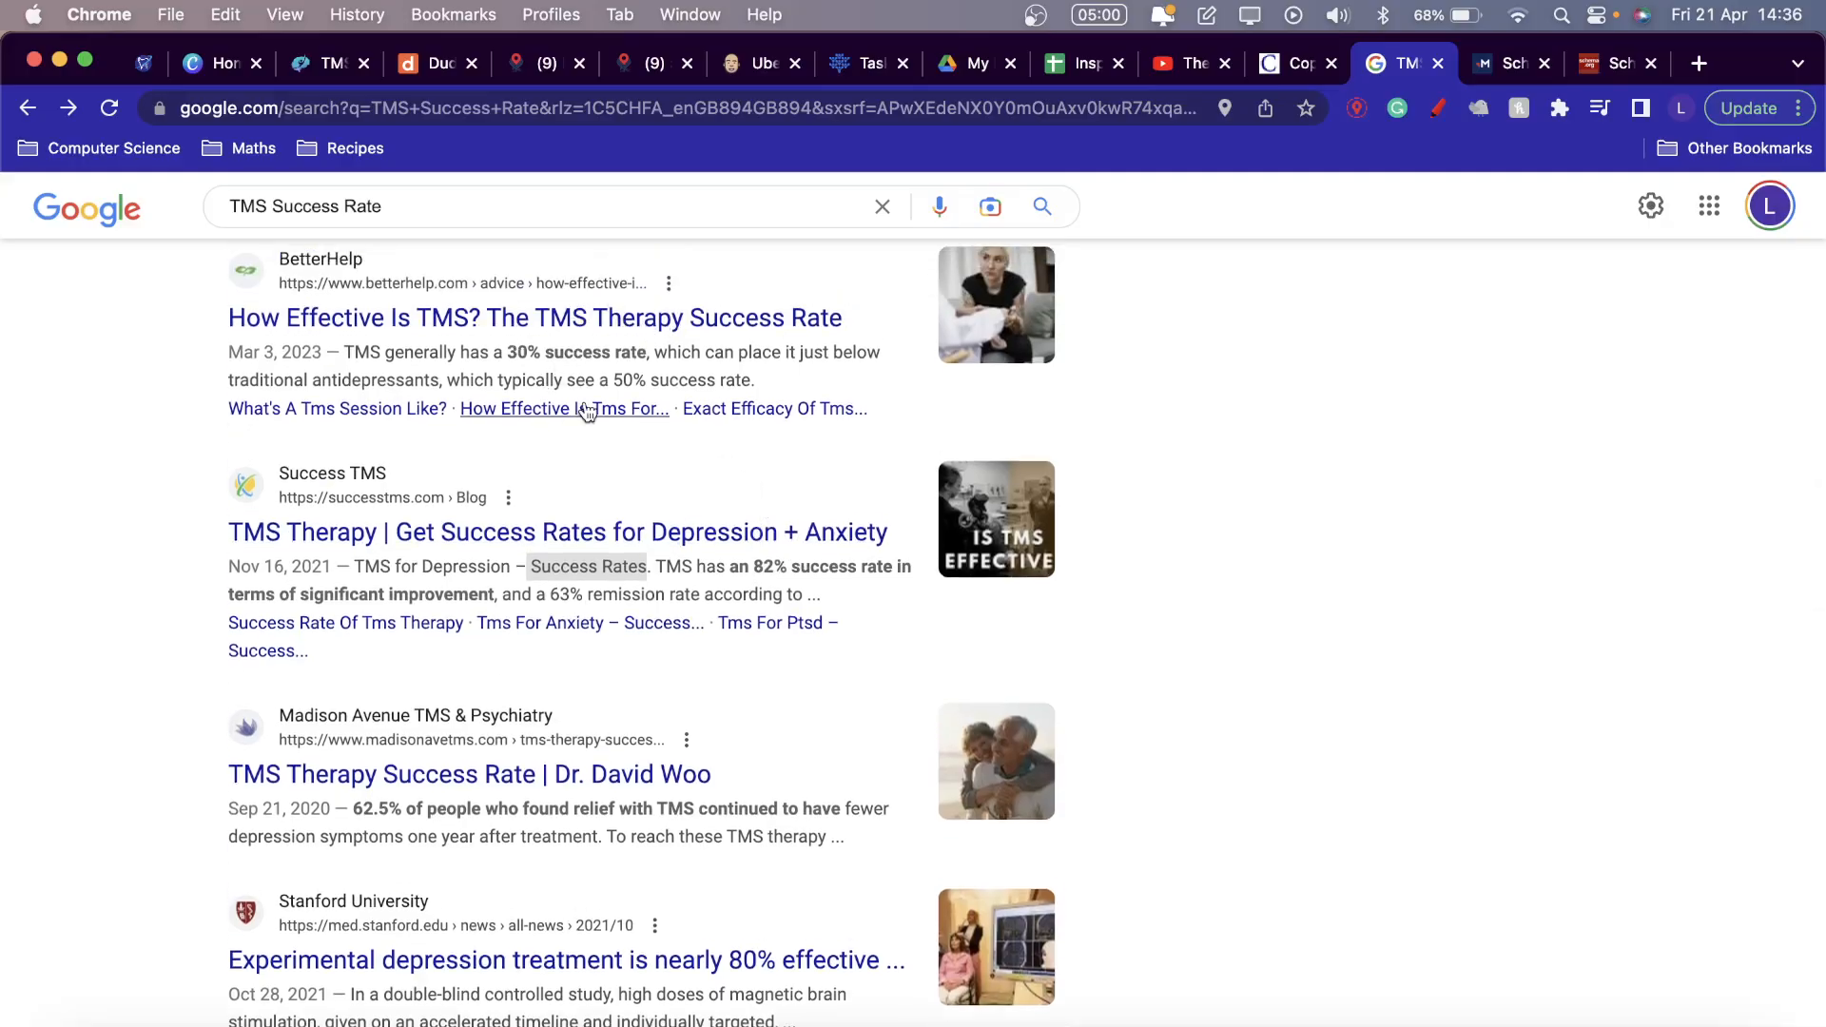
drag(505, 347, 667, 348)
scroll(666, 380, up, 5)
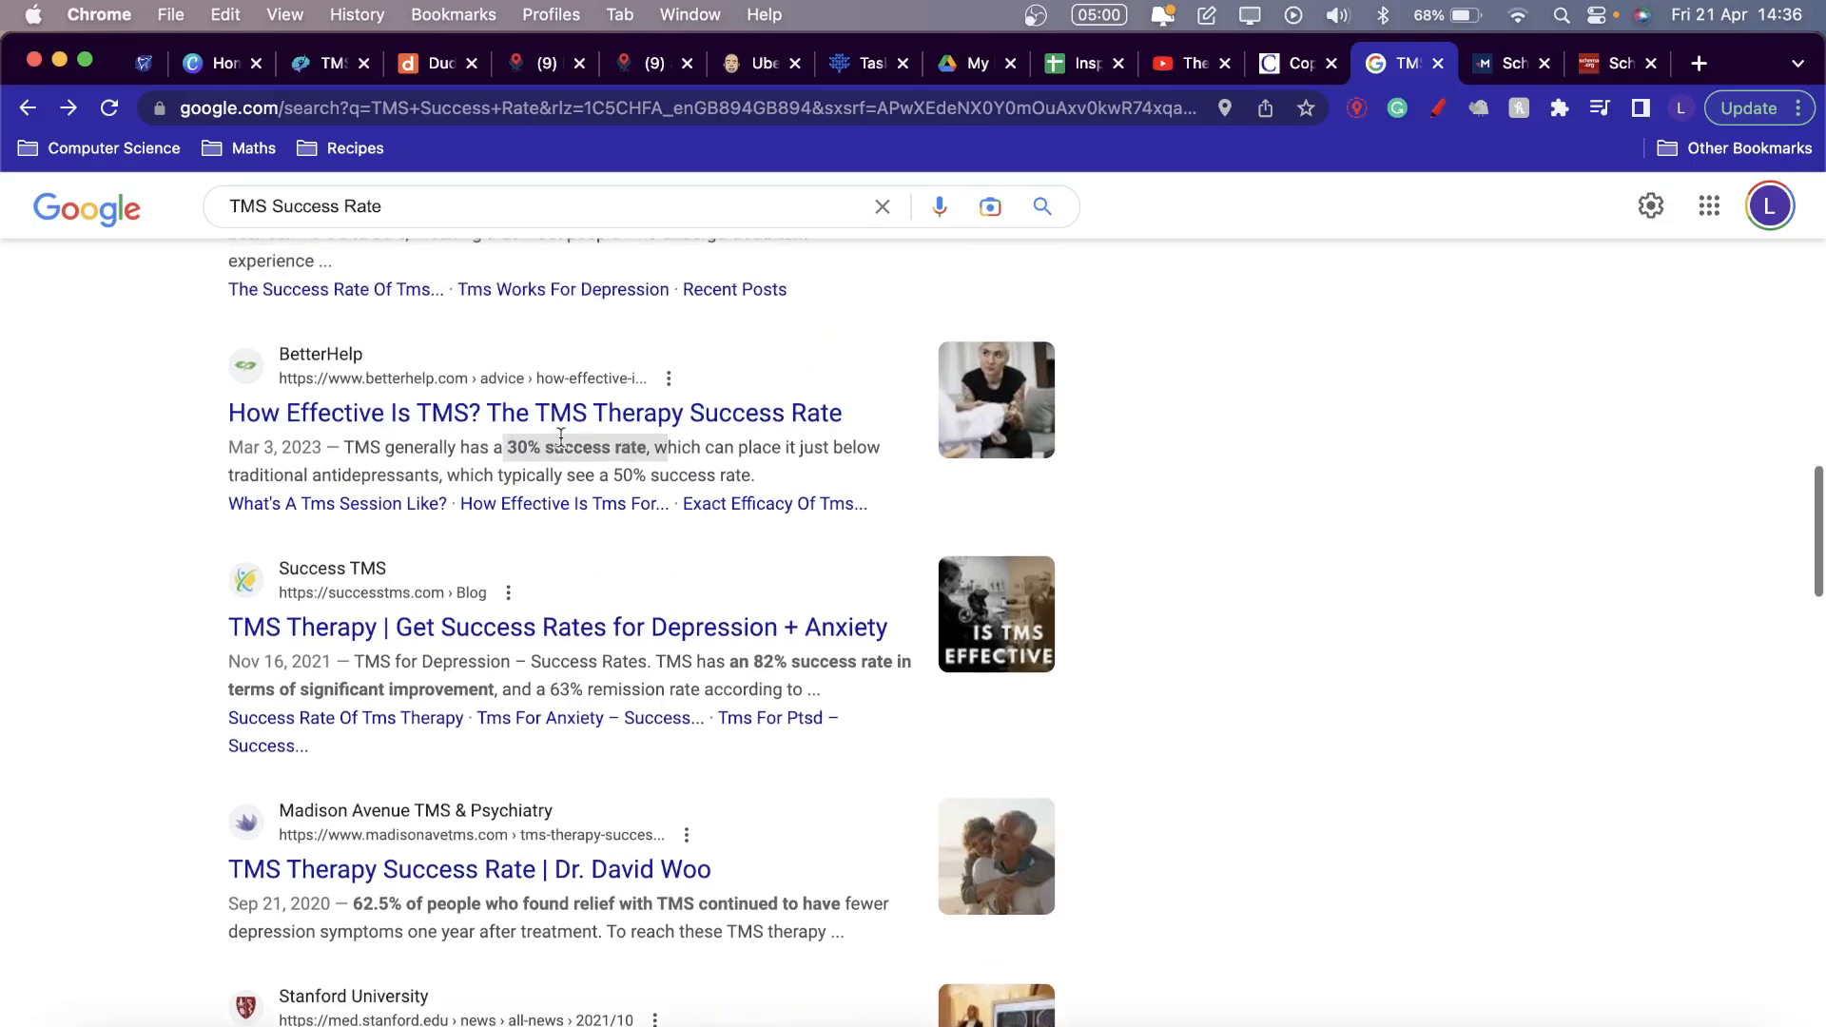
scroll(558, 683, up, 7)
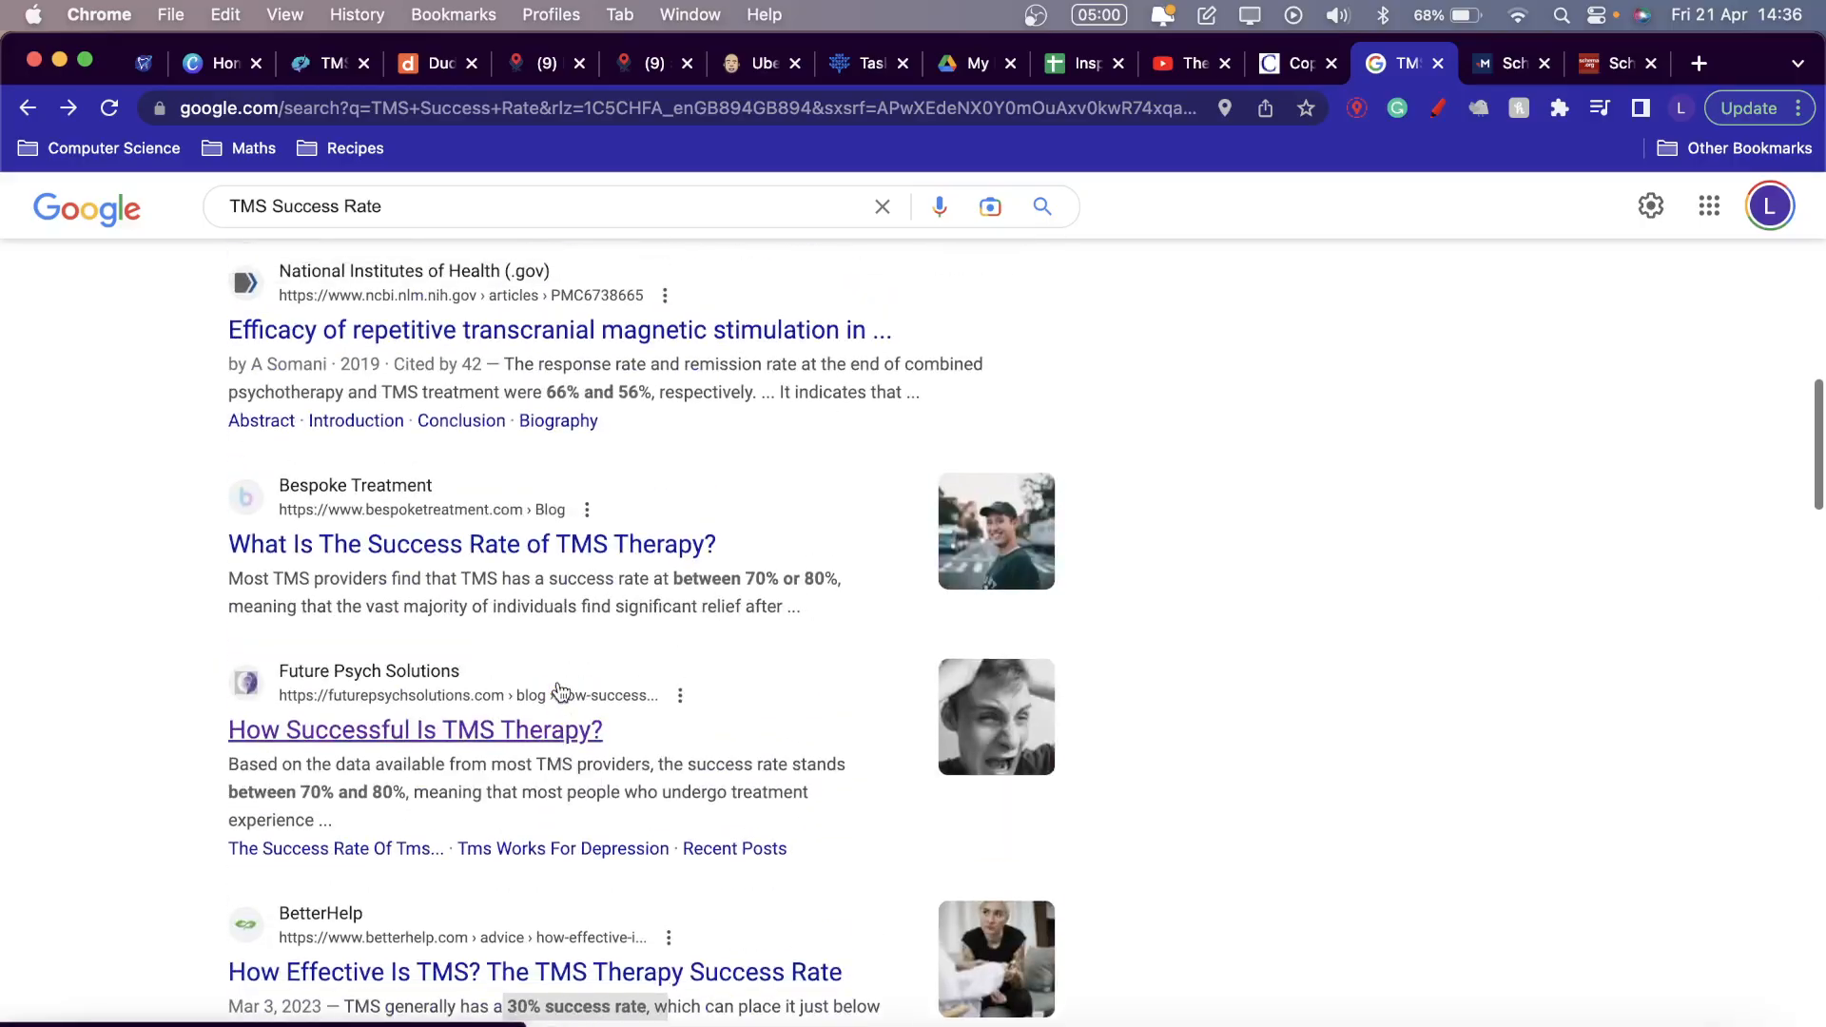
scroll(559, 687, down, 2)
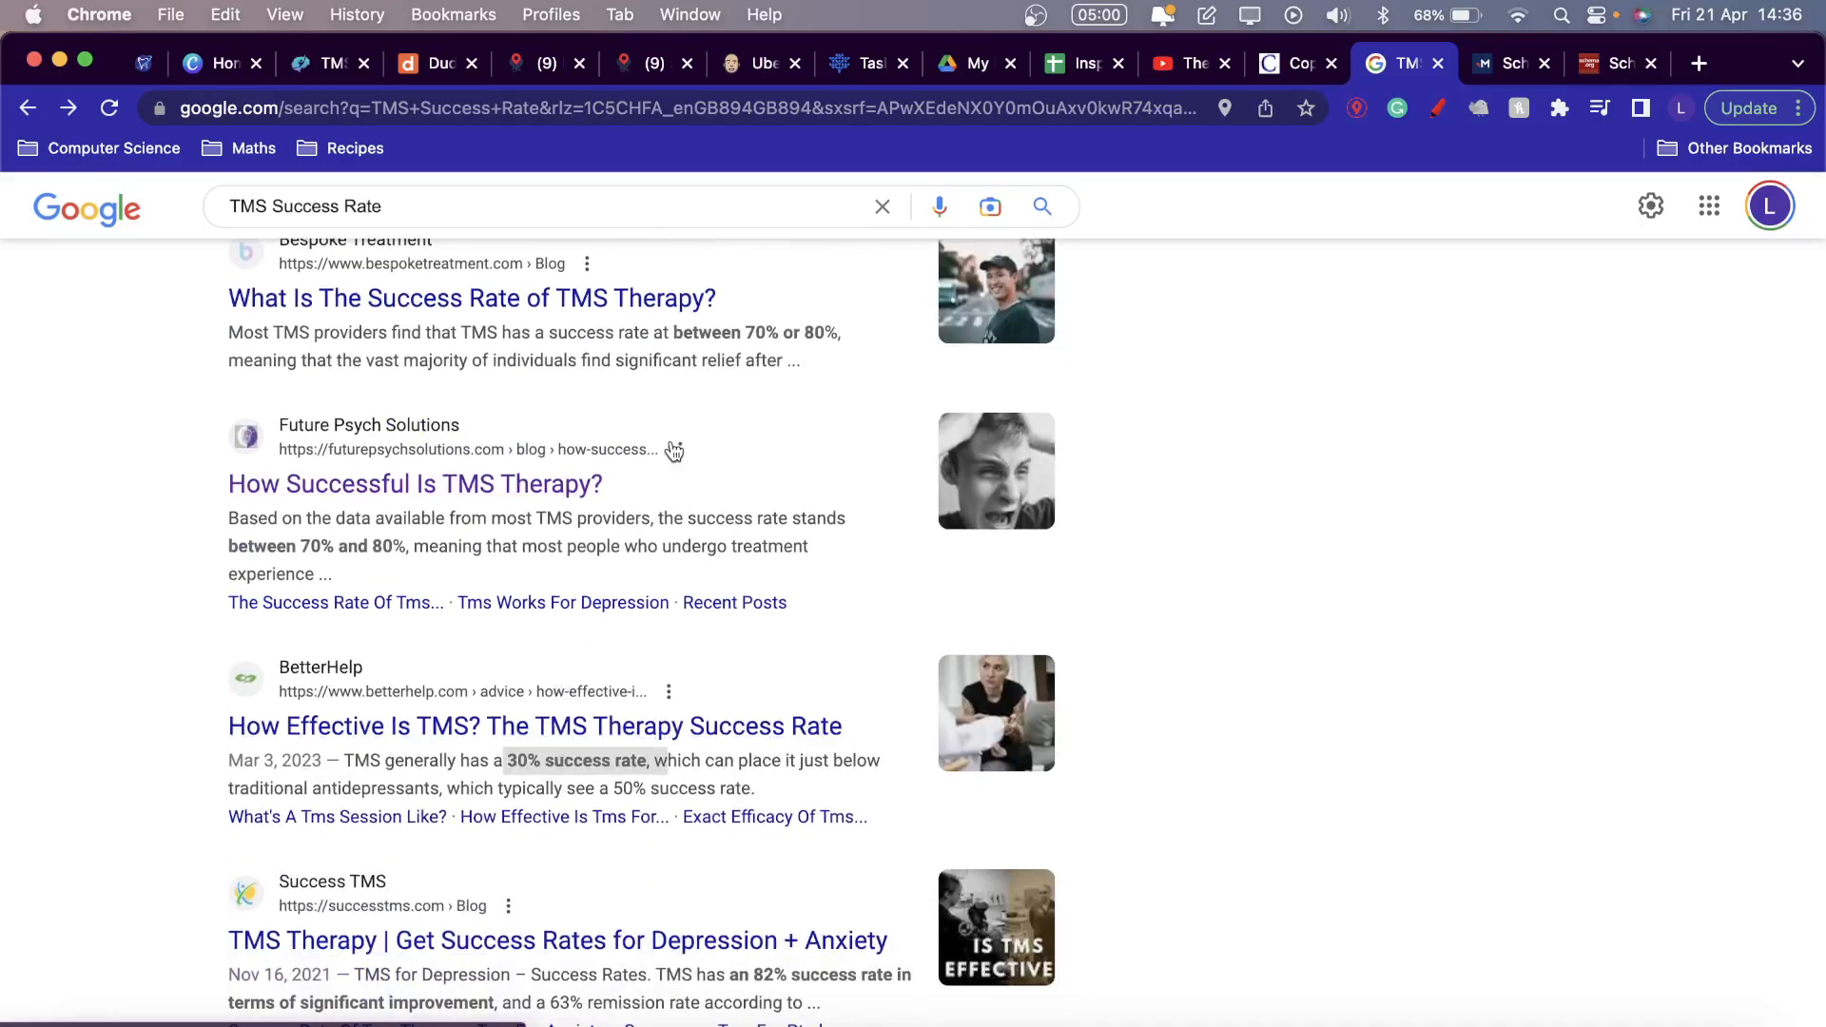
drag(296, 546, 441, 547)
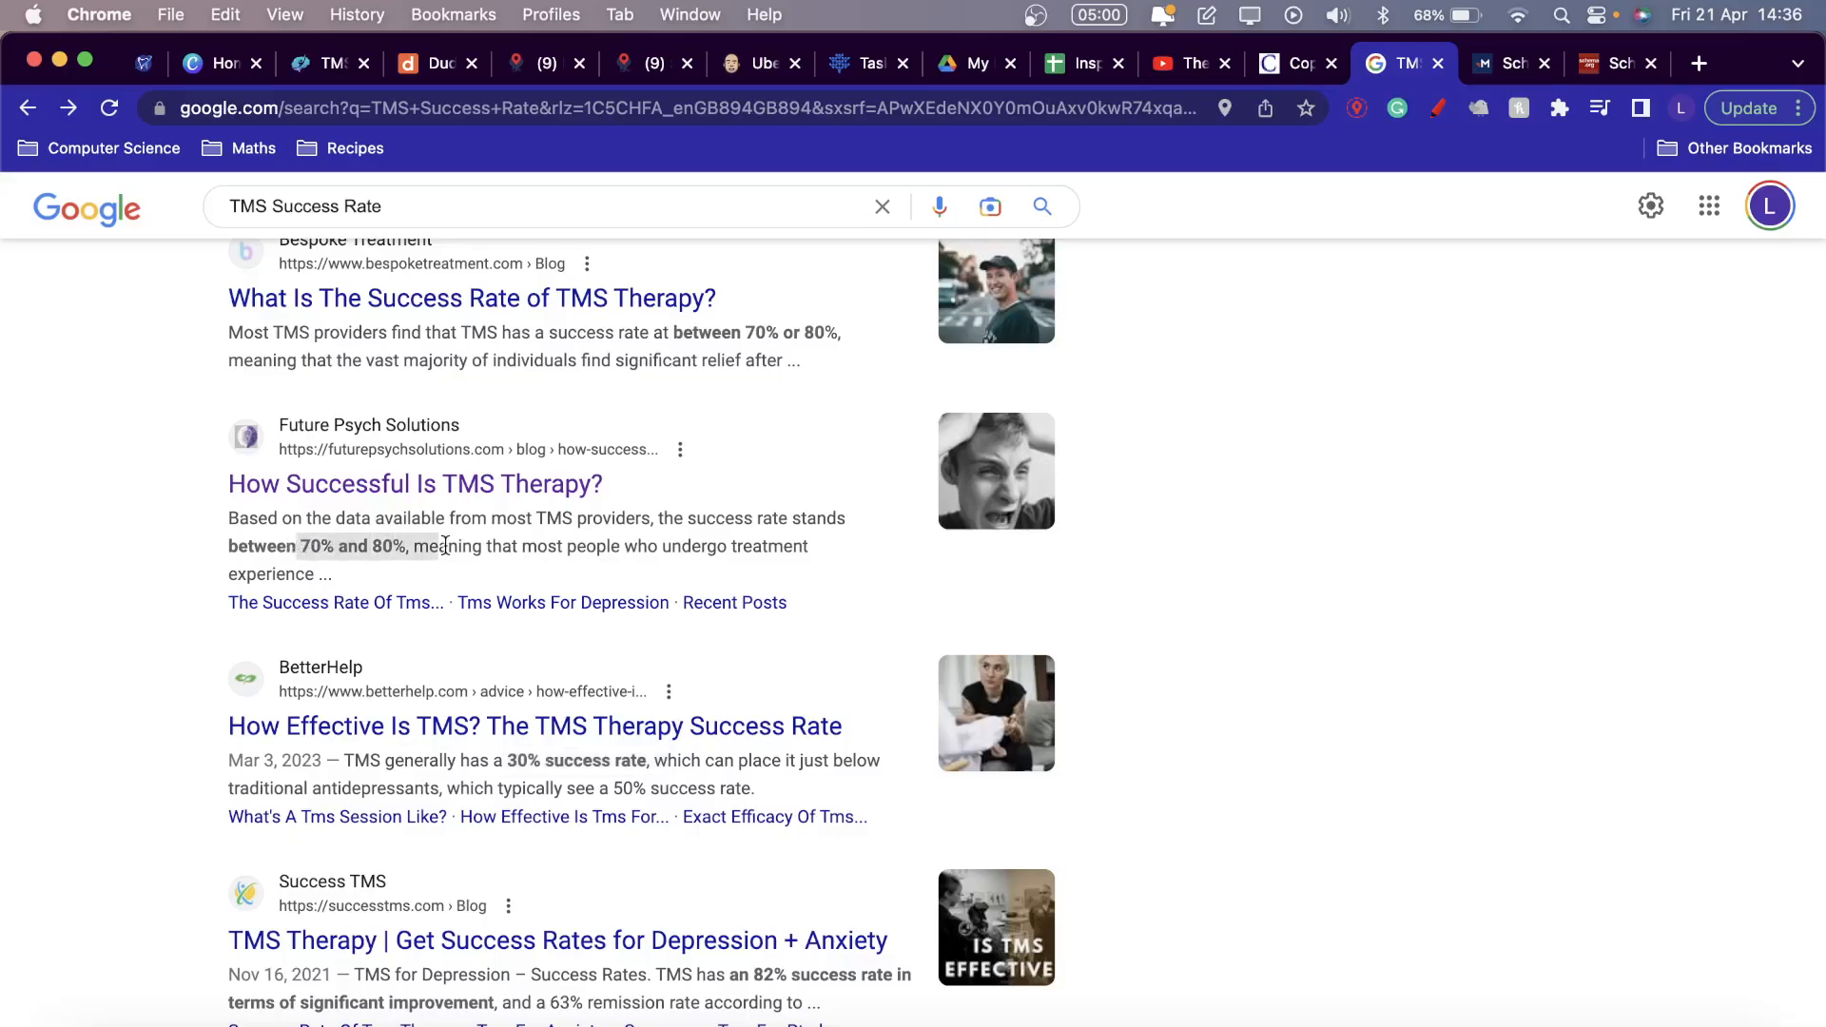
scroll(559, 569, down, 3)
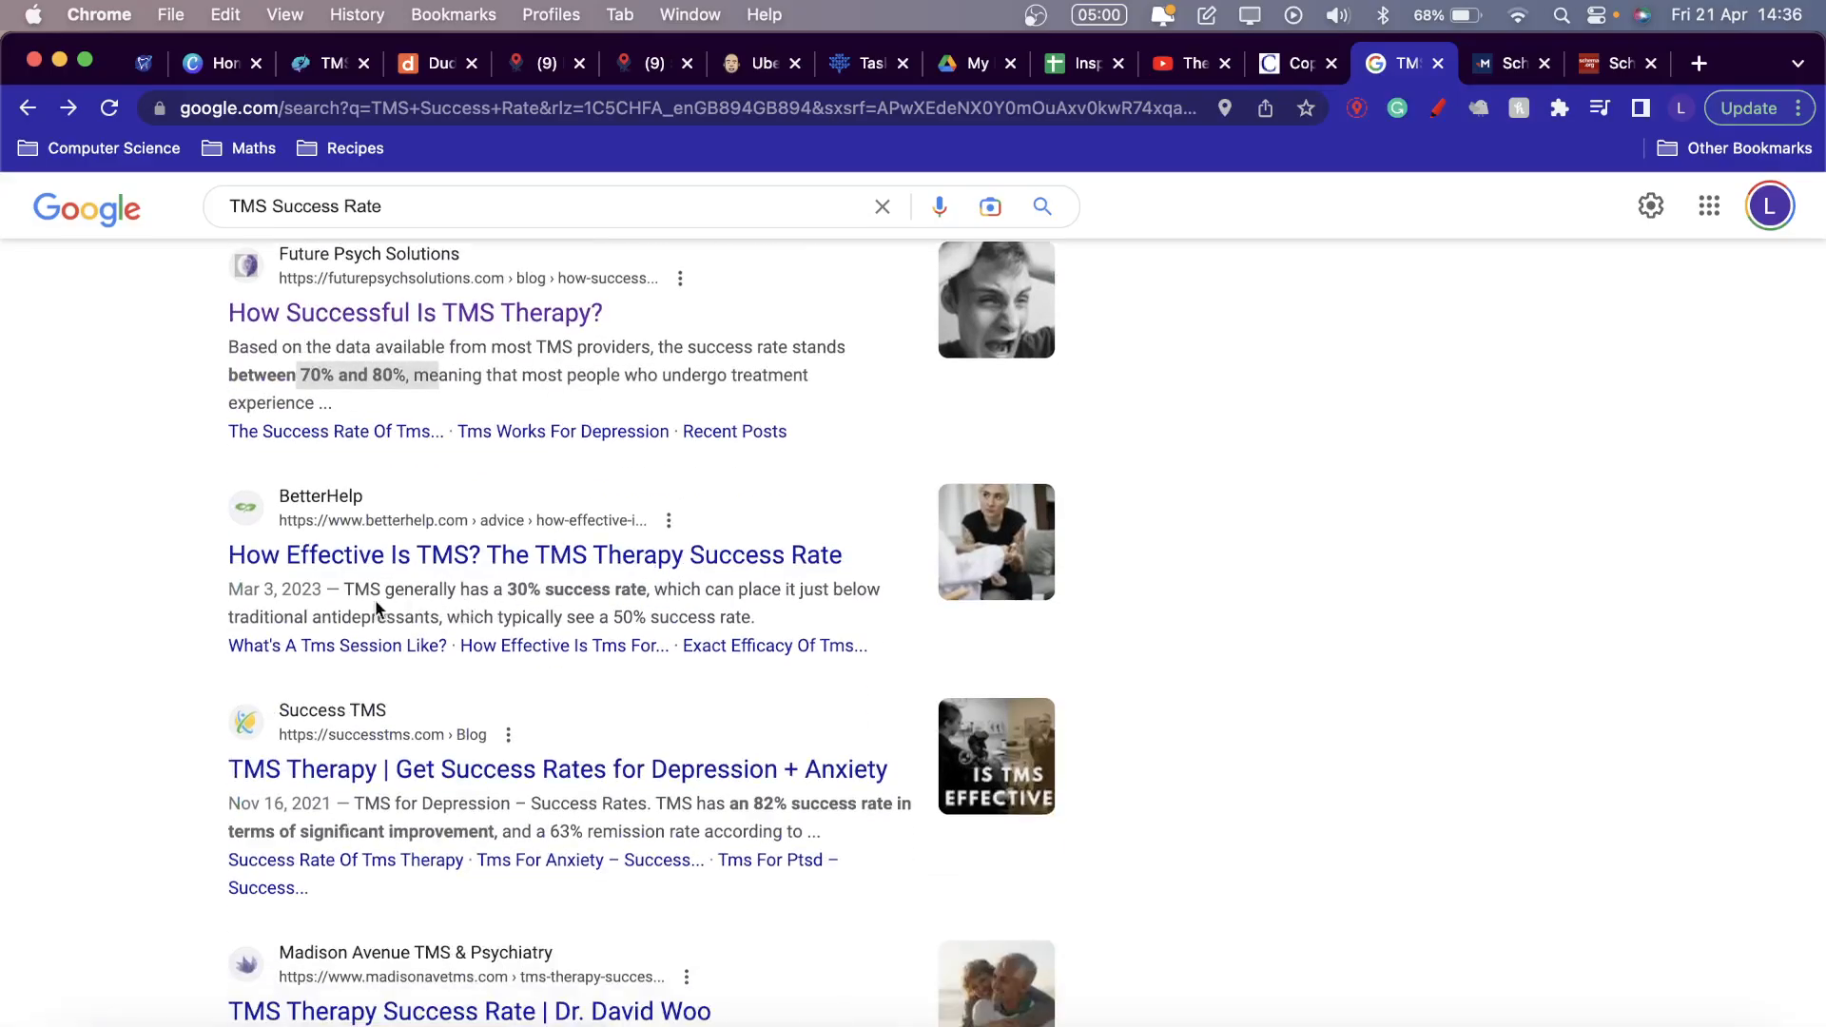
drag(344, 591, 611, 609)
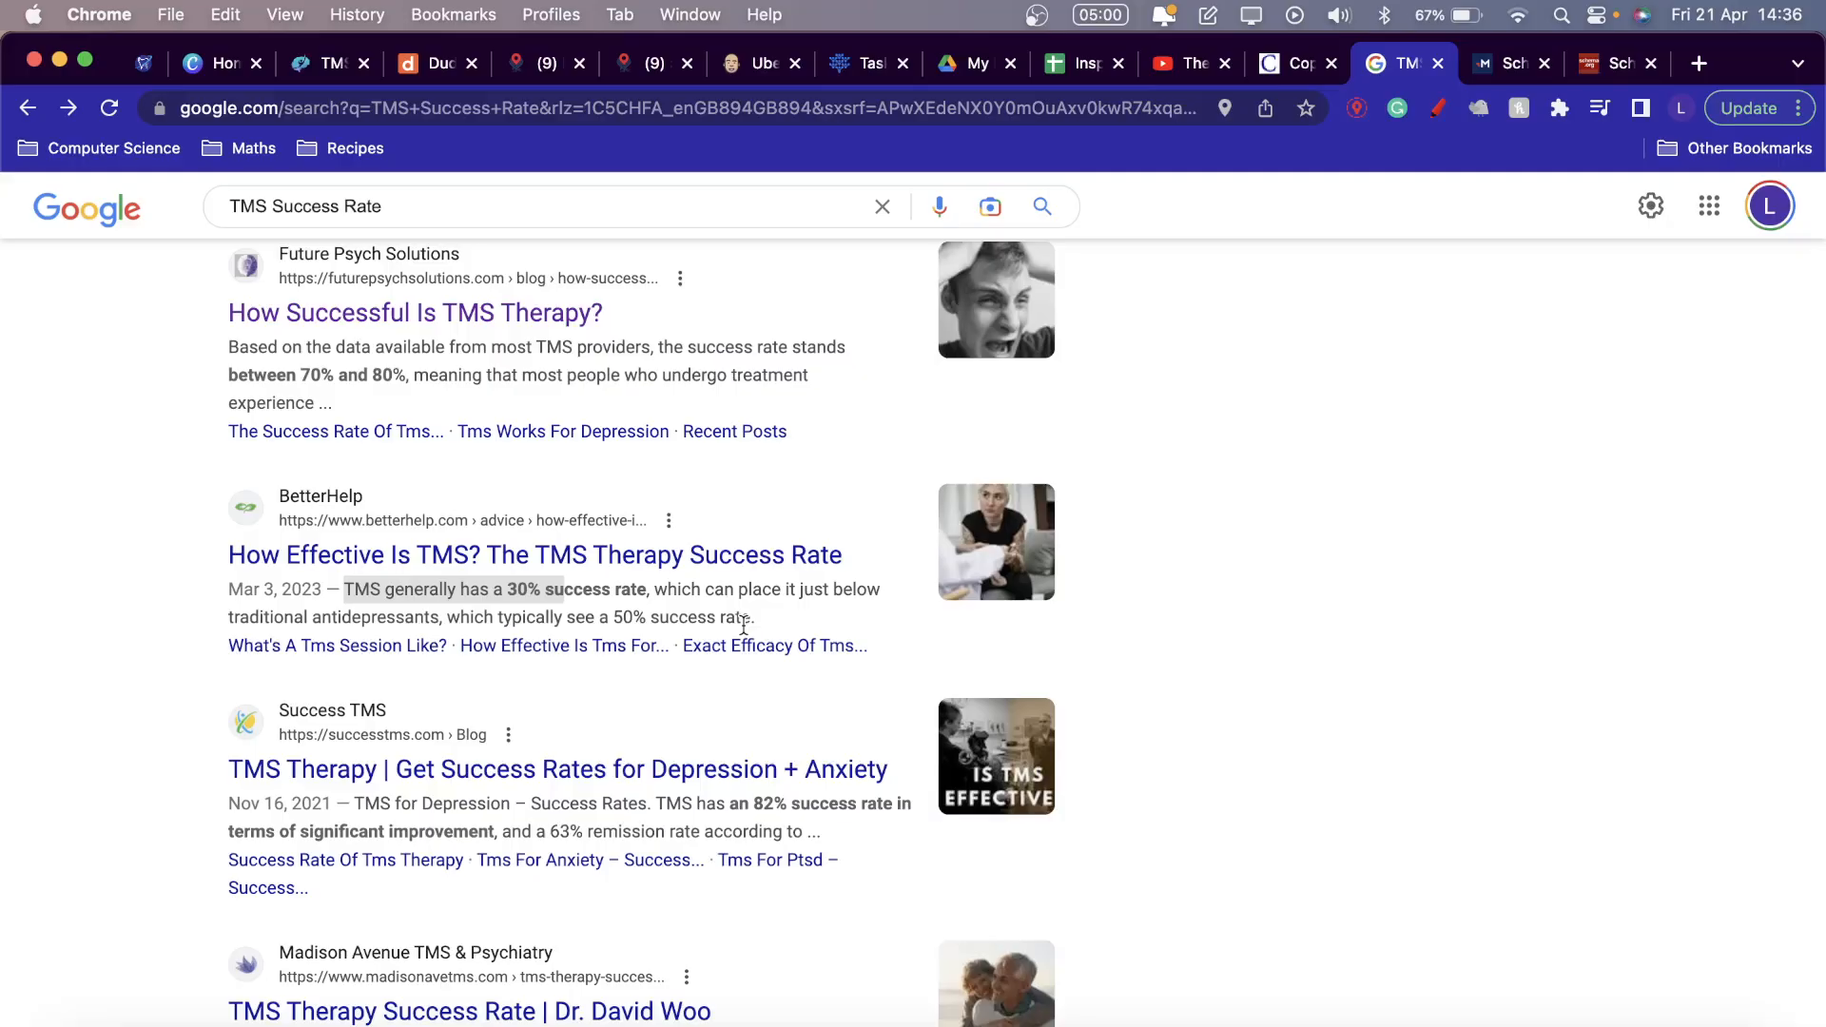
scroll(743, 626, down, 3)
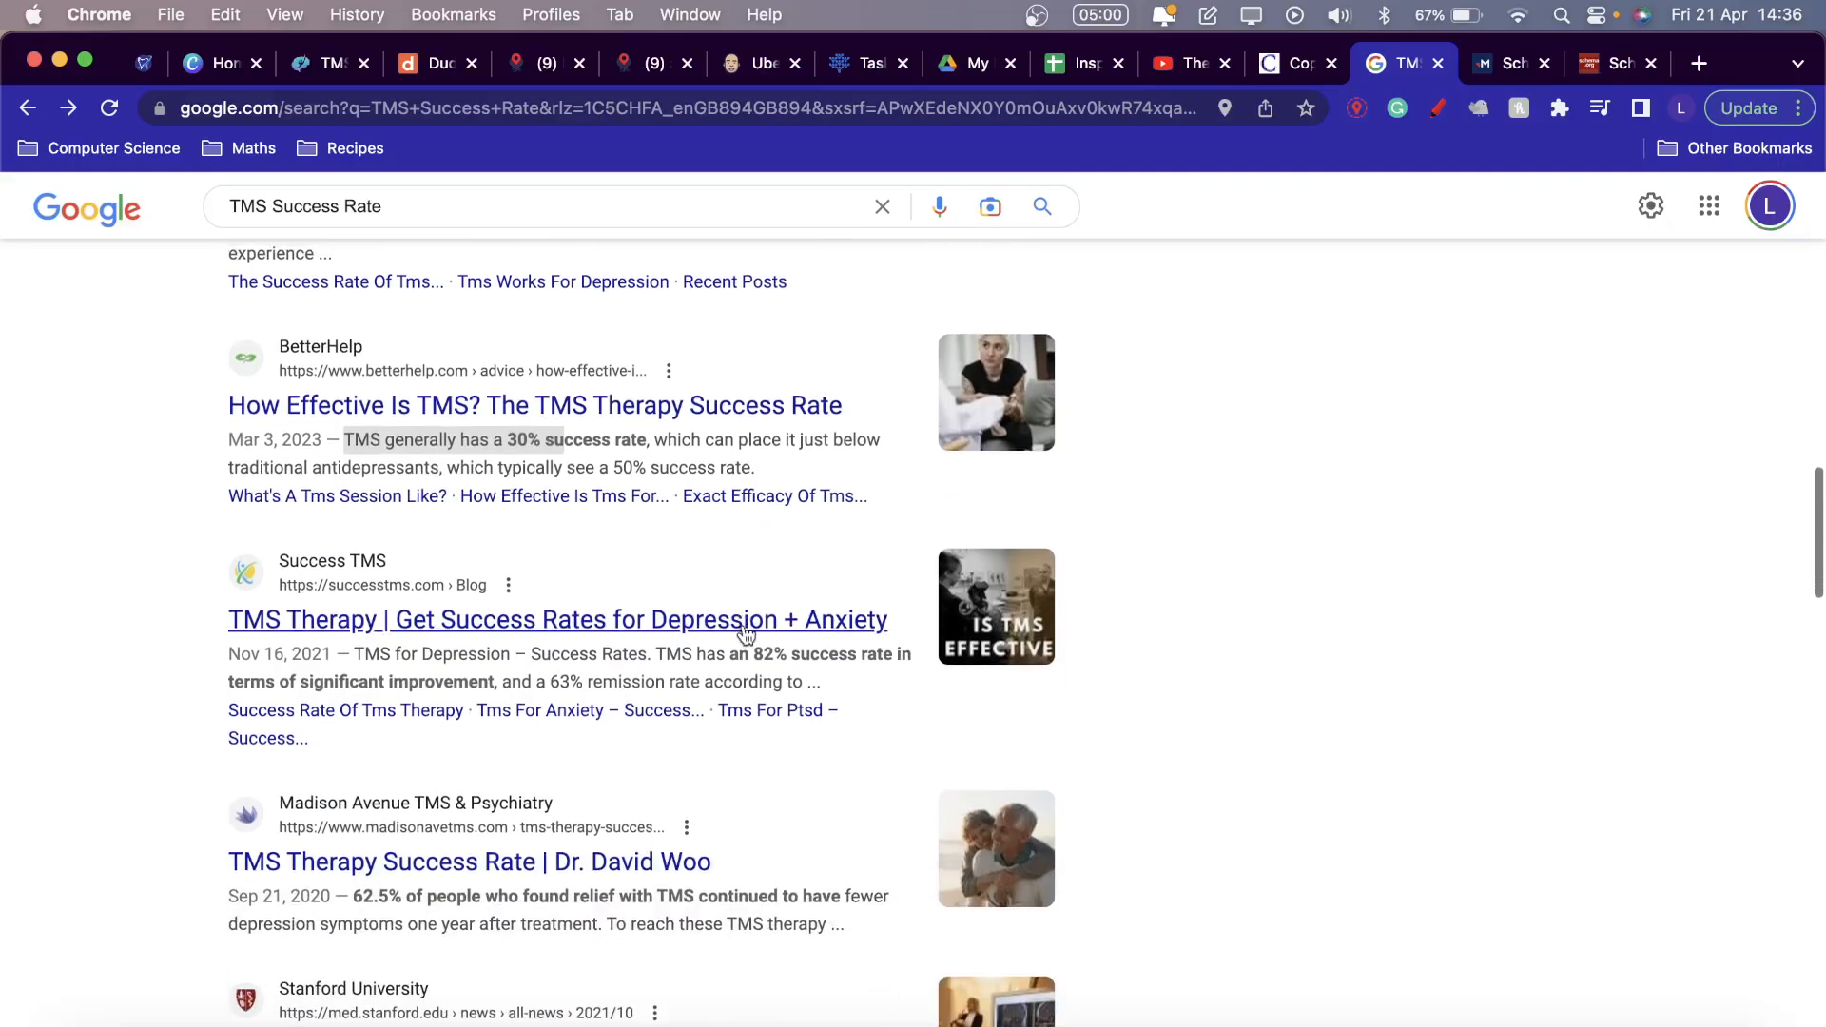
scroll(746, 632, down, 8)
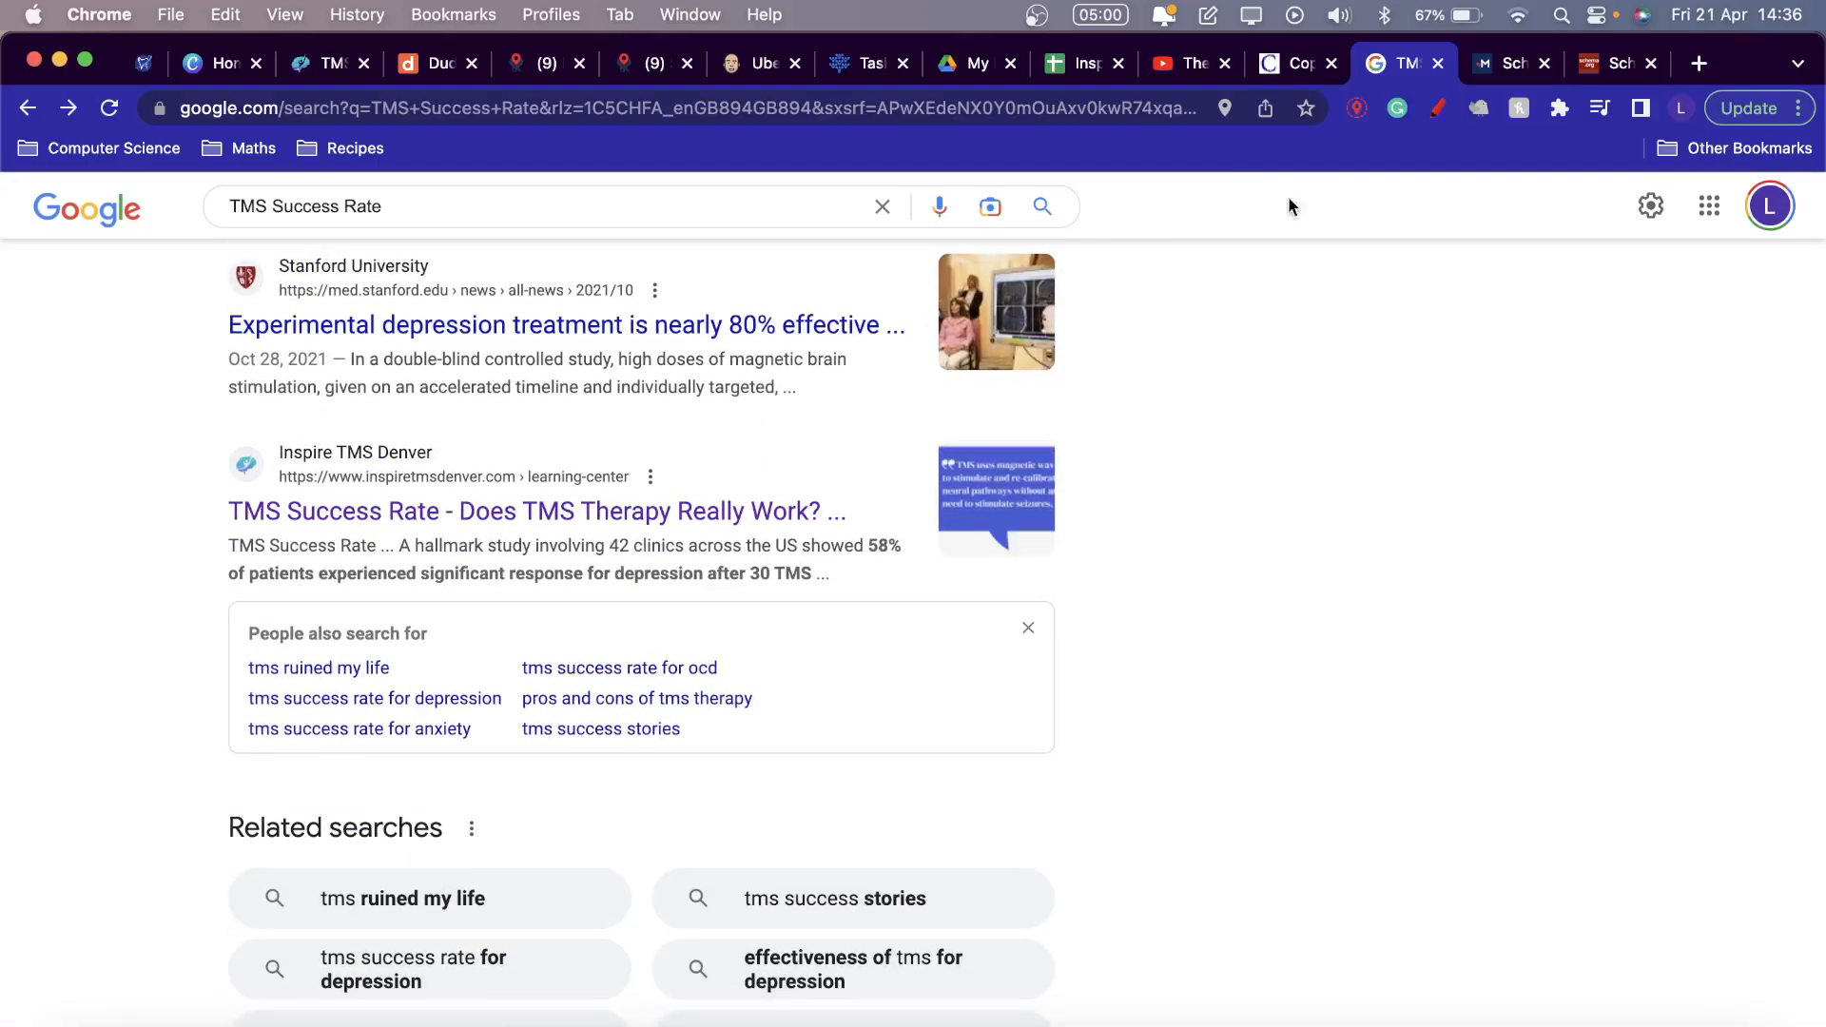
Switch to the Duda editor and highlight the full page description in the TMS Success Rate page's SEO settings.
click(437, 63)
scroll(856, 666, down, 3)
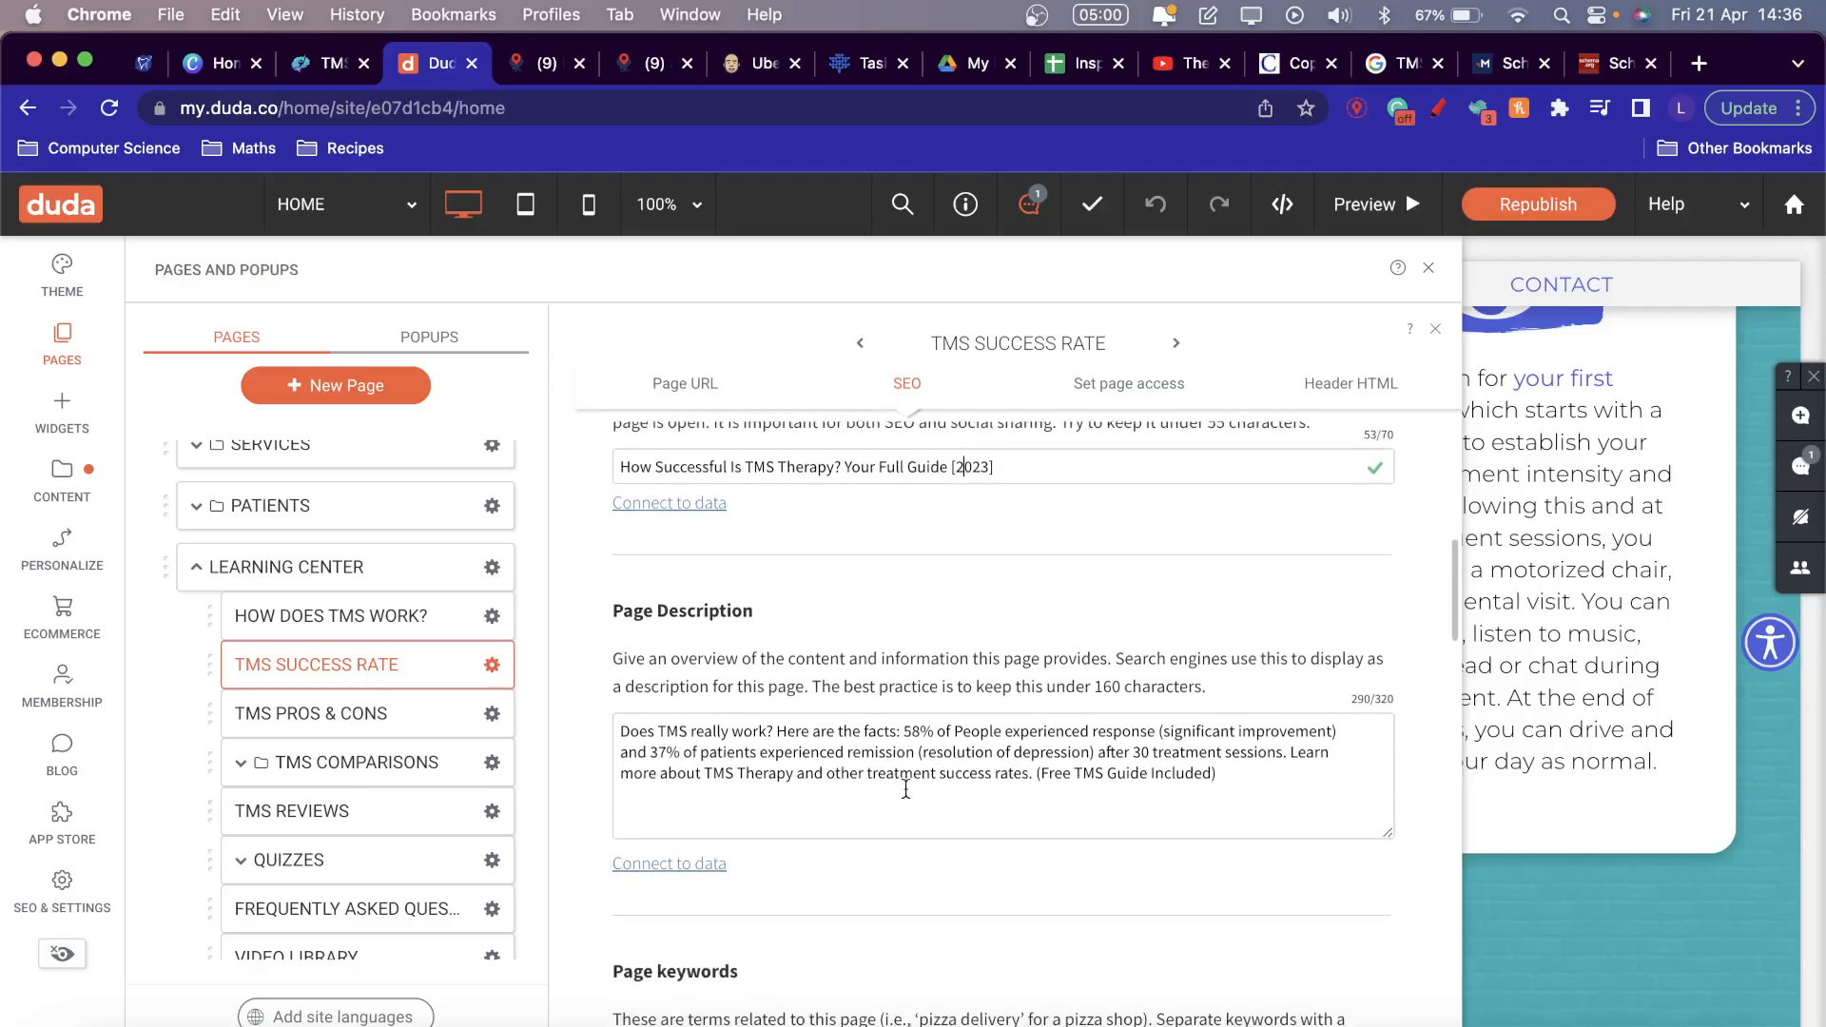
double_click(906, 775)
click(1225, 789)
drag(1240, 771, 580, 731)
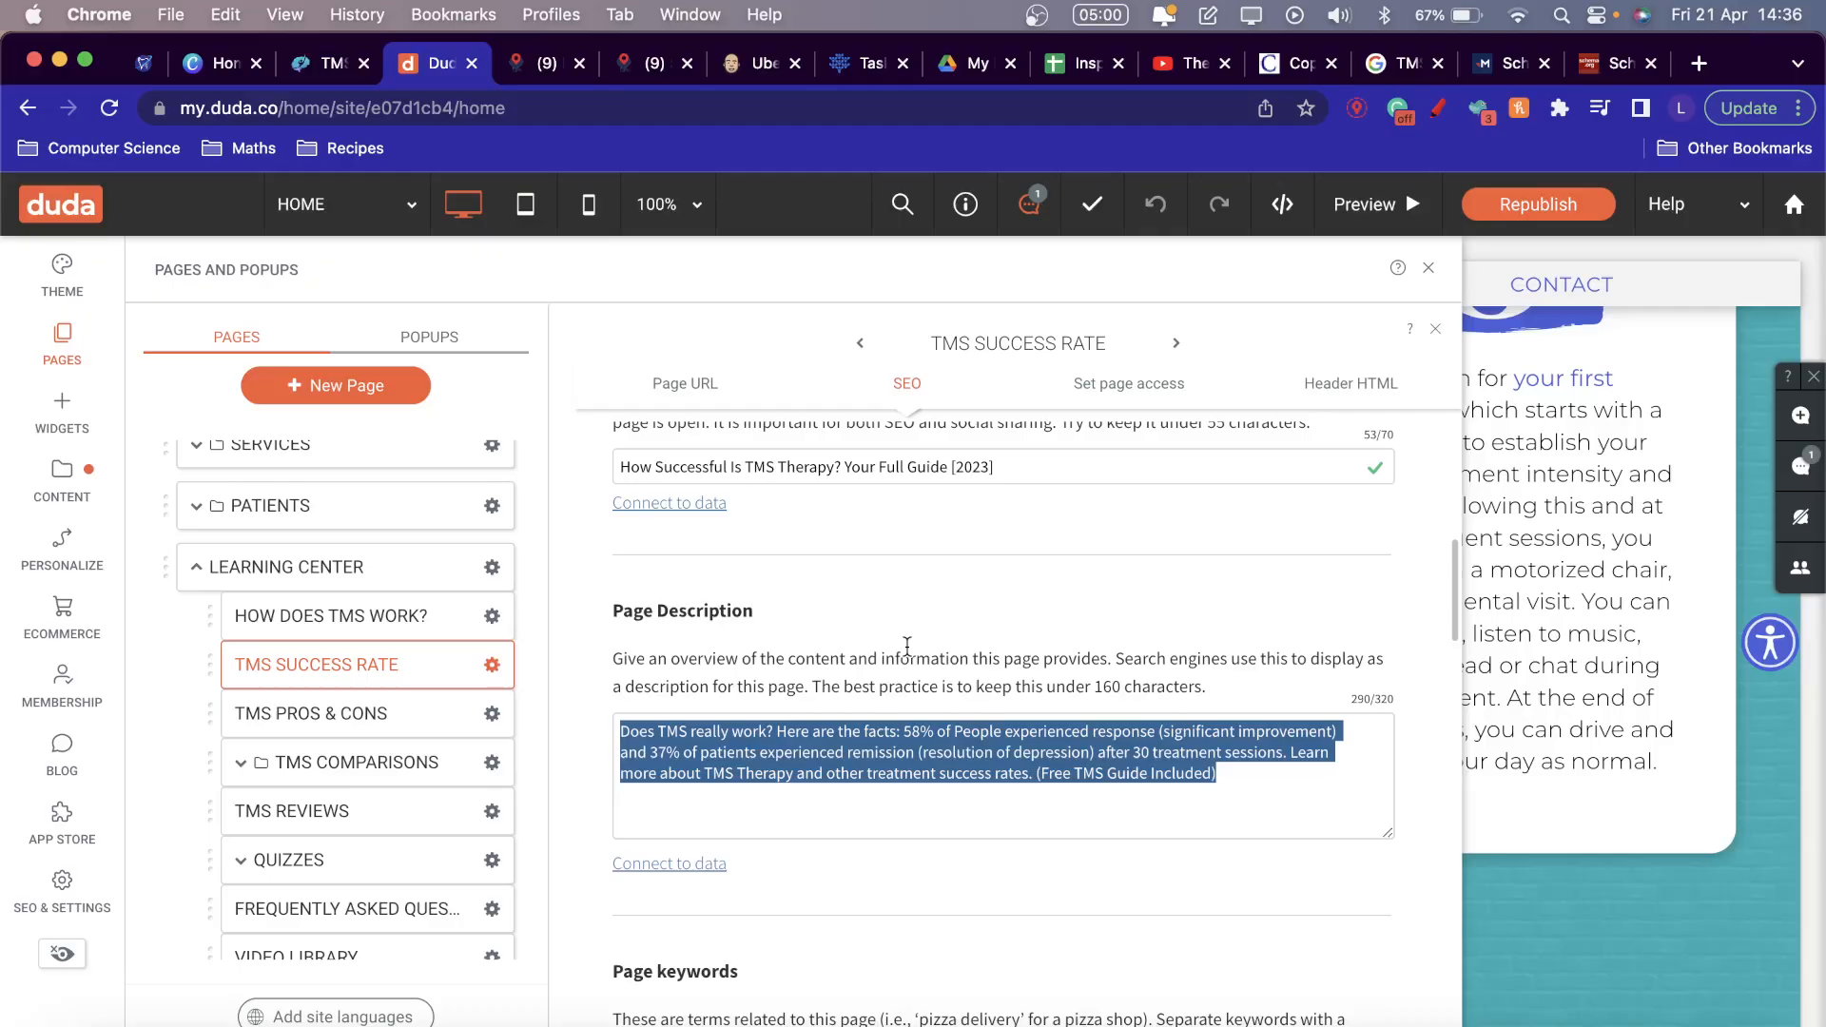
Review the TMS Success Rate page's settings, from page URL and SEO through page access to the header HTML schema.
scroll(907, 645, up, 8)
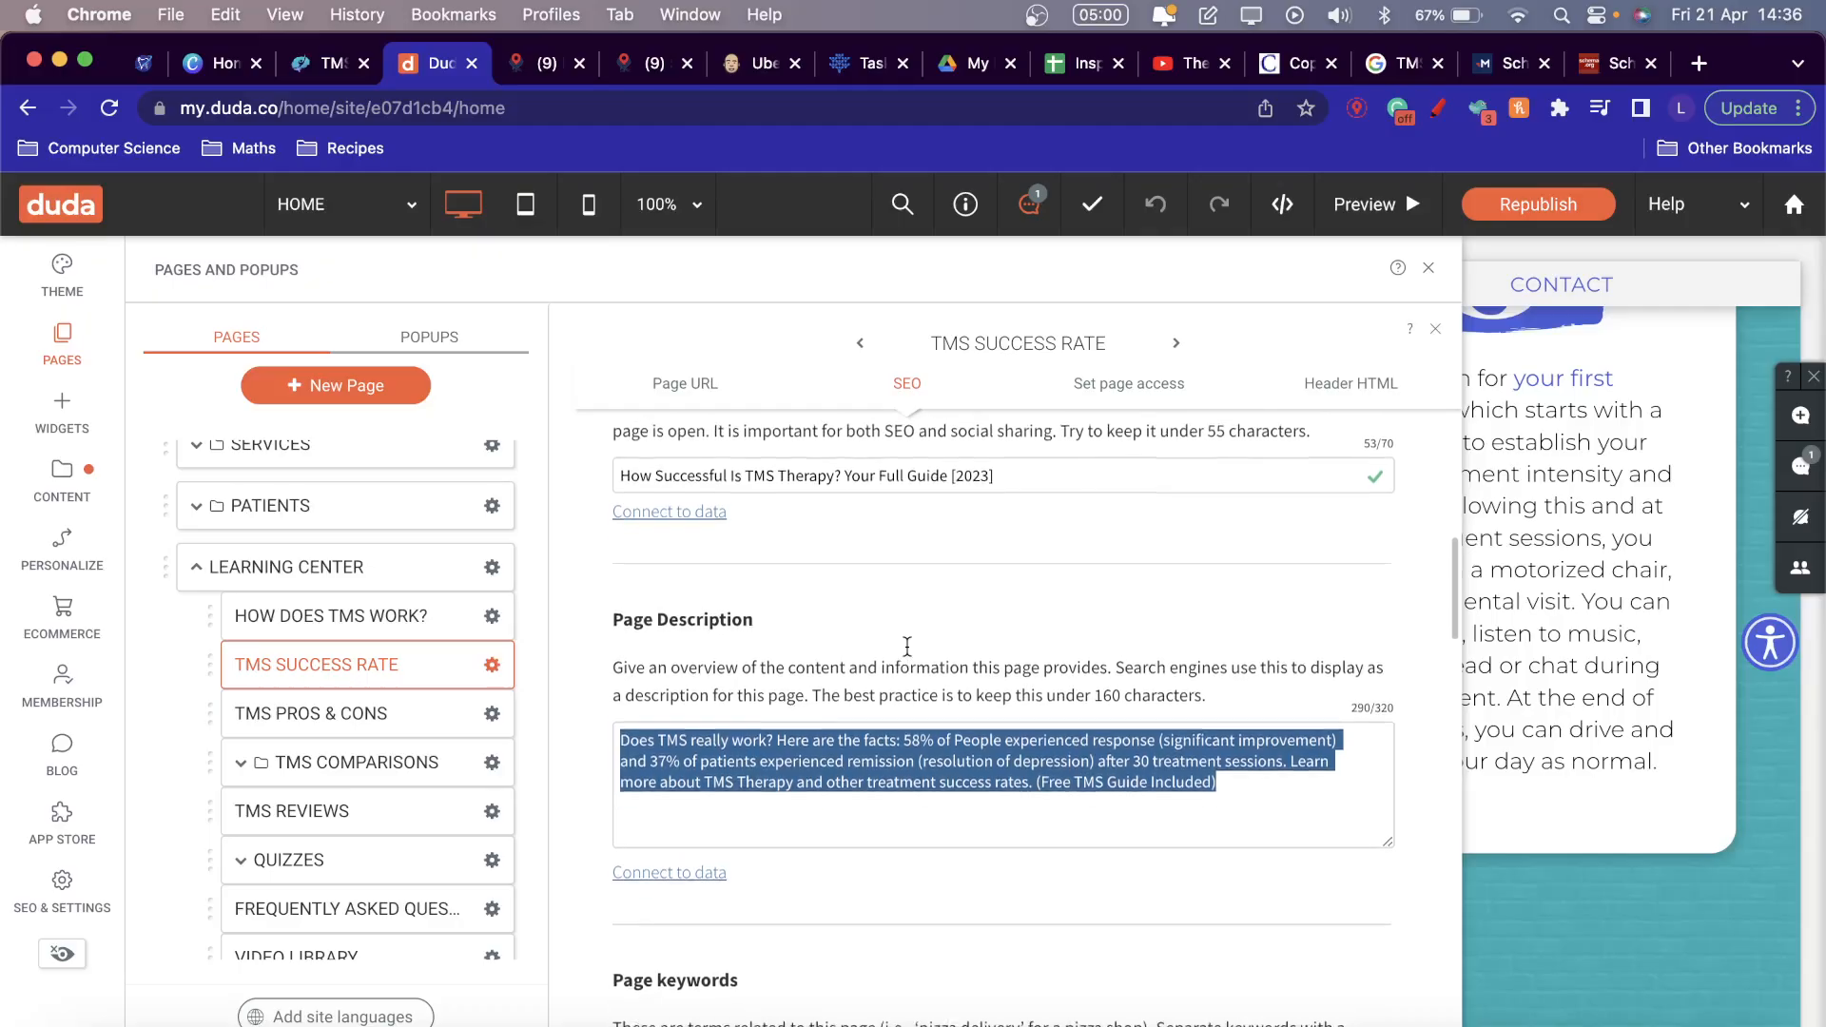
scroll(908, 654, up, 5)
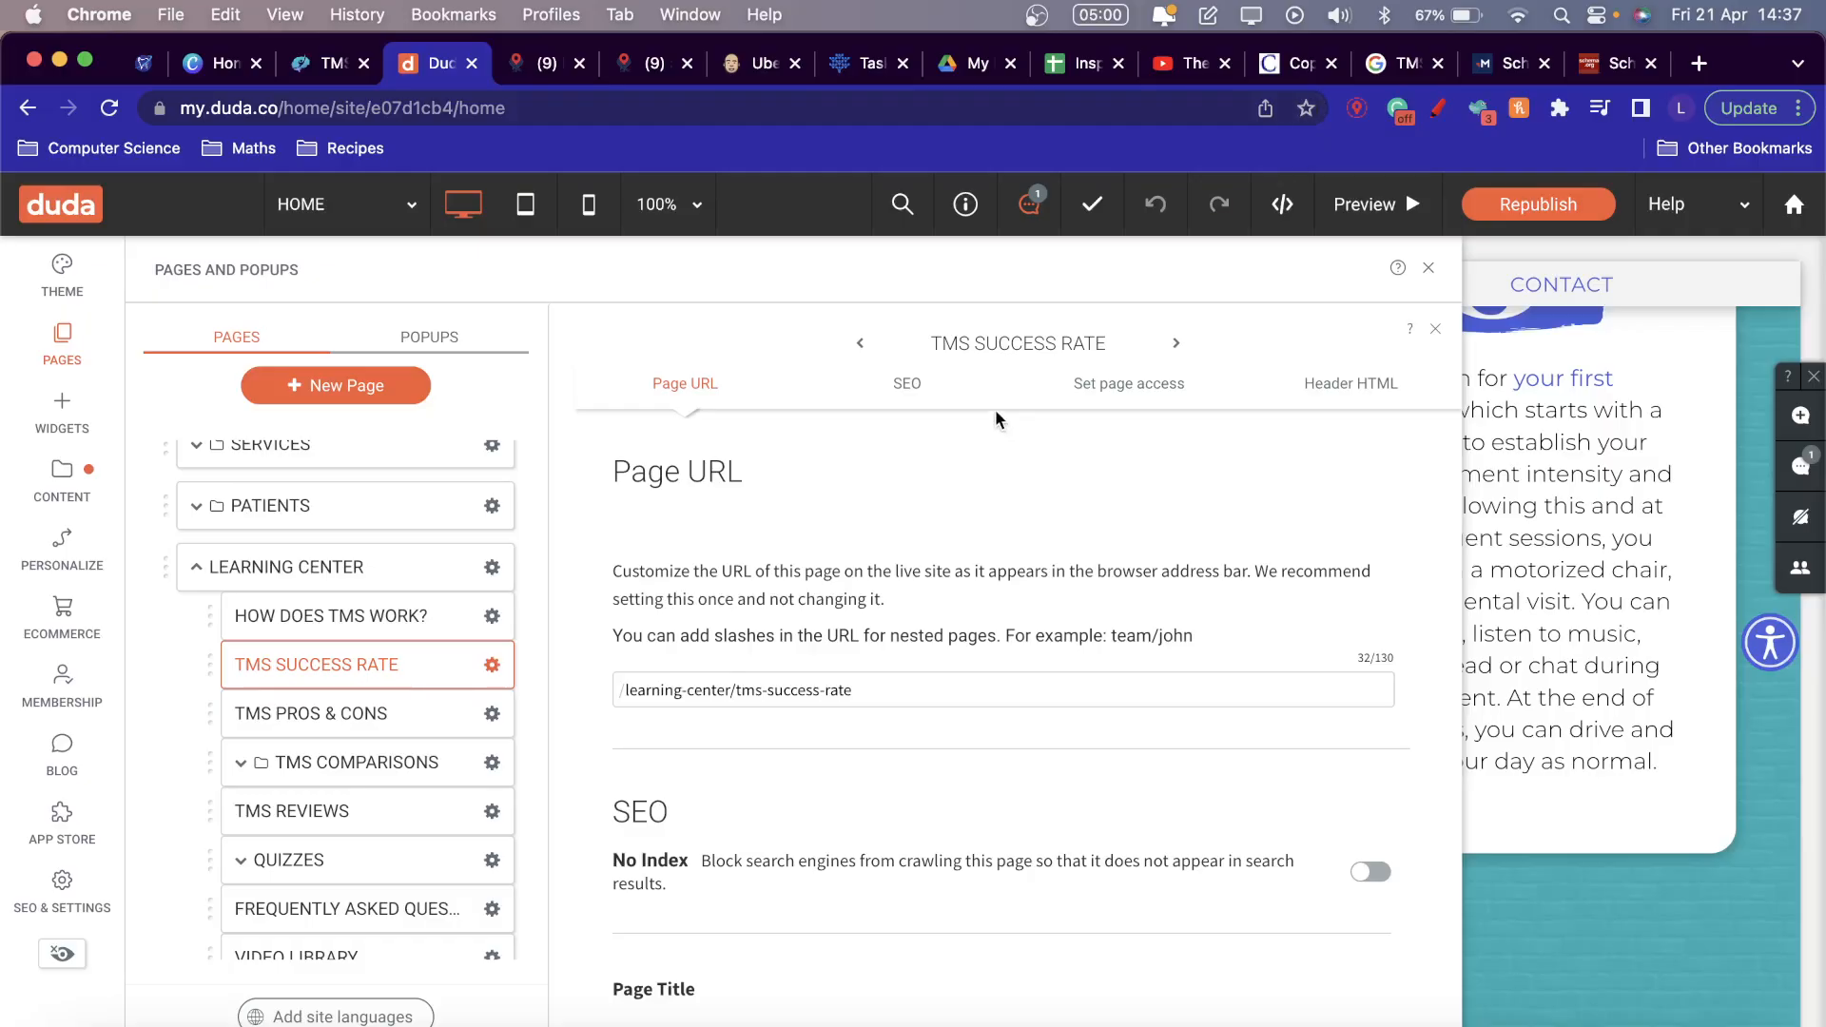
scroll(1081, 754, down, 10)
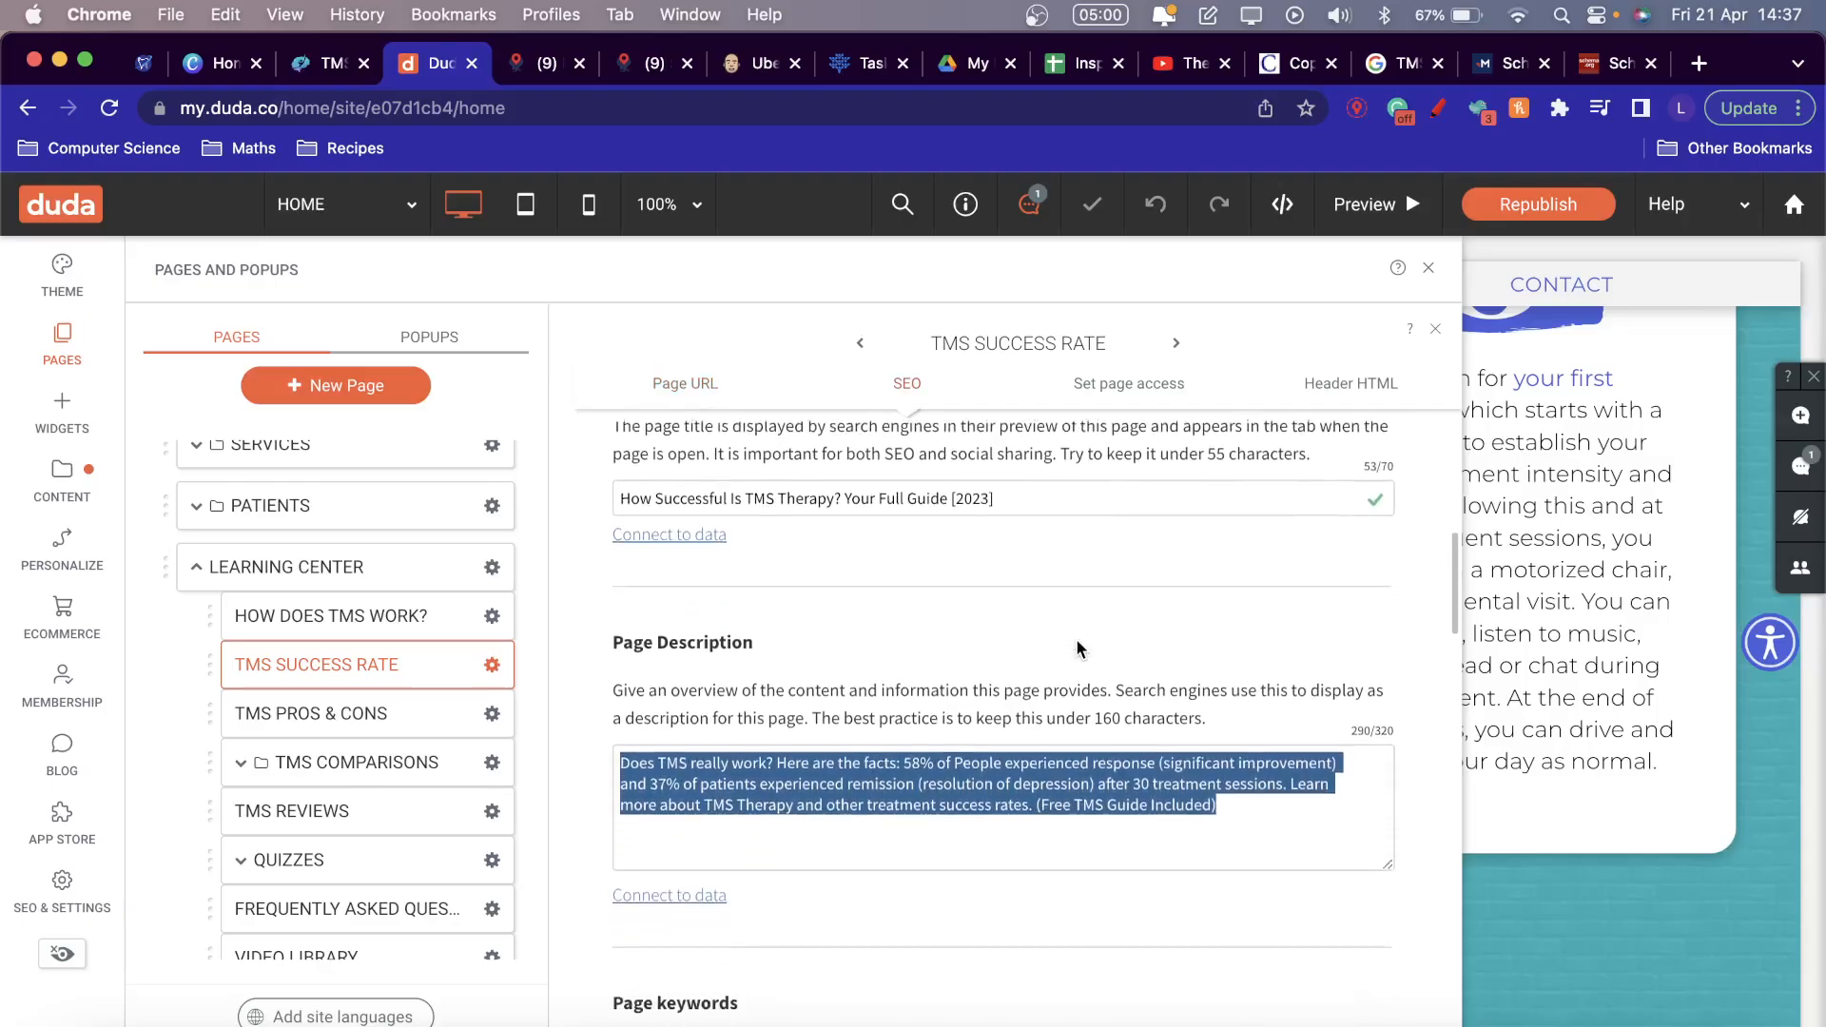
scroll(1080, 646, down, 15)
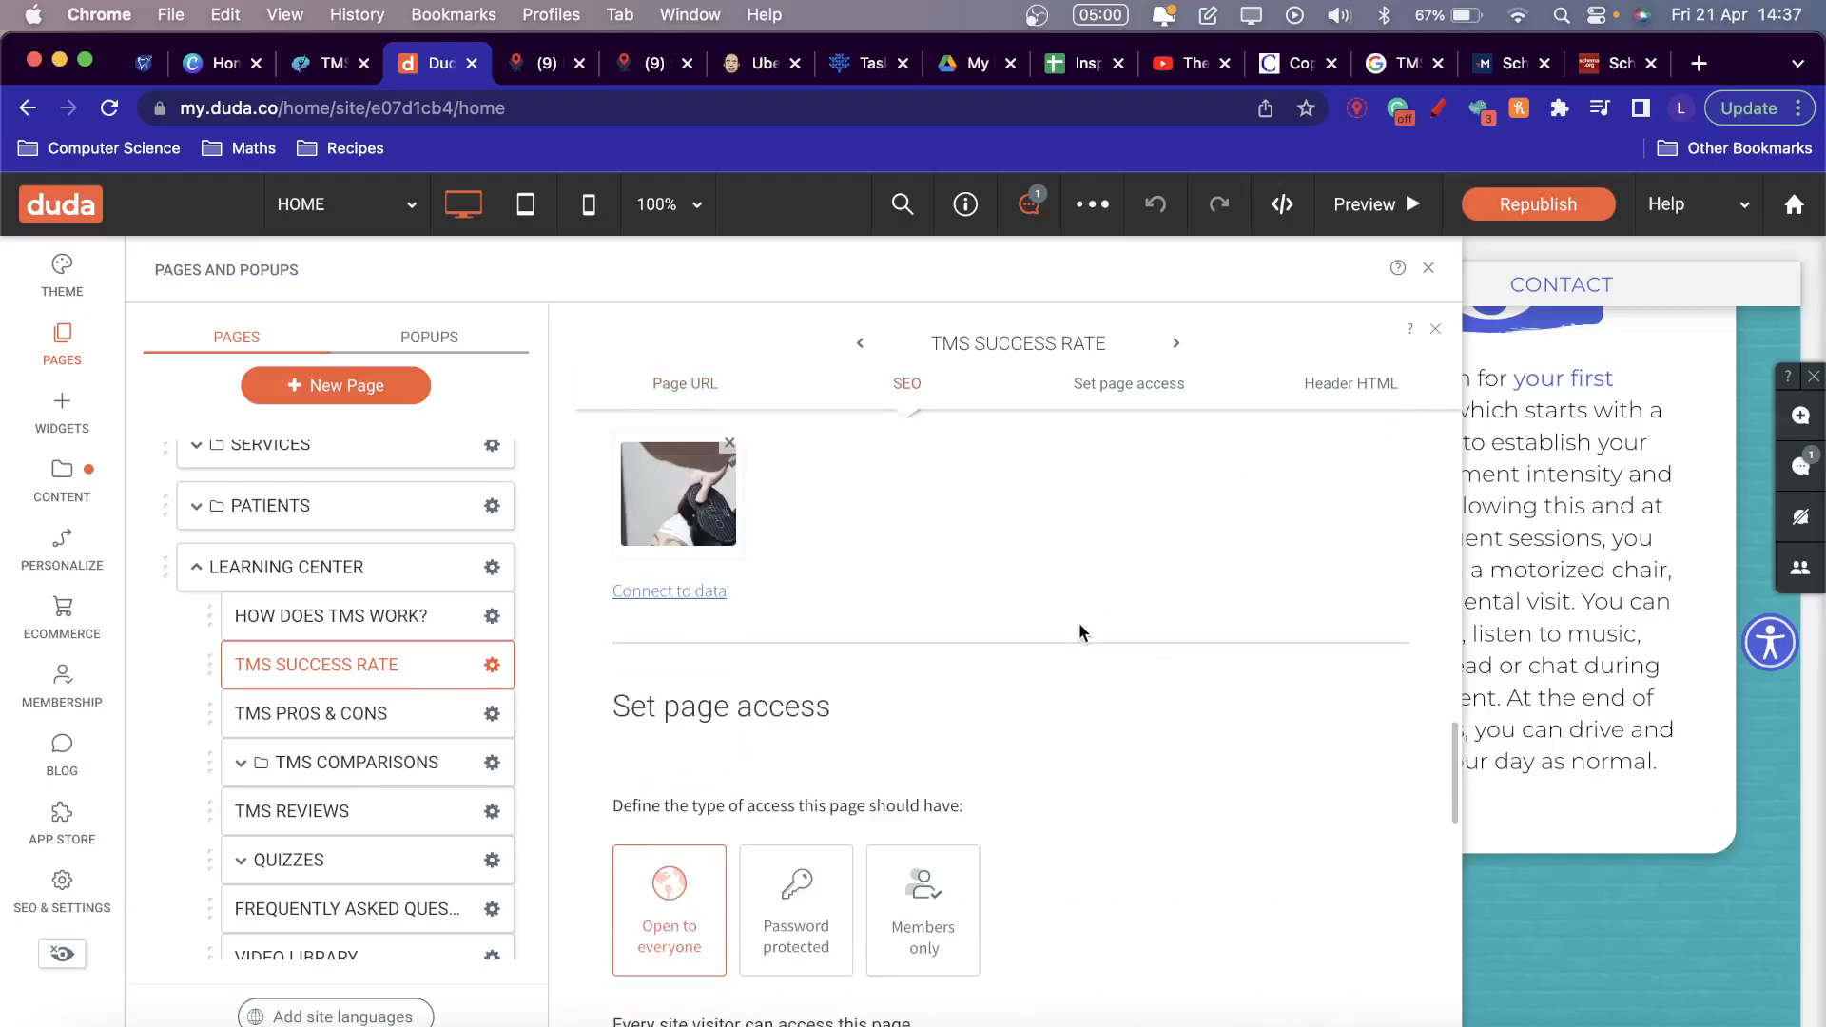
scroll(1079, 584, up, 10)
scroll(1076, 620, down, 3)
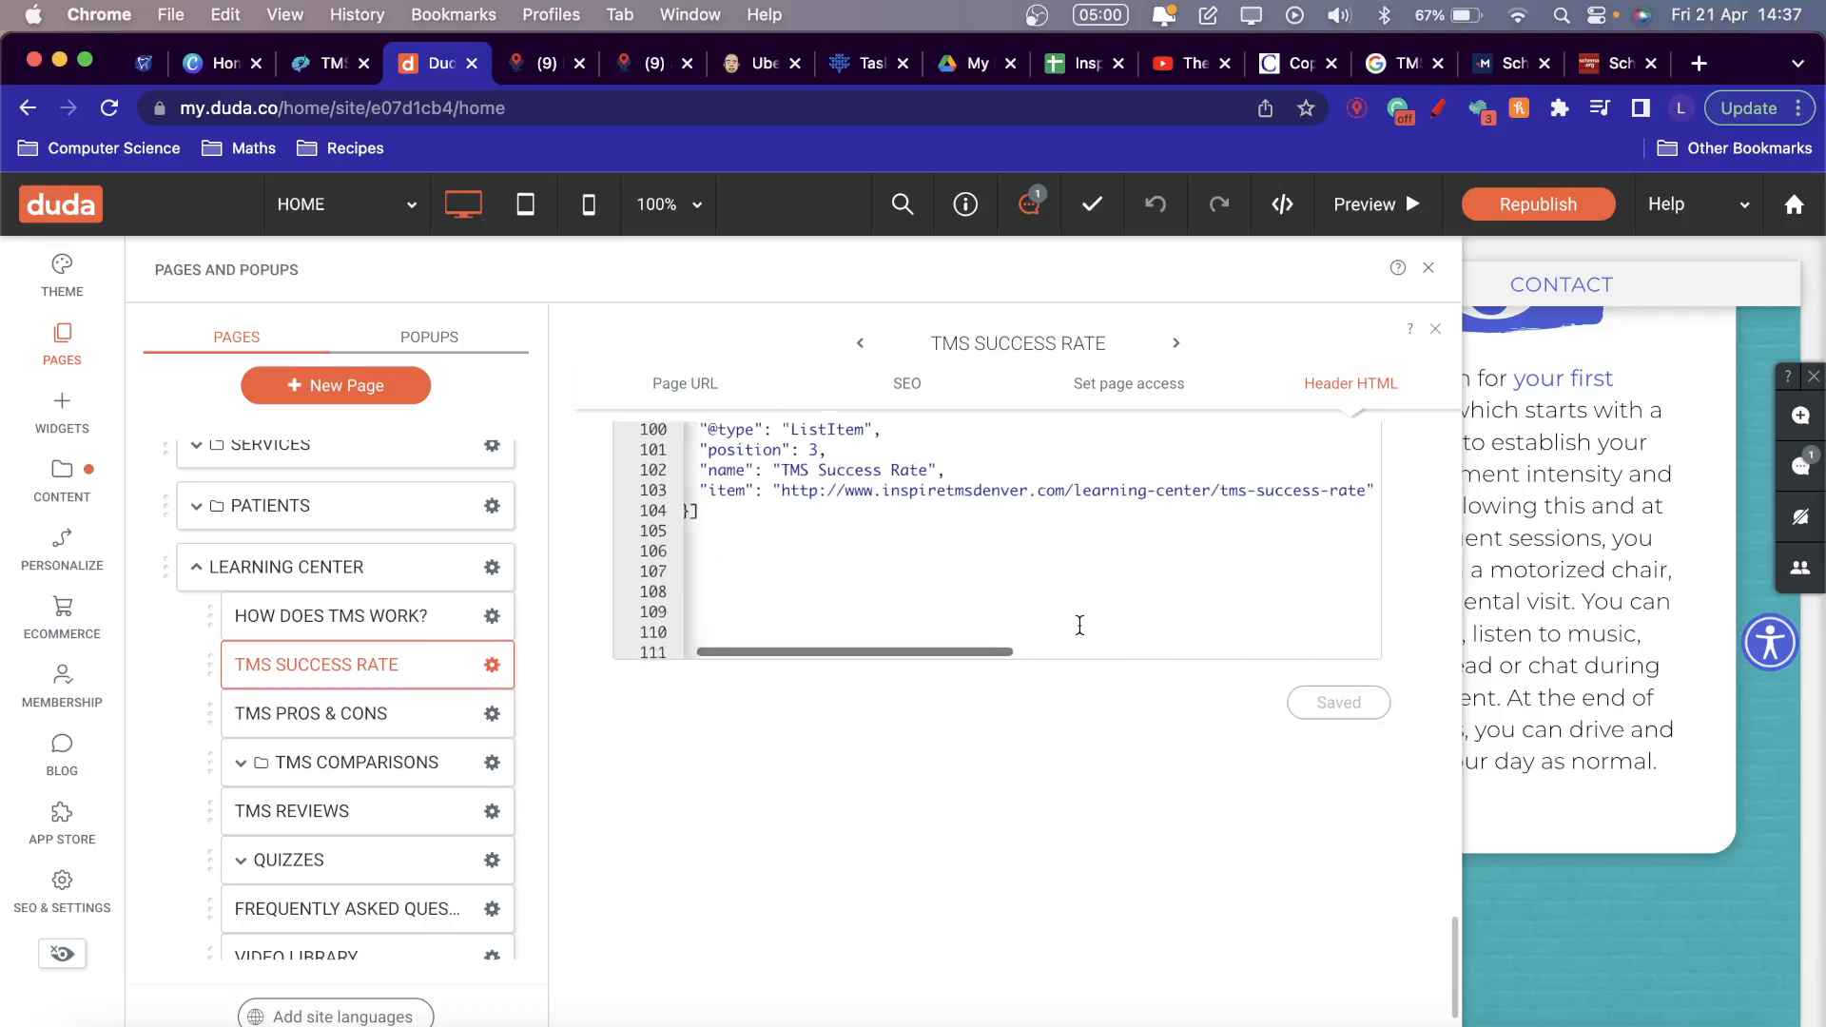
scroll(1075, 619, up, 3)
scroll(1408, 761, up, 5)
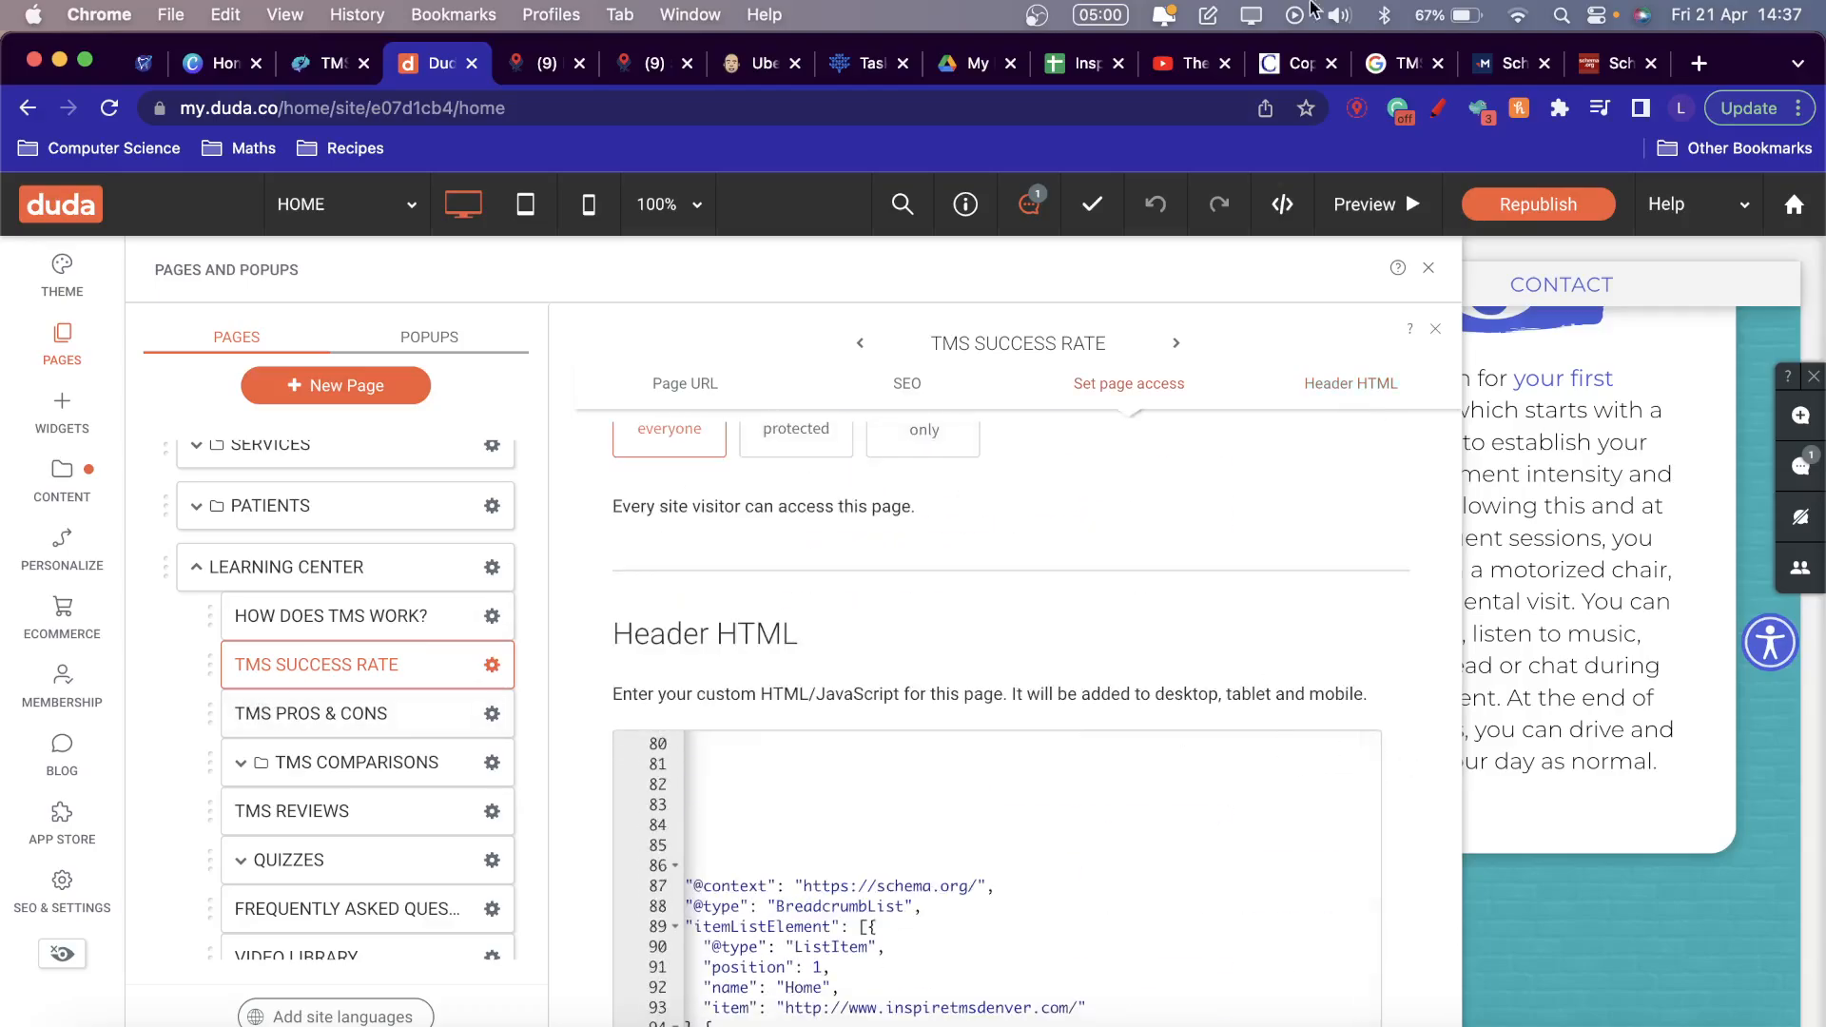
Switch back to the SEO audit sheet and select the accelerated tms keyword's URL.
click(1080, 65)
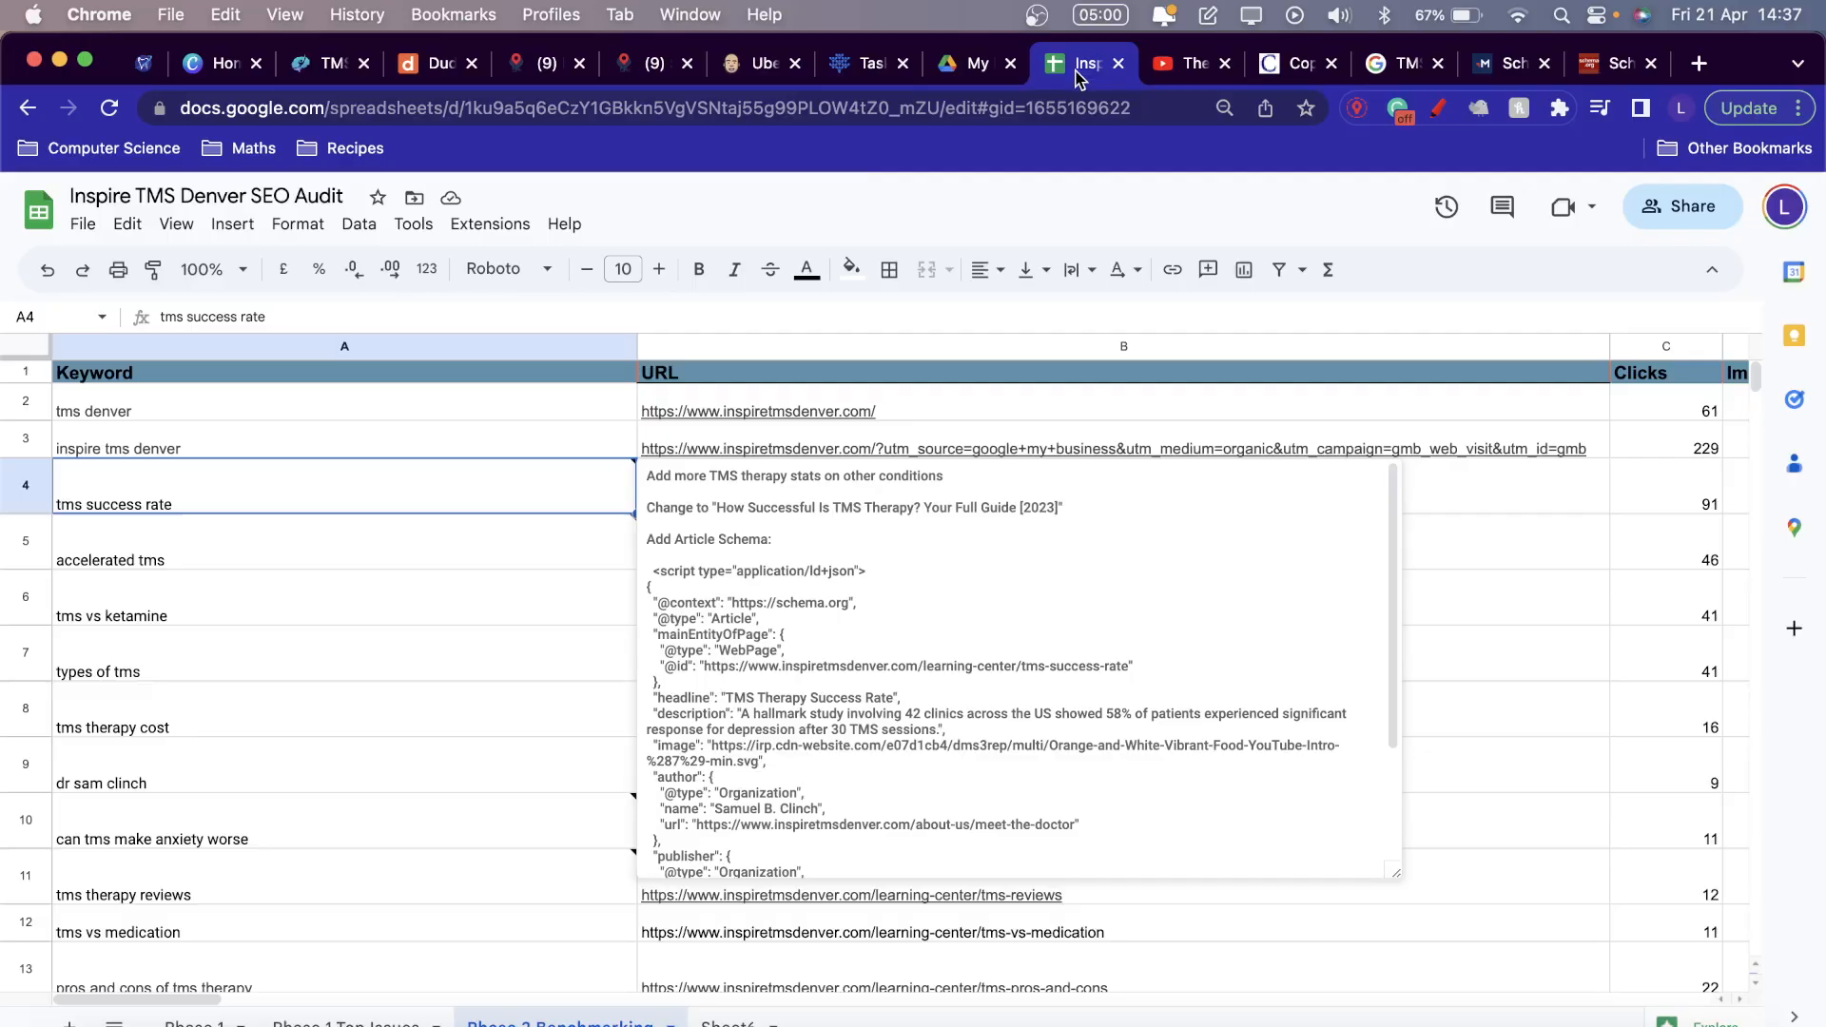
click(334, 565)
click(1303, 545)
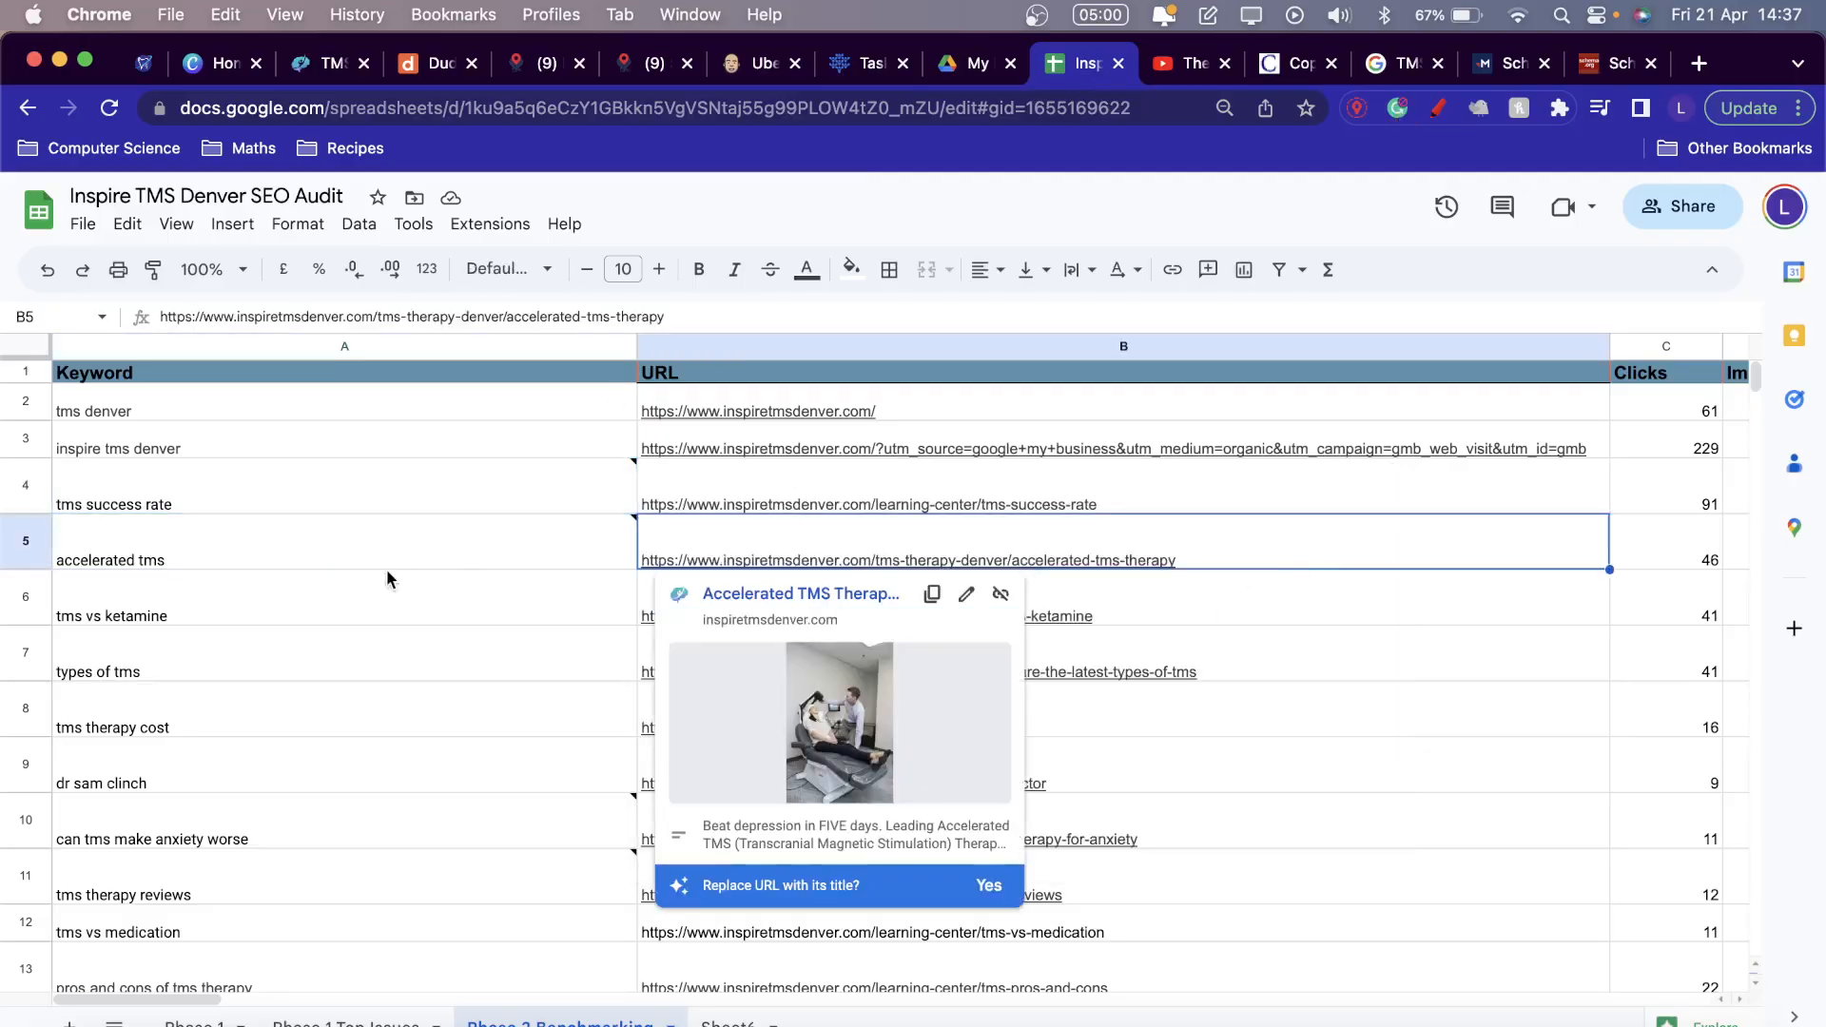
Read the note on the accelerated tms keyword and open its linked page from the audit sheet.
click(412, 494)
click(436, 563)
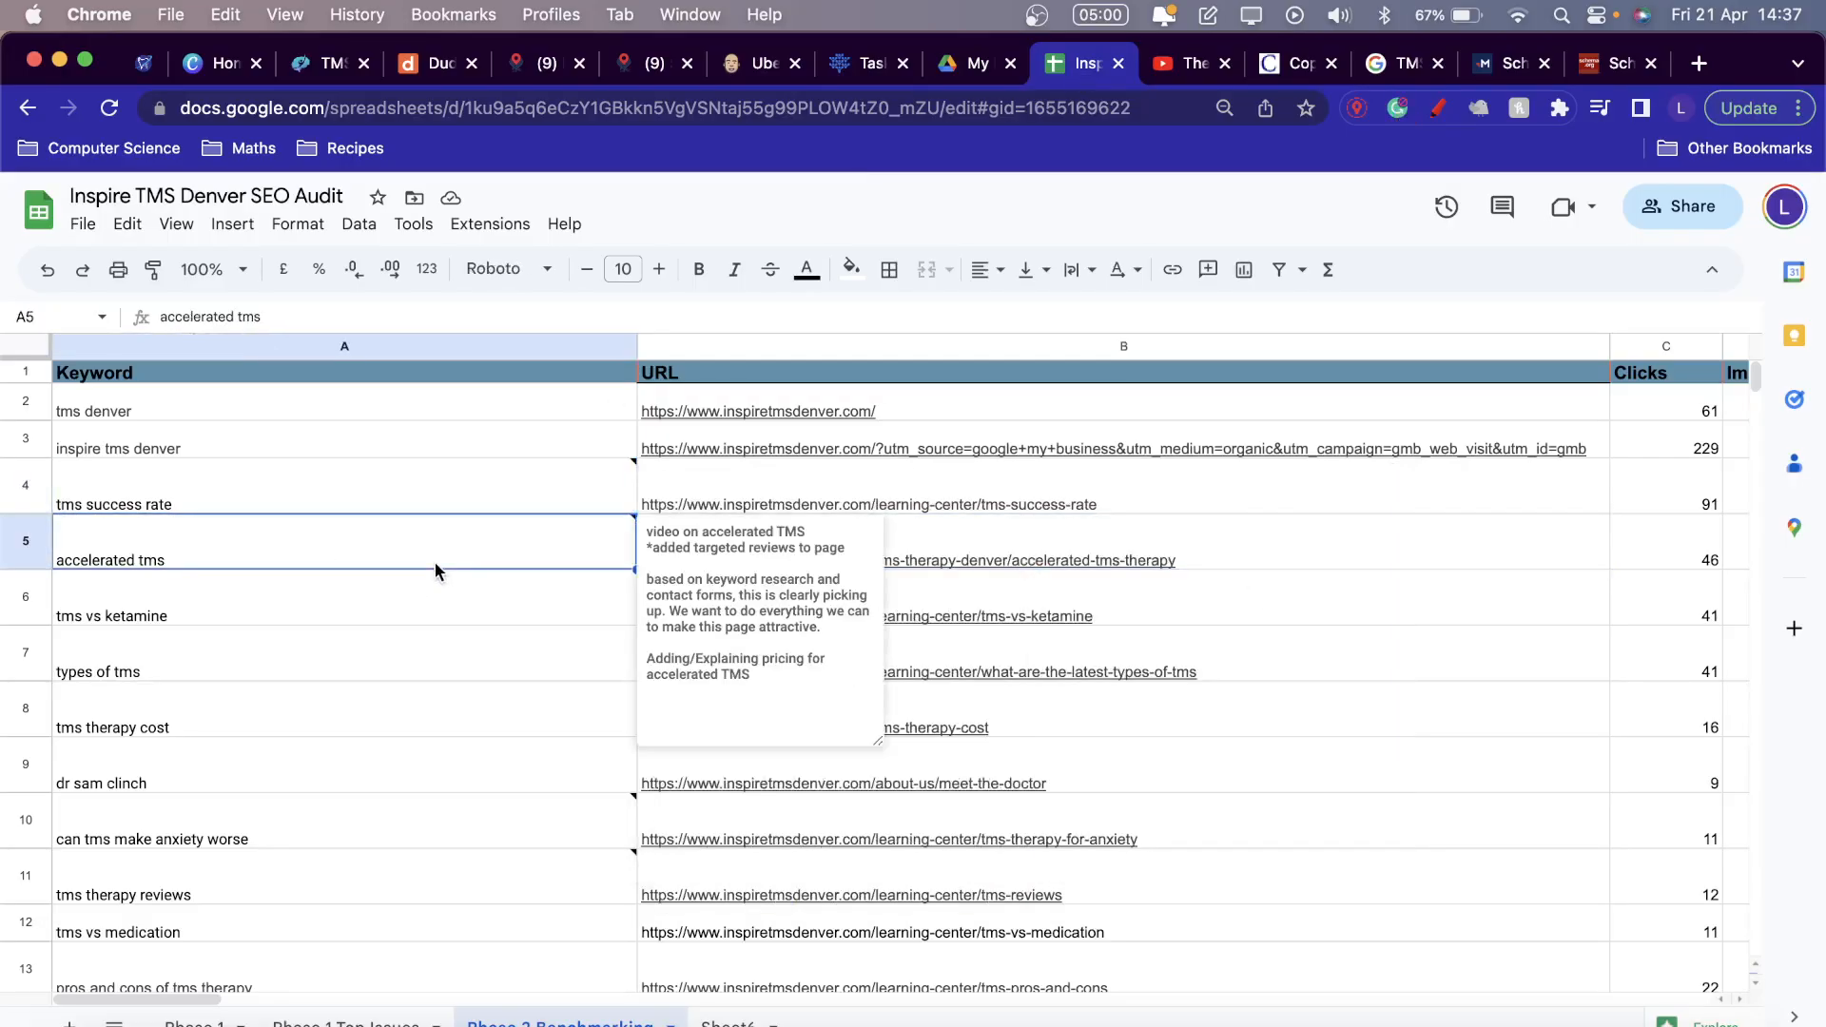
click(1069, 544)
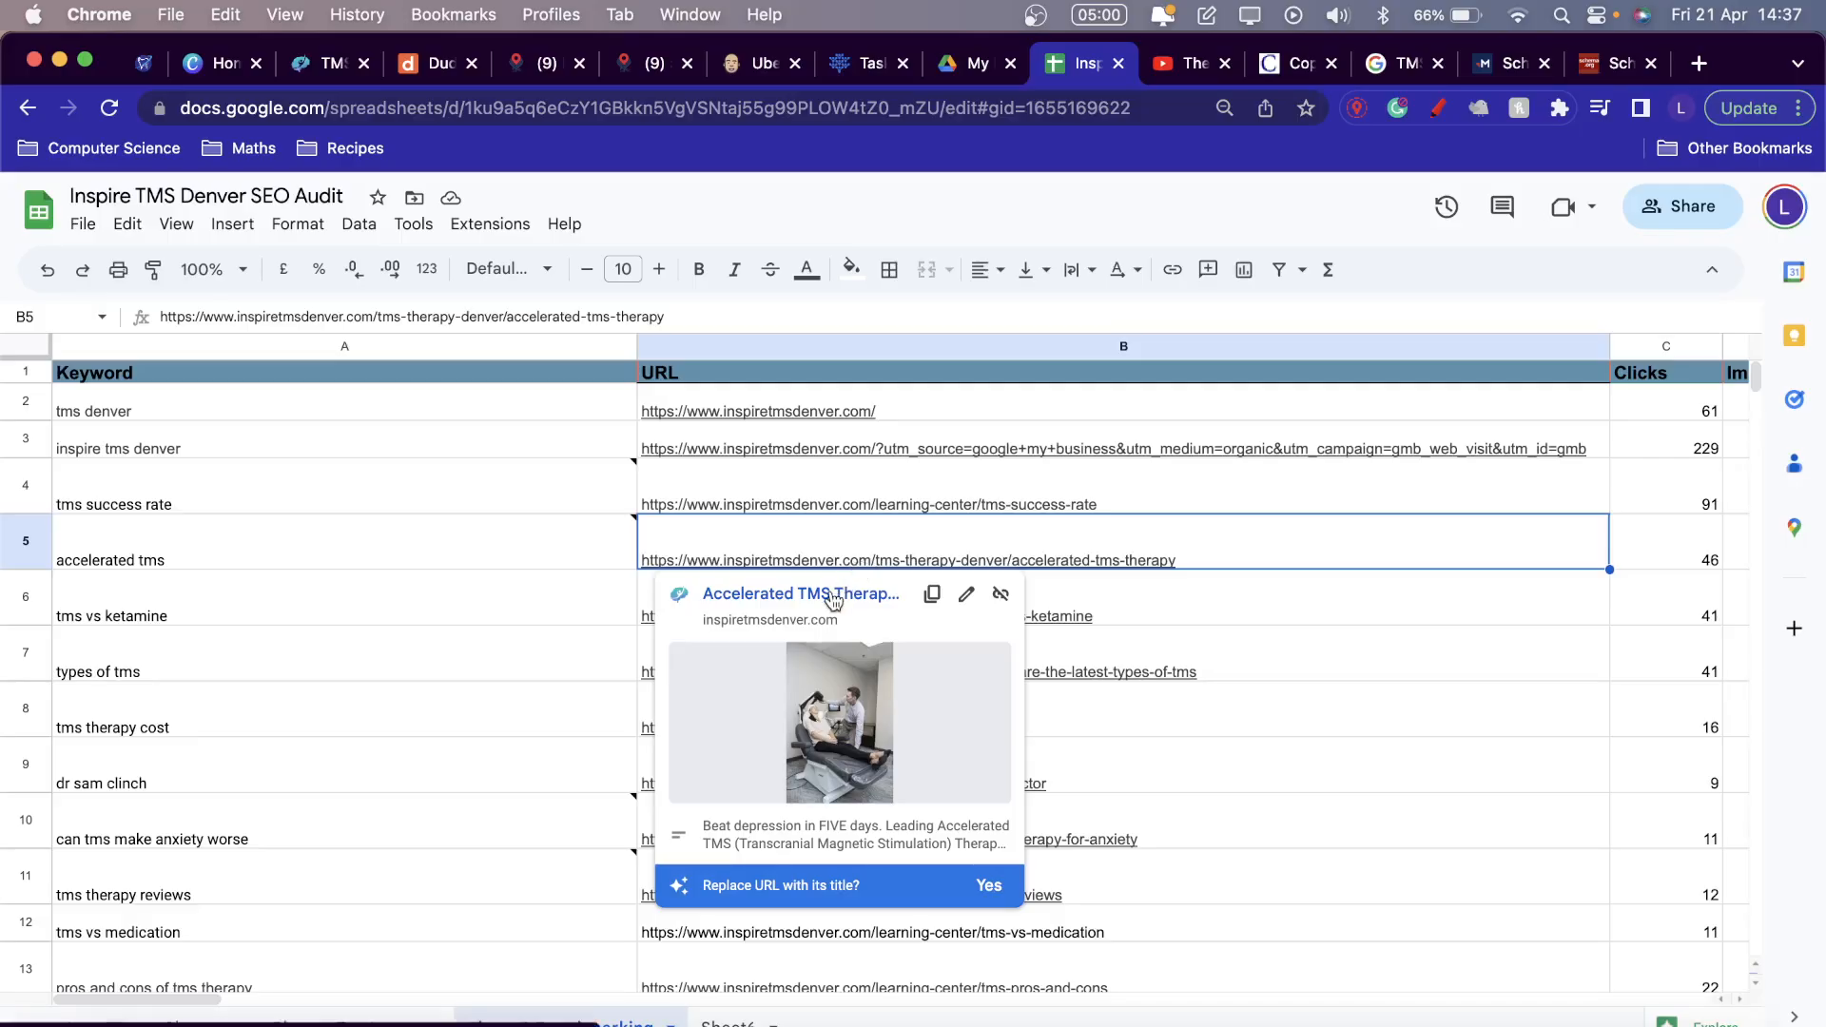
click(834, 594)
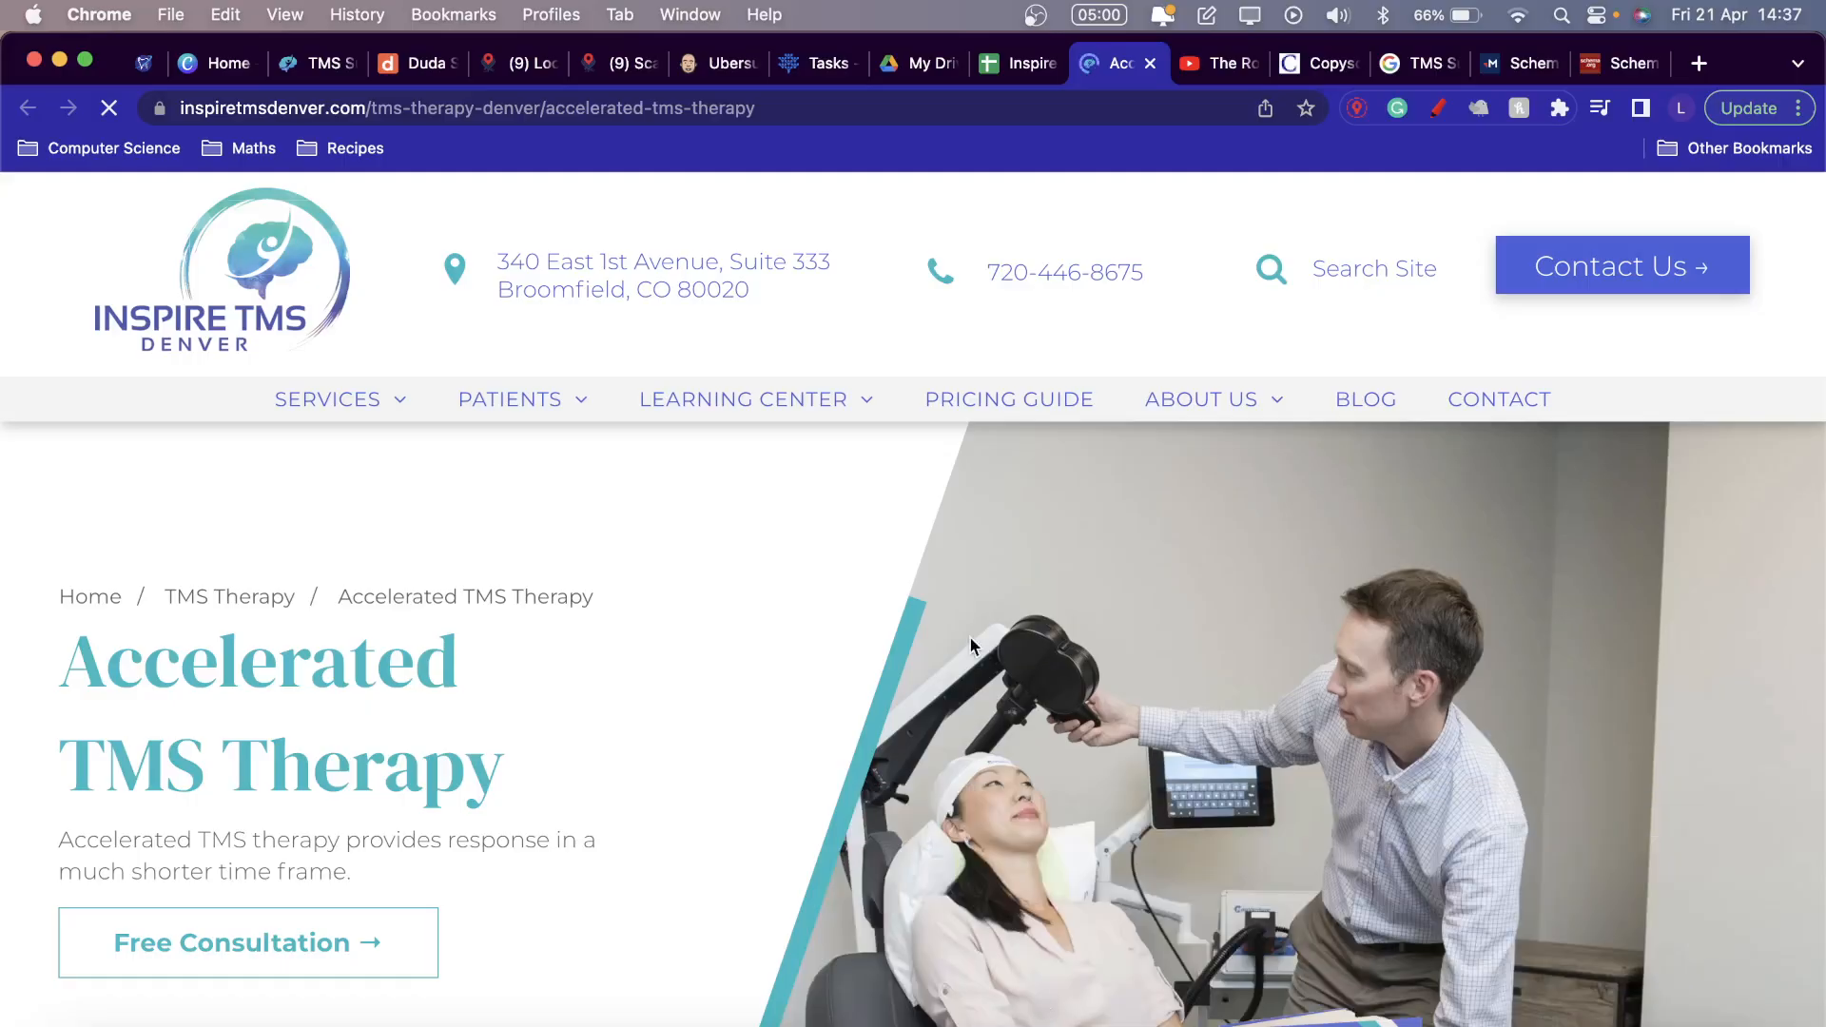
Examine the Accelerated TMS Therapy page's opening section, highlighting the word "Accelerated" in the main heading.
scroll(970, 645, down, 10)
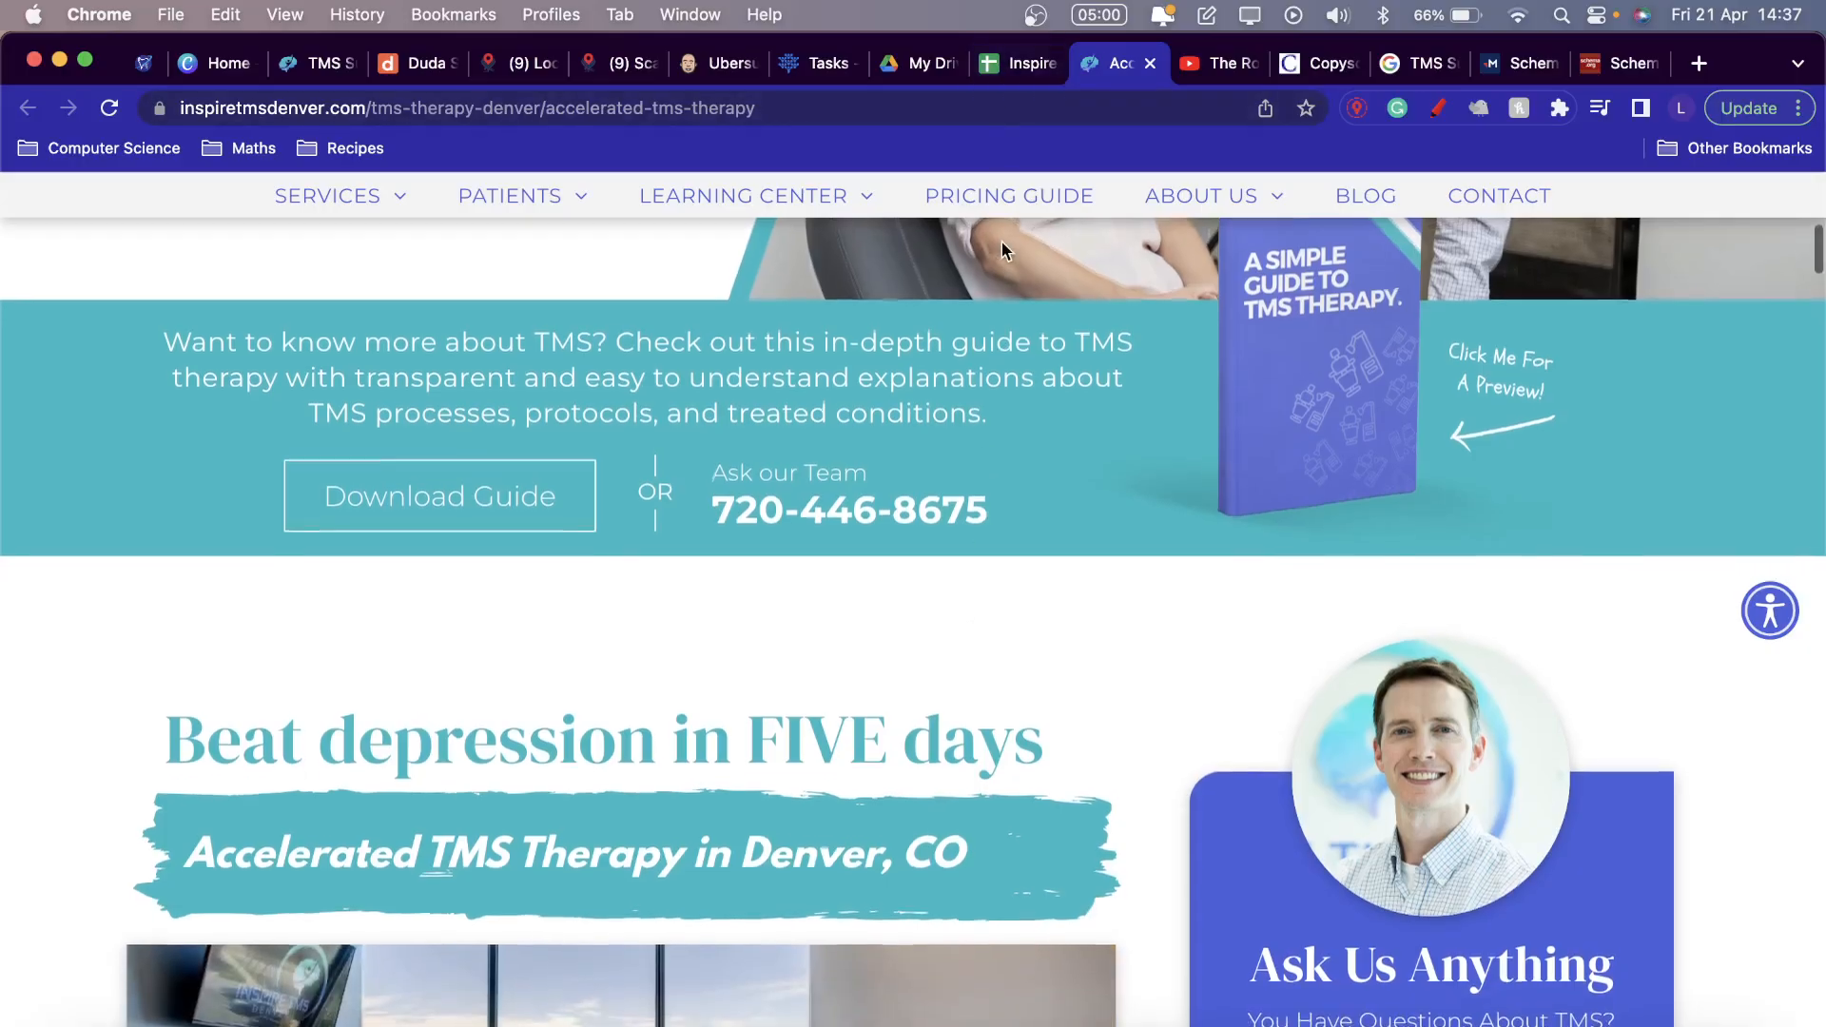
scroll(1003, 249, up, 4)
scroll(1003, 249, up, 4)
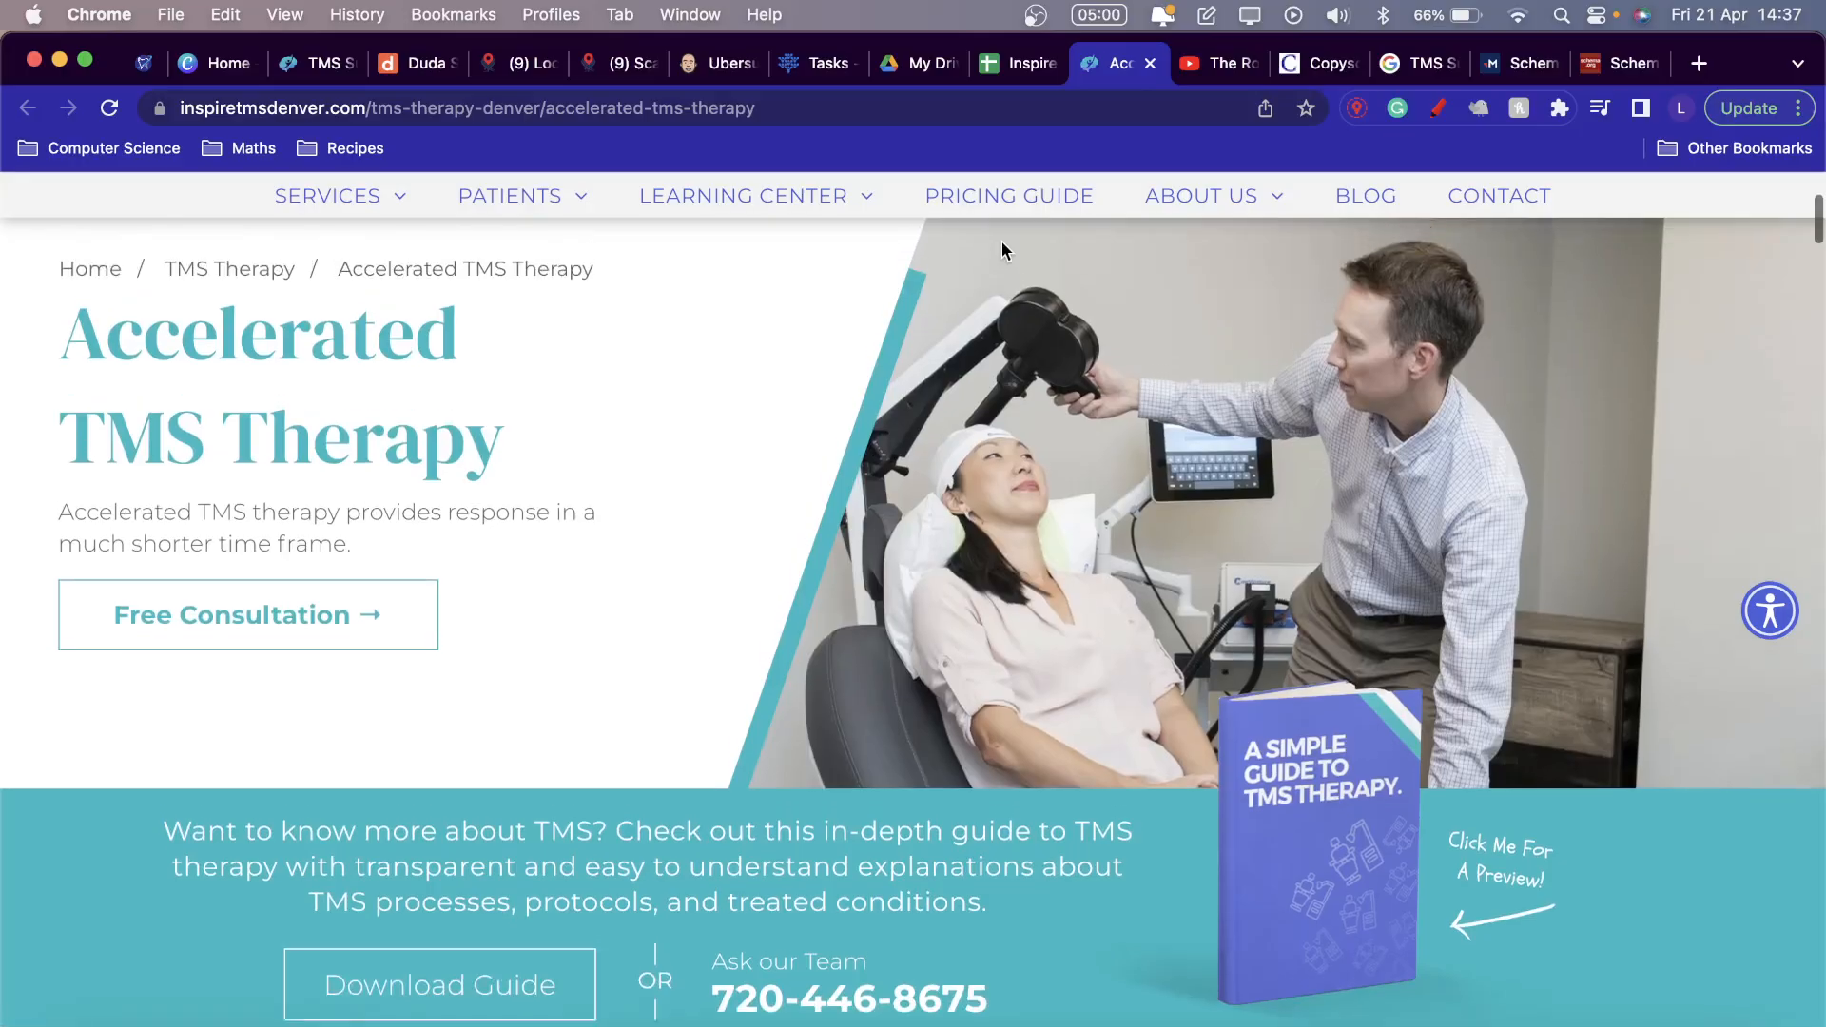
scroll(1002, 285, down, 2)
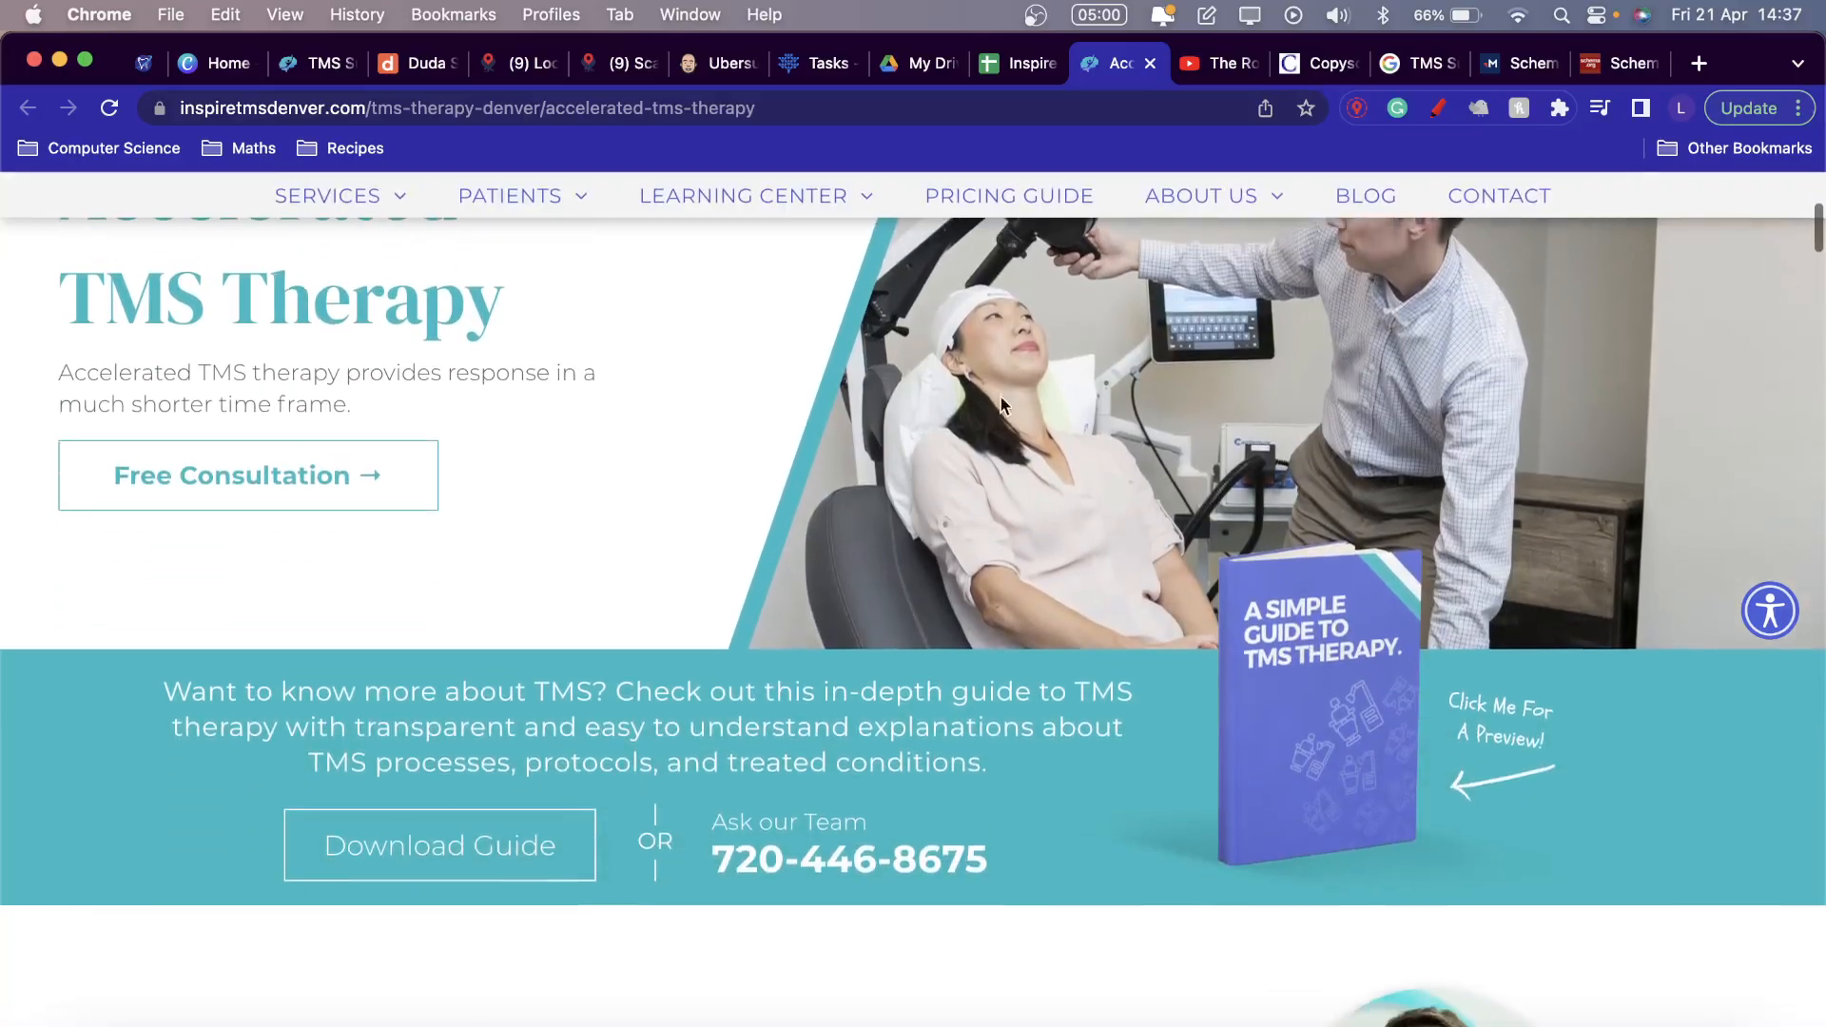
scroll(983, 415, up, 2)
scroll(1046, 475, down, 1)
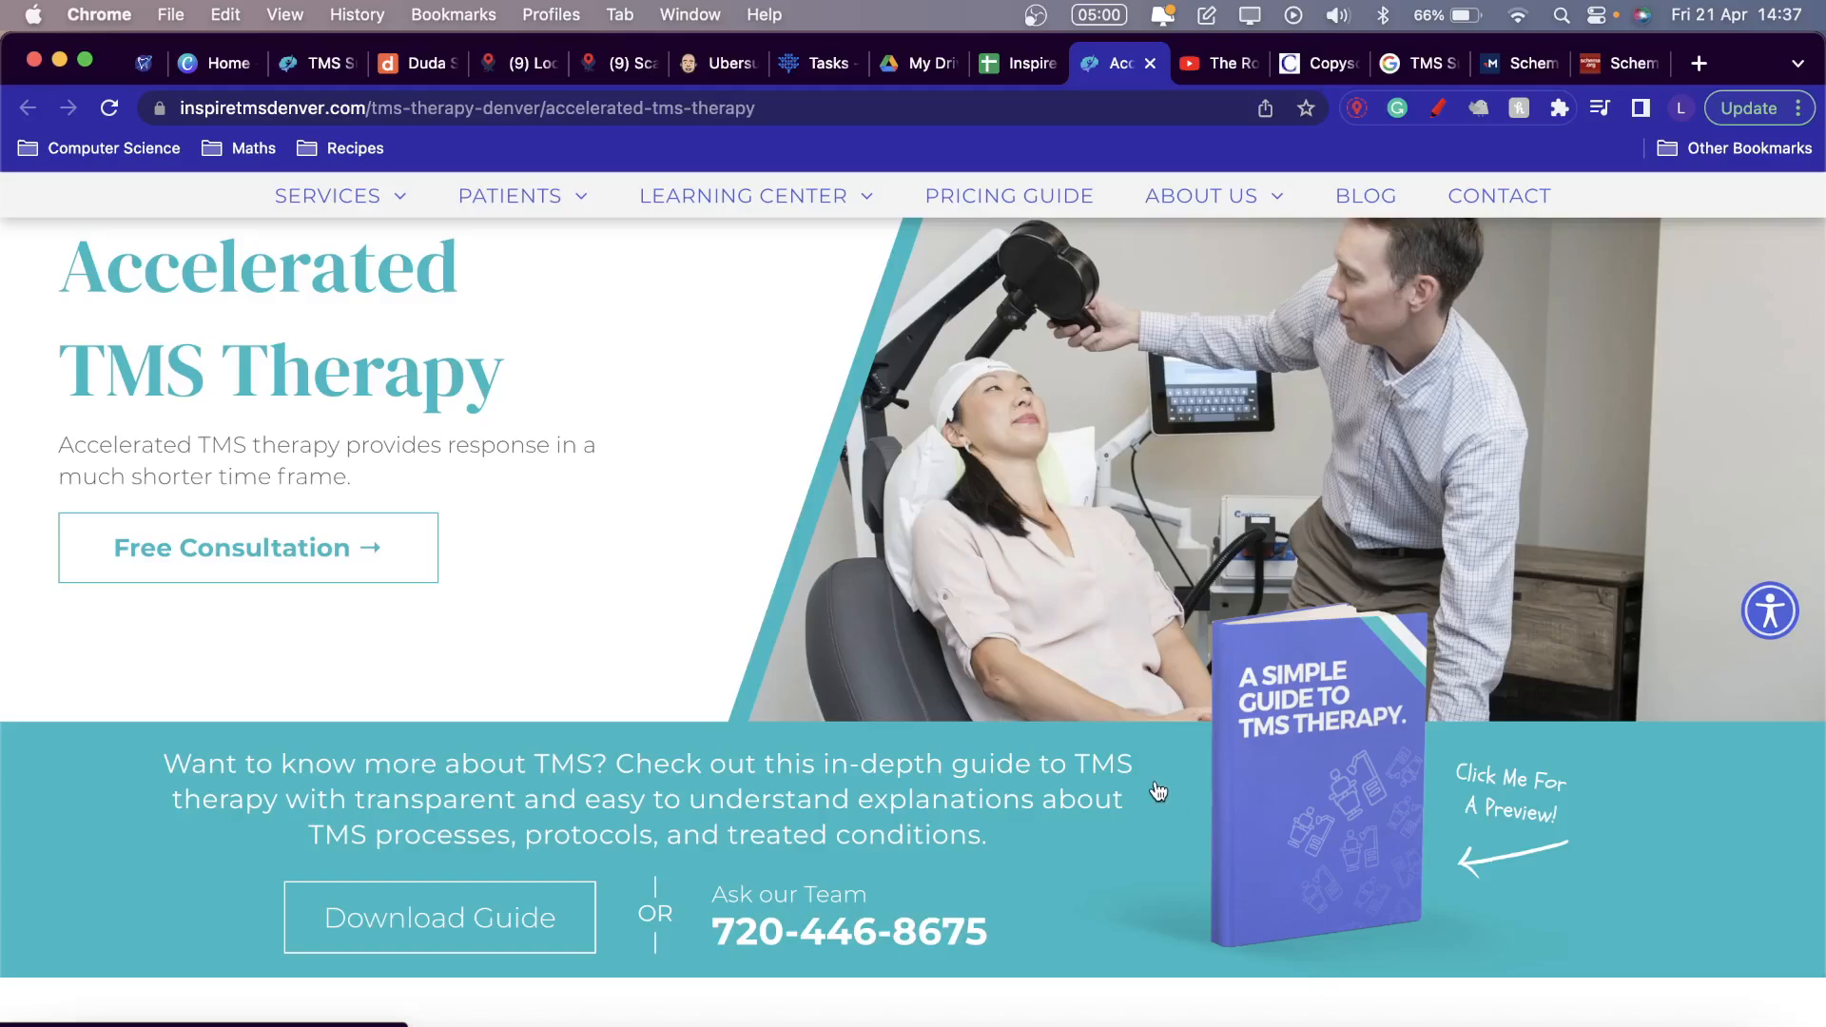
scroll(870, 821, up, 2)
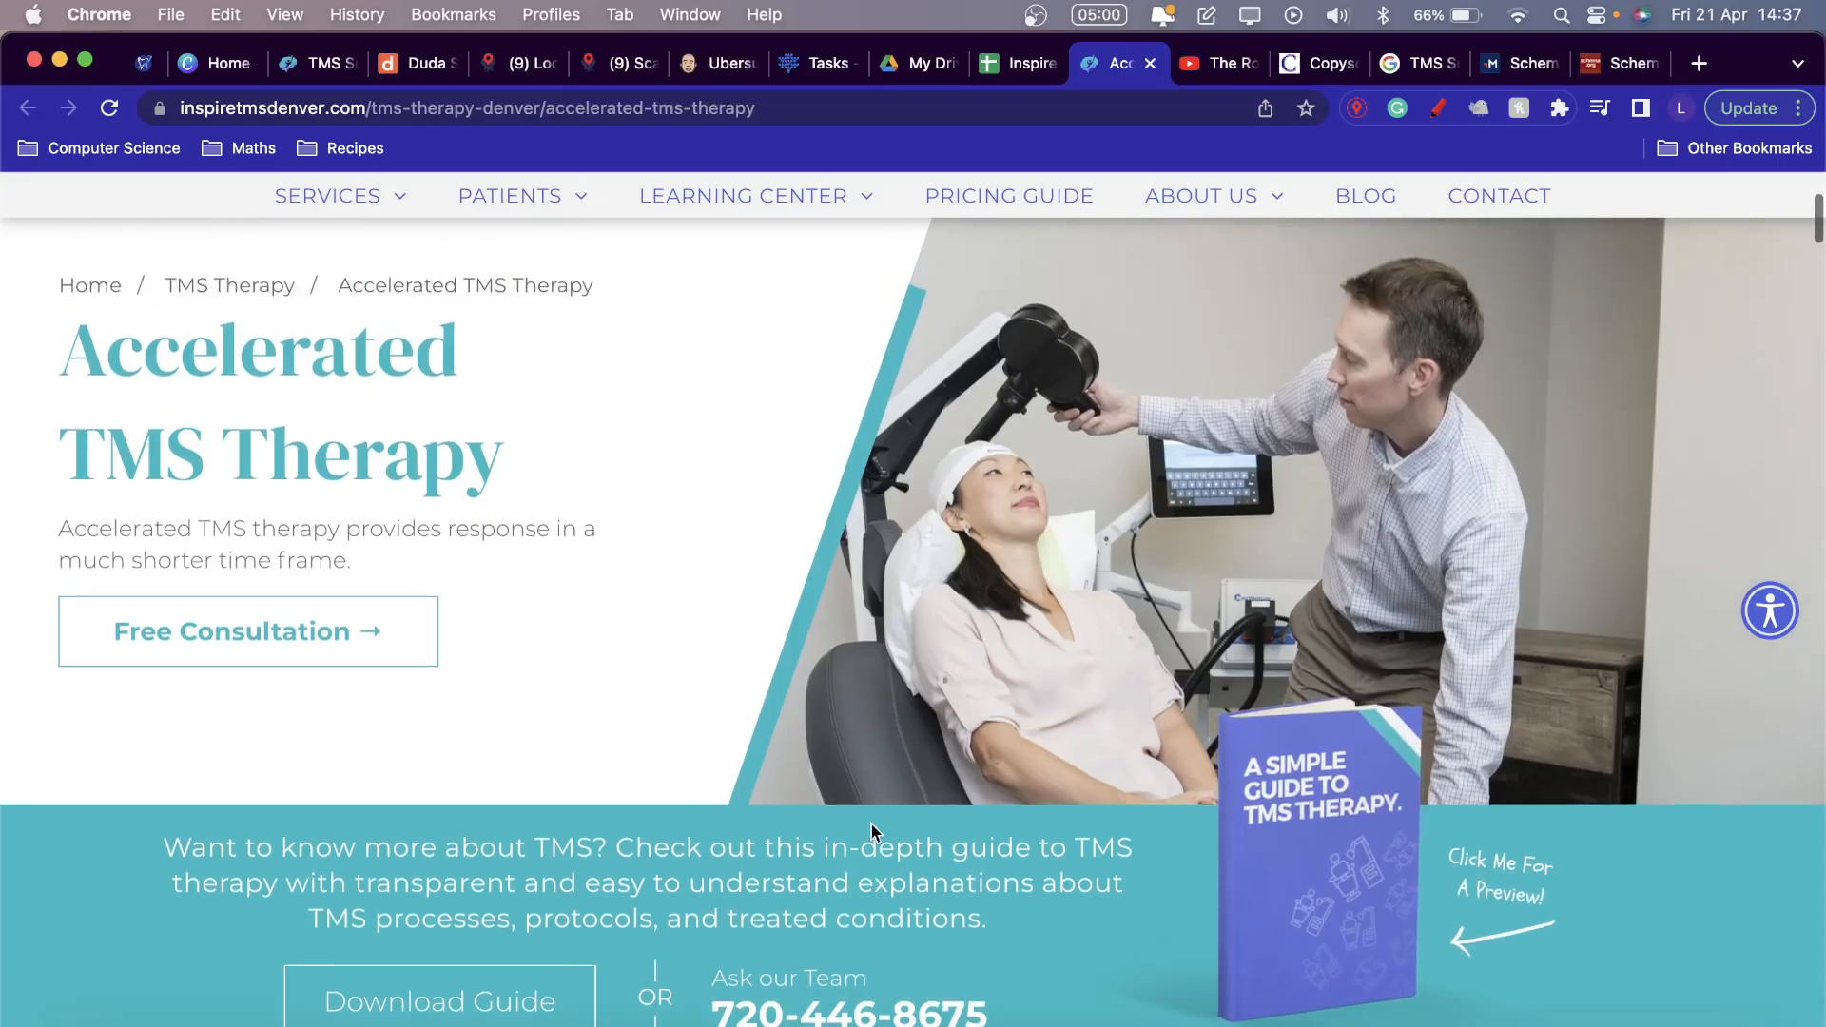
double_click(128, 335)
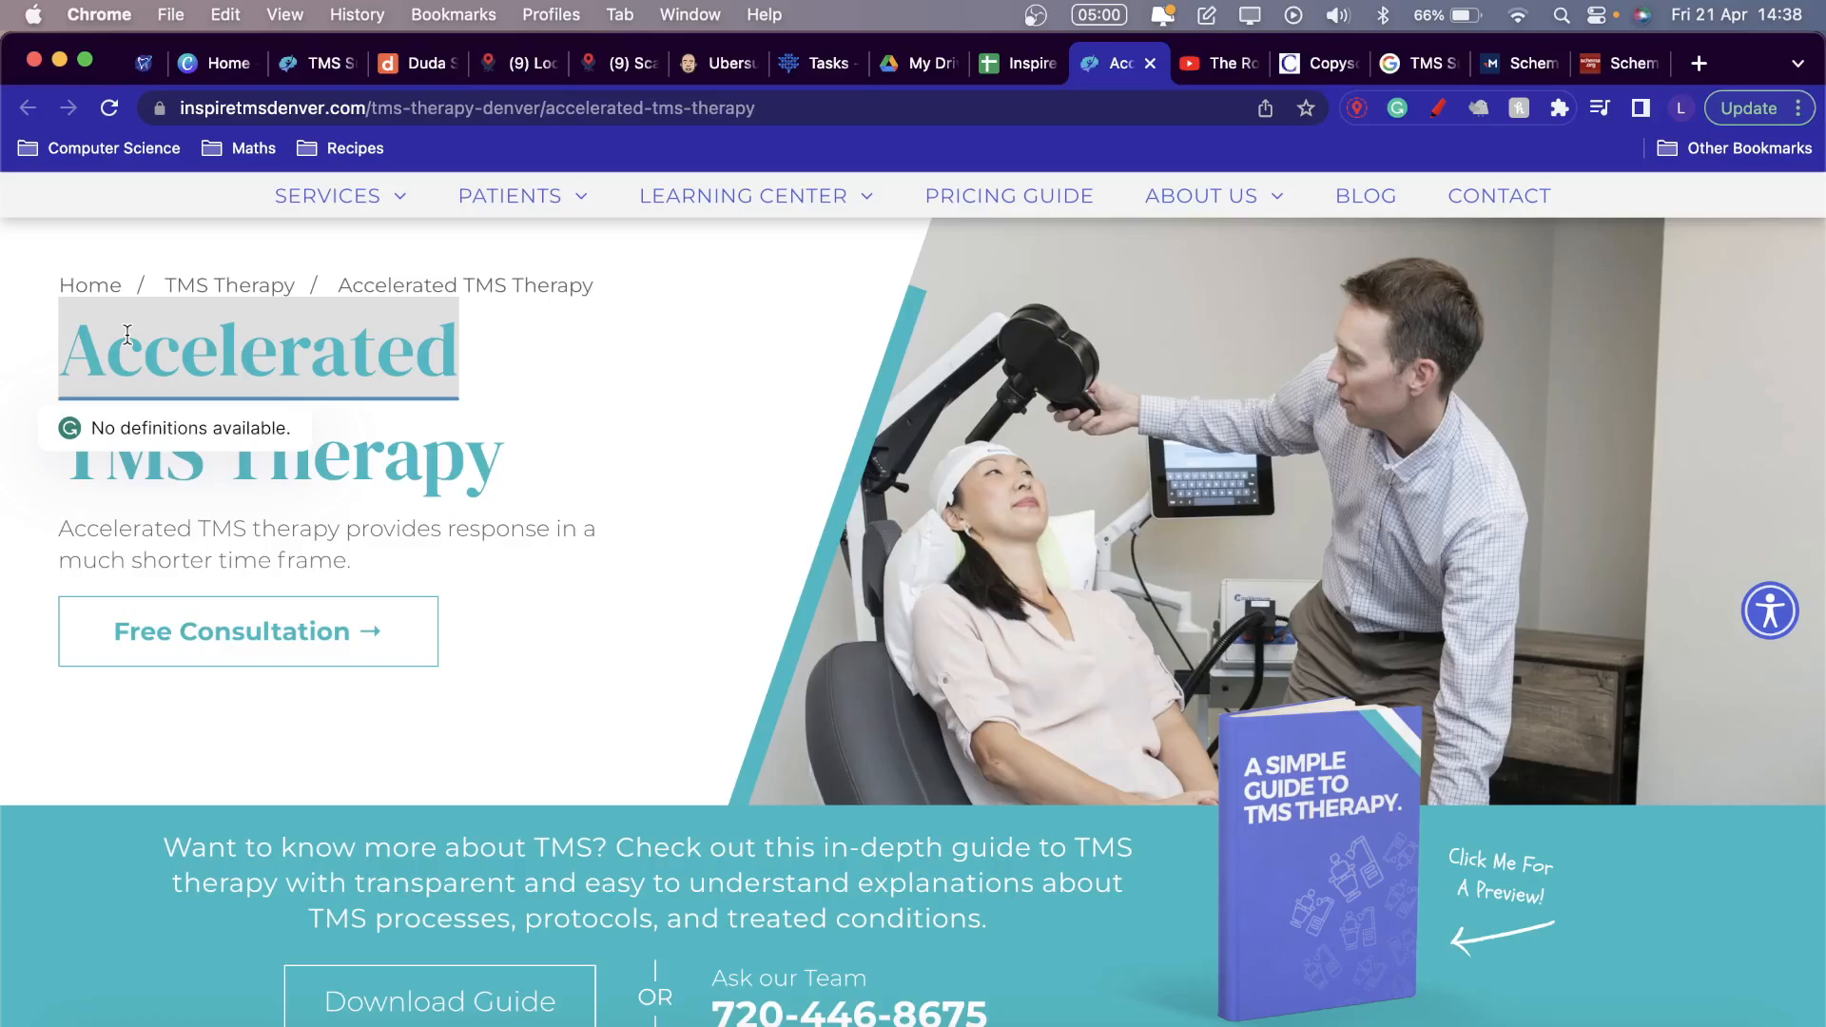
scroll(827, 323, up, 4)
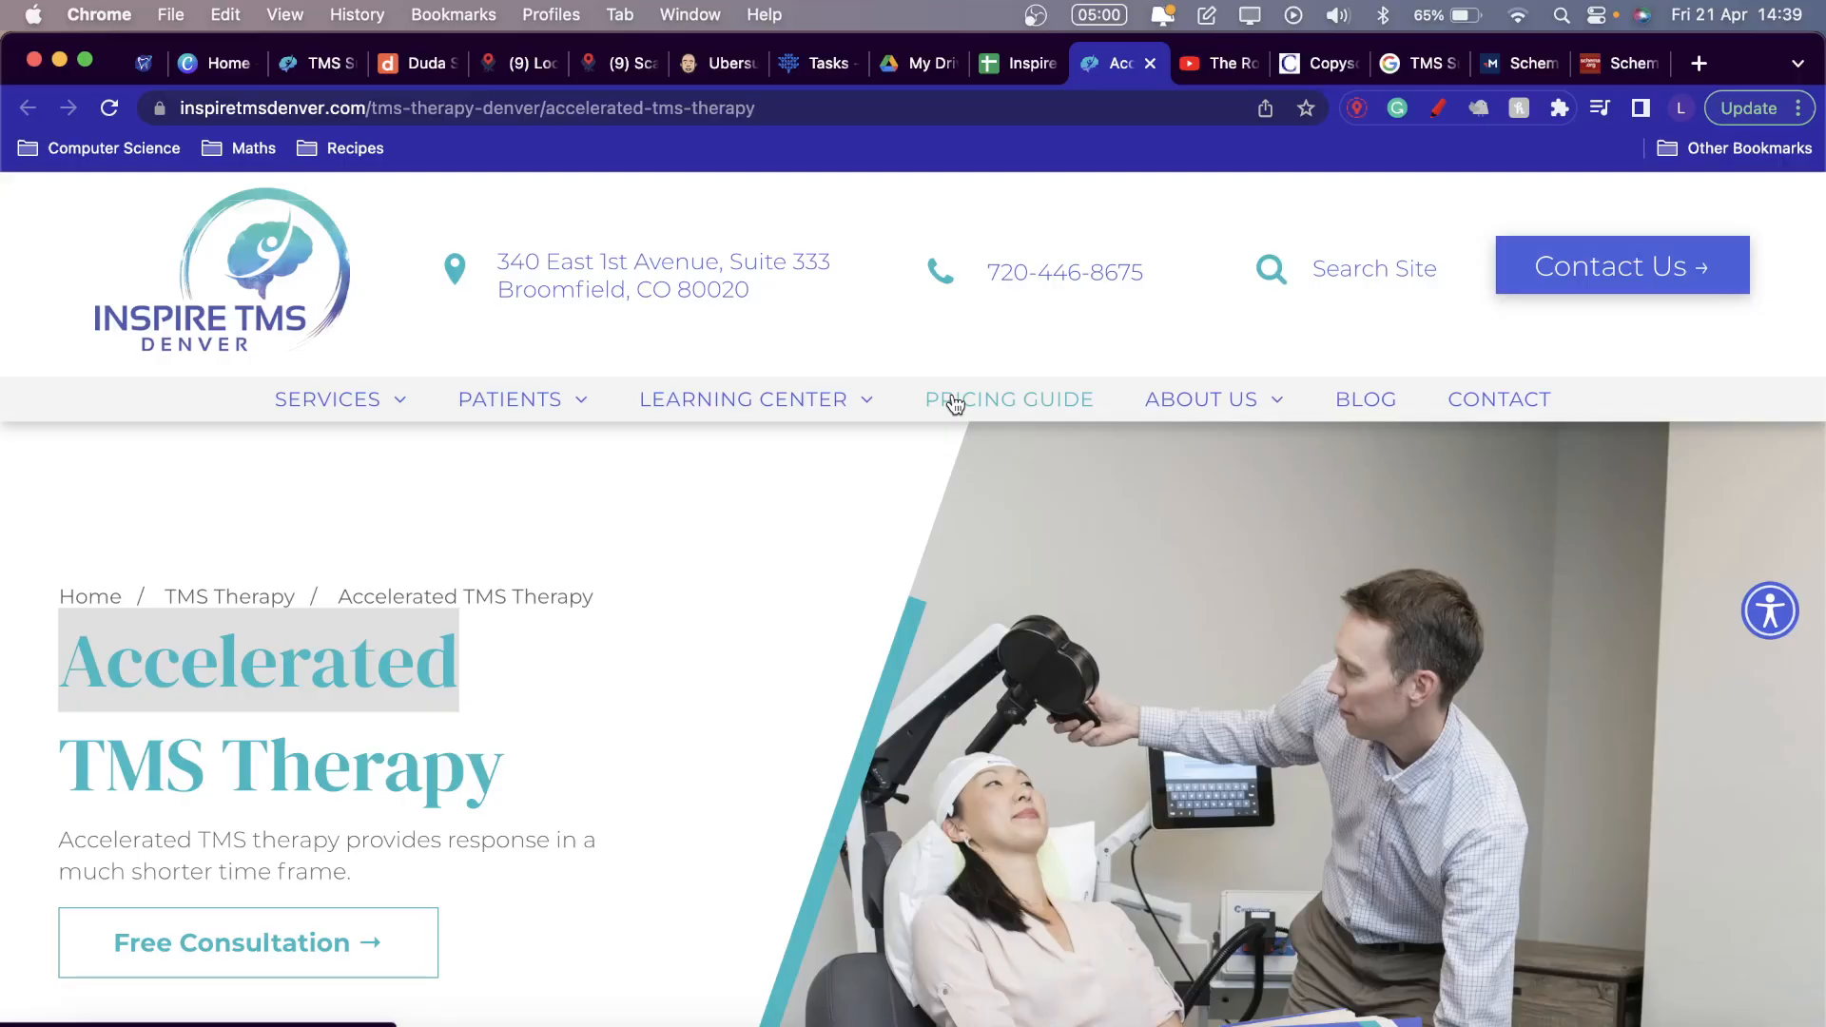
scroll(866, 582, down, 5)
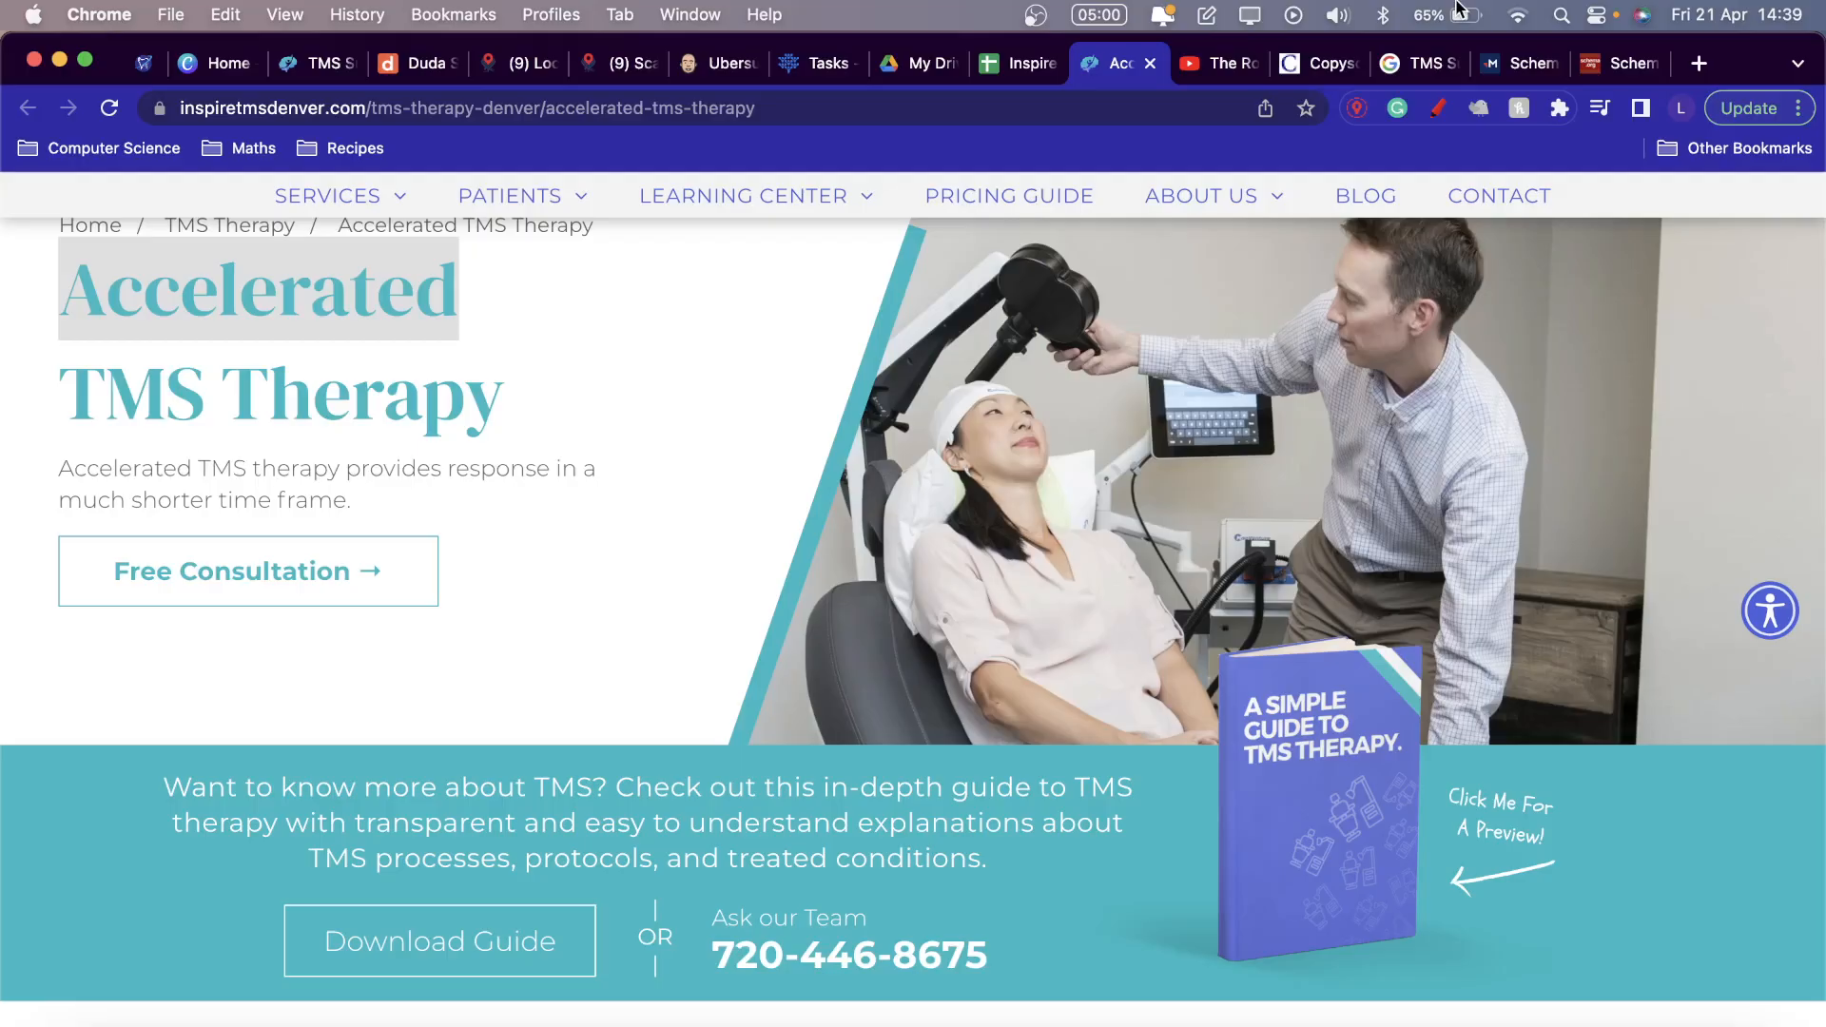
Search Google for "accelerated tms" after checking that the fake location is set to Denver, CO, USA.
click(1417, 63)
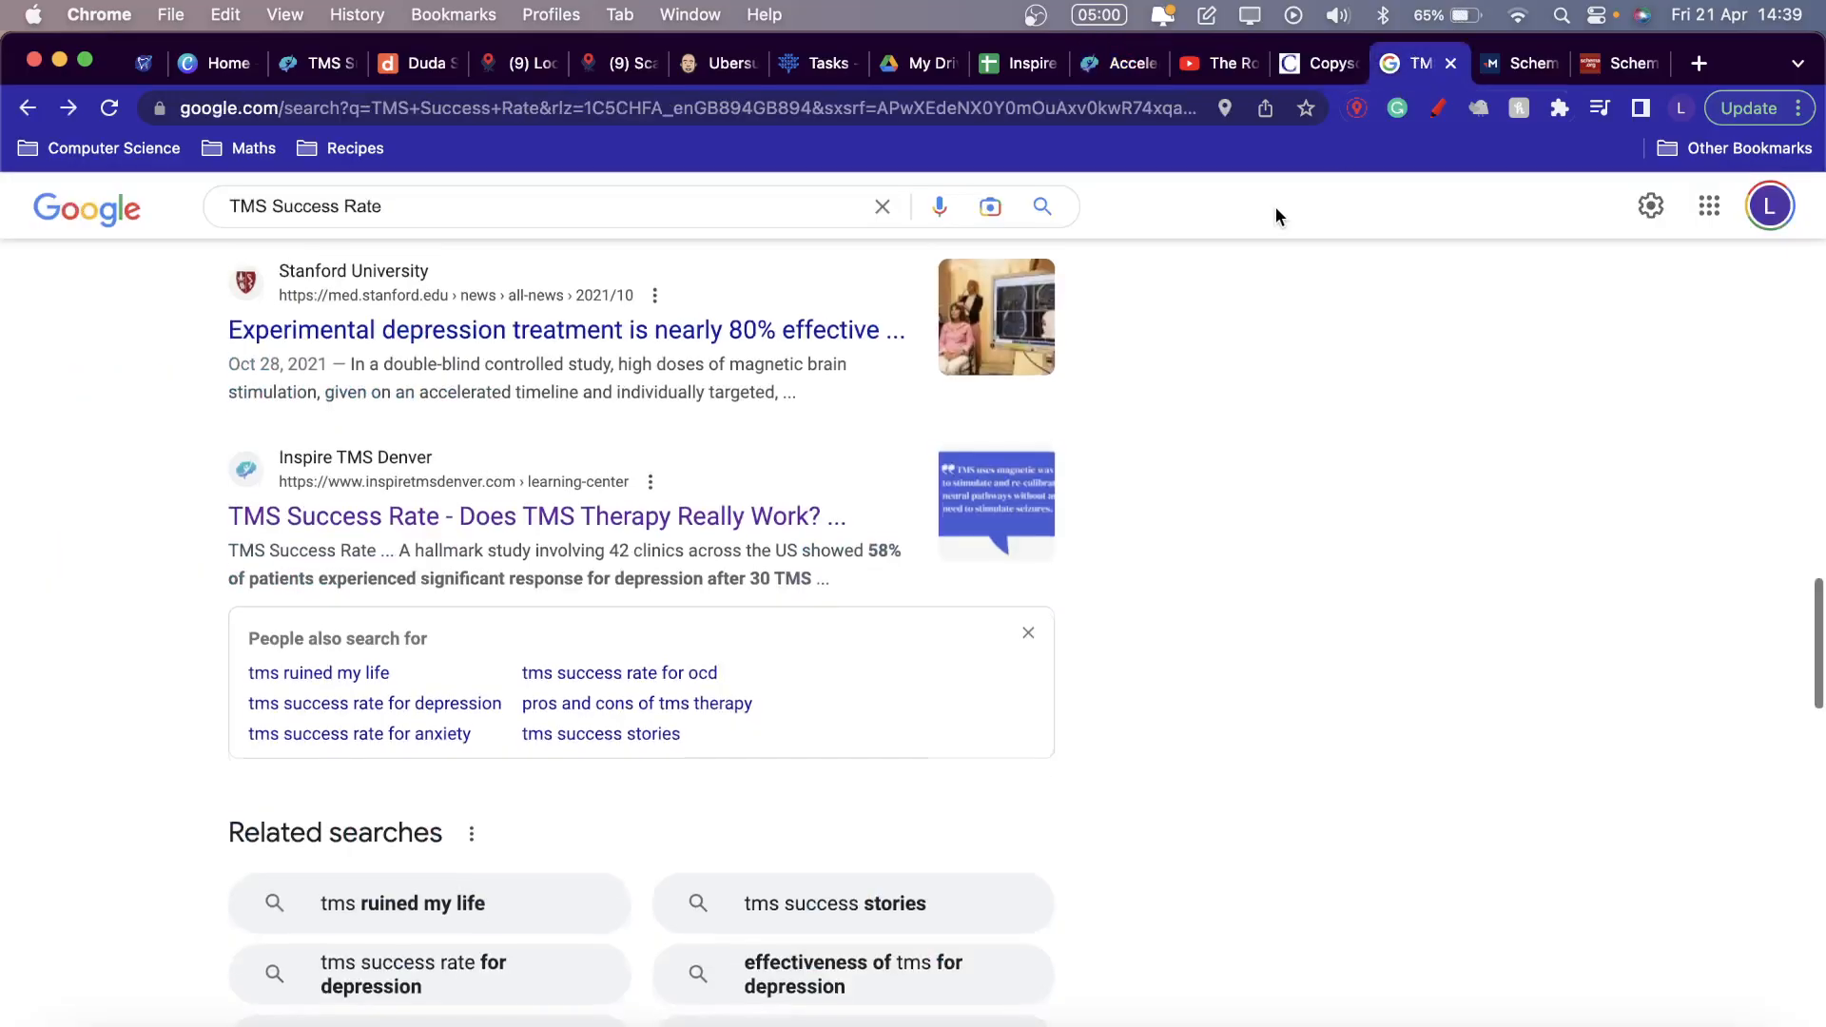
scroll(1275, 205, up, 1)
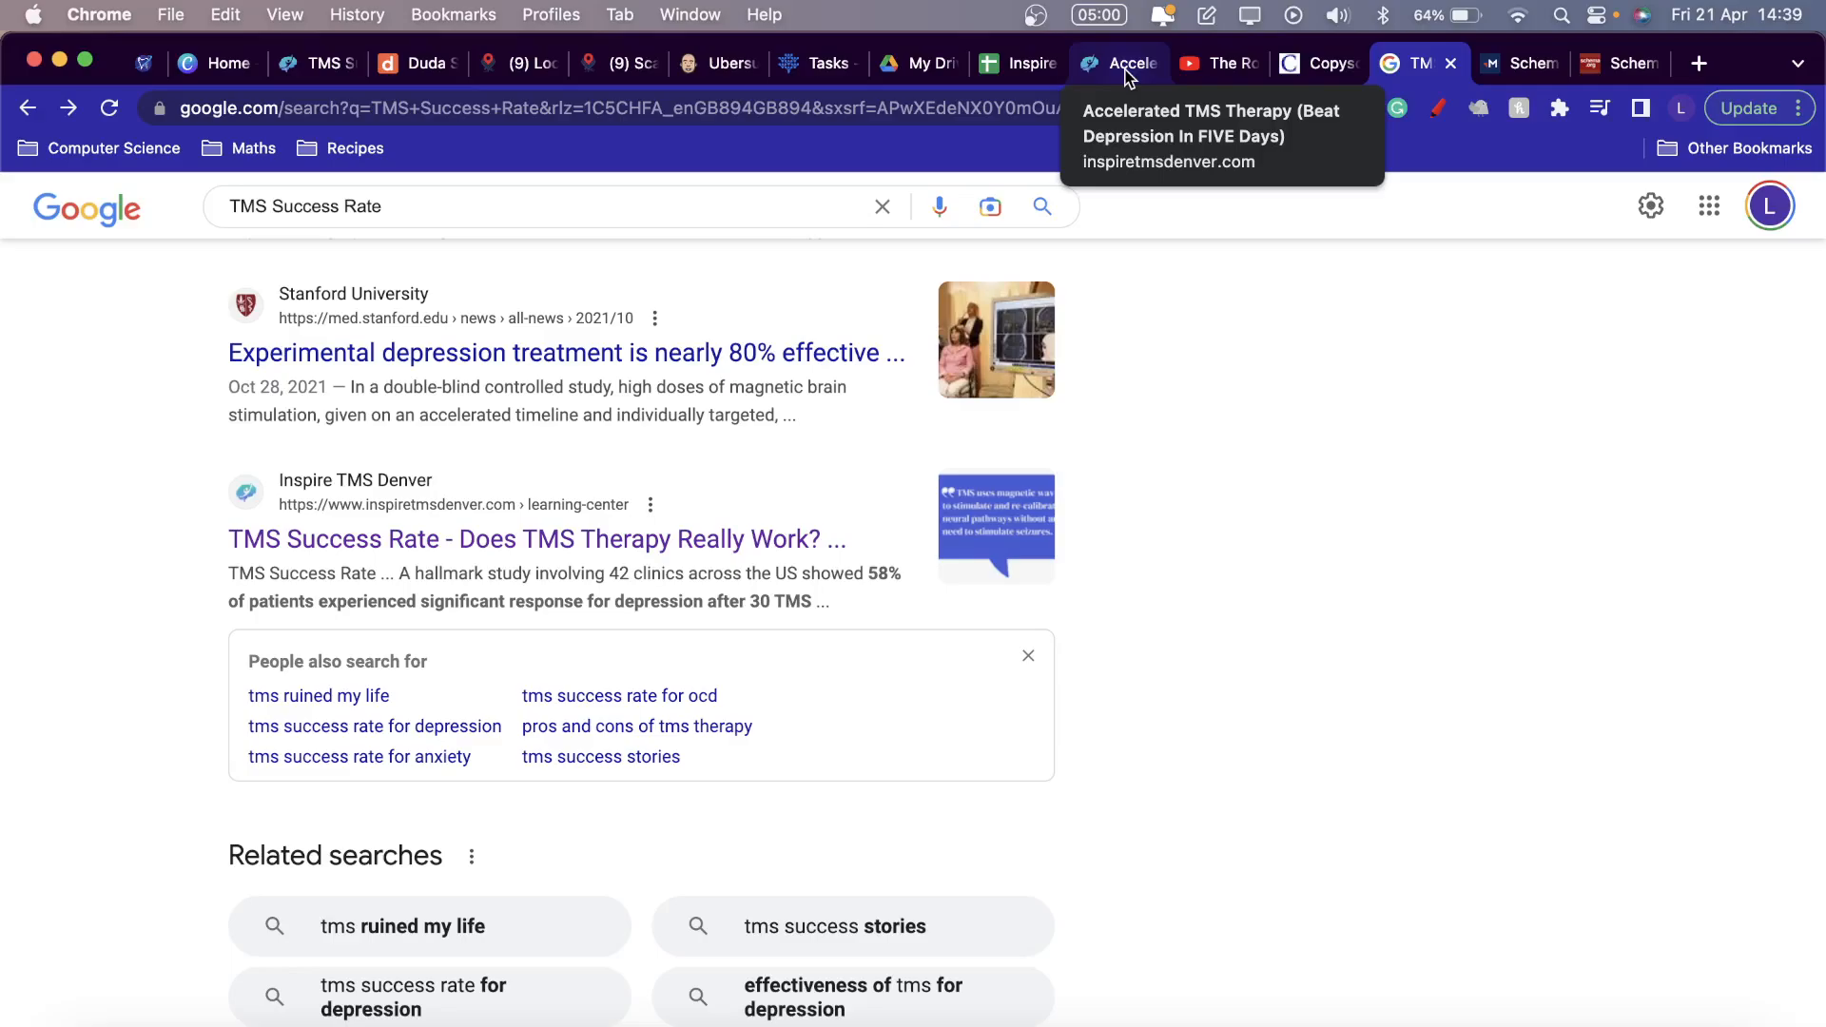
click(948, 108)
text(accel)
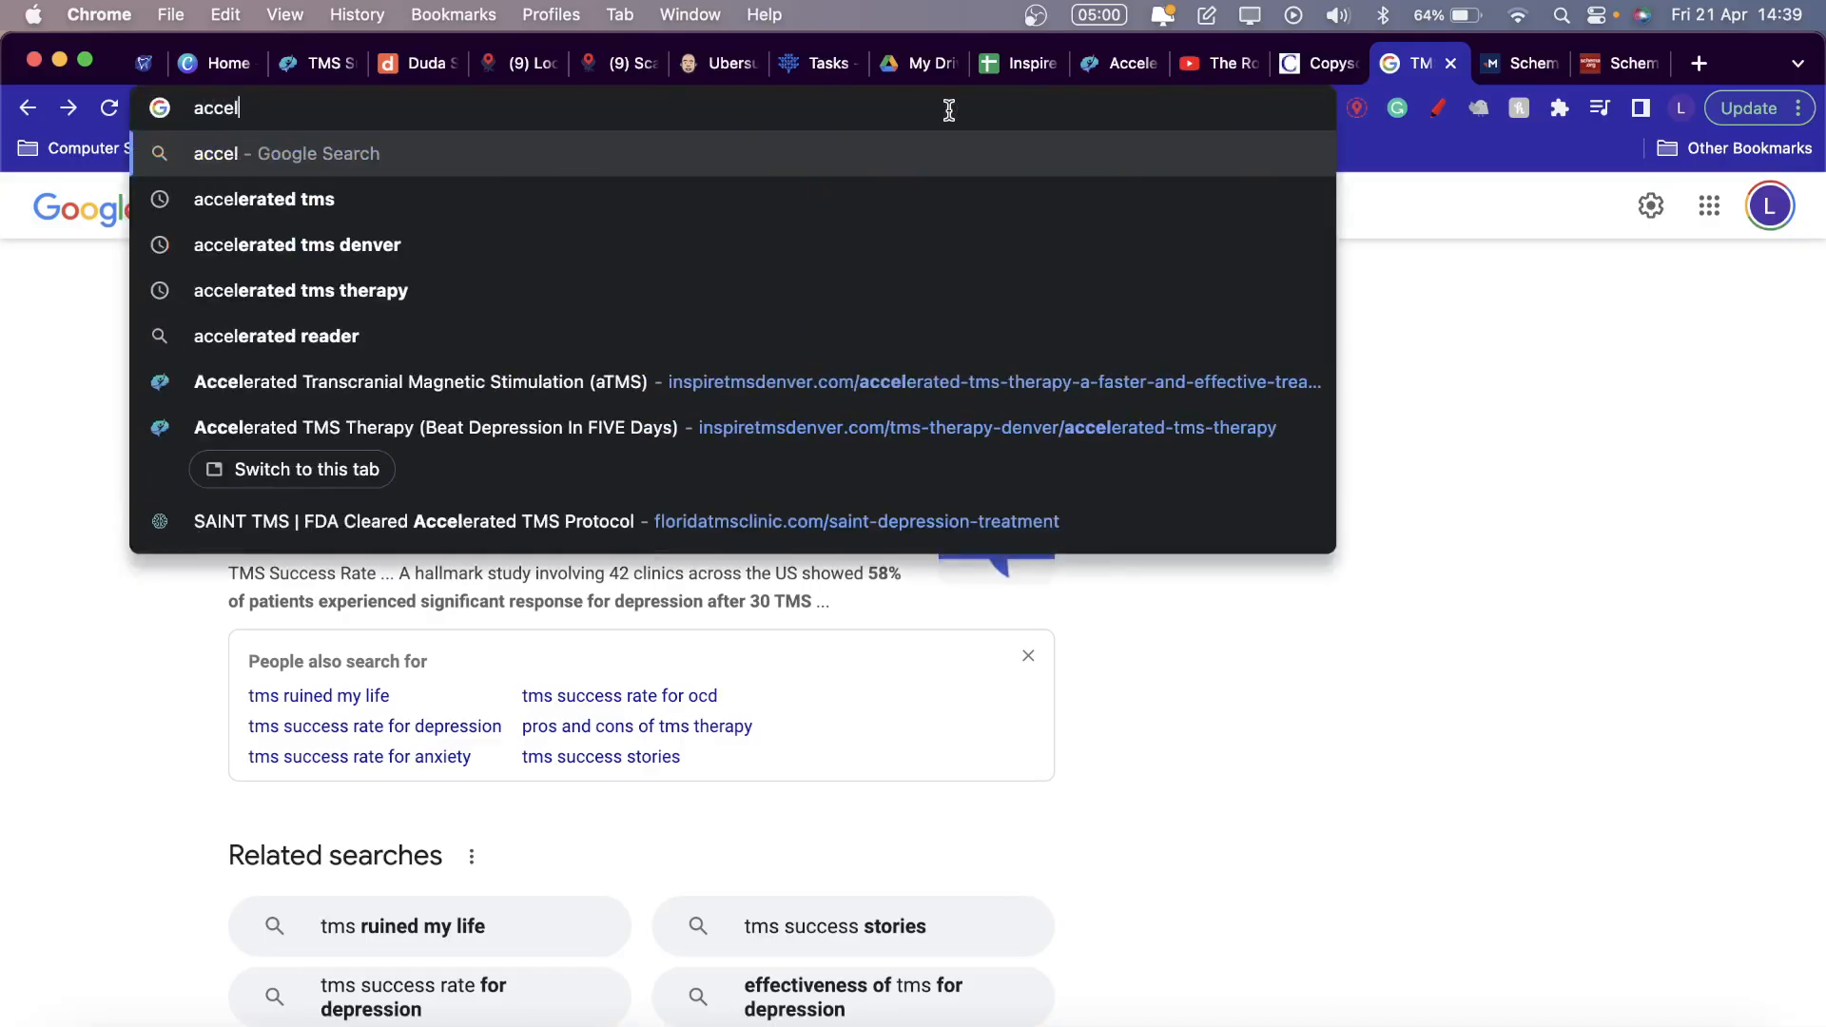
text(erated tms)
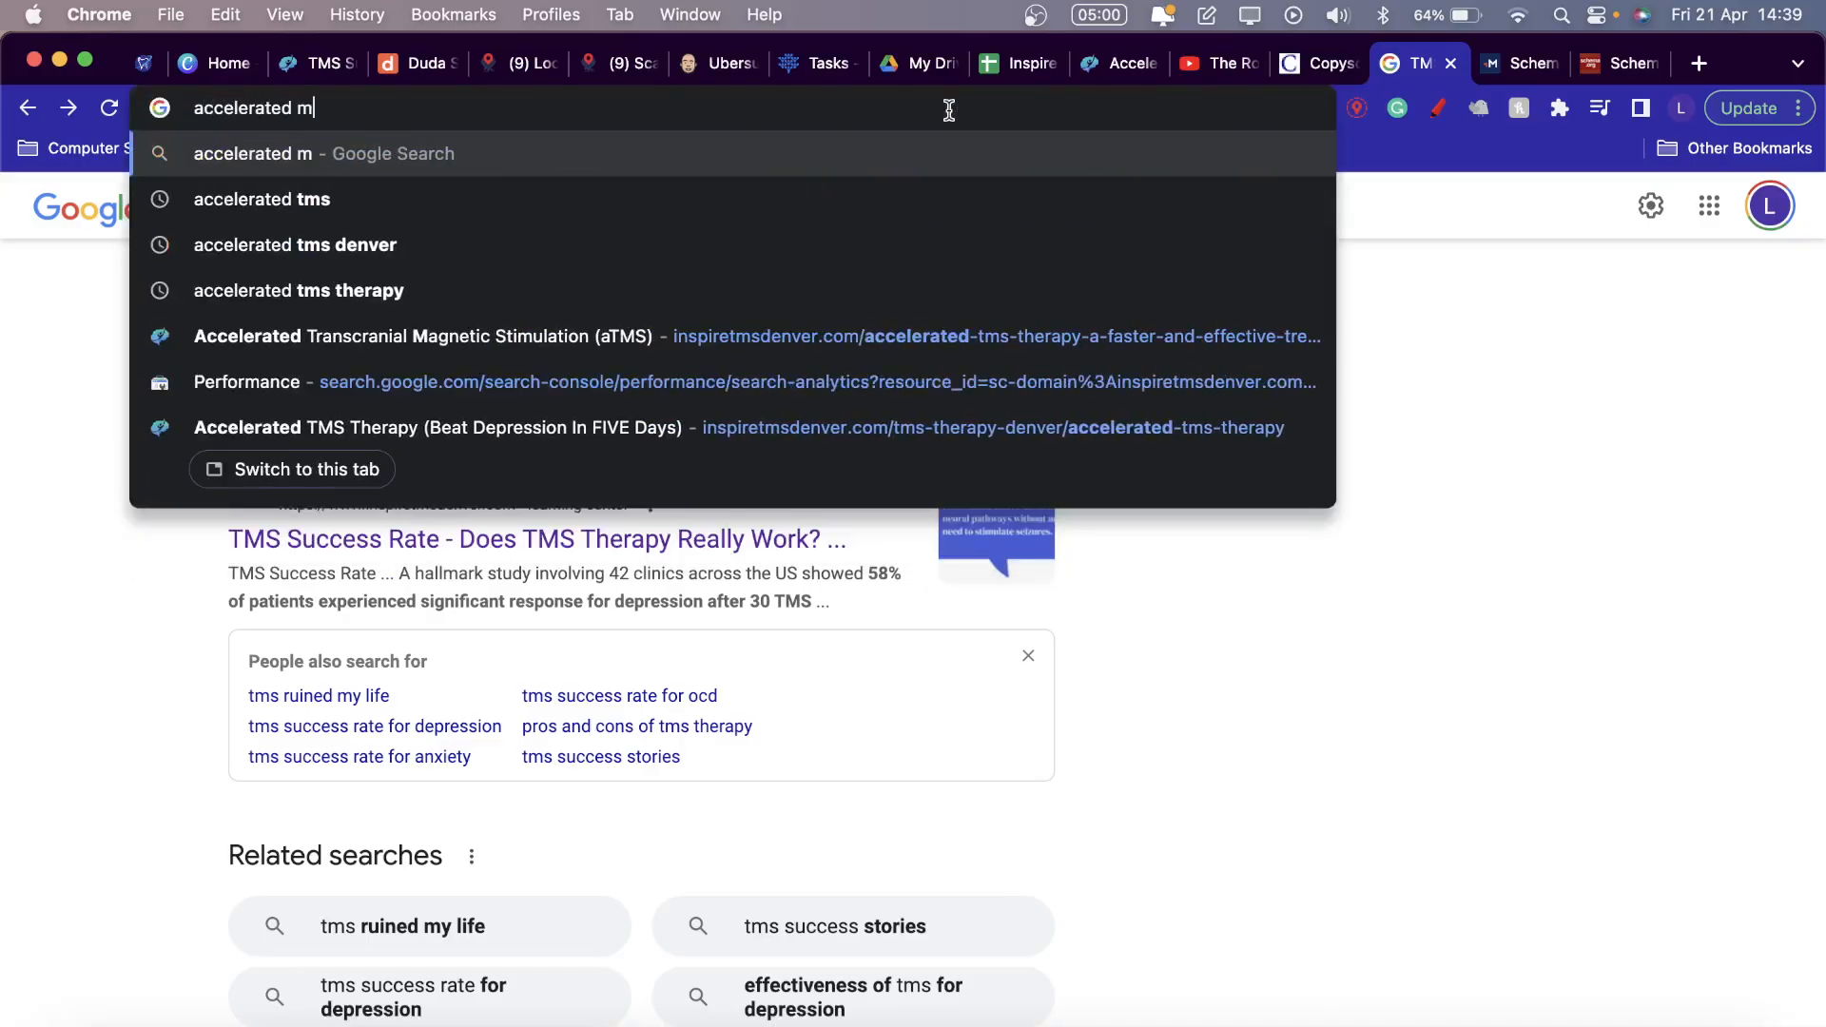
click(1357, 107)
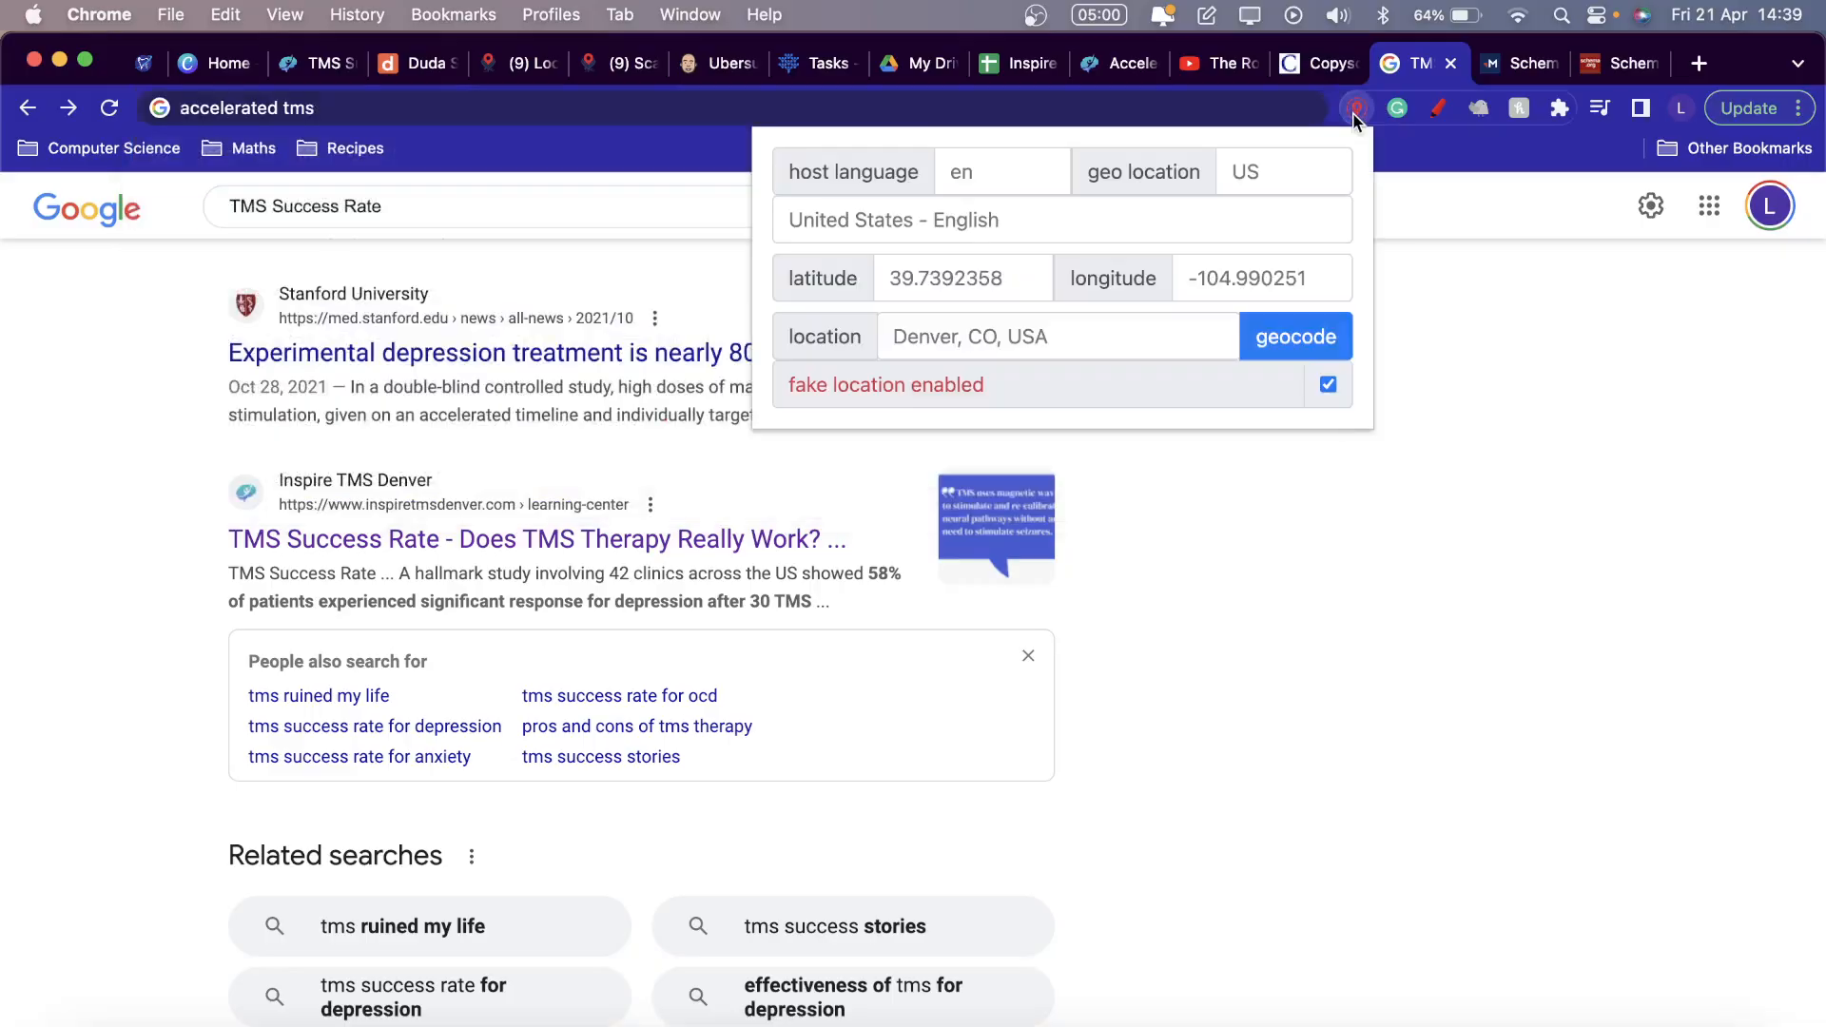
click(1195, 95)
key(Return)
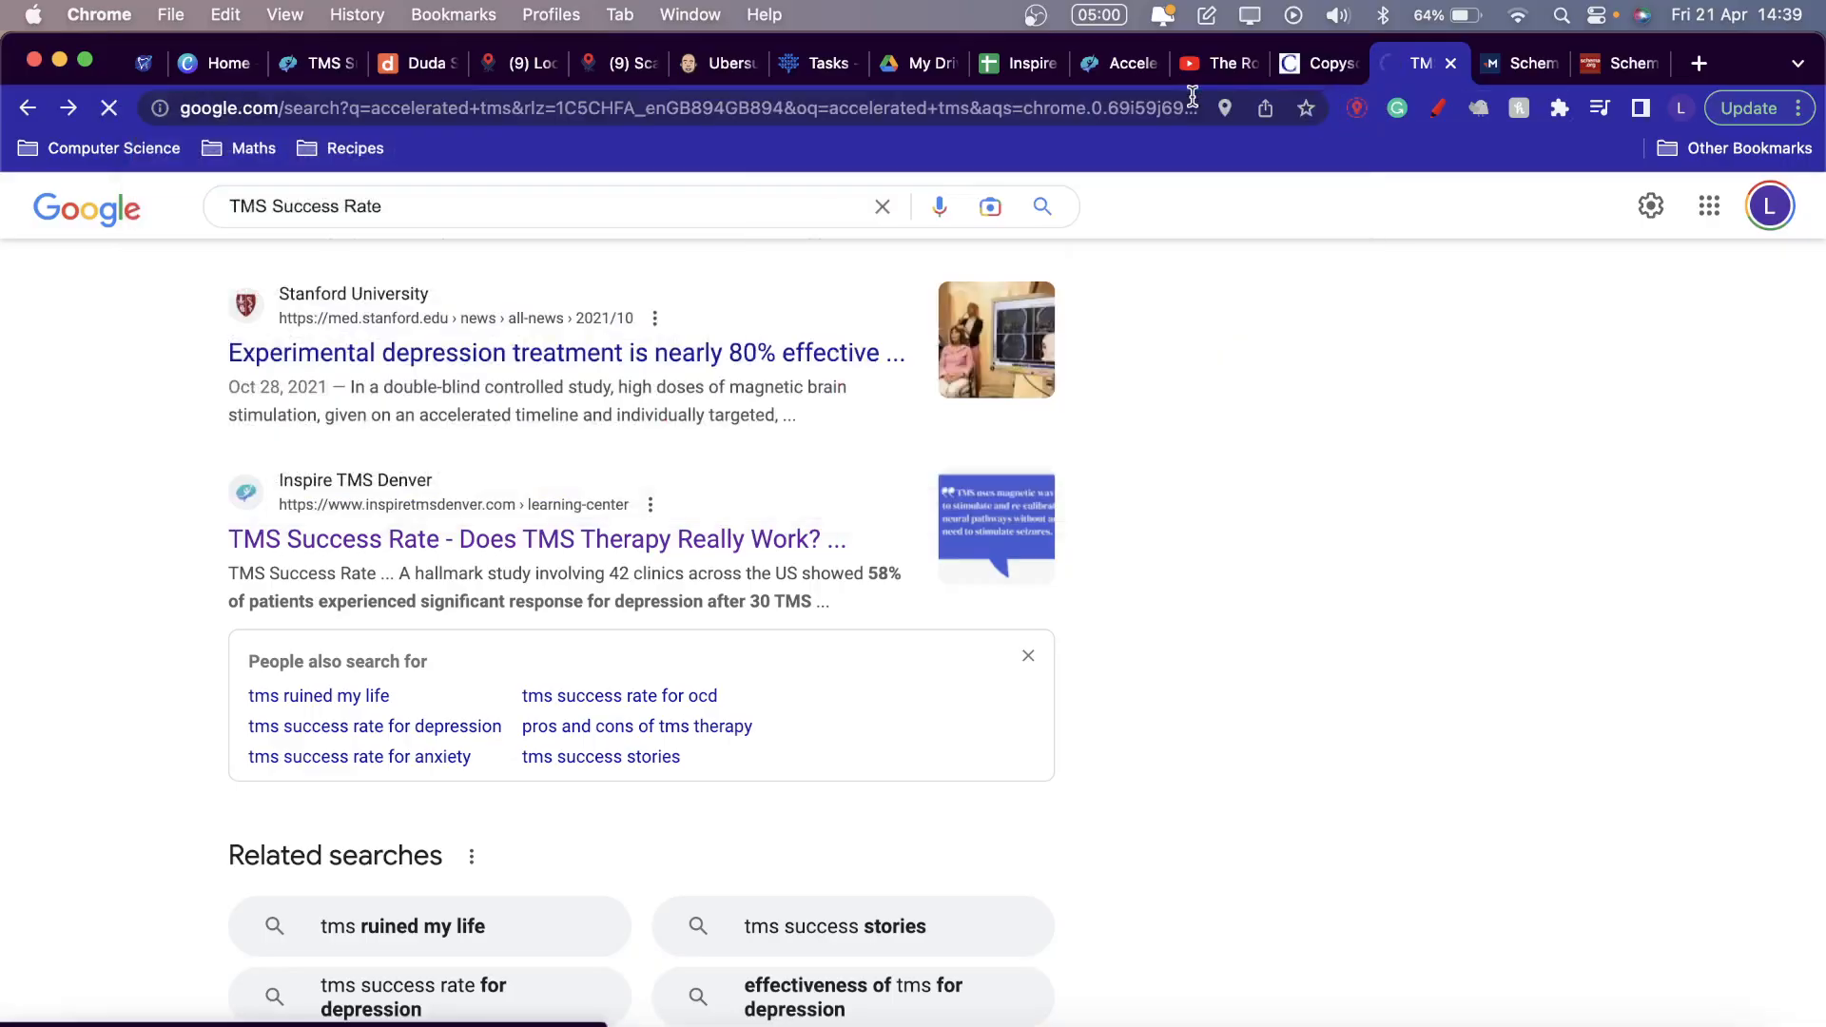
click(1093, 67)
click(1434, 61)
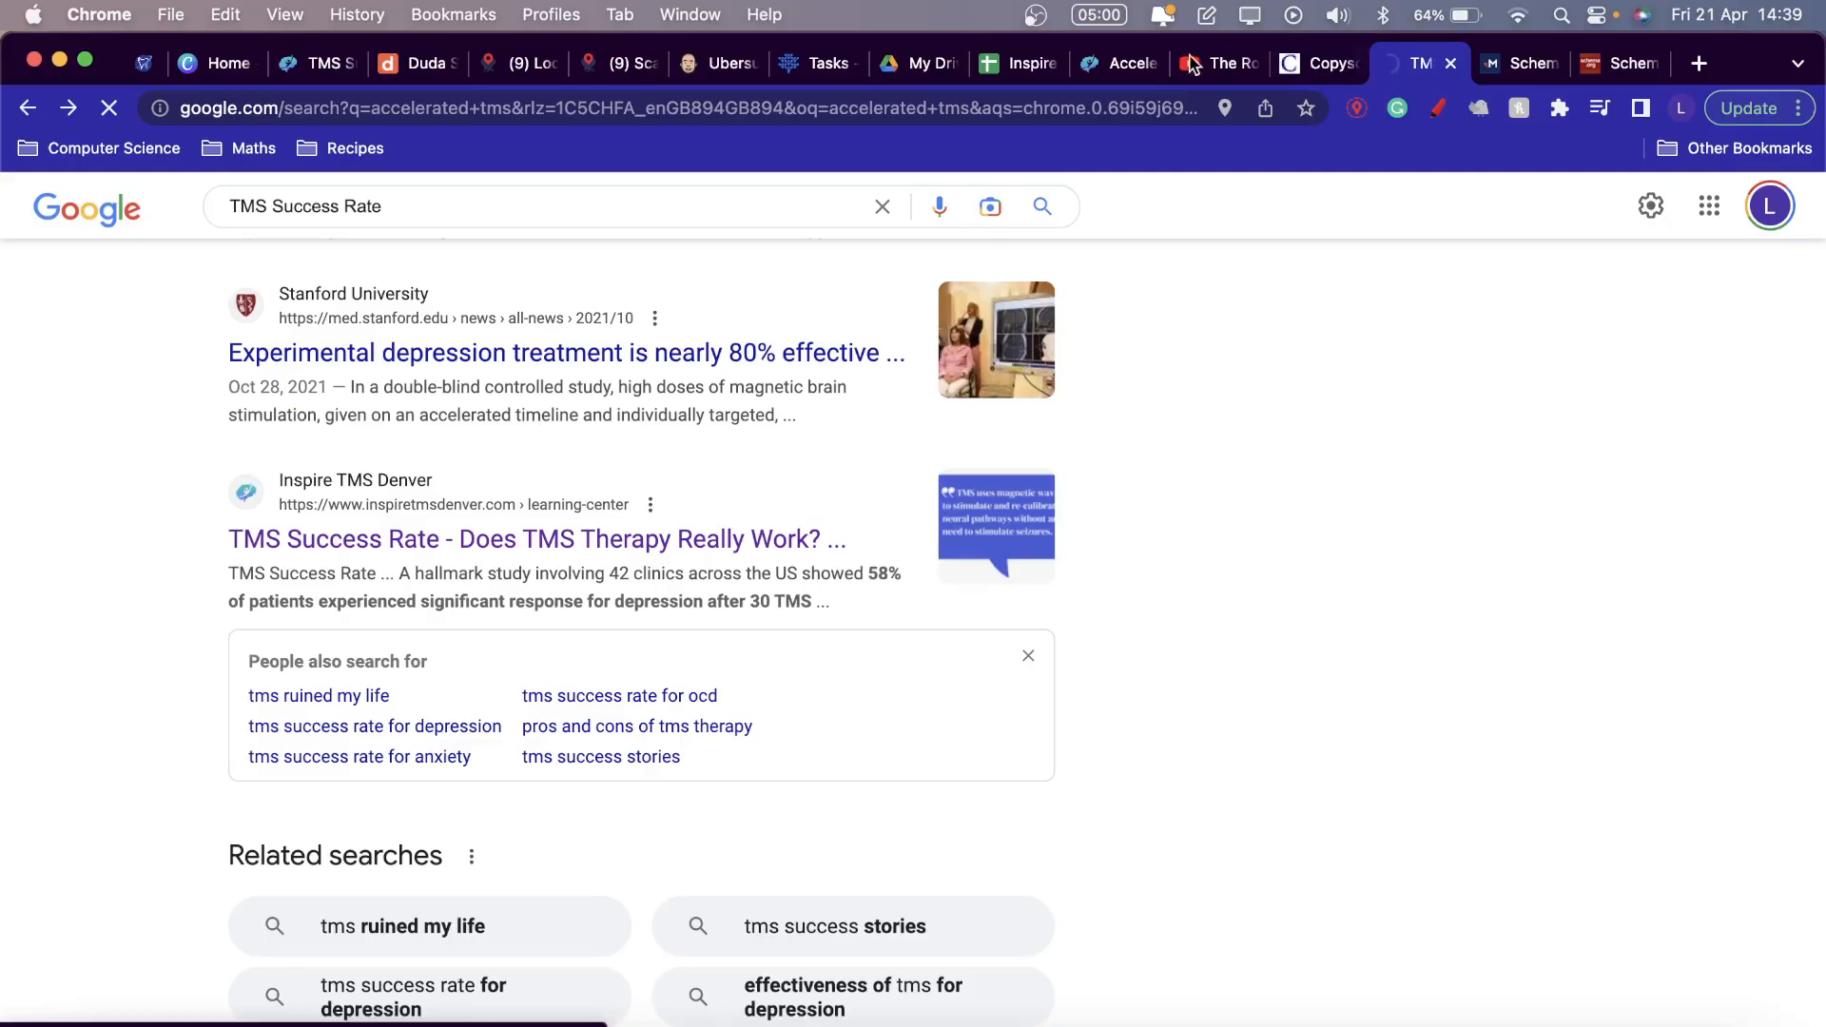
Return to the Accelerated TMS Therapy page and review its guide banner and "Beat depression in FIVE days" section.
click(1097, 63)
scroll(1074, 343, down, 1)
scroll(1075, 338, down, 6)
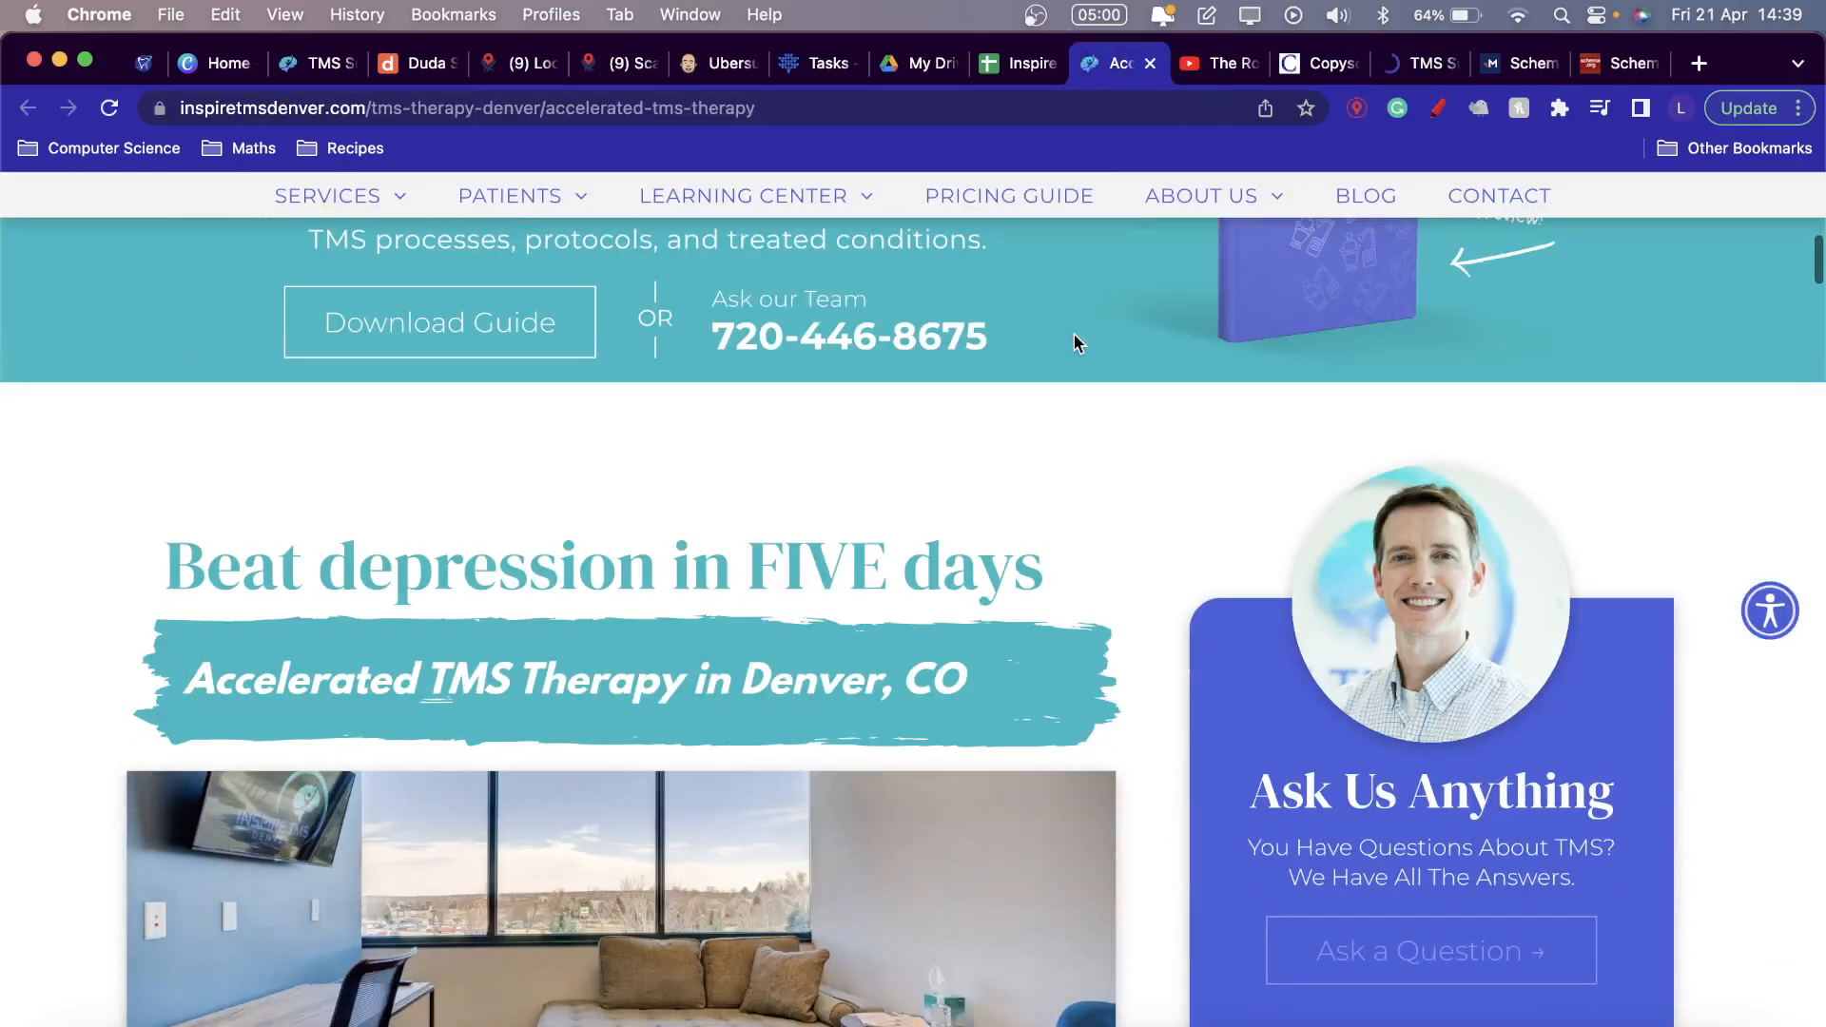
scroll(1075, 342, down, 7)
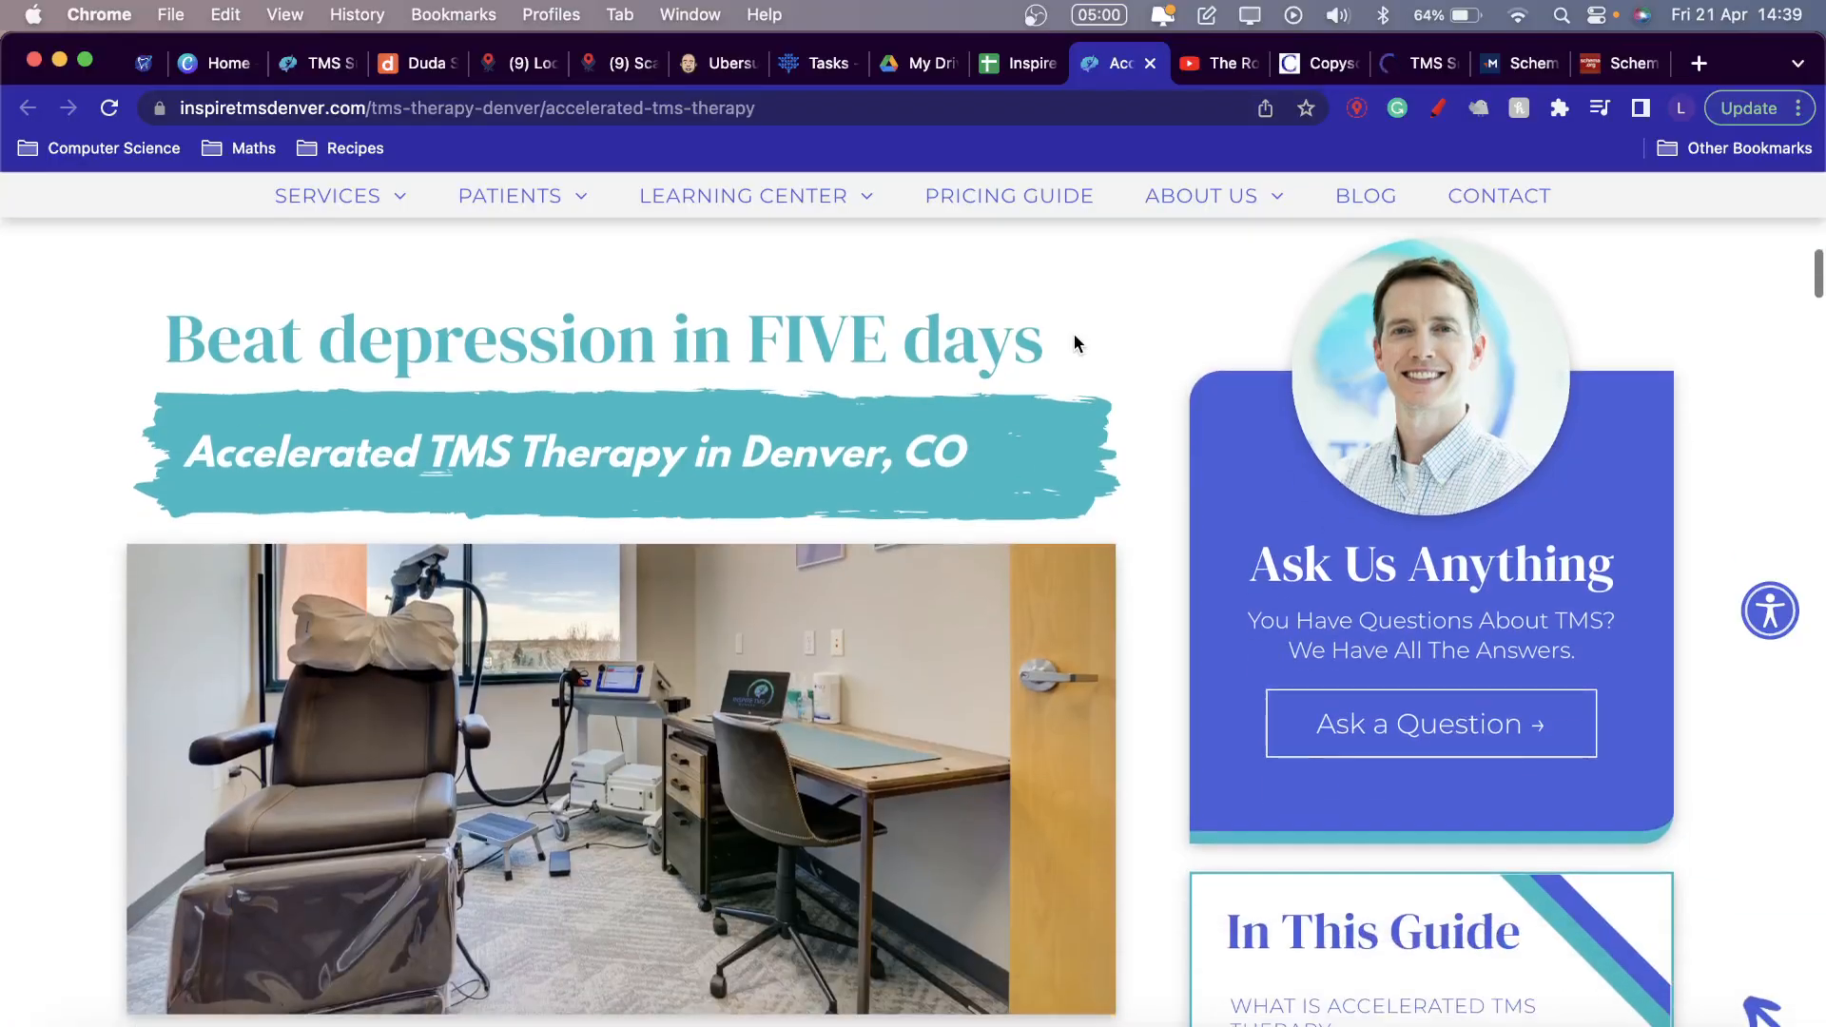
scroll(1075, 338, up, 10)
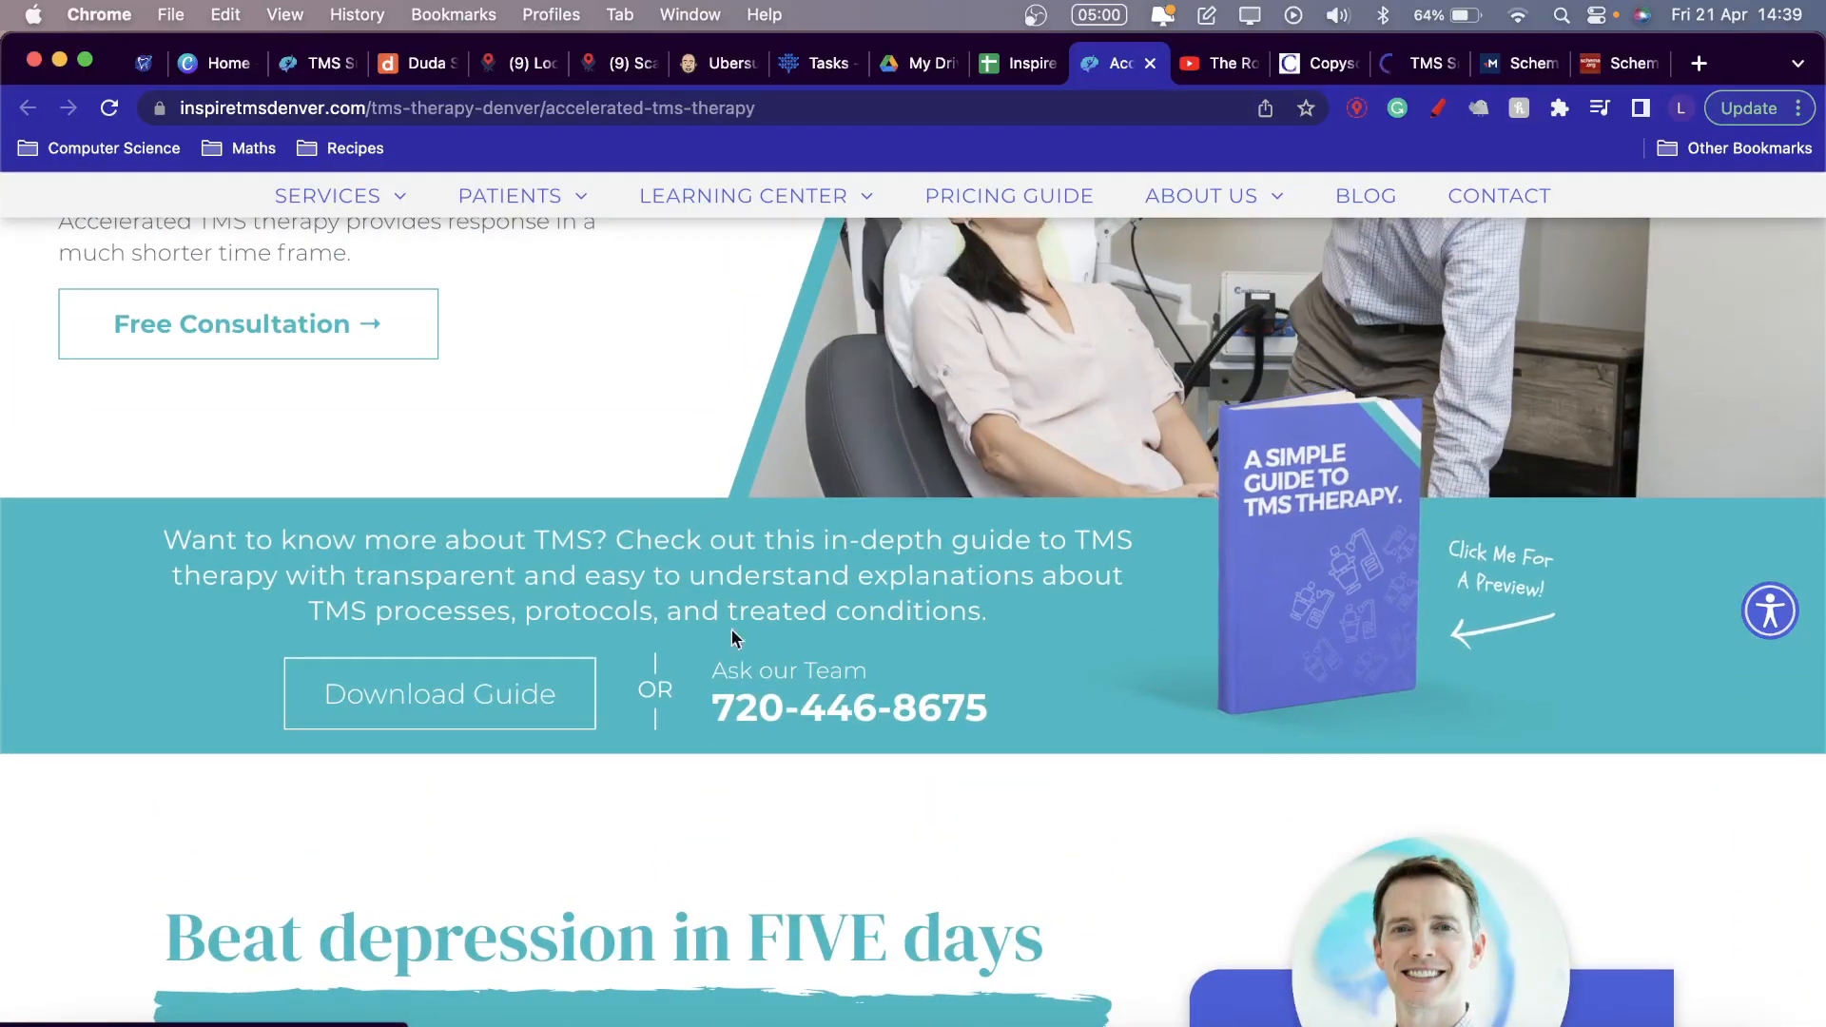
Examine the Featured Accelerated TMS Review and its placement beside the "Accelerated relief from depression" section.
scroll(723, 685, down, 15)
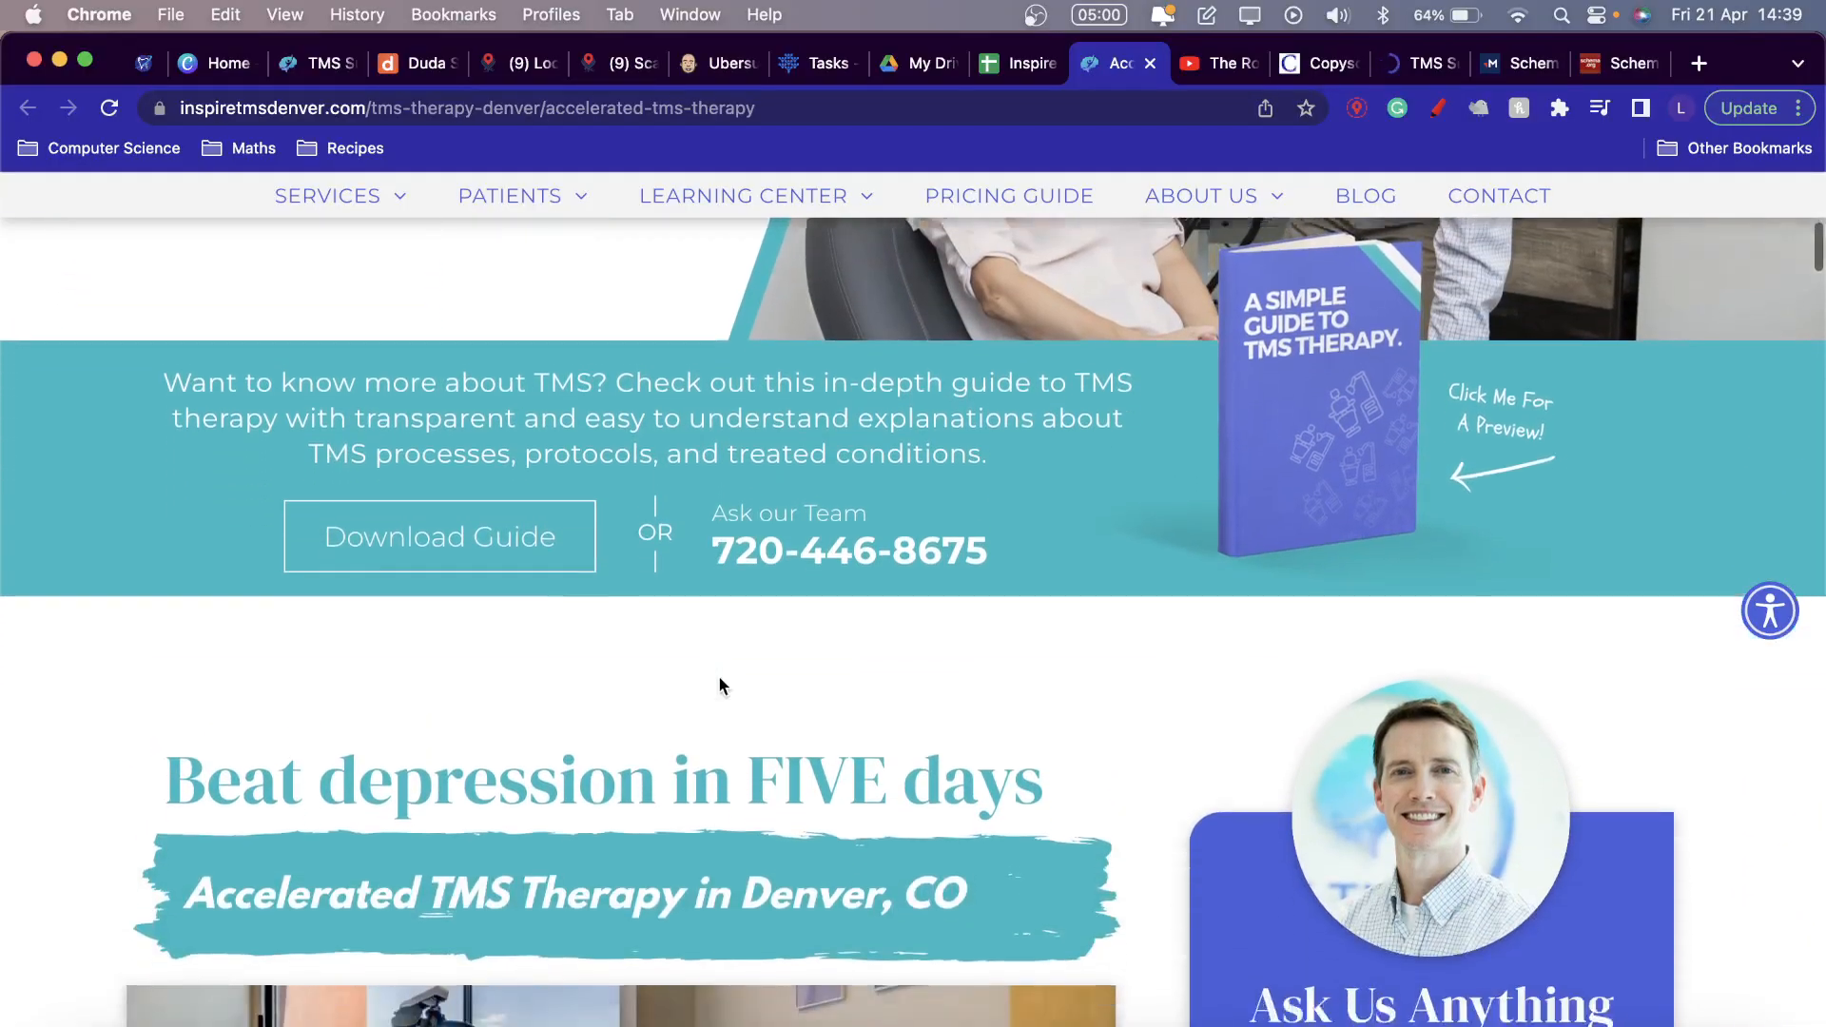
scroll(1257, 692, down, 5)
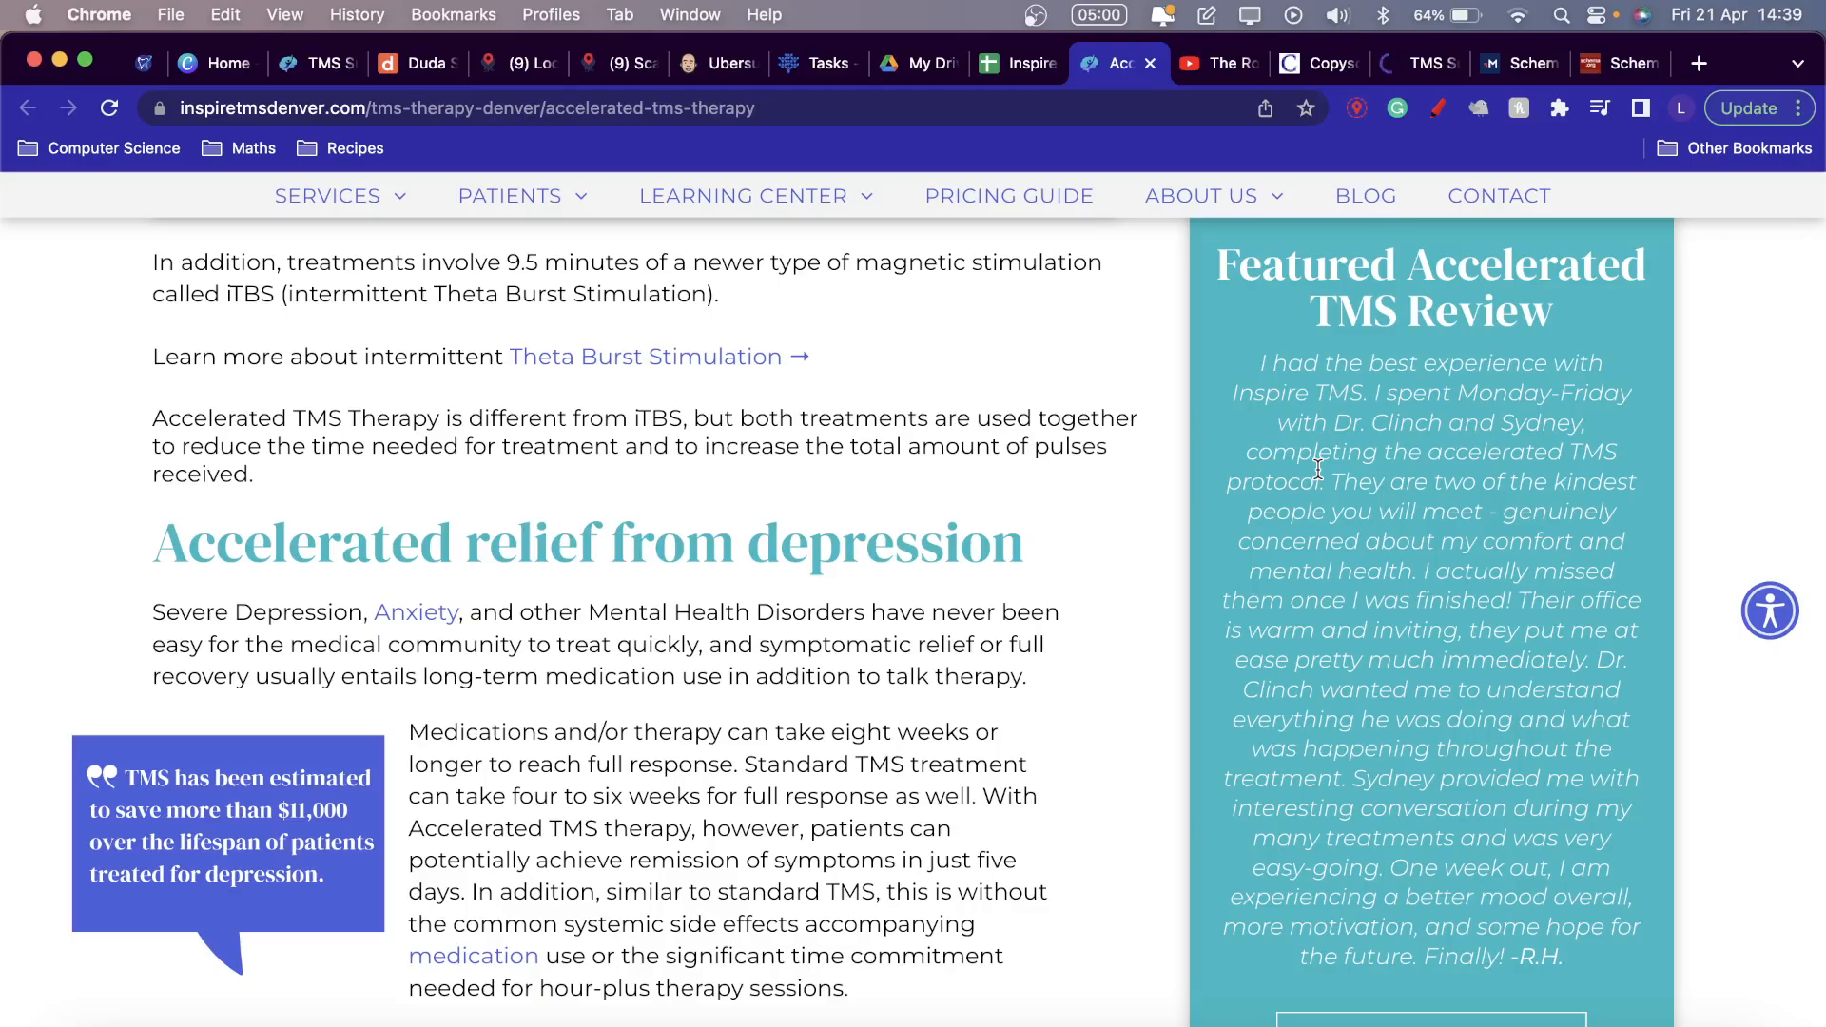
scroll(1318, 470, up, 1)
scroll(1318, 470, down, 1)
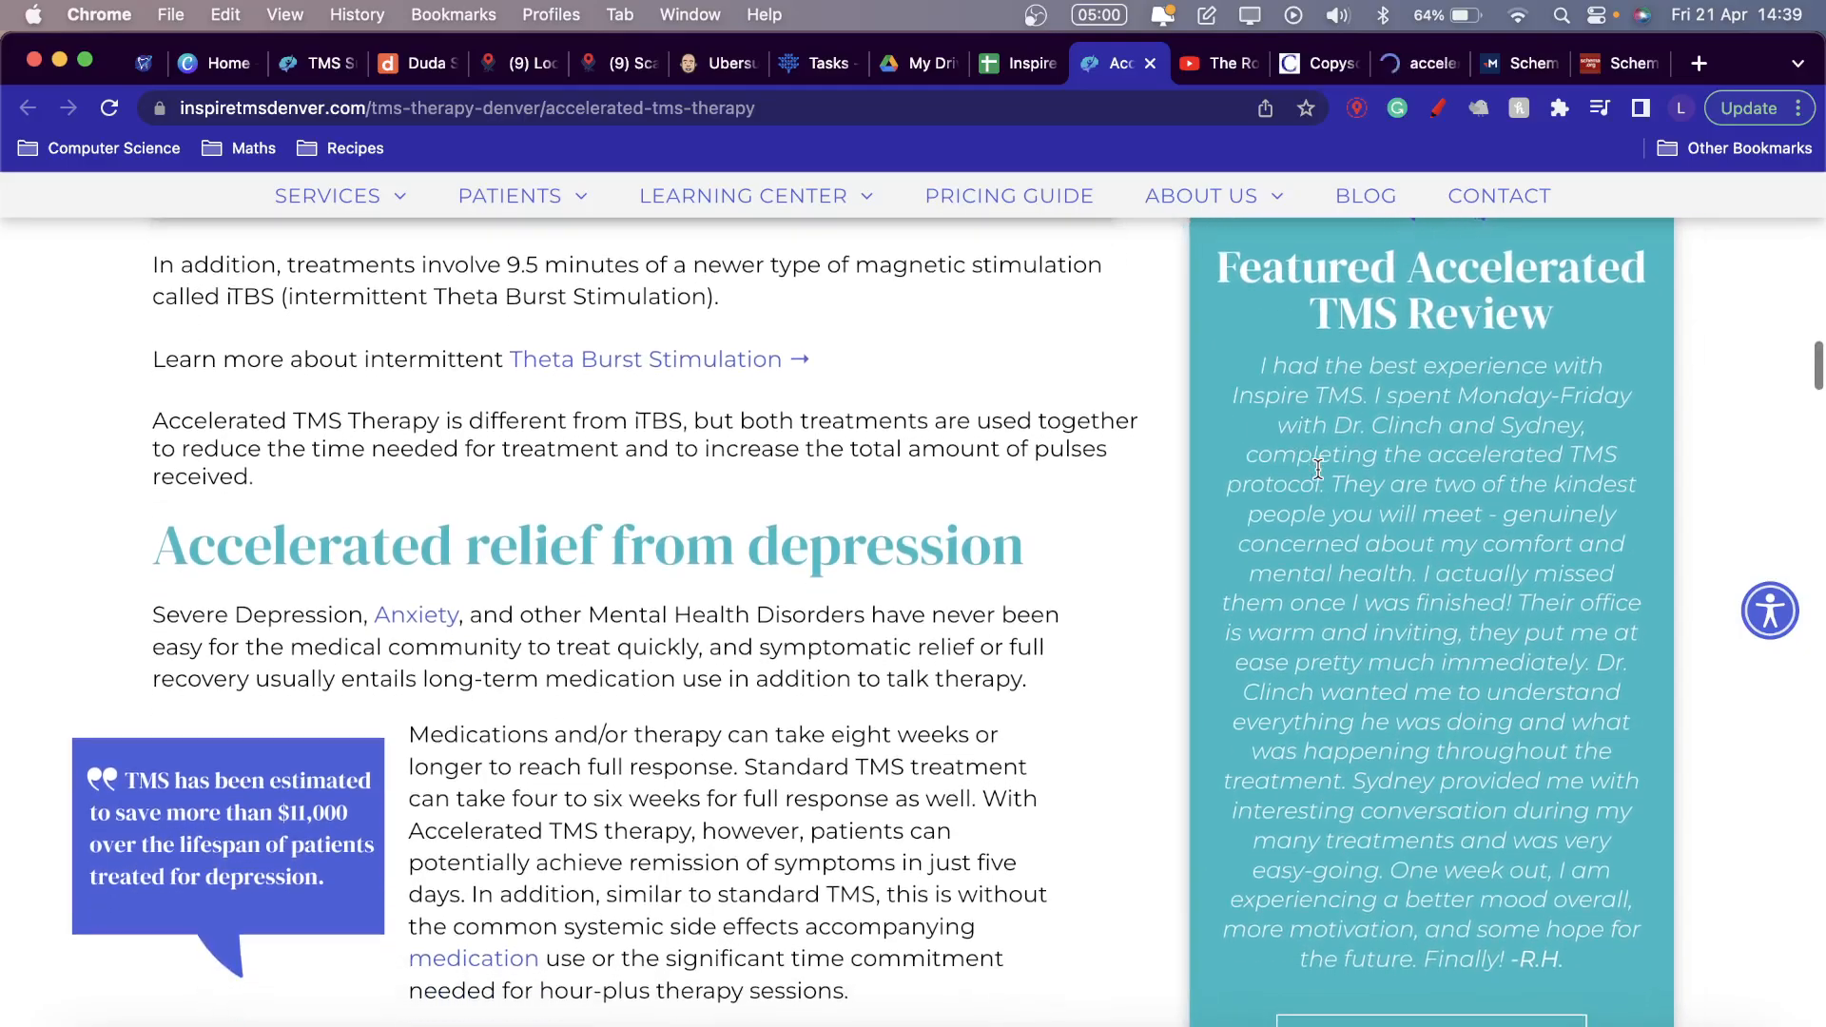
scroll(1318, 470, up, 1)
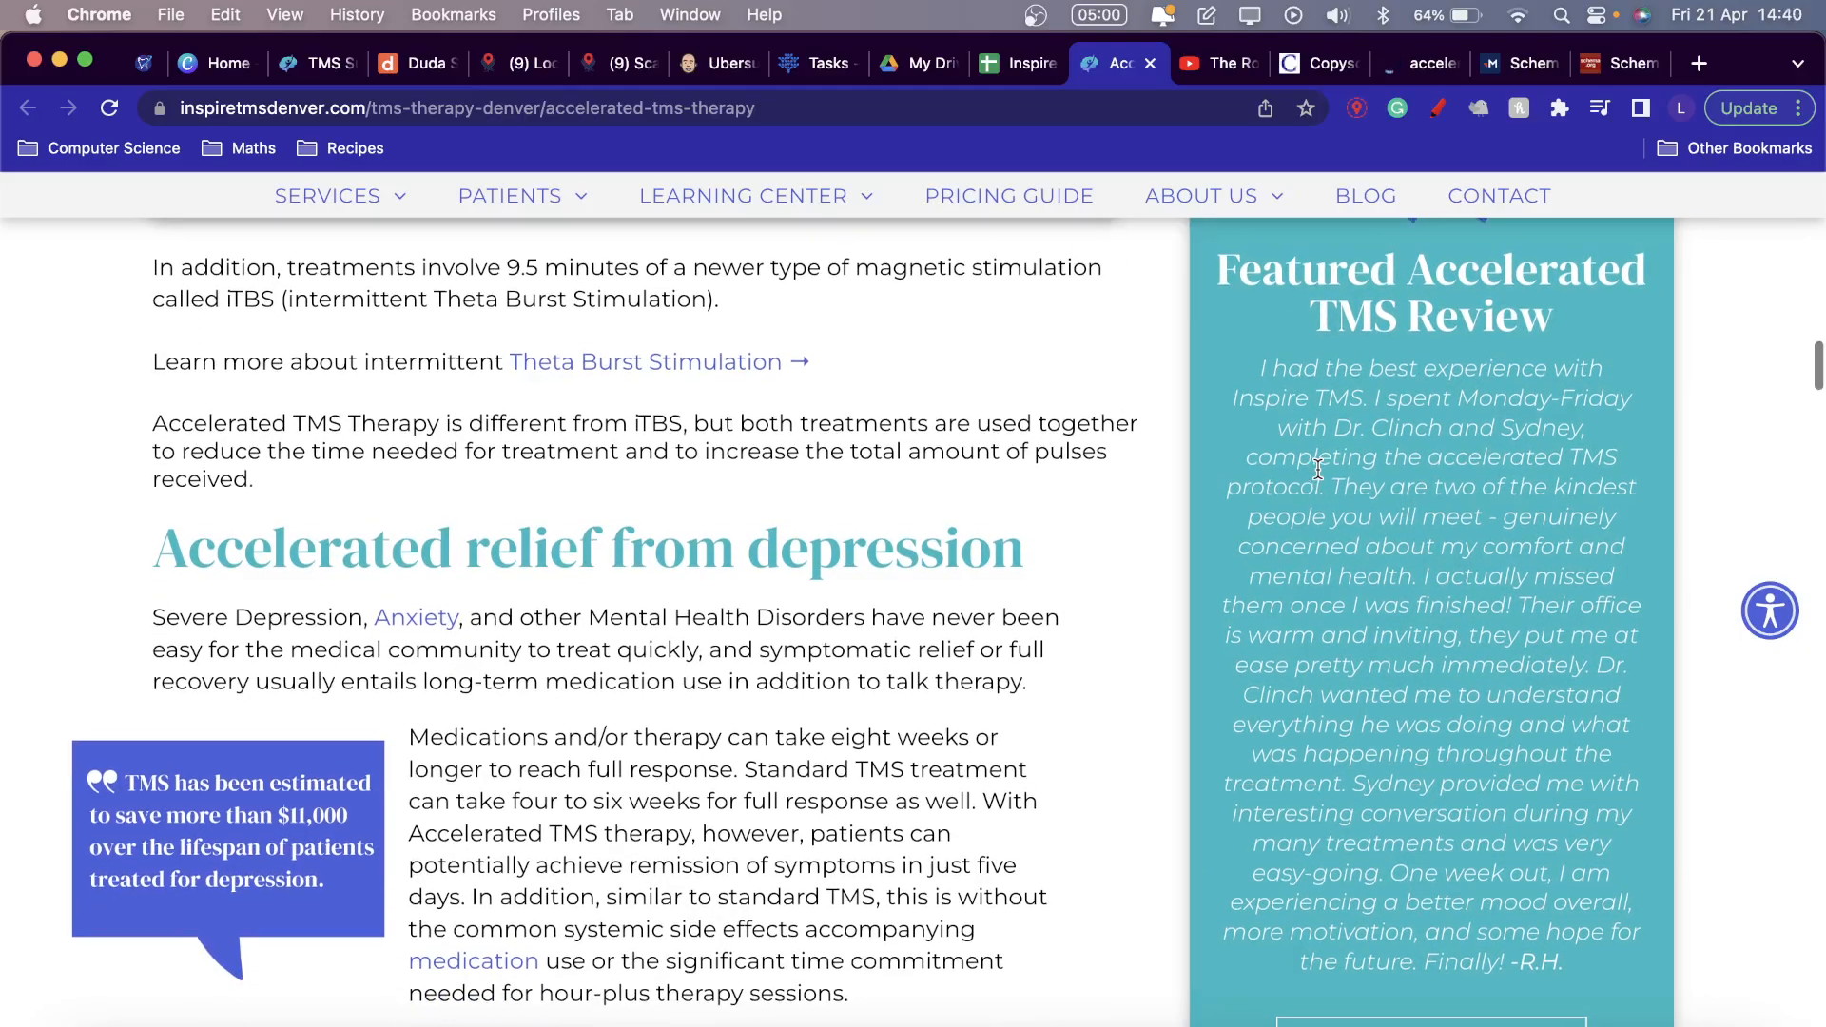
scroll(1318, 470, down, 10)
scroll(1318, 470, up, 6)
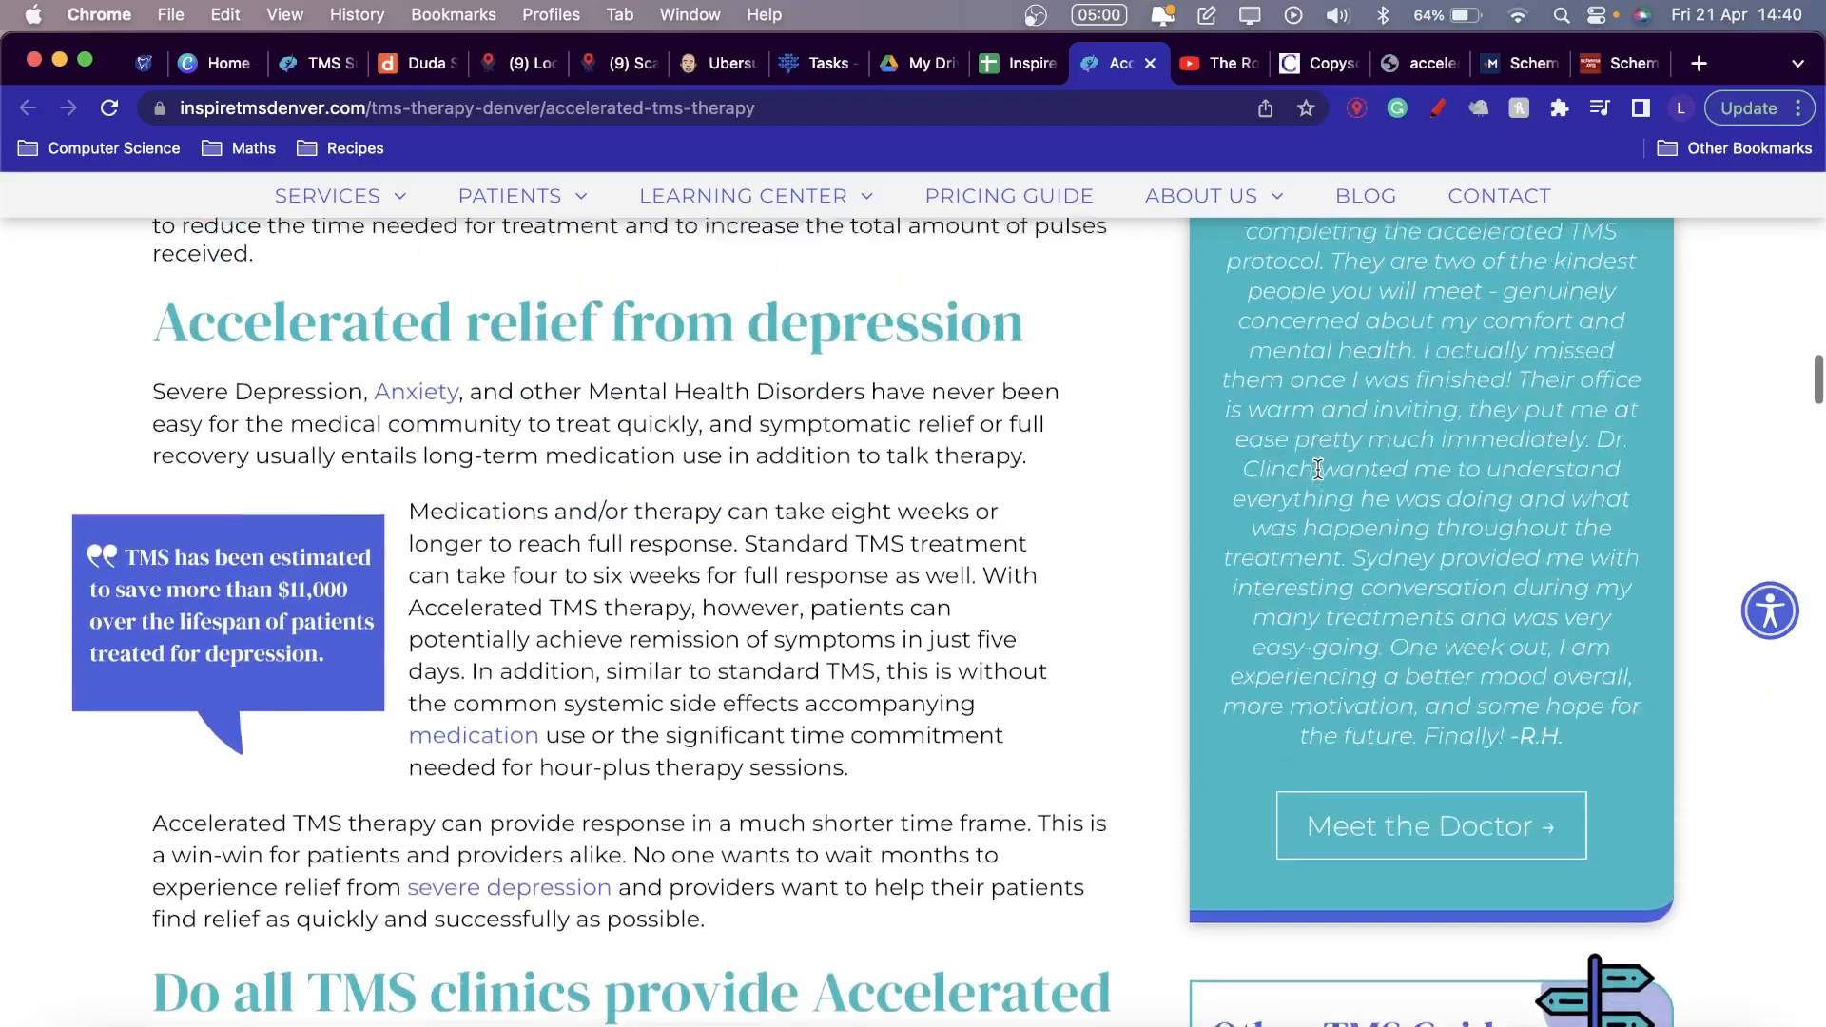
scroll(1318, 470, up, 3)
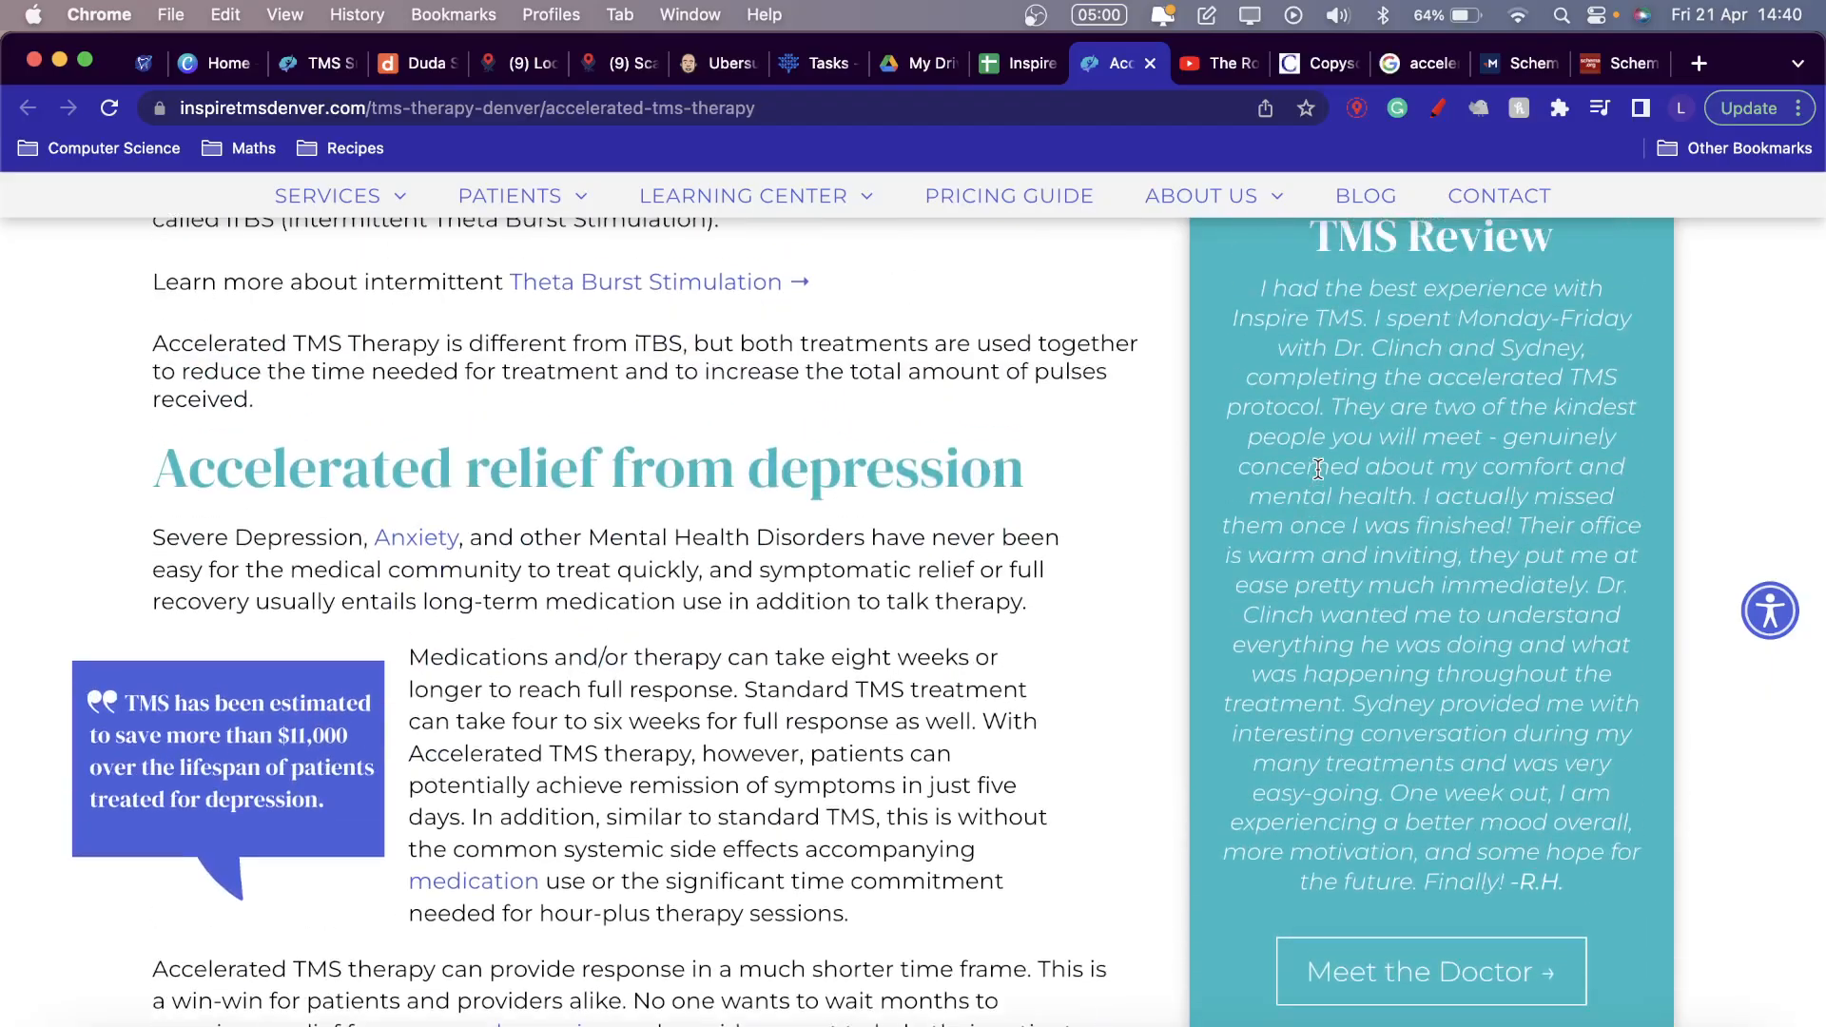
scroll(1319, 470, up, 3)
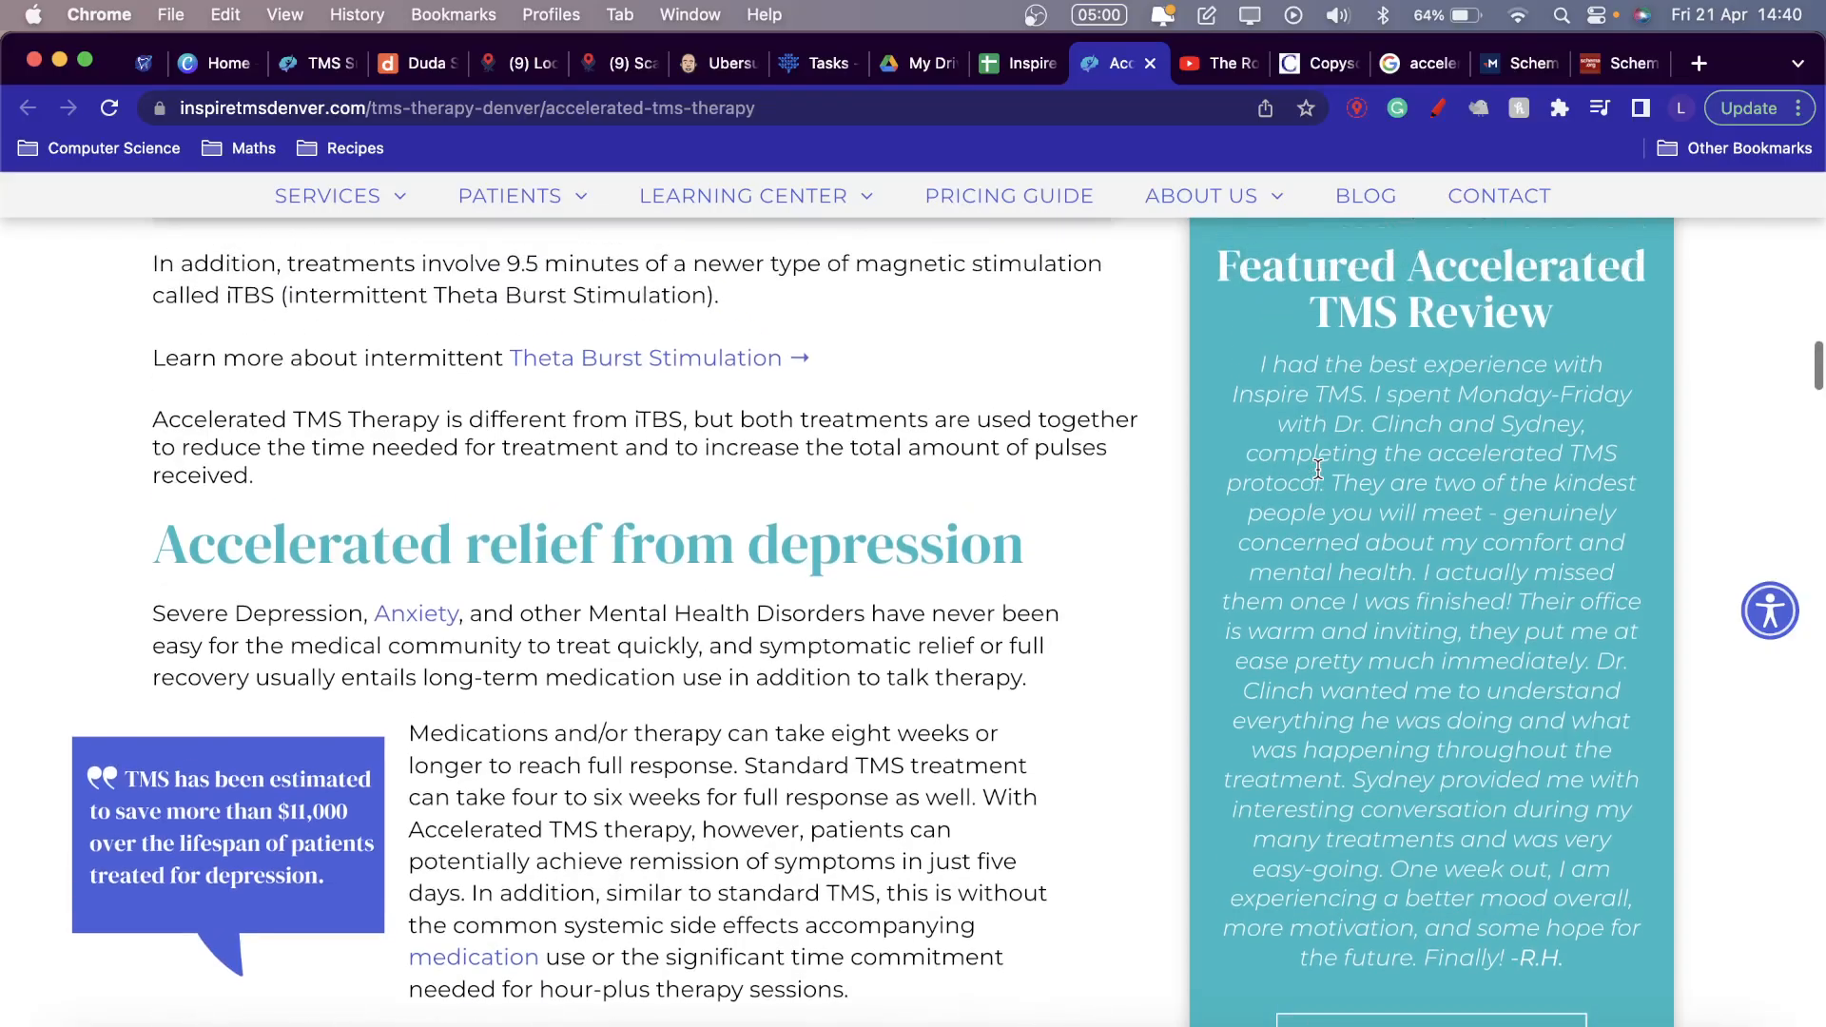
scroll(1318, 470, down, 8)
scroll(1318, 470, up, 7)
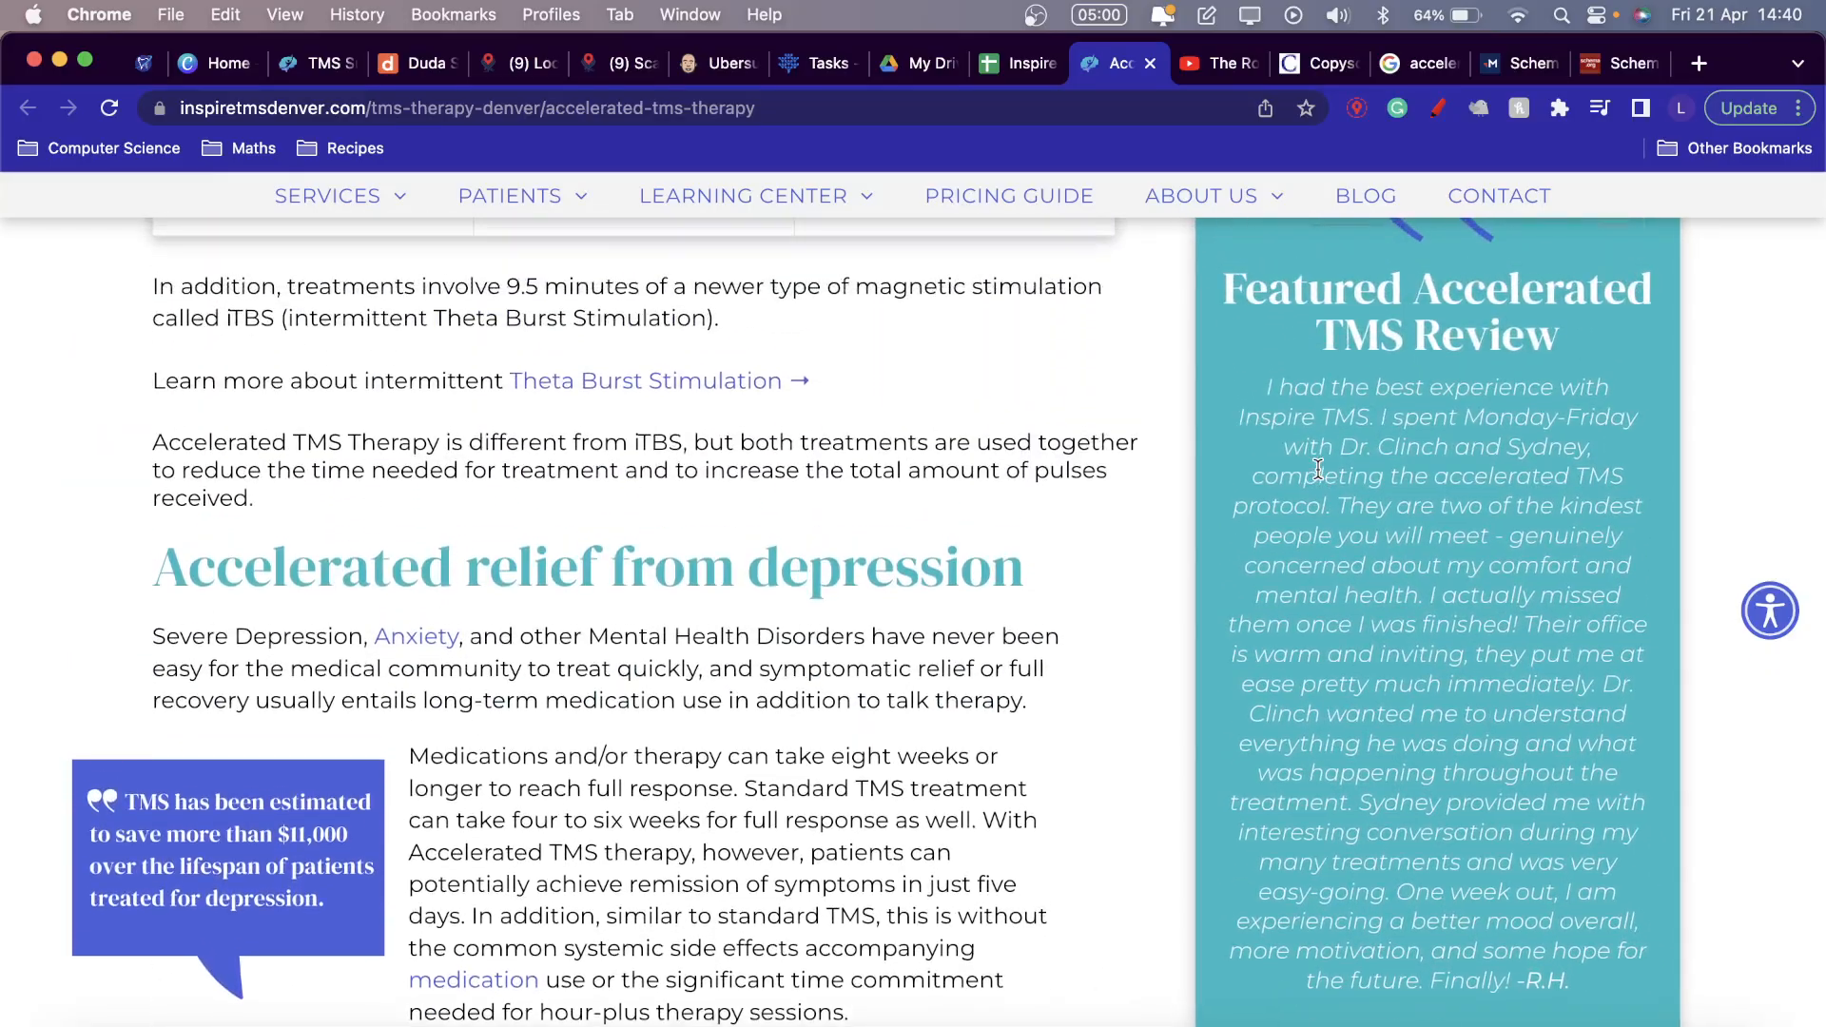
Review the rest of the page, from the SAINT protocol findings to the closing patient review, and return to the opening sections.
scroll(1318, 470, down, 15)
scroll(1318, 476, down, 14)
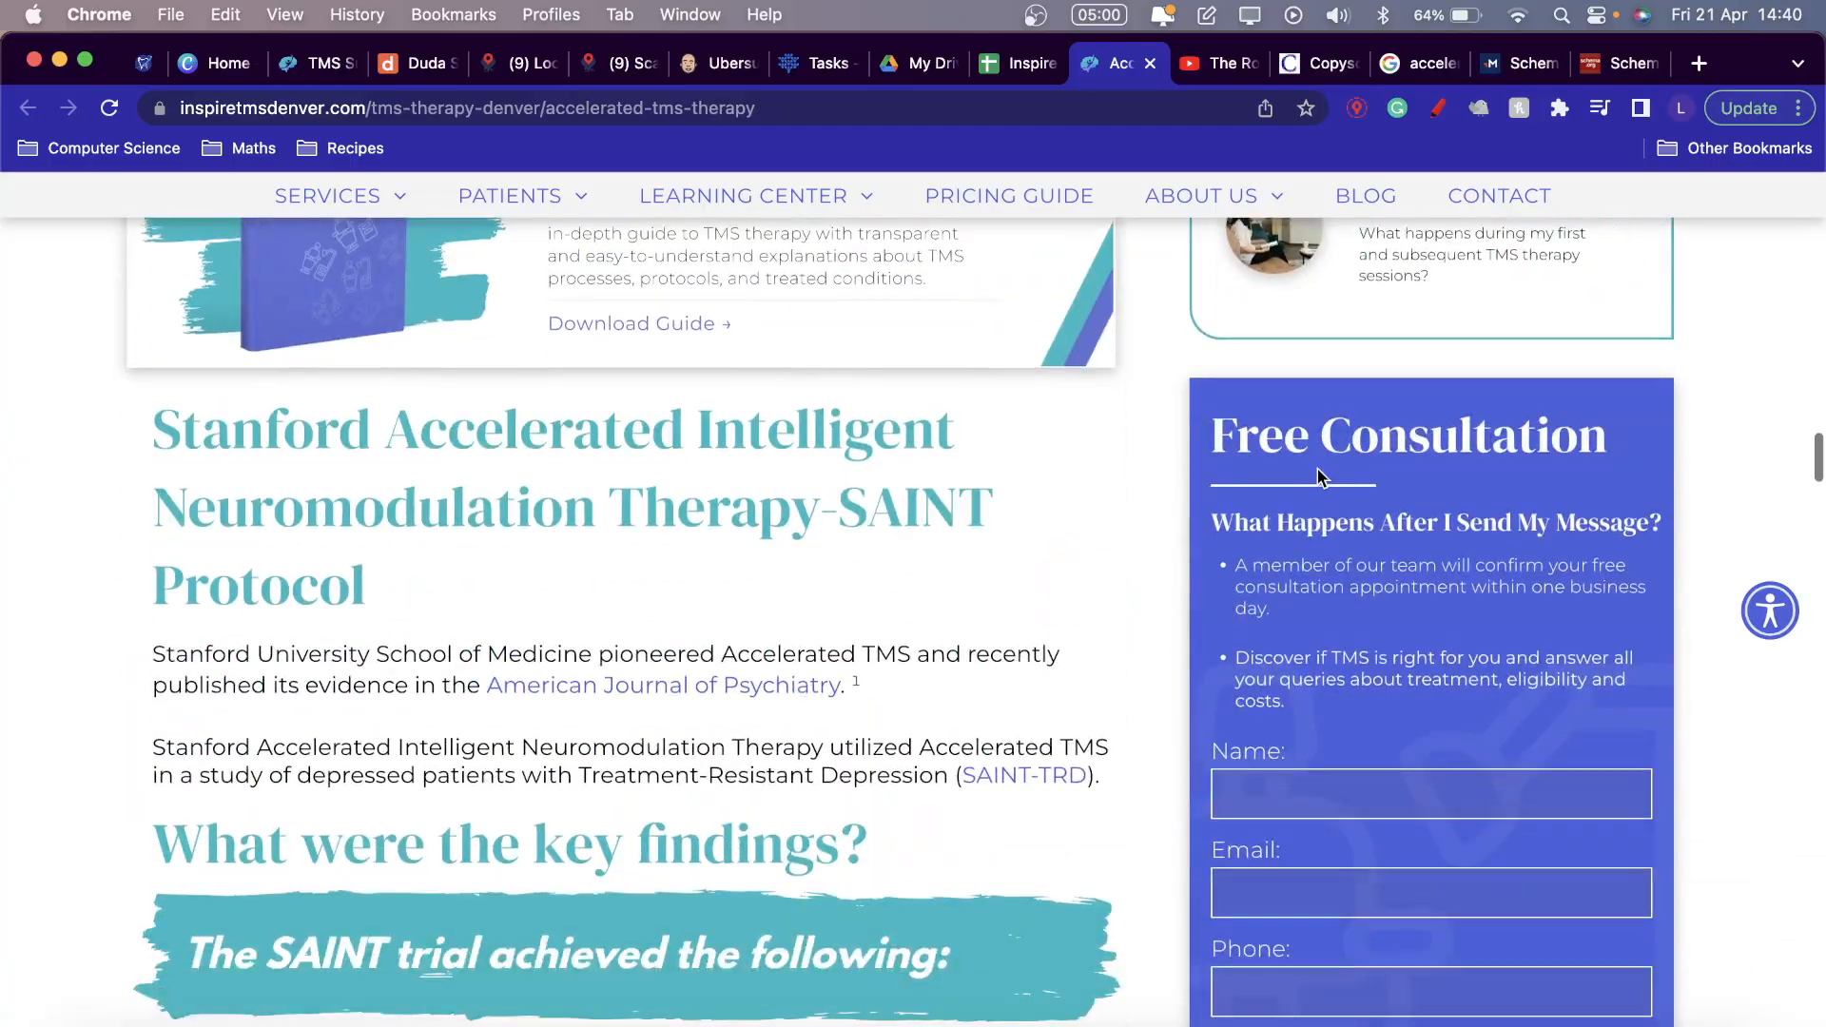
scroll(1318, 470, down, 10)
scroll(774, 510, down, 18)
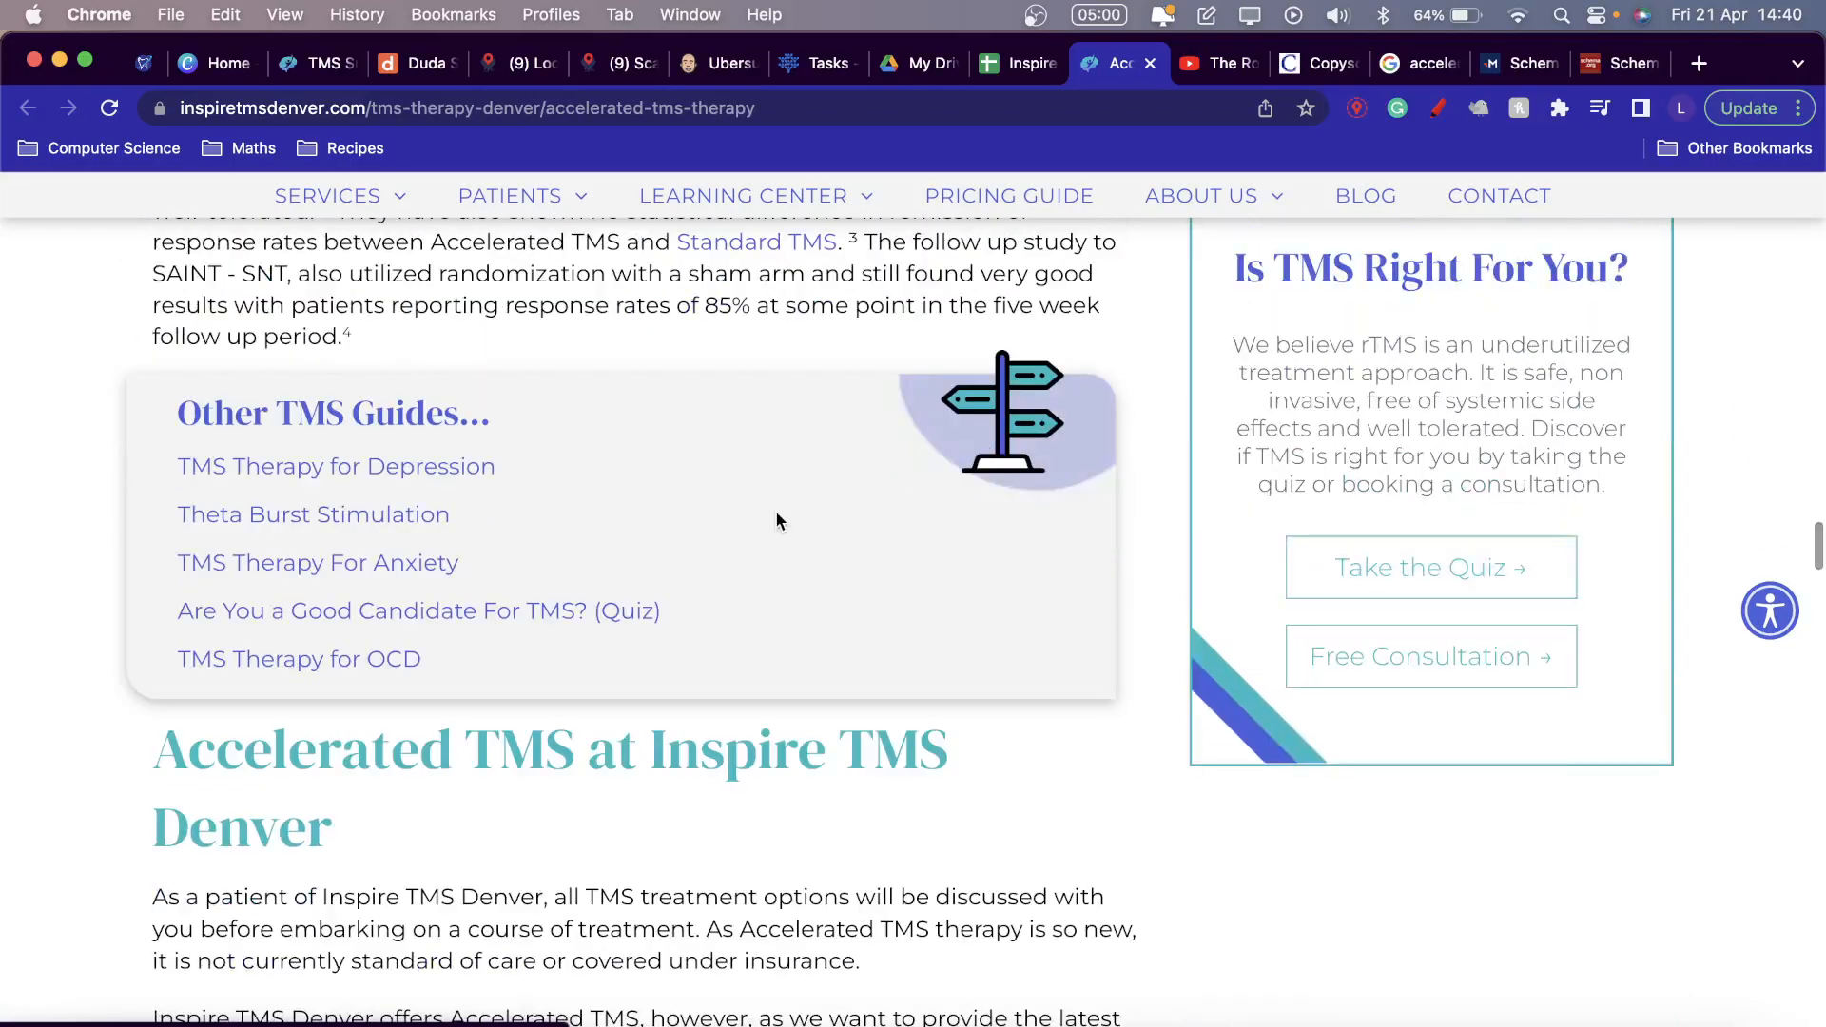
scroll(775, 509, down, 20)
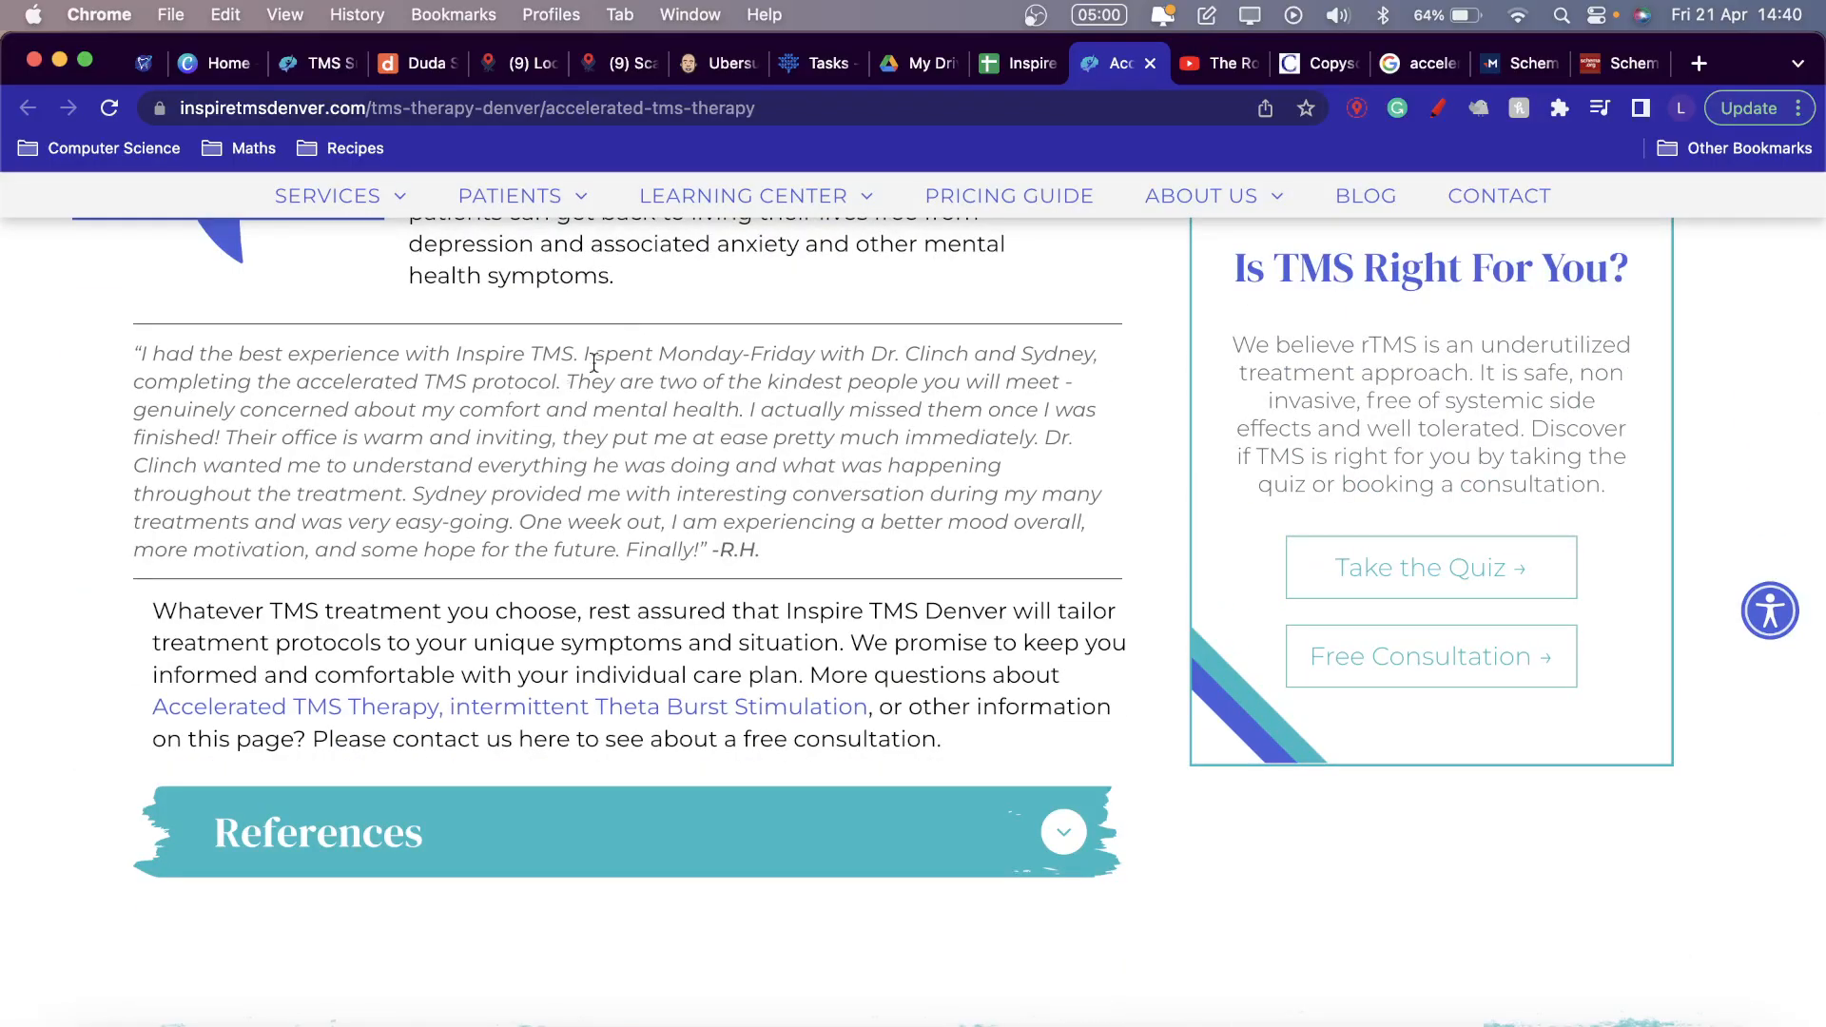
scroll(661, 435, up, 8)
scroll(661, 436, up, 20)
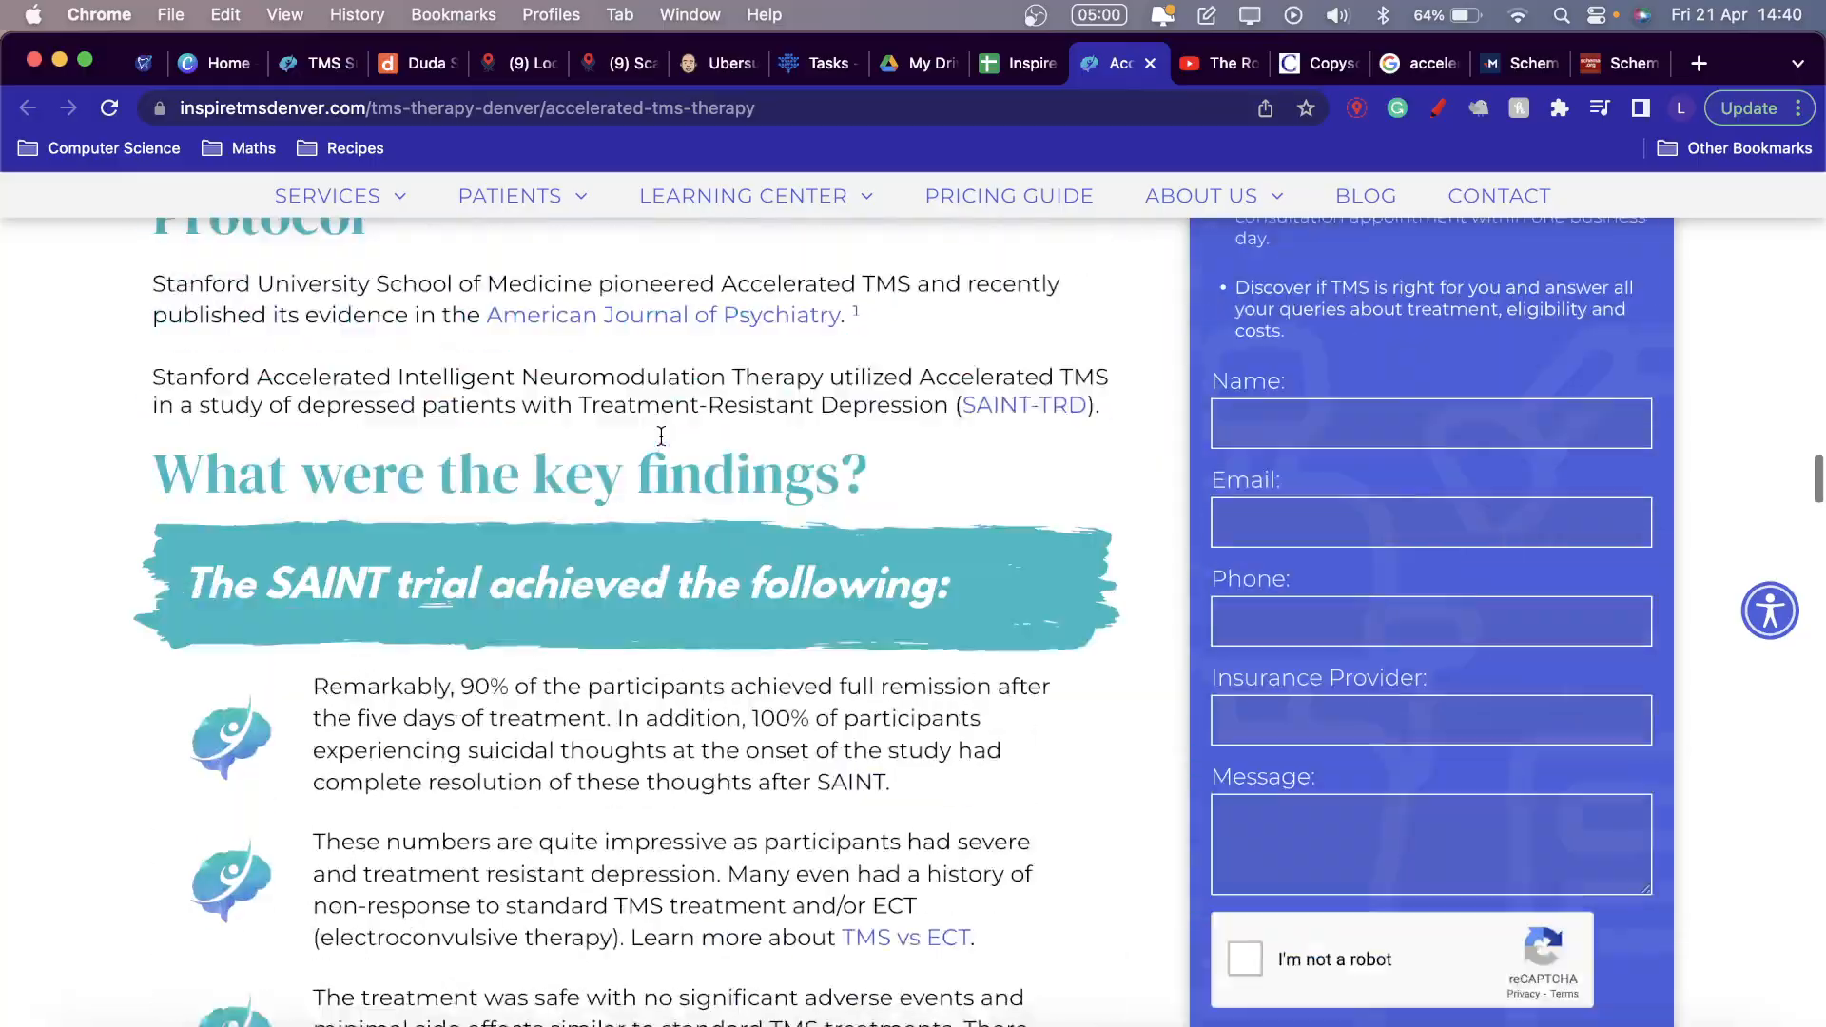
scroll(661, 436, up, 20)
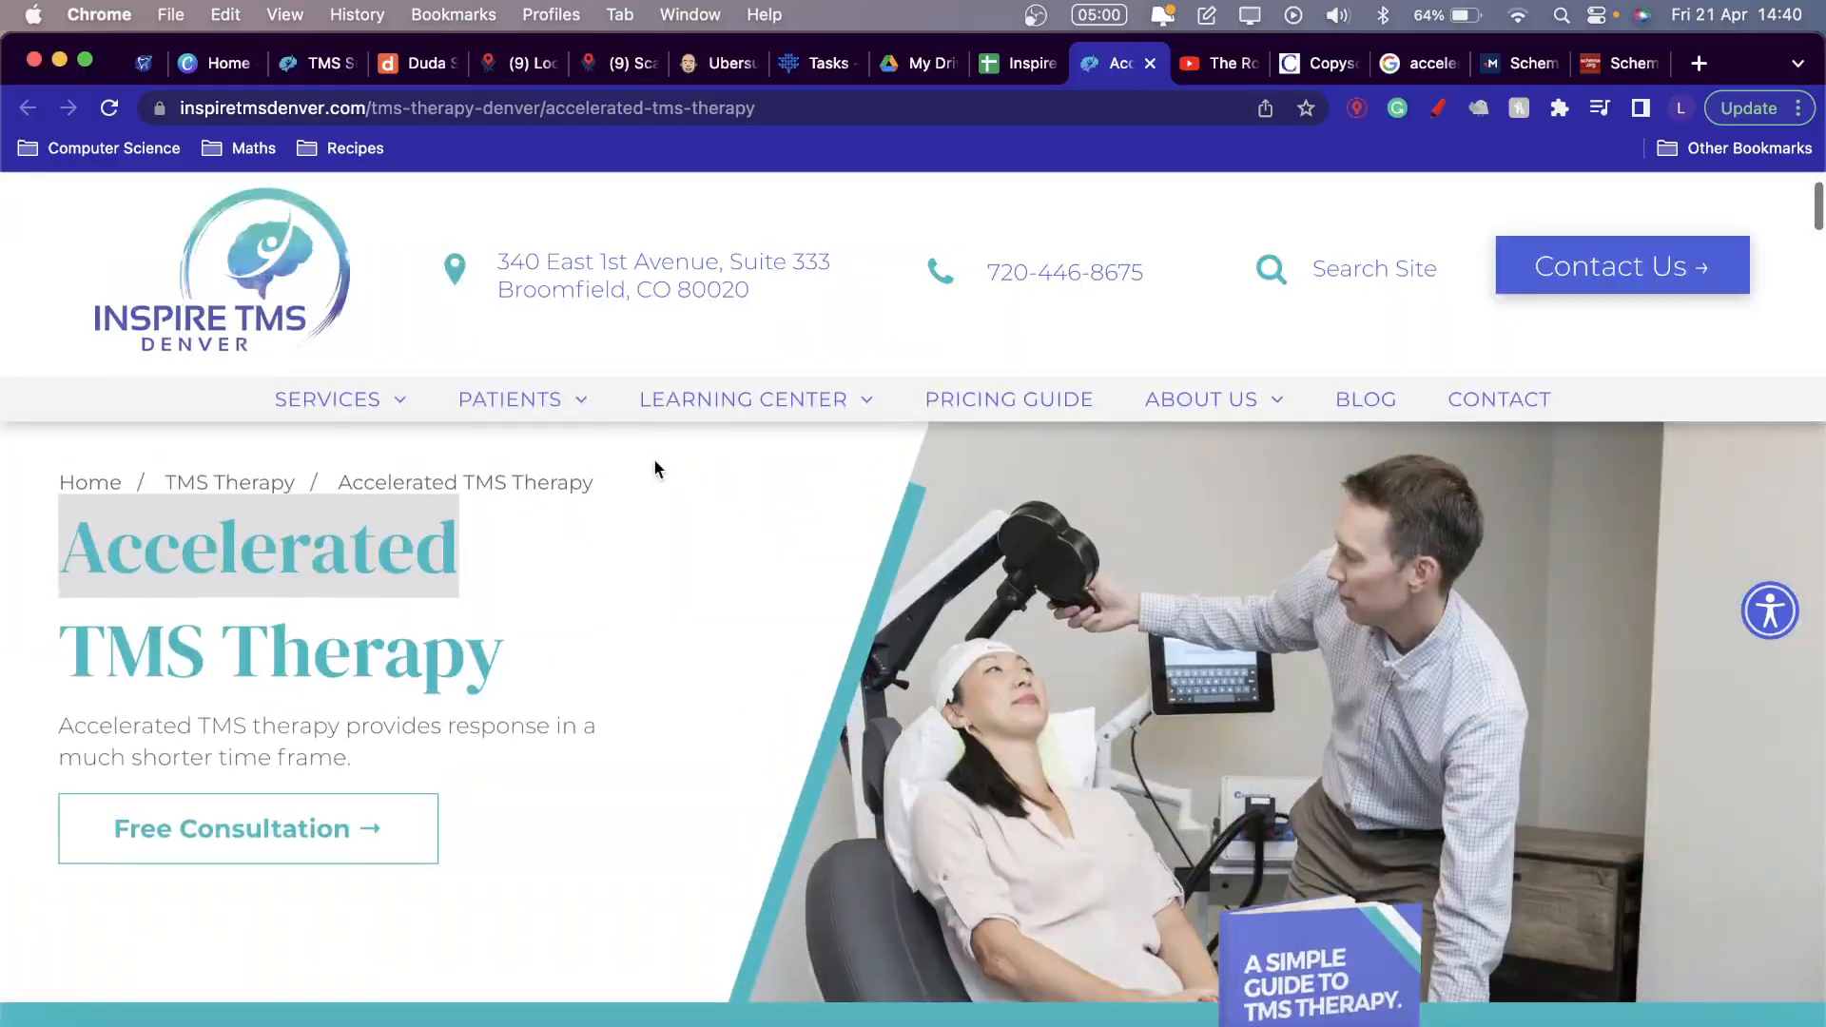
scroll(656, 473, down, 8)
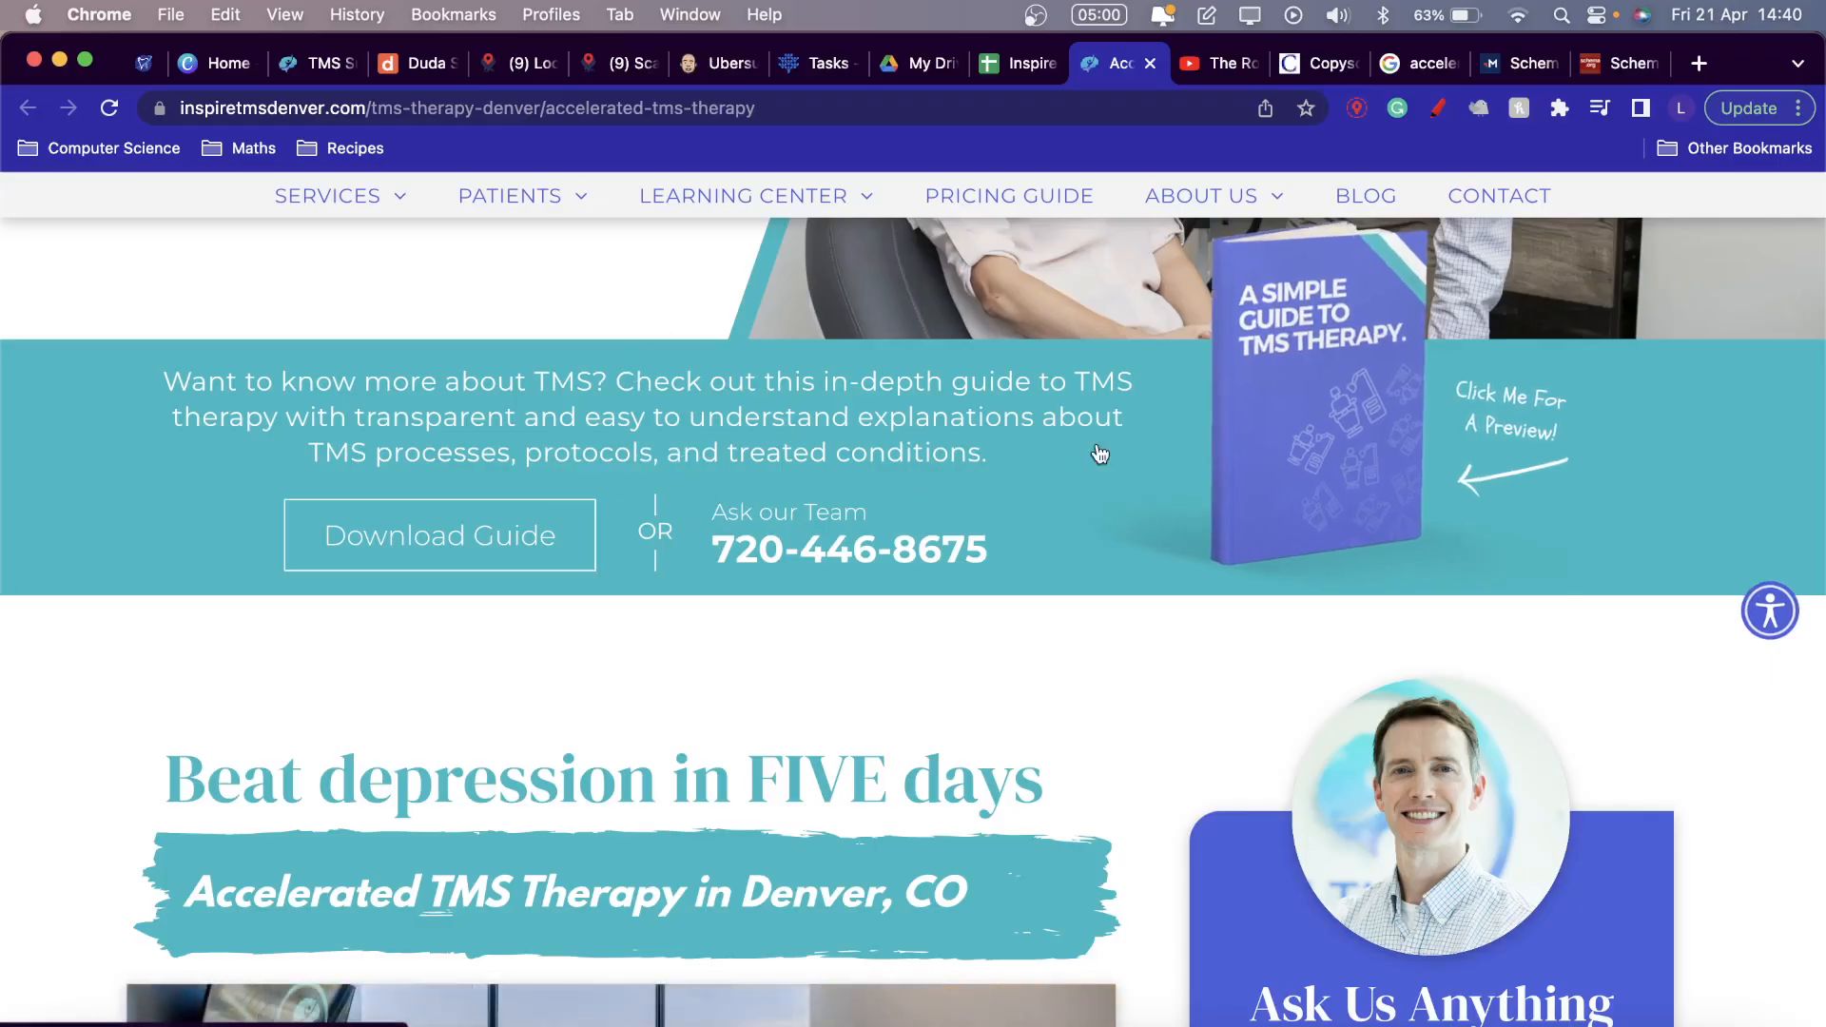
Review the Accelerated TMS Therapy page's hero banner, guide offer and "Beat depression in FIVE days" heading.
scroll(1100, 453, up, 3)
scroll(1187, 773, up, 3)
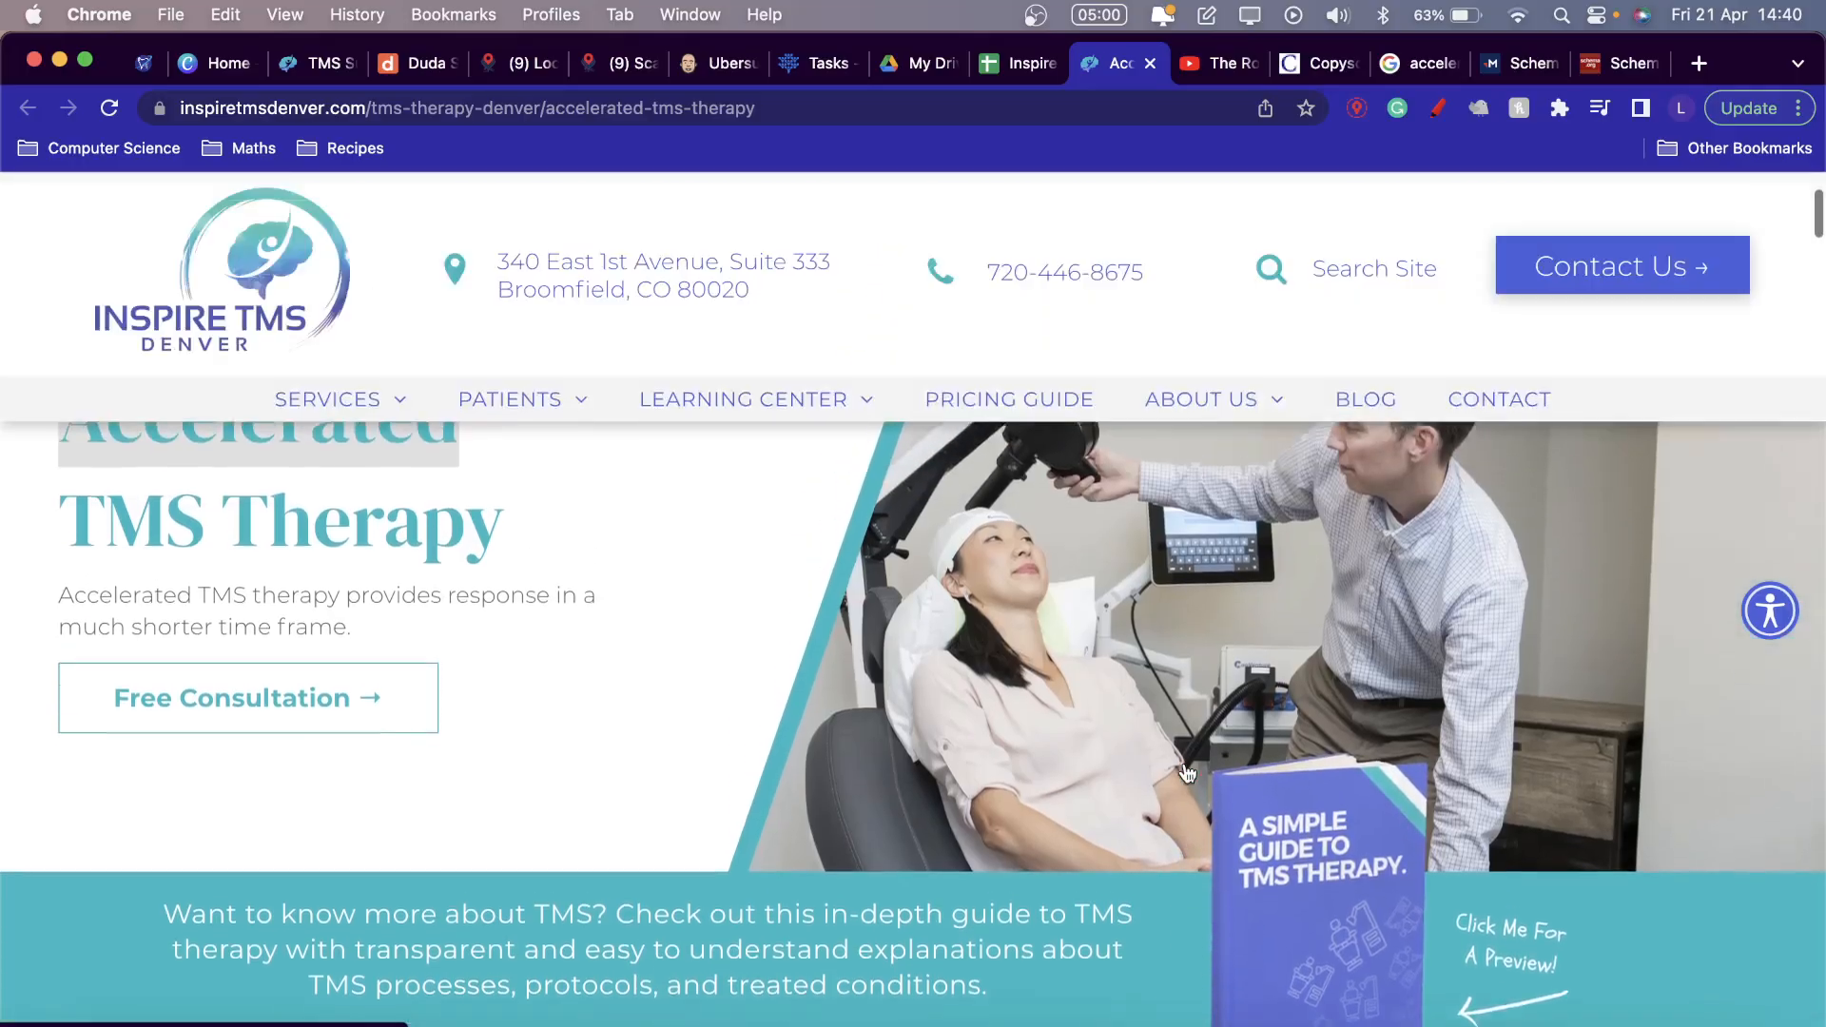
scroll(1187, 772, down, 8)
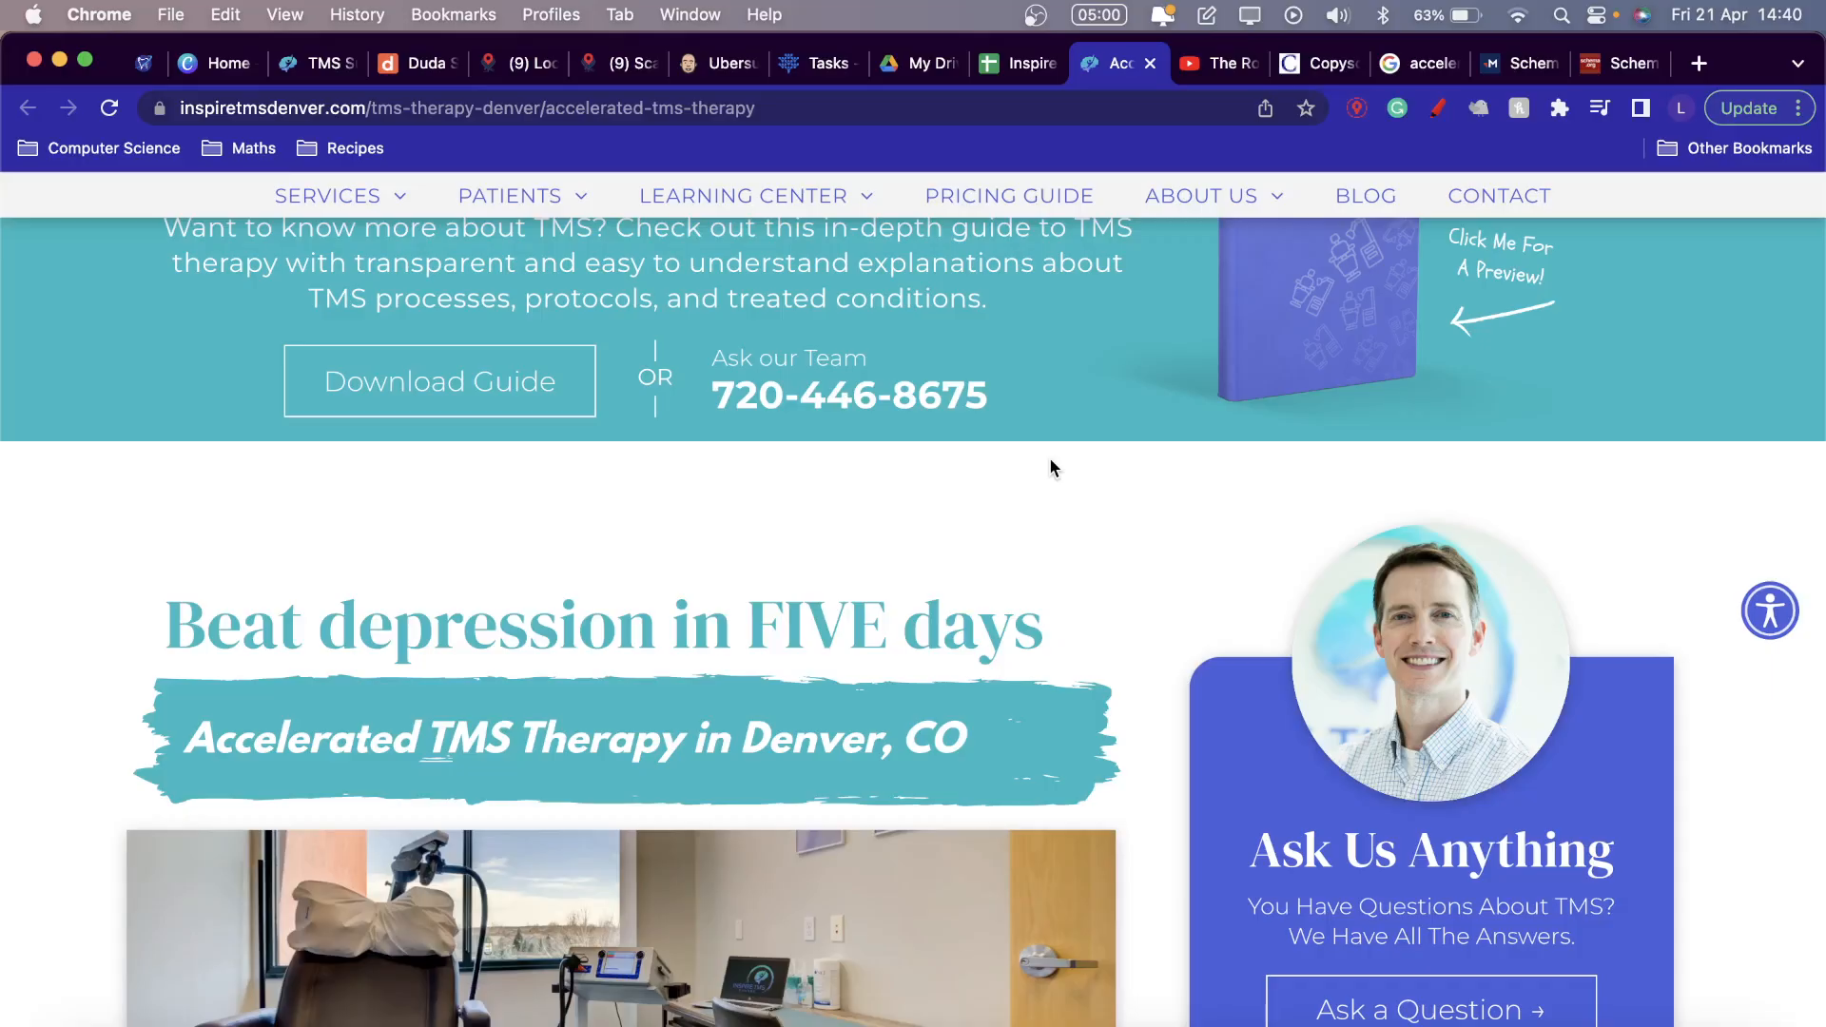
scroll(1050, 466, down, 1)
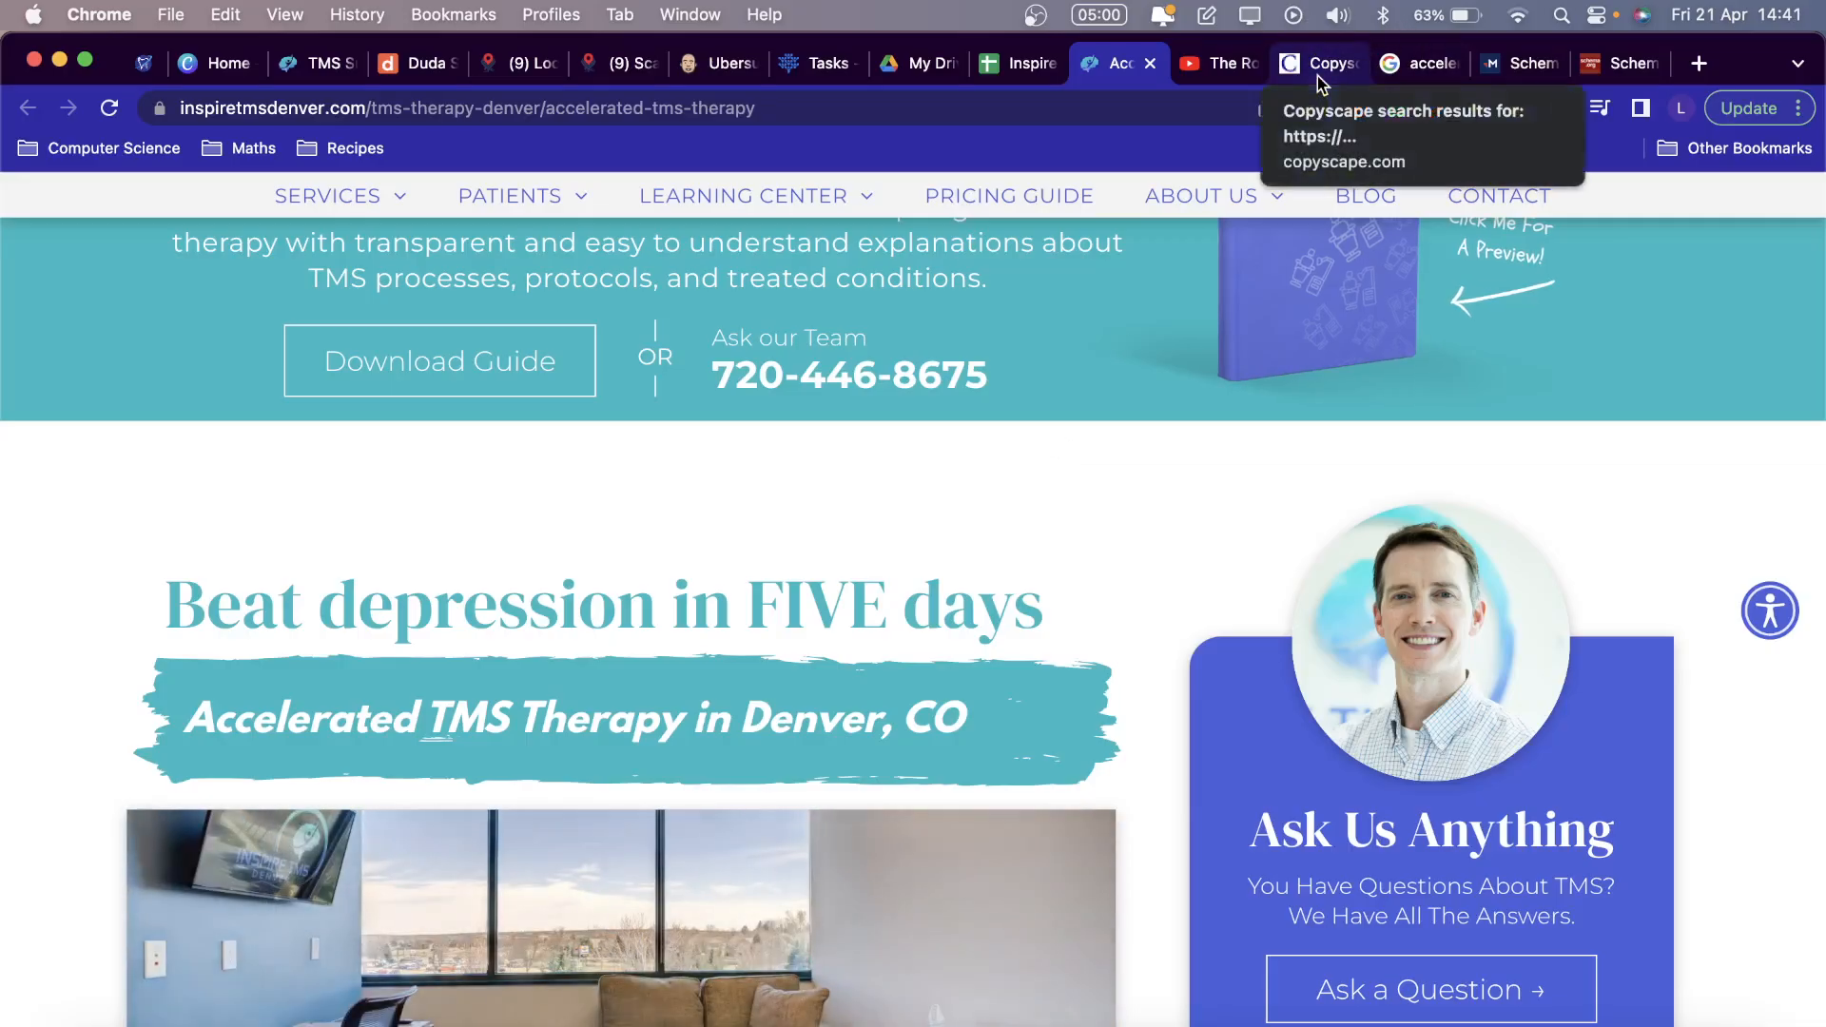
Return to the "accelerated tms" Google results and compare the competing listings with the Inspire TMS Denver entry.
click(1417, 62)
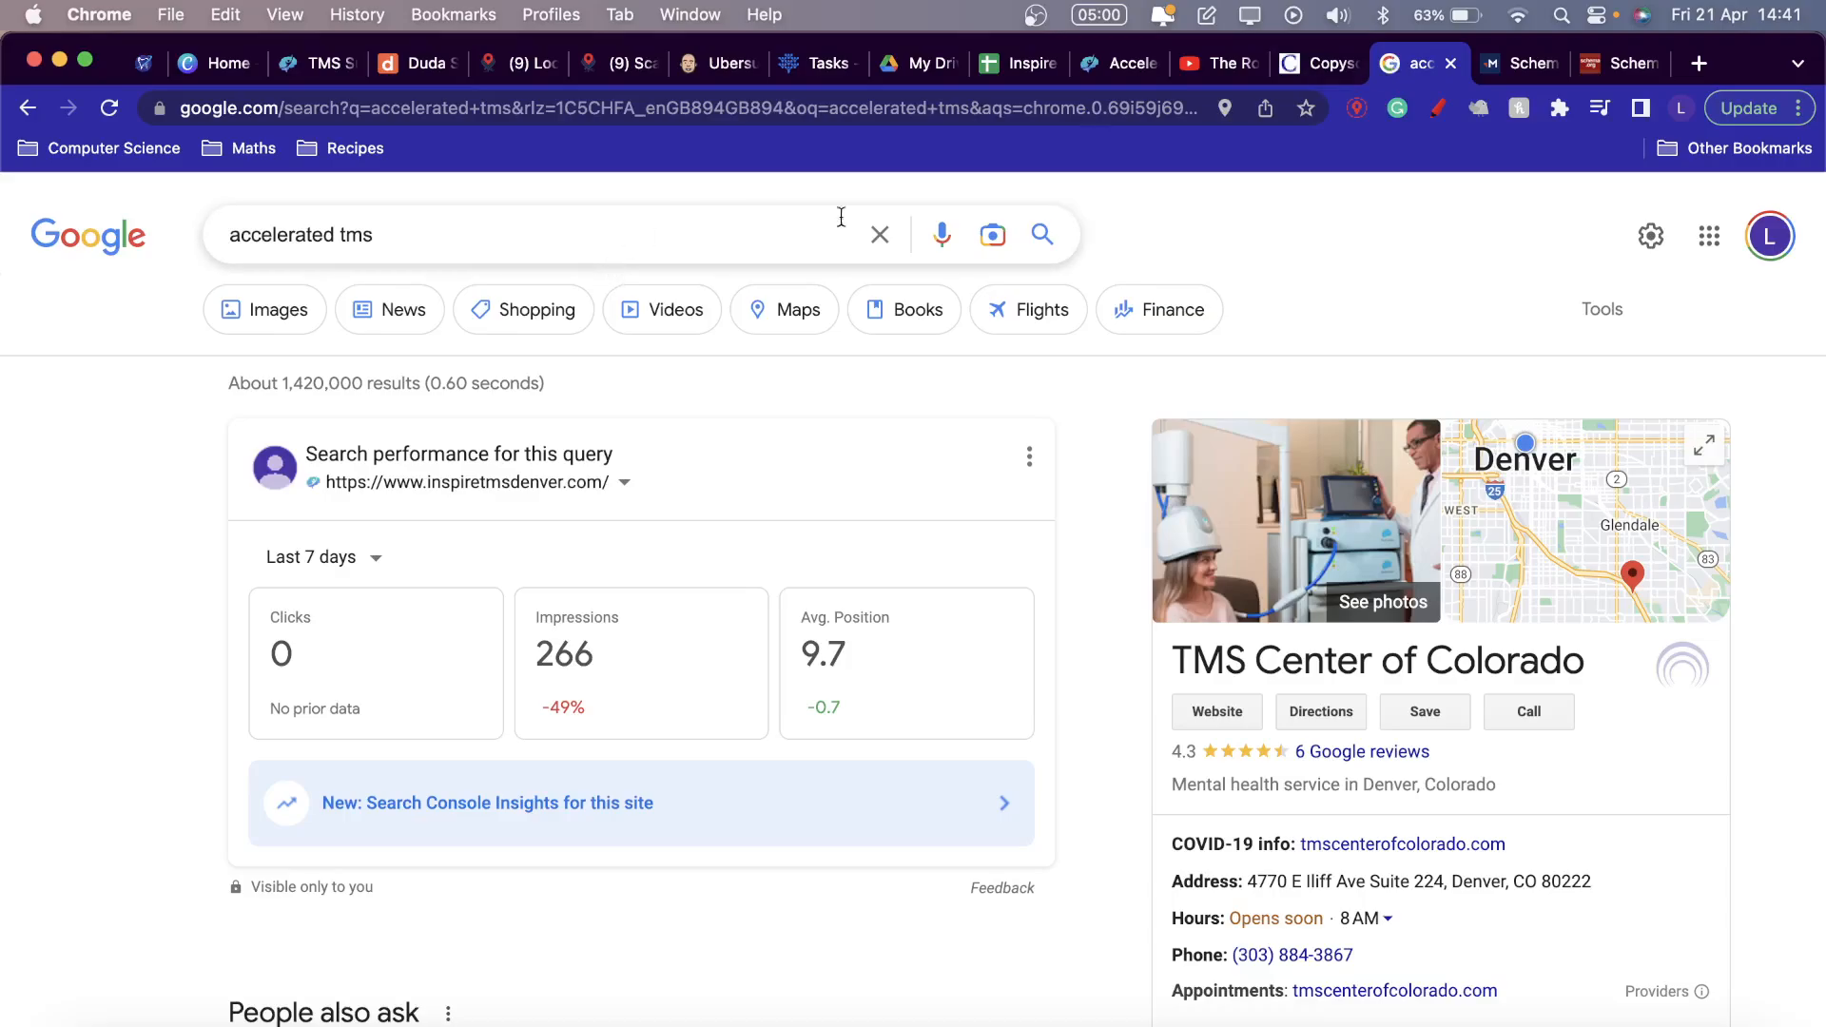
scroll(601, 613, down, 5)
scroll(602, 614, down, 6)
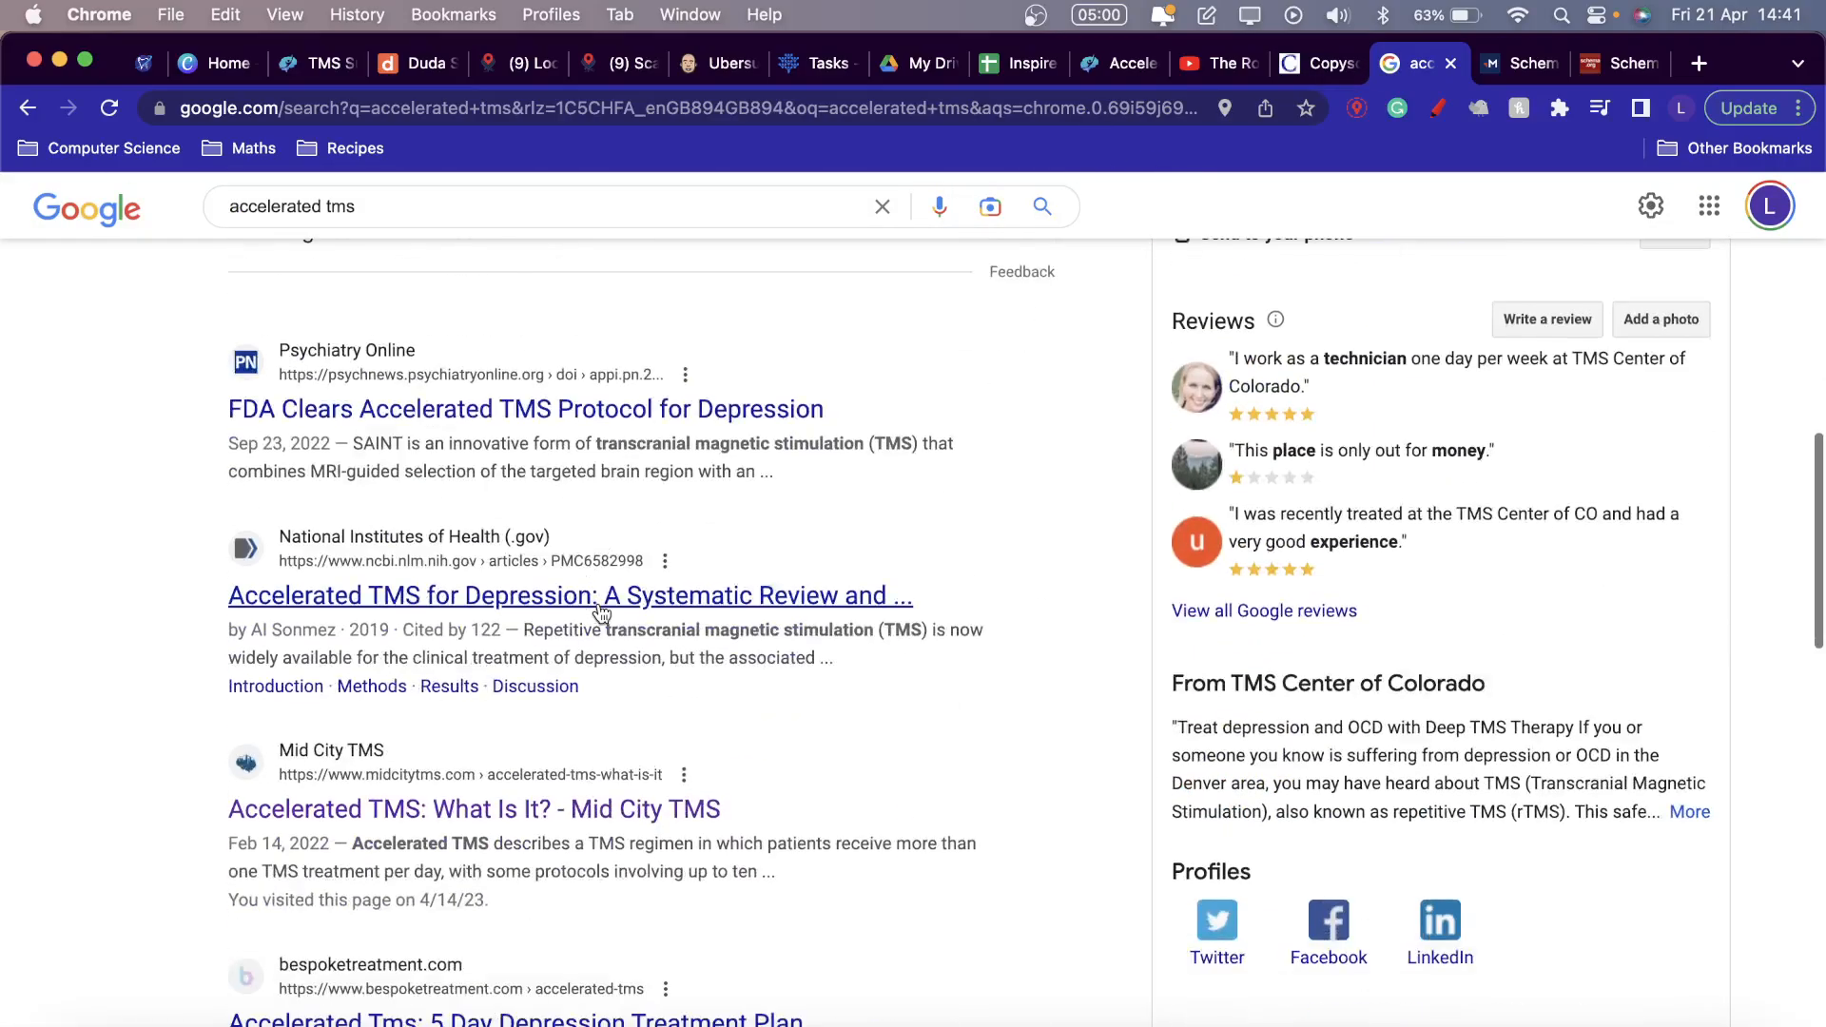
scroll(599, 603, down, 3)
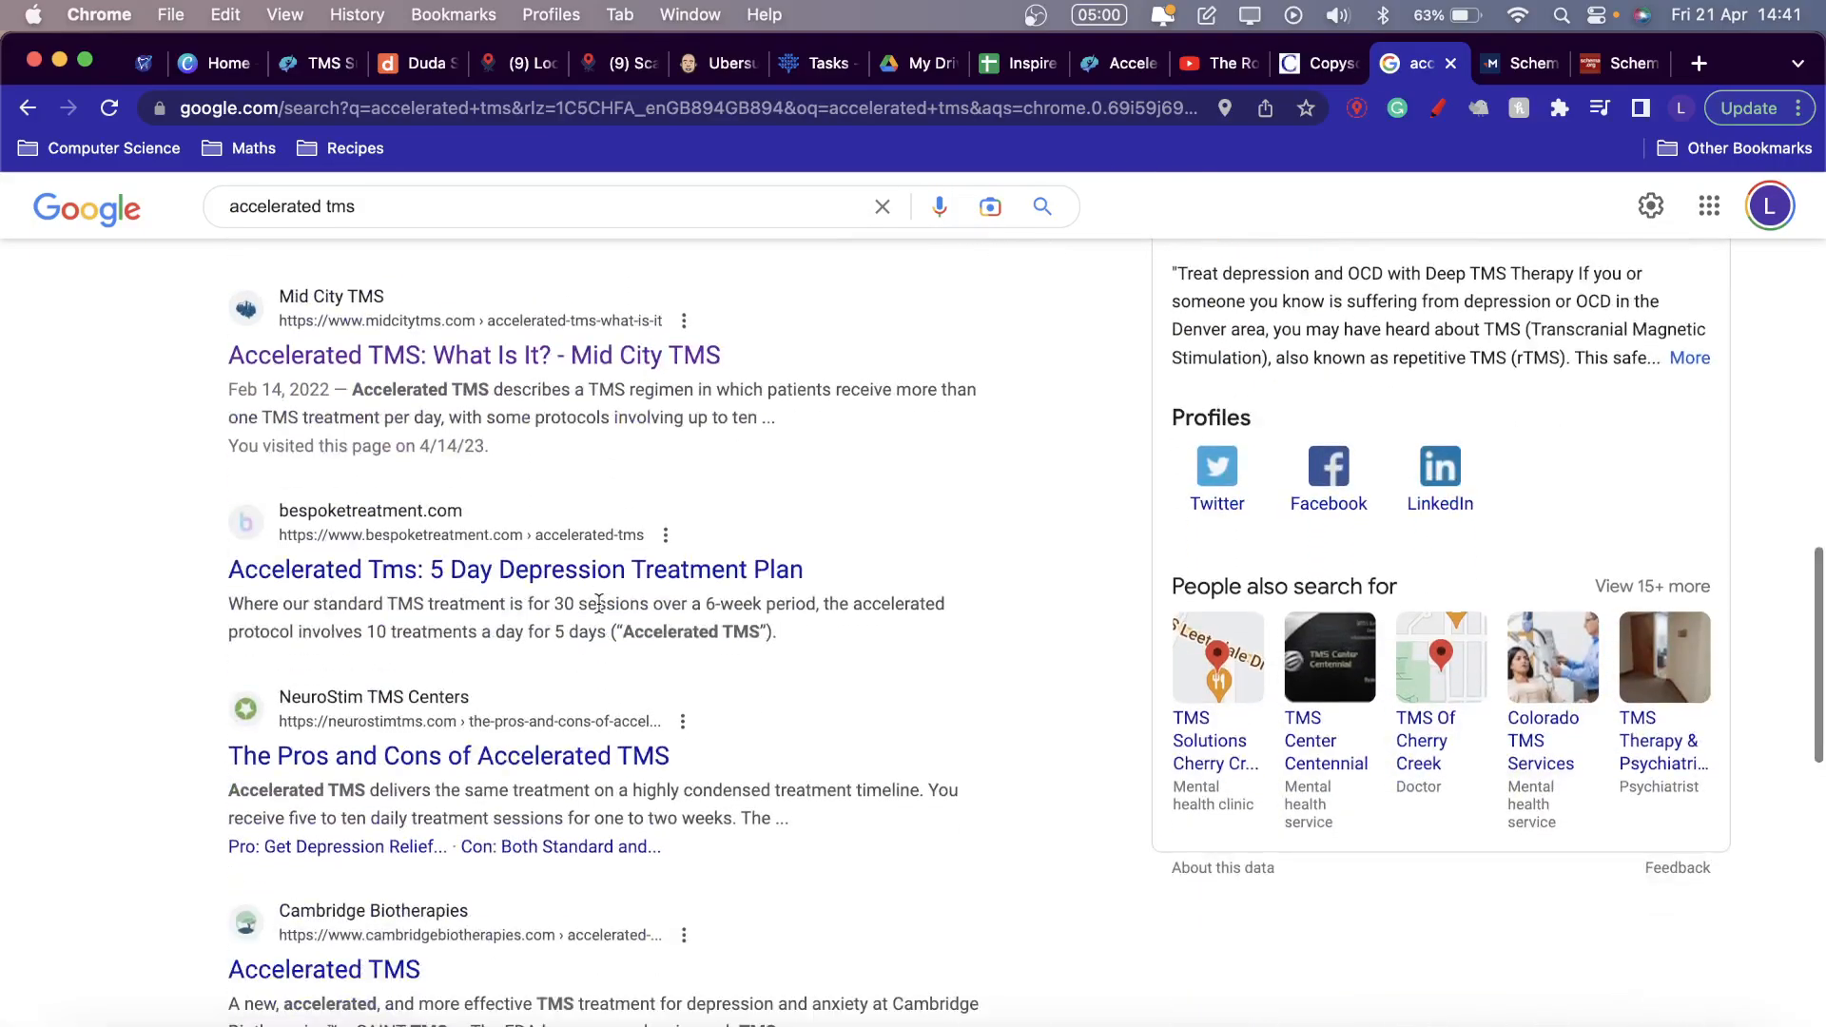
scroll(598, 603, down, 8)
scroll(598, 602, down, 1)
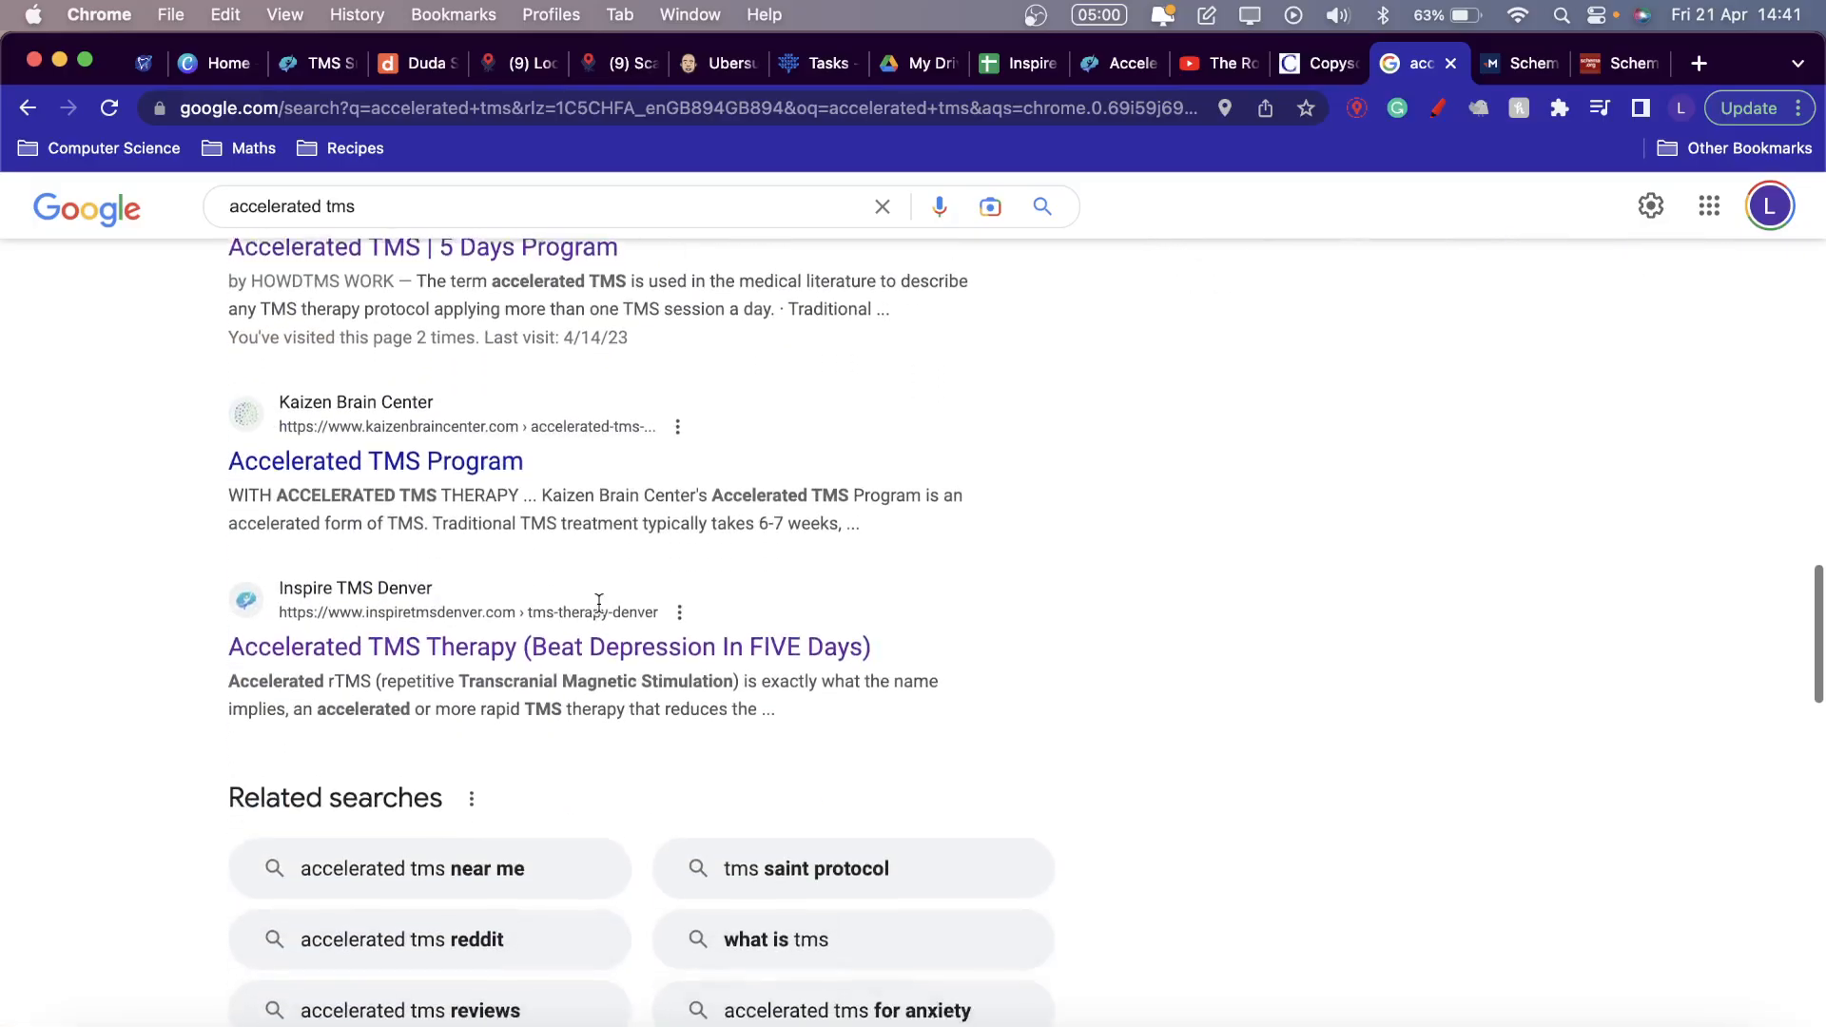
scroll(599, 602, up, 4)
scroll(598, 608, up, 10)
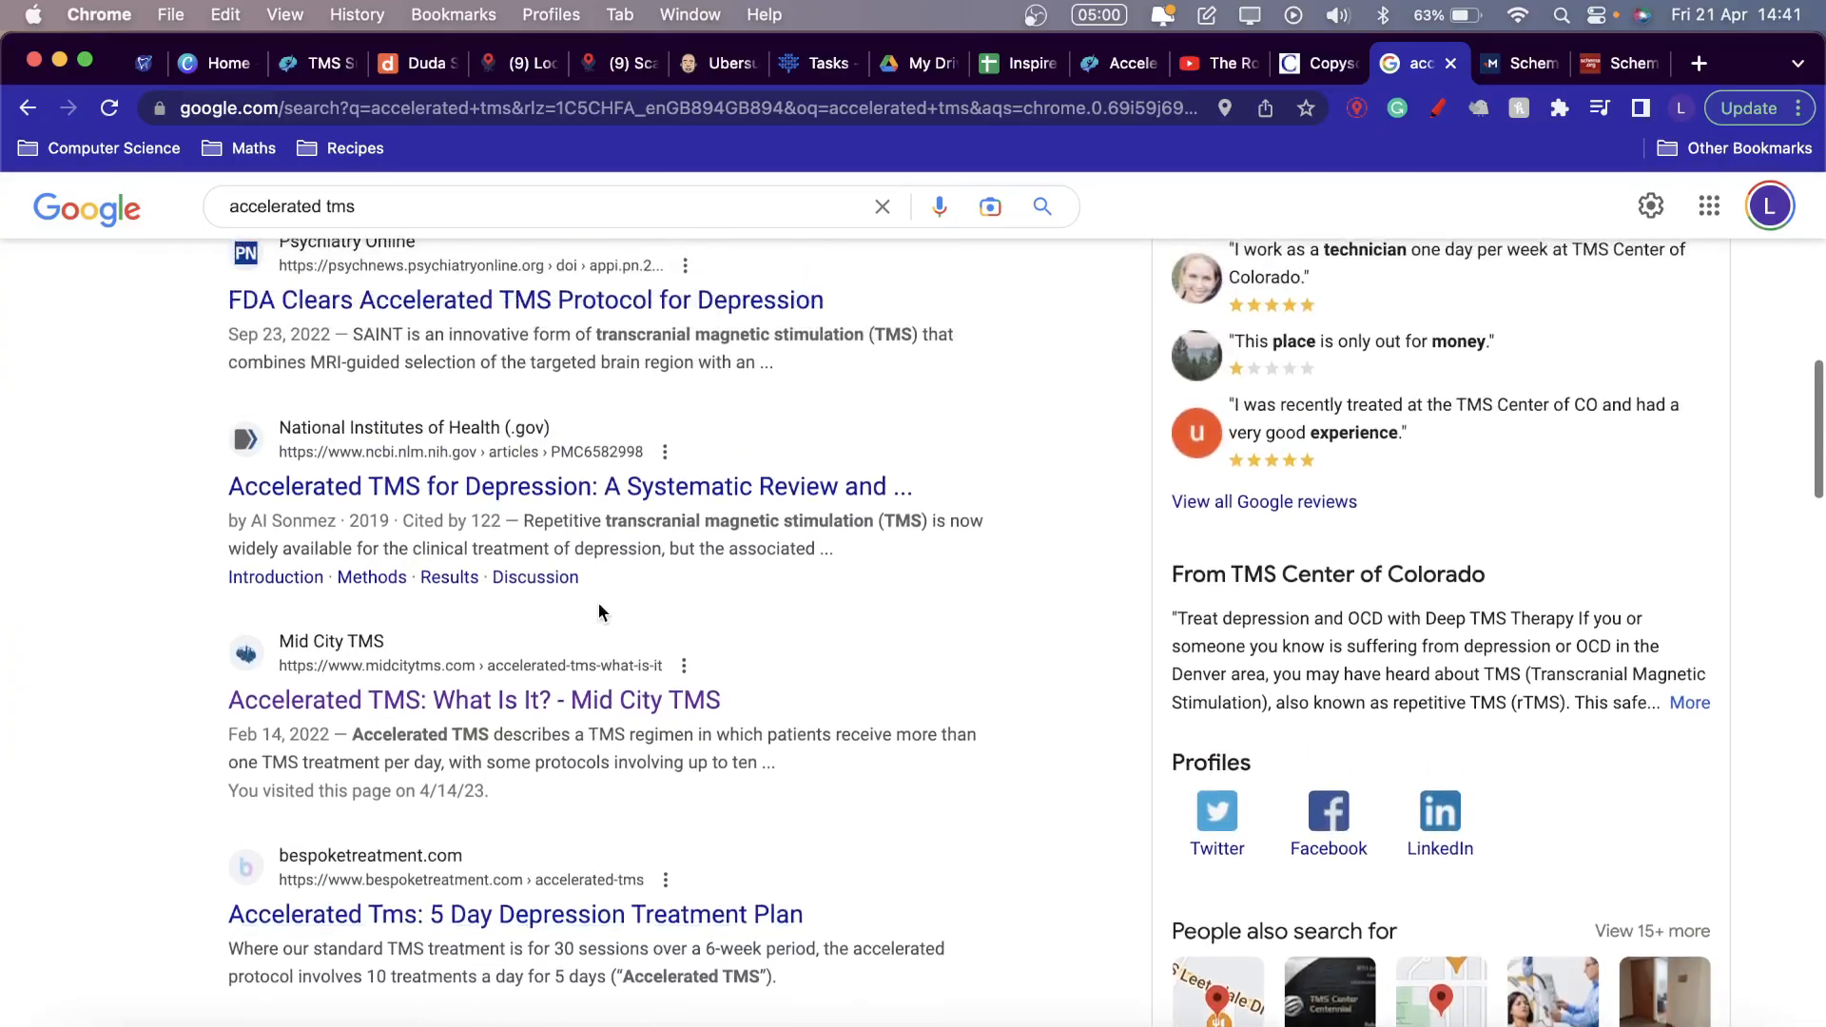
scroll(600, 428, down, 10)
scroll(593, 463, up, 7)
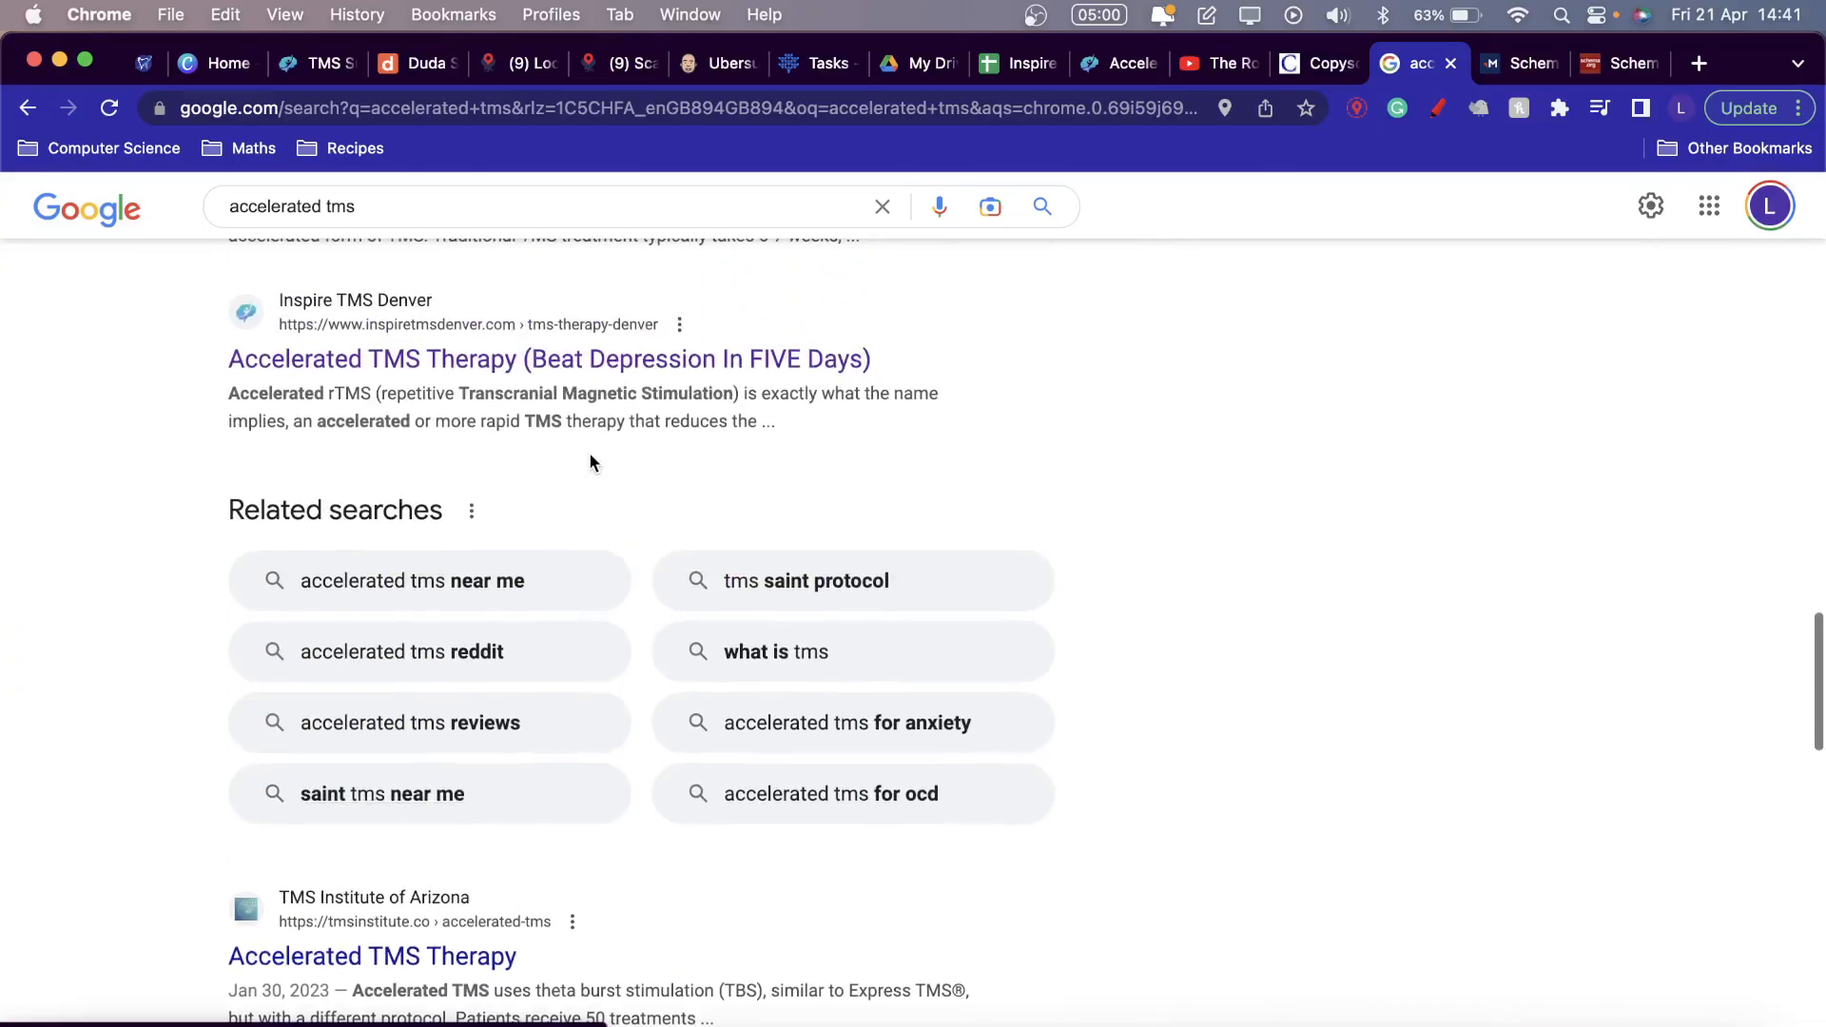
Set the fake search location to United States, rerun the "accelerated tms" search and check the Inspire TMS Denver listing.
click(1357, 107)
click(1191, 332)
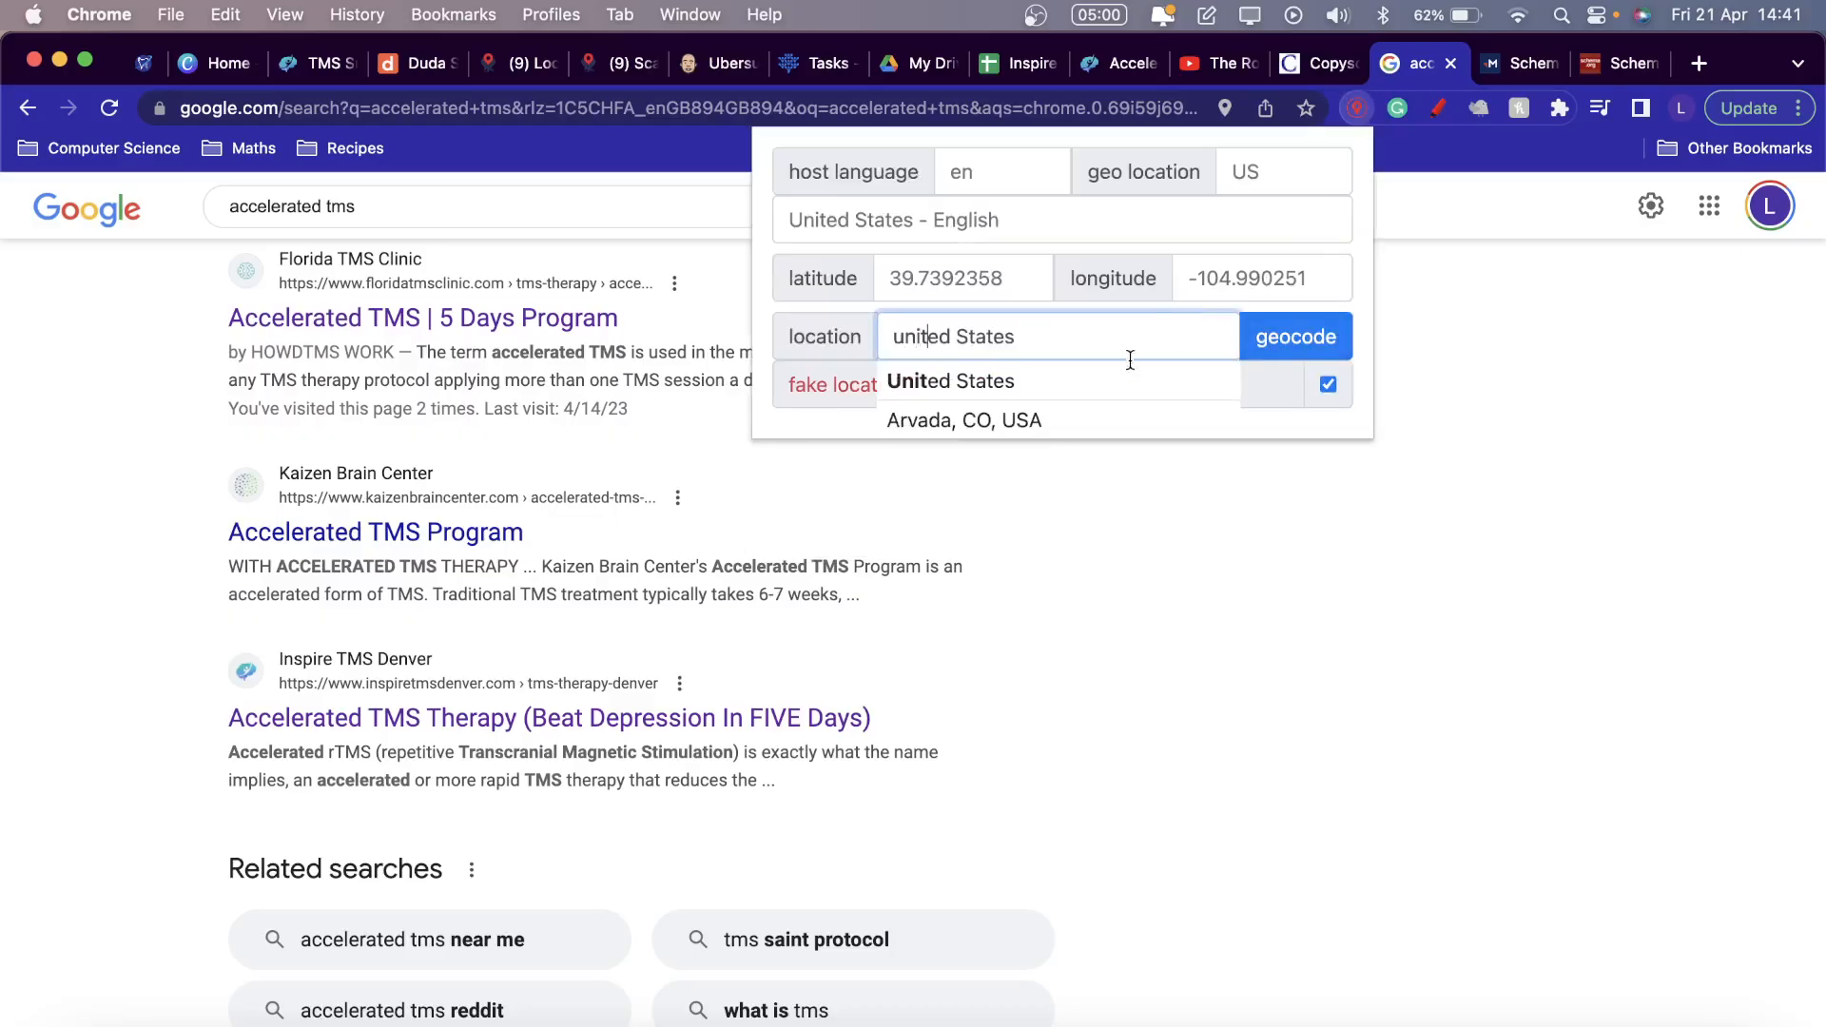
click(1129, 372)
click(1303, 343)
click(497, 204)
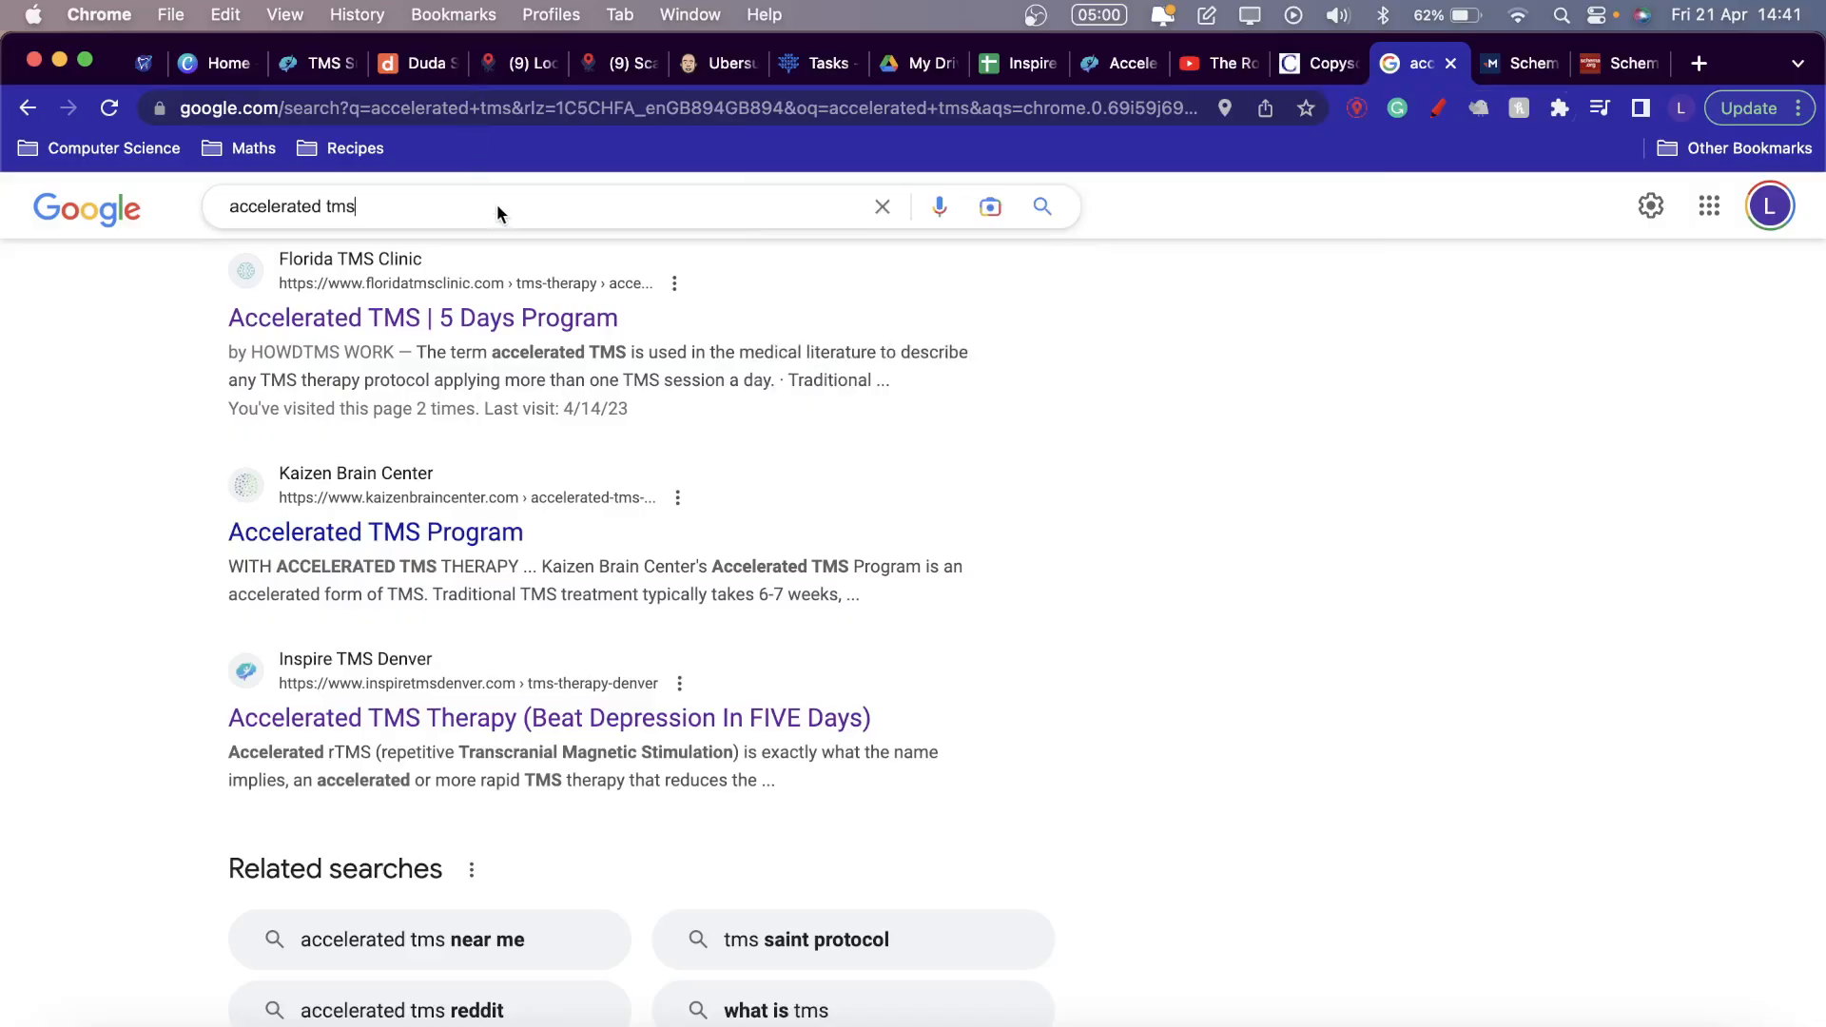
scroll(505, 494, down, 12)
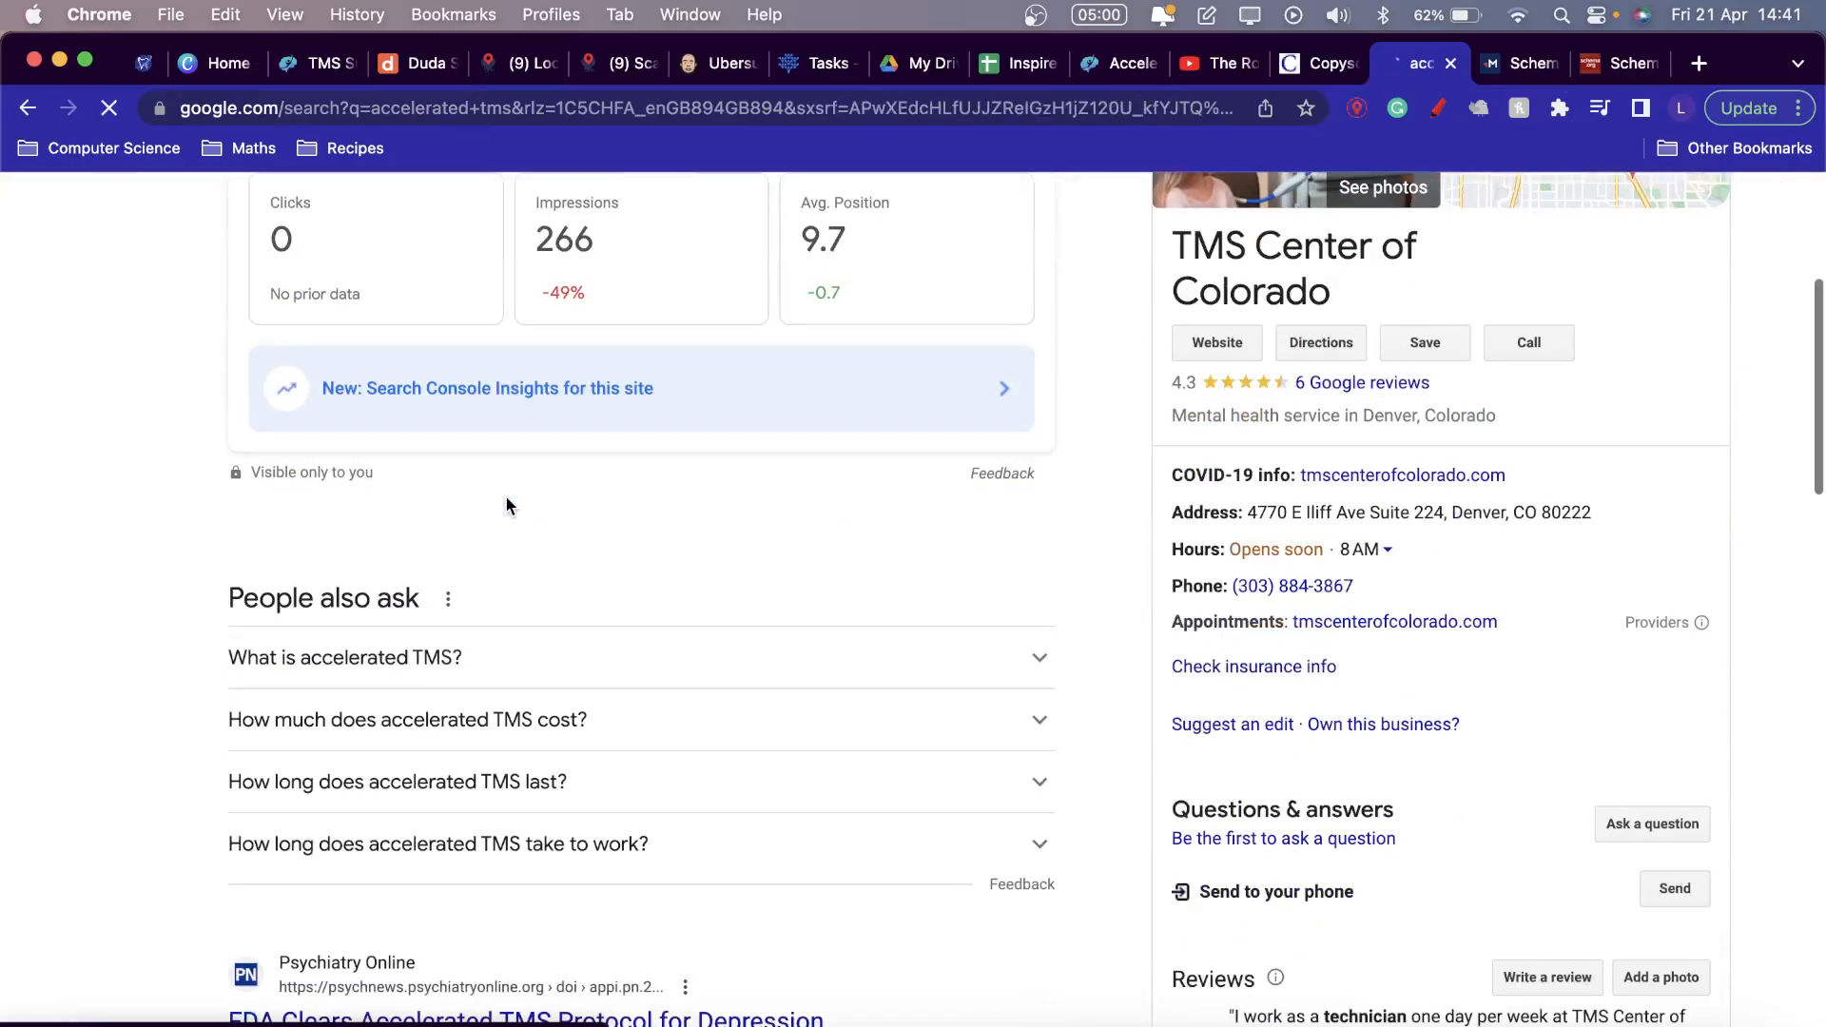
scroll(506, 505, down, 12)
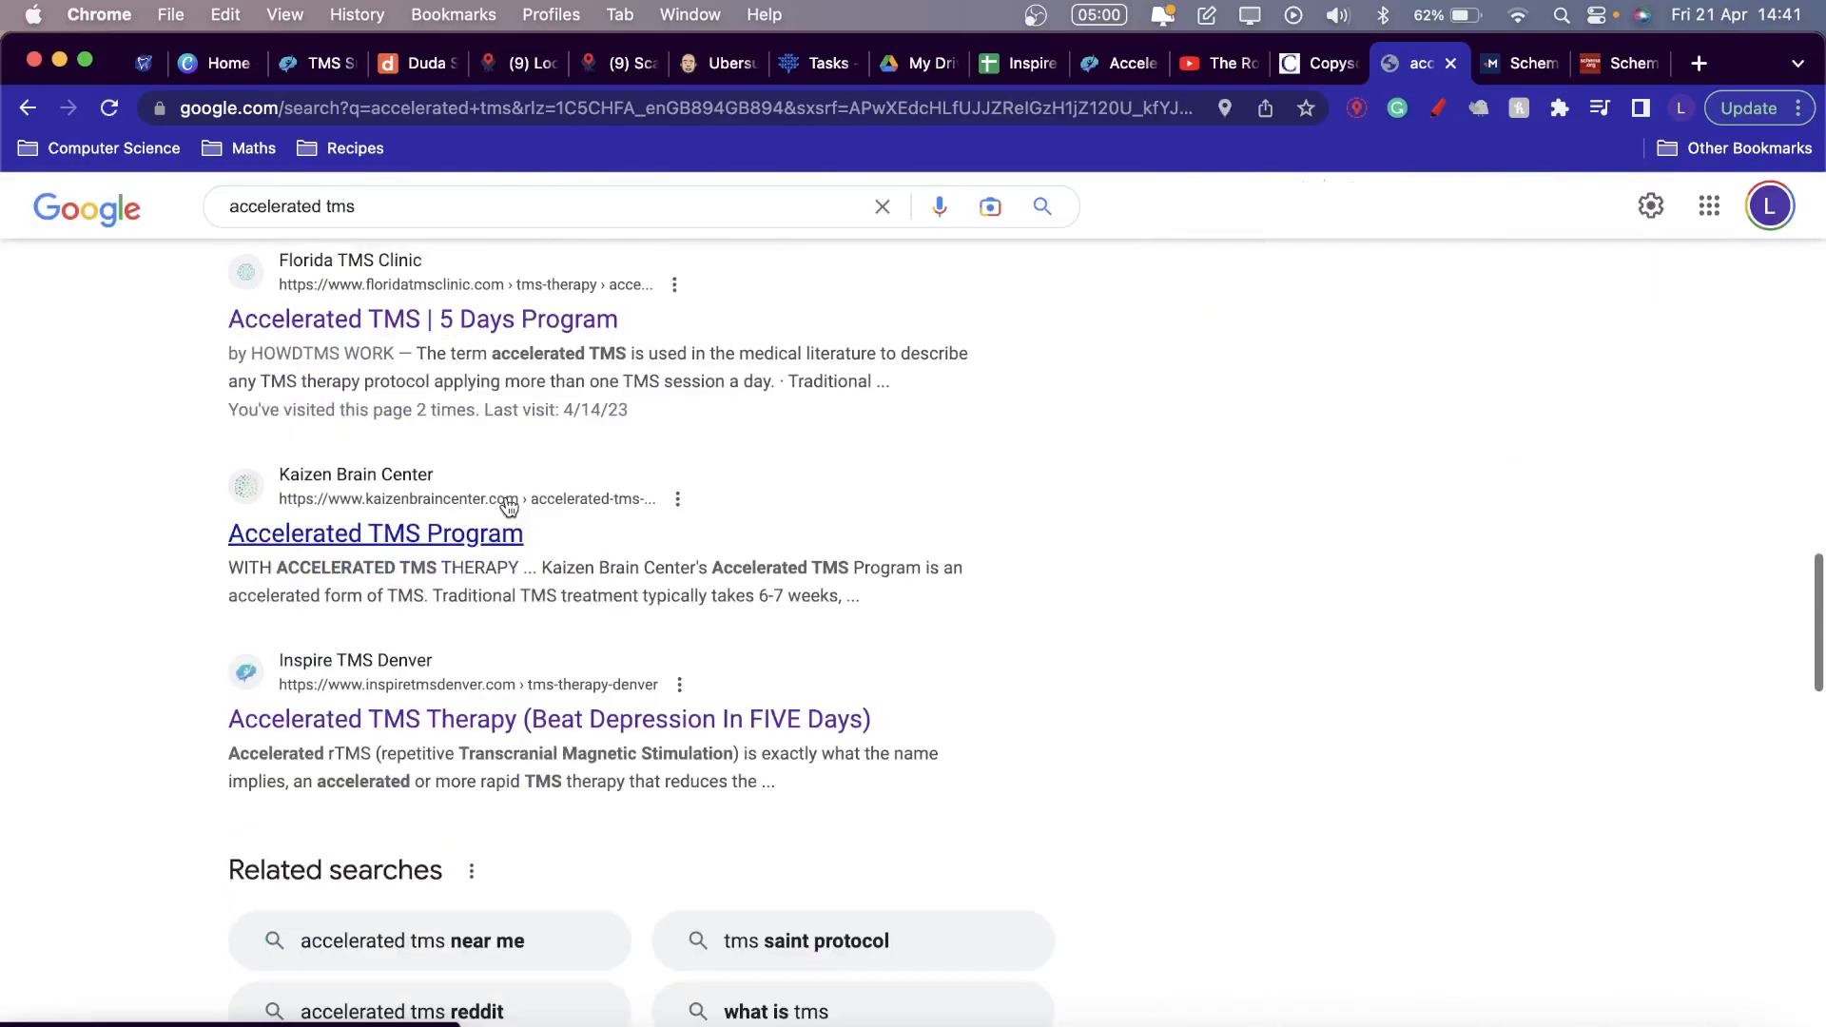
Search Google for "accelerated tms therapy" and locate the Inspire TMS Denver listing among the results.
click(604, 199)
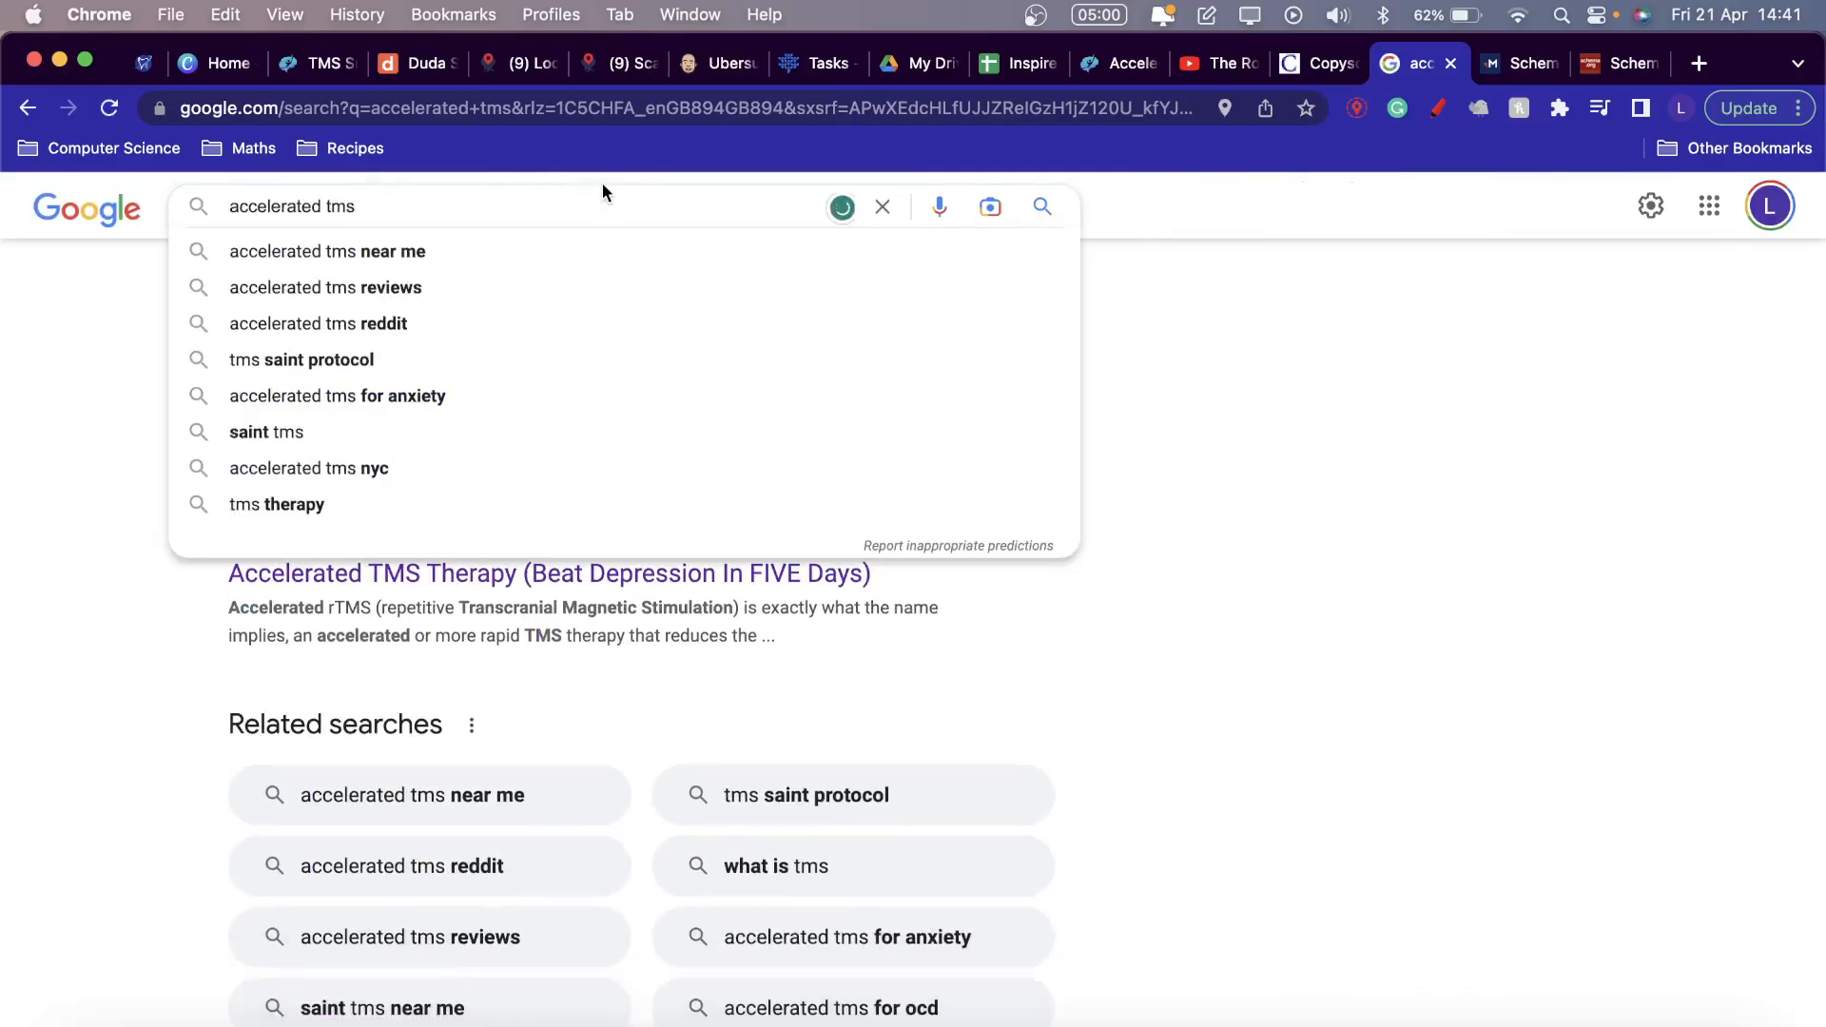
text(therapy)
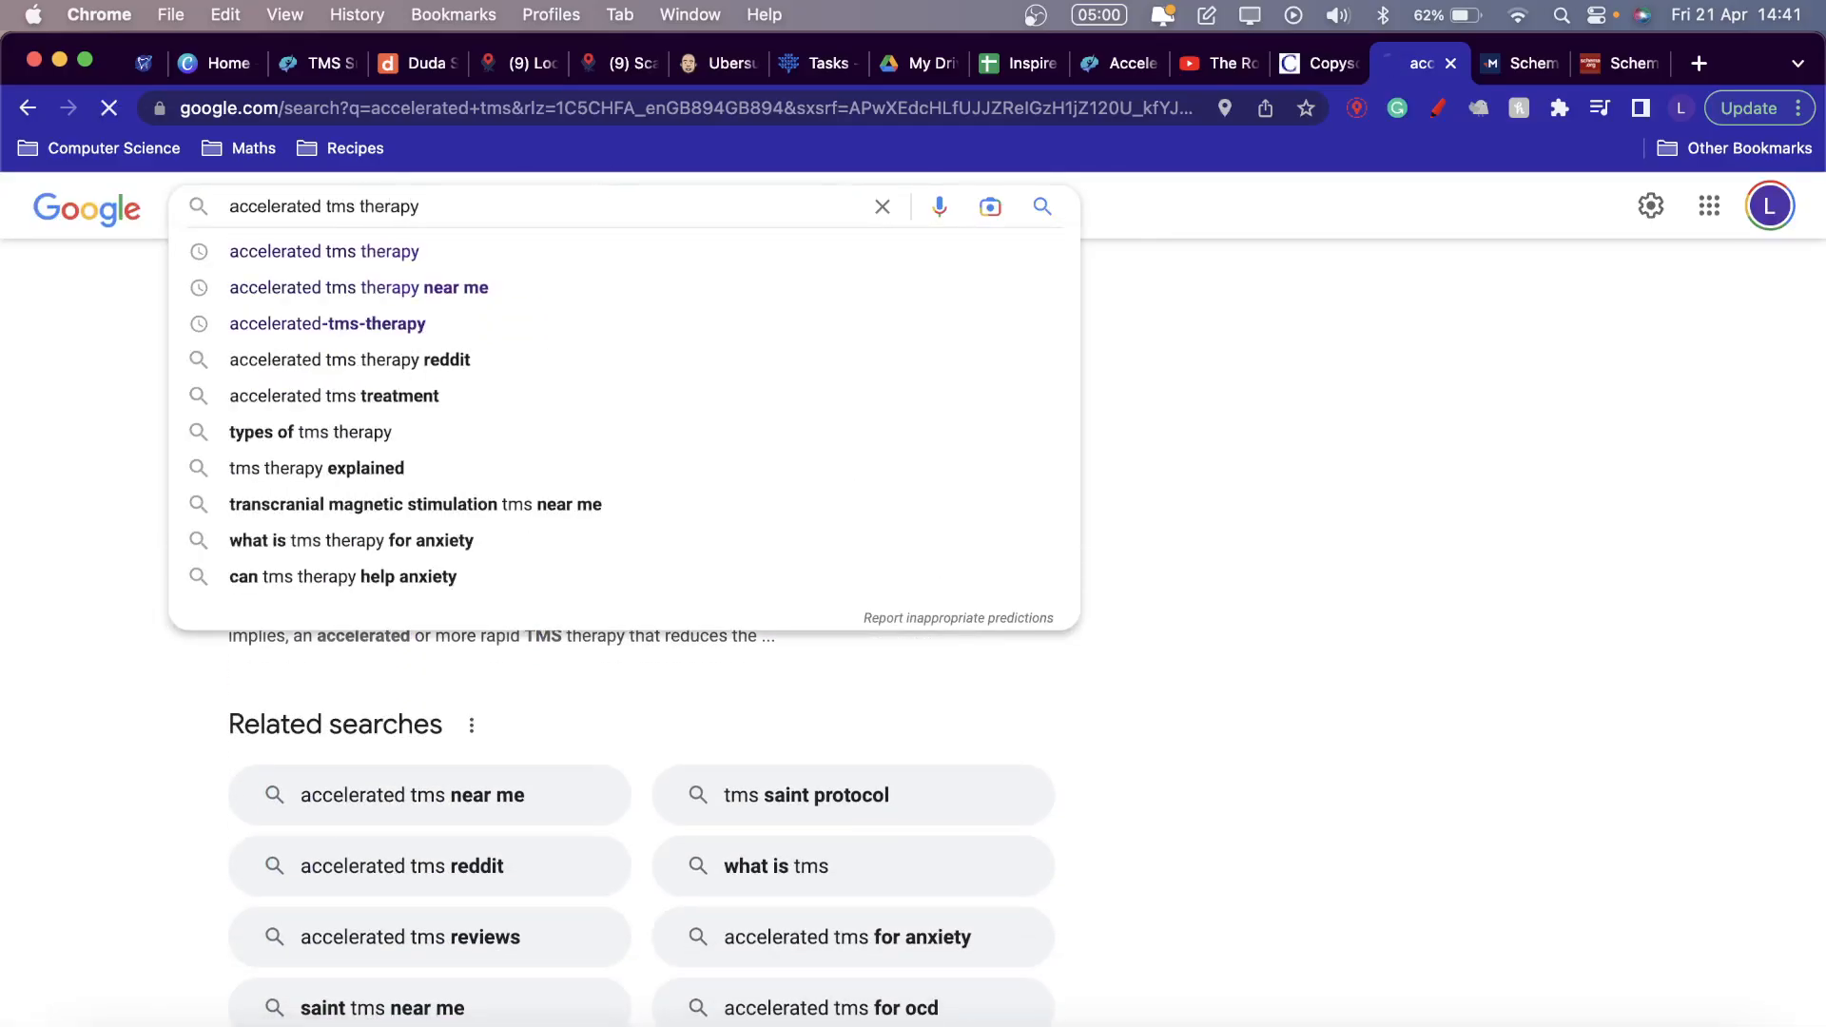
key(Return)
scroll(645, 459, down, 15)
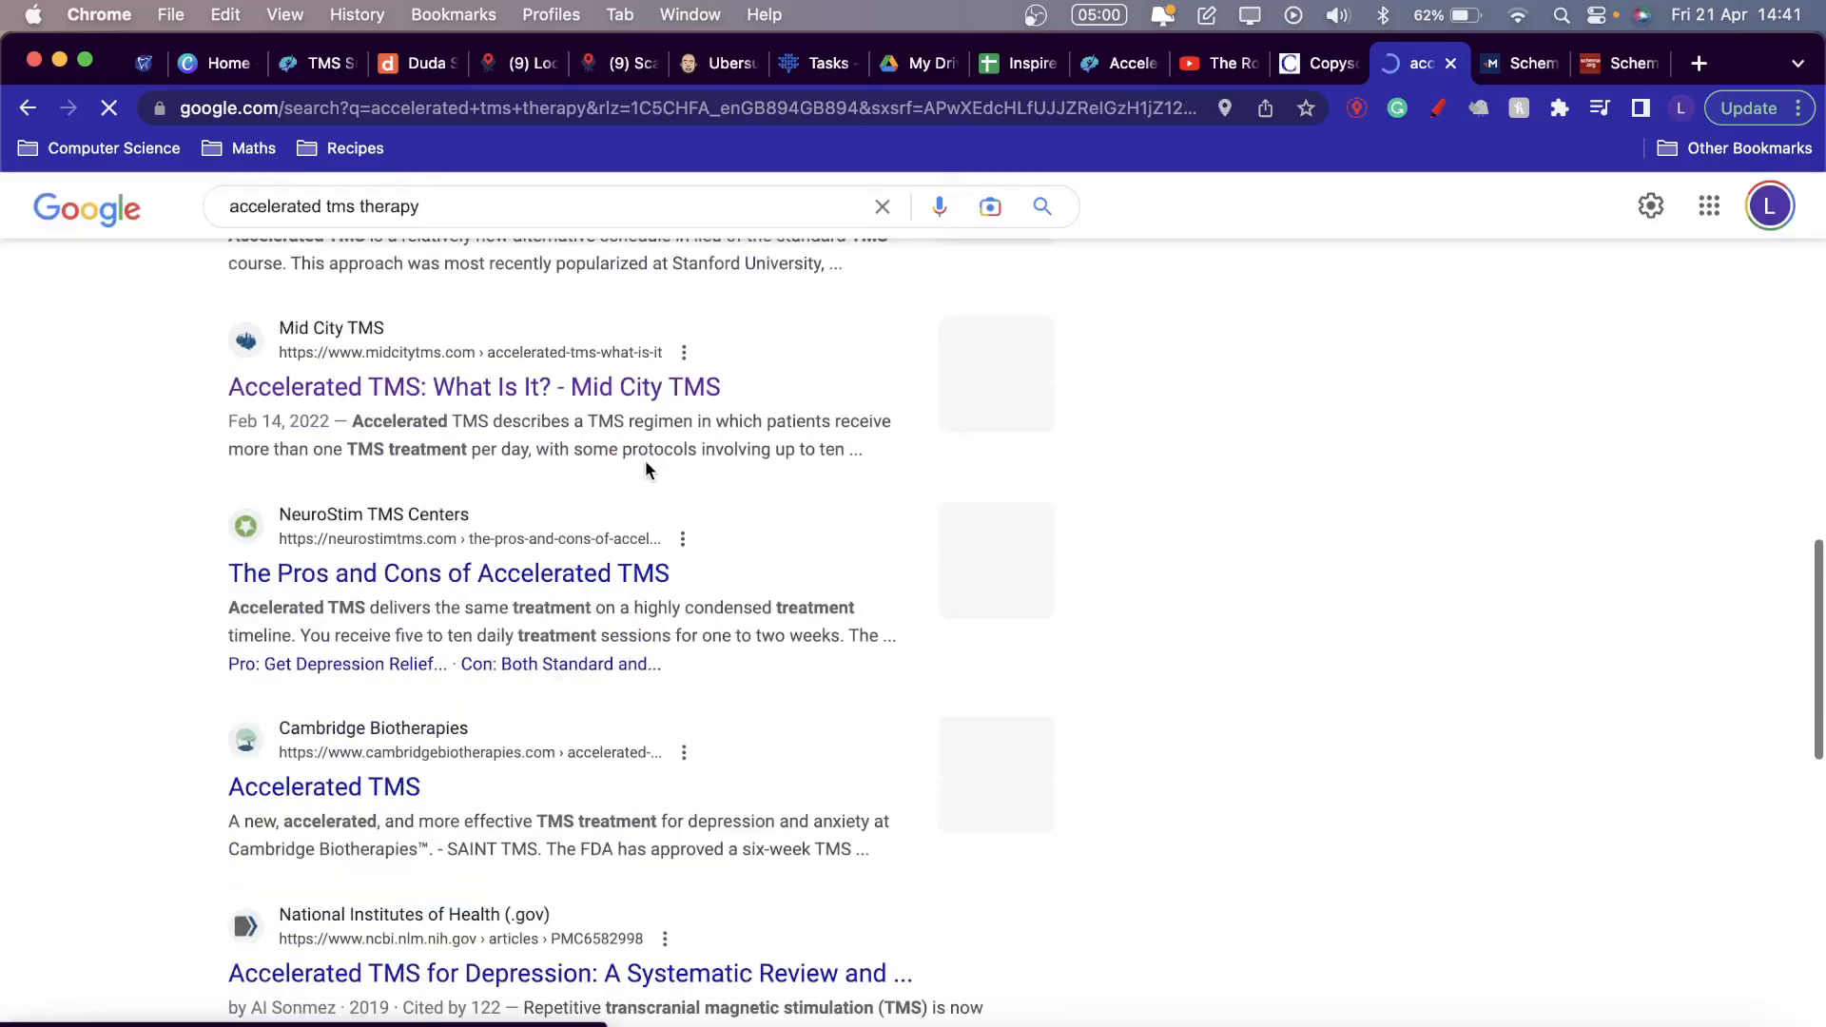
scroll(646, 464, down, 10)
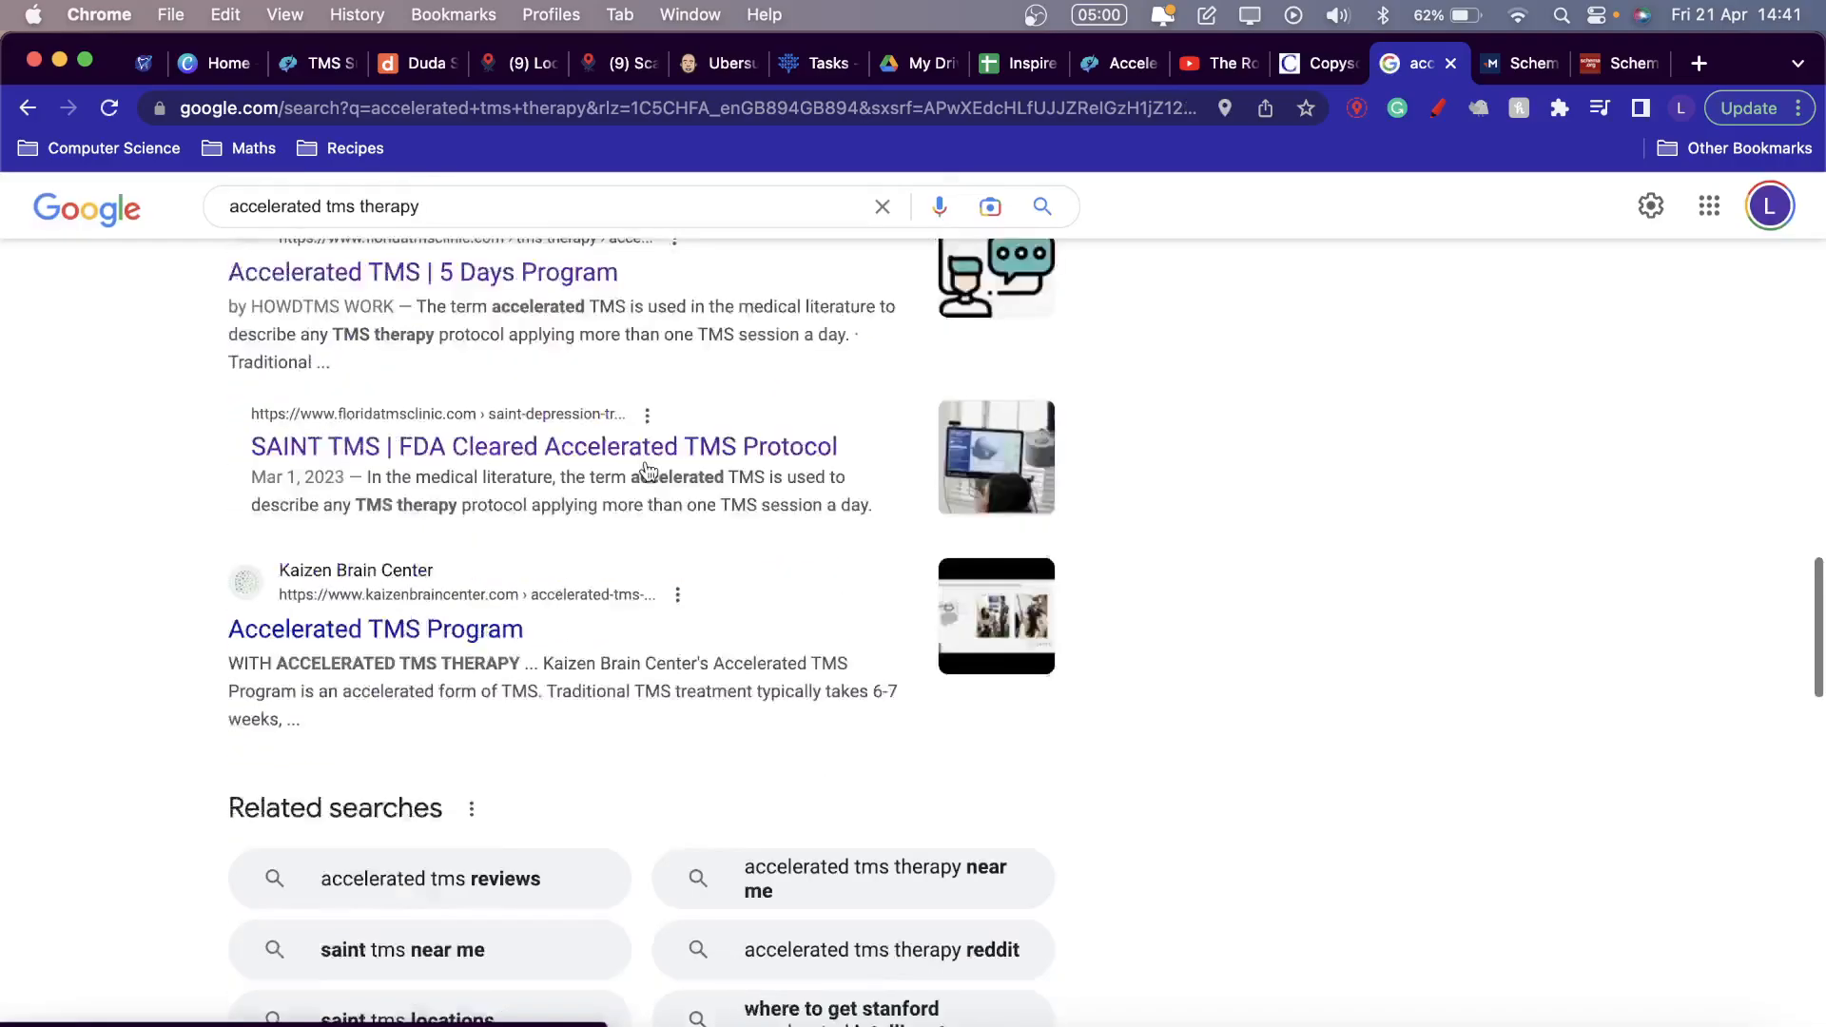
scroll(645, 460, down, 4)
scroll(645, 459, up, 2)
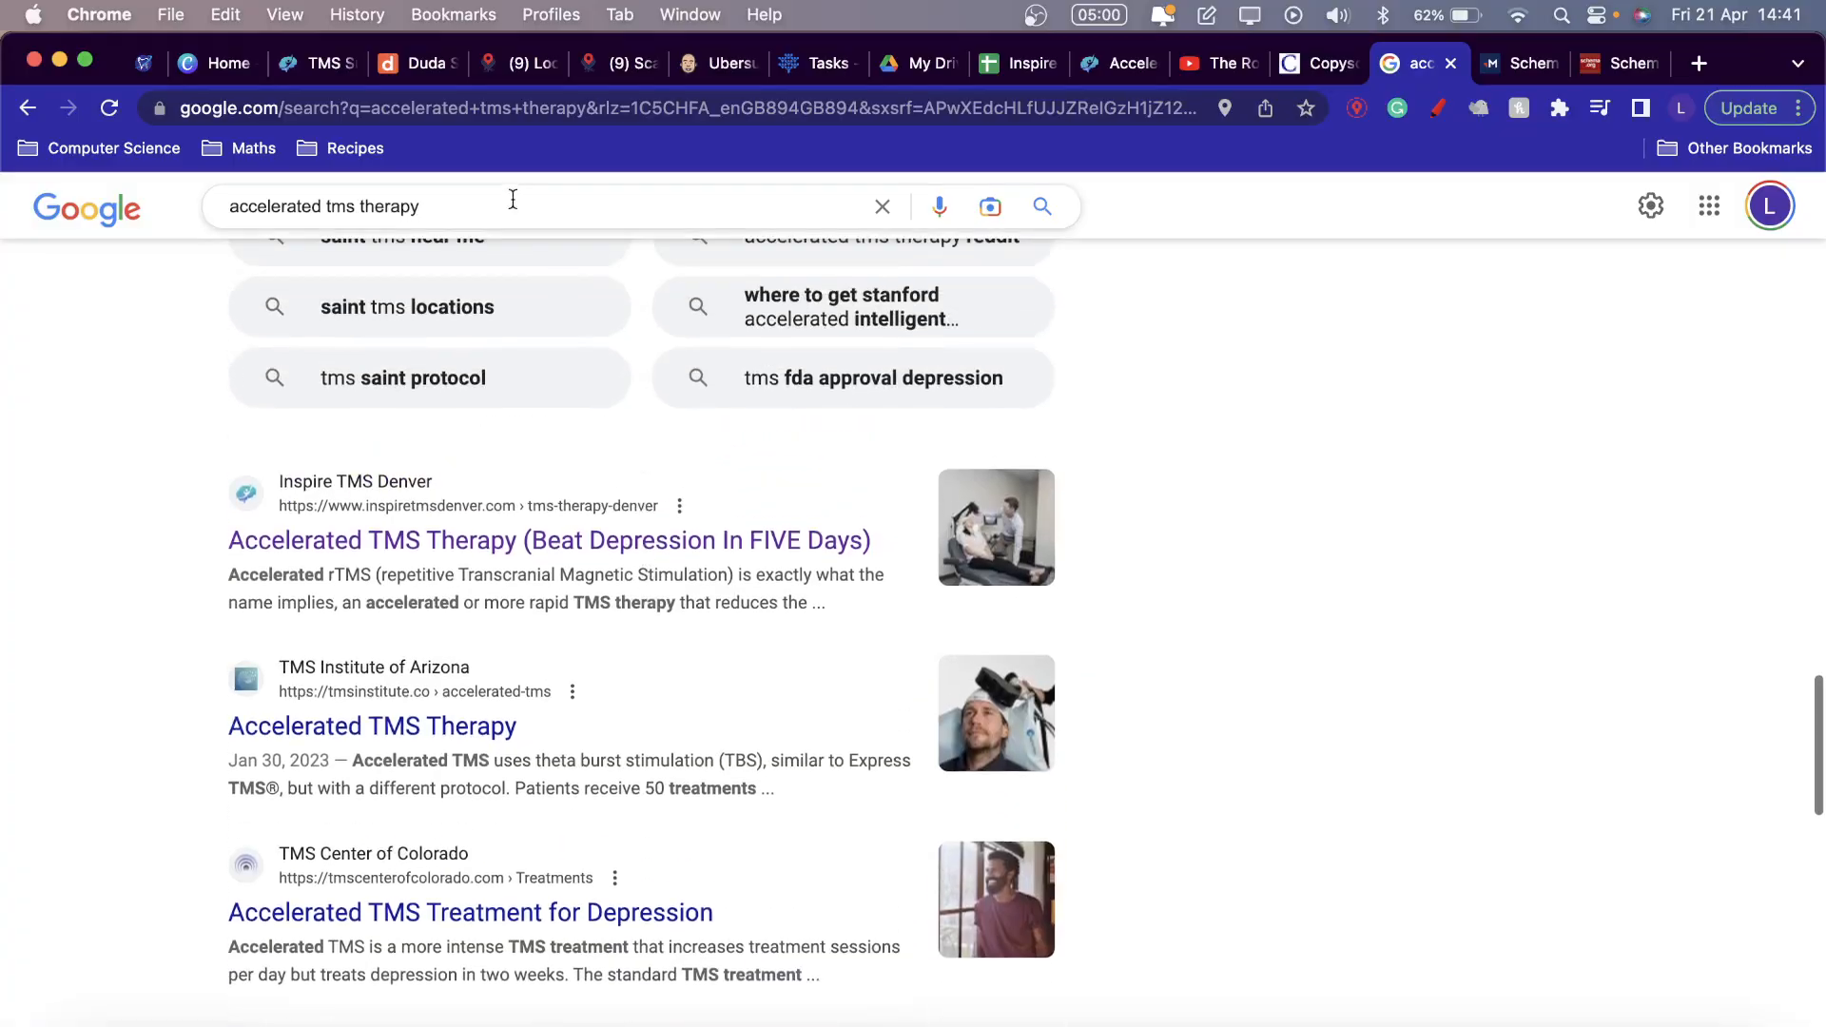
Compare the competing "accelerated tms therapy" results, from the People also ask questions to the listings above Inspire TMS Denver.
click(511, 199)
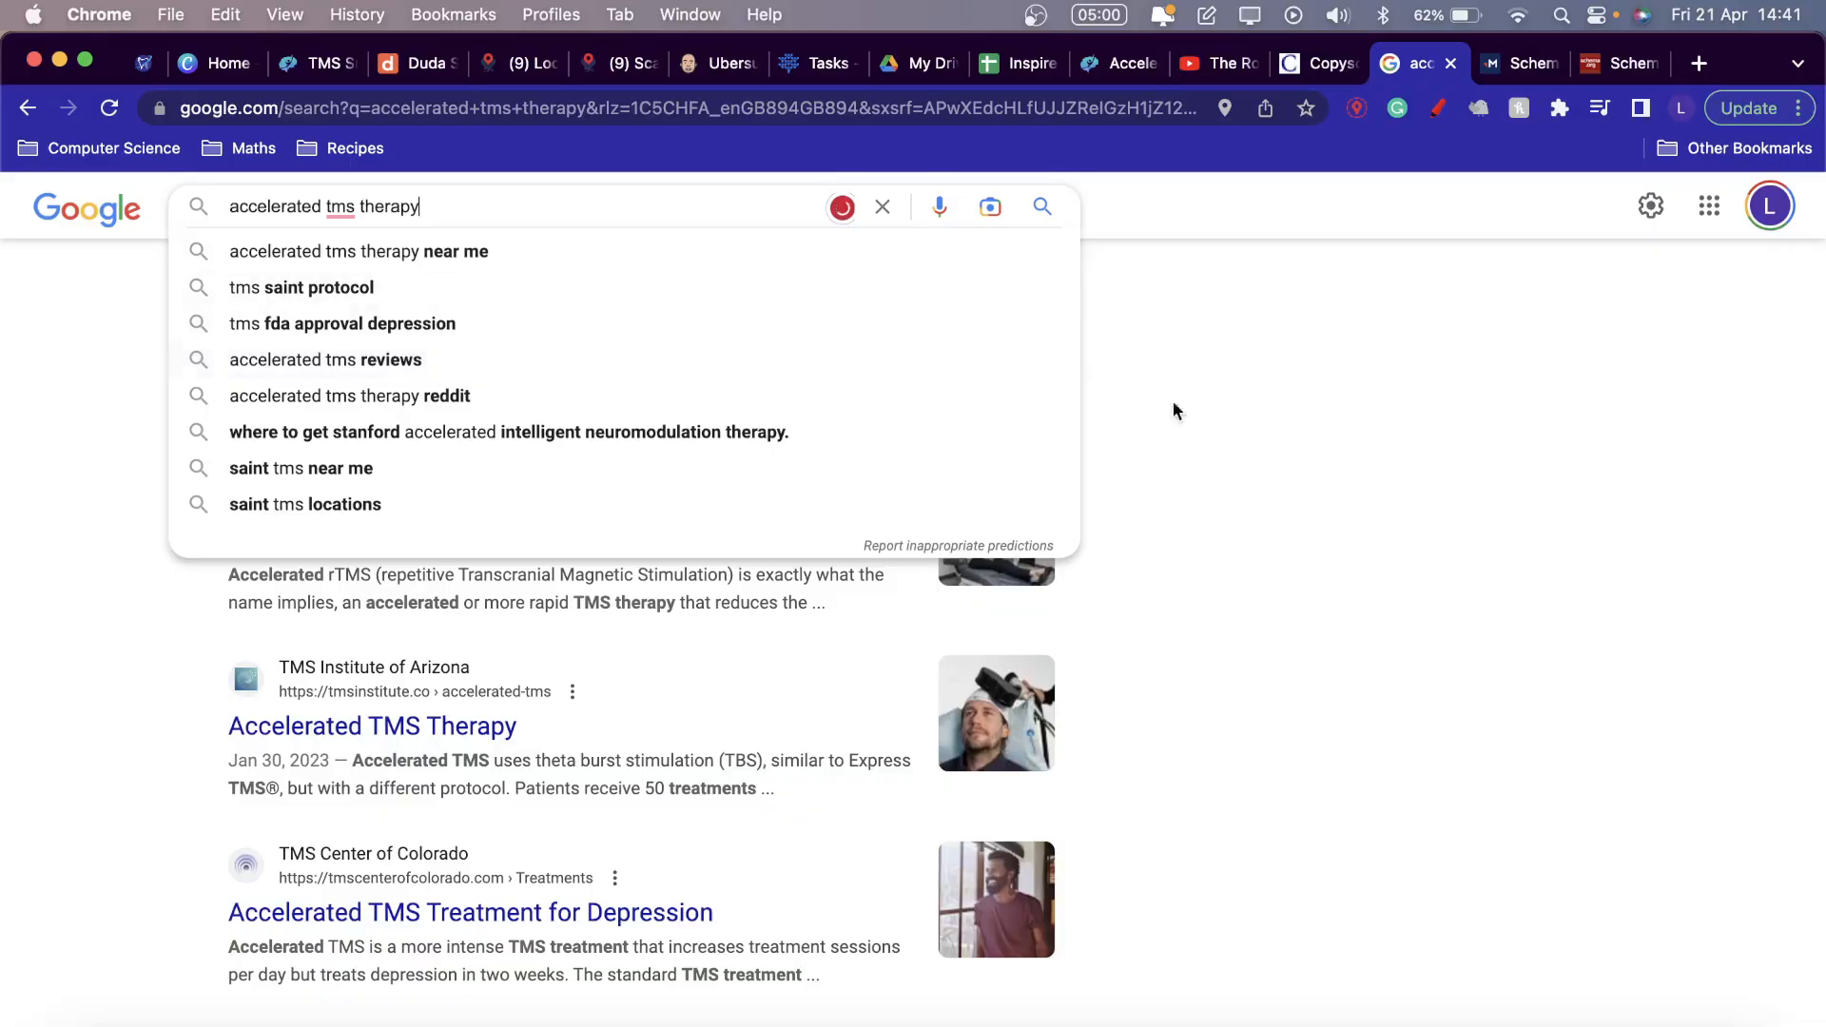
click(1197, 422)
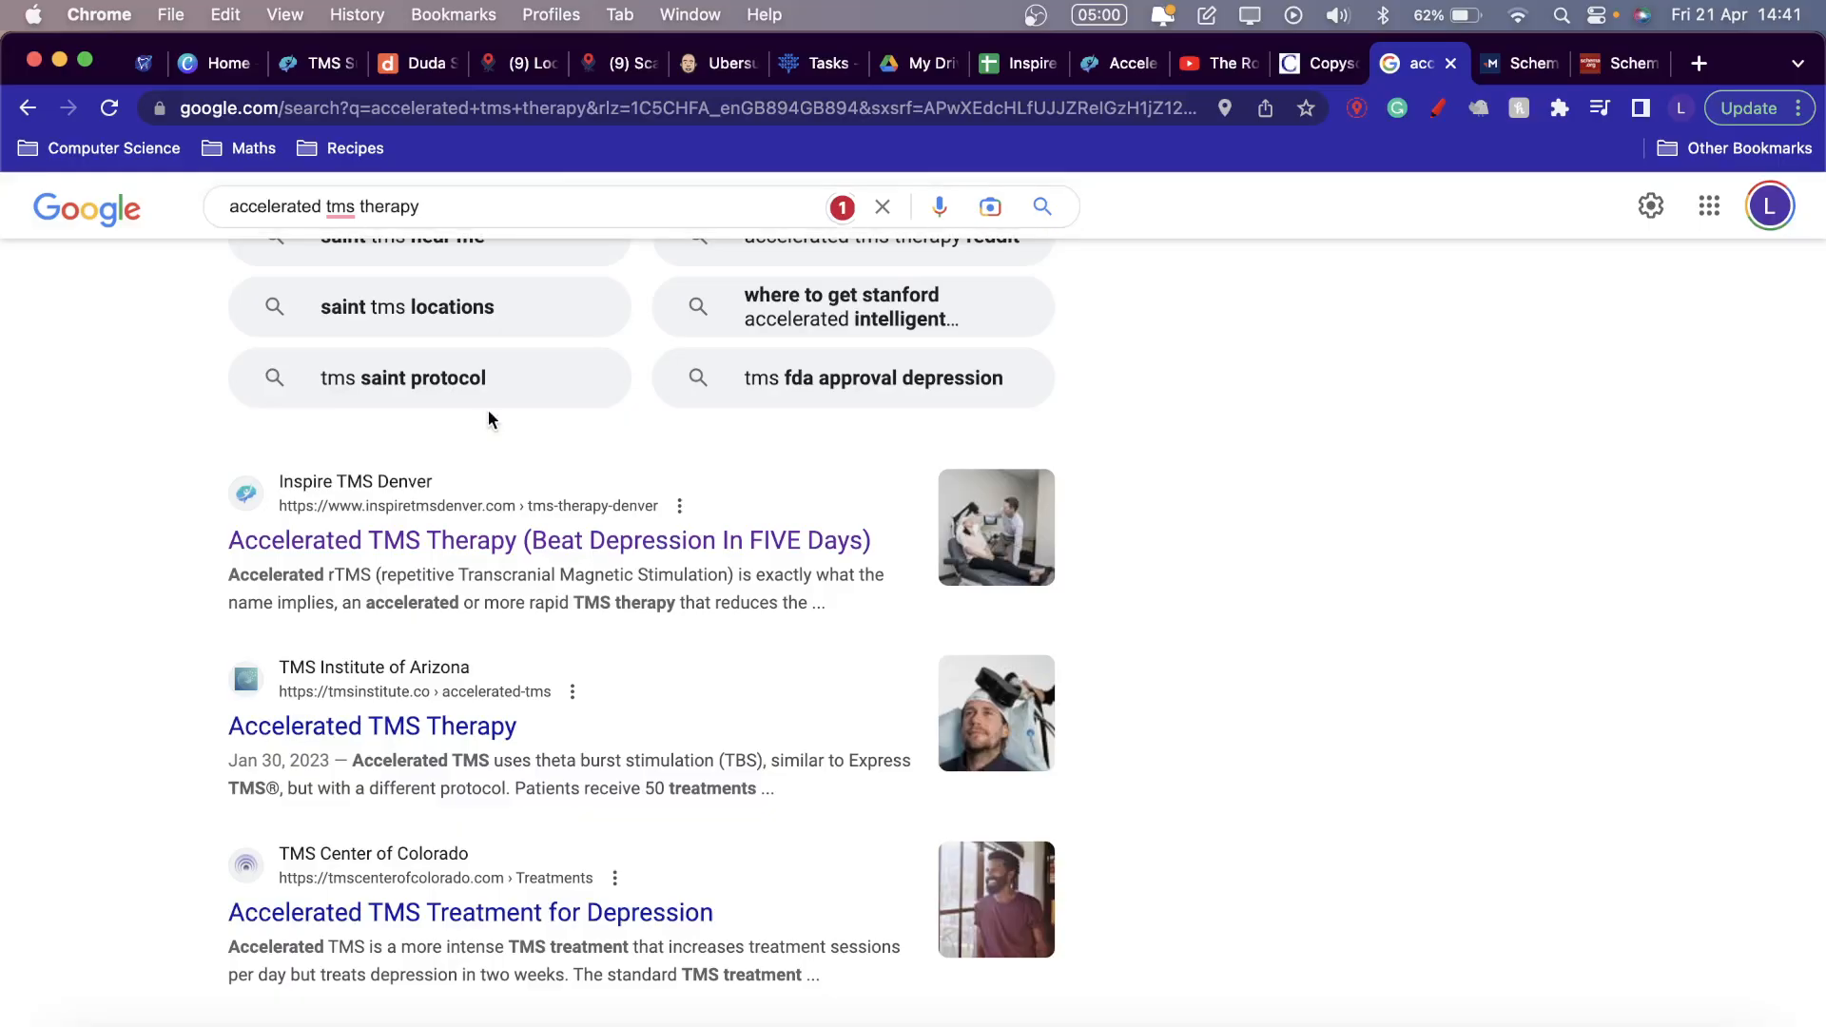
scroll(489, 412, up, 3)
scroll(510, 457, up, 10)
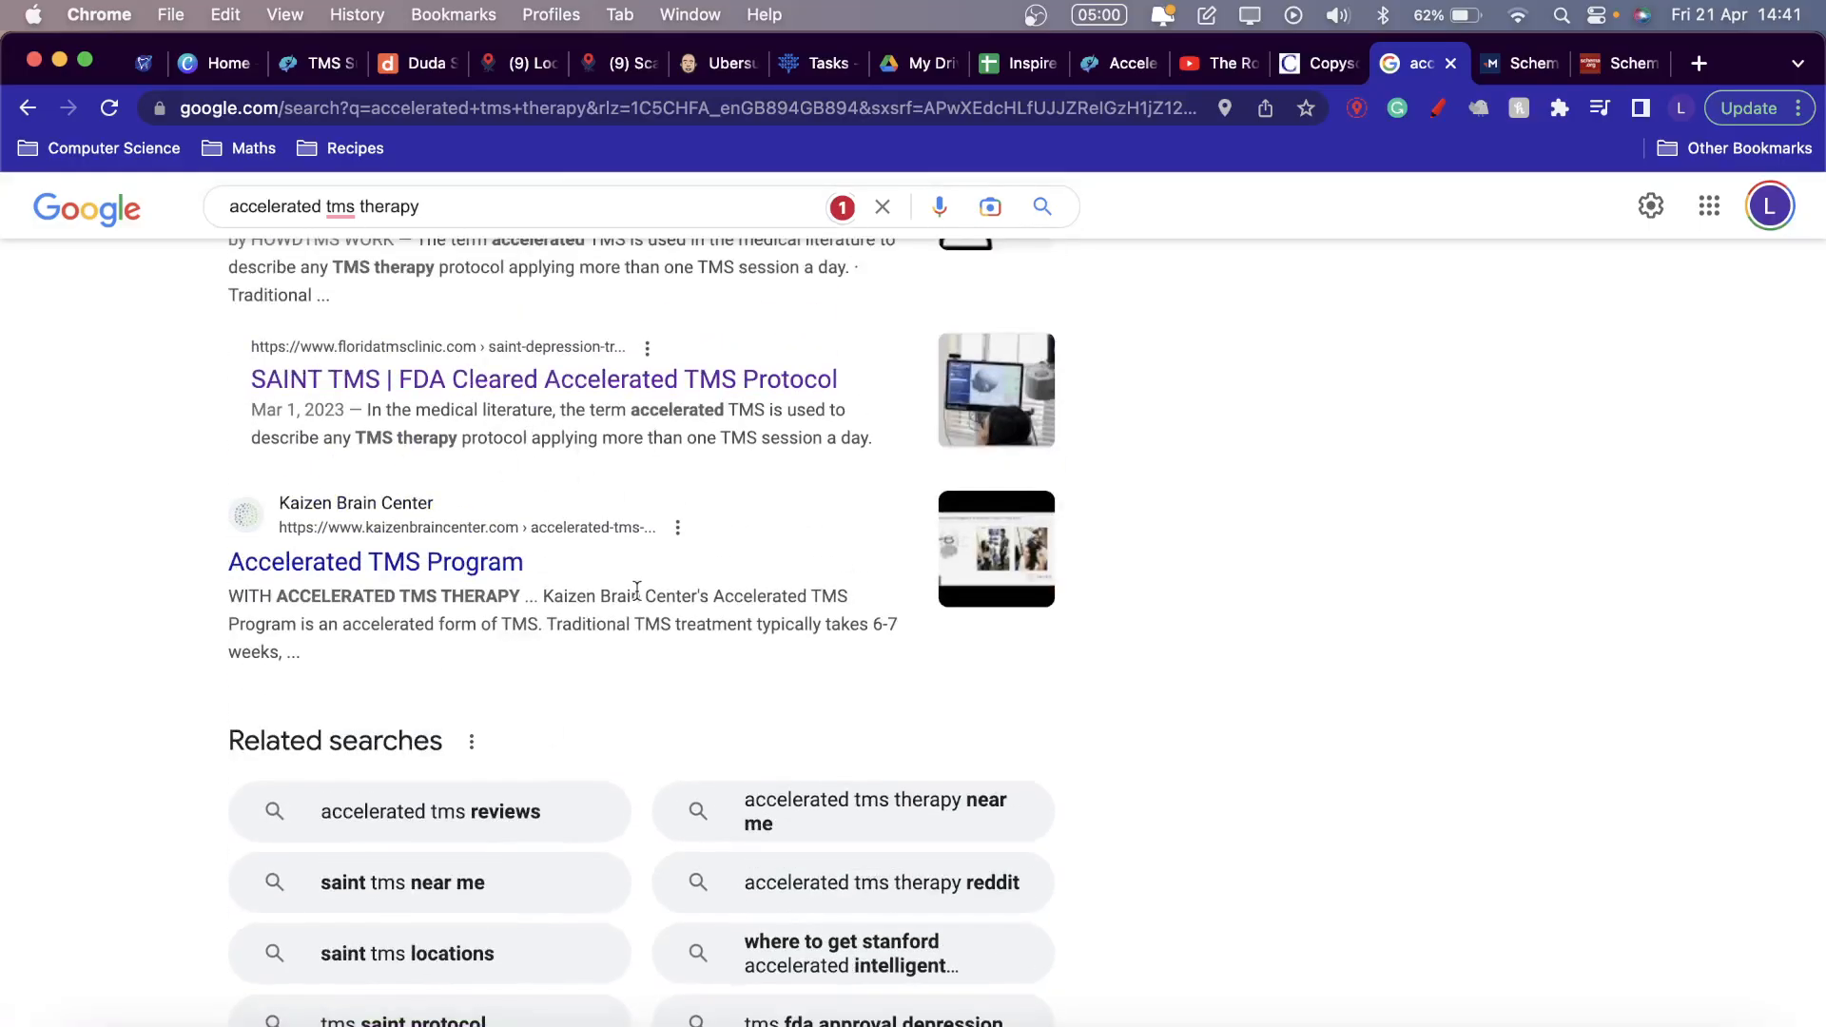
scroll(641, 653, up, 15)
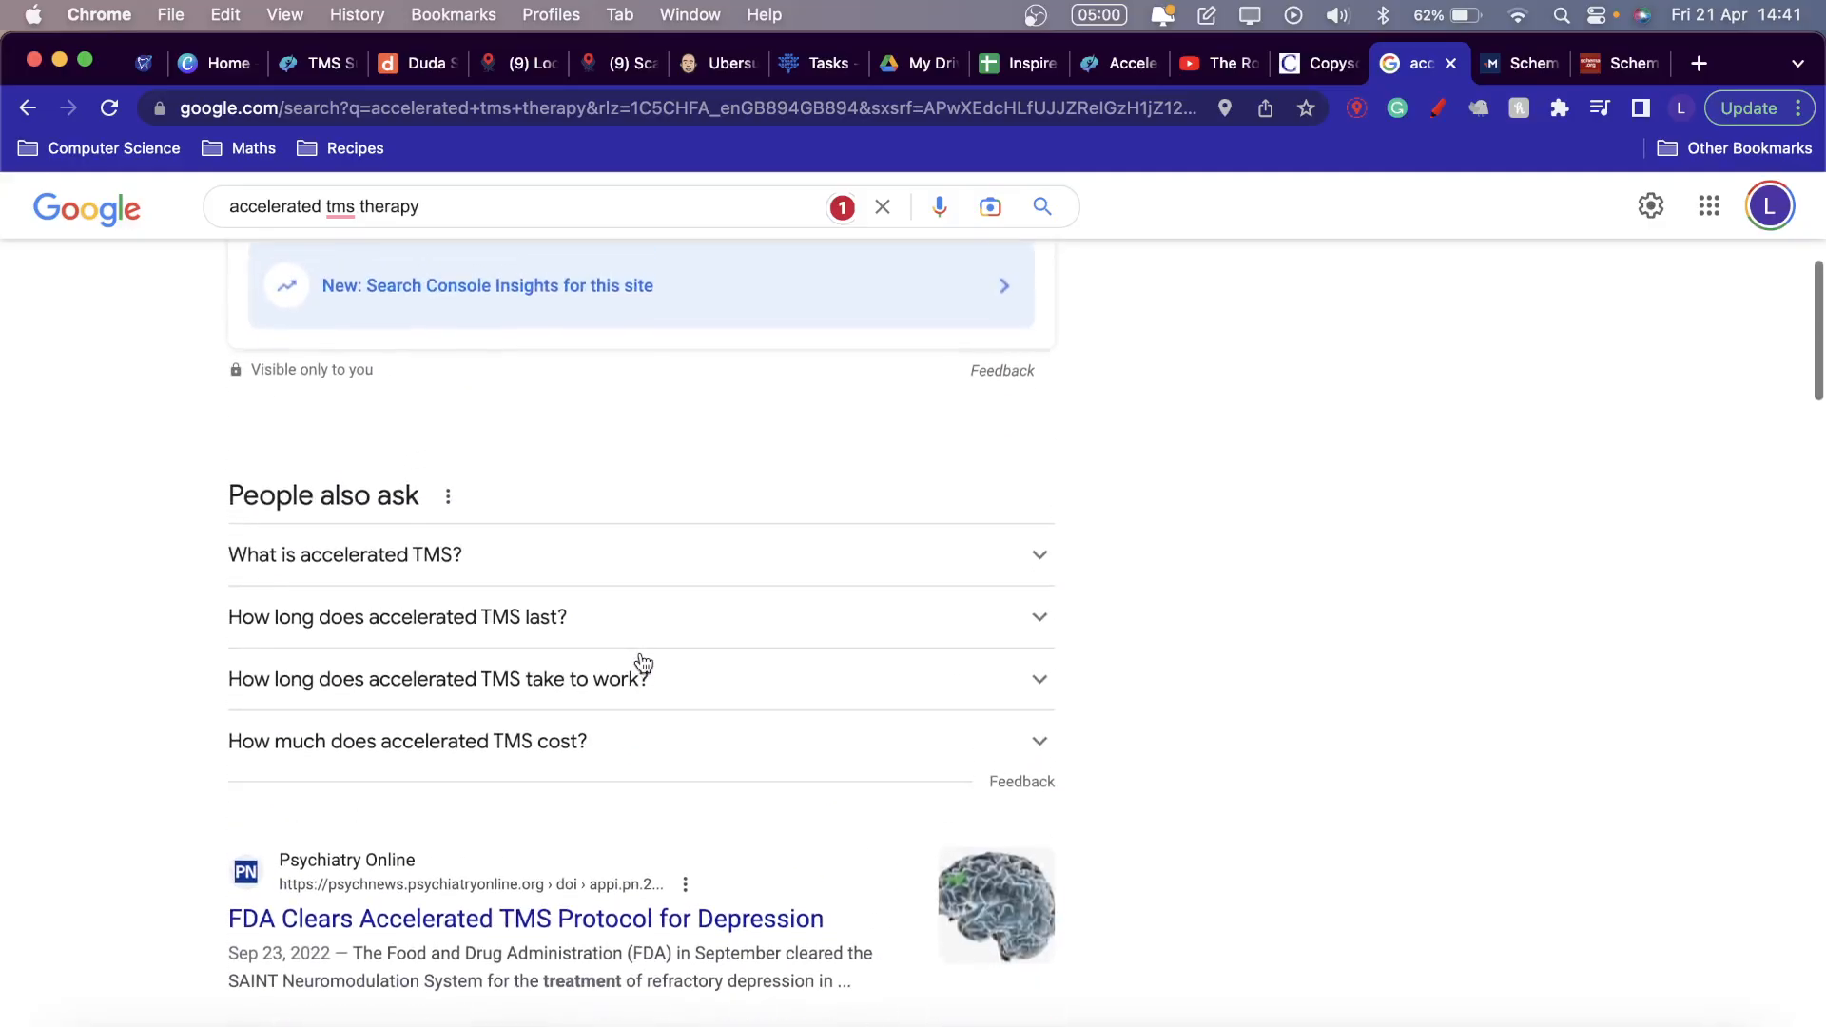
scroll(658, 753, down, 10)
scroll(659, 754, down, 10)
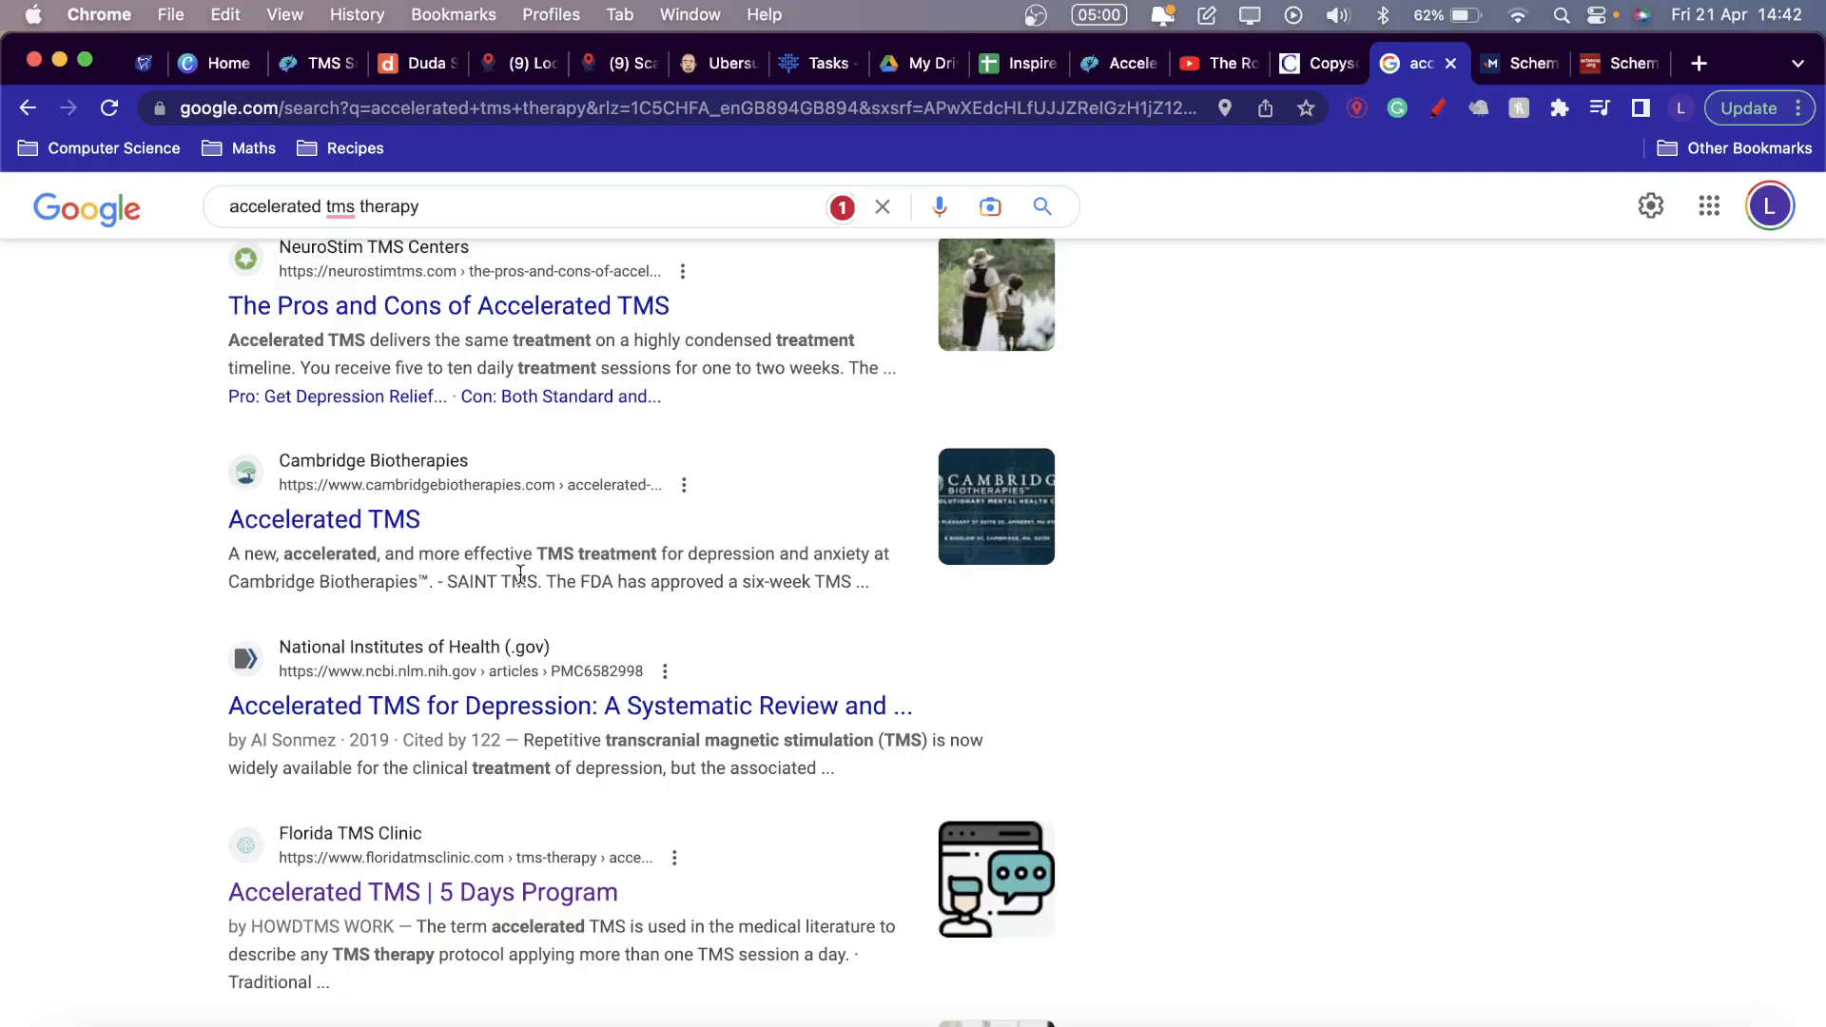
scroll(520, 574, down, 10)
Open Kaizen Brain Center's Accelerated TMS Program result, accept the cookie notice and read the treatment introduction.
click(493, 633)
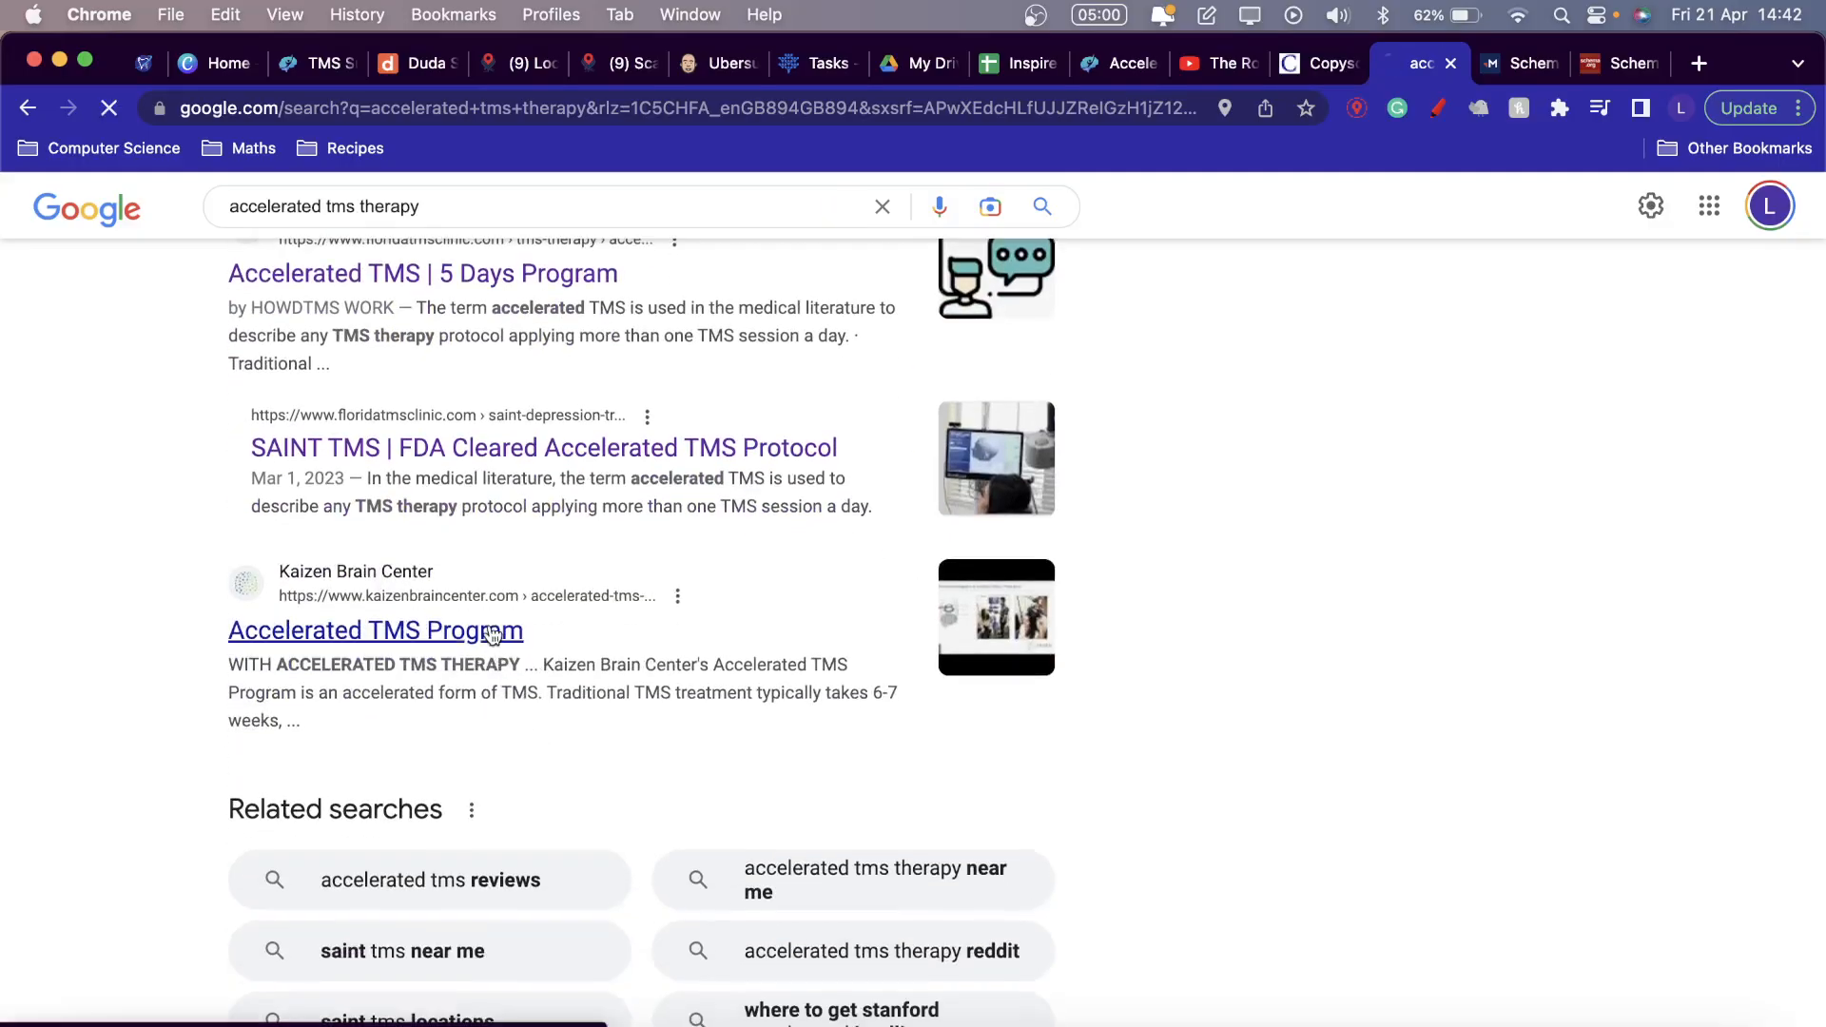
scroll(603, 772, down, 5)
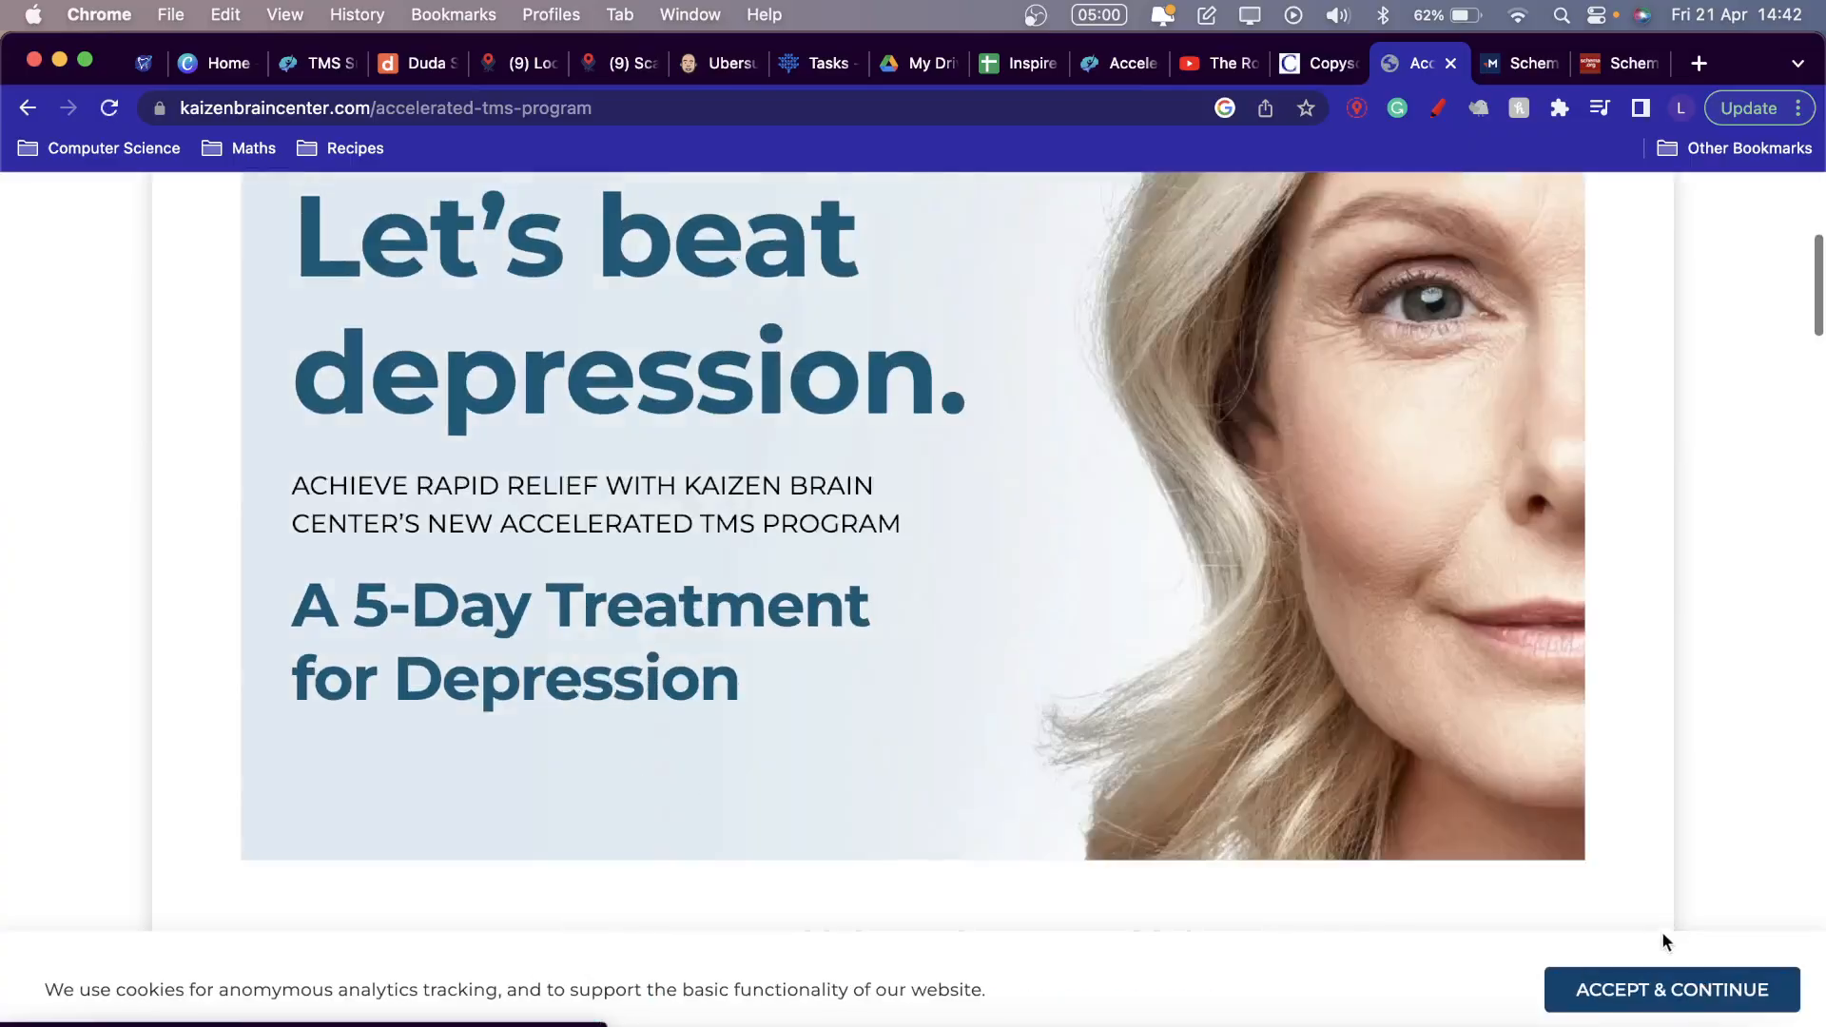
click(1703, 995)
scroll(1094, 715, down, 15)
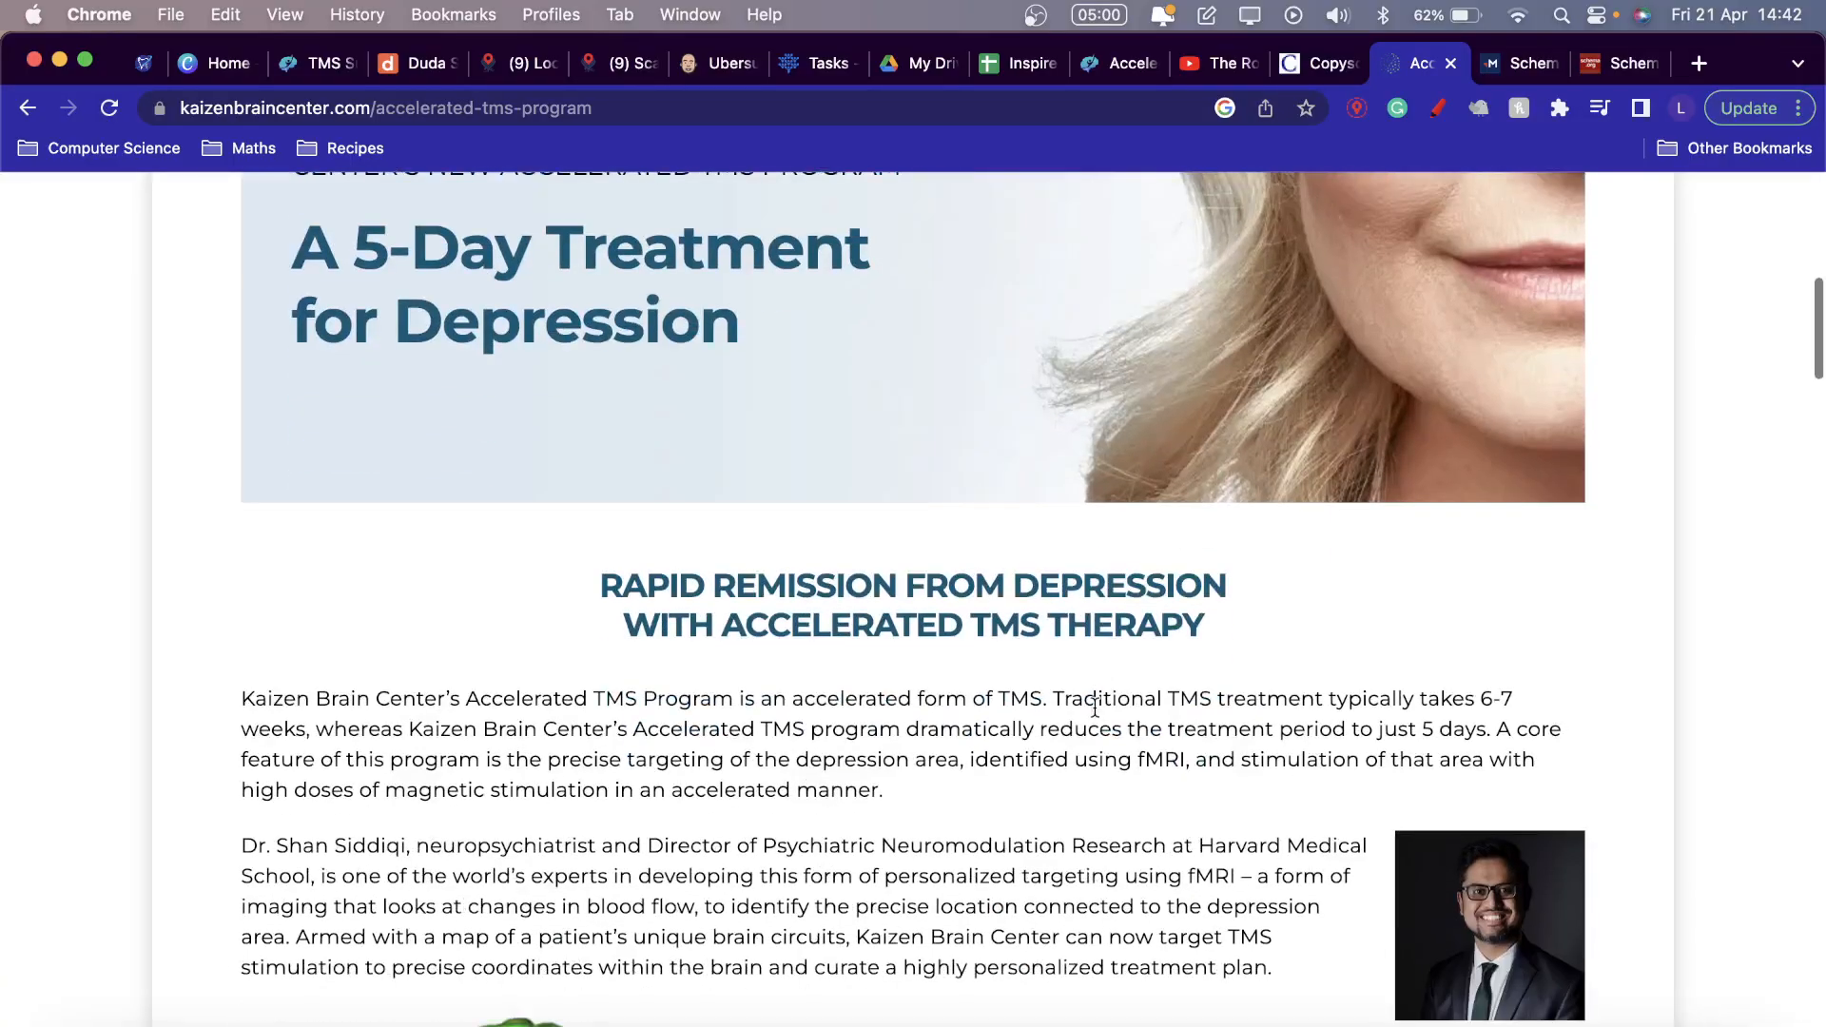
scroll(1094, 715, up, 10)
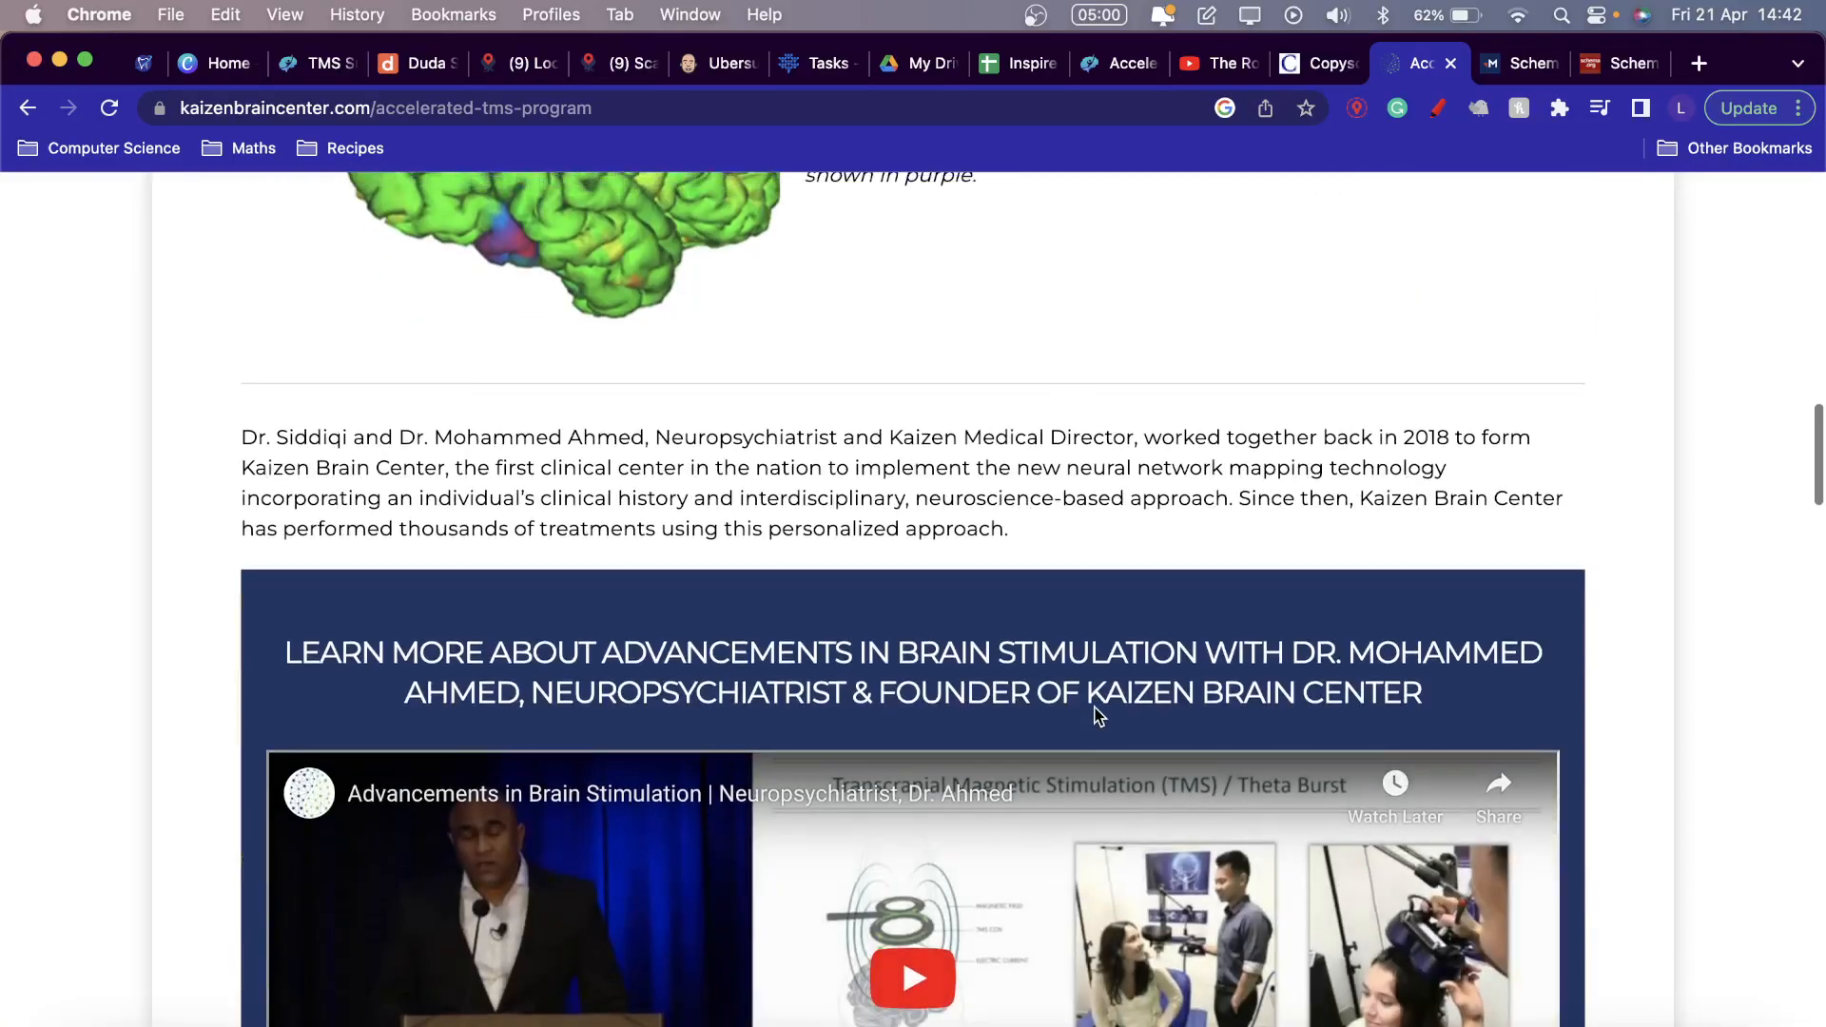
scroll(1094, 715, down, 4)
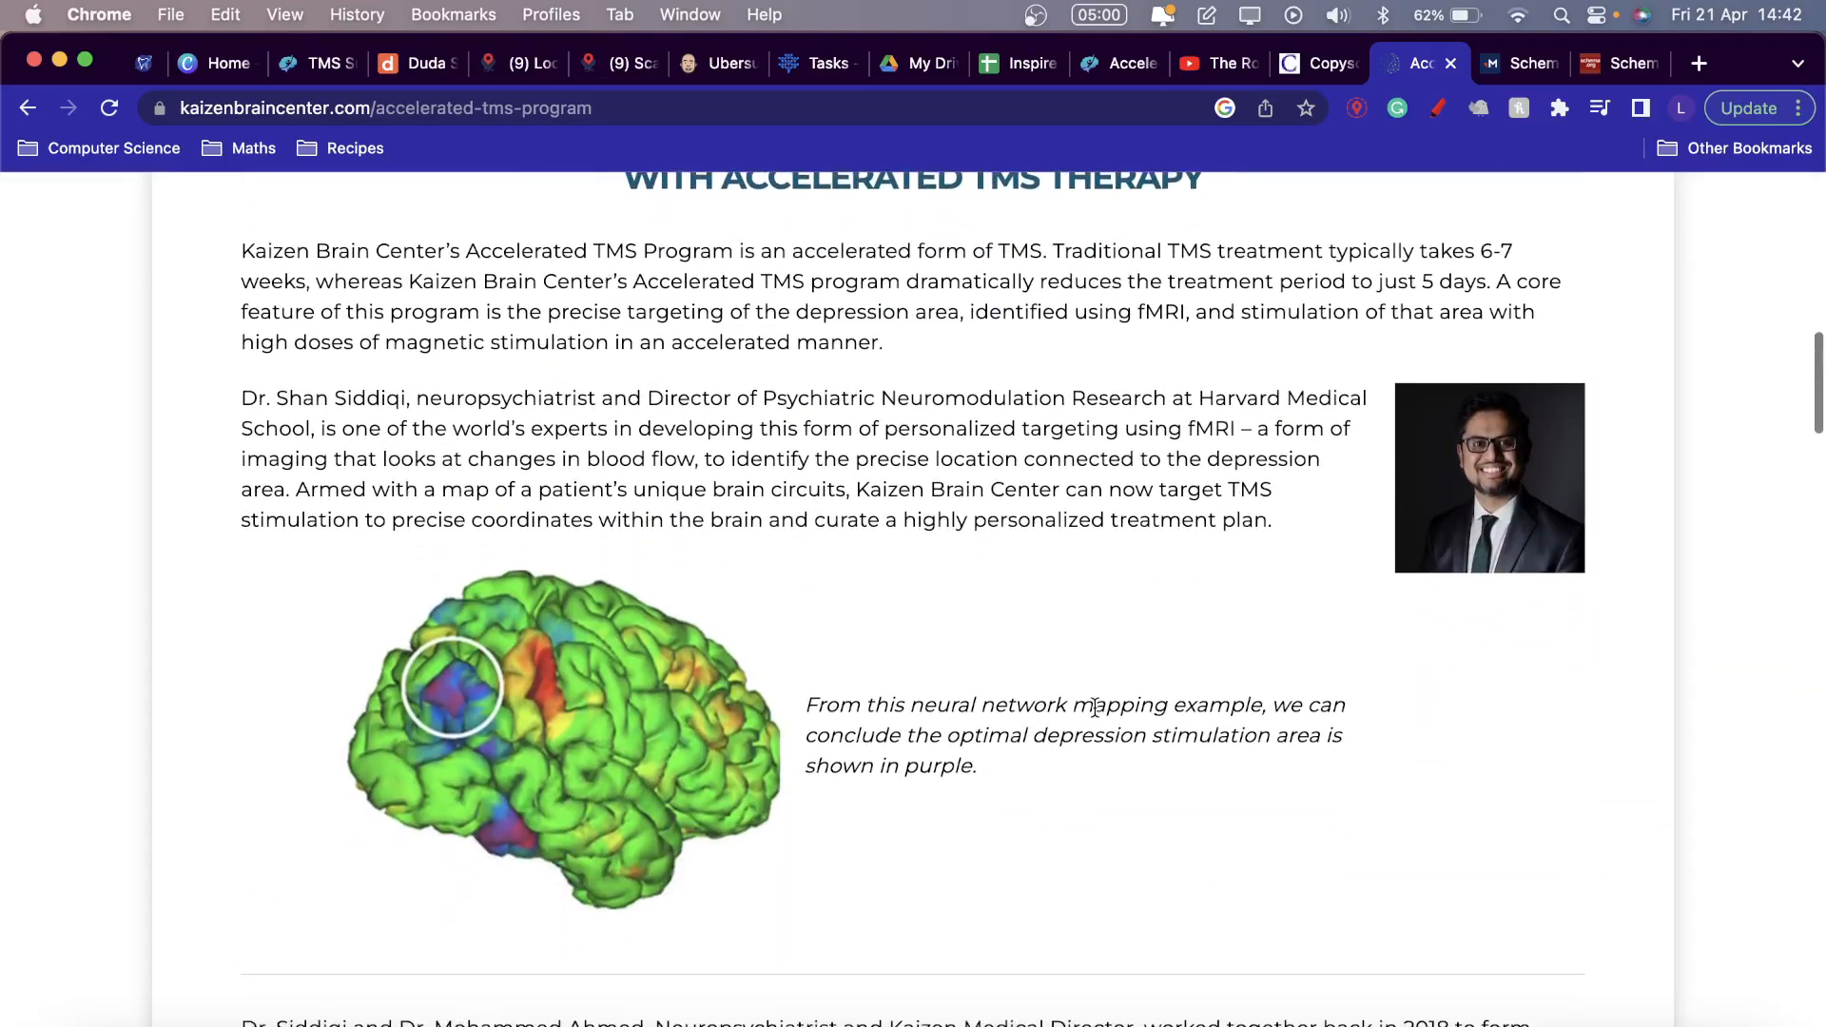
Examine the competitor page's embedded brain stimulation video and its Stanford study section with the treatment statistics.
scroll(1227, 533, down, 5)
scroll(1231, 535, down, 5)
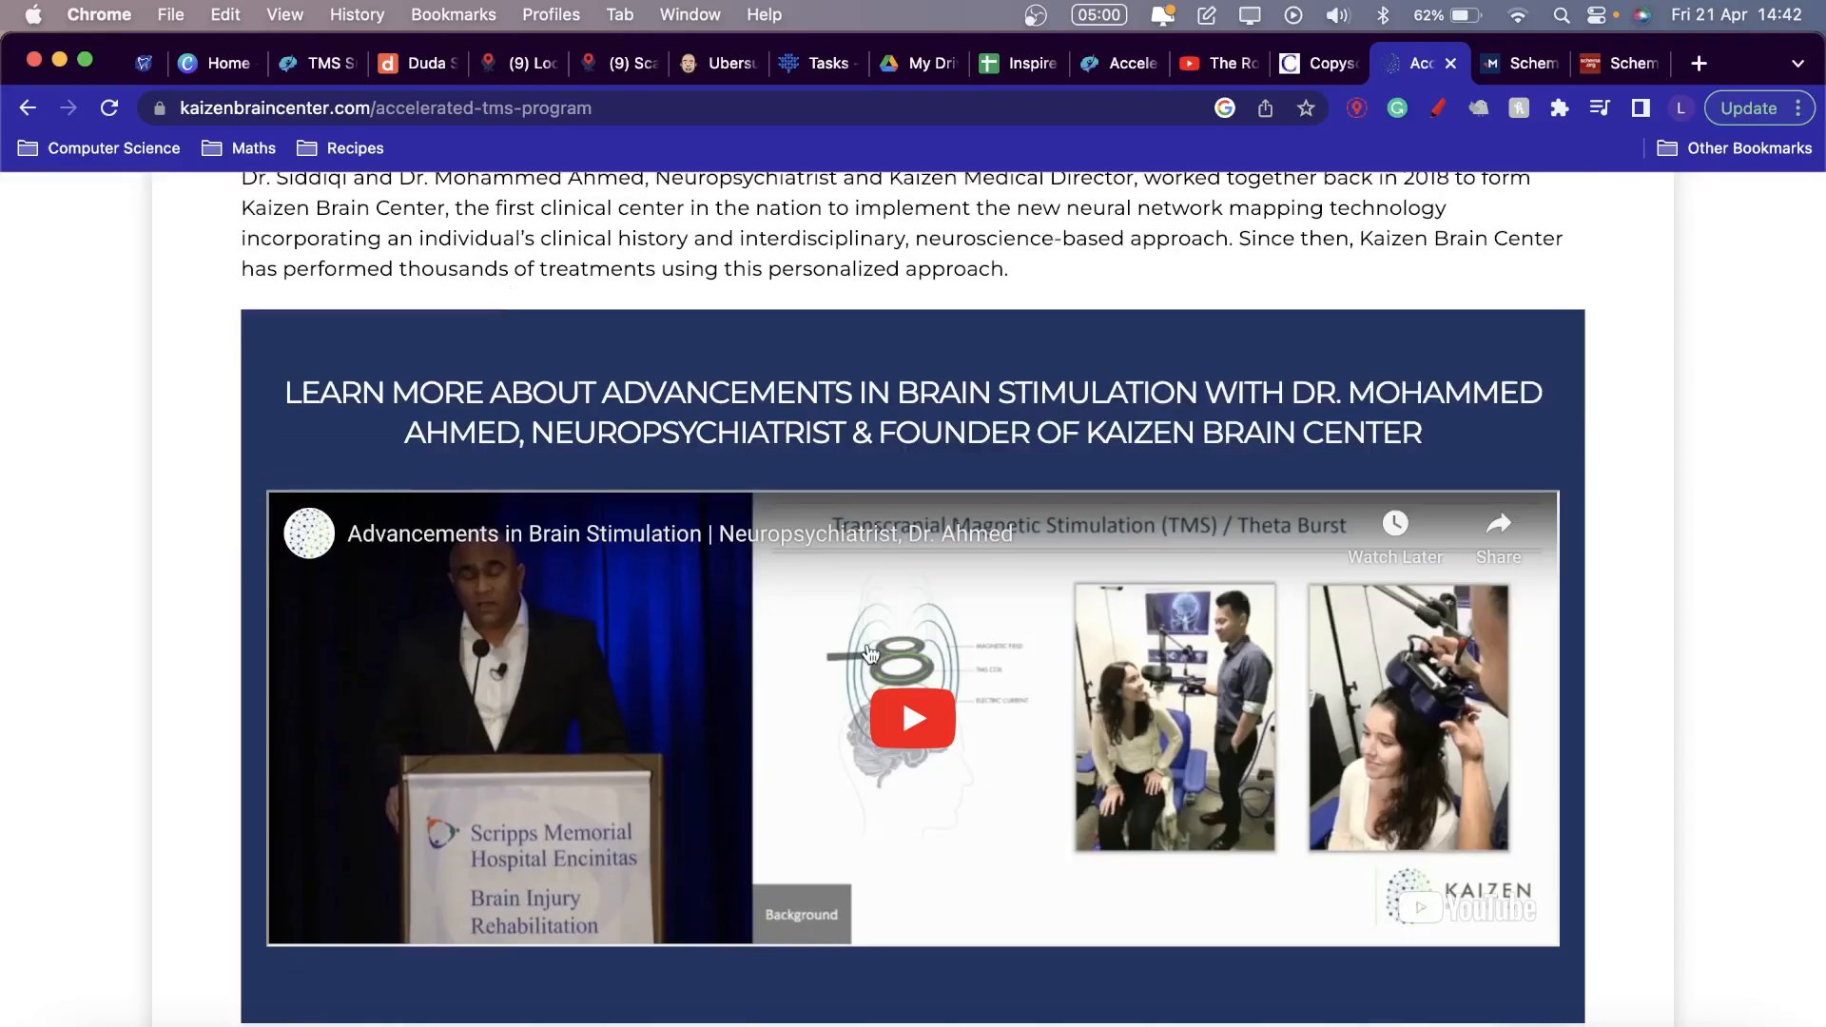
scroll(789, 666, down, 12)
scroll(860, 670, up, 4)
scroll(860, 670, up, 3)
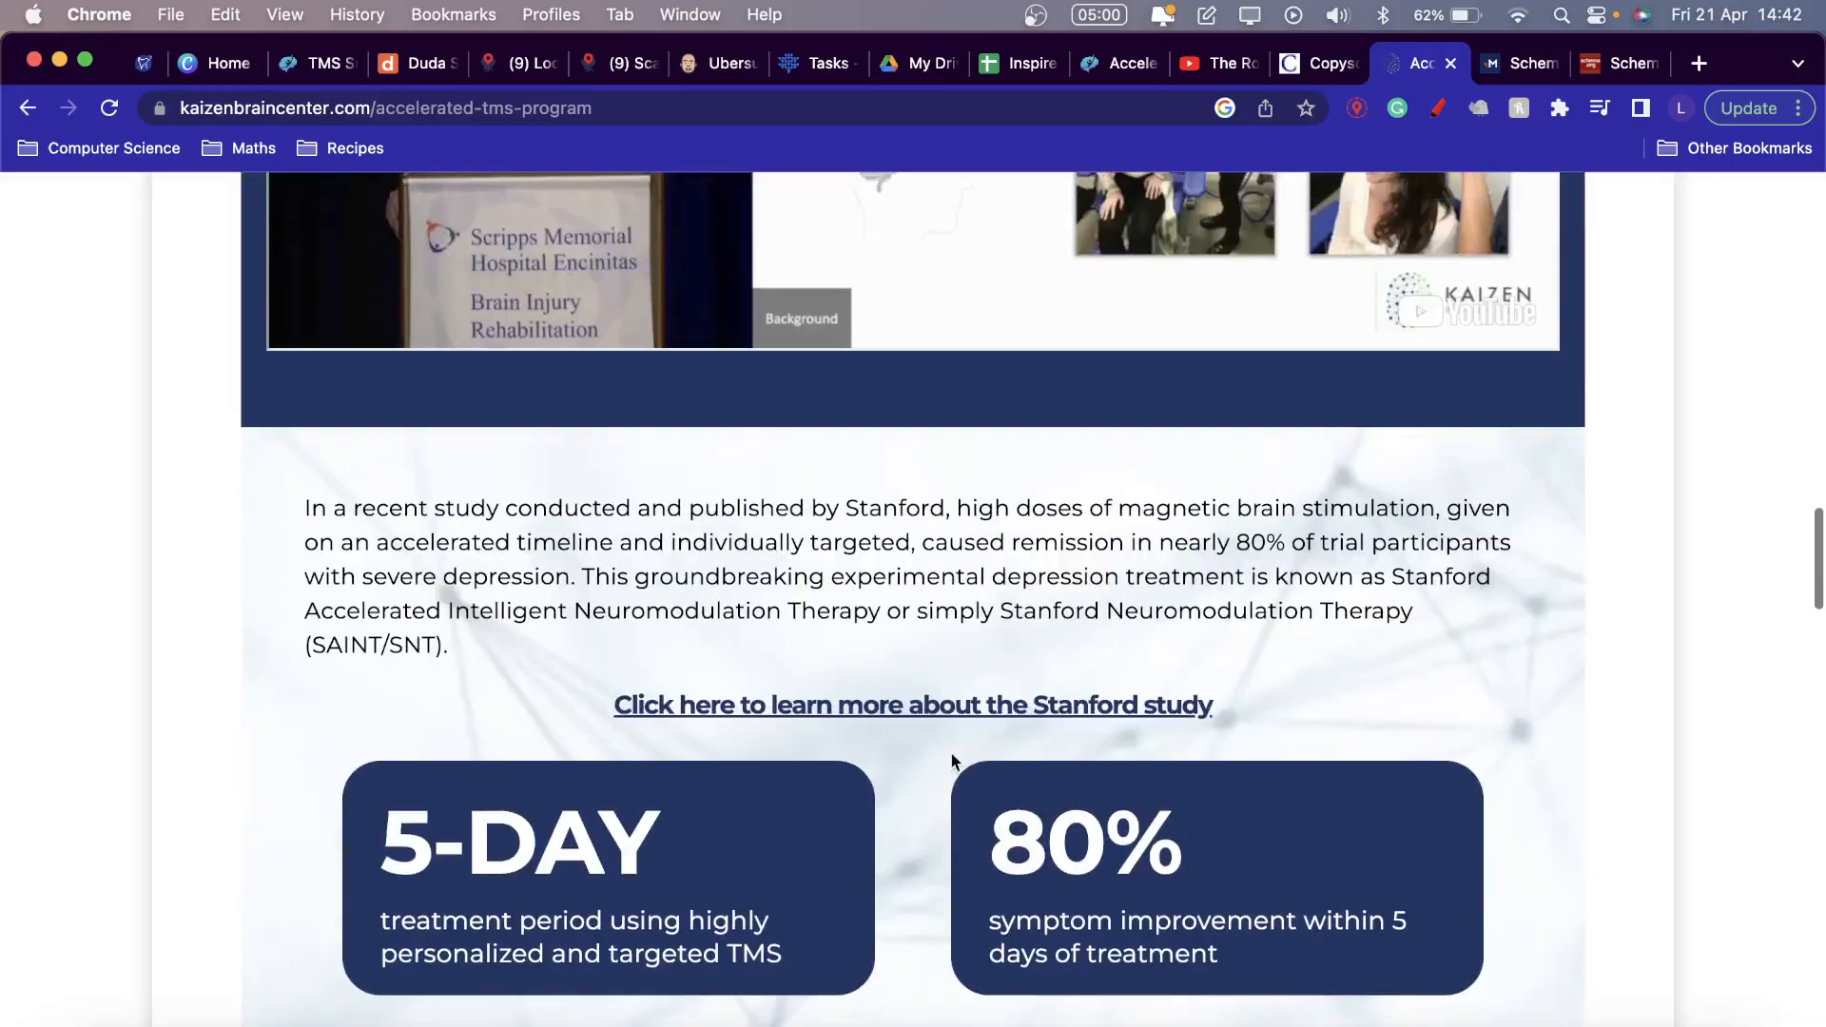
scroll(828, 490, up, 5)
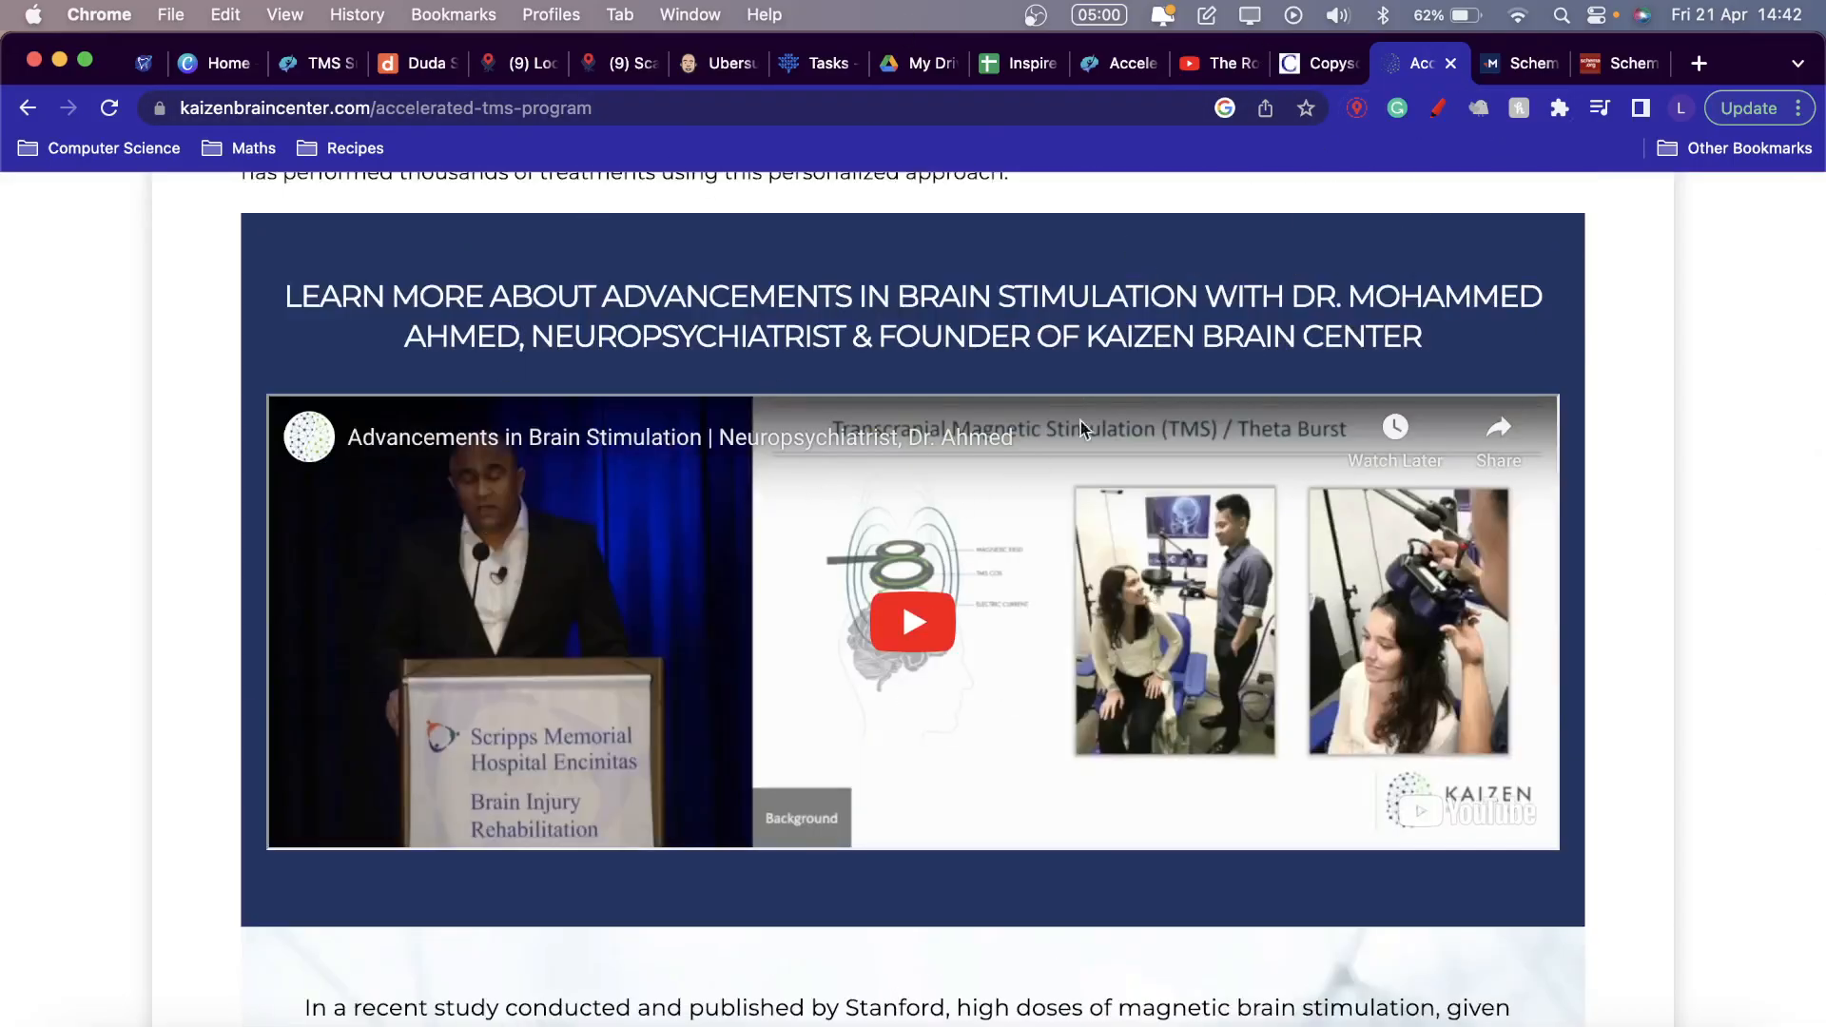
Return to the Inspire TMS Denver SEO Audit sheet and read the note on the "accelerated tms" keyword in A5.
click(1027, 65)
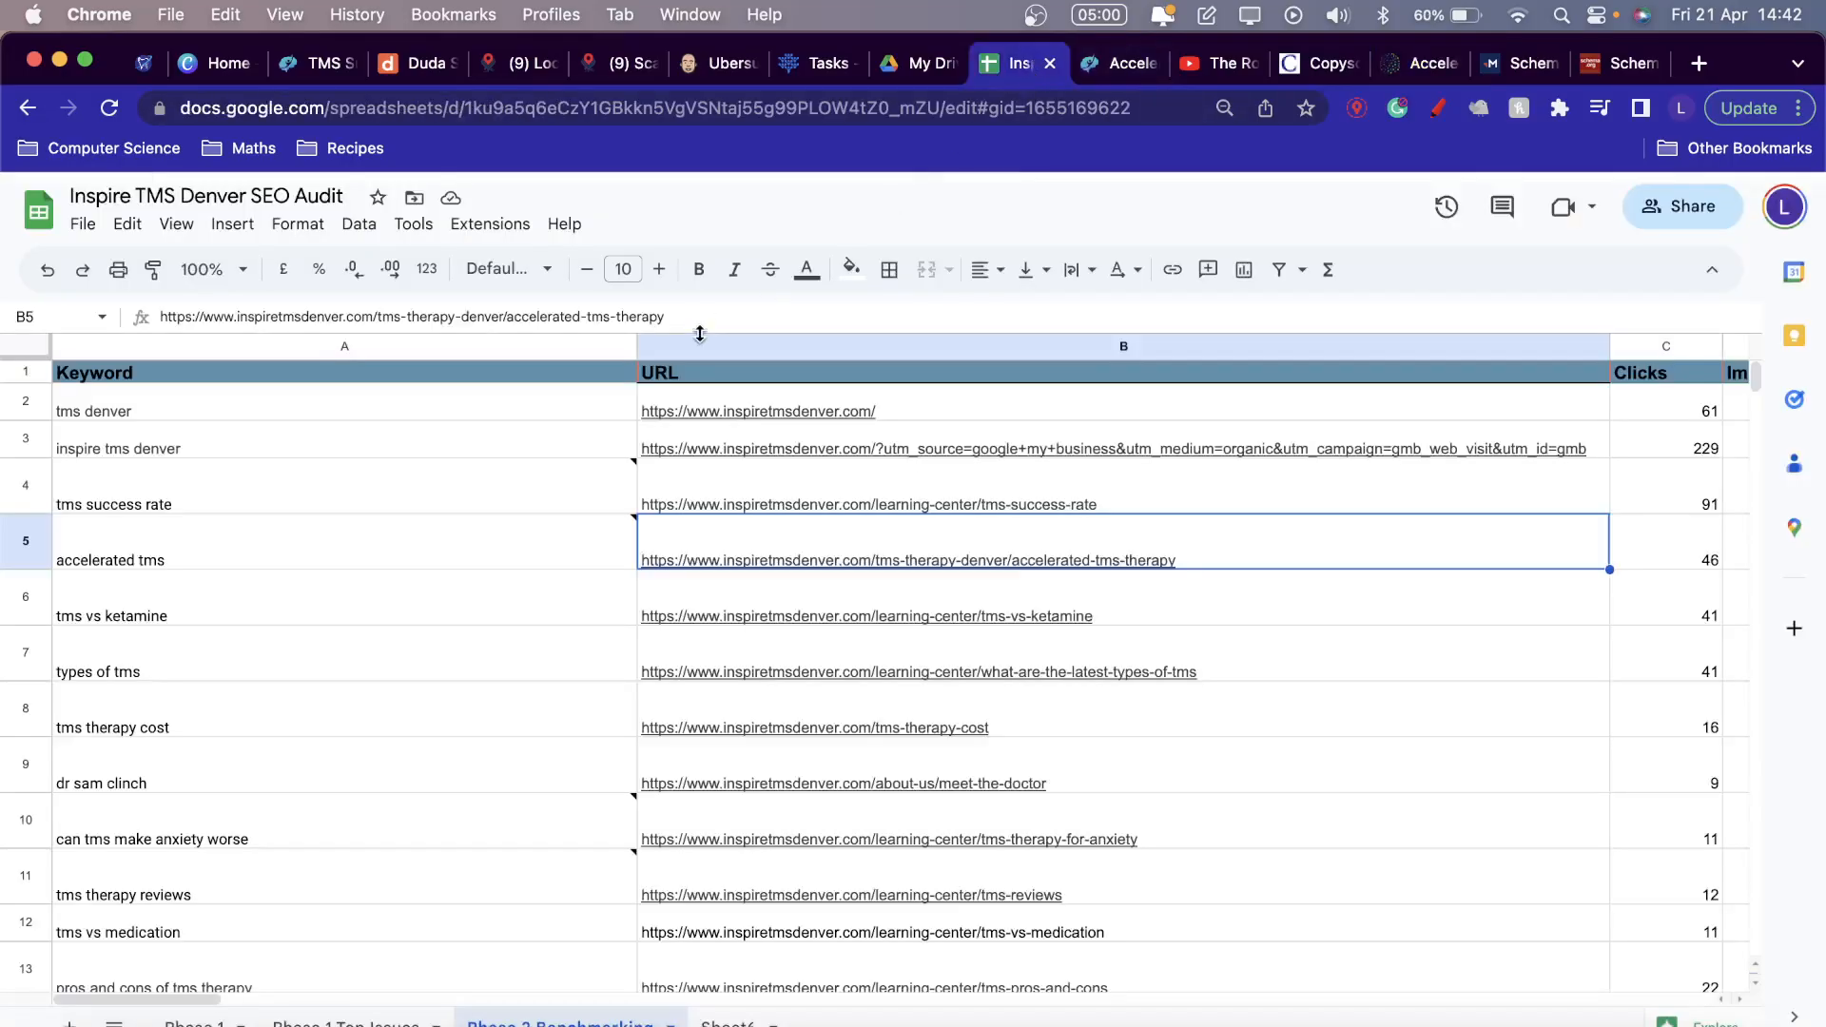
click(358, 540)
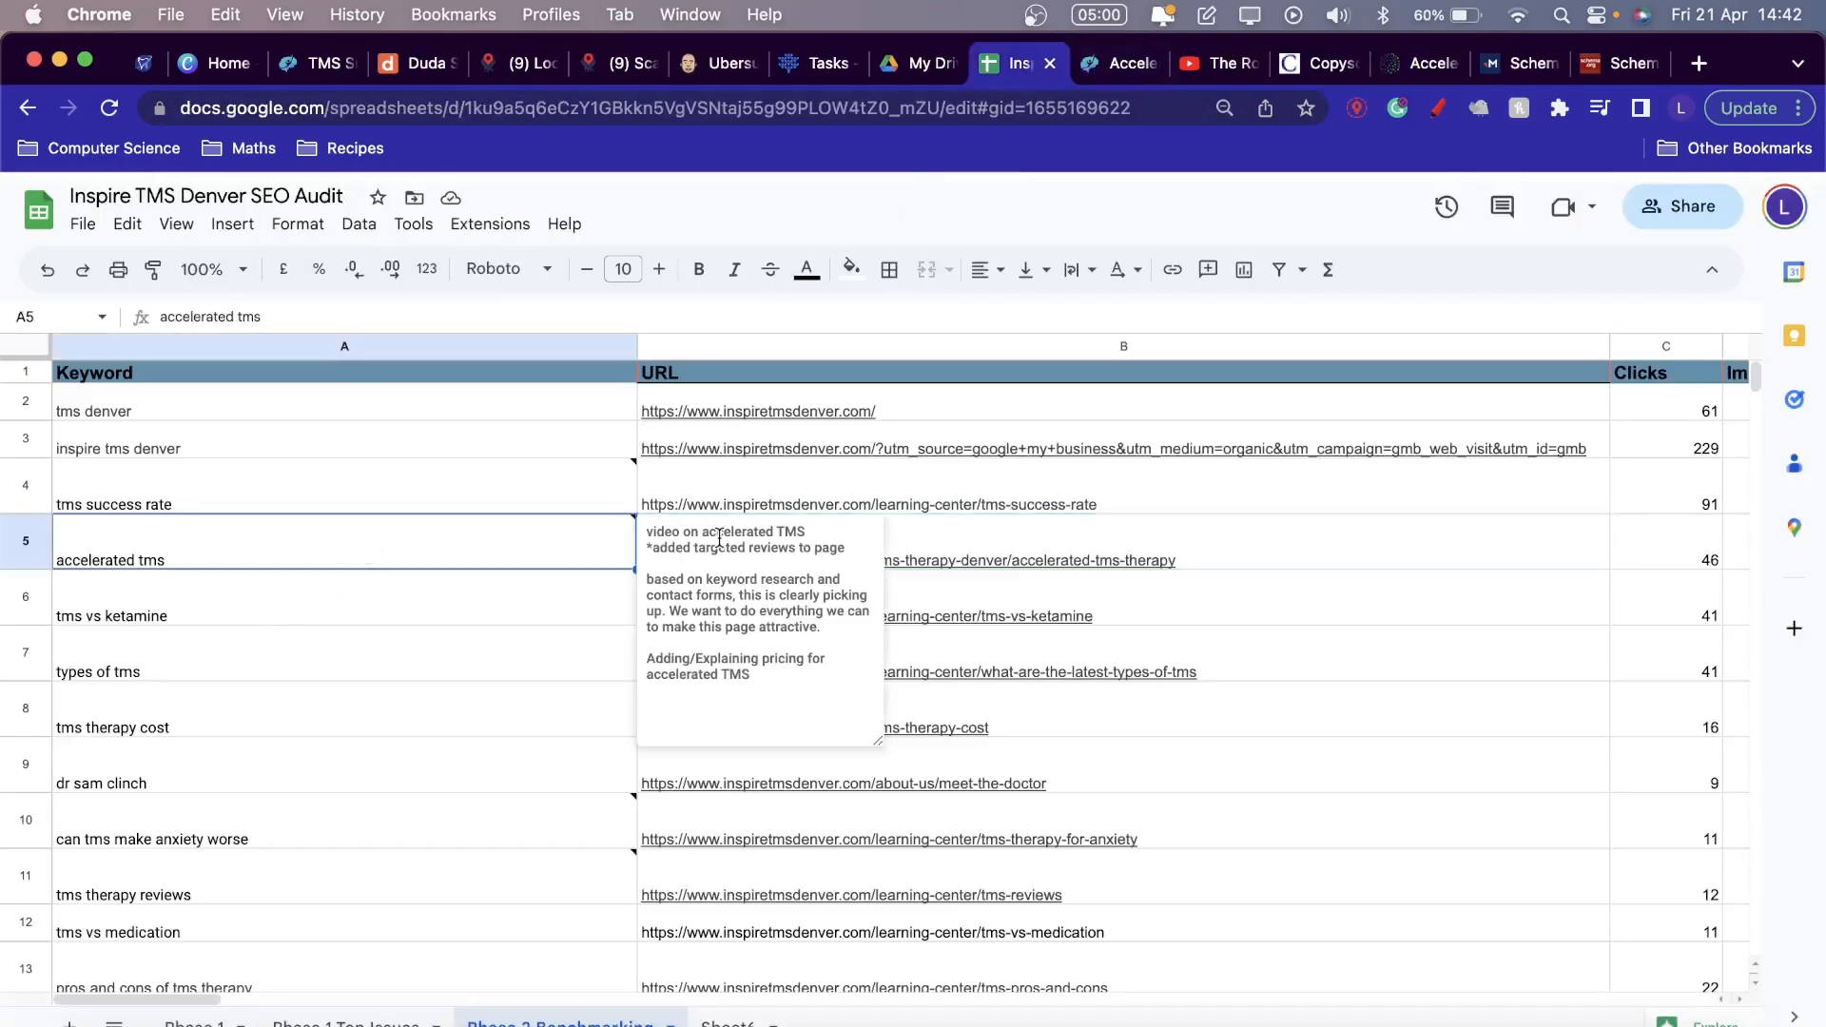
mouse_move(891, 676)
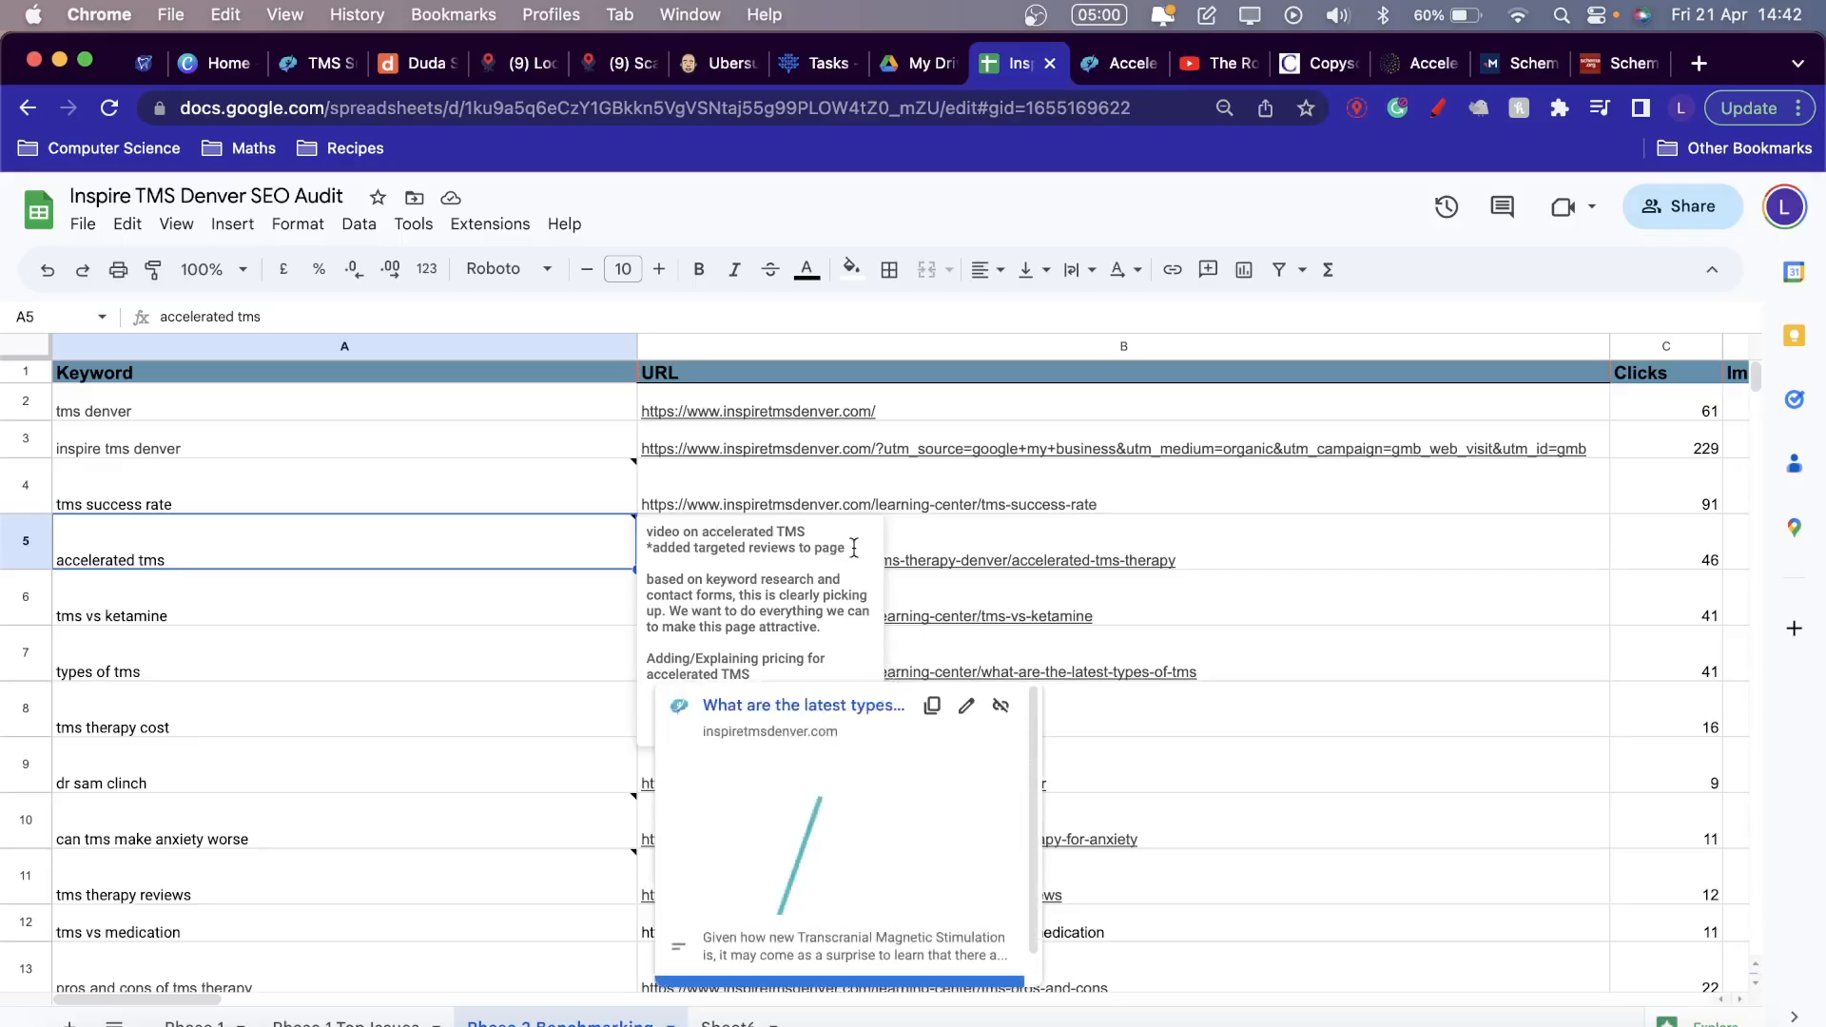
mouse_move(886, 560)
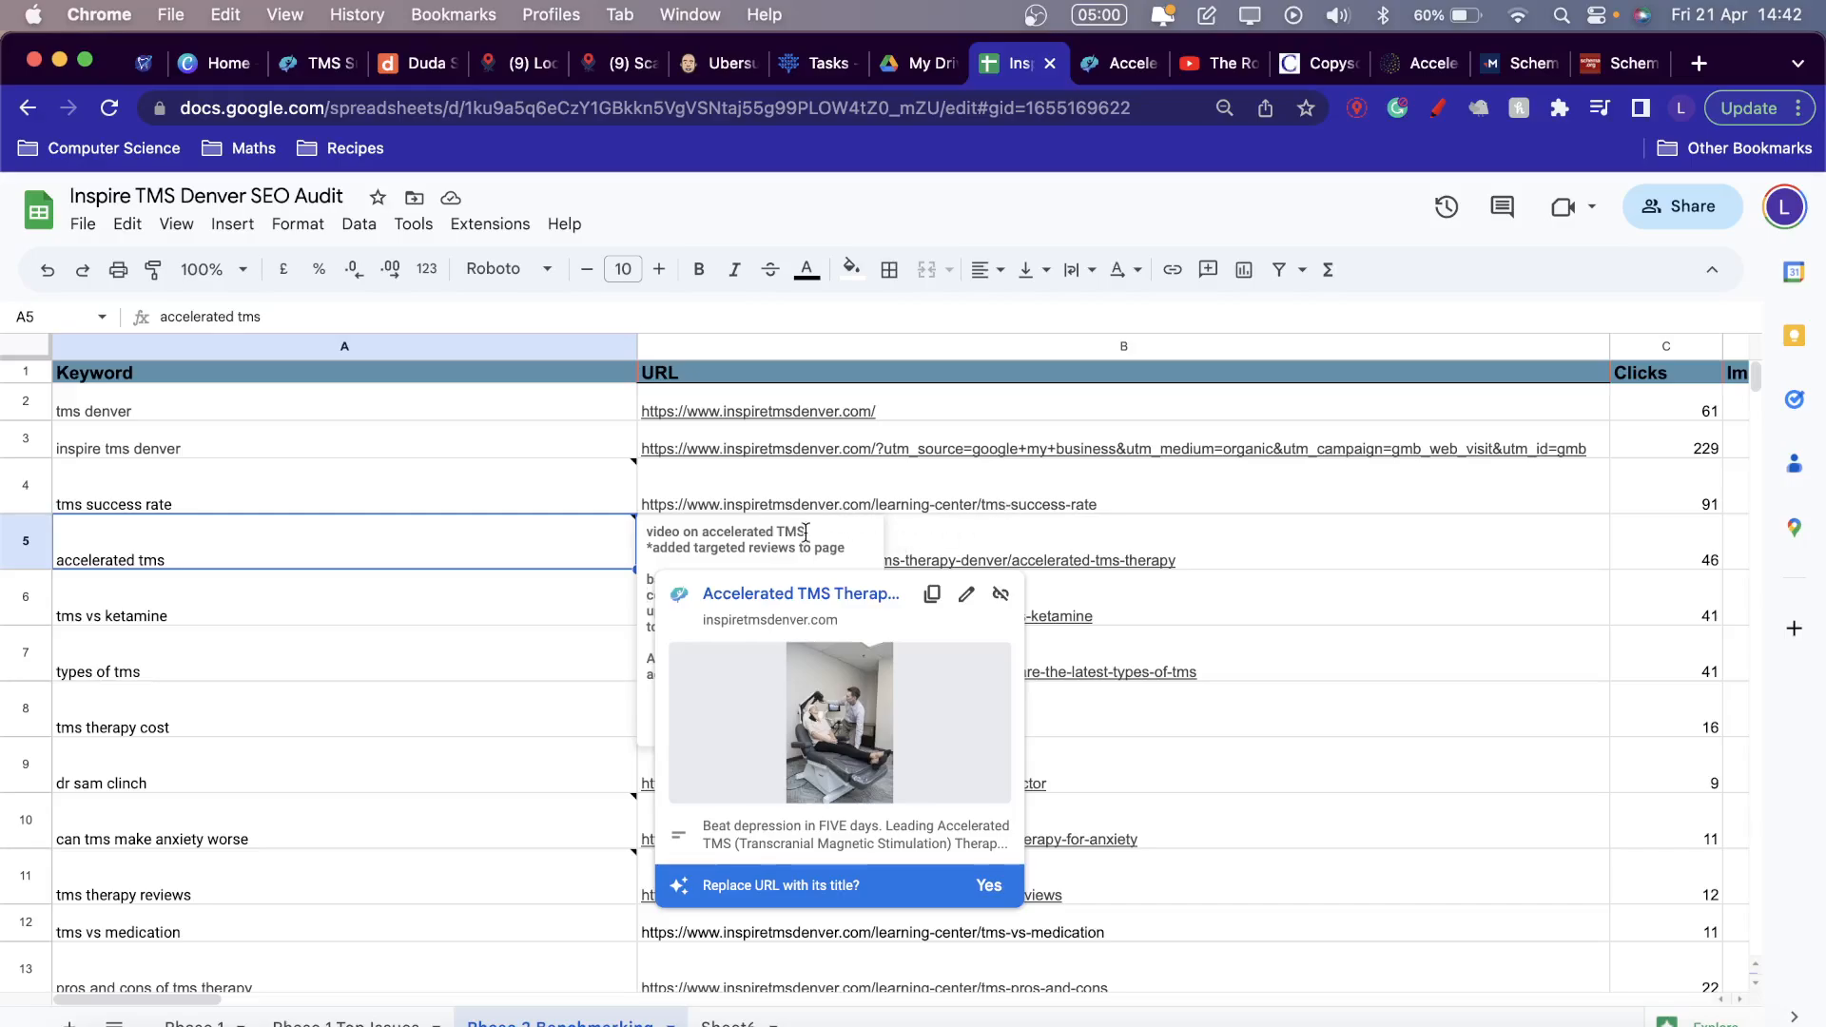
Widen the note box on the "accelerated tms" keyword in A5 and shorten its height to fit the text.
click(522, 556)
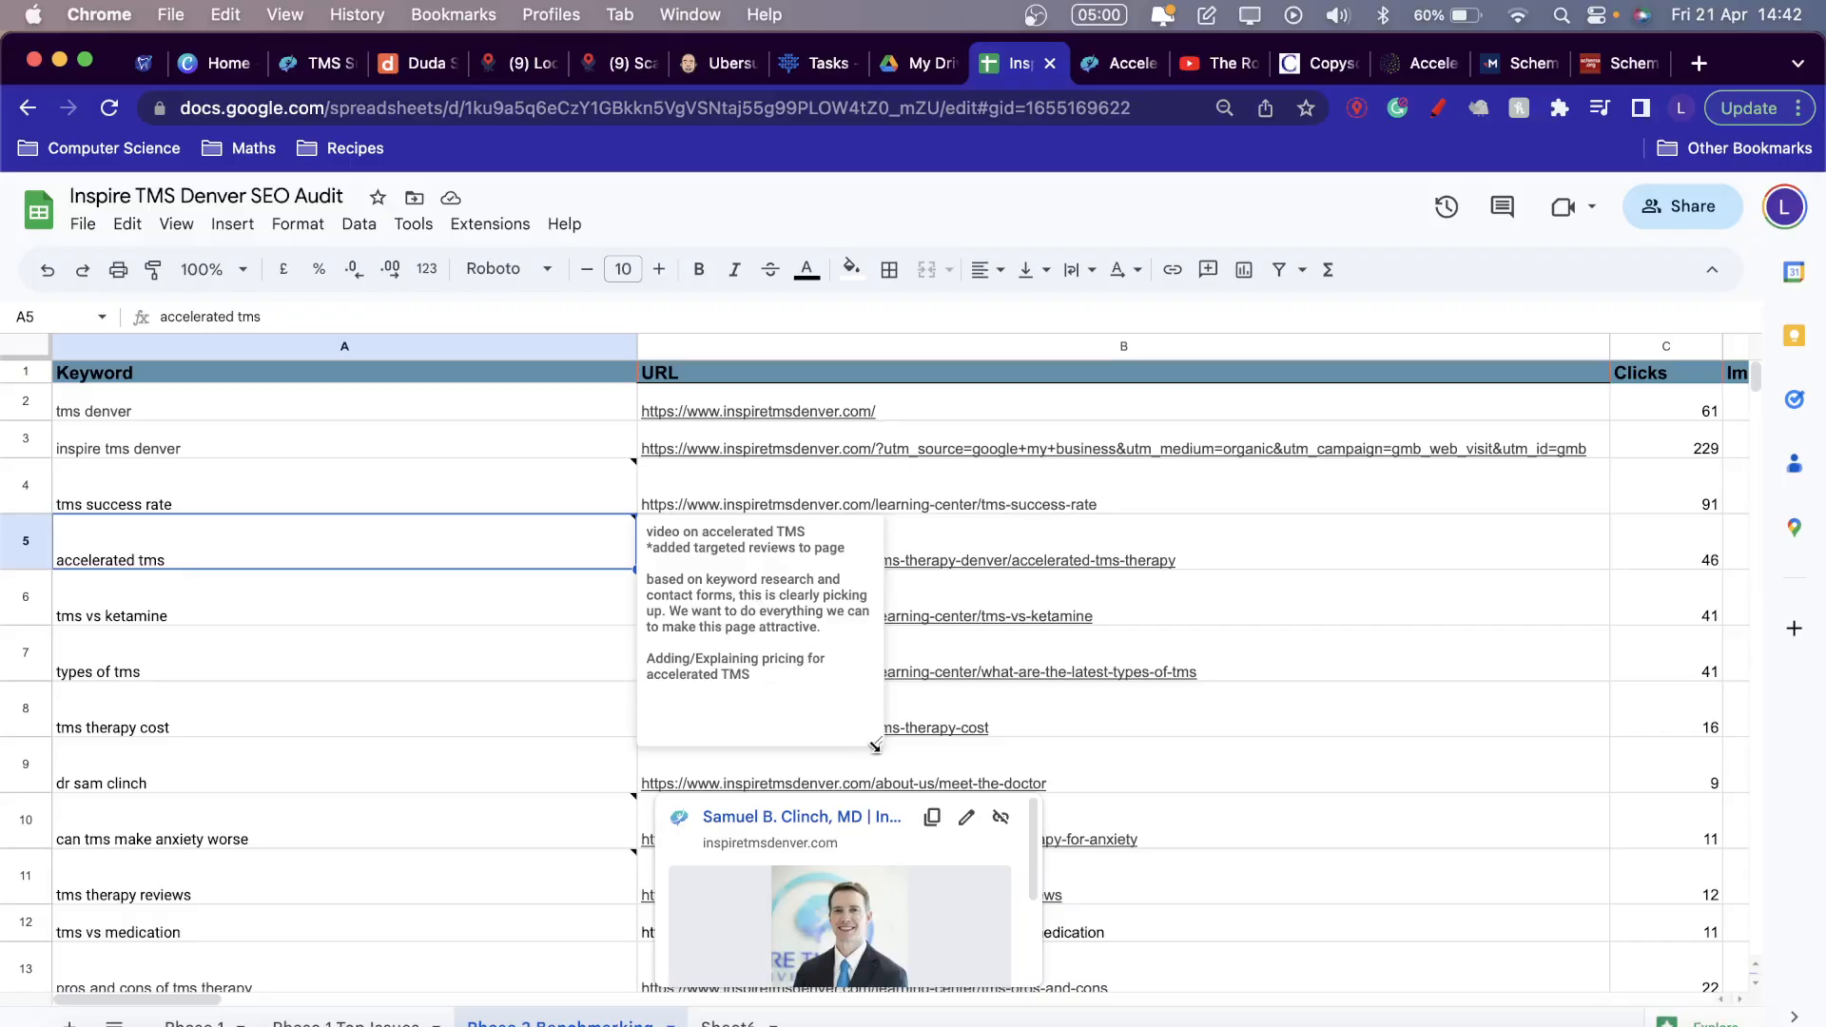
drag(876, 746, 1088, 734)
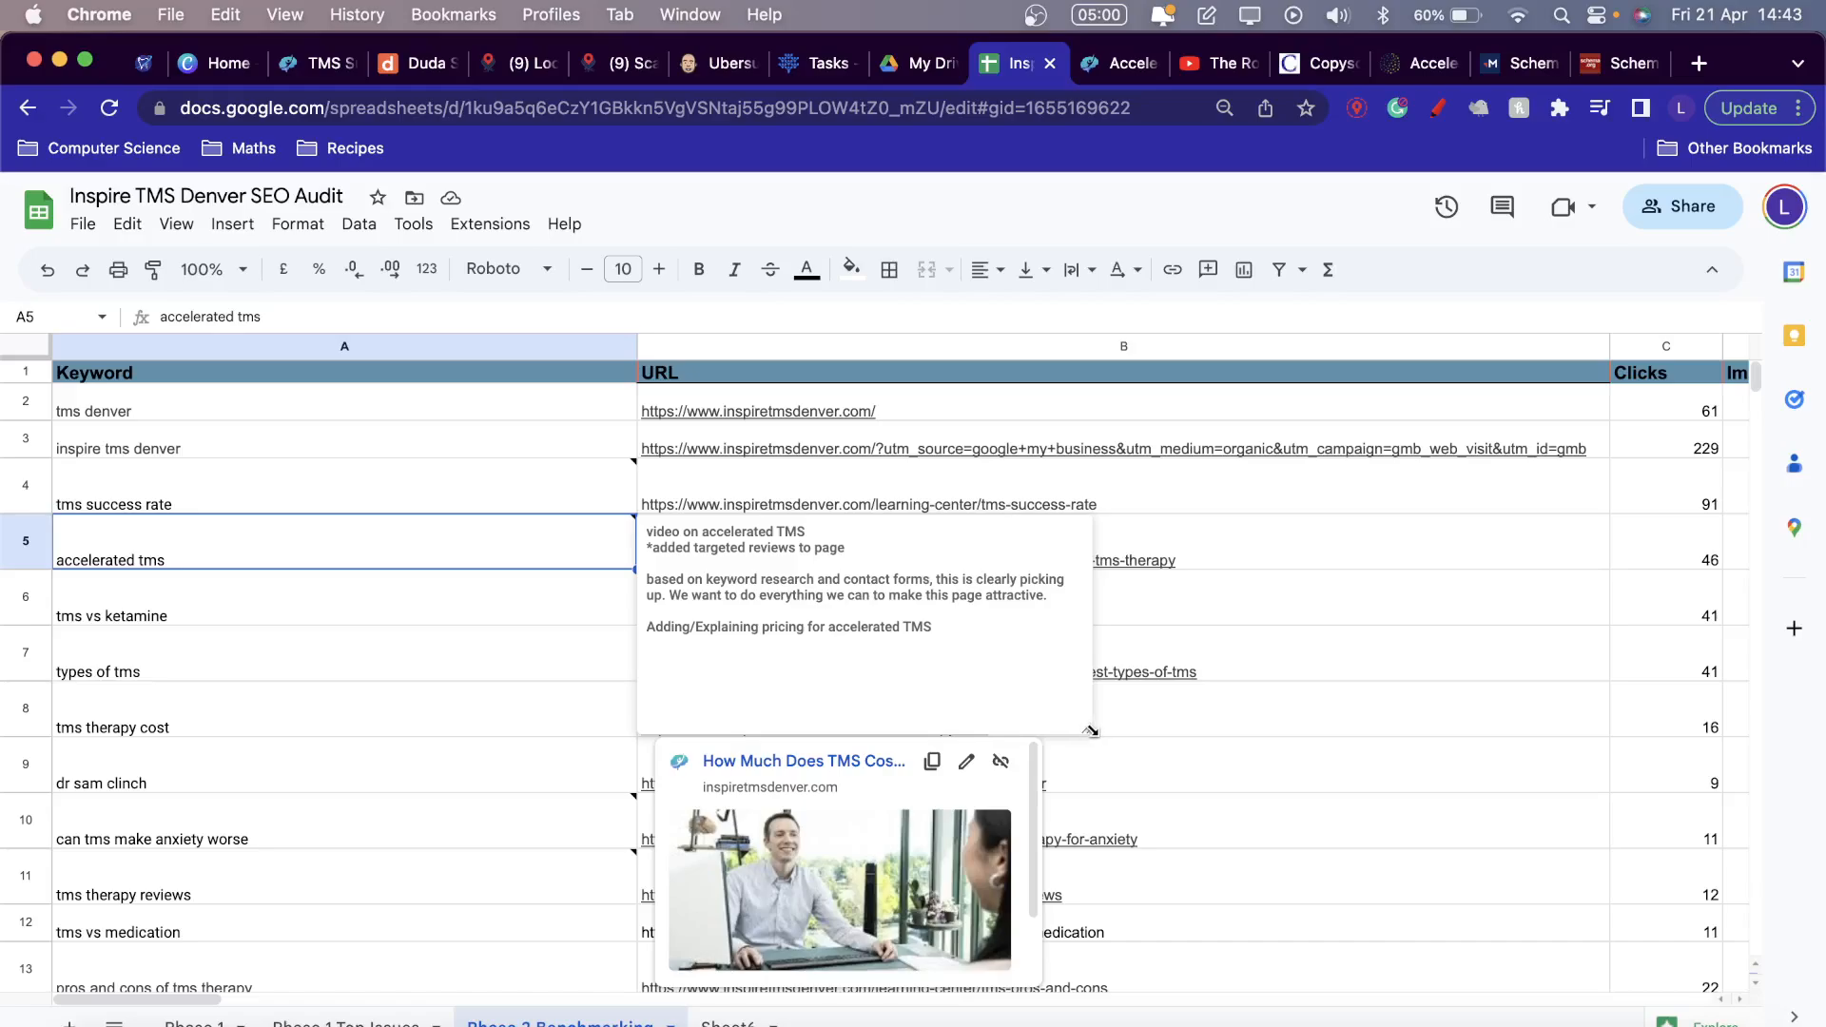
drag(1086, 729, 1022, 697)
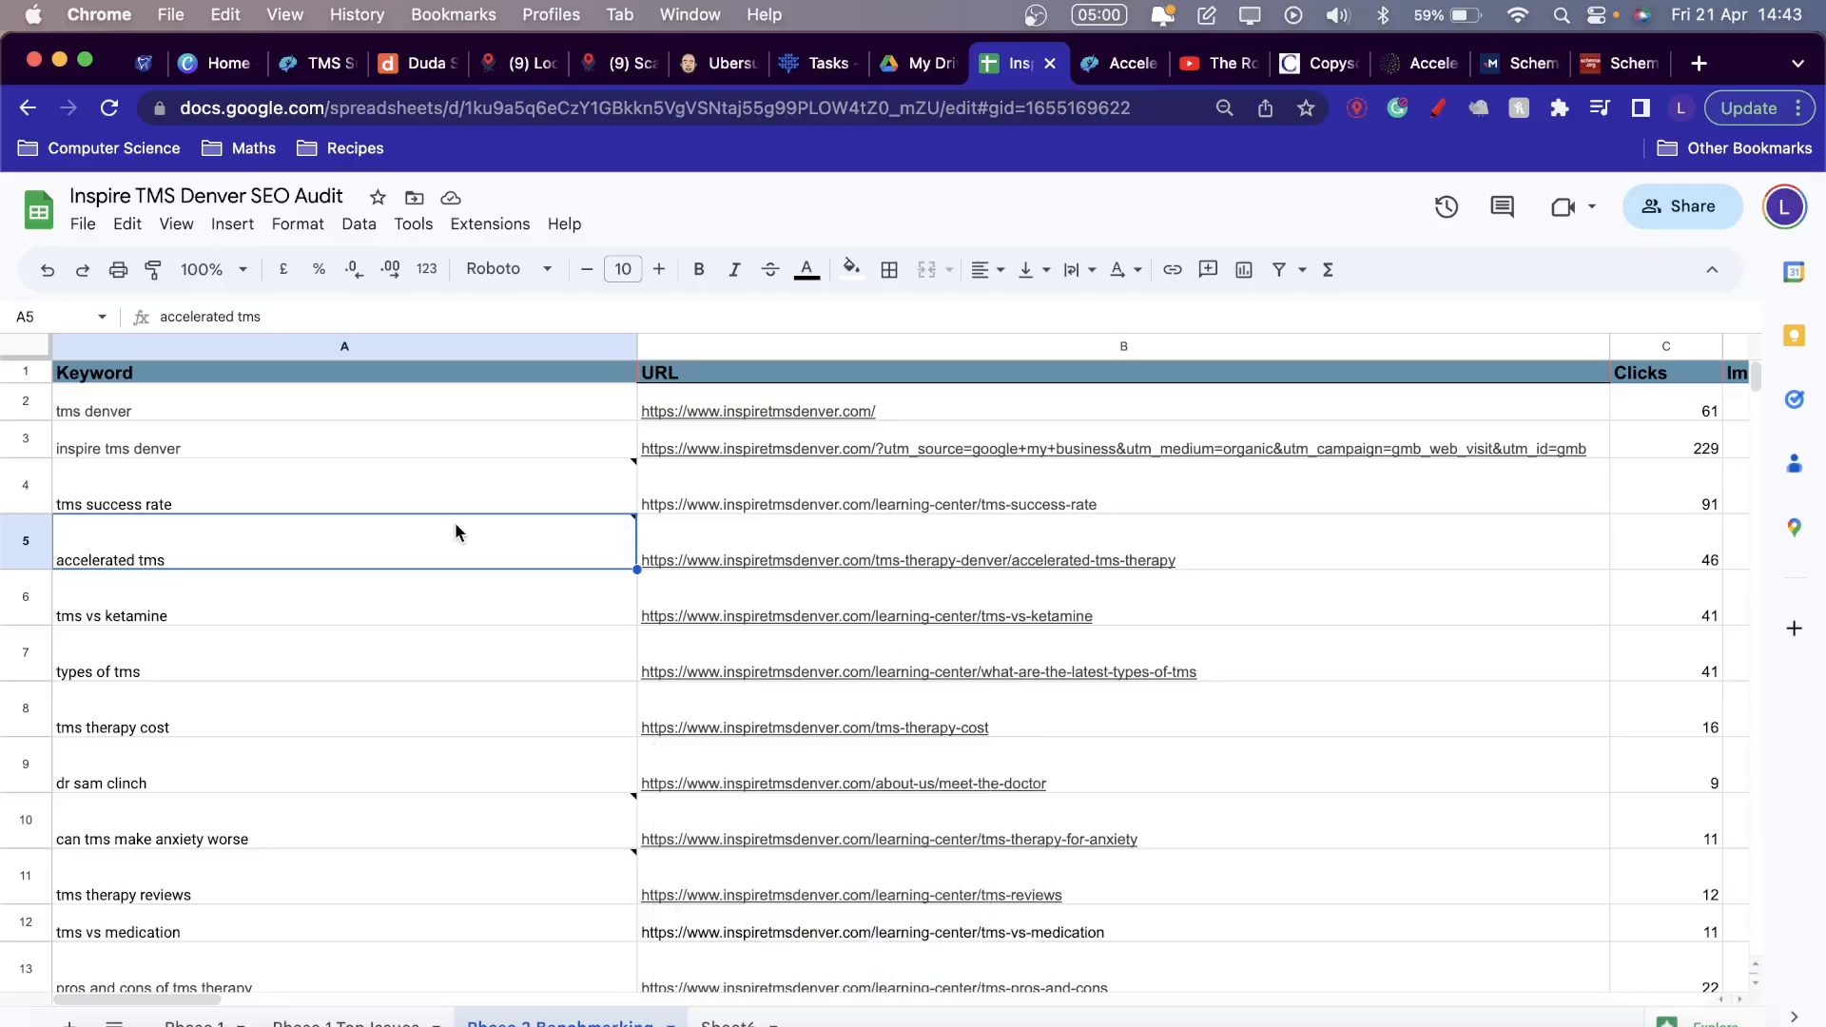
text(v)
key(BackSpace)
click(542, 613)
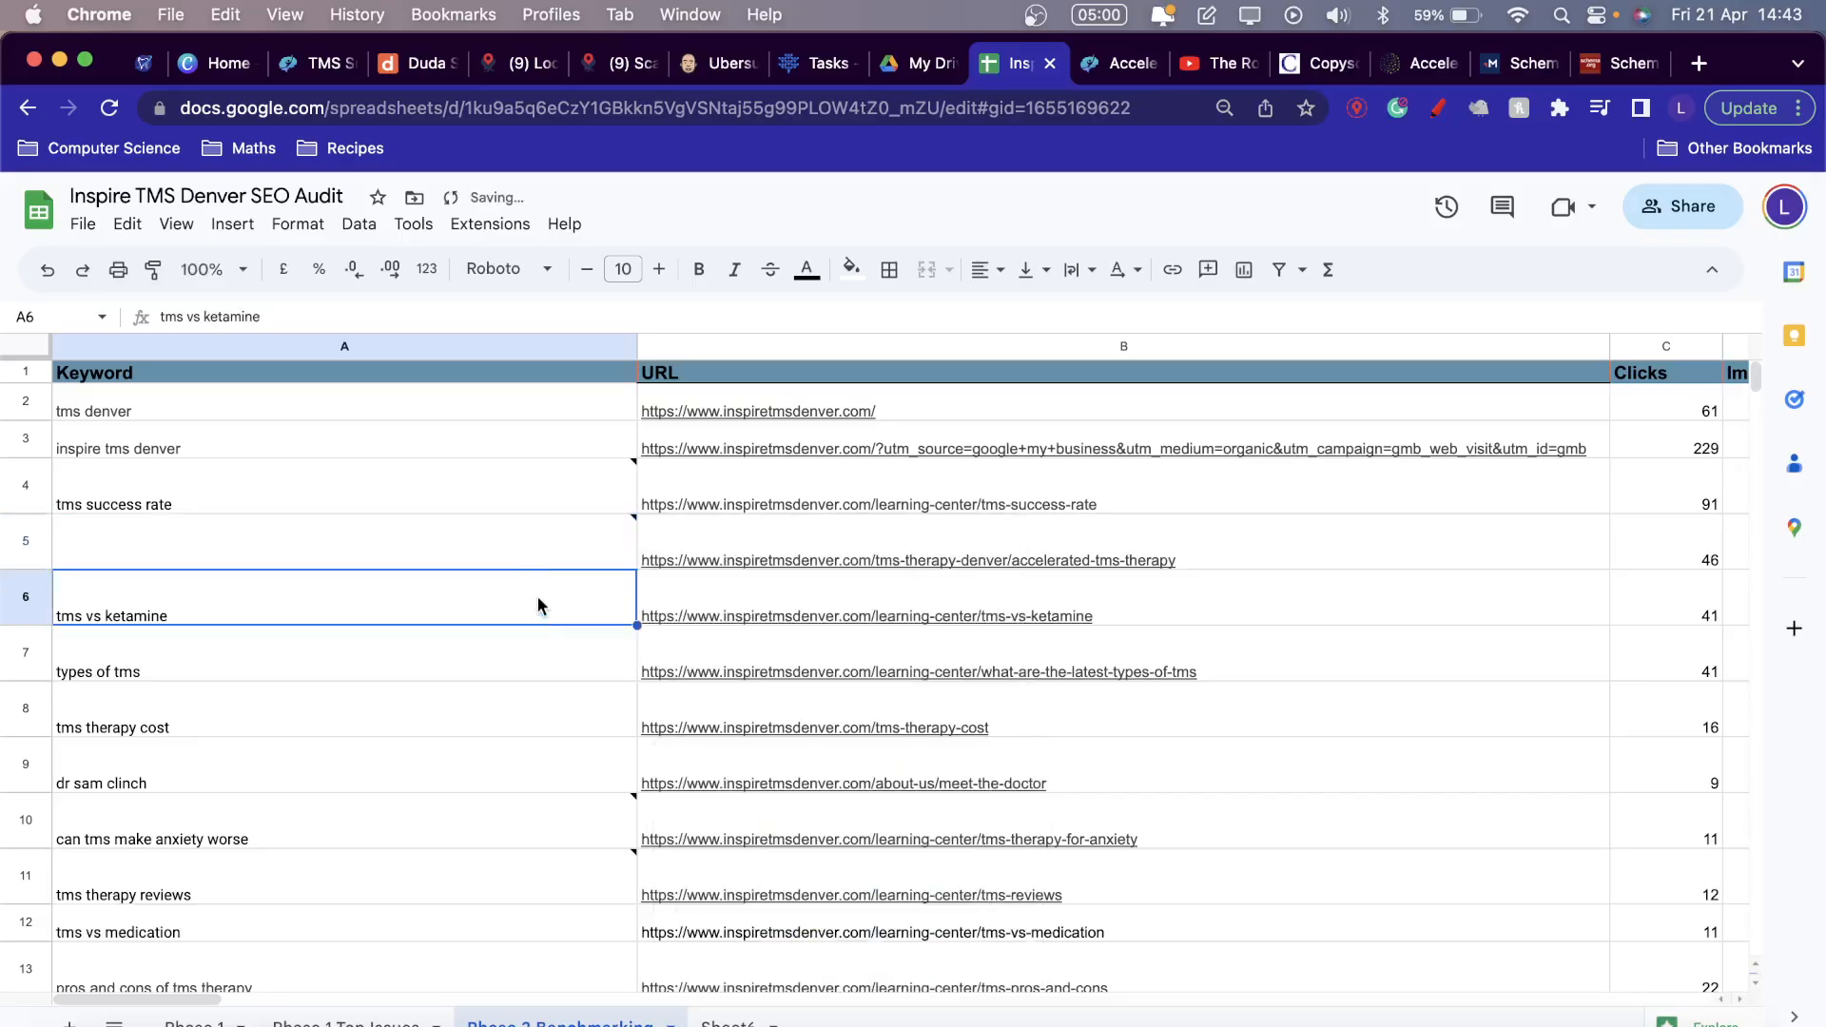
click(542, 554)
key(cmd+z)
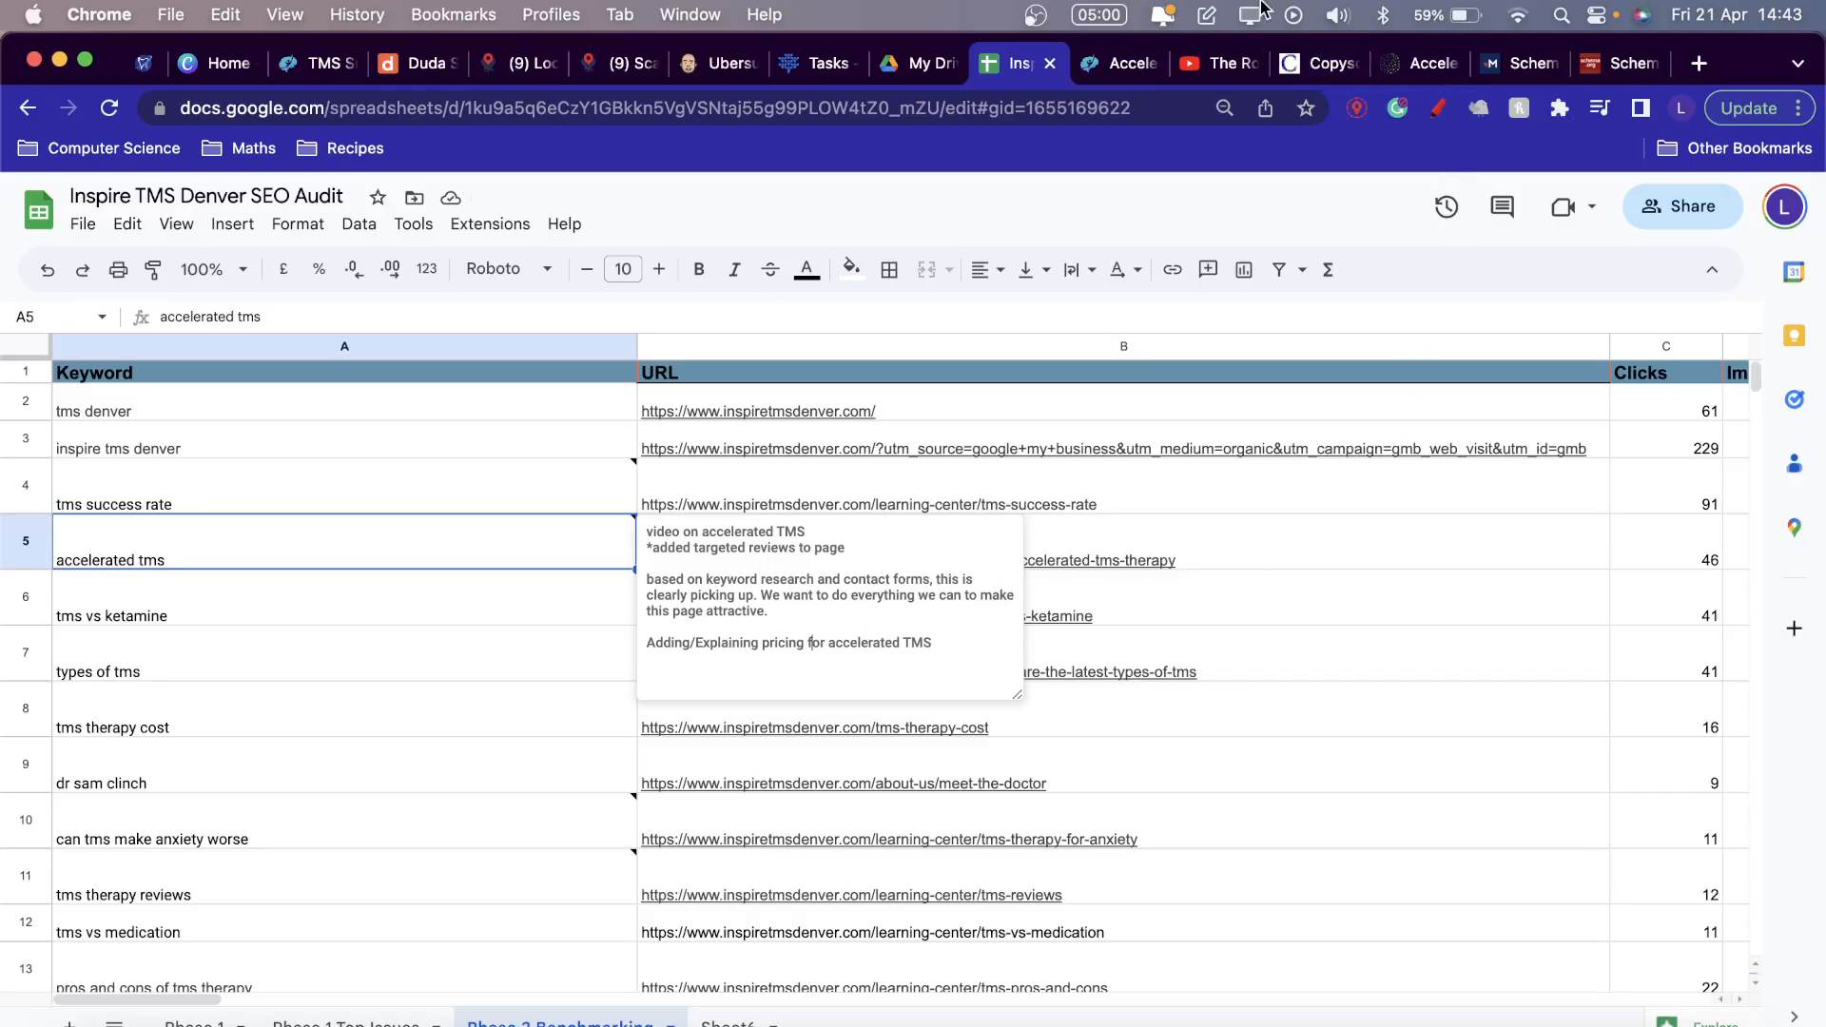
Review Kaizen Brain Center's Accelerated TMS Program page from the video through the study statistics, published papers, FAQs and appointment section.
click(1396, 64)
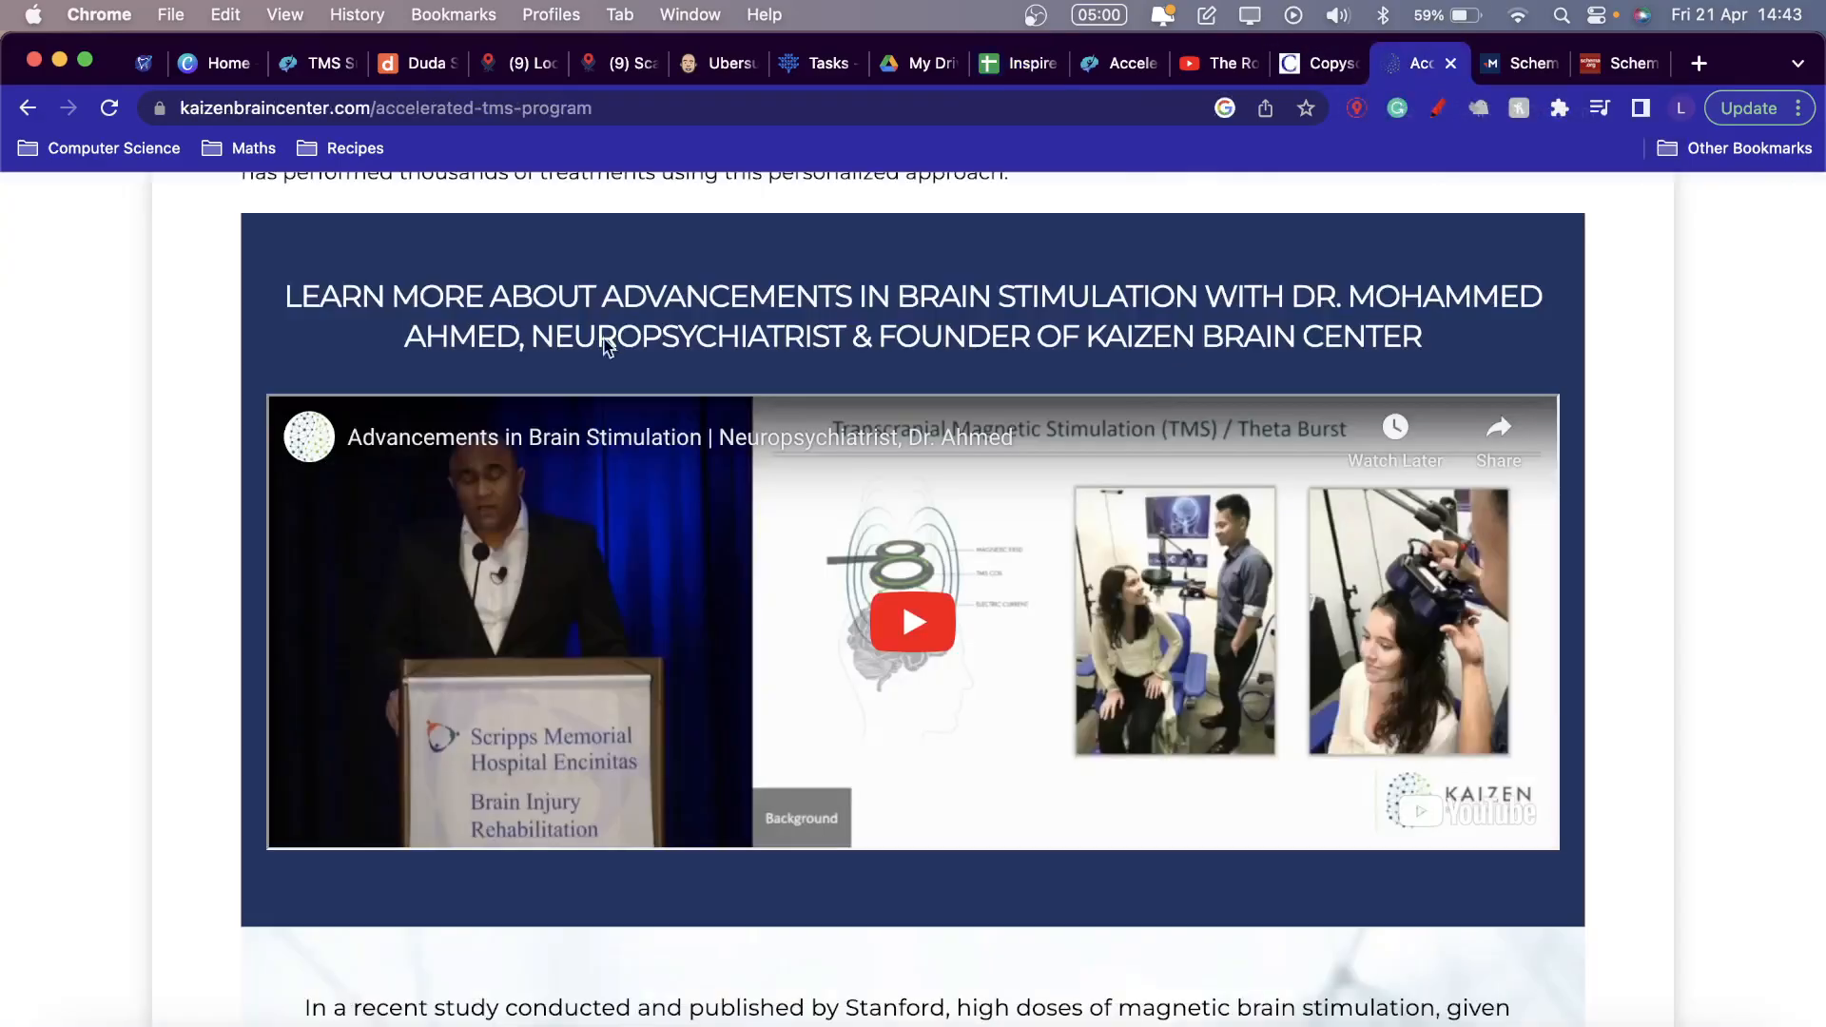
scroll(774, 758, down, 7)
scroll(701, 856, down, 5)
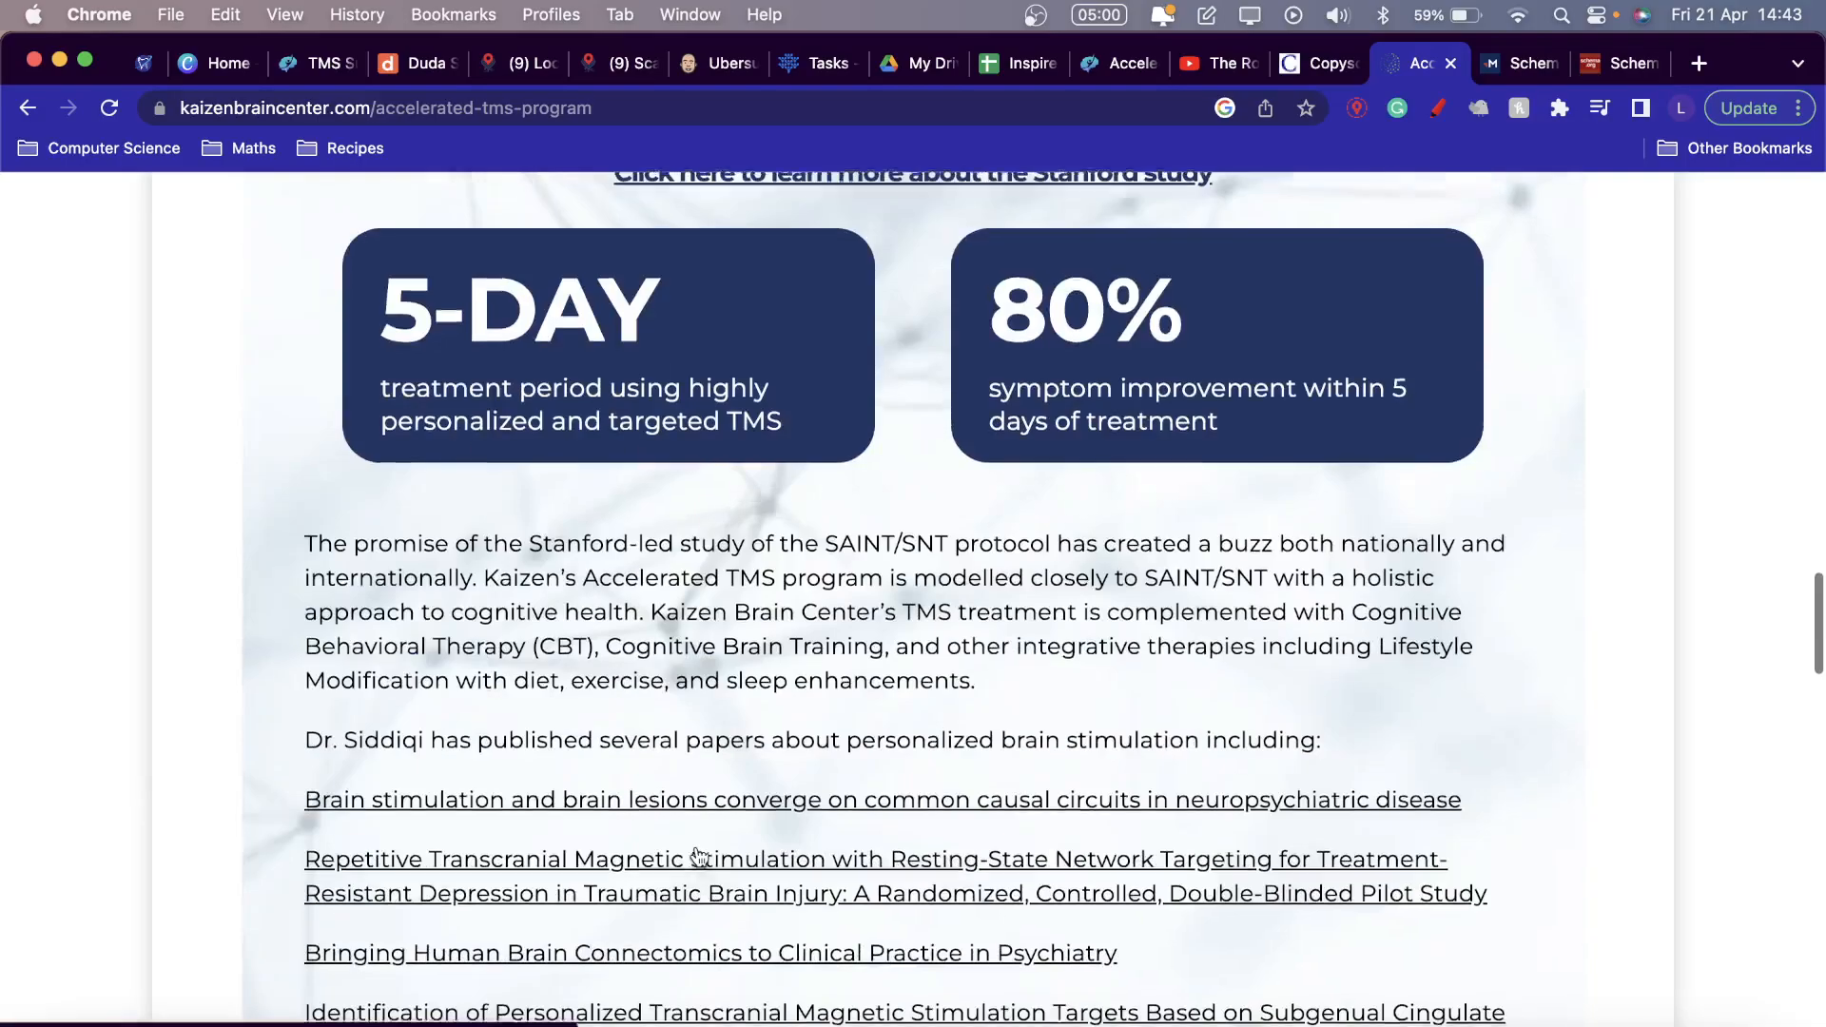
scroll(725, 714, down, 15)
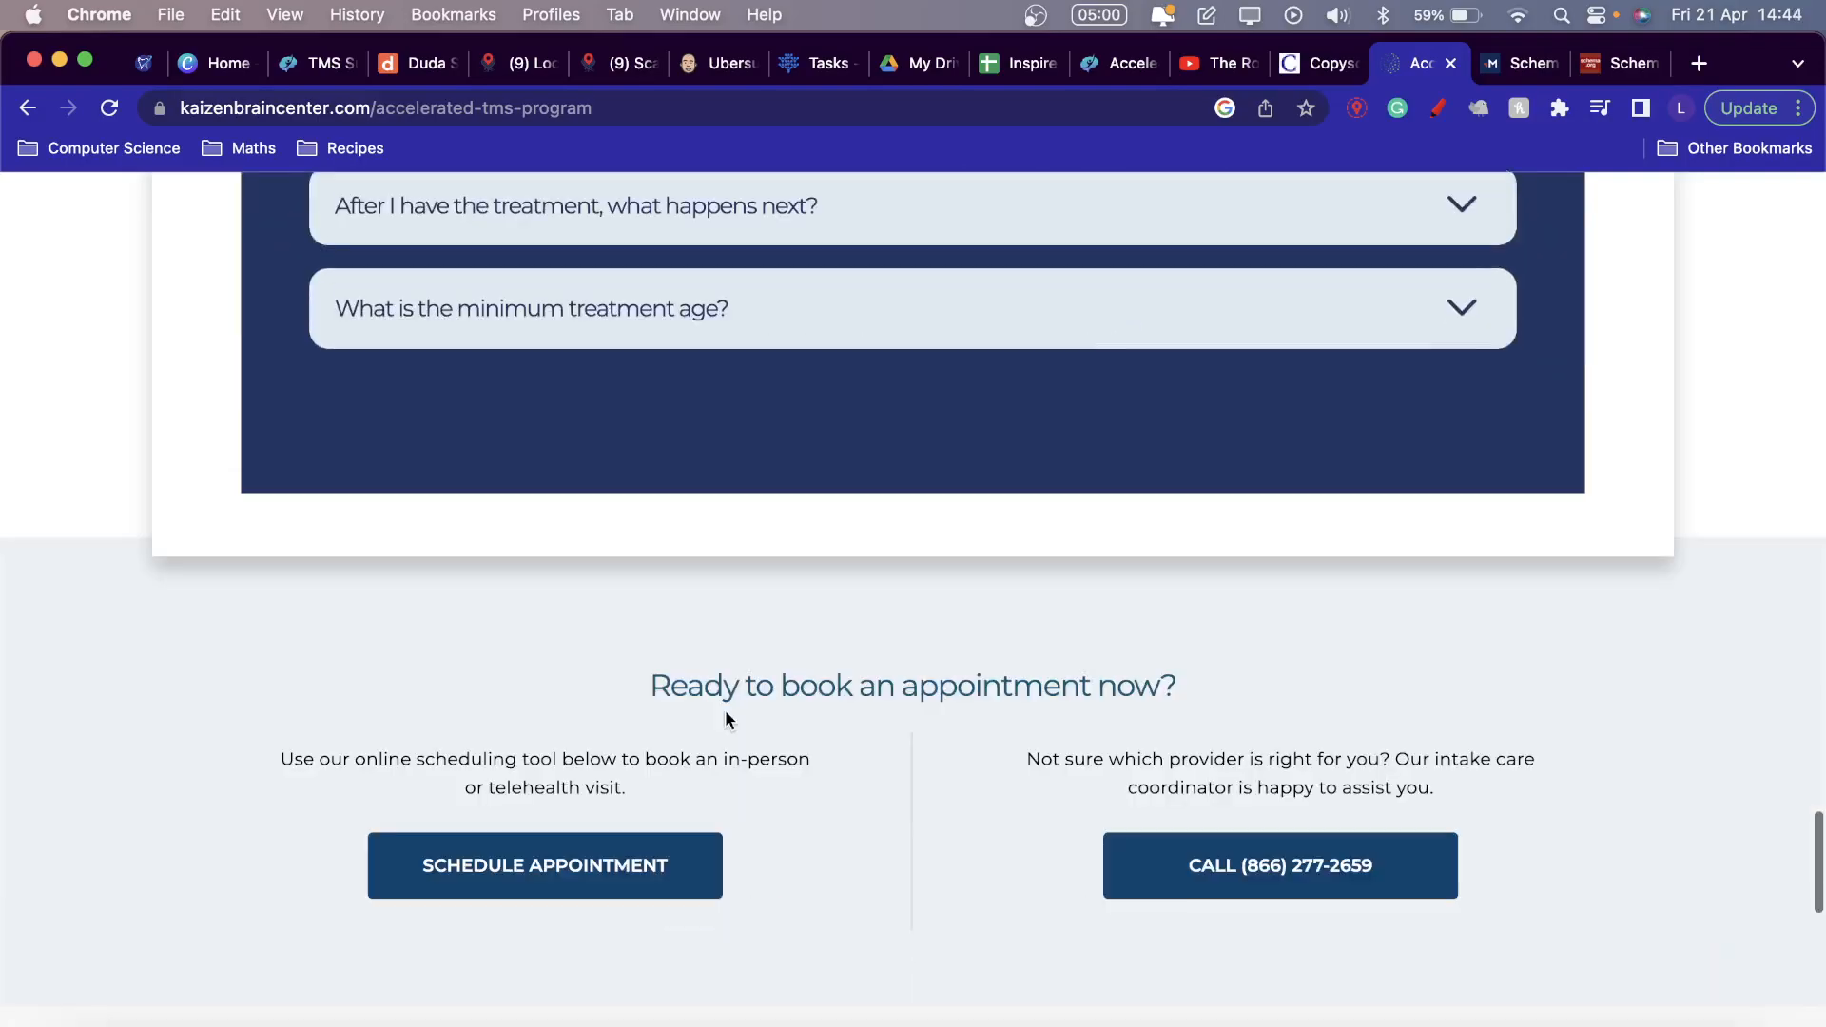
scroll(725, 714, up, 5)
click(764, 534)
scroll(775, 571, down, 5)
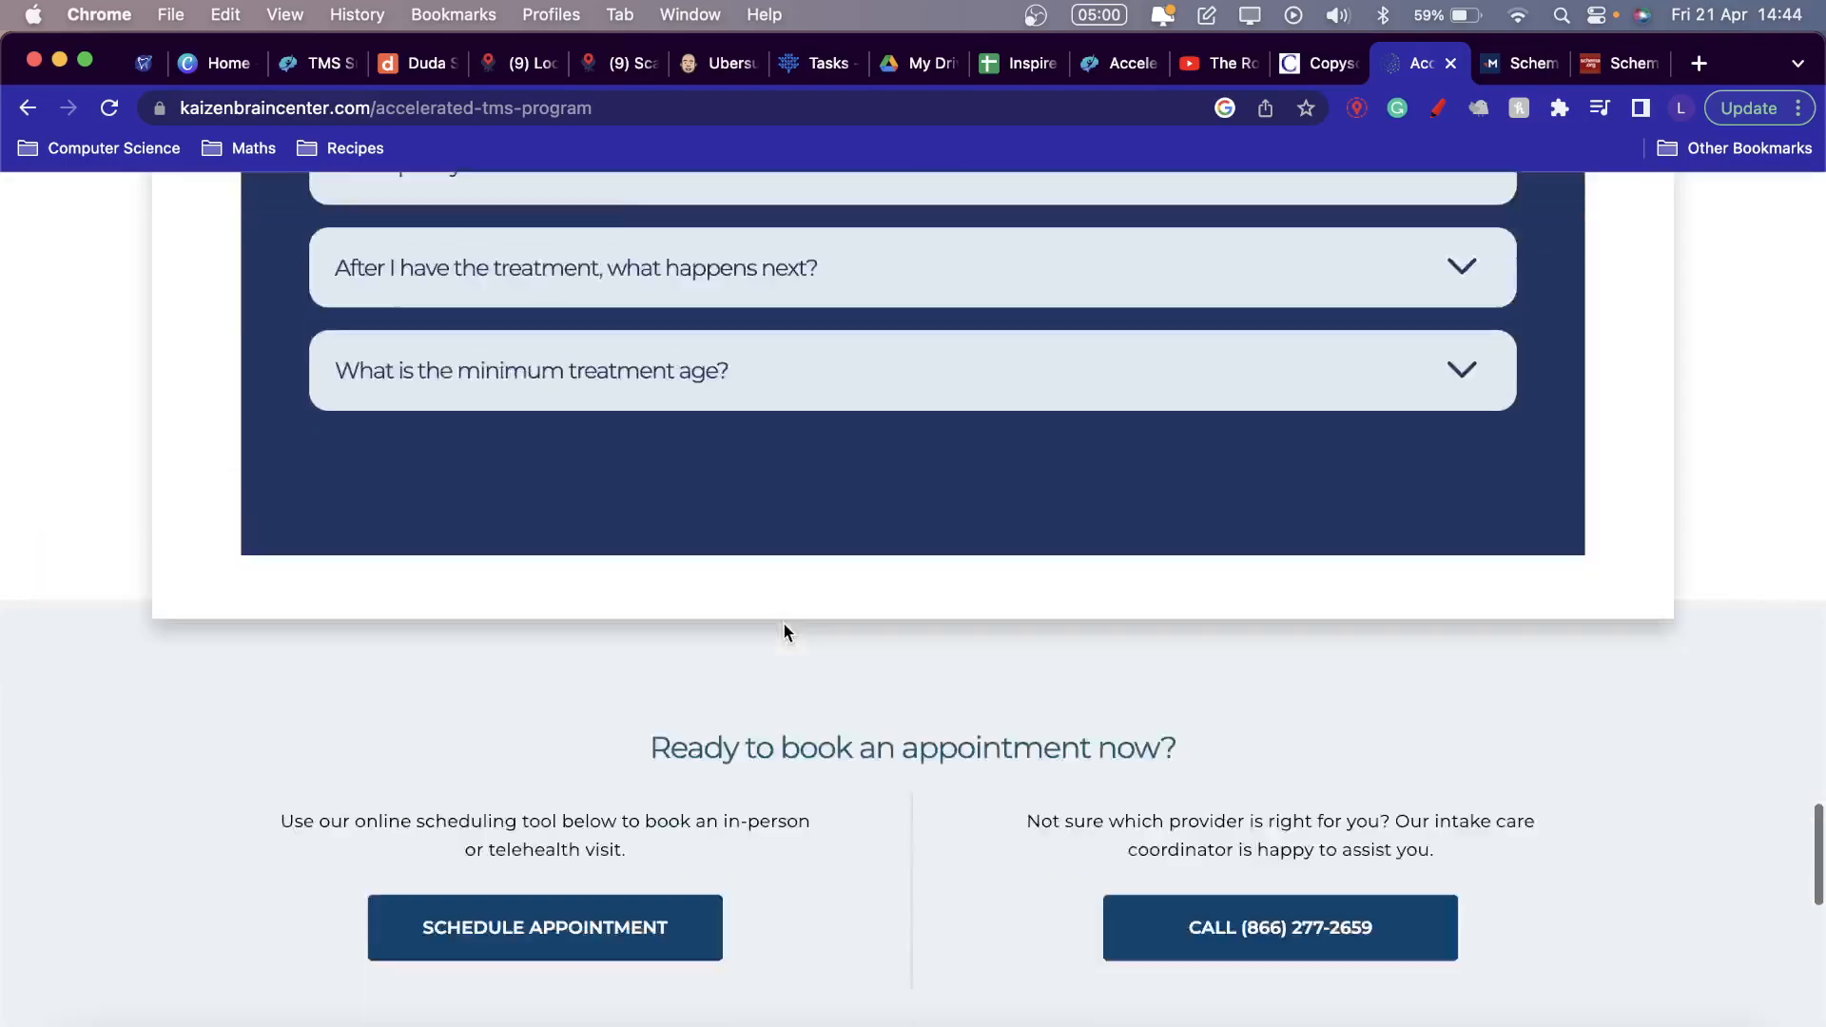
scroll(784, 624, down, 3)
scroll(784, 624, up, 12)
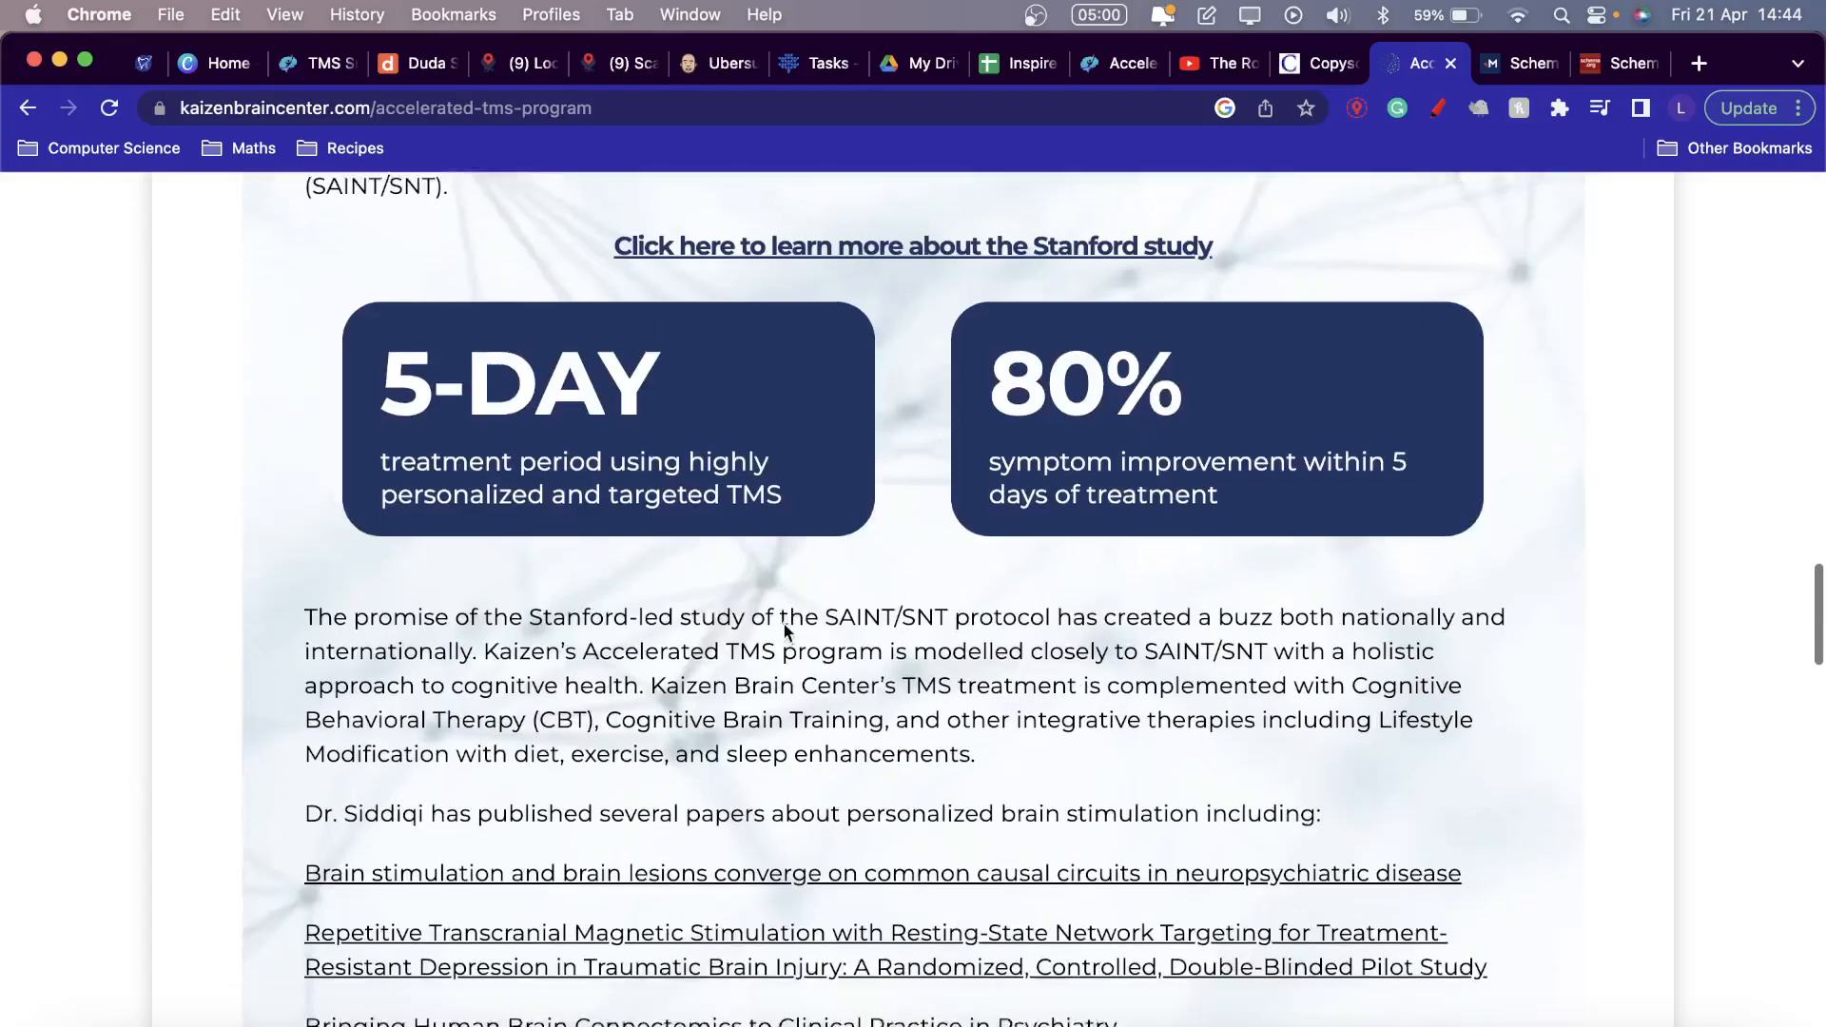
scroll(786, 629, up, 10)
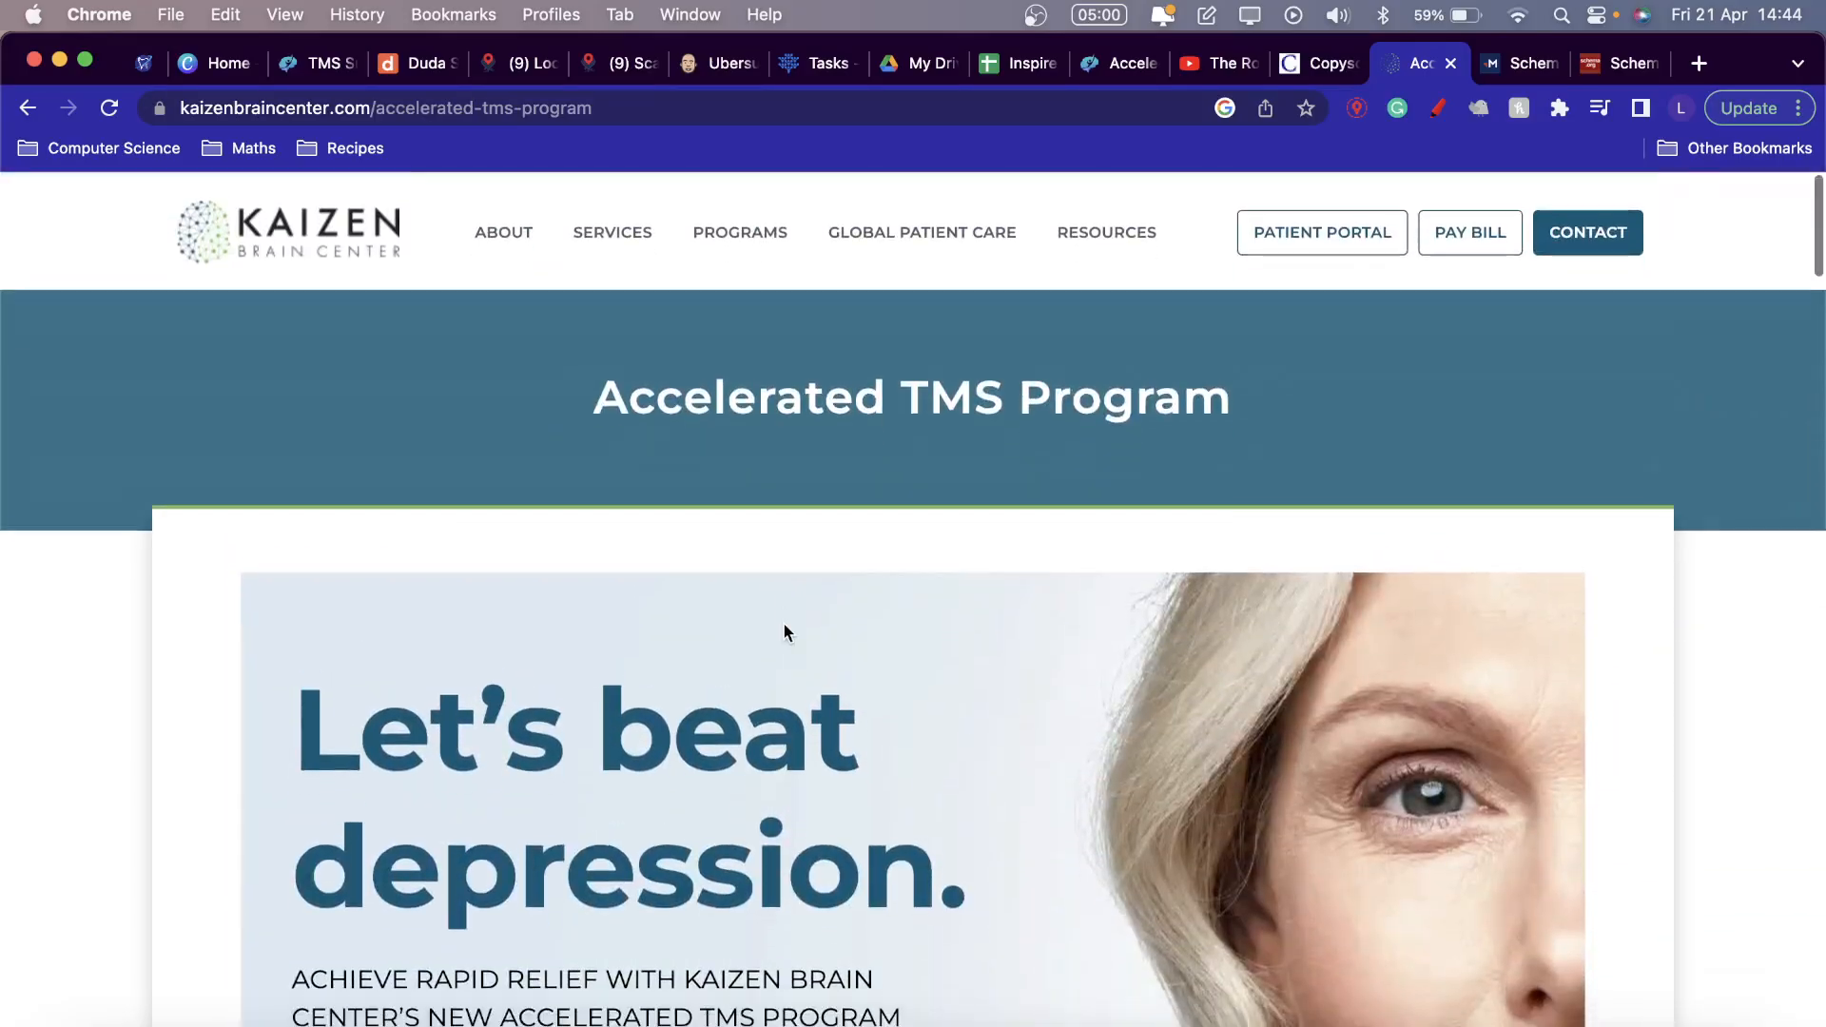
Examine the competitor page's "Let's beat depression" banner and the rapid remission heading with its introduction.
scroll(1218, 186, down, 5)
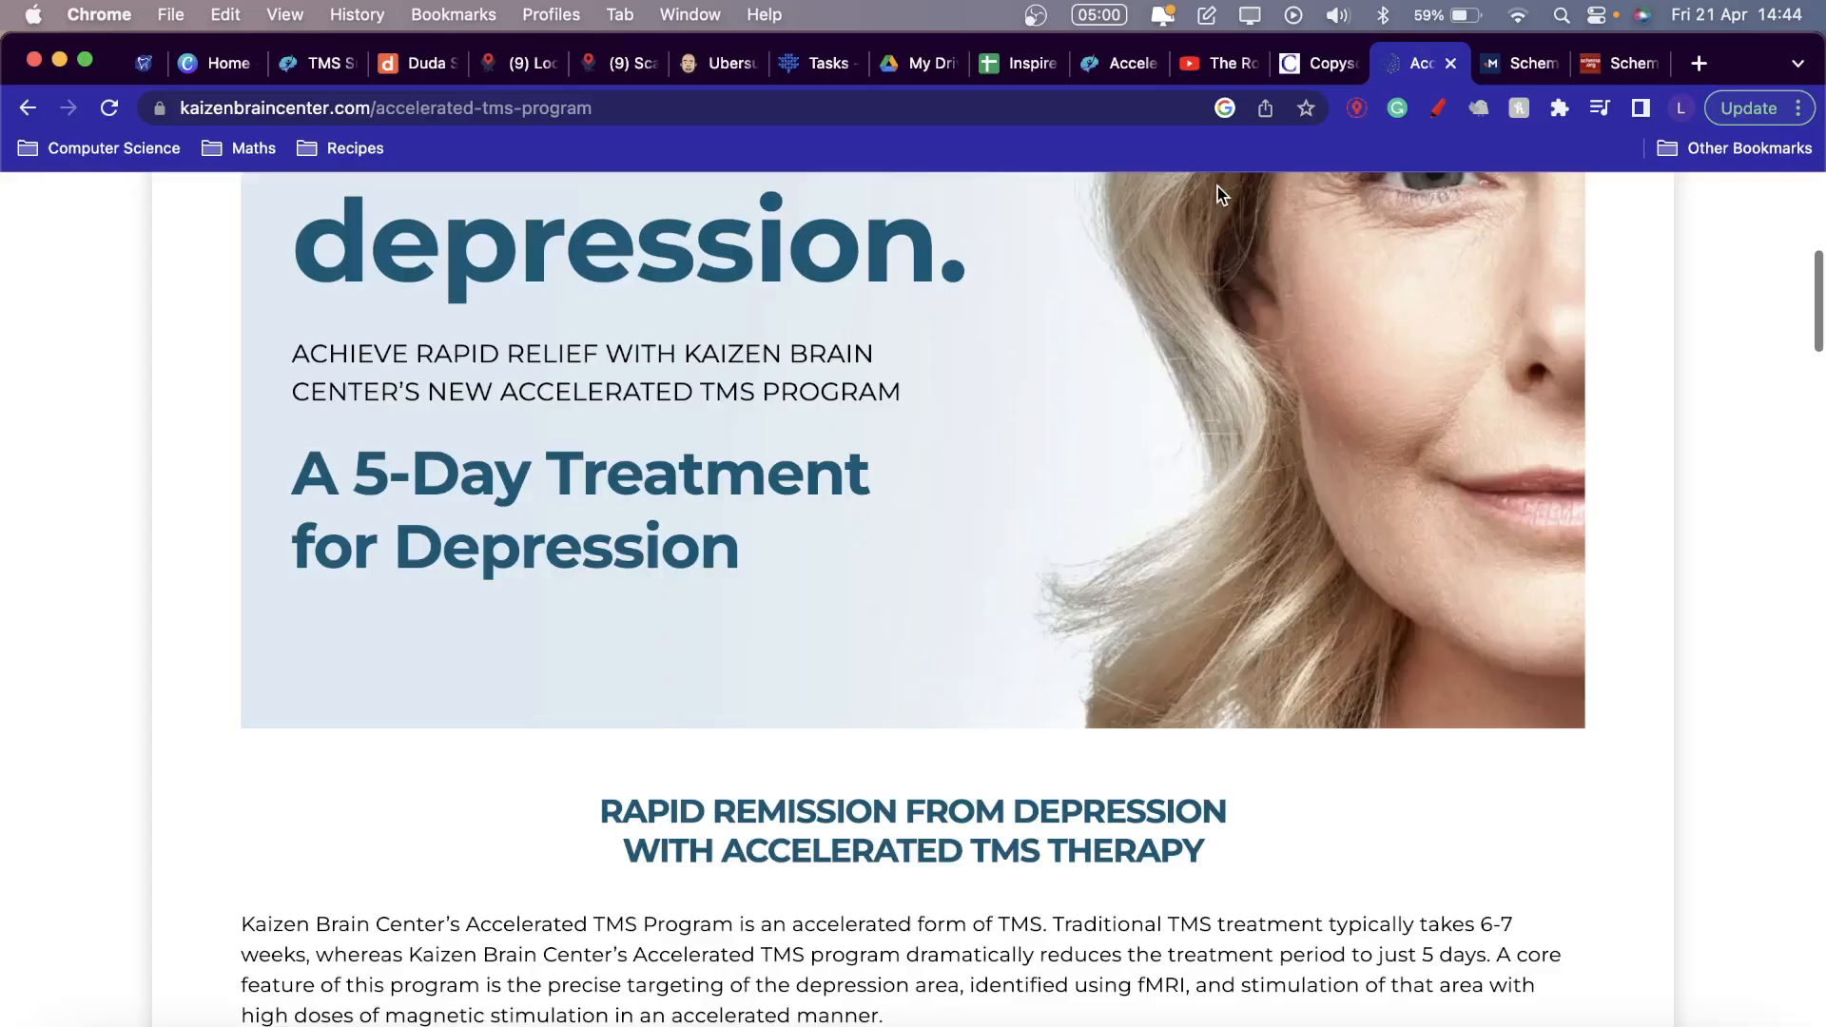
scroll(1103, 539, down, 2)
scroll(714, 611, up, 3)
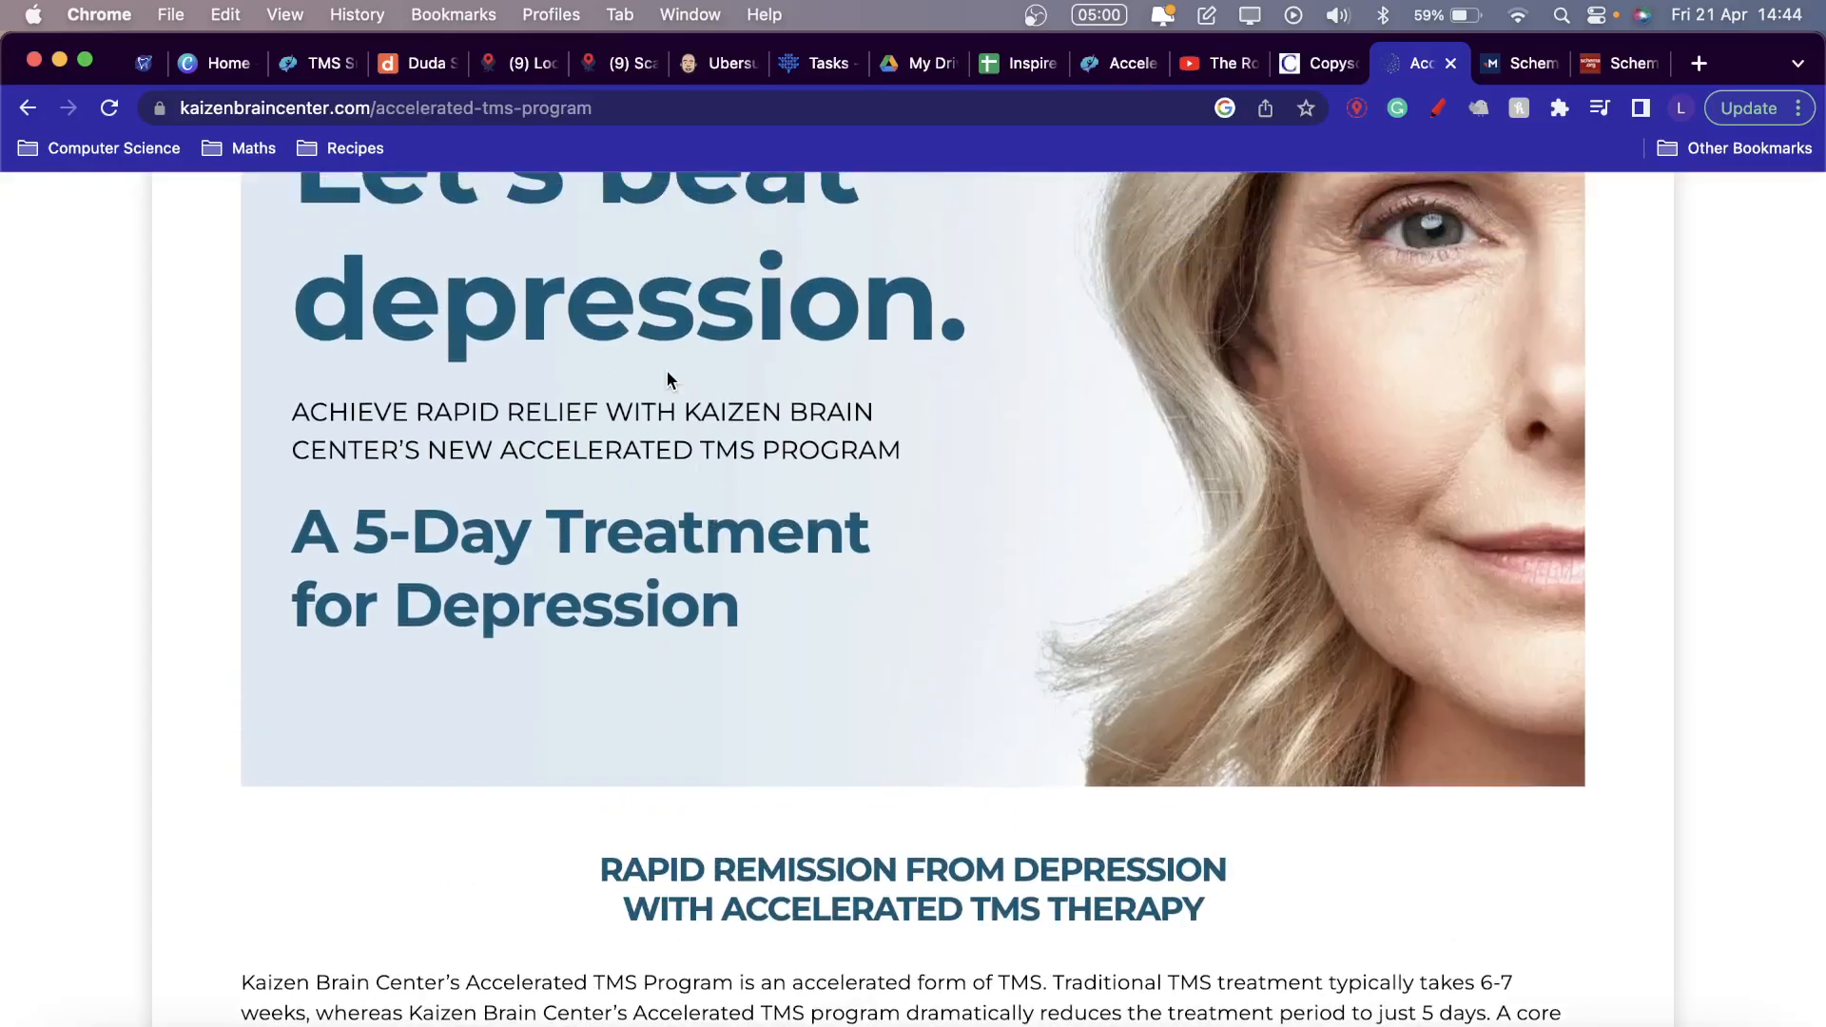
scroll(961, 612, up, 5)
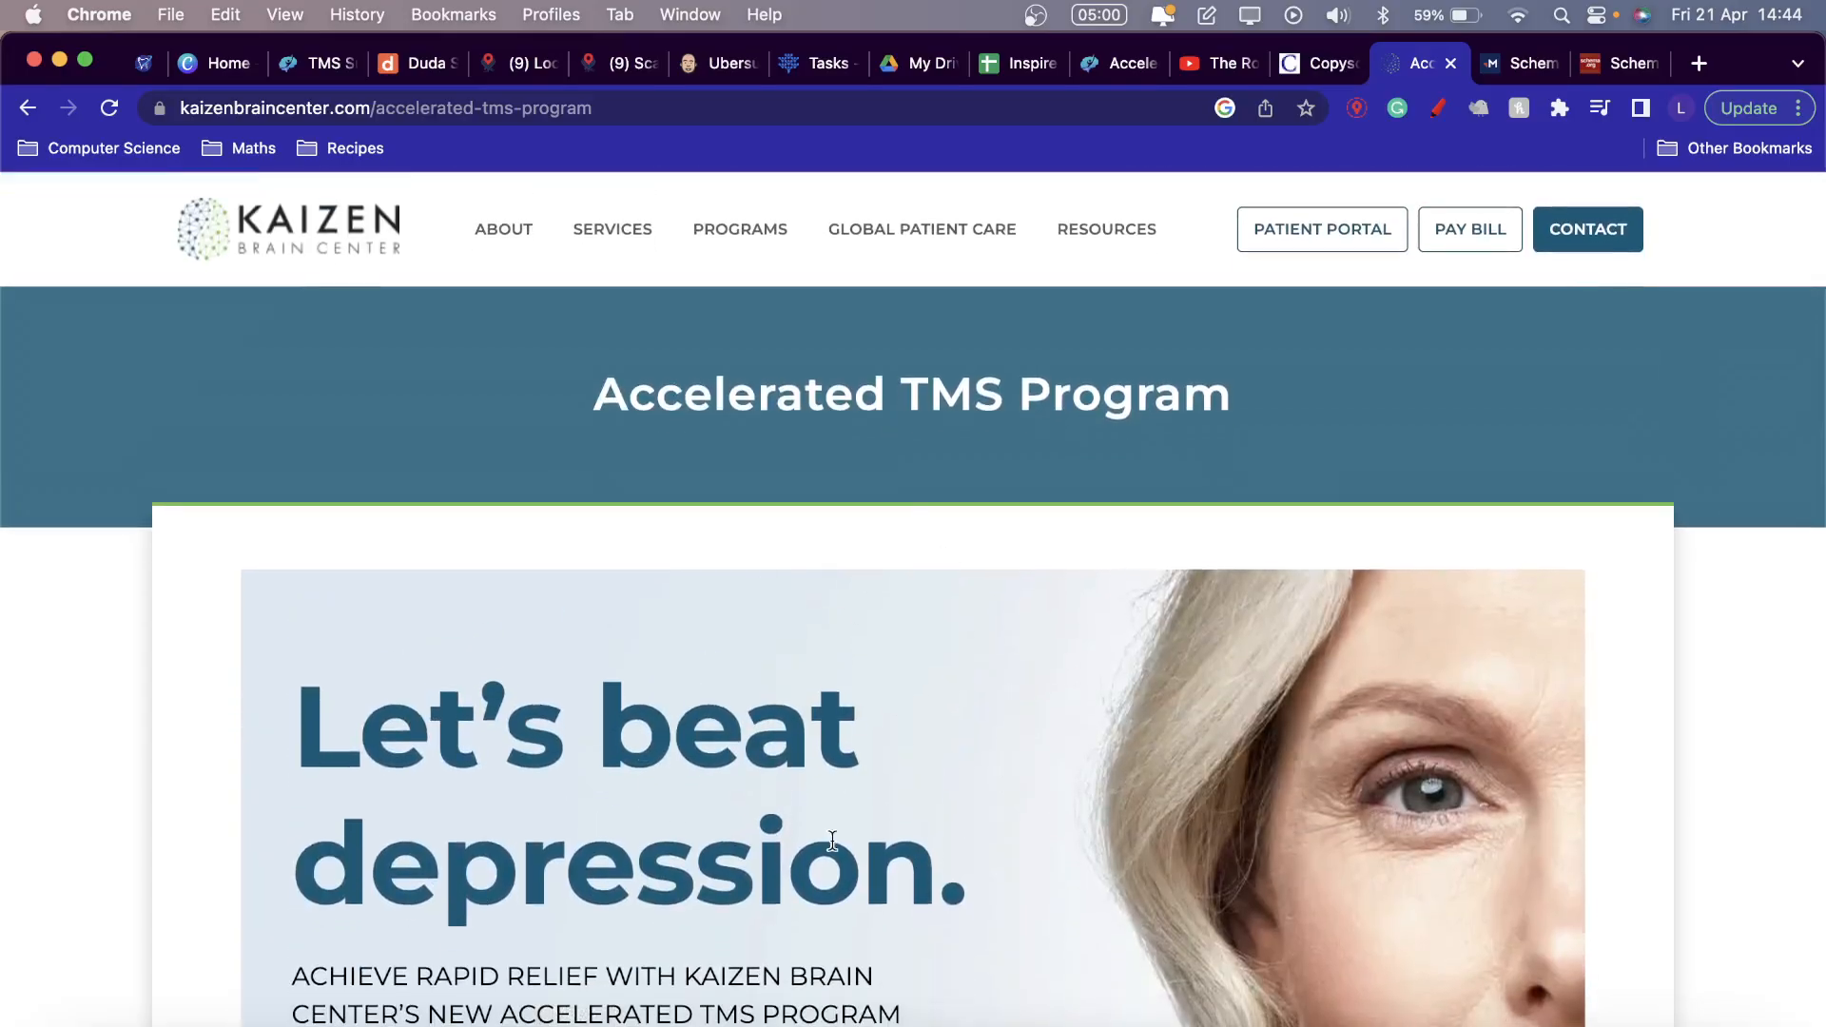
scroll(876, 734, down, 6)
scroll(881, 732, up, 3)
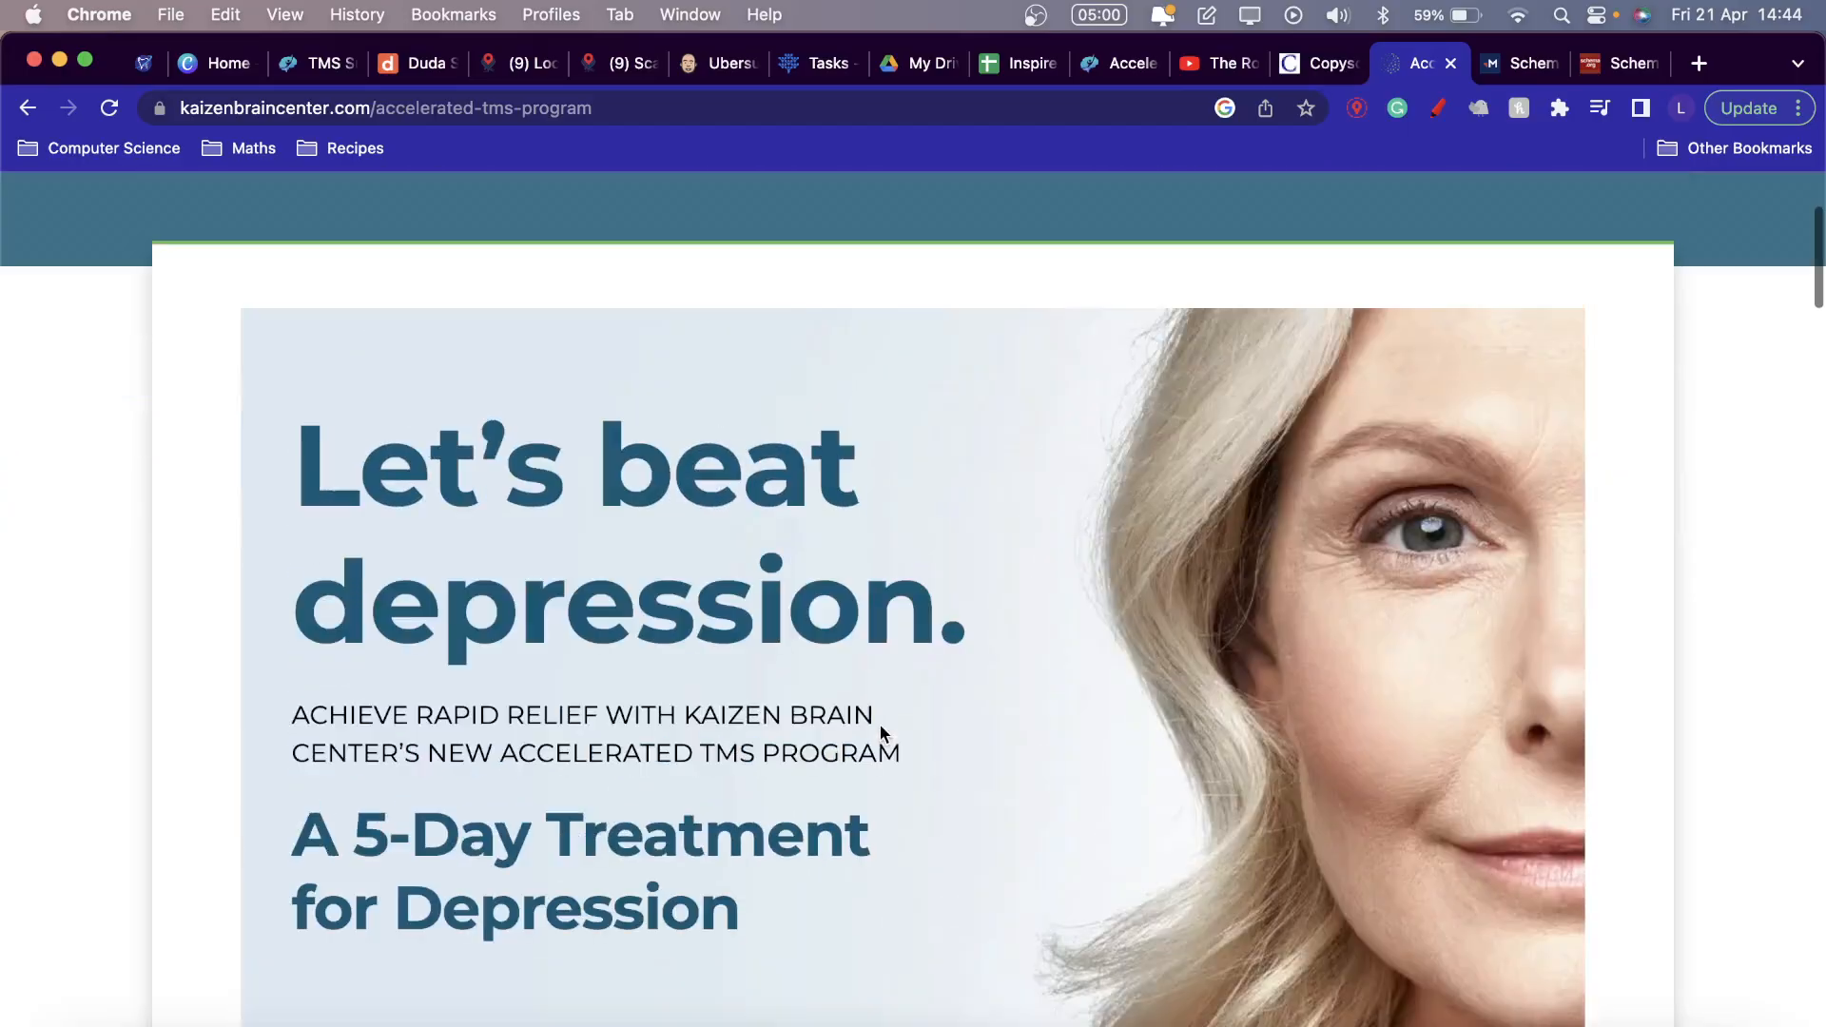
scroll(1560, 380, up, 3)
scroll(1103, 585, down, 4)
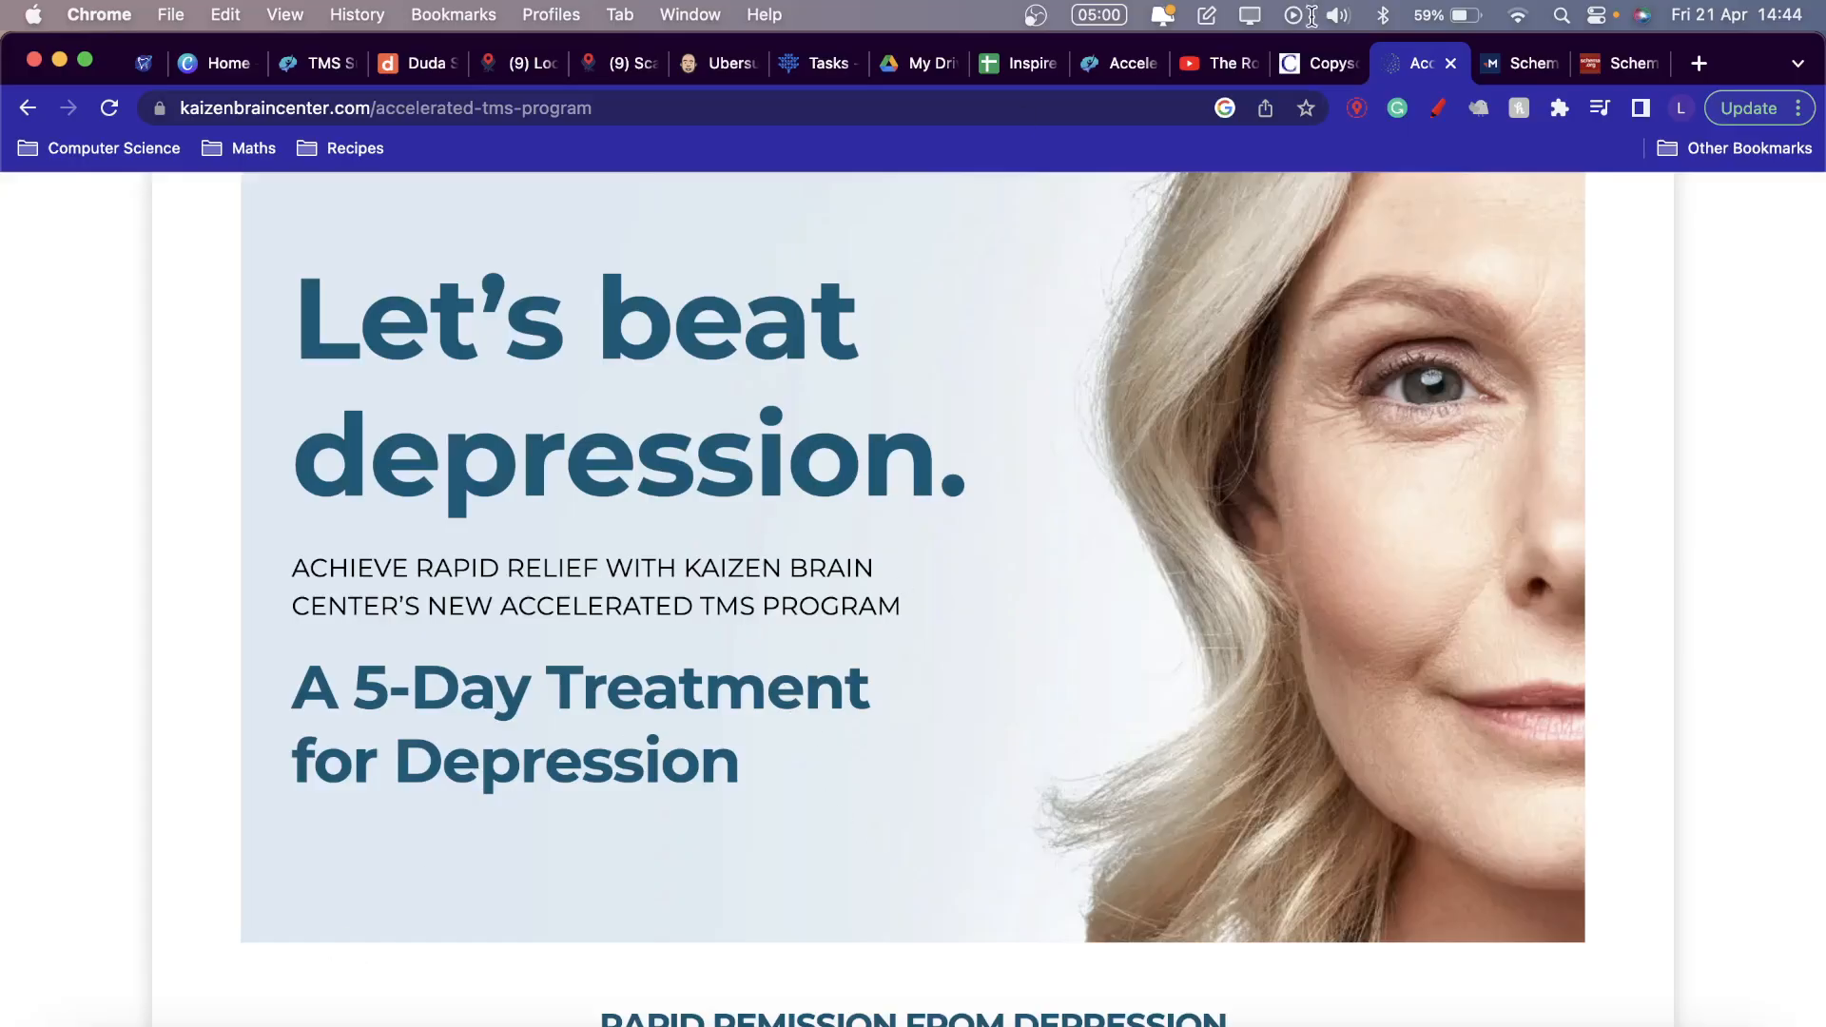
Reread the A5 note in the audit sheet and check the Inspire TMS Denver accelerated TMS page's headline, introduction and treatment comparison table against it.
click(1014, 64)
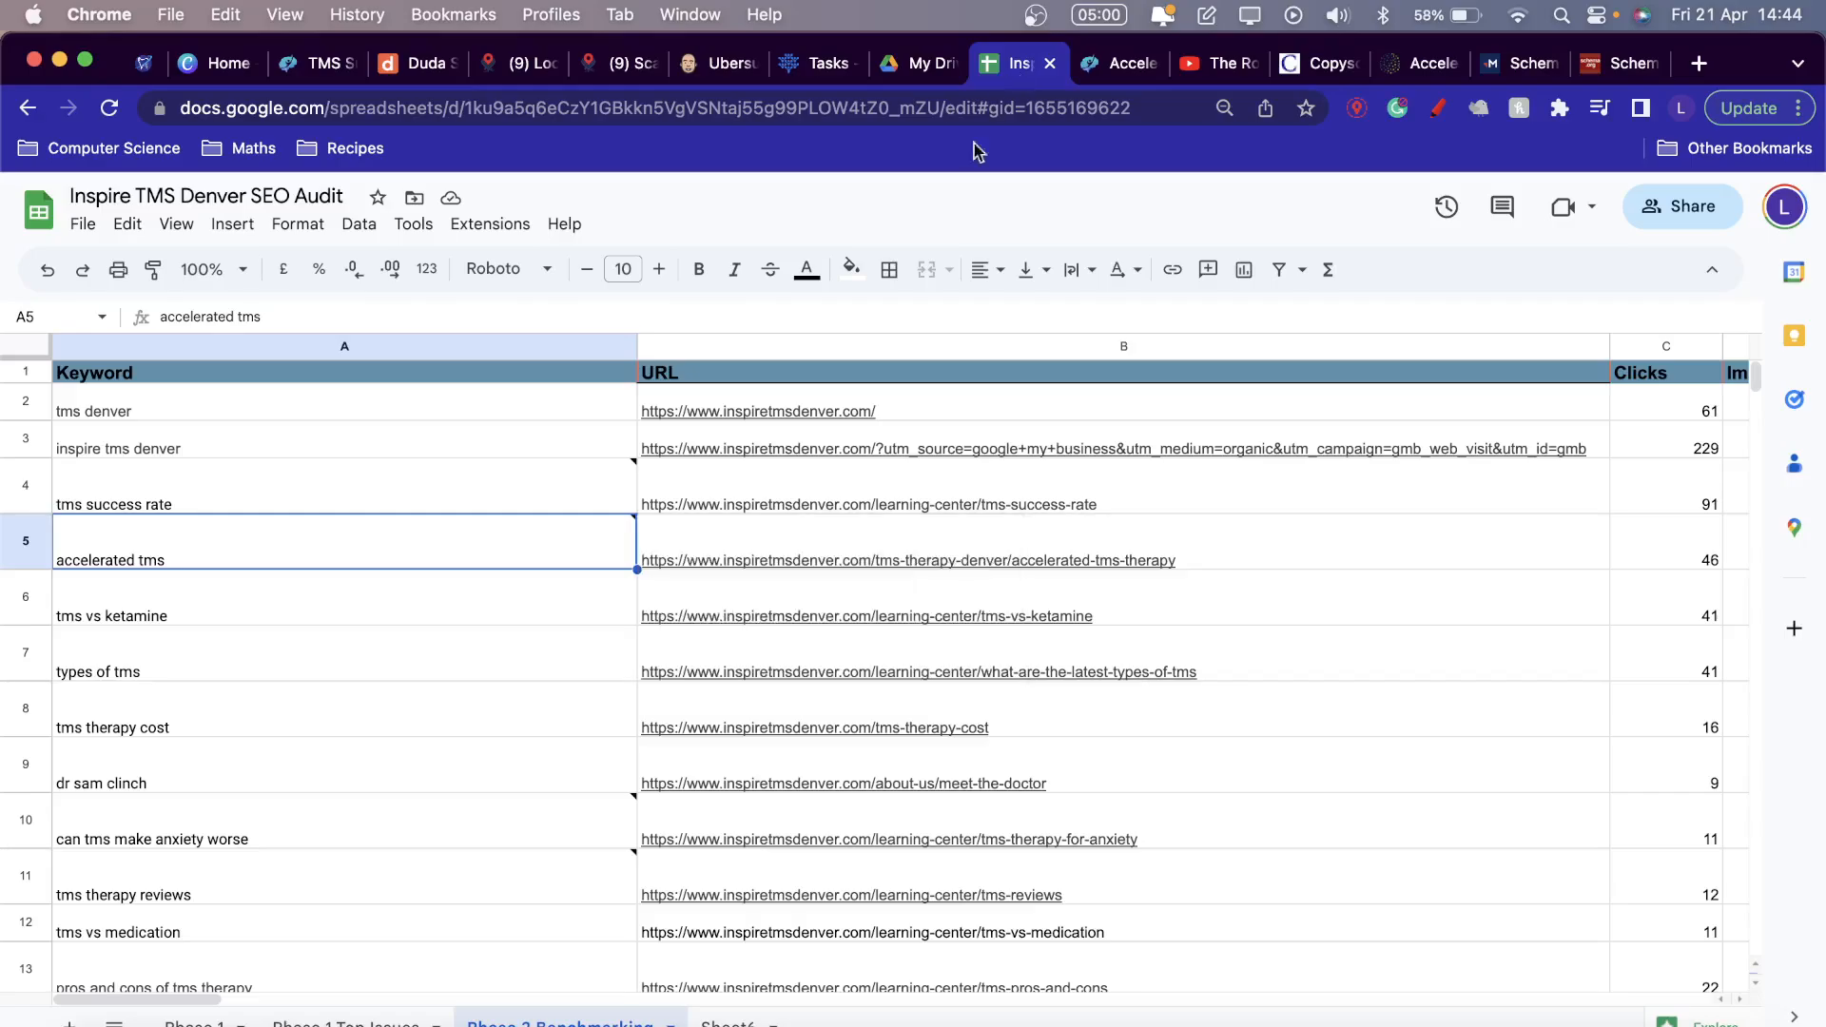
mouse_move(501, 555)
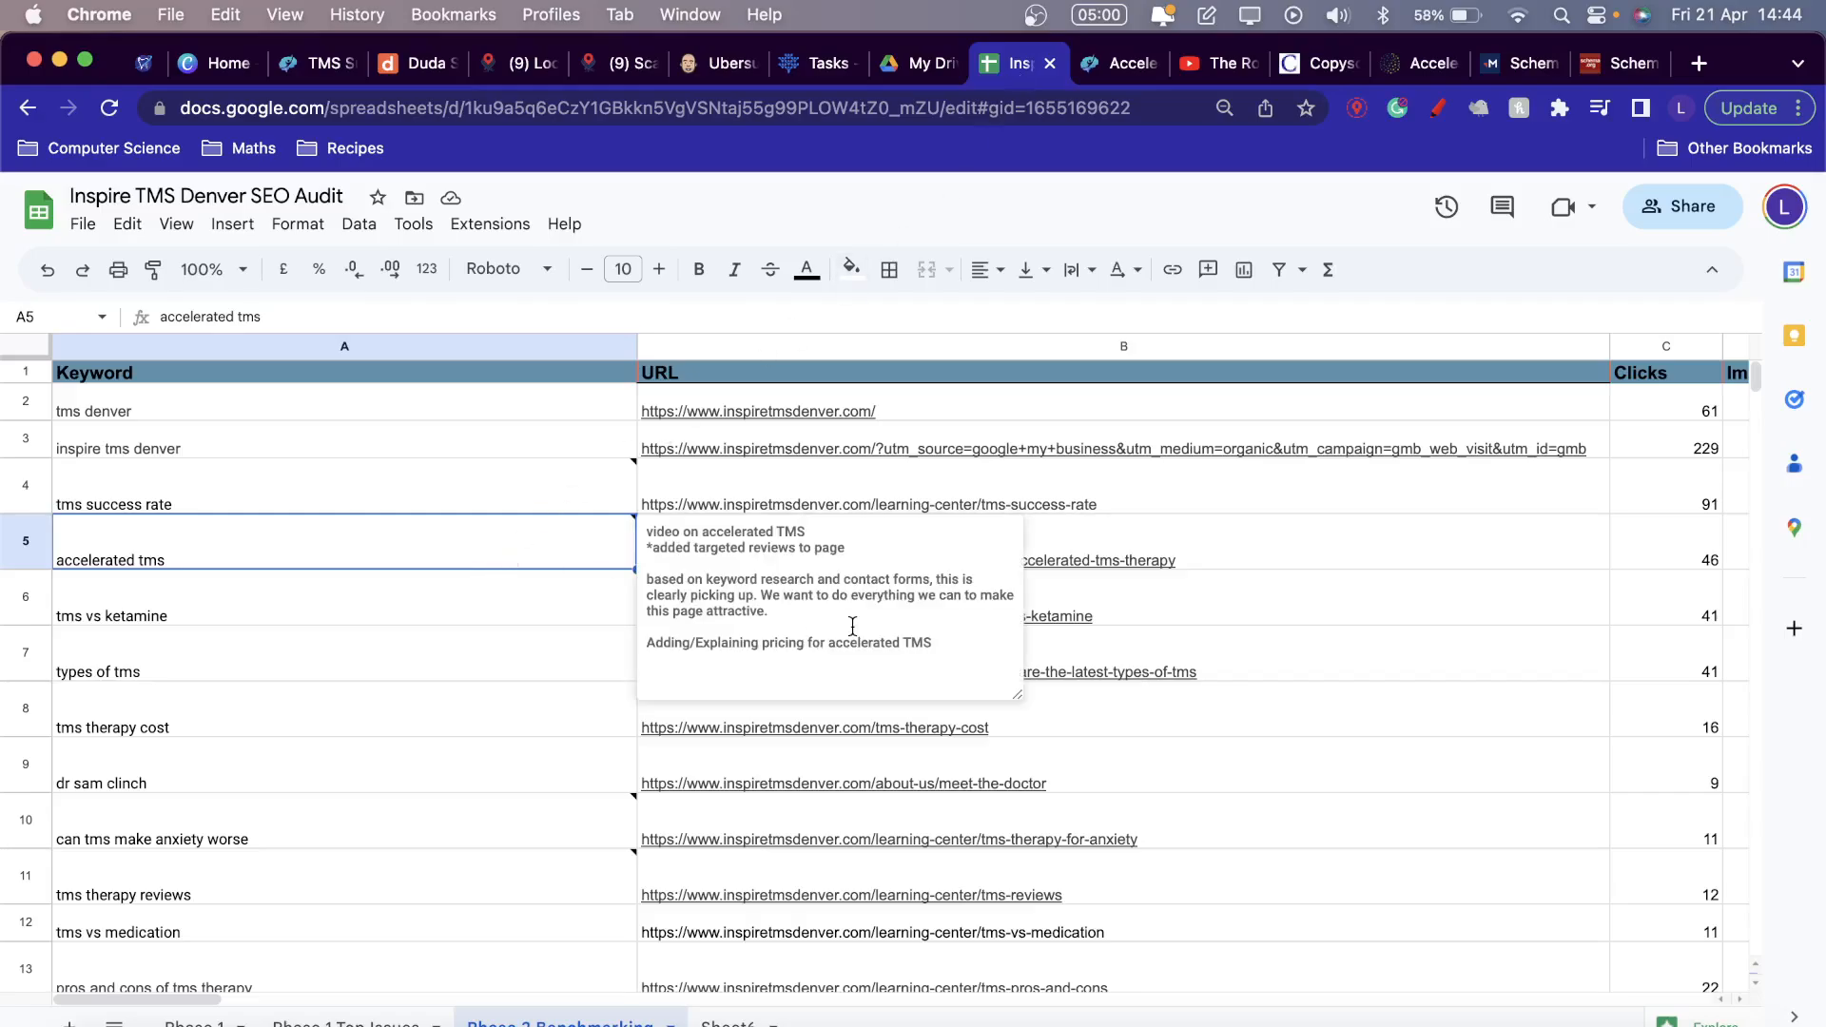
click(1118, 74)
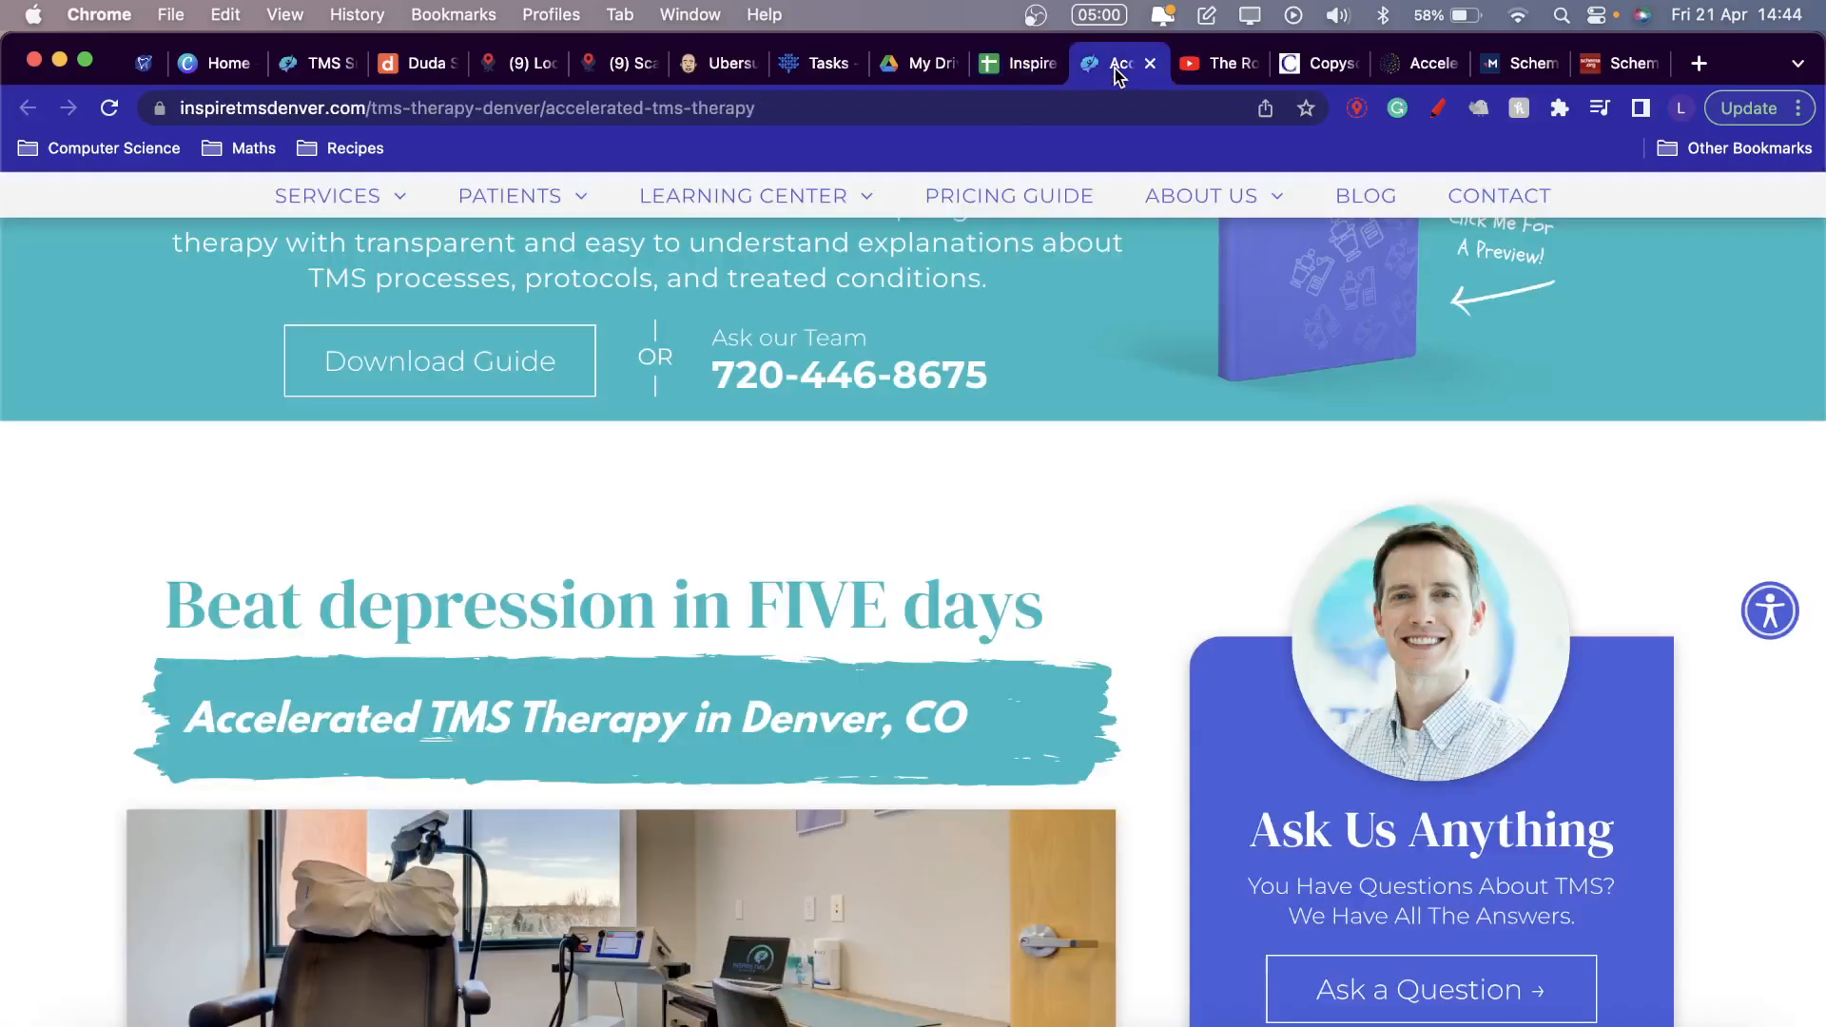
scroll(934, 745, down, 10)
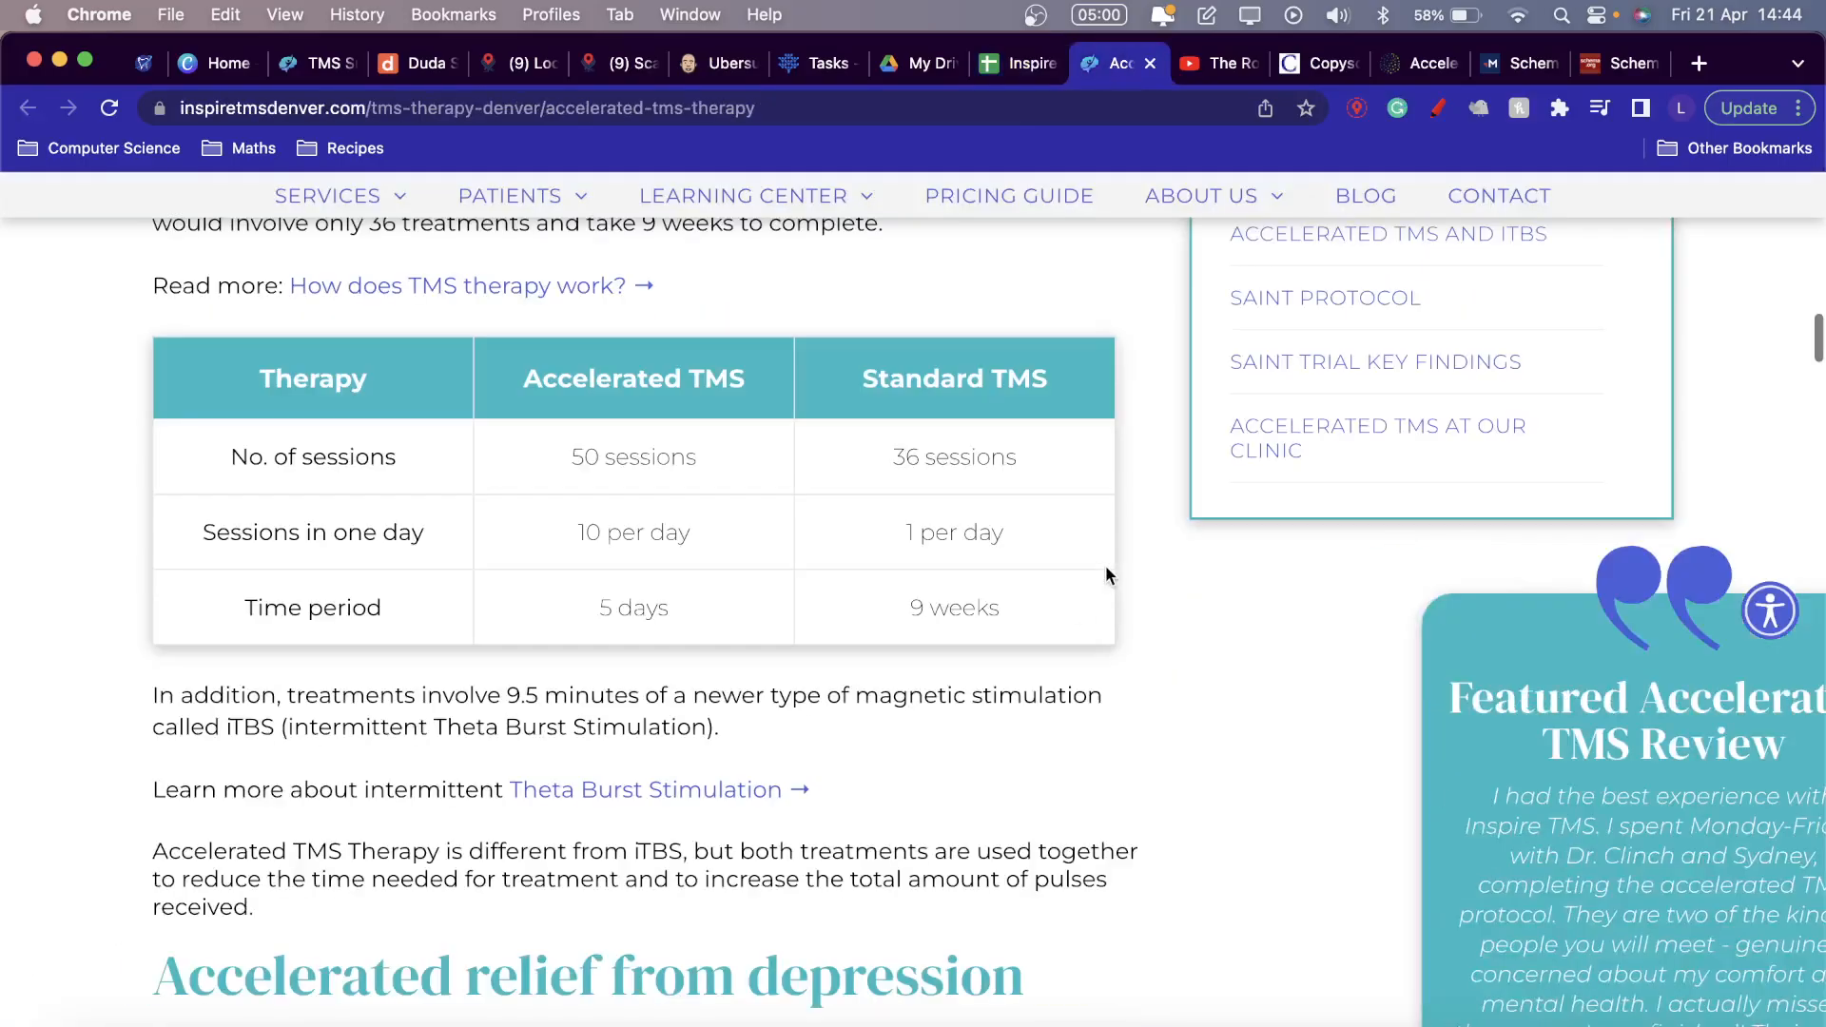
scroll(1105, 565, up, 2)
scroll(1105, 565, up, 10)
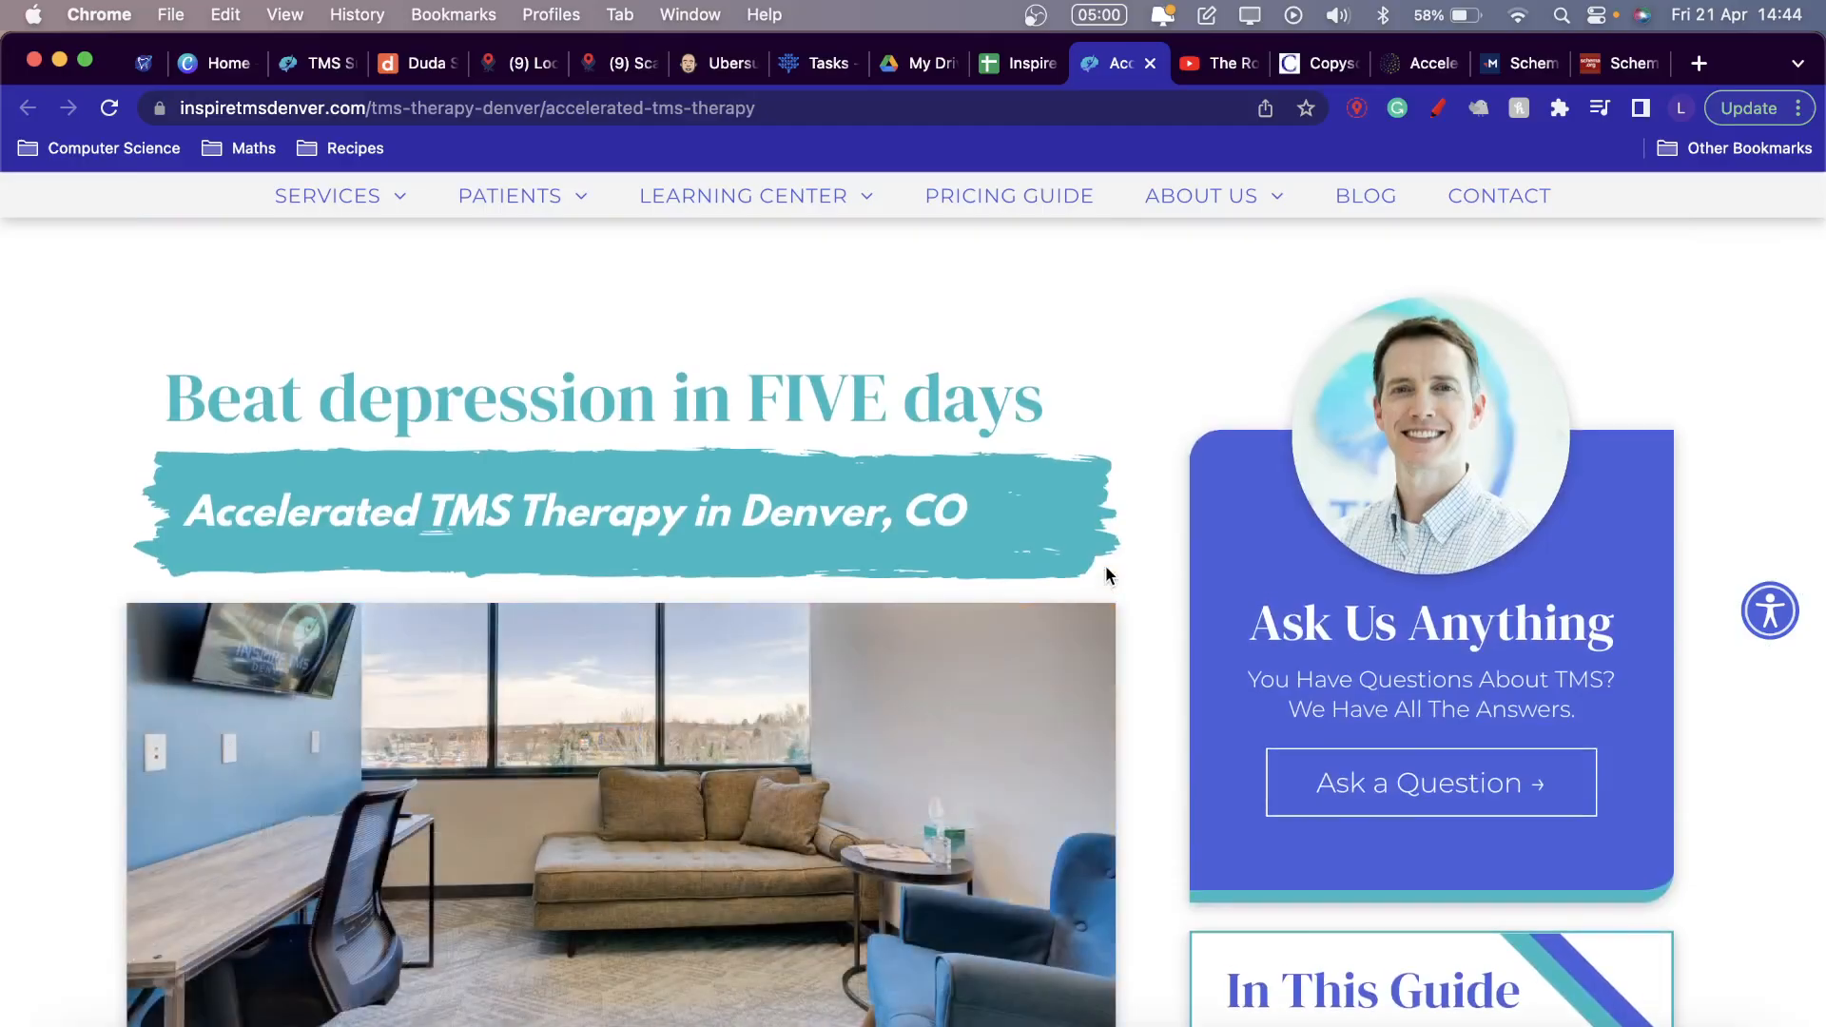
scroll(1106, 571, up, 3)
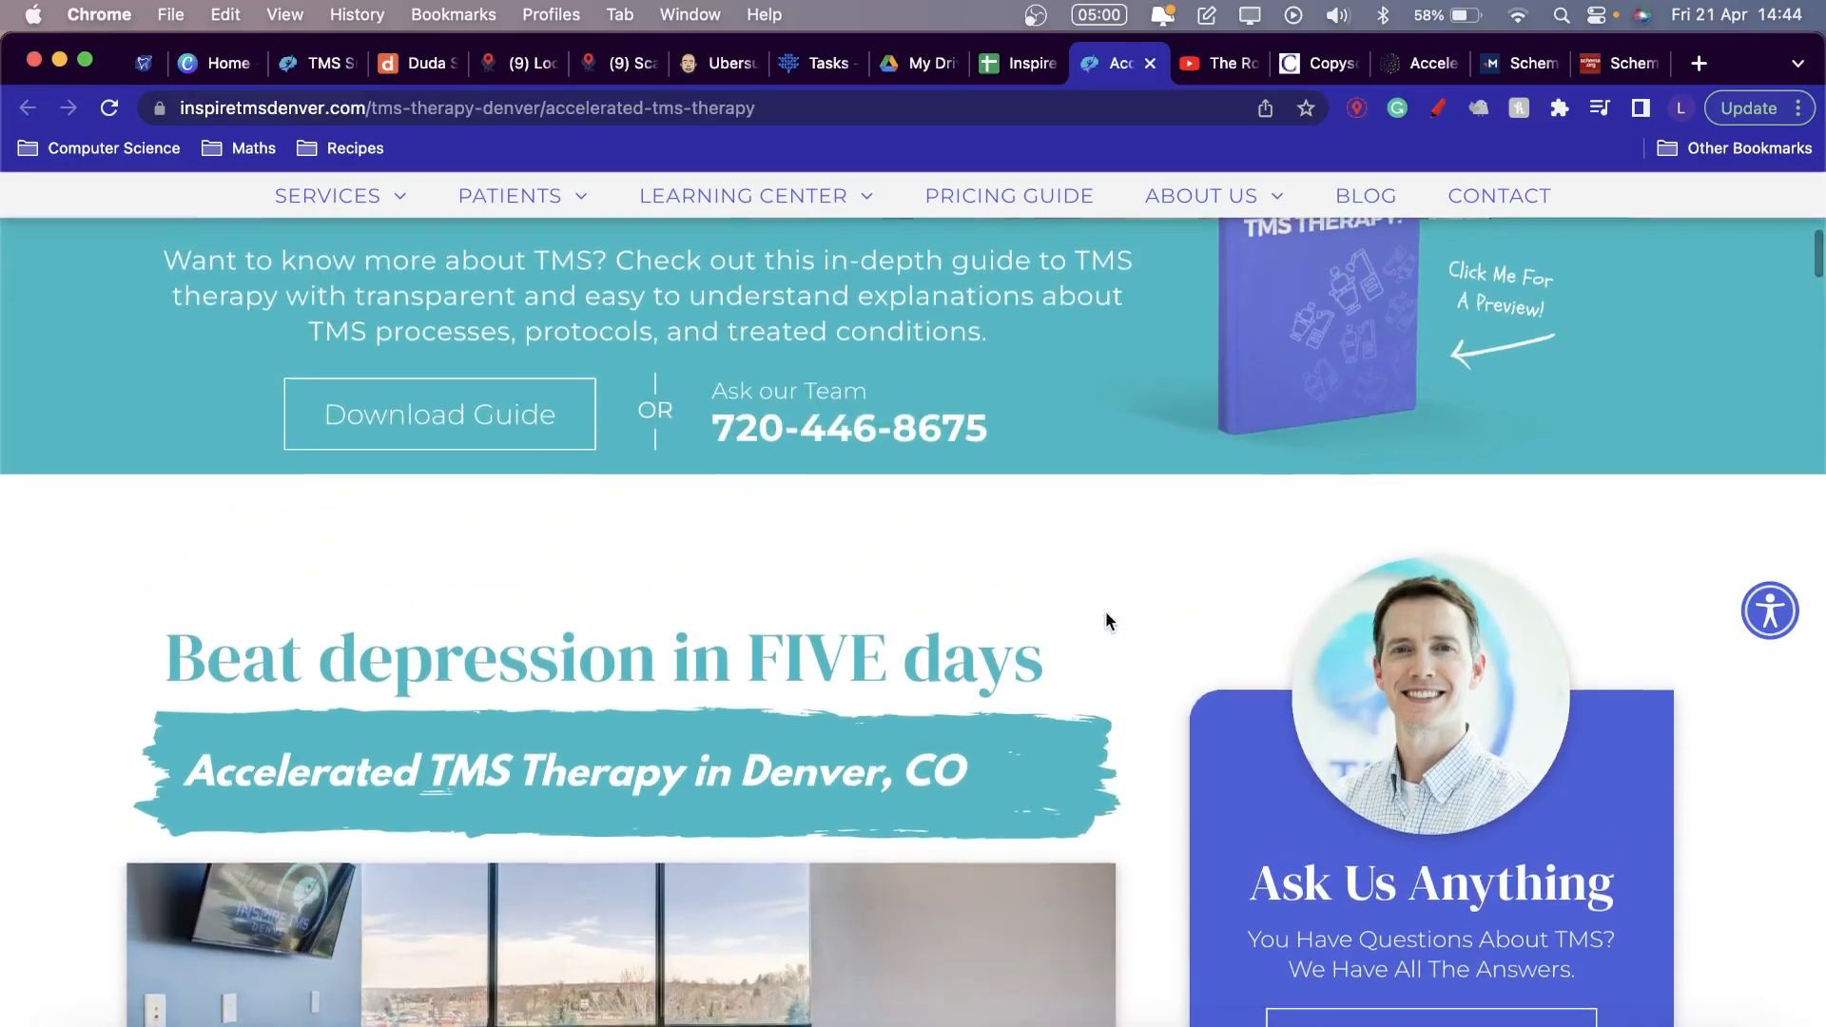
scroll(1105, 615, down, 5)
scroll(1105, 614, down, 10)
scroll(1094, 476, up, 9)
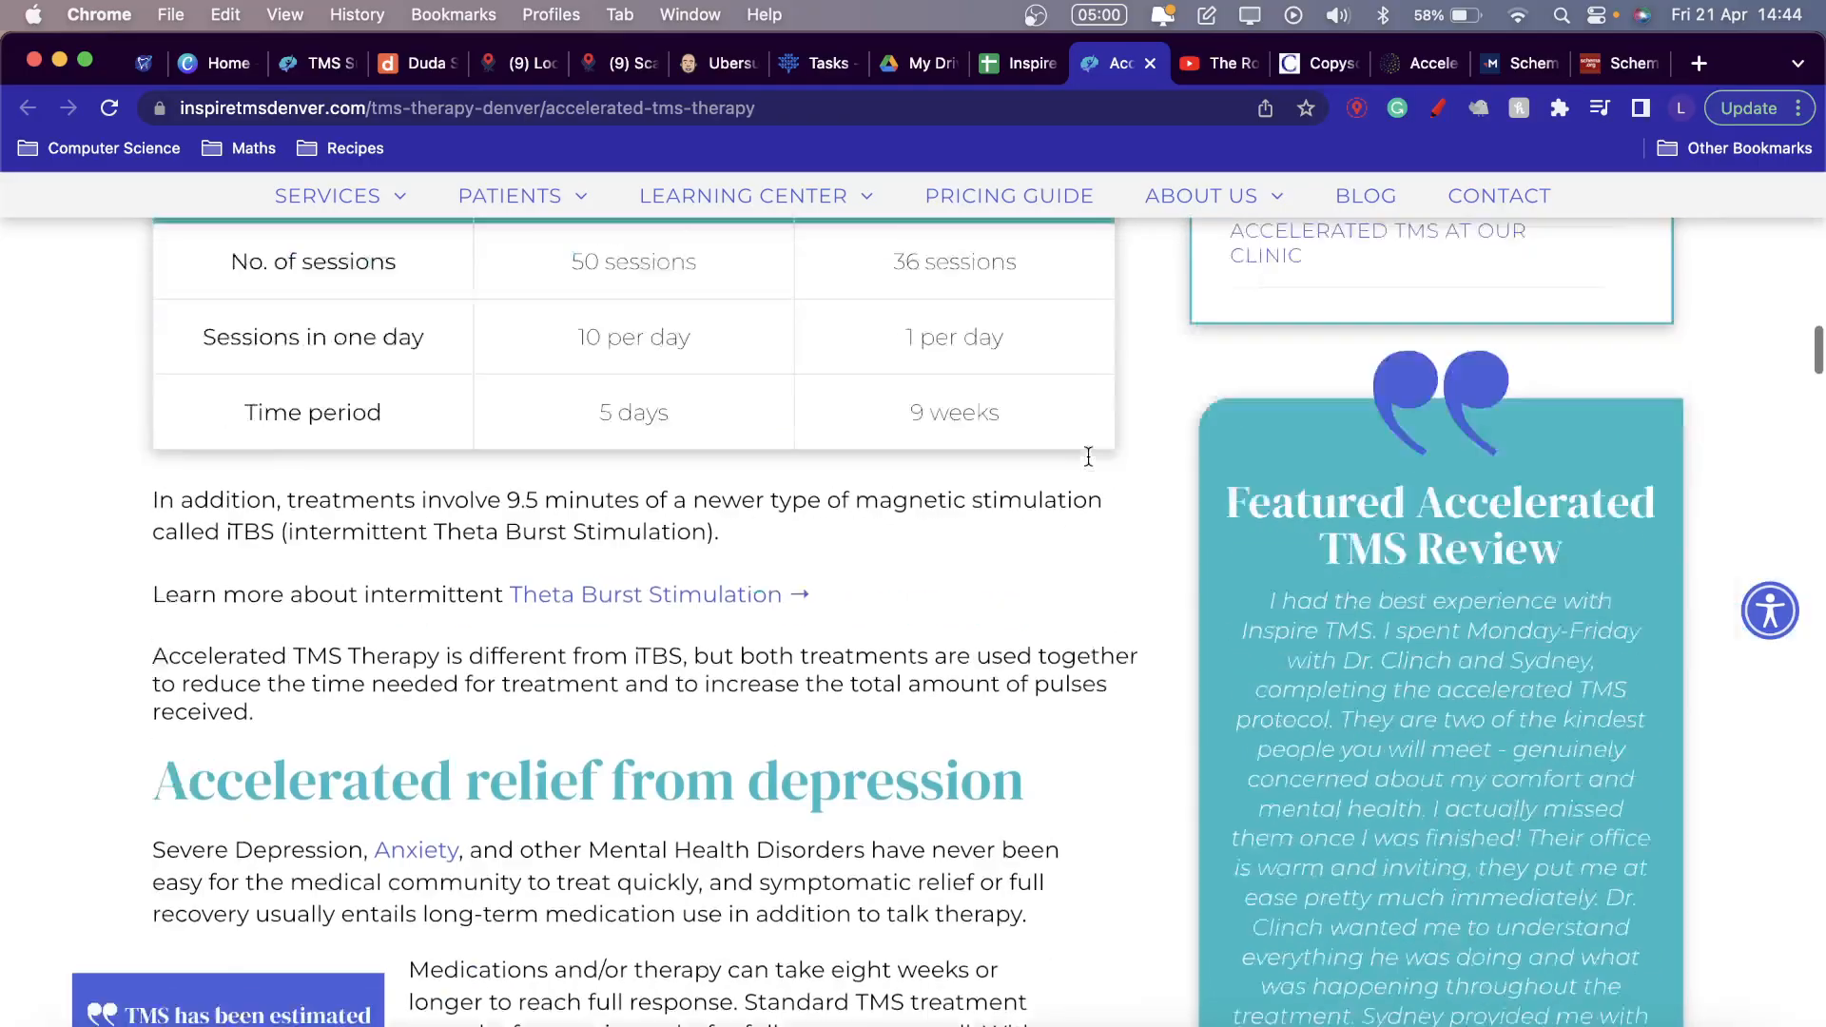
scroll(794, 457, up, 4)
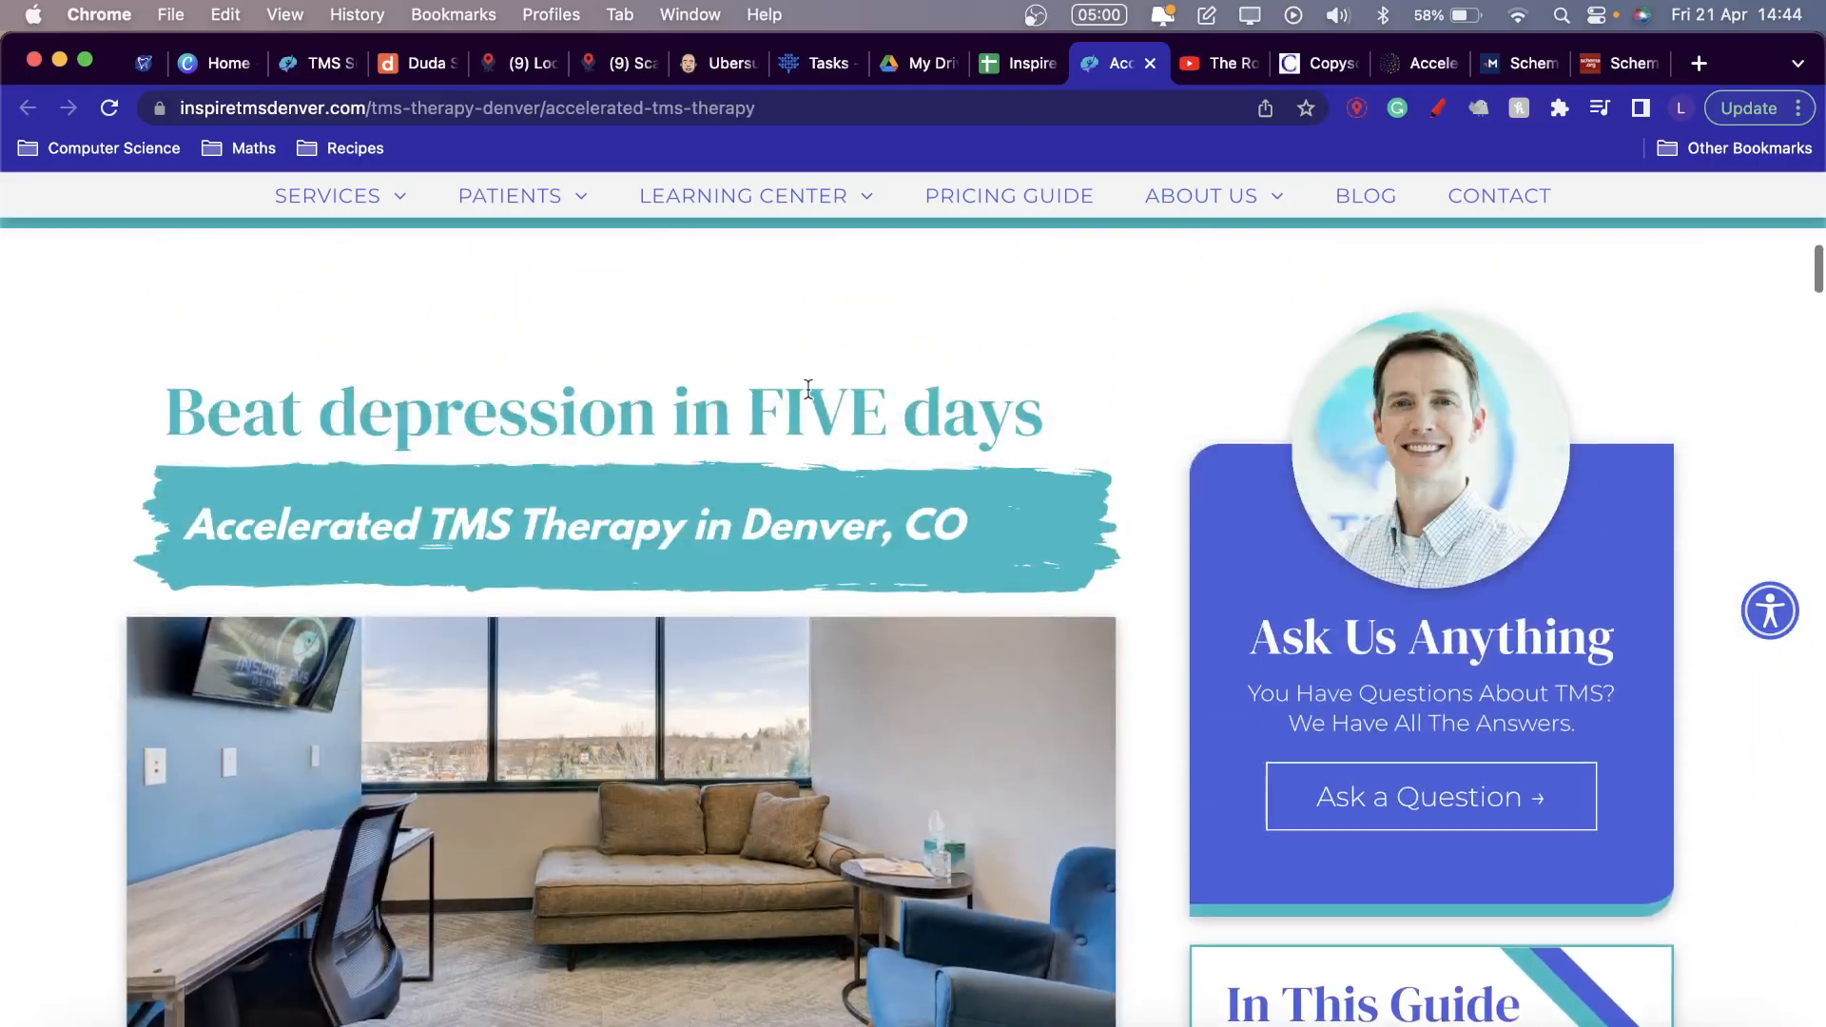
scroll(786, 495, down, 8)
scroll(831, 285, up, 3)
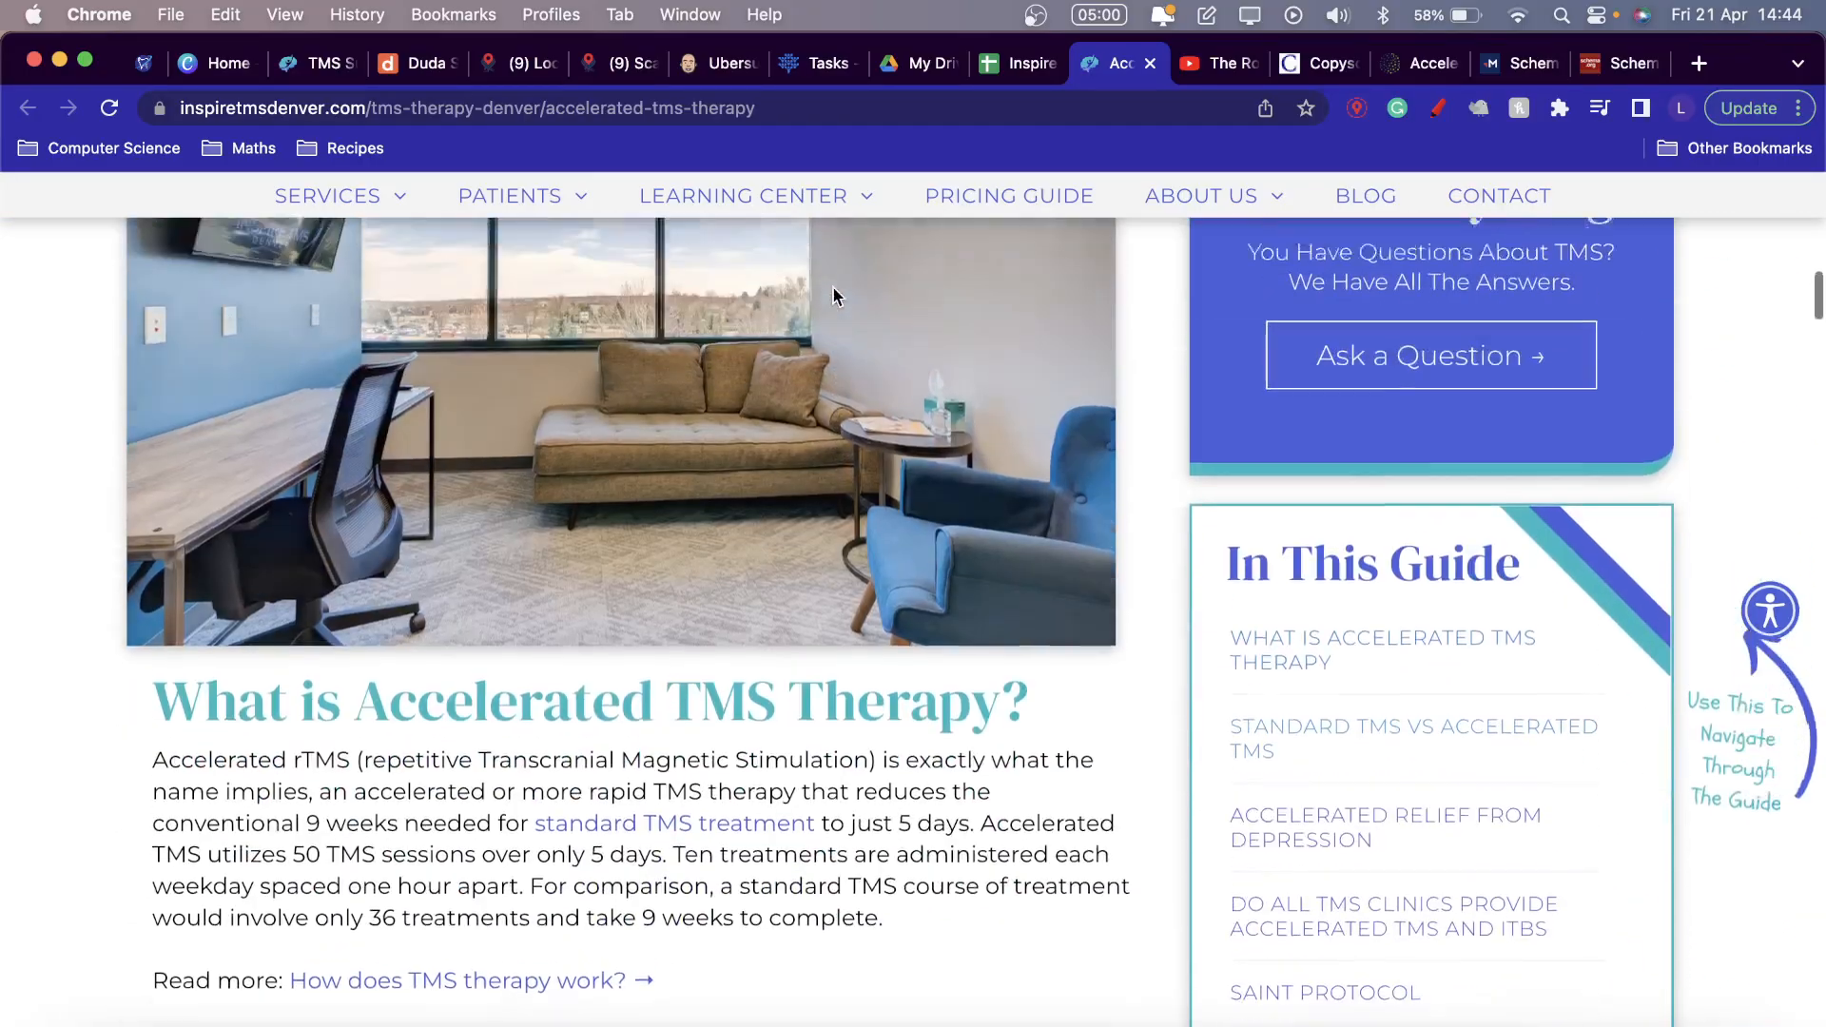
Examine the rest of the Inspire TMS Denver page, from the SAINT protocol and study findings to the clinic section and patient review.
scroll(831, 285, down, 10)
scroll(832, 286, down, 15)
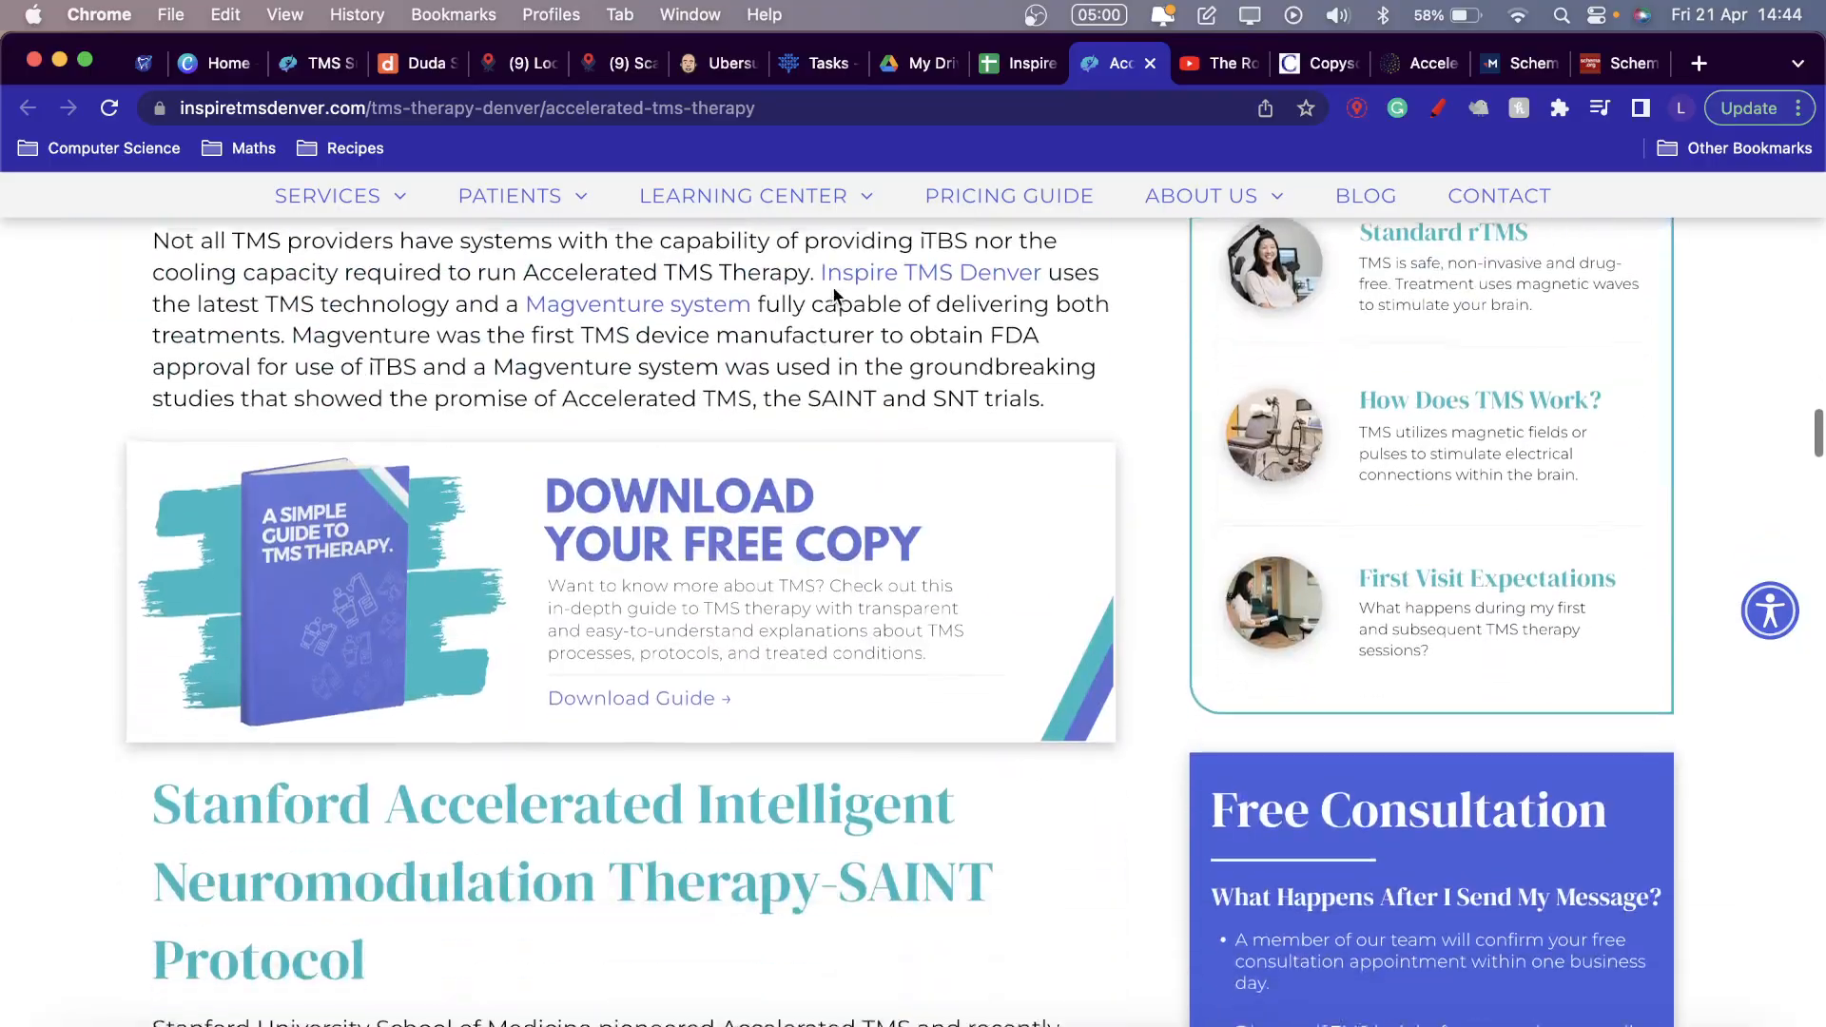
scroll(833, 287, down, 5)
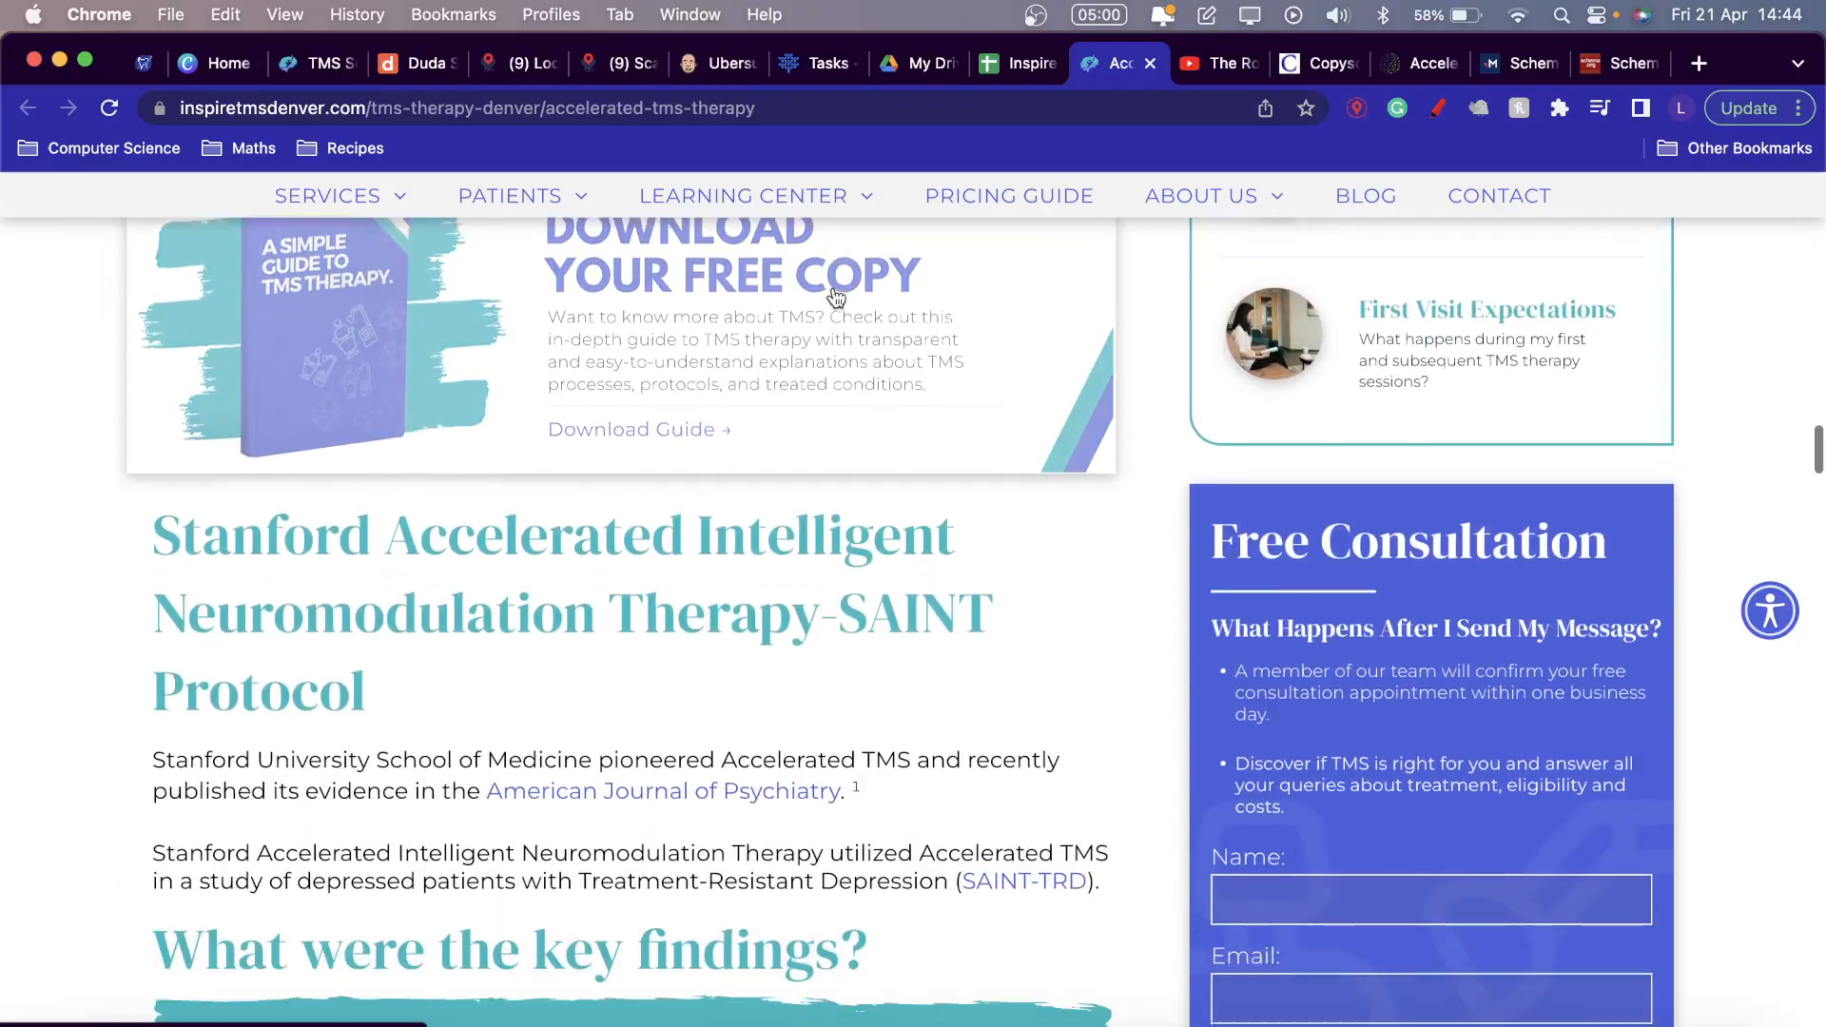
scroll(868, 476, down, 20)
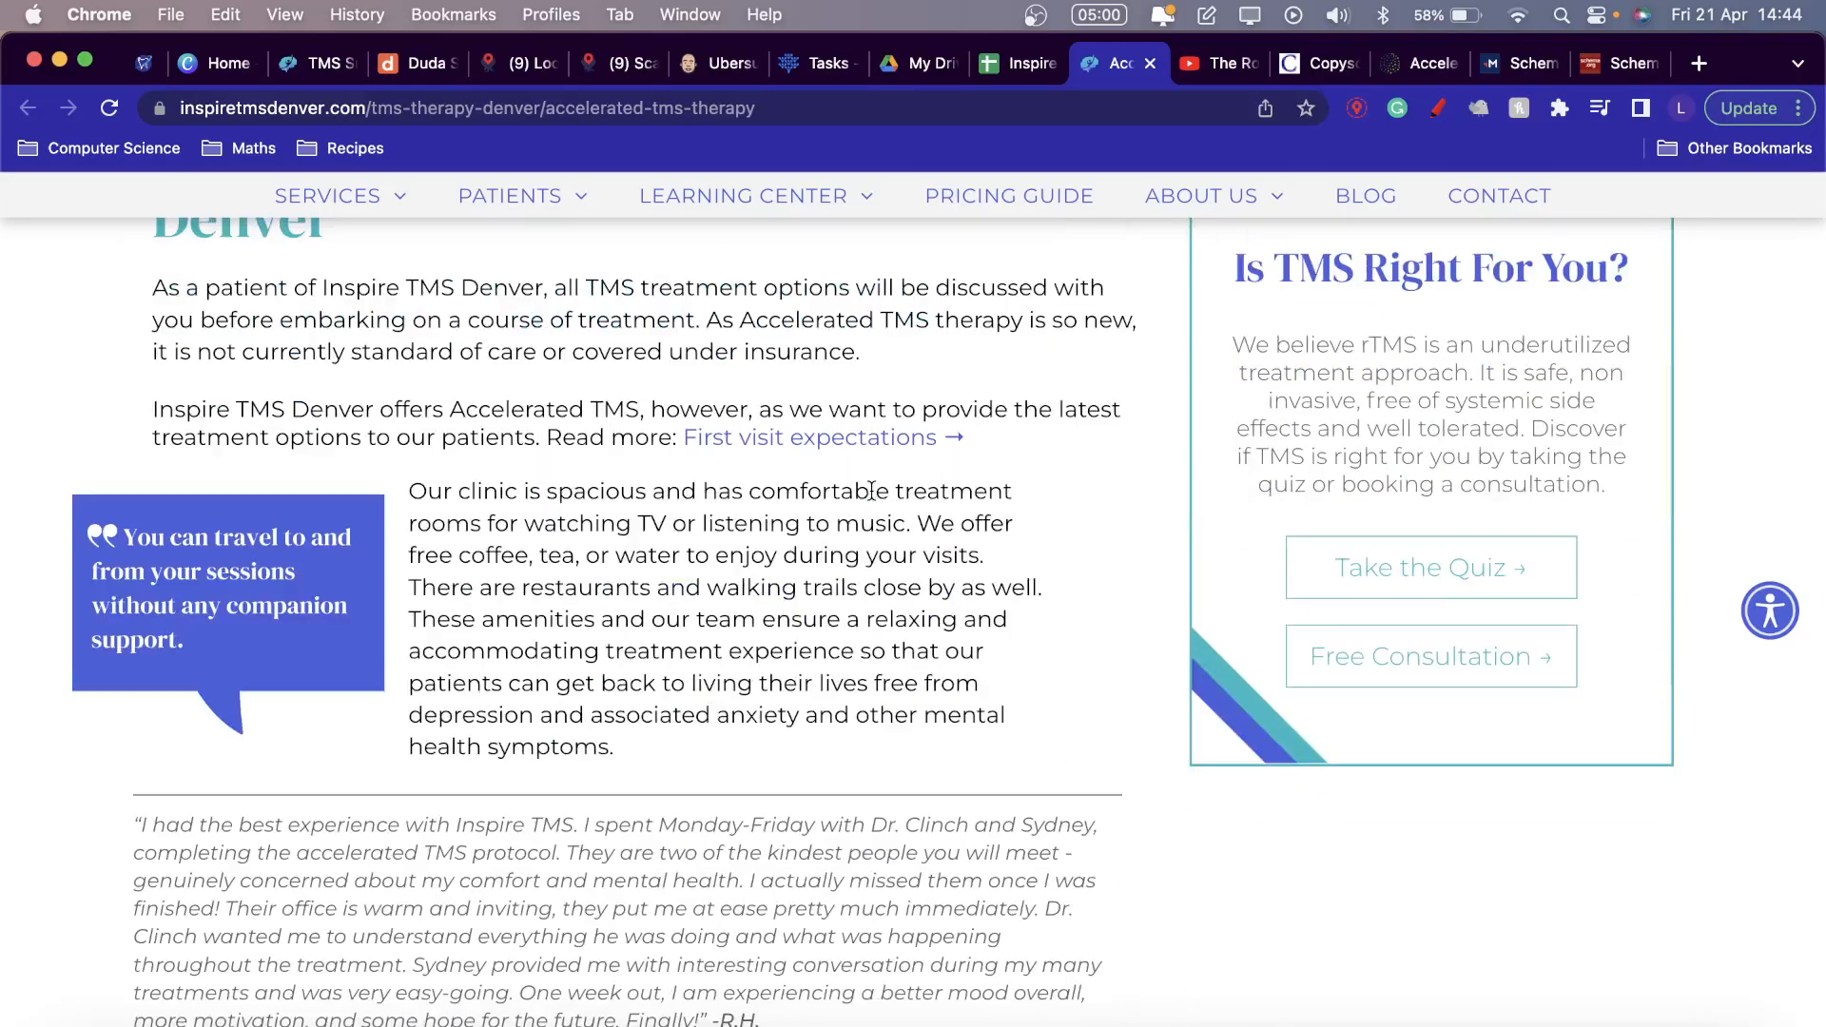
scroll(871, 491, down, 10)
scroll(871, 491, up, 15)
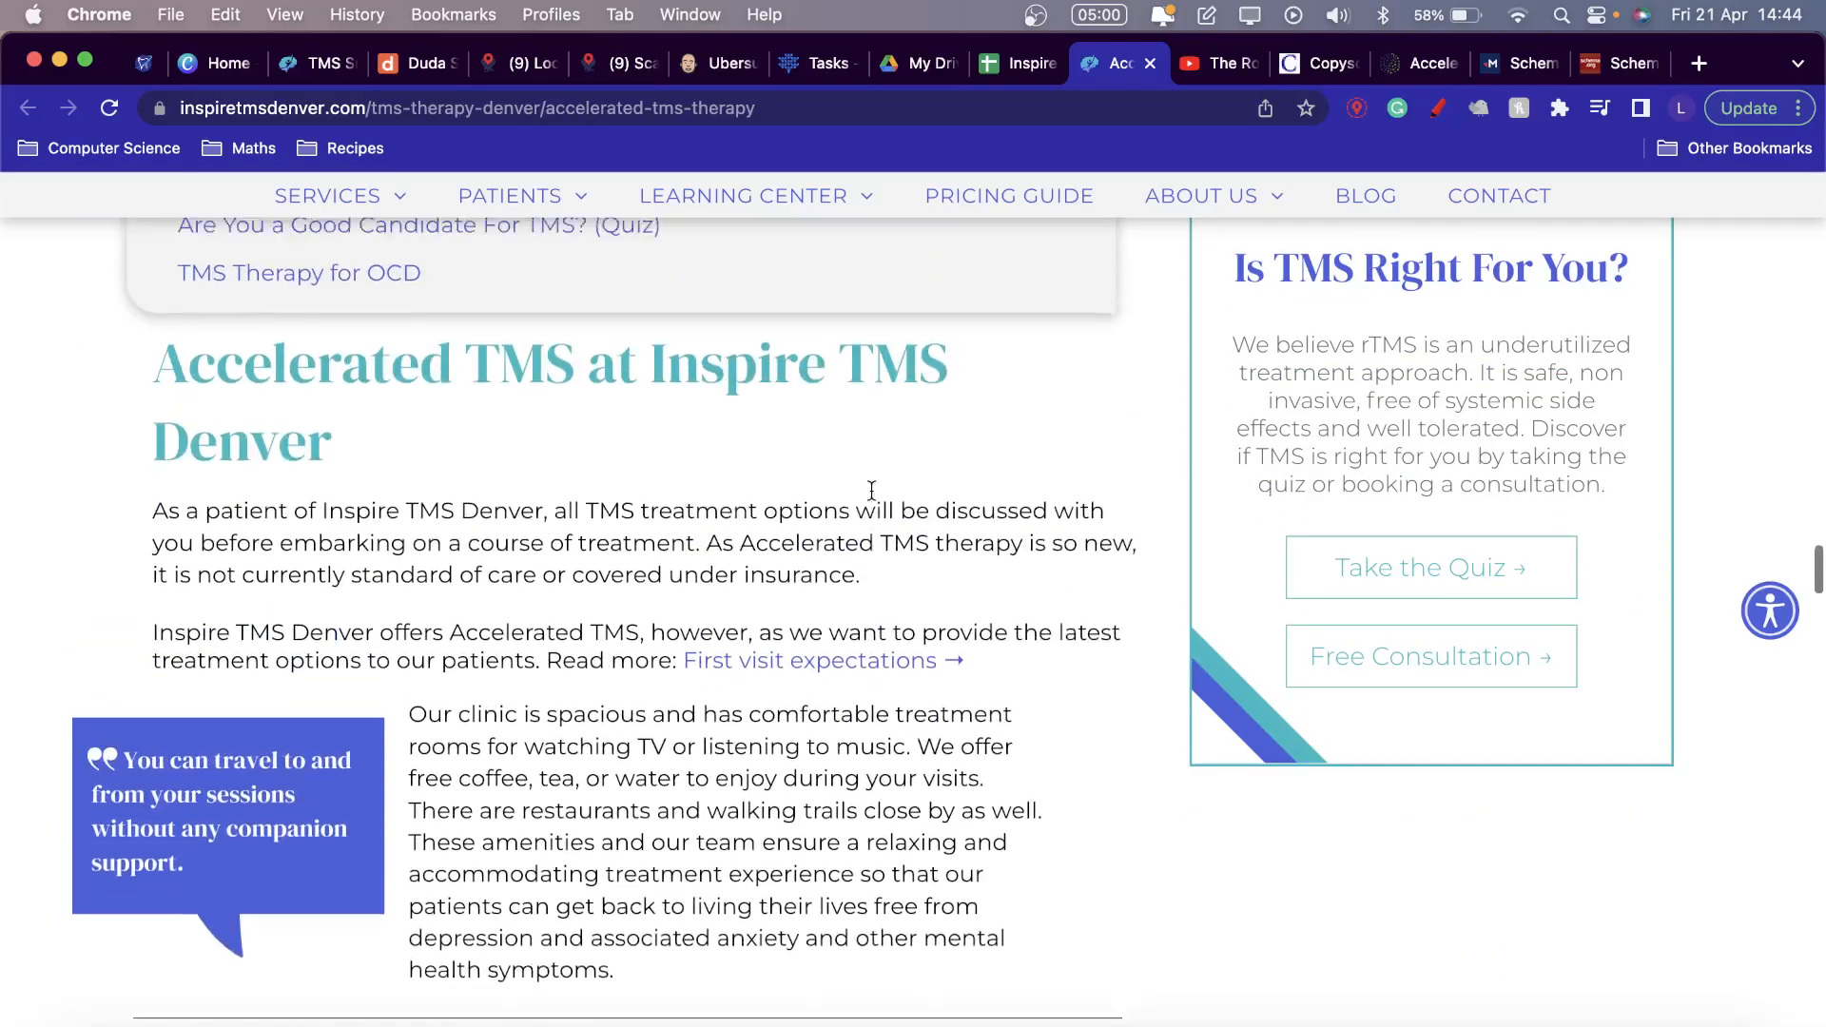
scroll(871, 491, up, 1)
scroll(871, 501, up, 9)
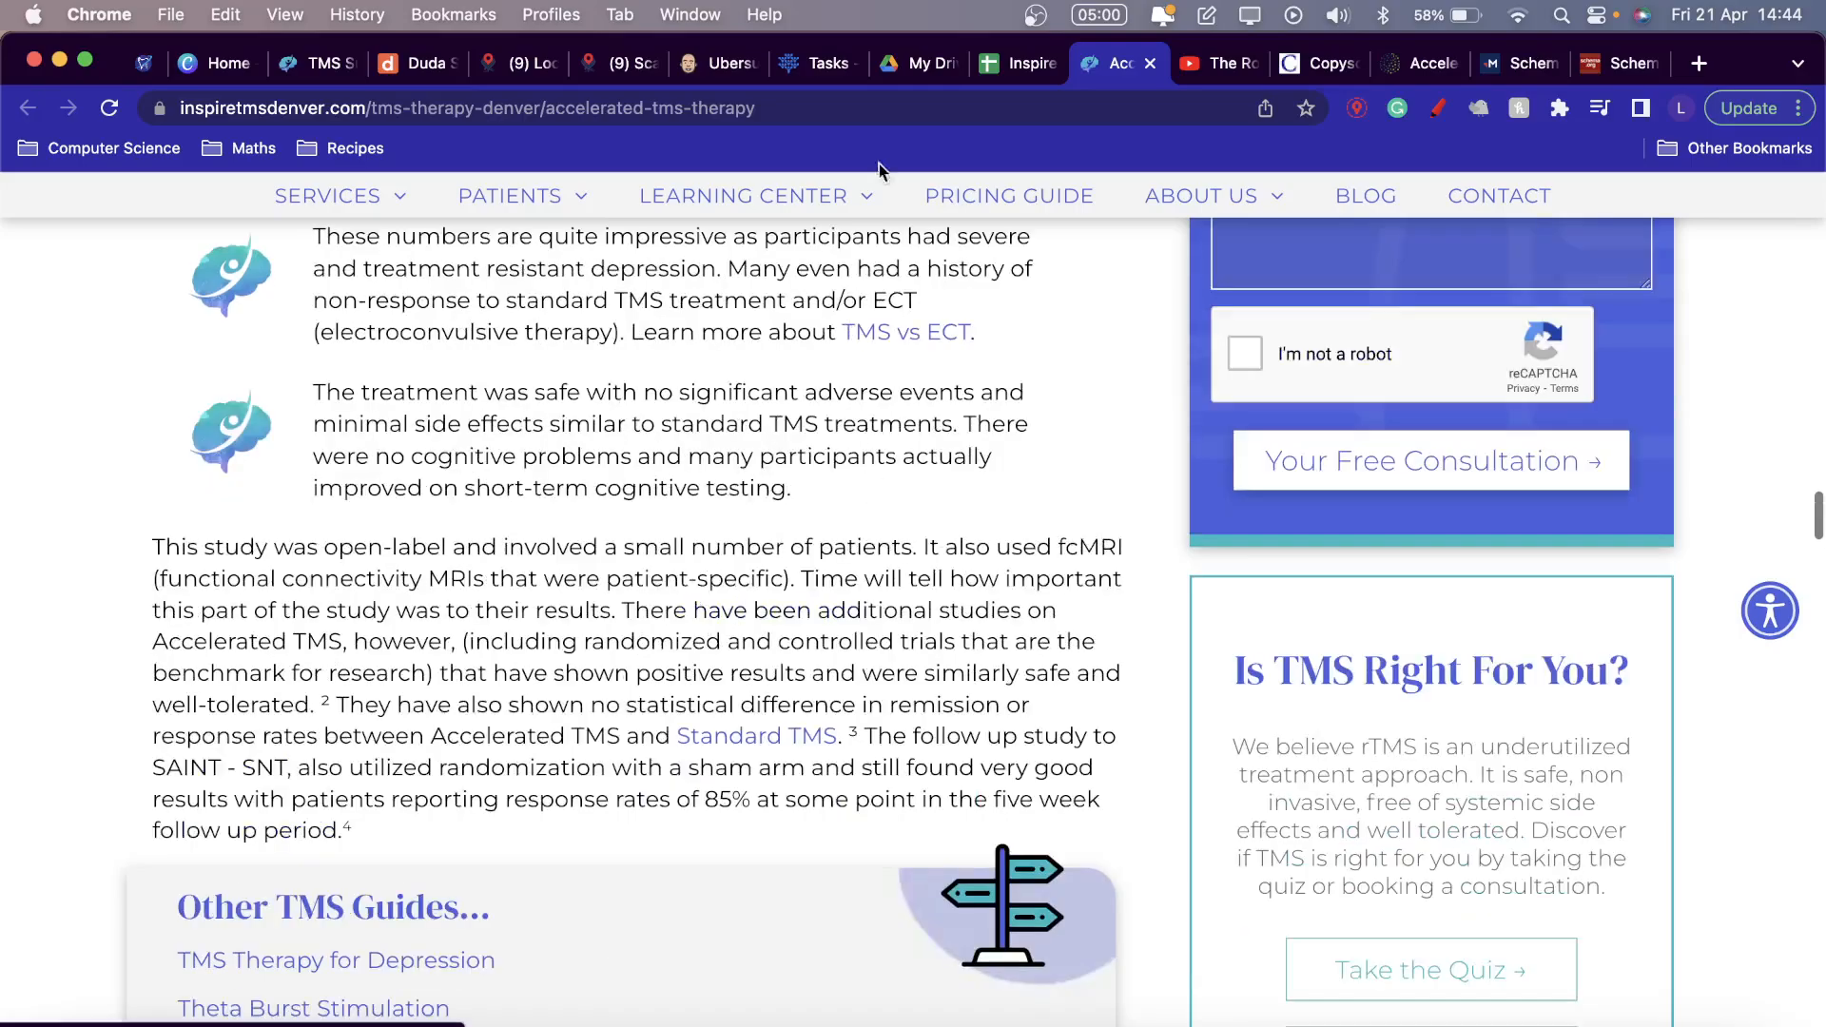
Return to the SEO audit sheet, recheck the A5 note and scan the keyword list down to "therapy quizzes".
click(1021, 64)
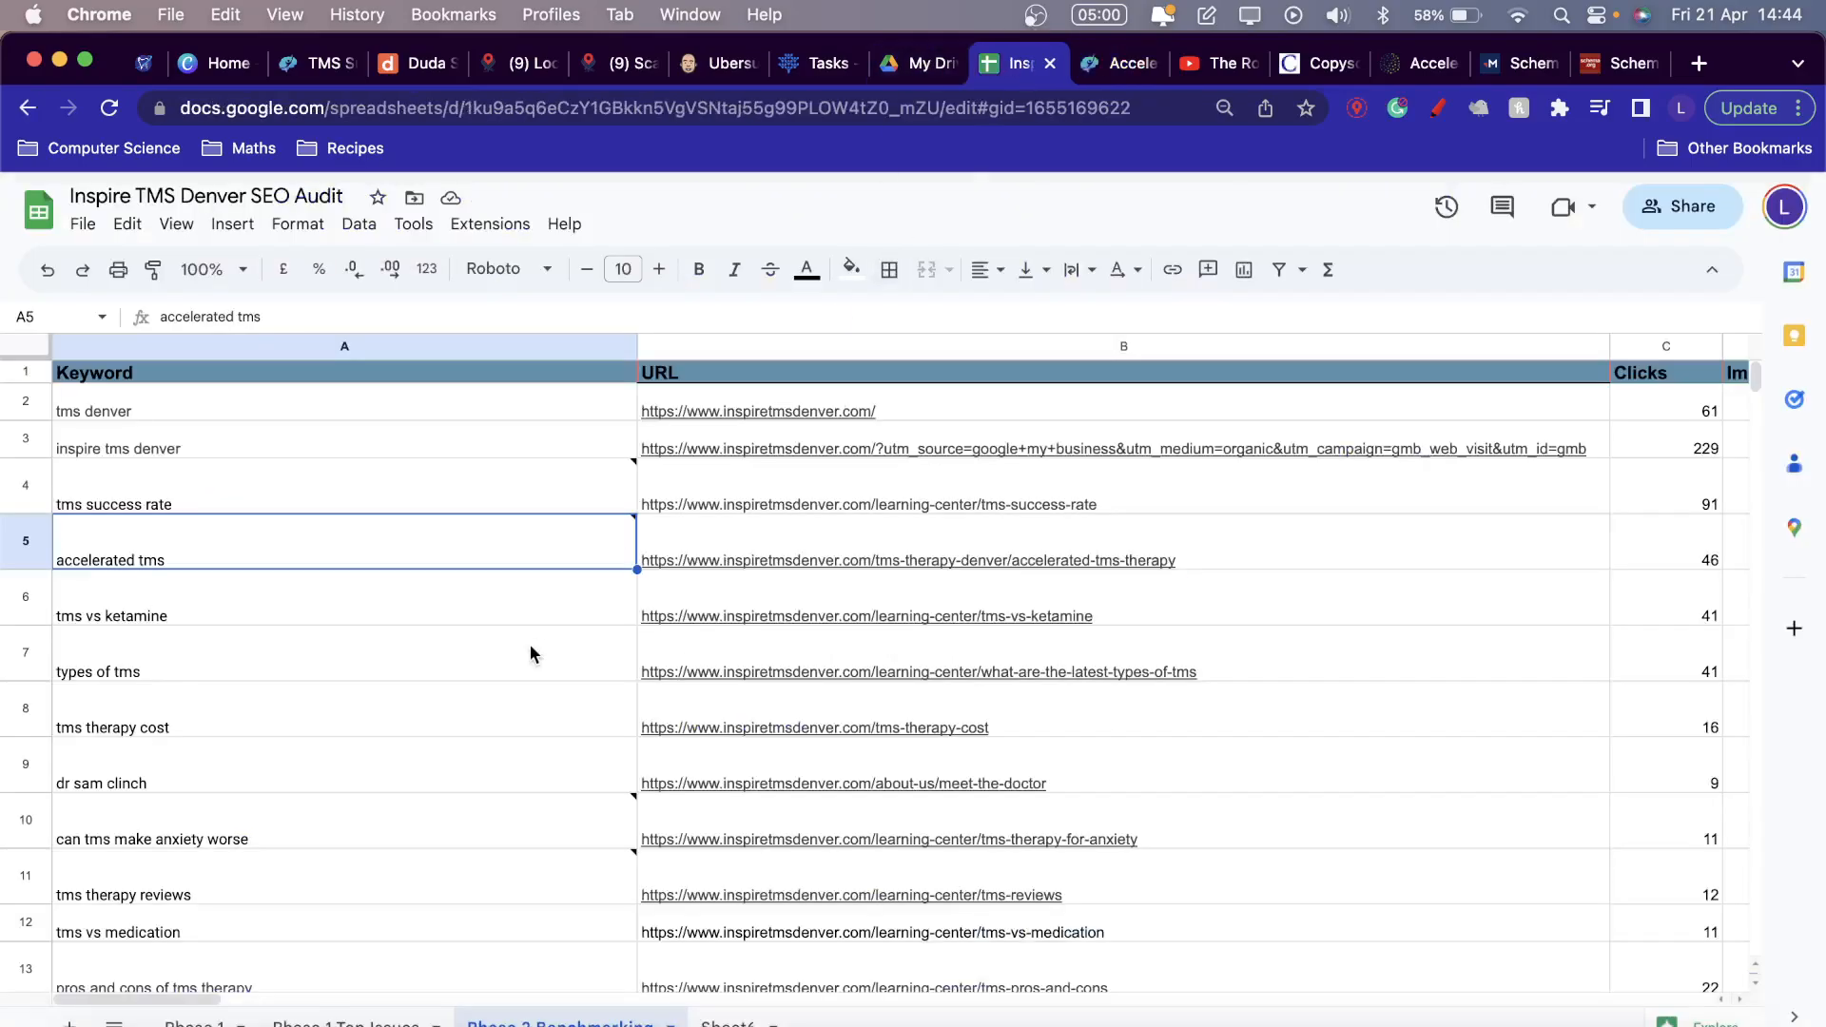
mouse_move(601, 549)
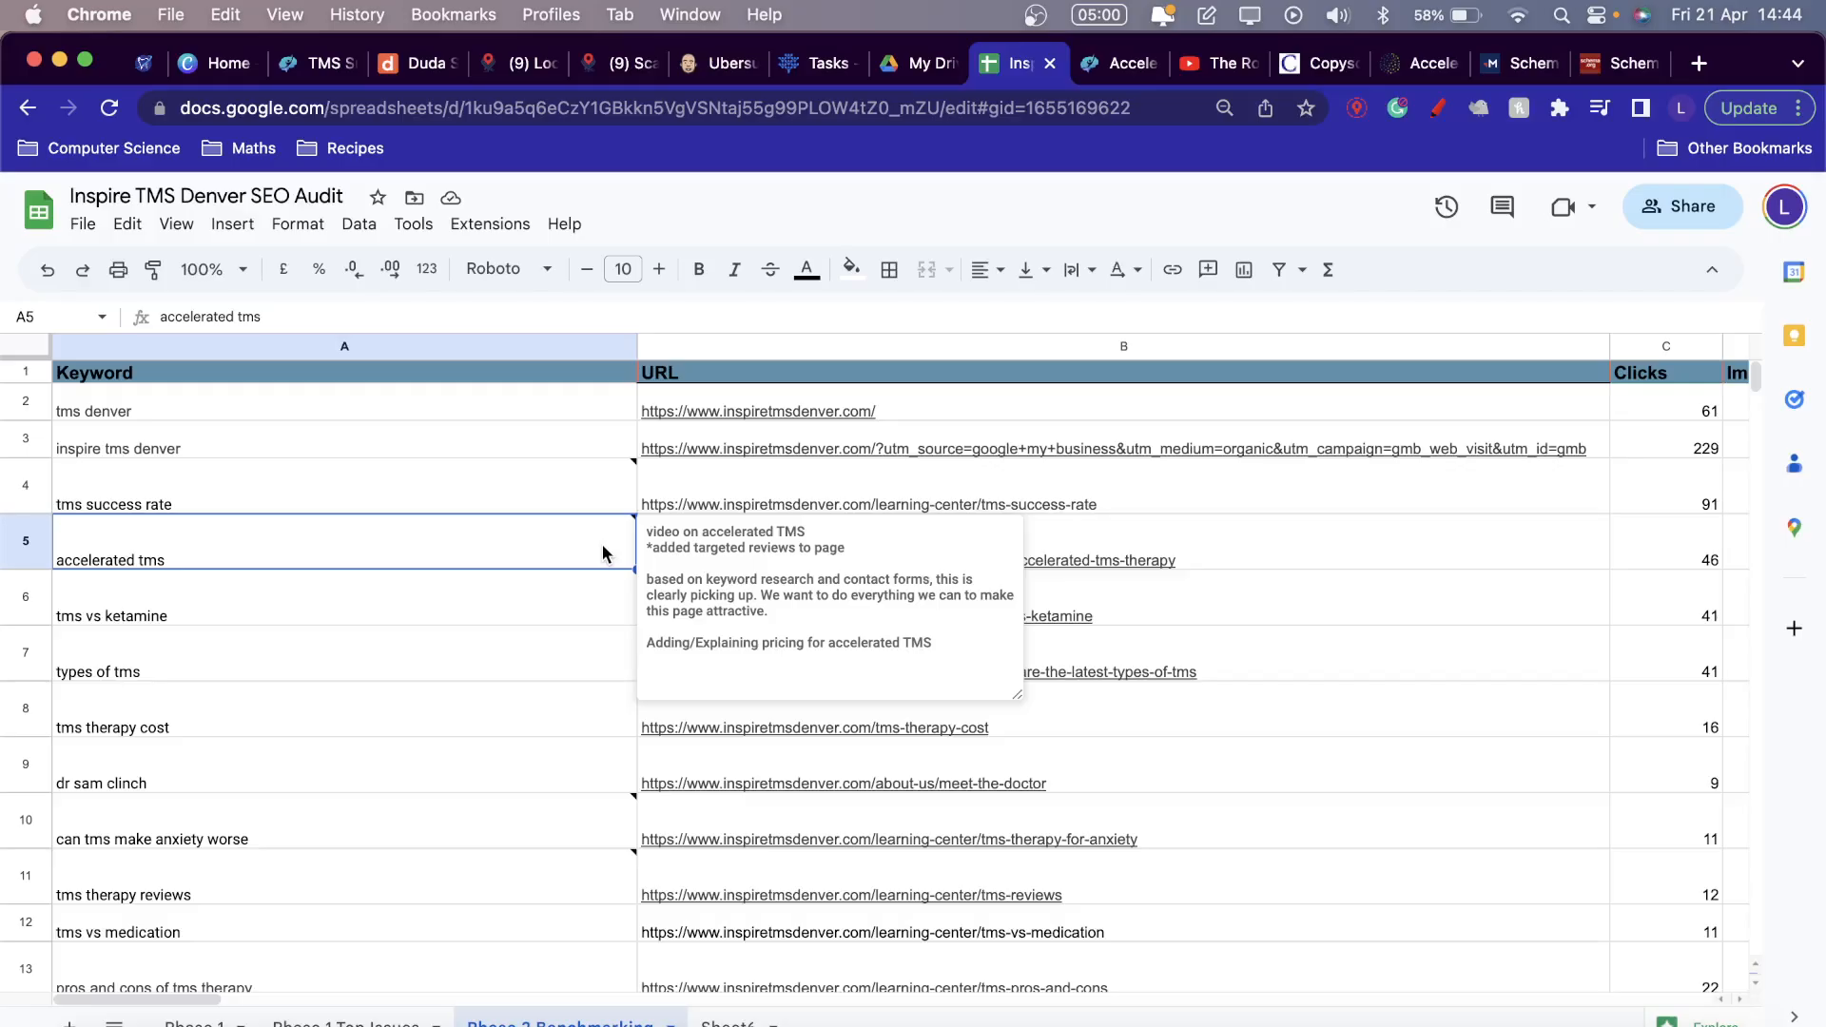
scroll(604, 600, down, 10)
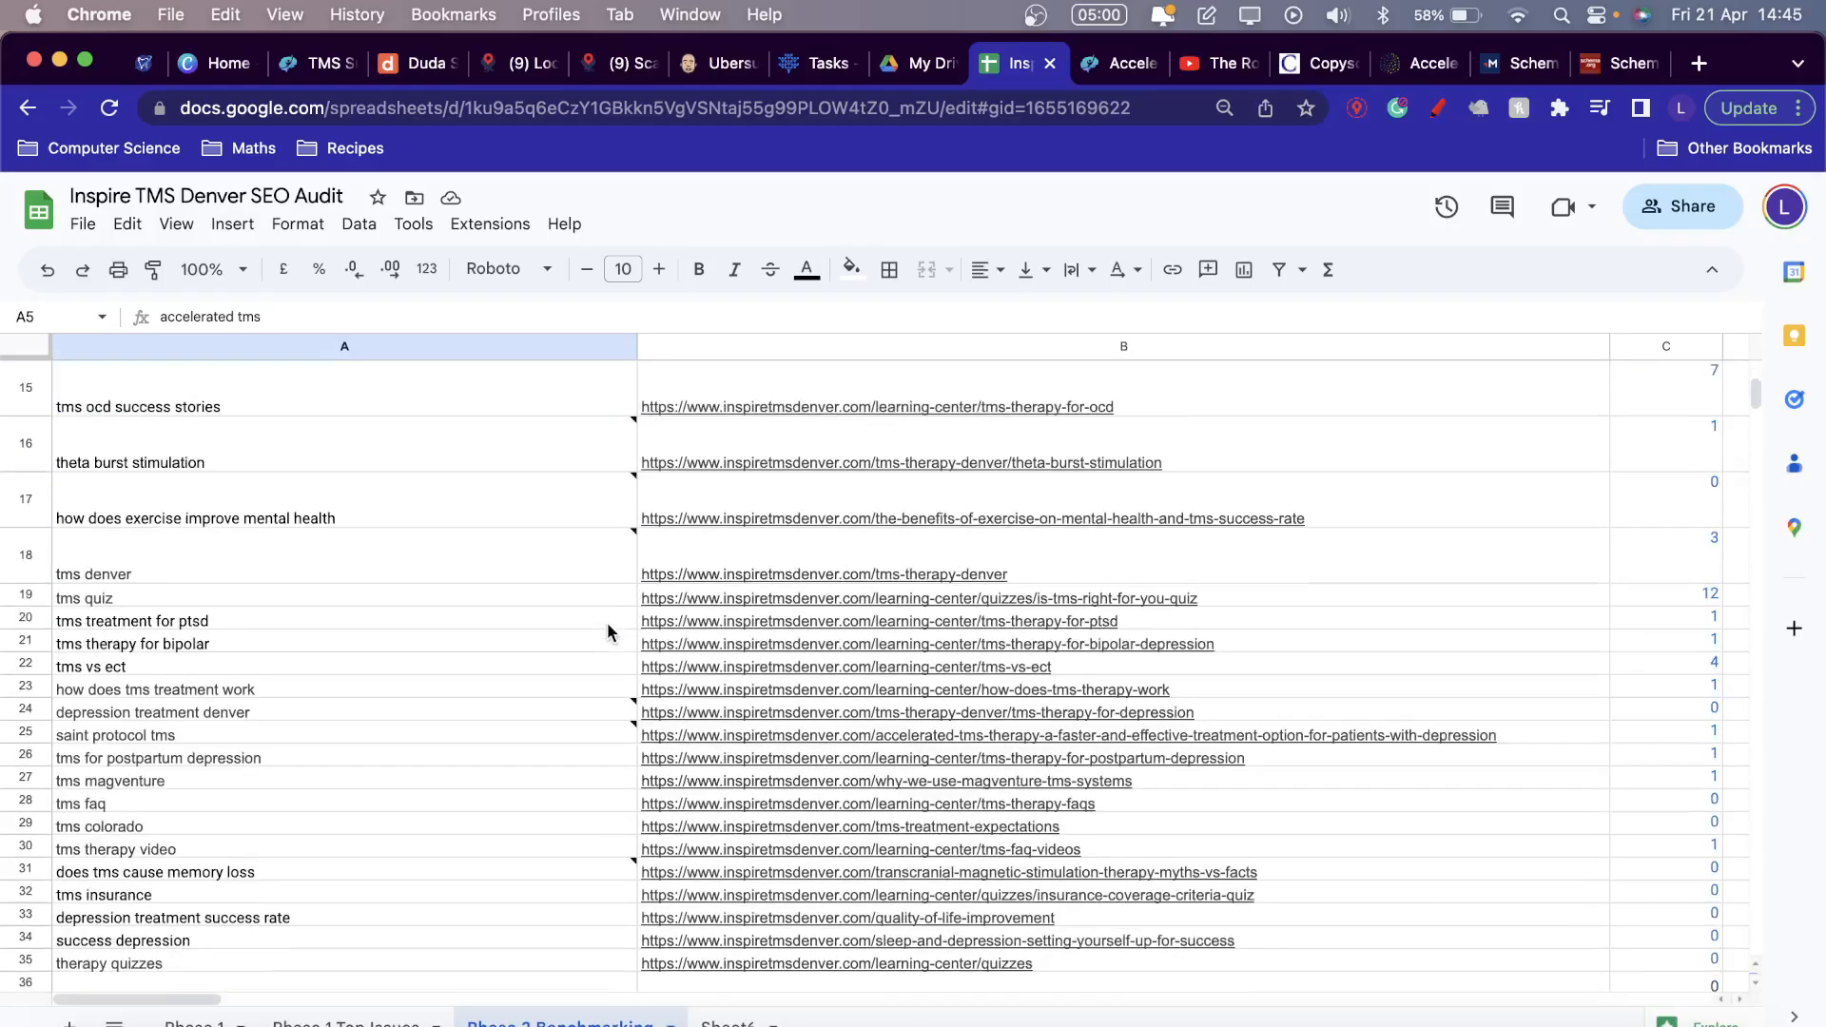
scroll(610, 633, down, 2)
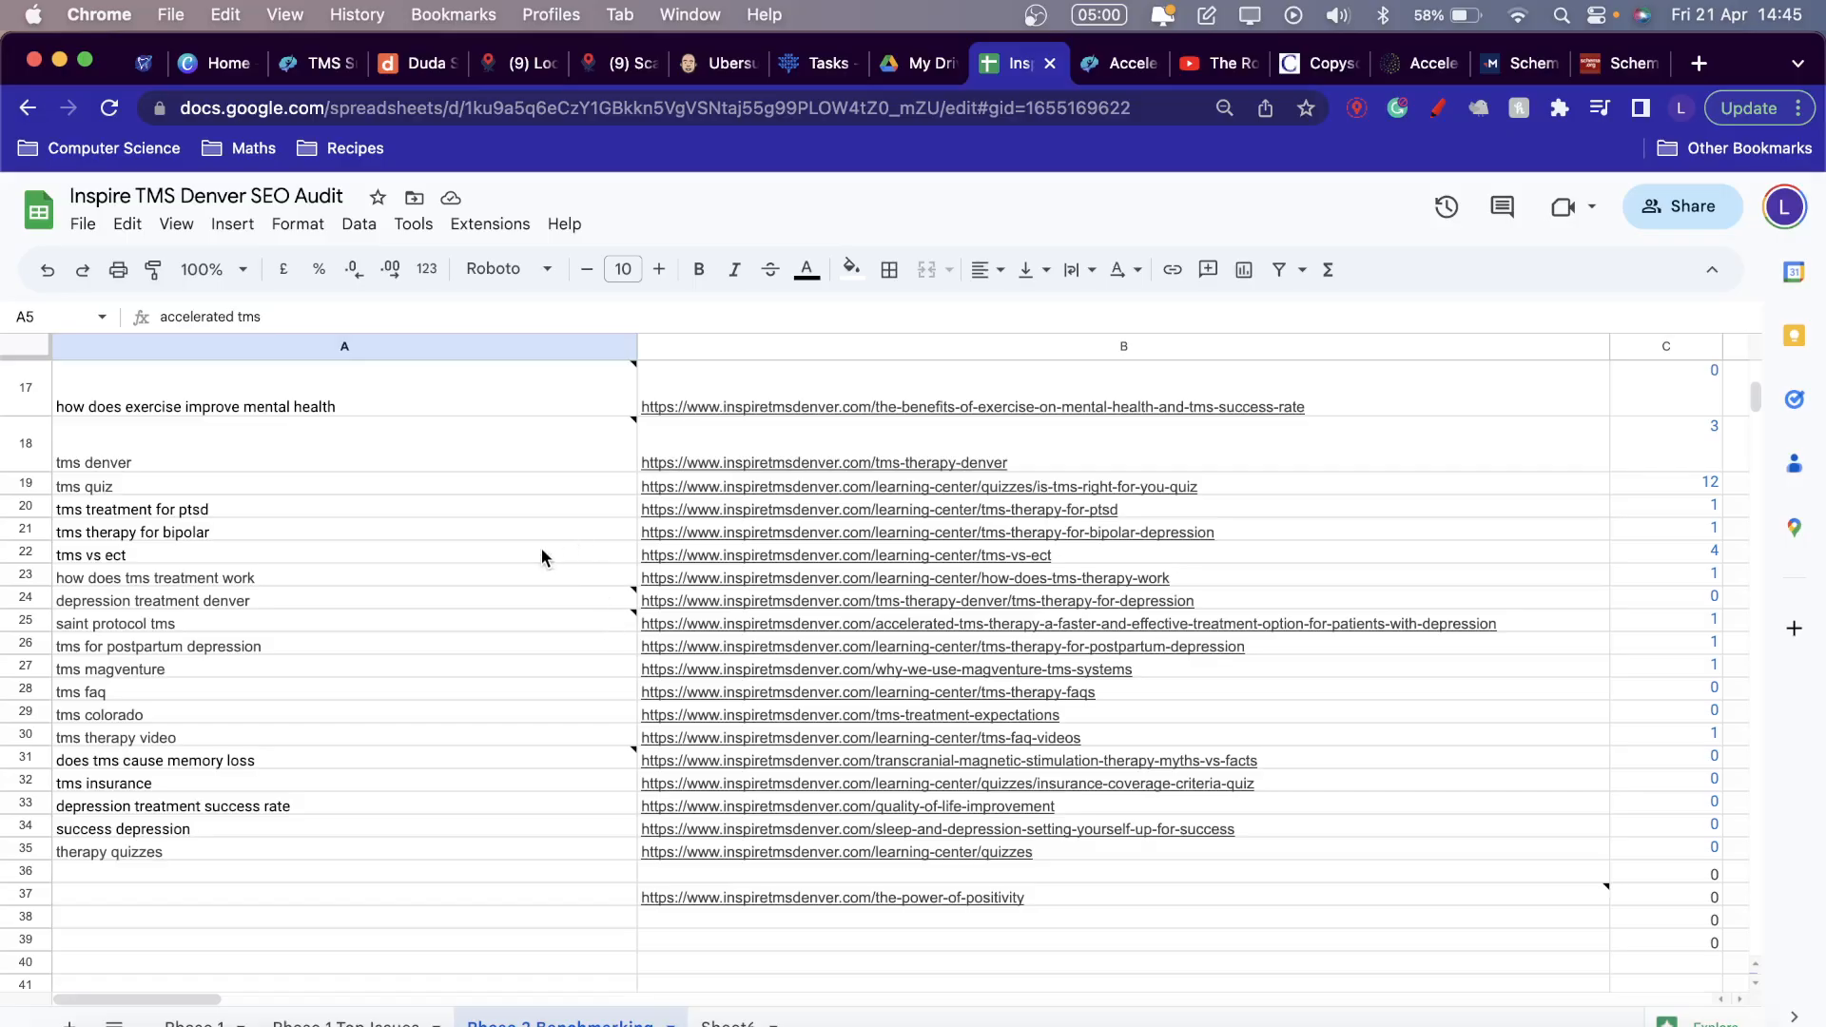
scroll(540, 548, up, 12)
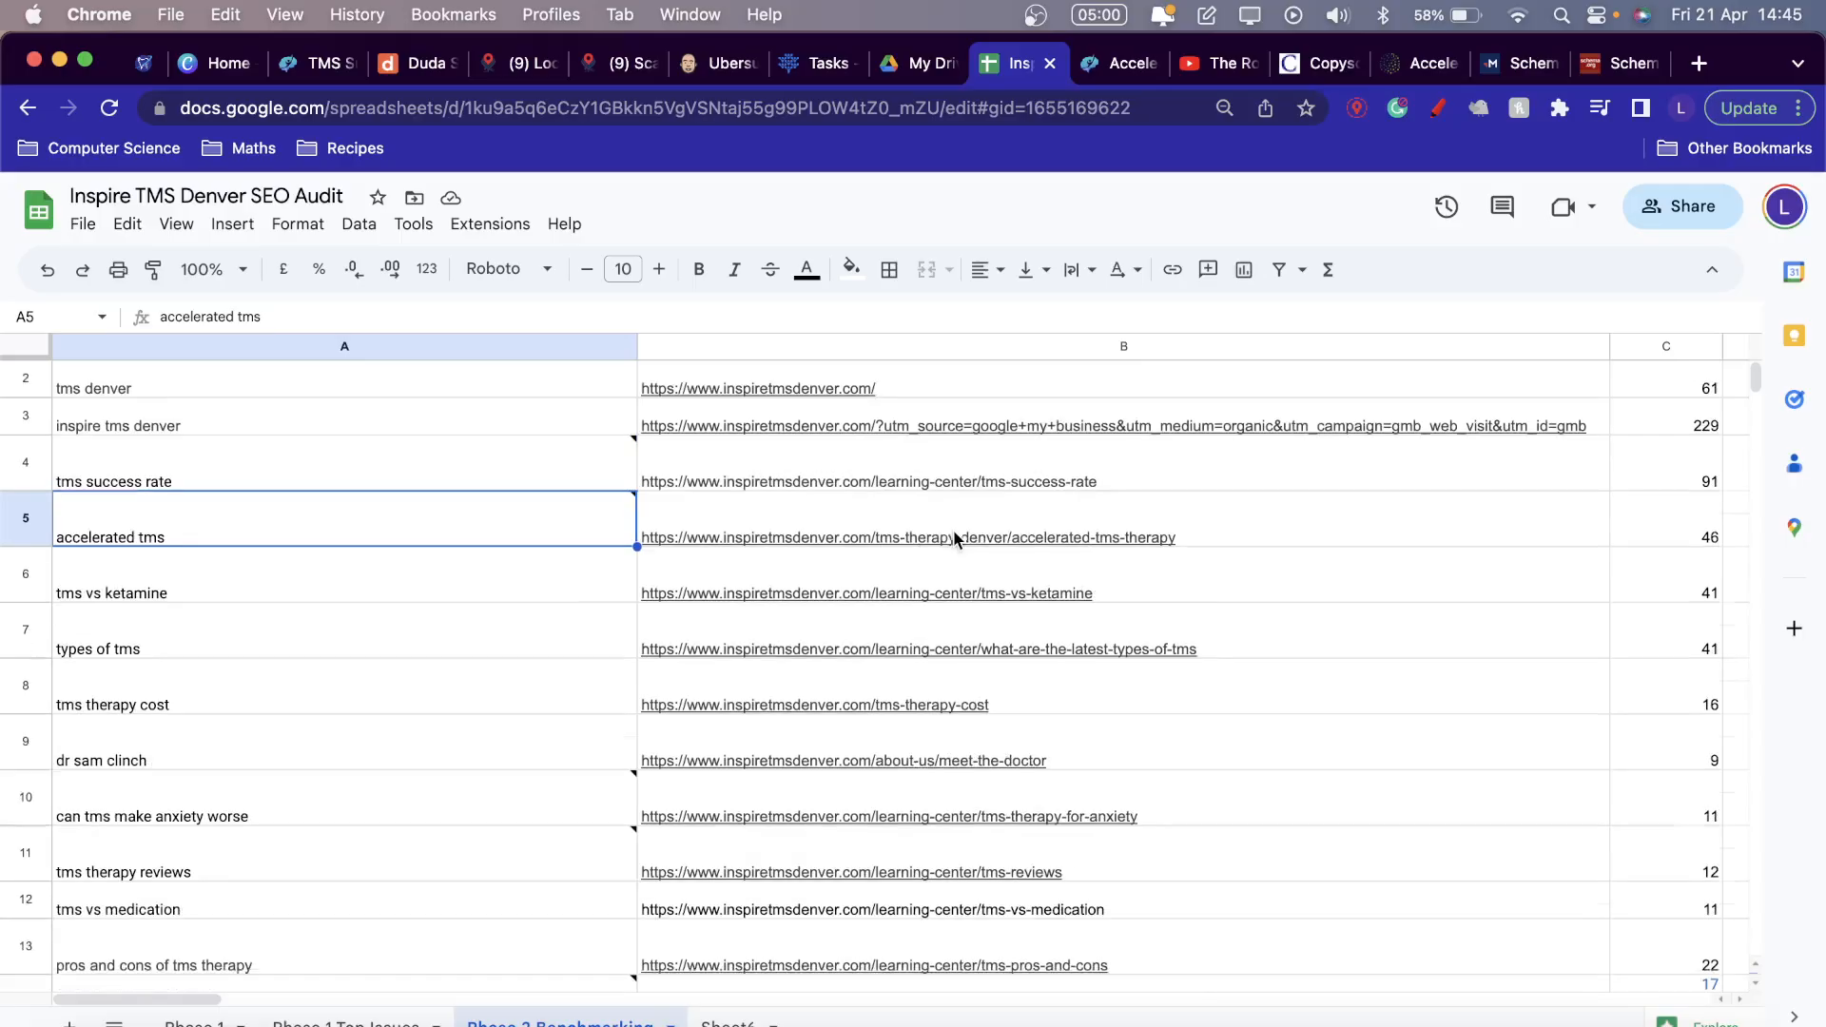
Scan the lower keyword rows, check the FAQ and bipolar page links, and read the note on the power-of-positivity URL in B37.
scroll(1243, 585, down, 3)
scroll(1232, 552, down, 5)
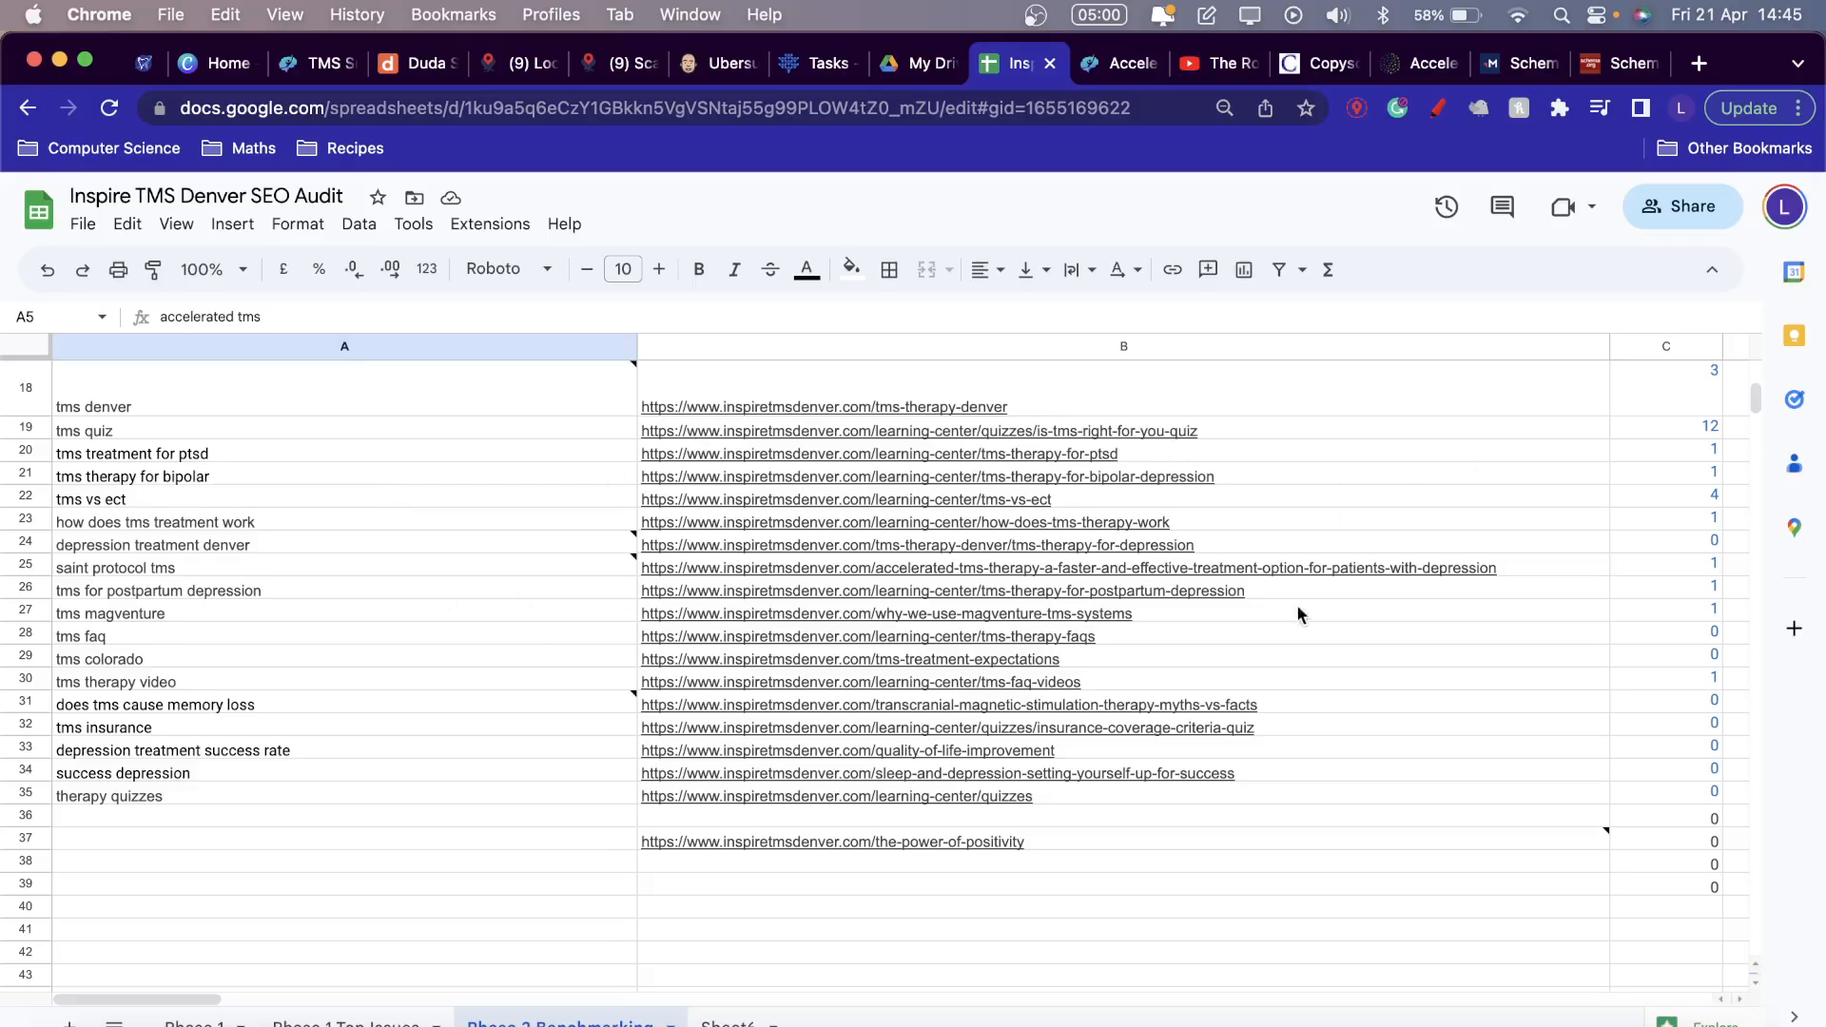
click(1289, 449)
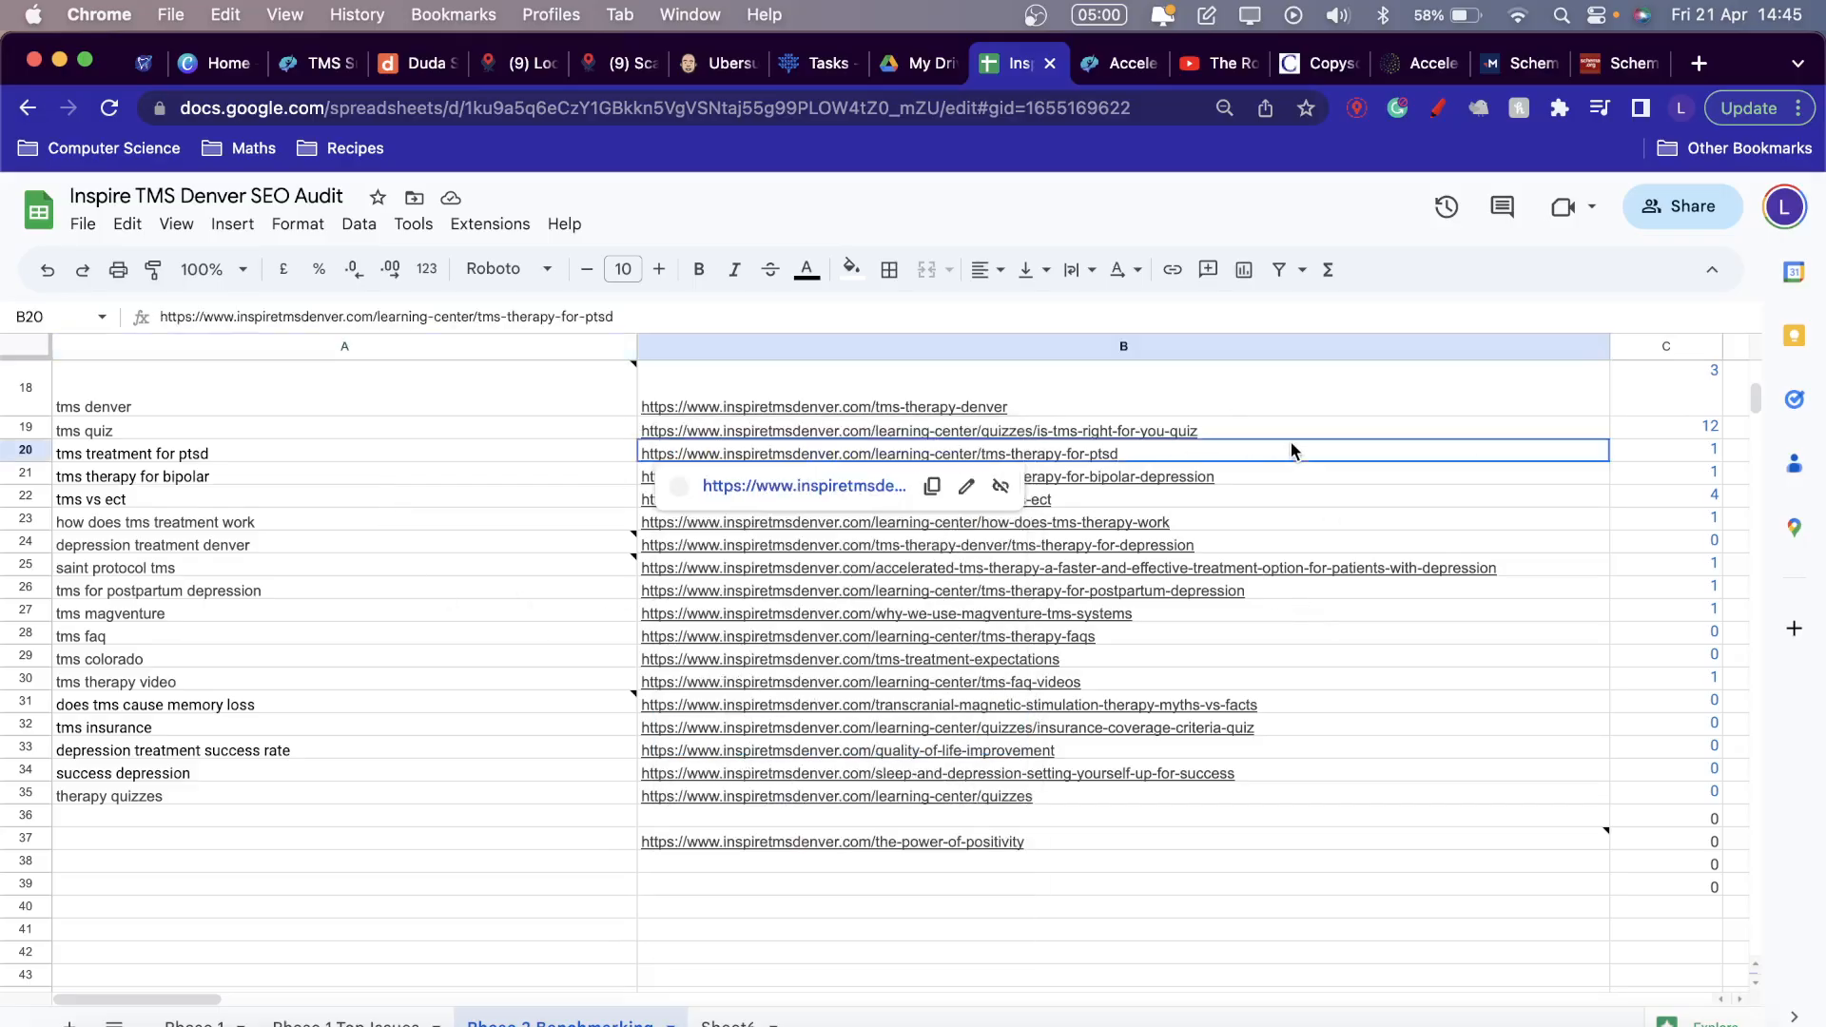
click(1299, 483)
click(1370, 634)
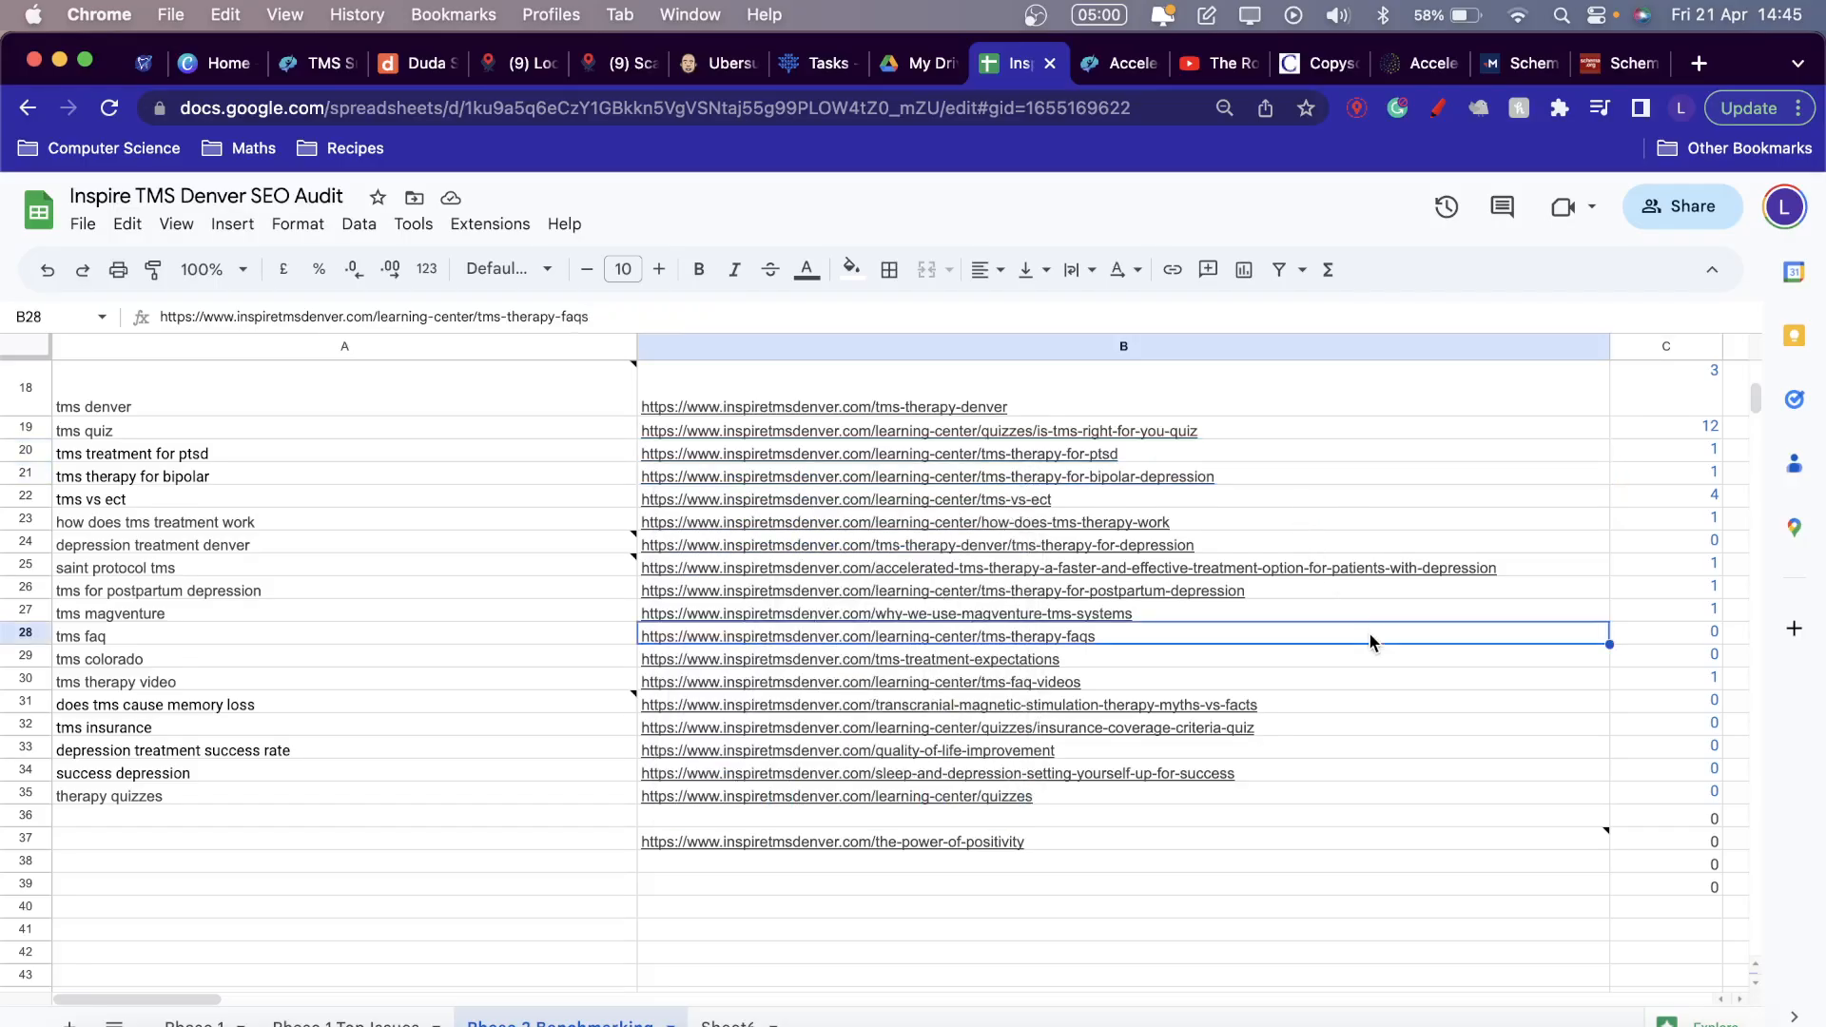
click(1360, 480)
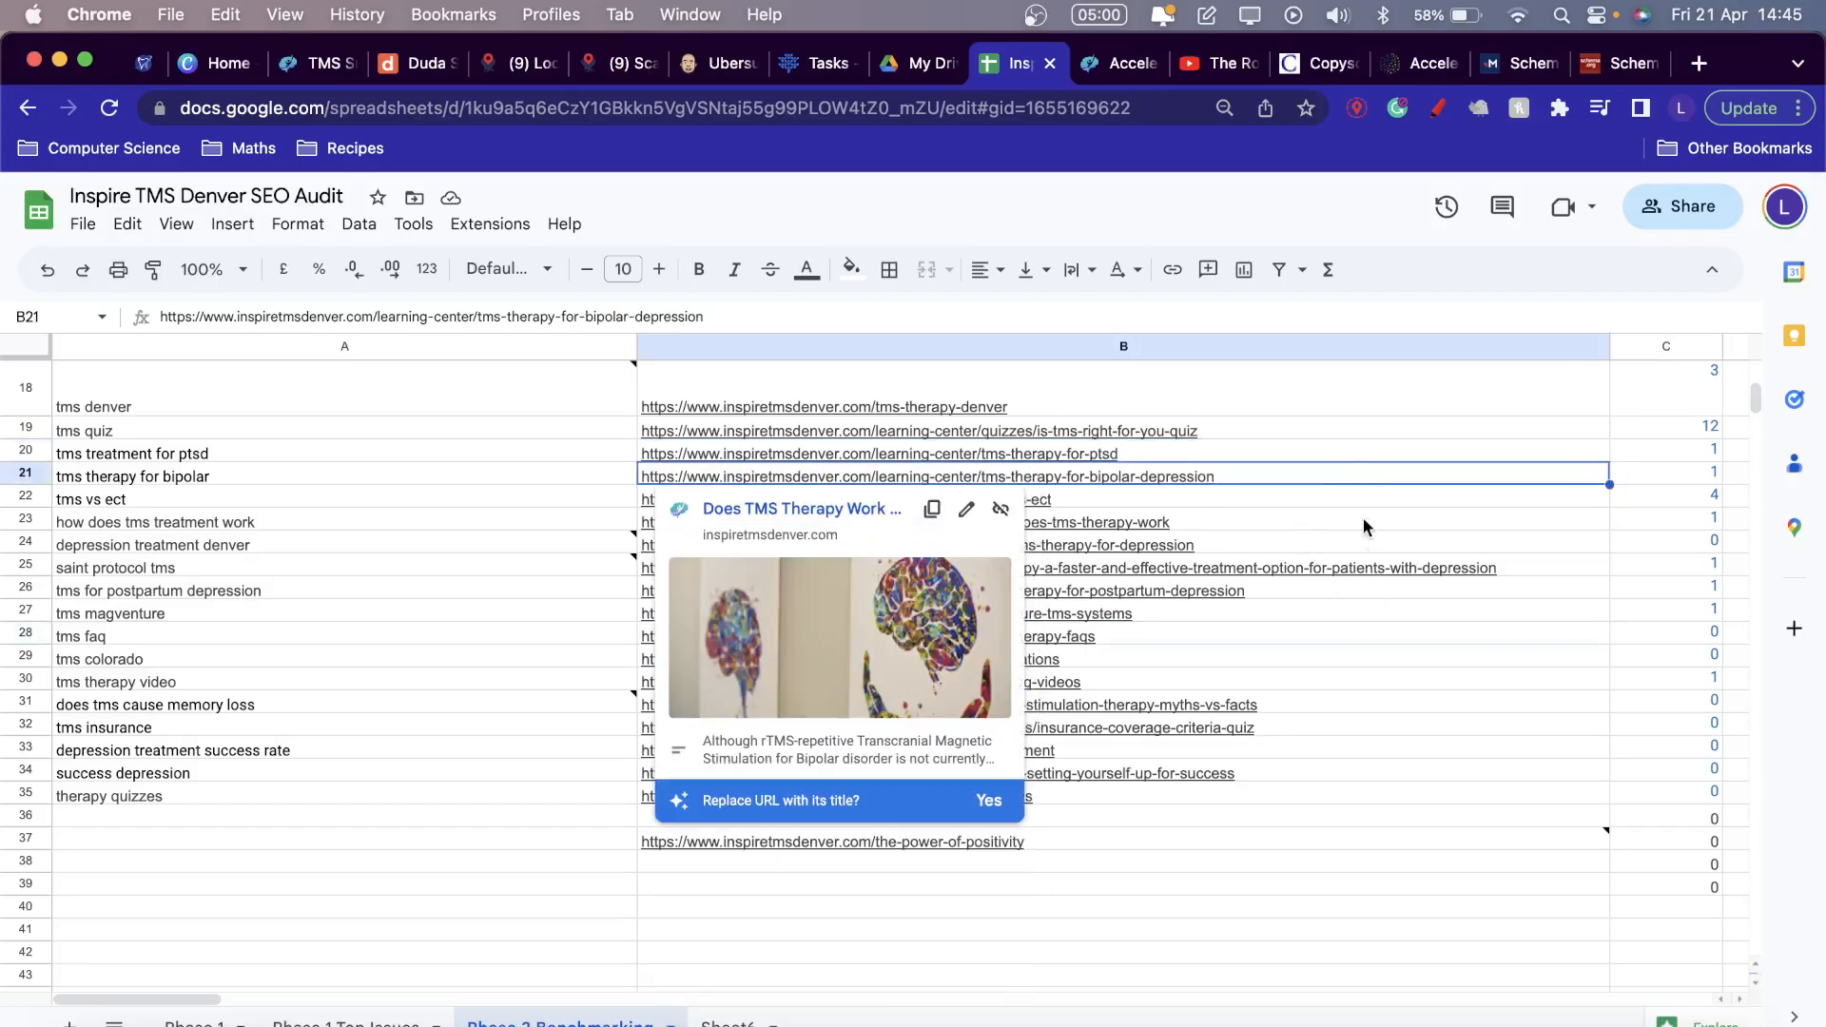
click(1291, 842)
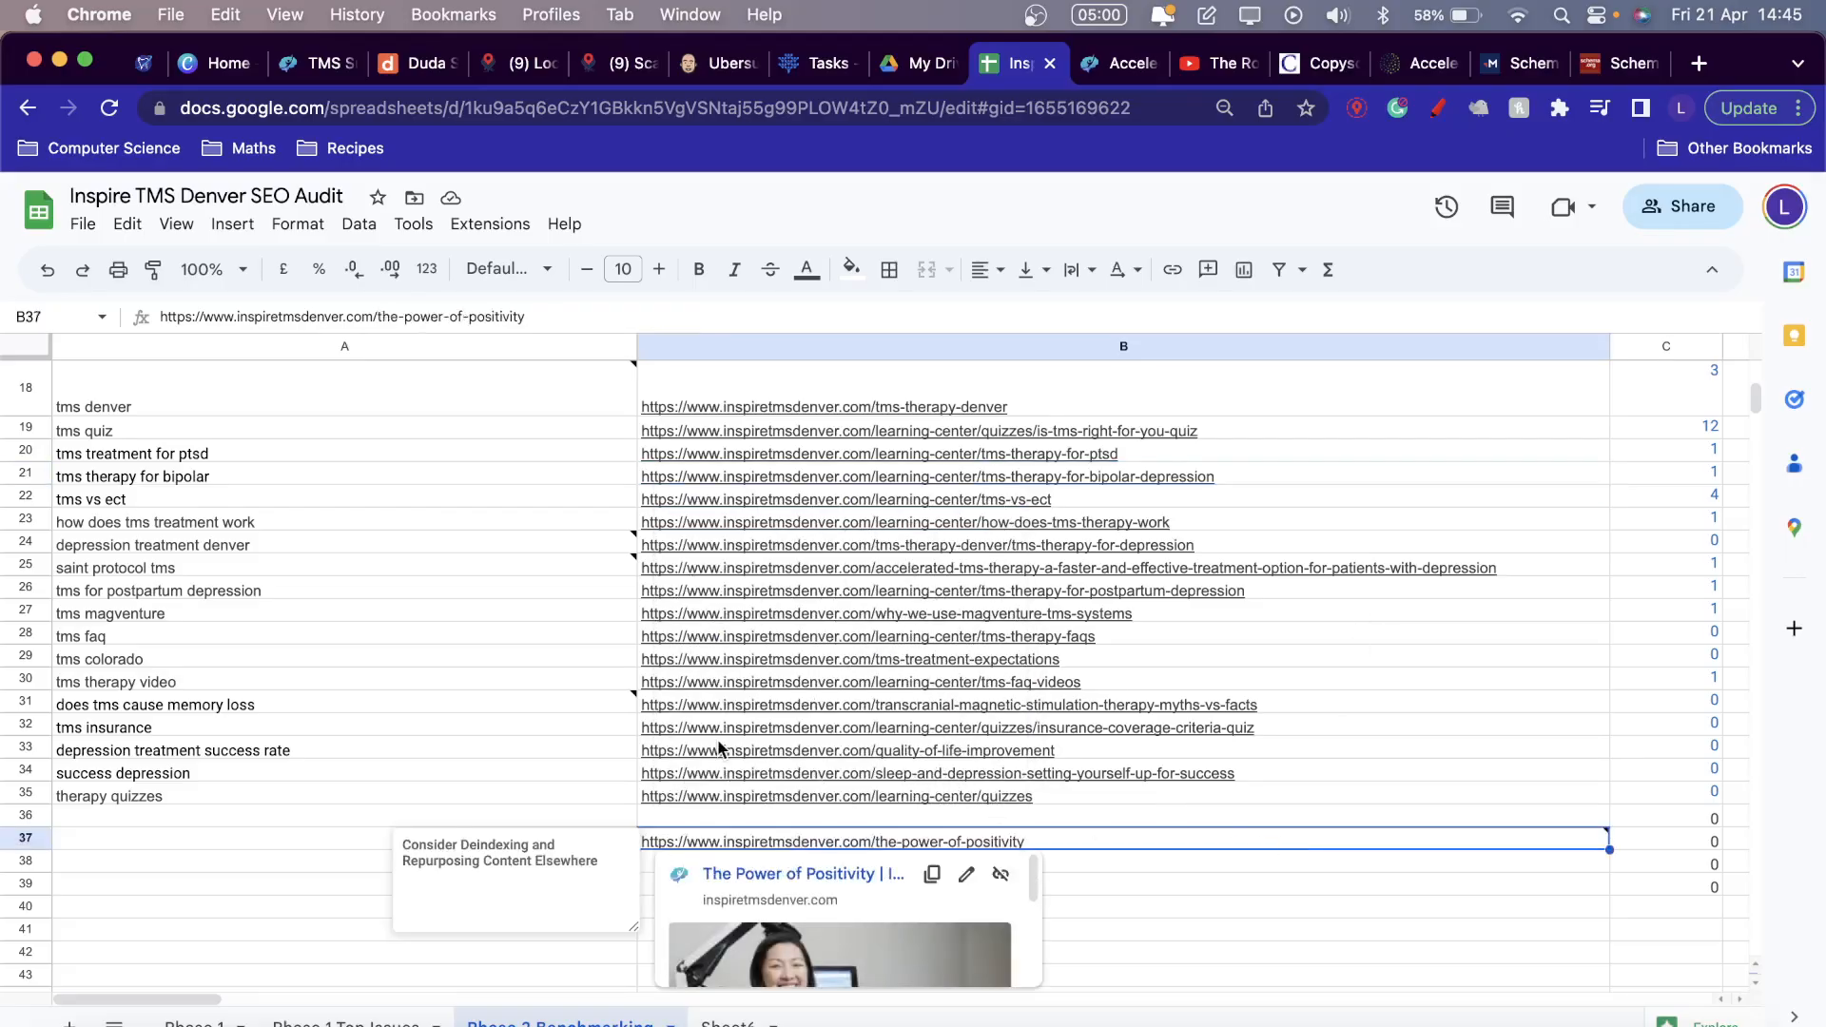
Review the last keywords, from "tms insurance" to "therapy quizzes", and check their performance figures in columns C to F.
click(213, 769)
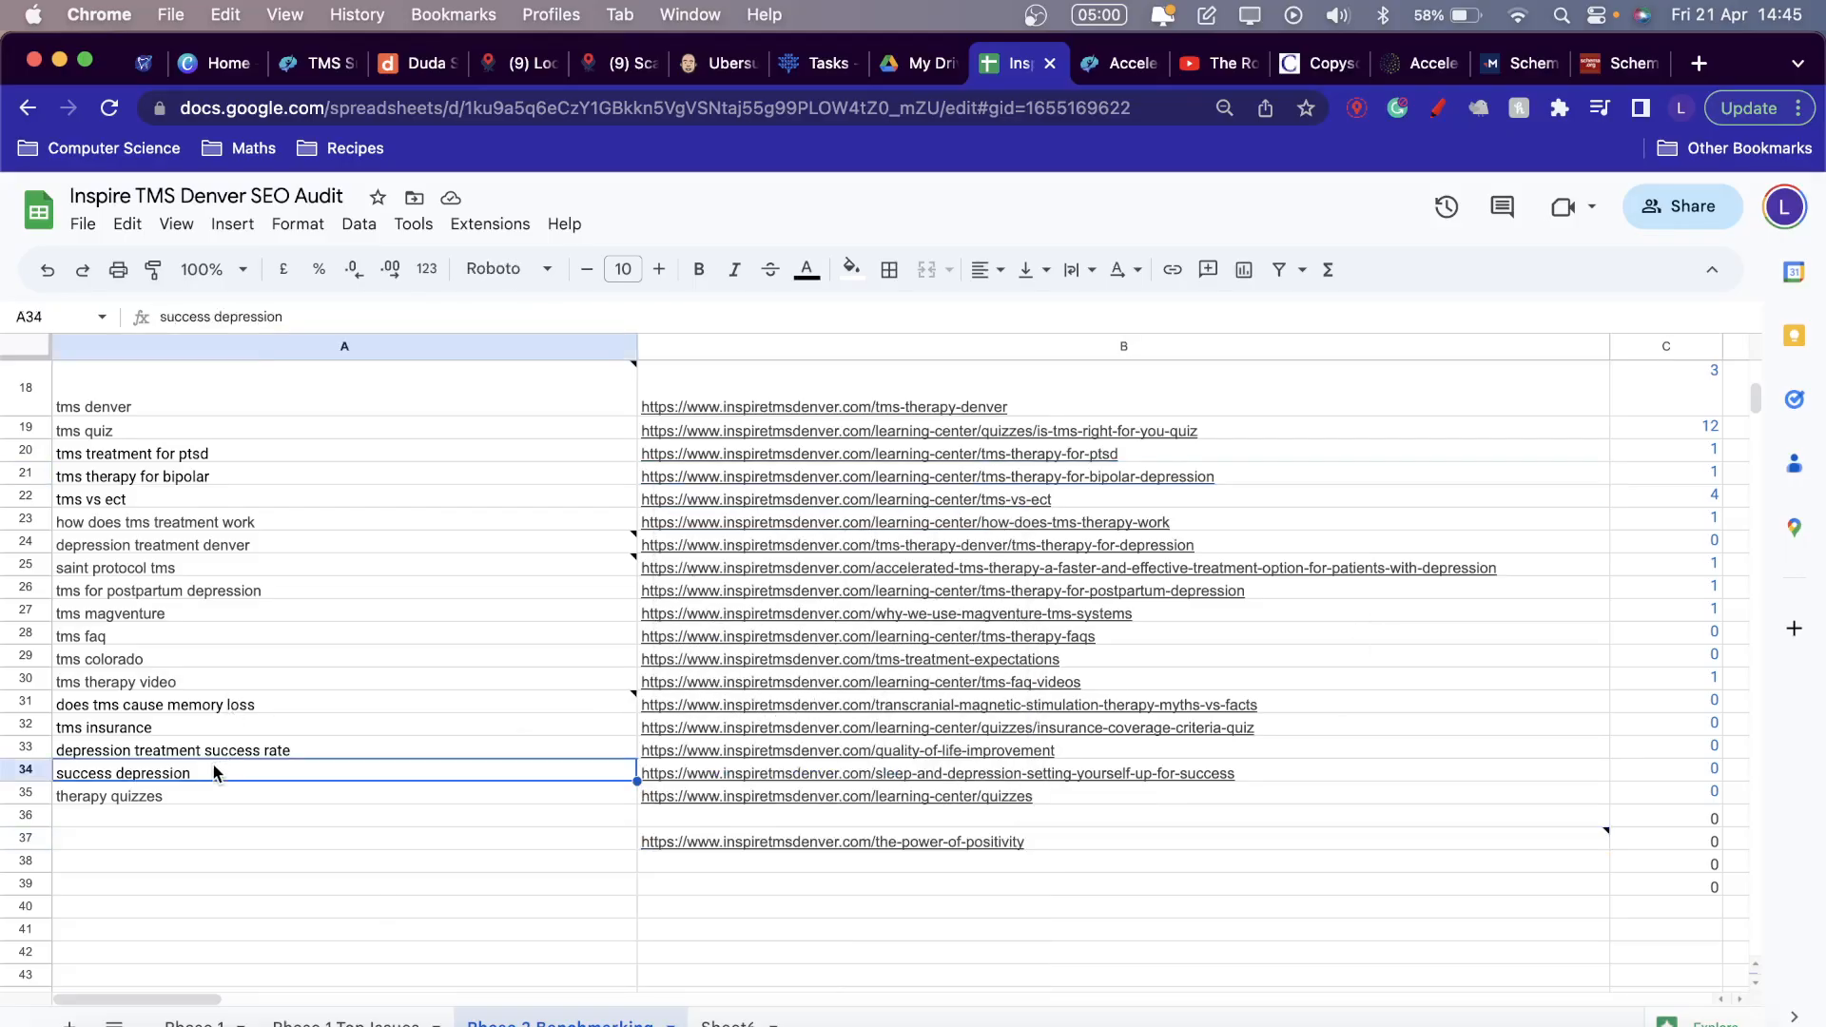
click(224, 727)
scroll(243, 712, down, 3)
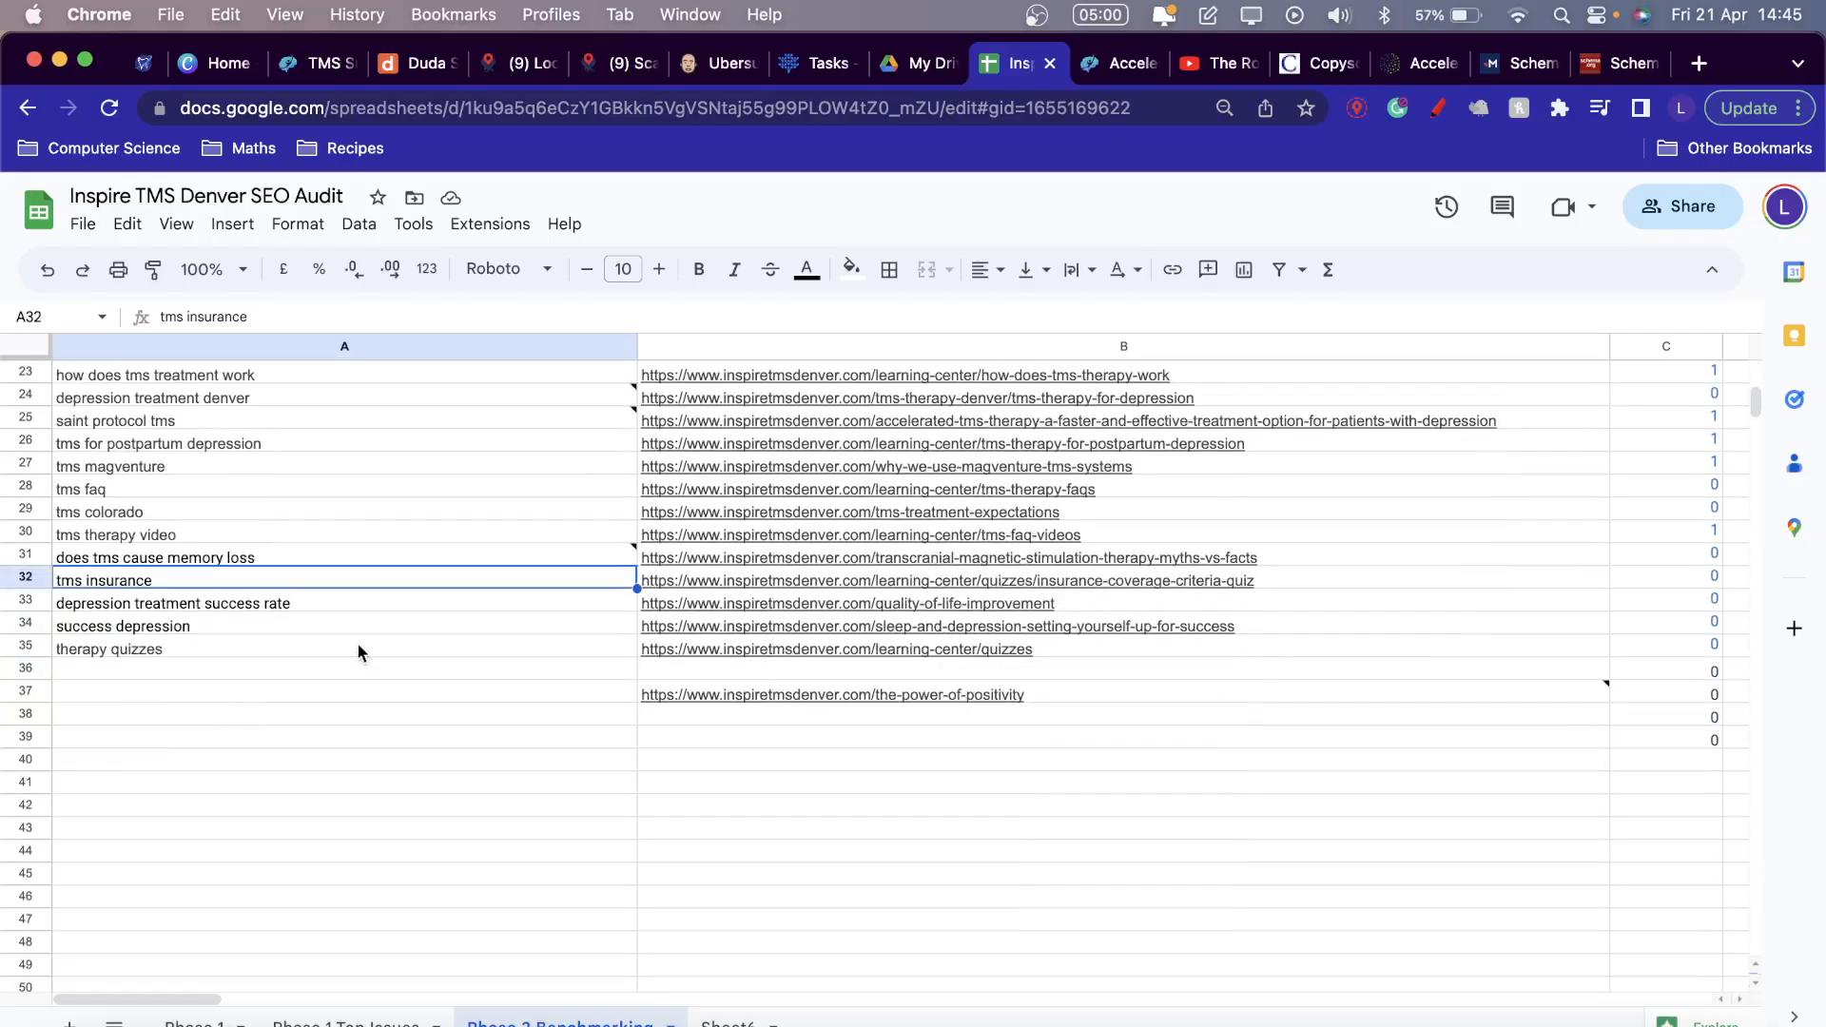
click(368, 605)
click(480, 648)
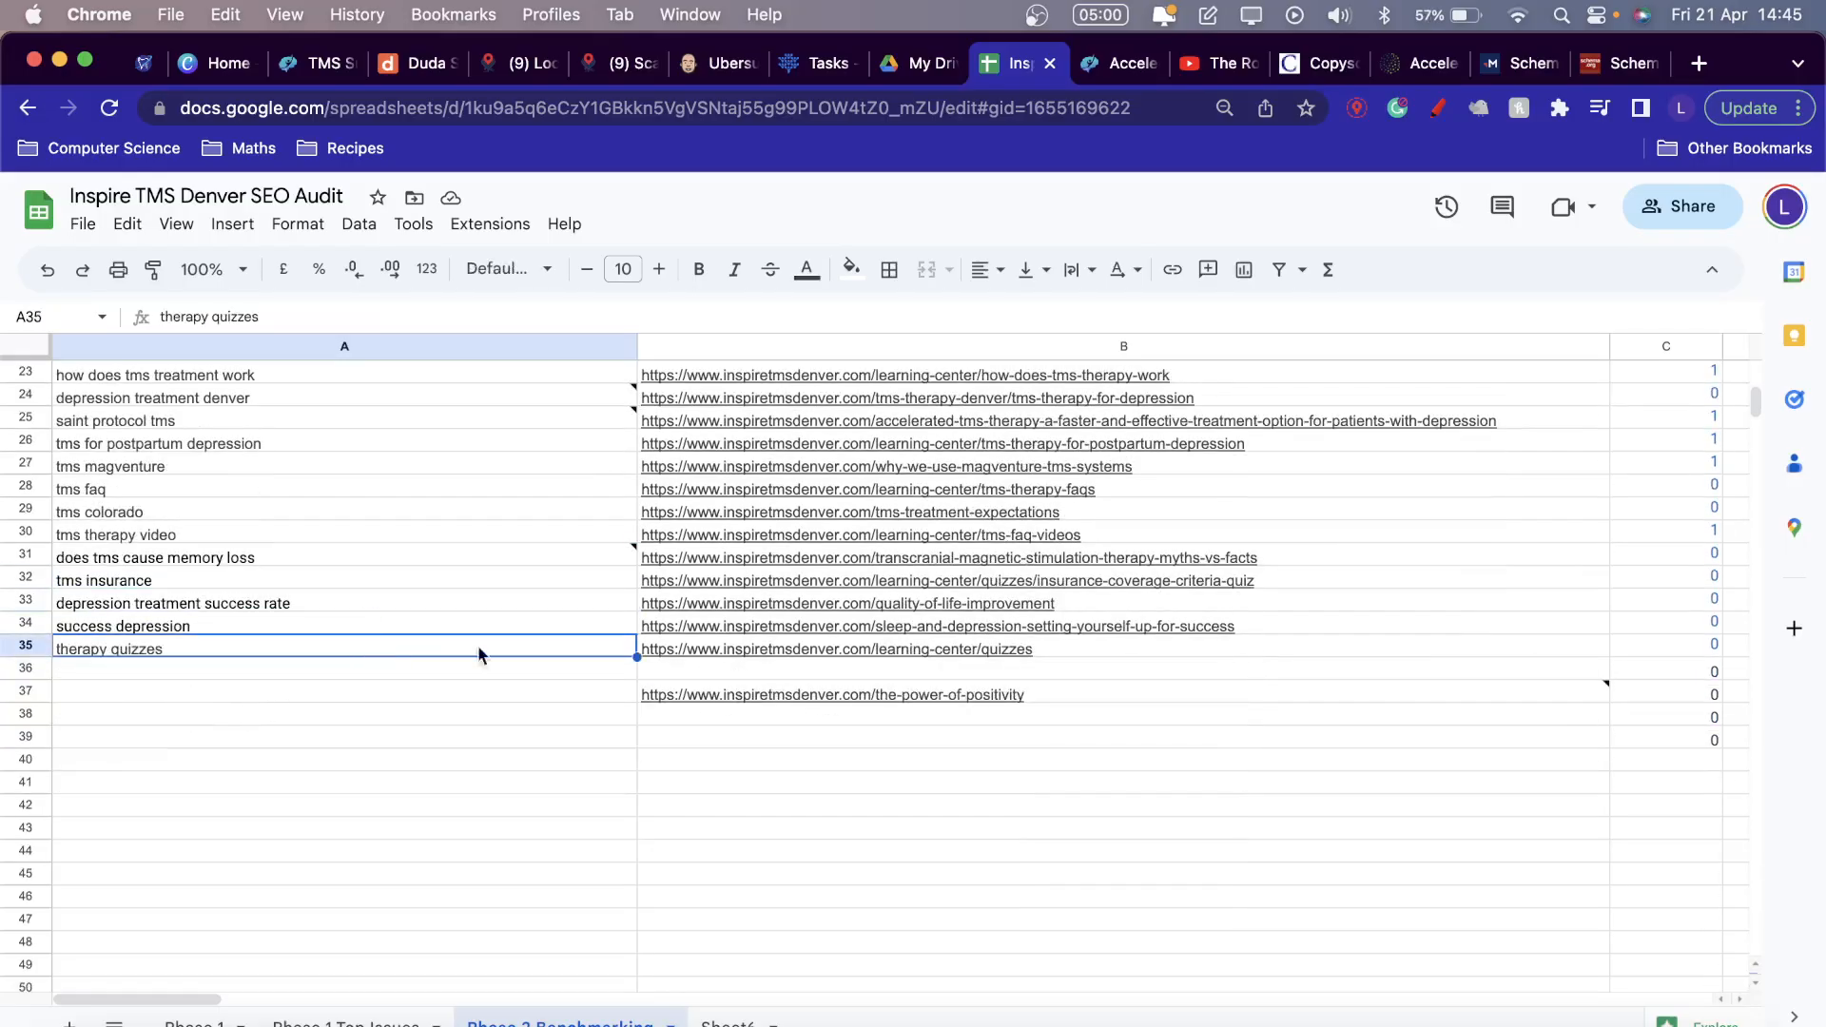
scroll(756, 652, right, 5)
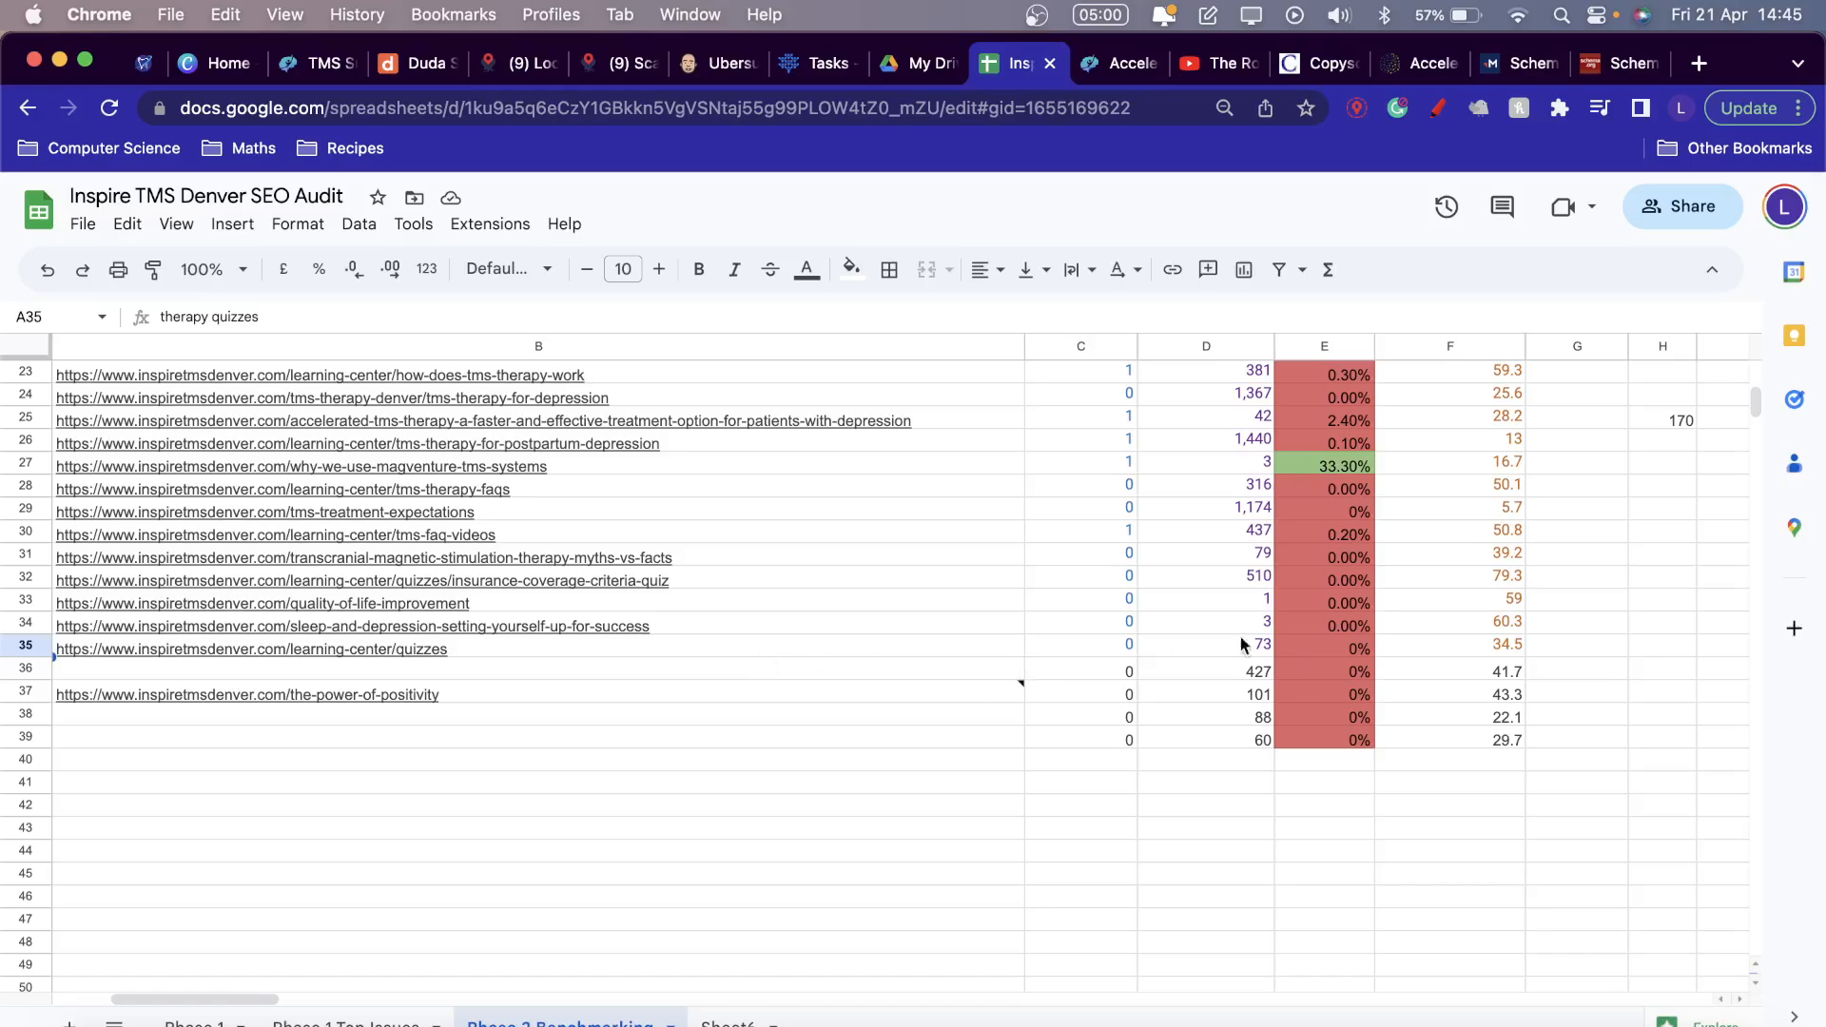
scroll(1222, 581, up, 1)
scroll(1120, 691, left, 5)
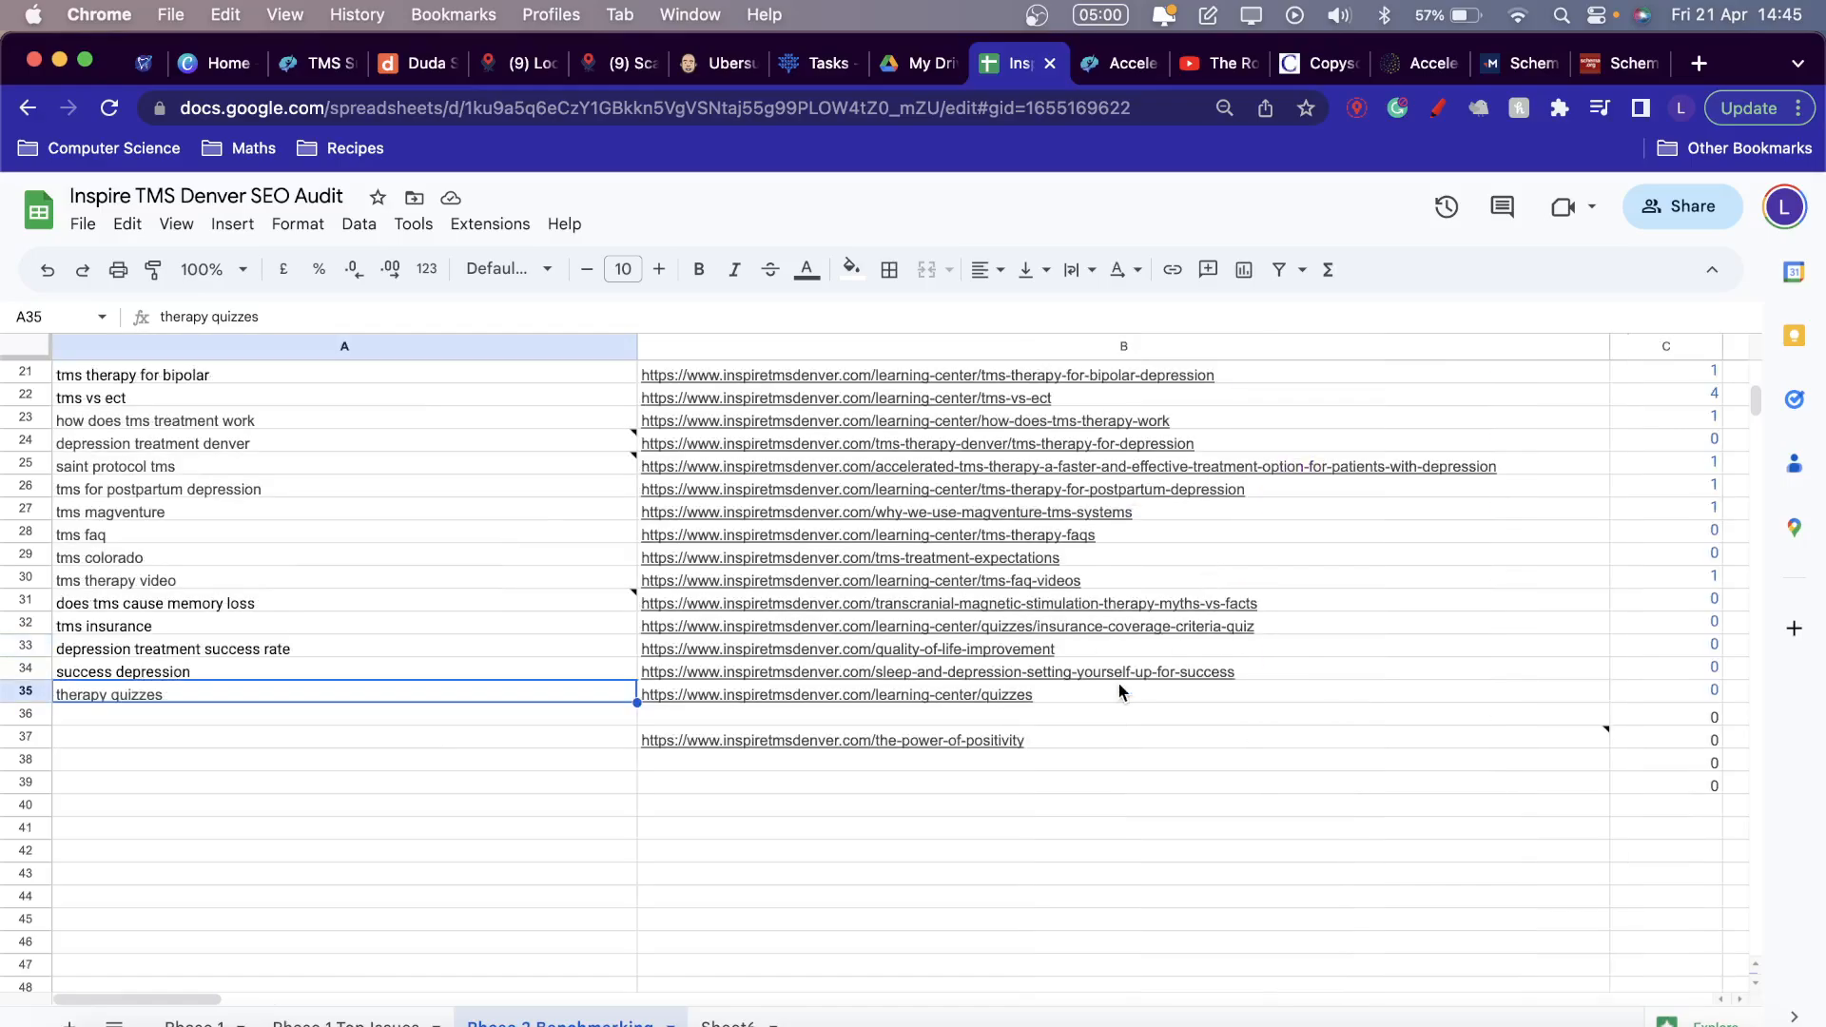
Preview the FAQ videos and SAINT protocol page links, and read the note on the "saint protocol tms" keyword in row 25.
scroll(1116, 681, up, 1)
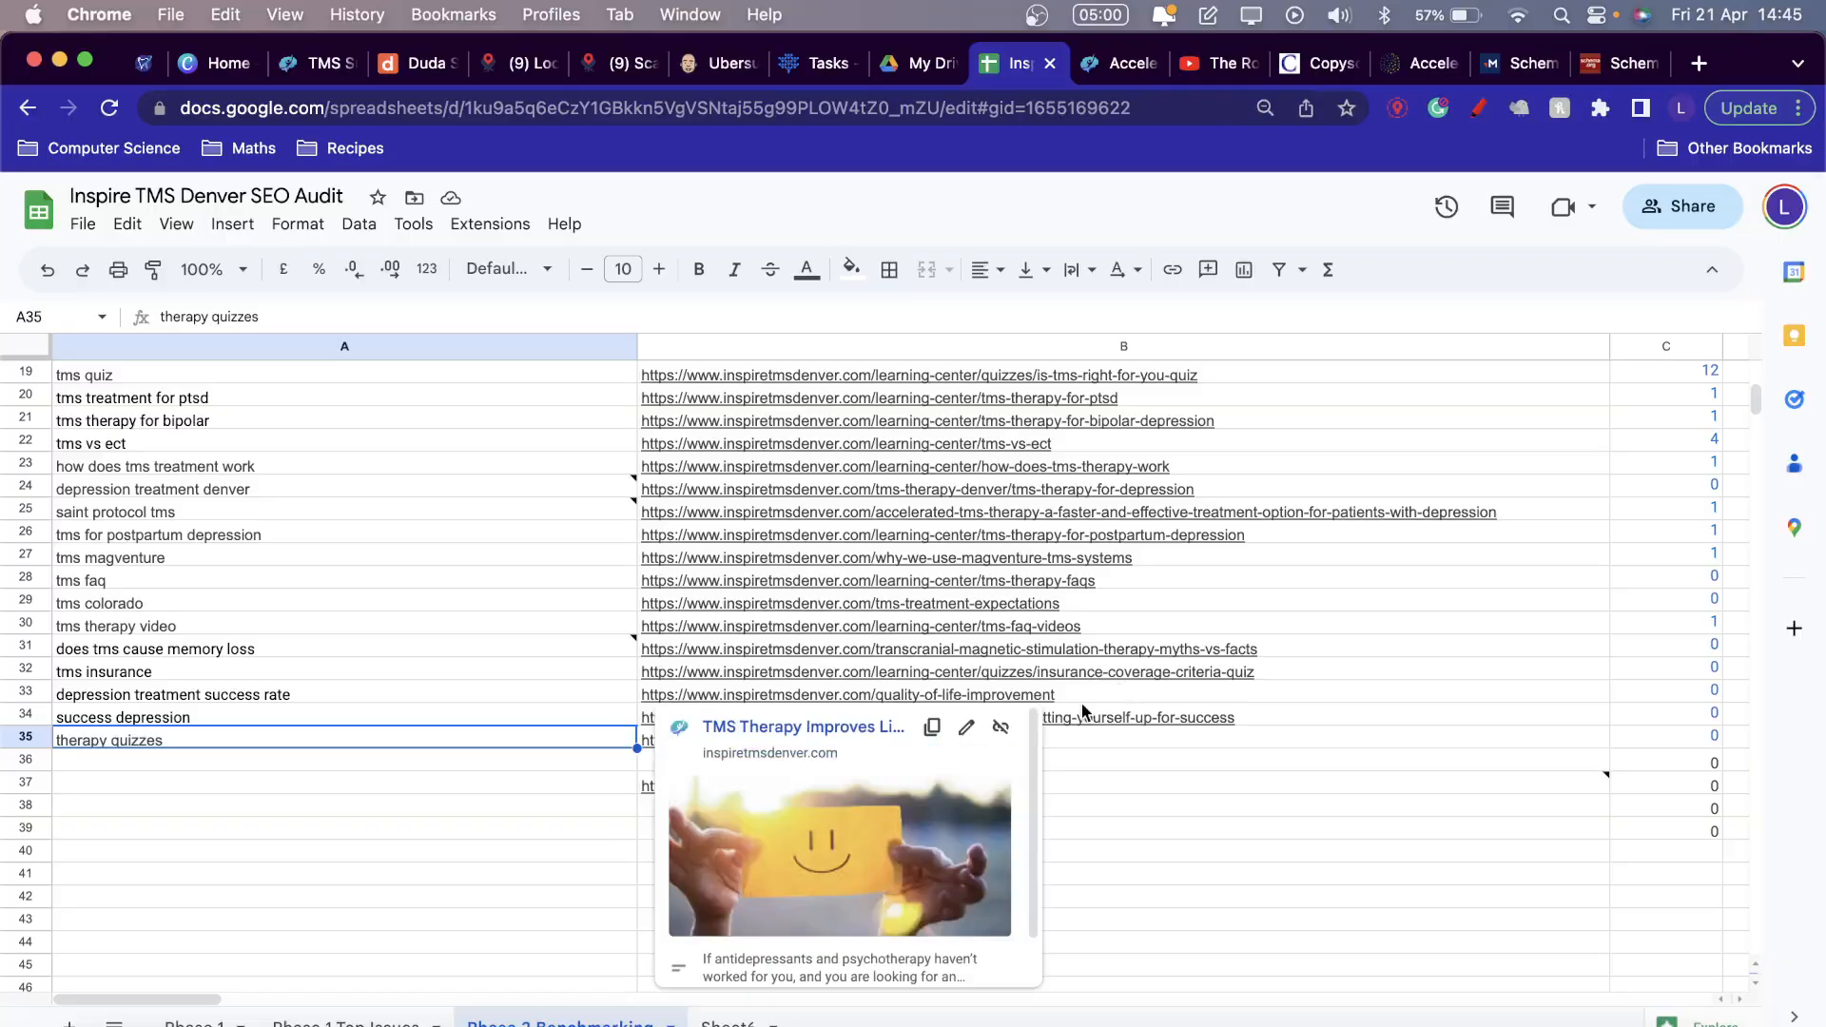
click(1185, 620)
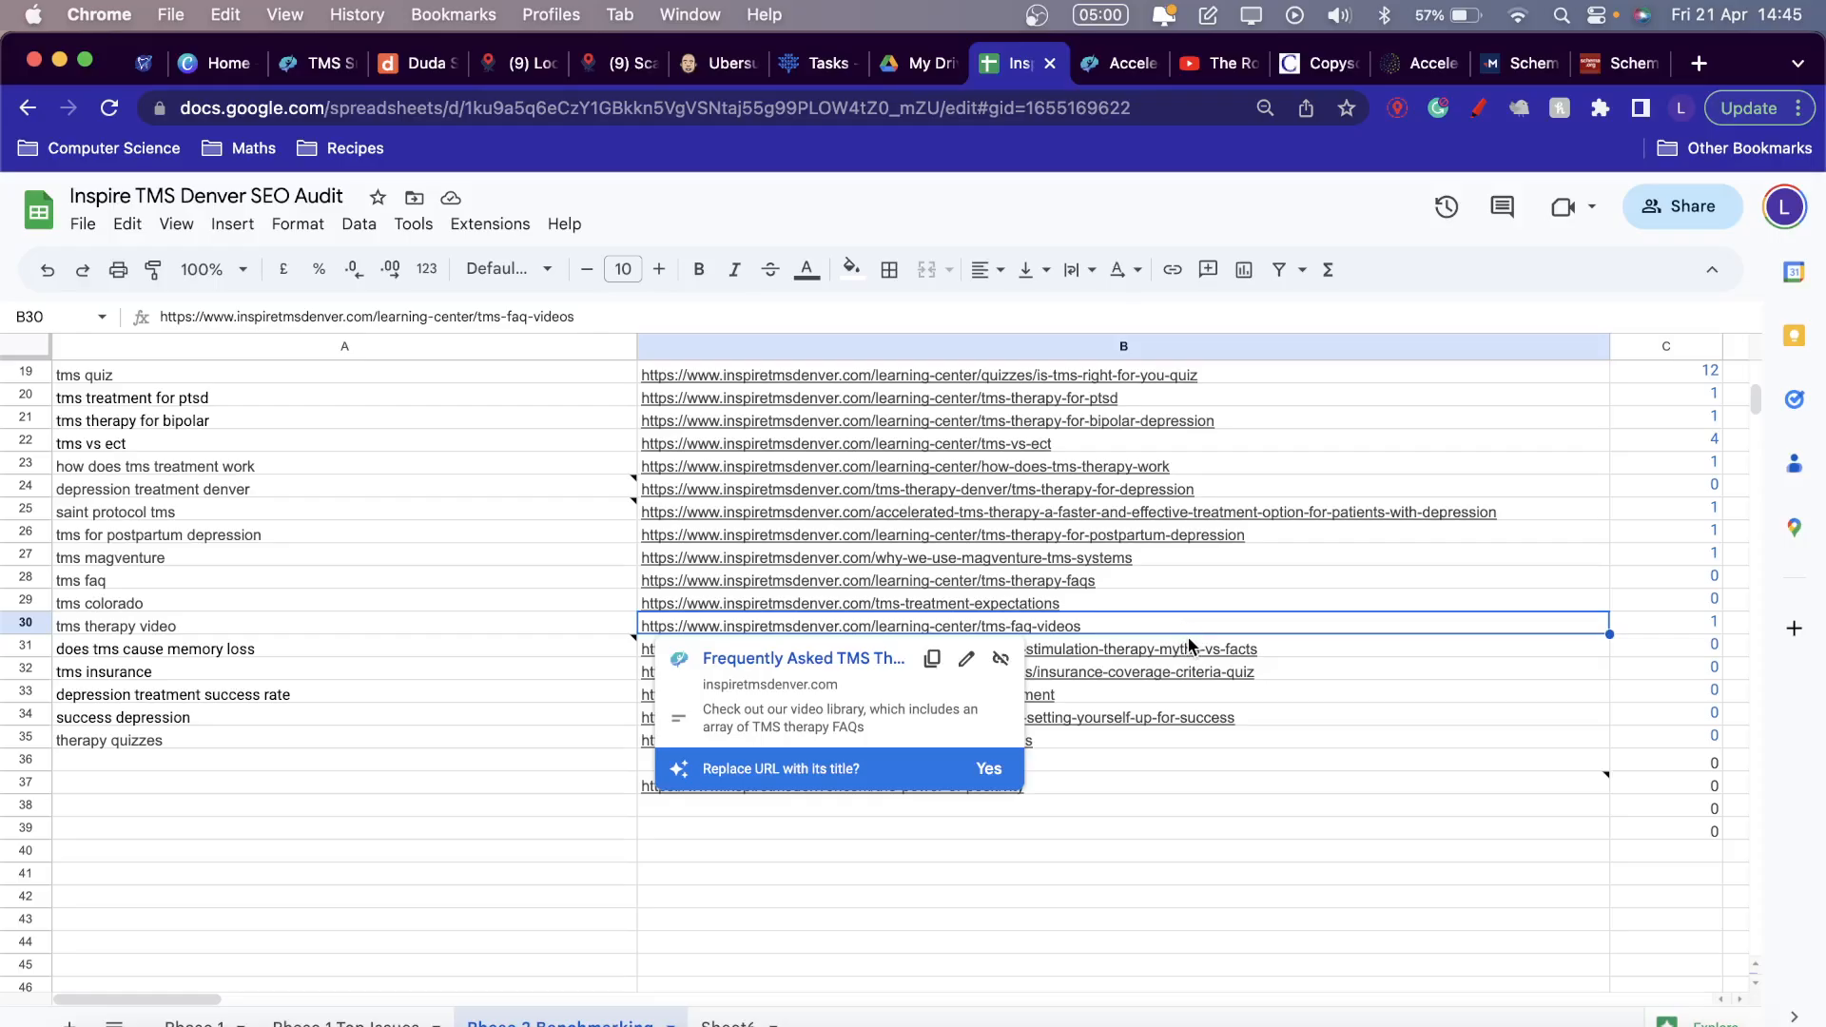
mouse_move(1212, 588)
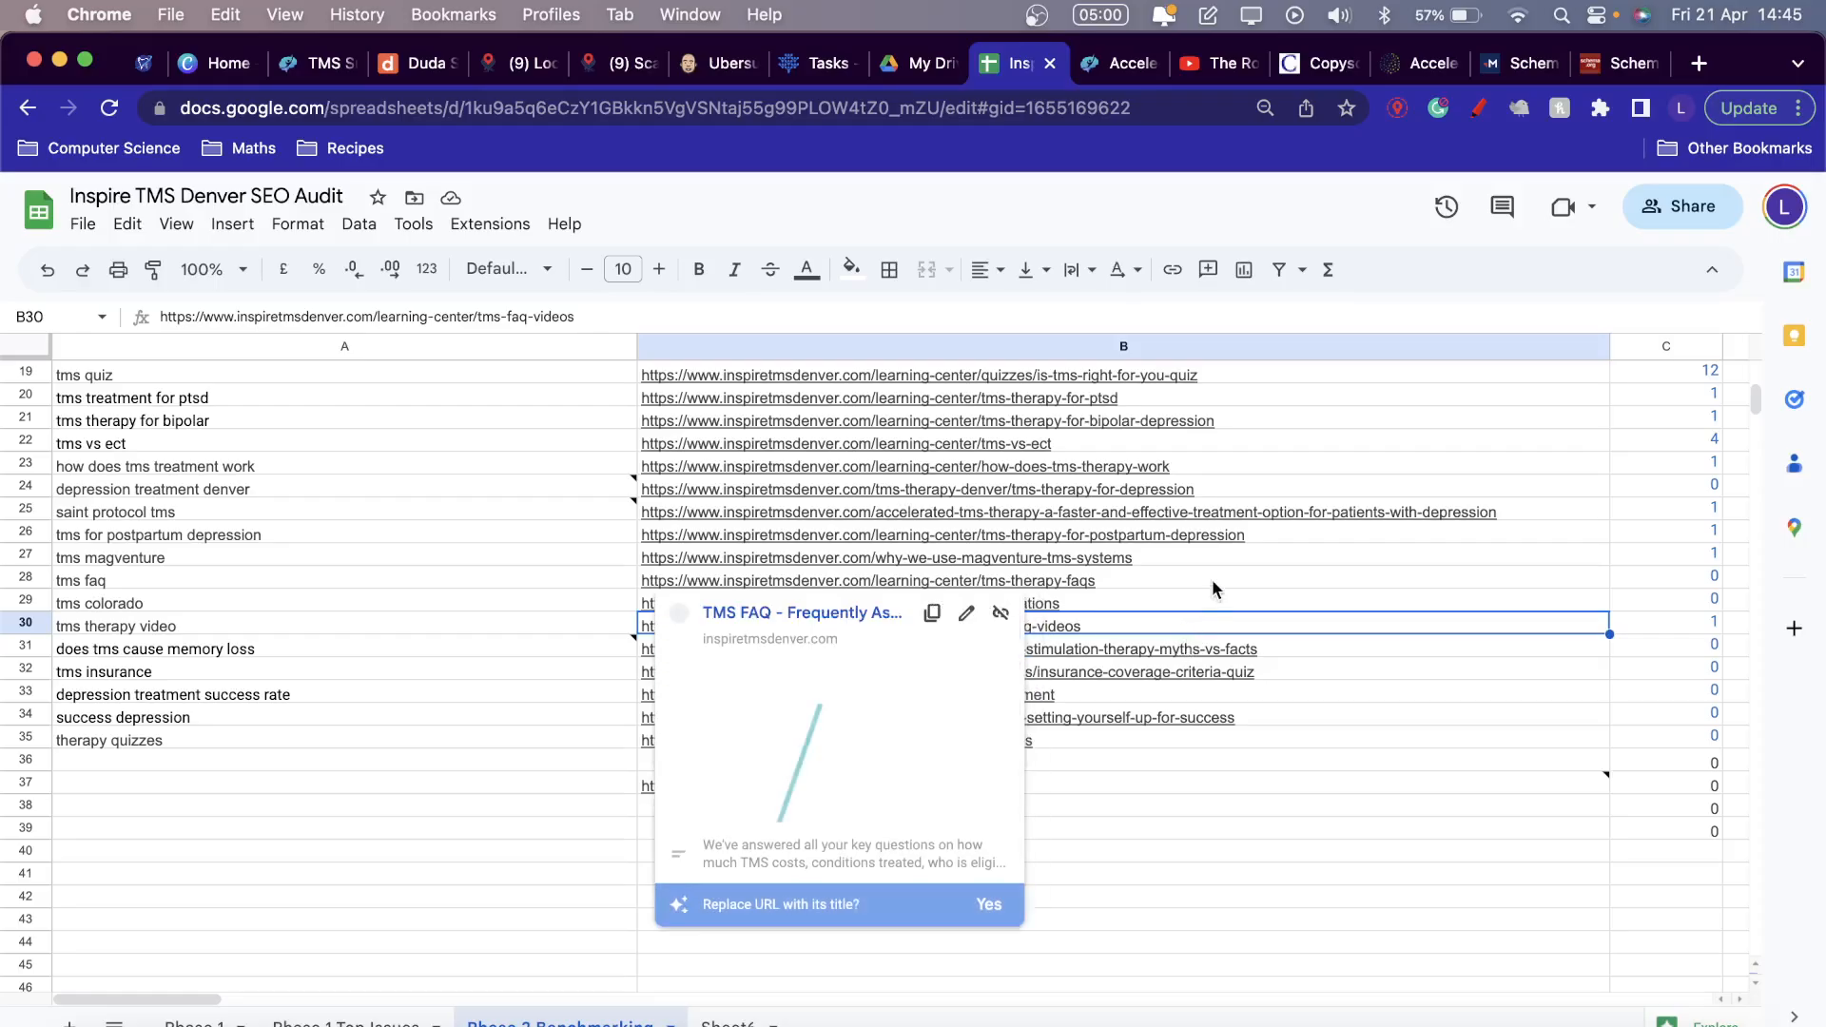
click(1258, 512)
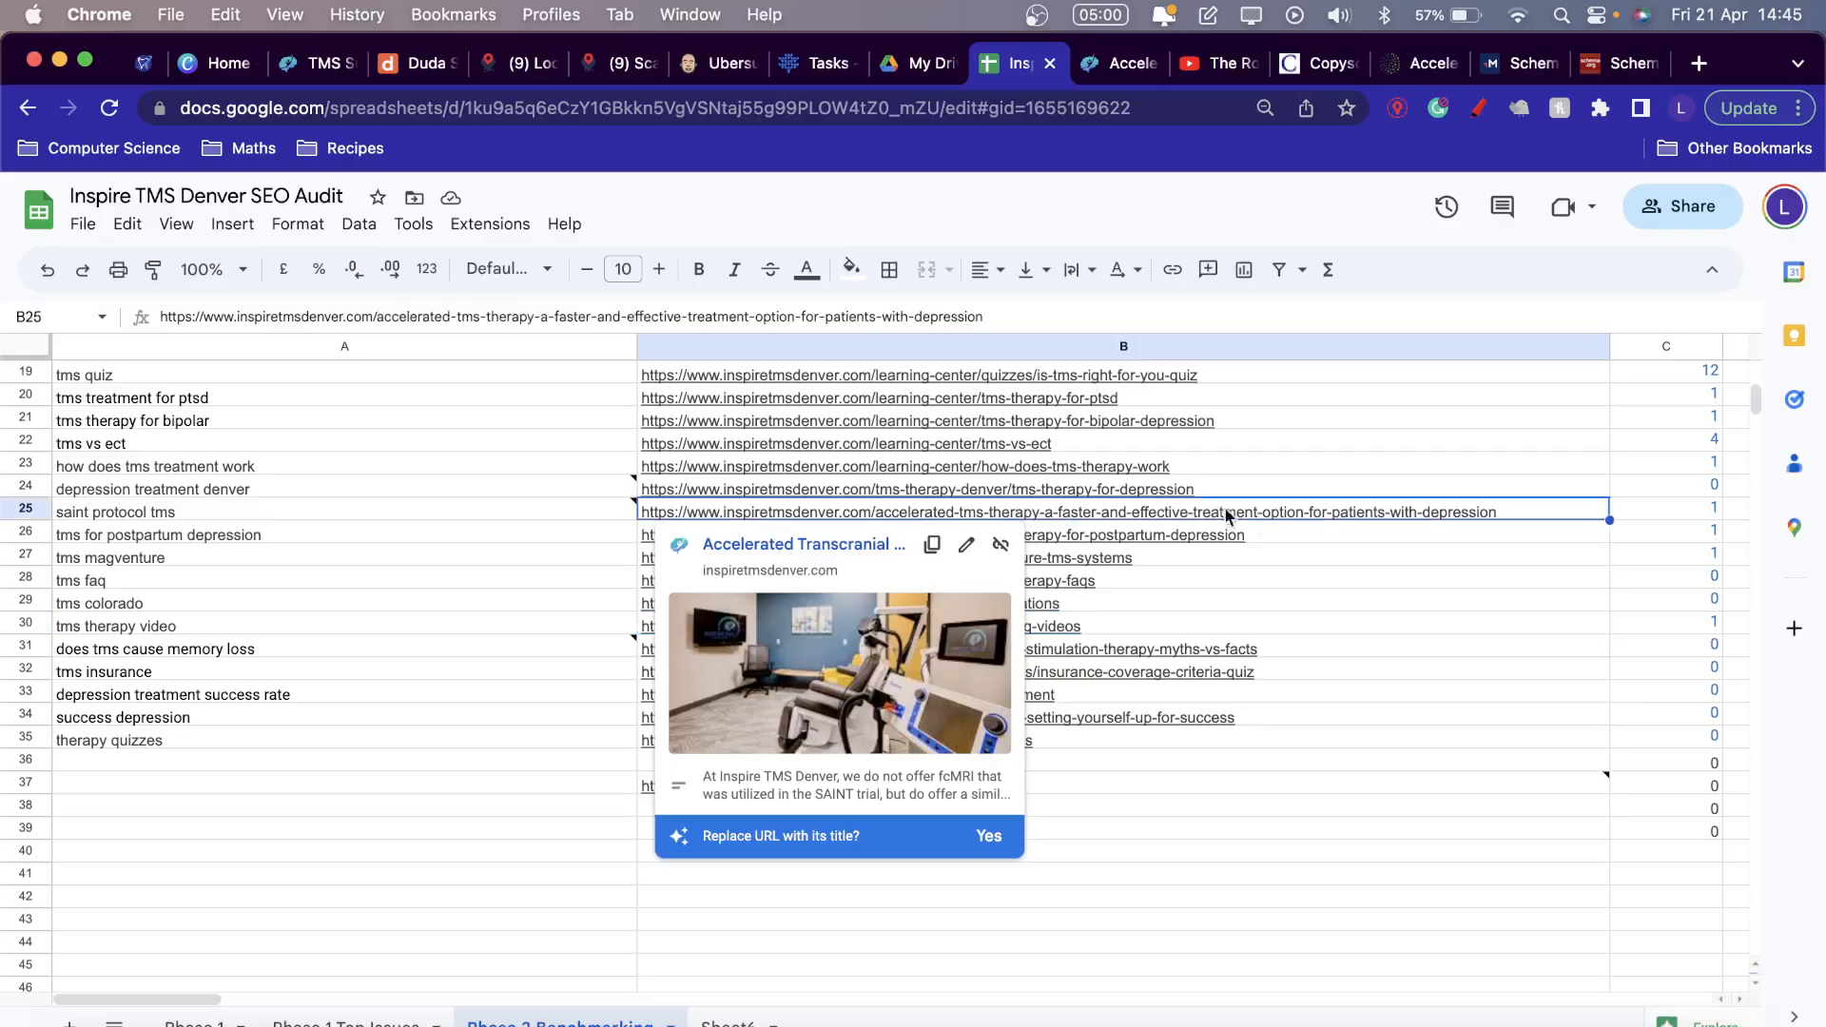
click(25, 511)
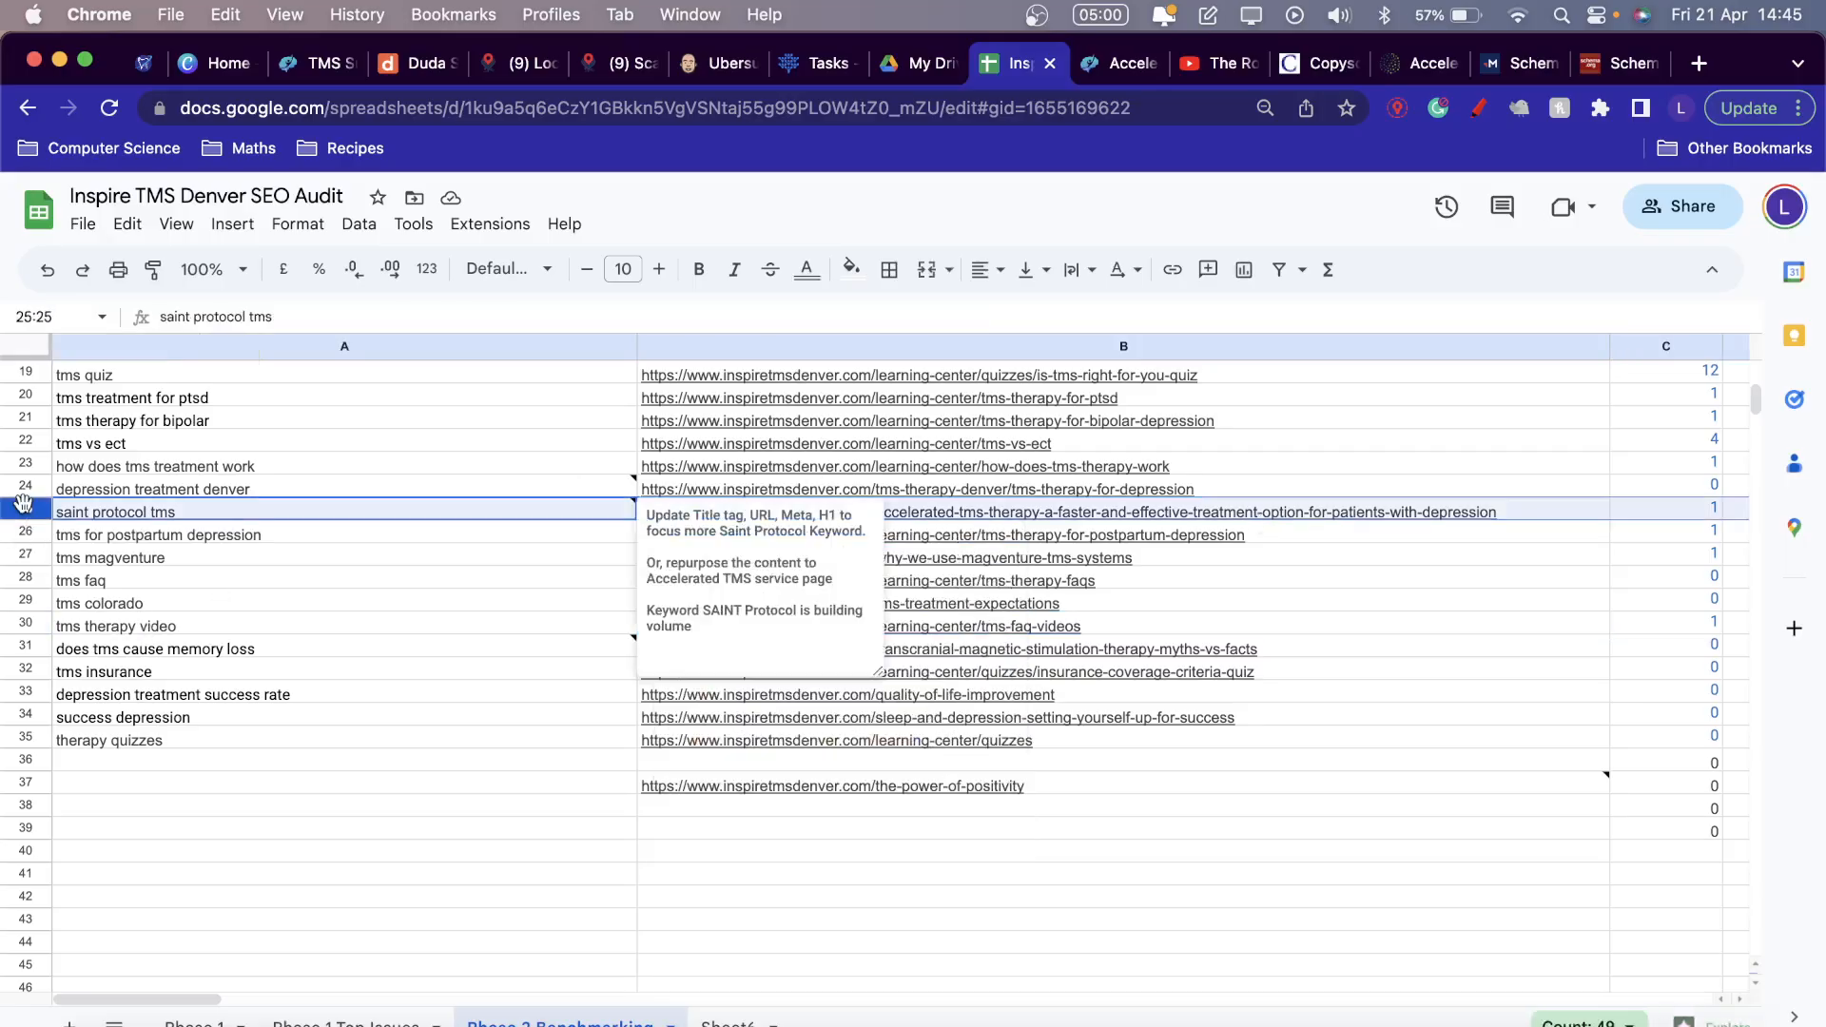
mouse_move(1094, 645)
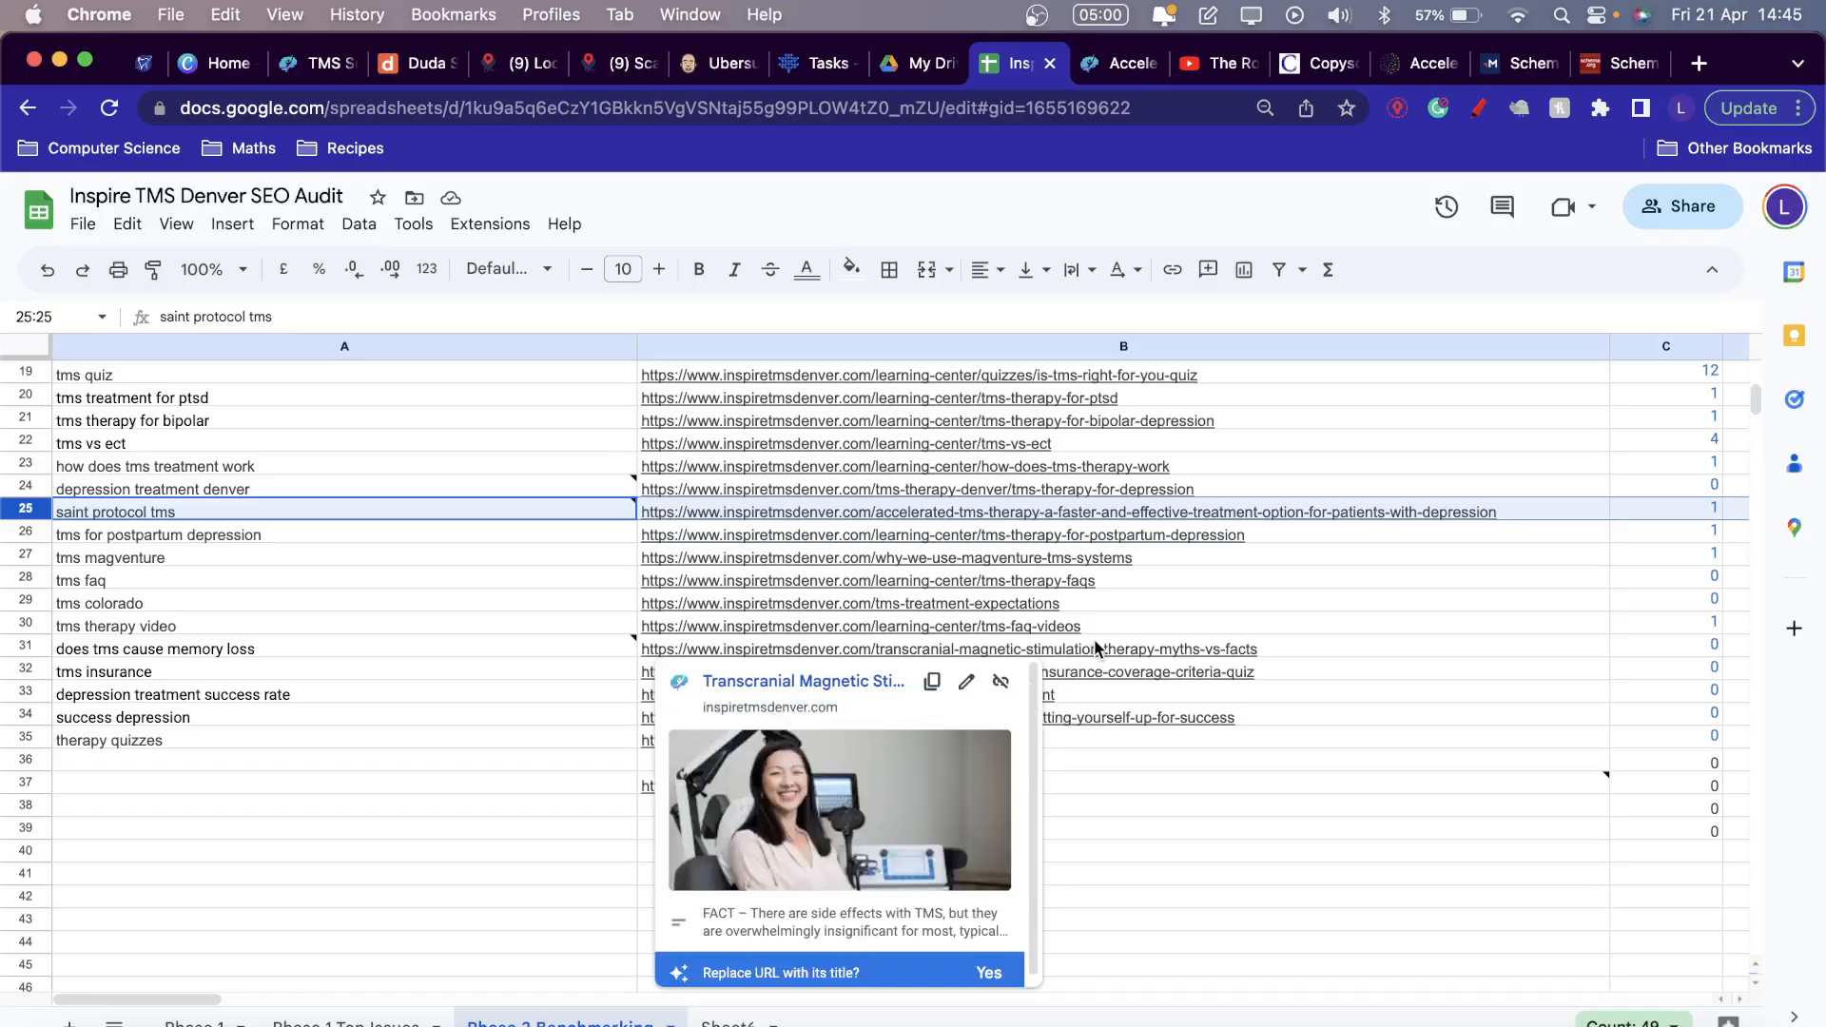
click(1595, 837)
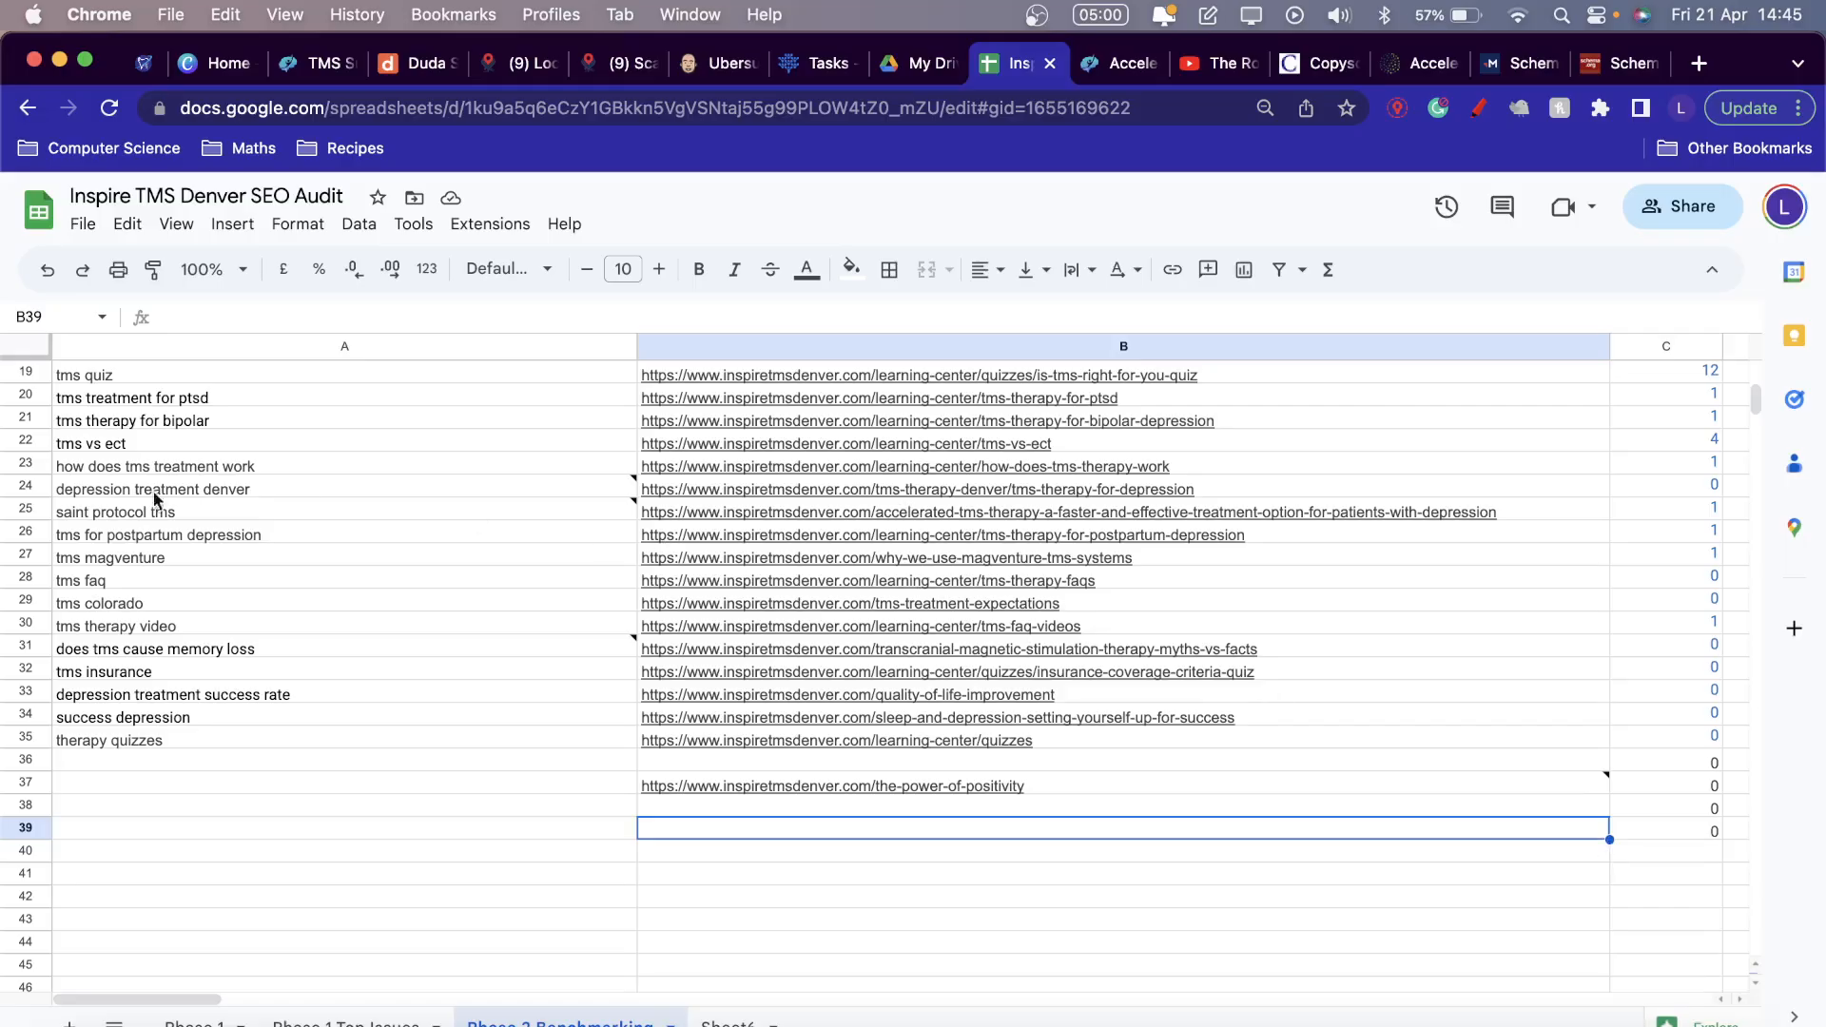
Highlight row 26, "tms for postpartum depression", and check its performance figures across the columns.
click(26, 531)
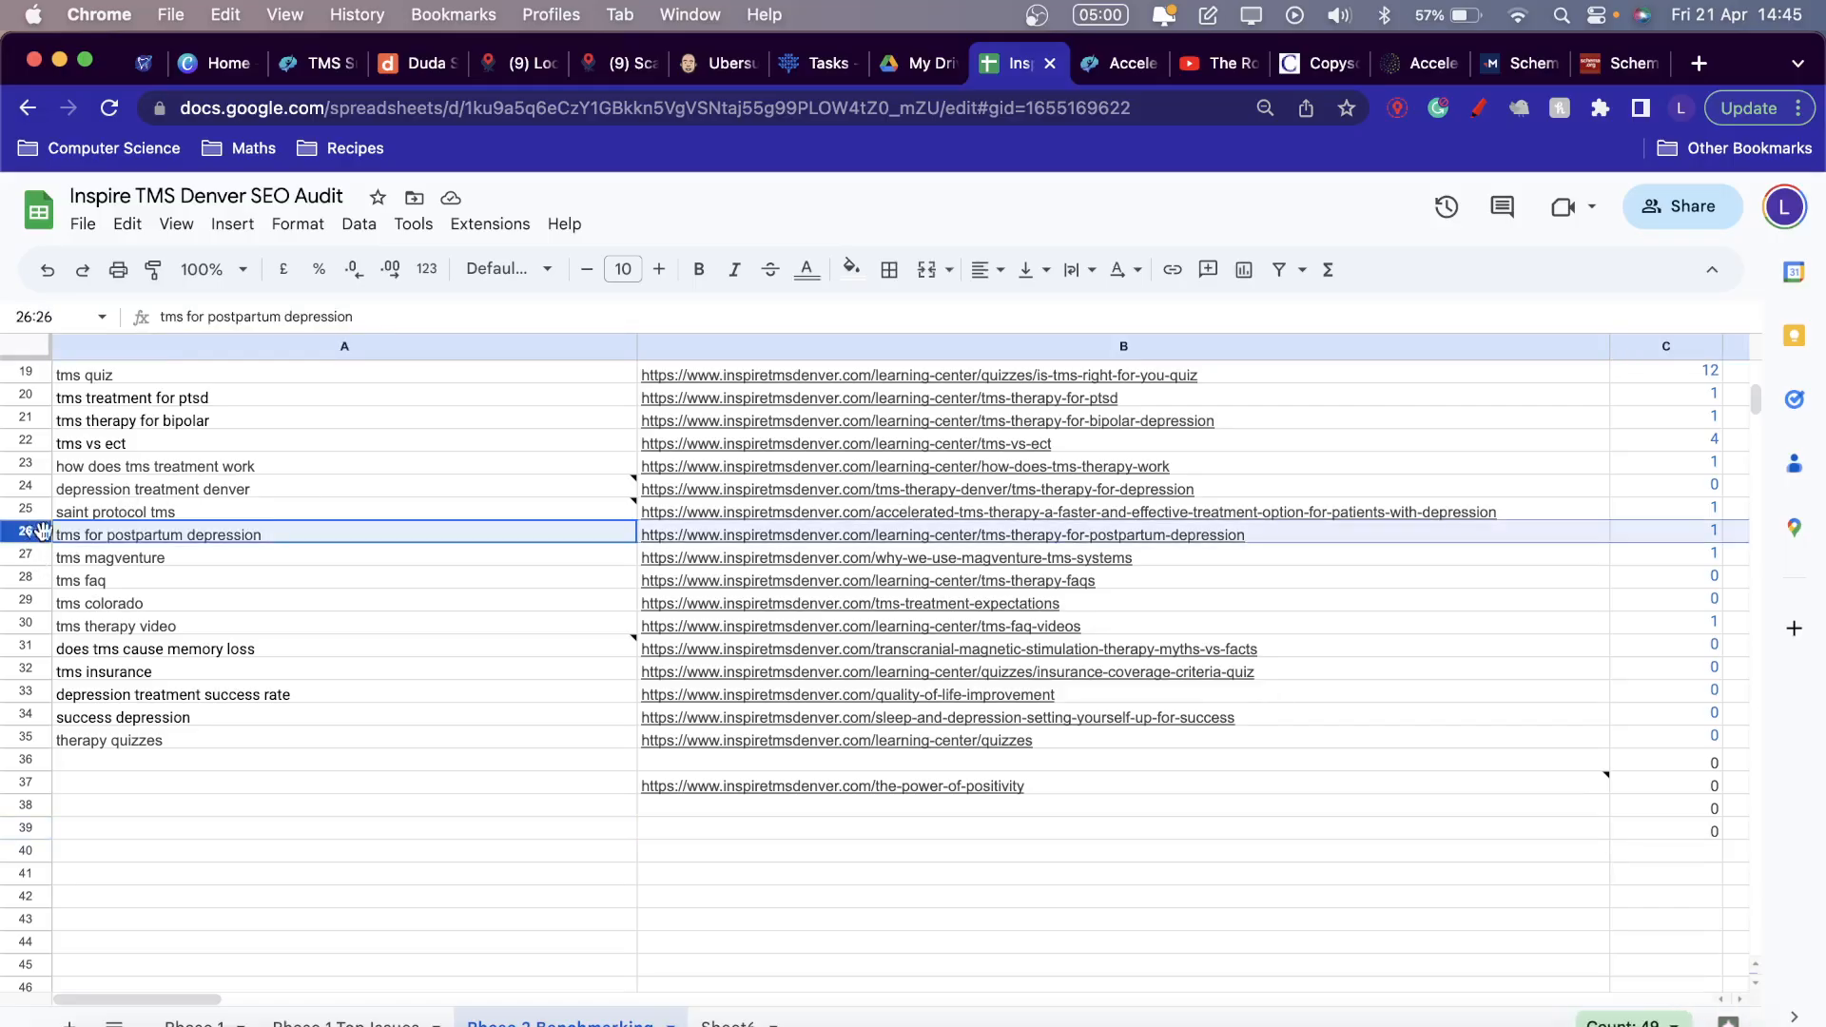
scroll(1092, 833, right, 5)
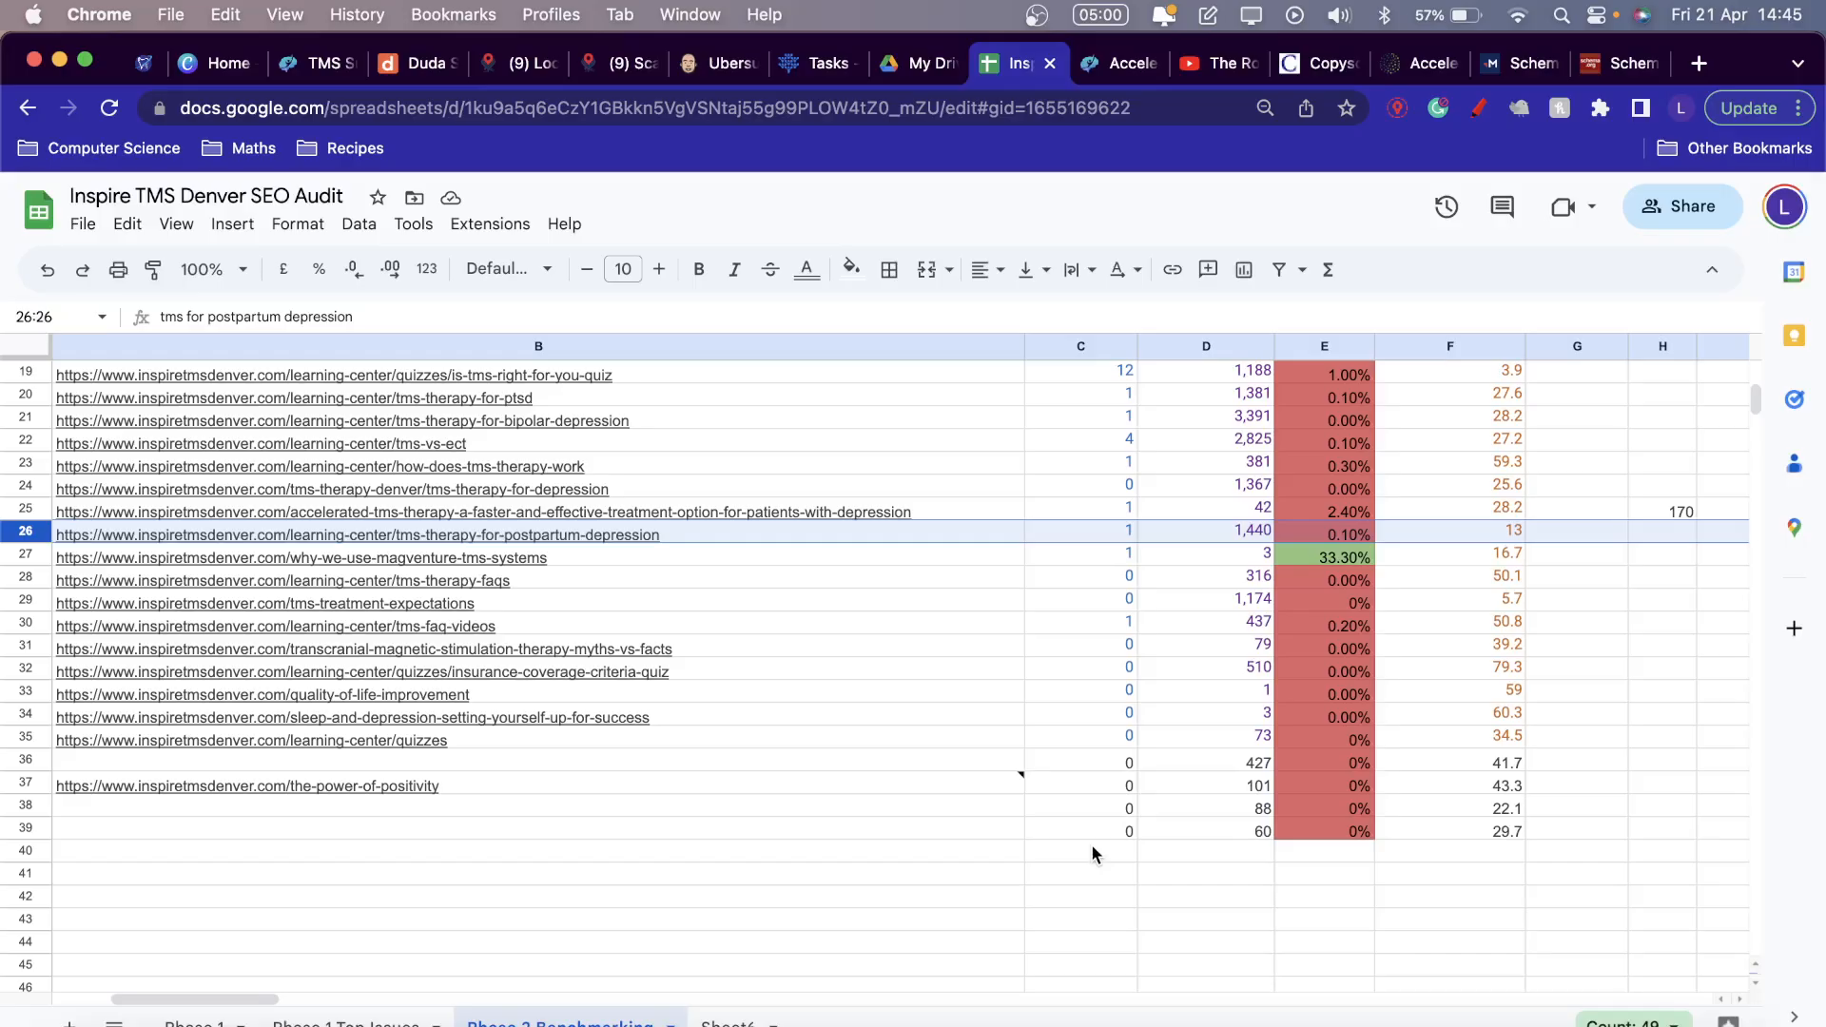
scroll(973, 808, left, 5)
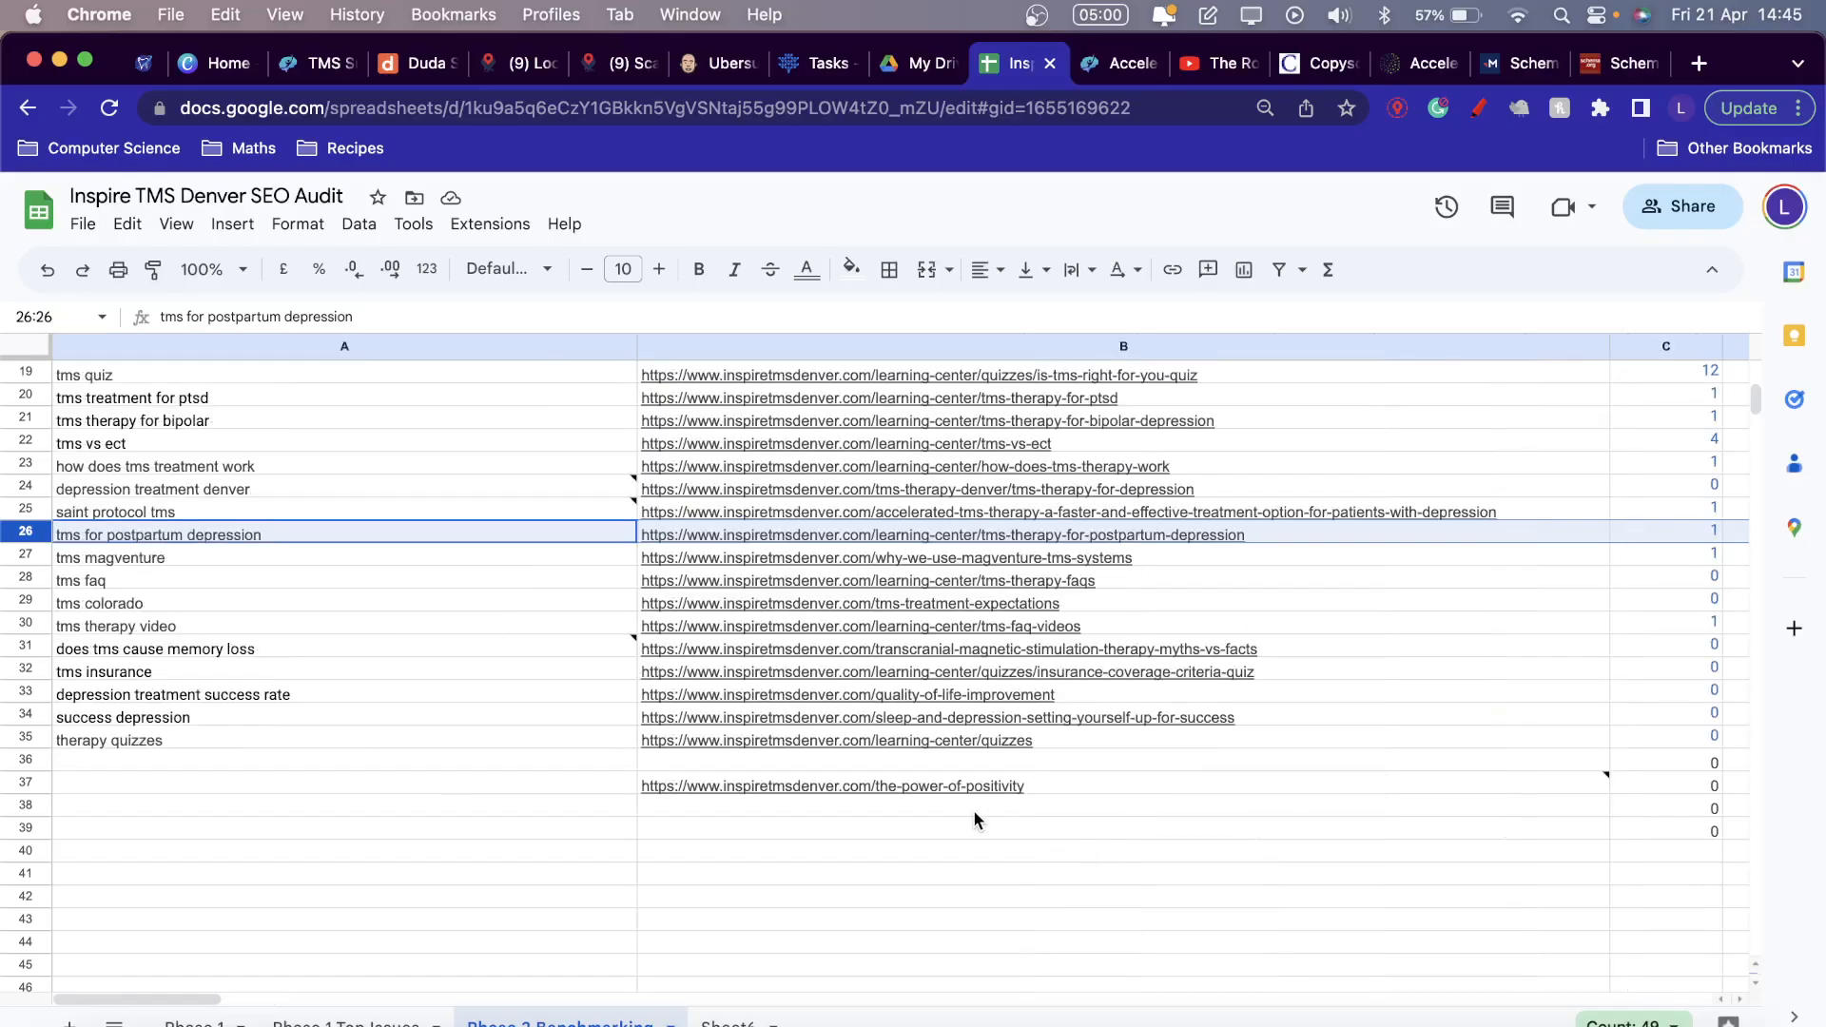
click(463, 532)
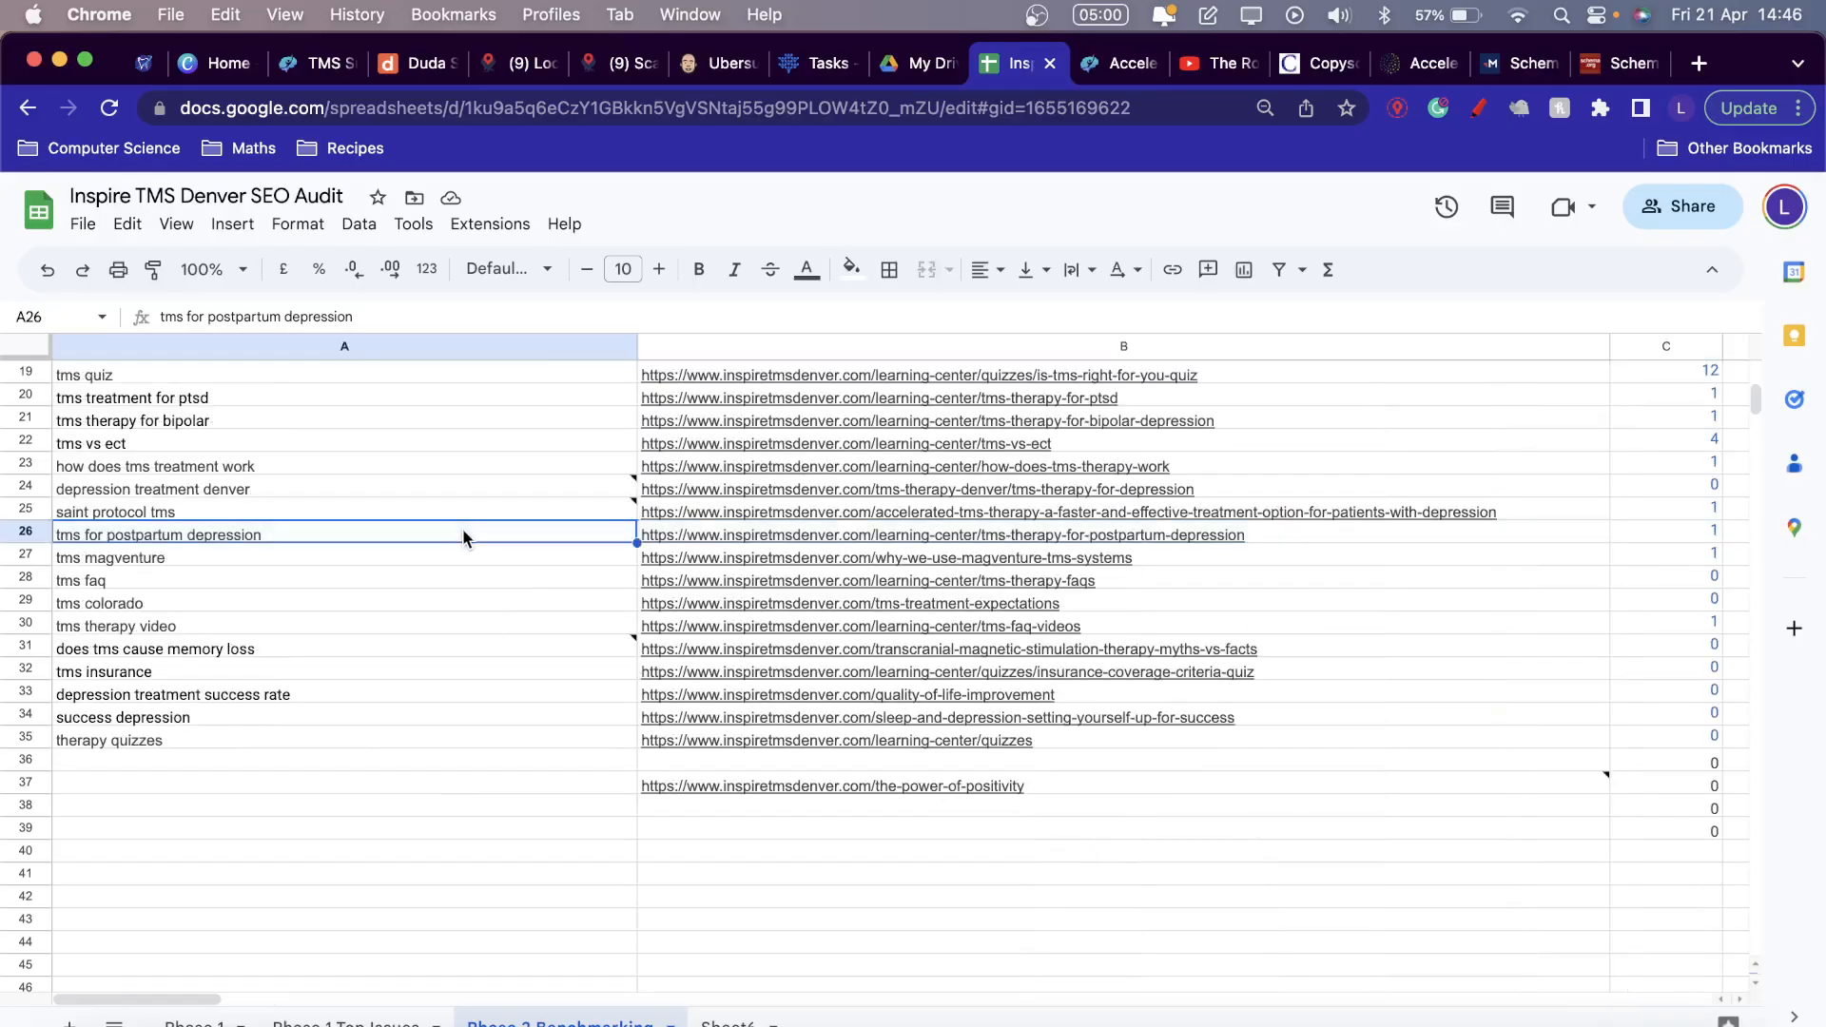
click(454, 560)
click(455, 534)
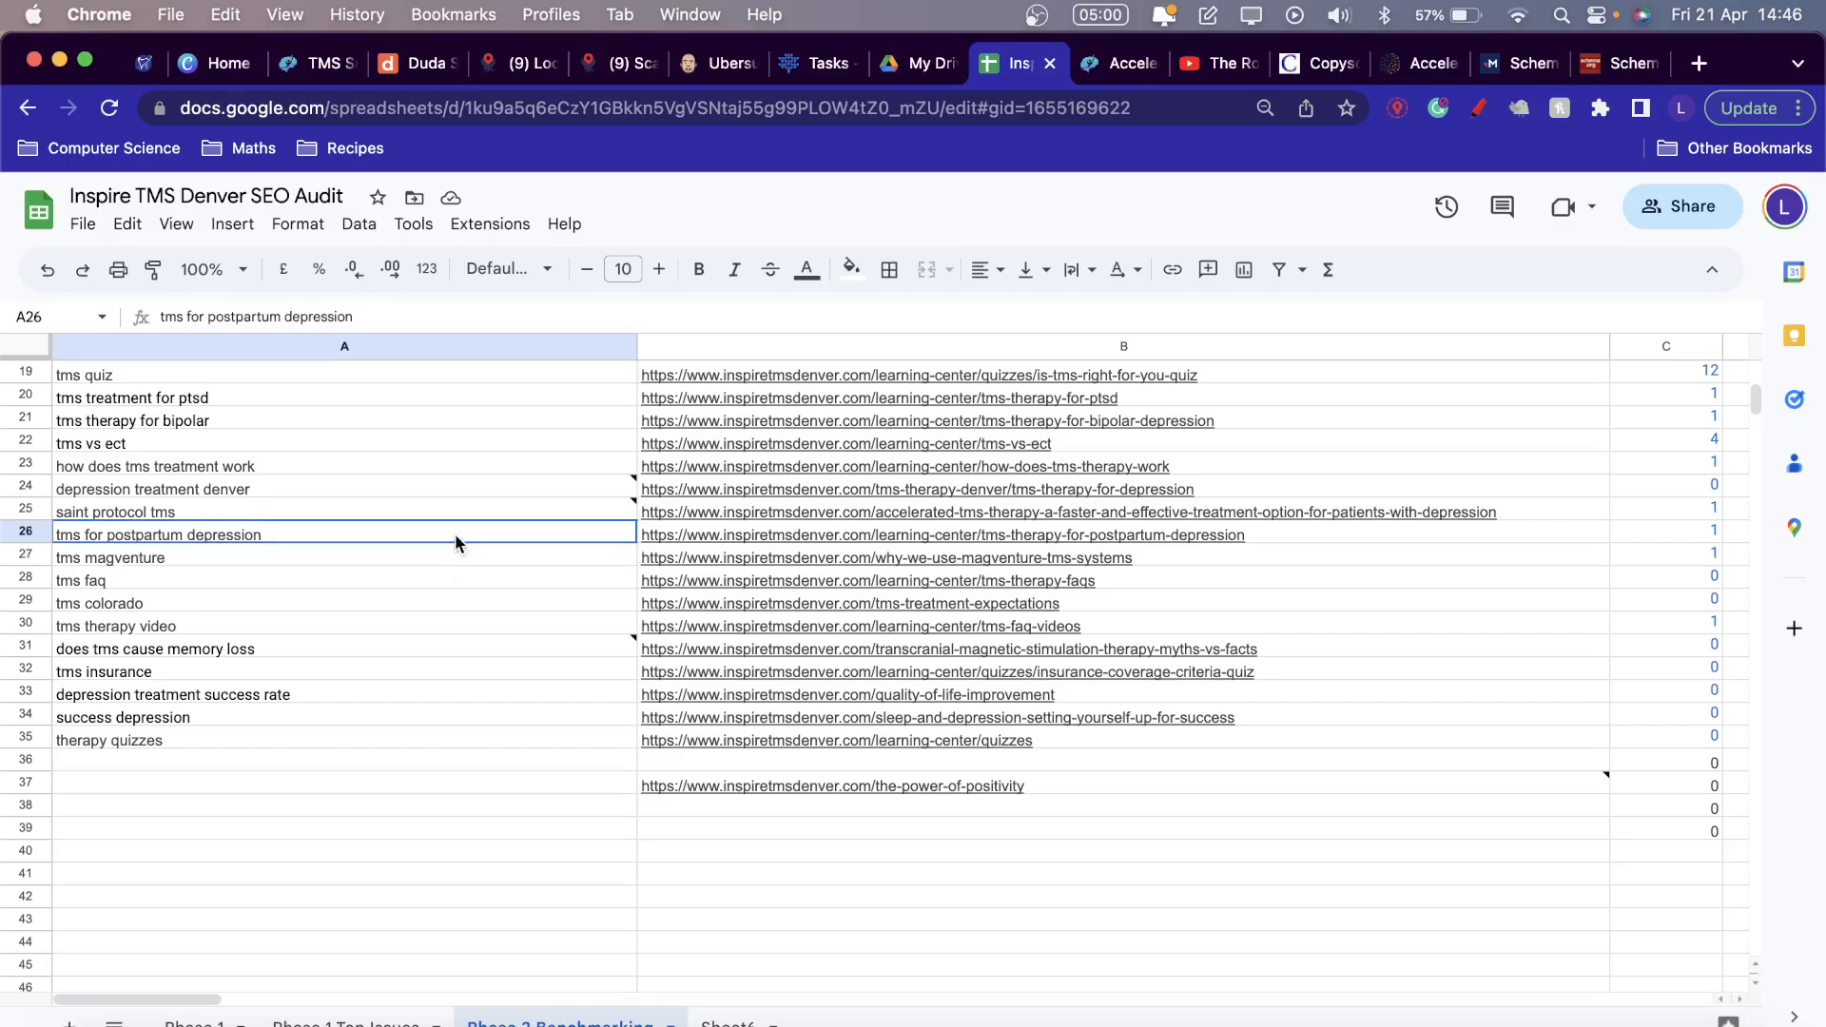
click(9, 513)
click(19, 532)
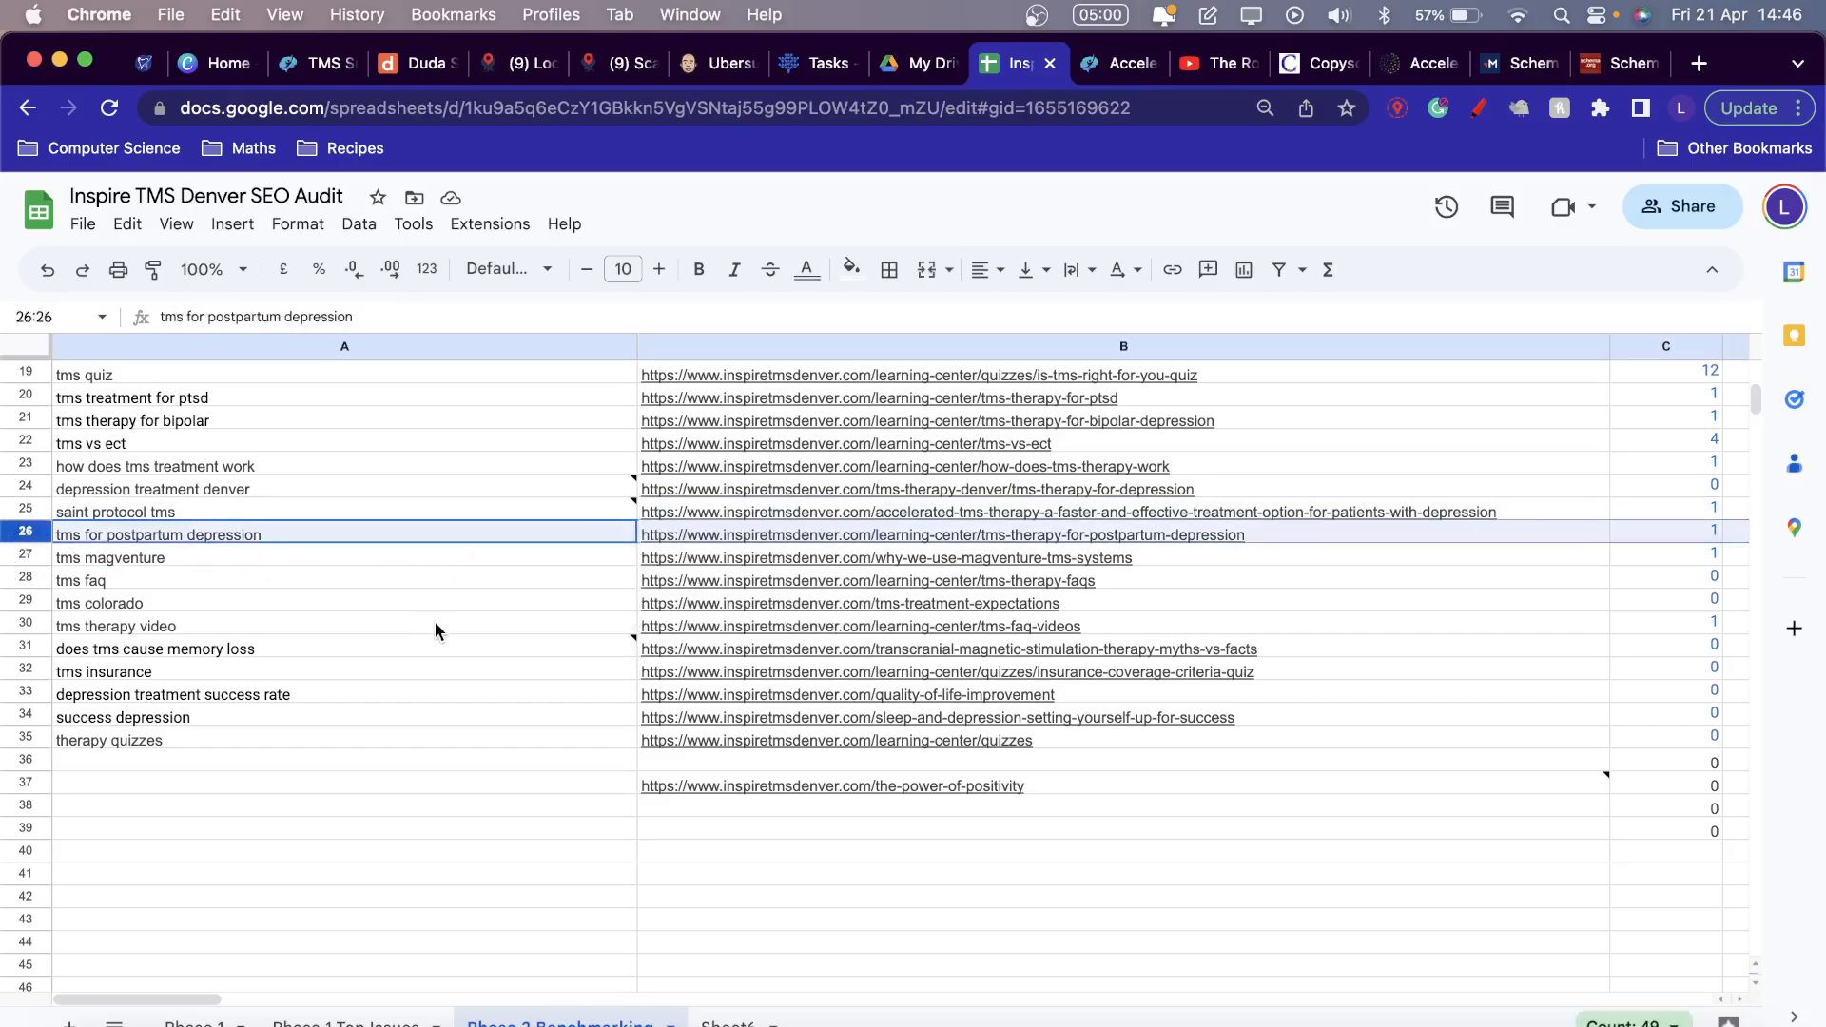
mouse_move(690, 643)
Open the postpartum depression page linked in B26 and close it again to return to the audit sheet.
click(695, 533)
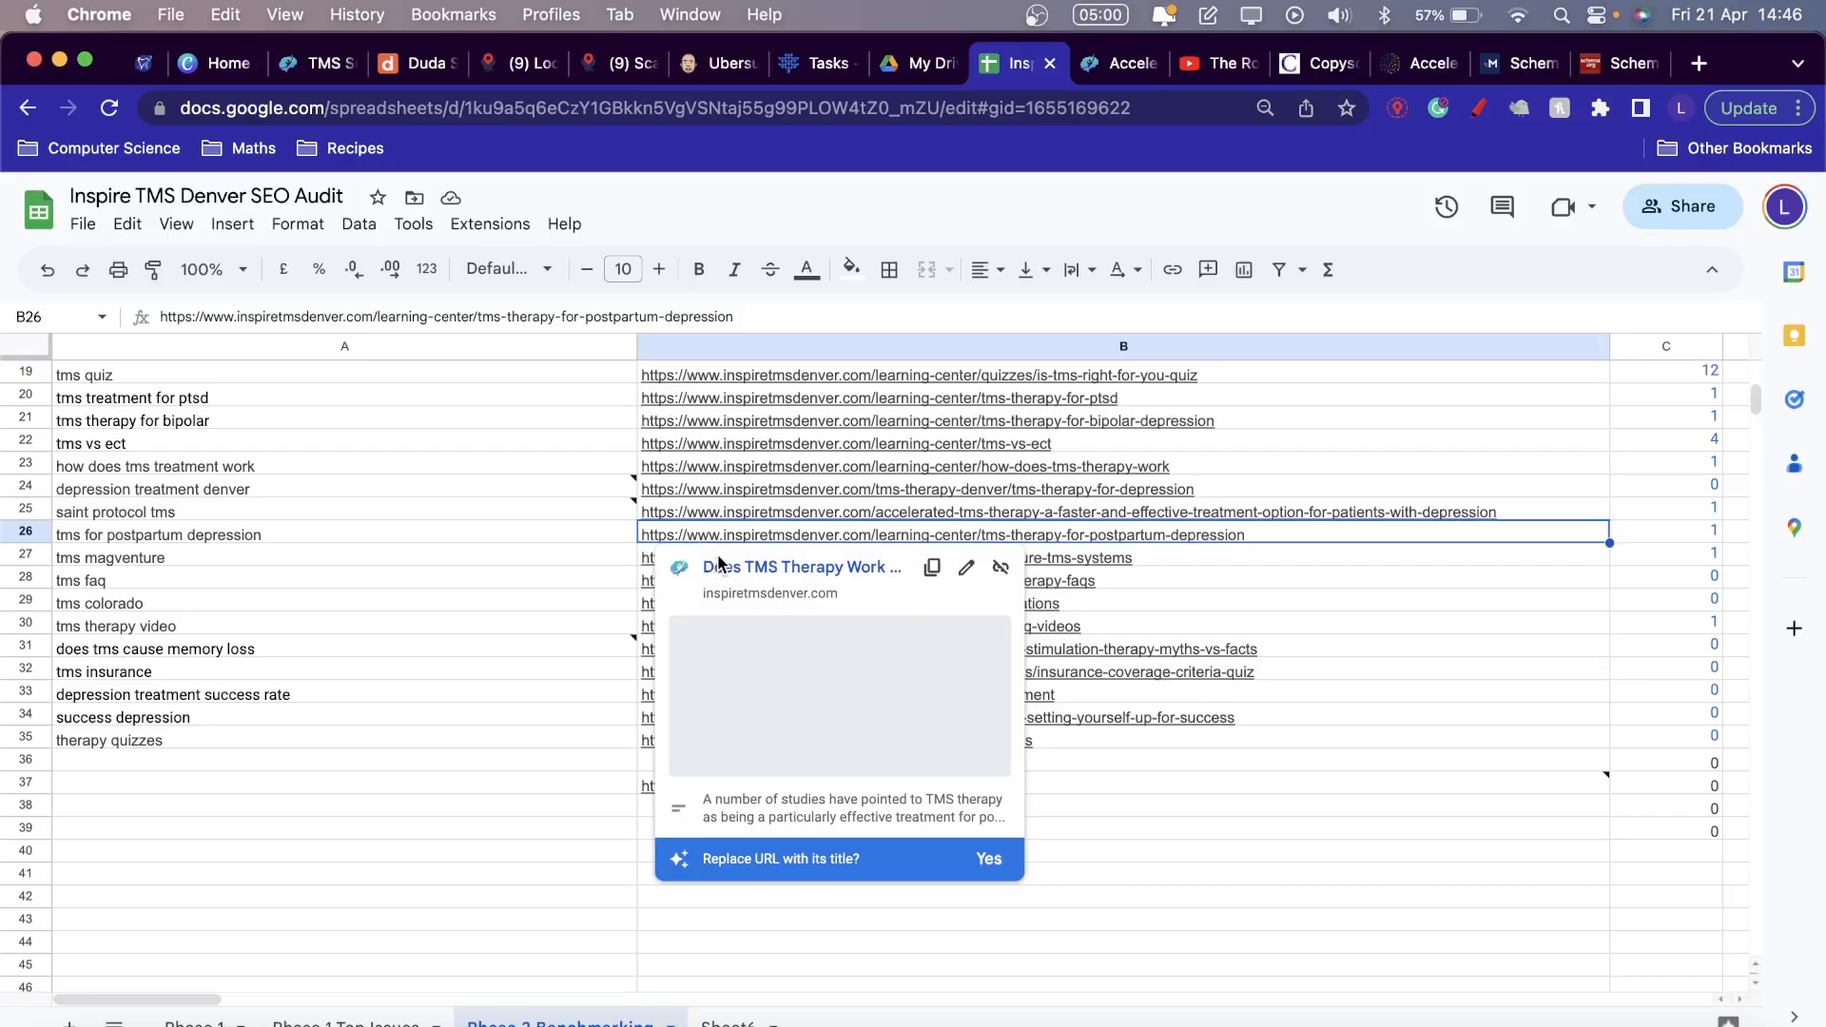
click(719, 566)
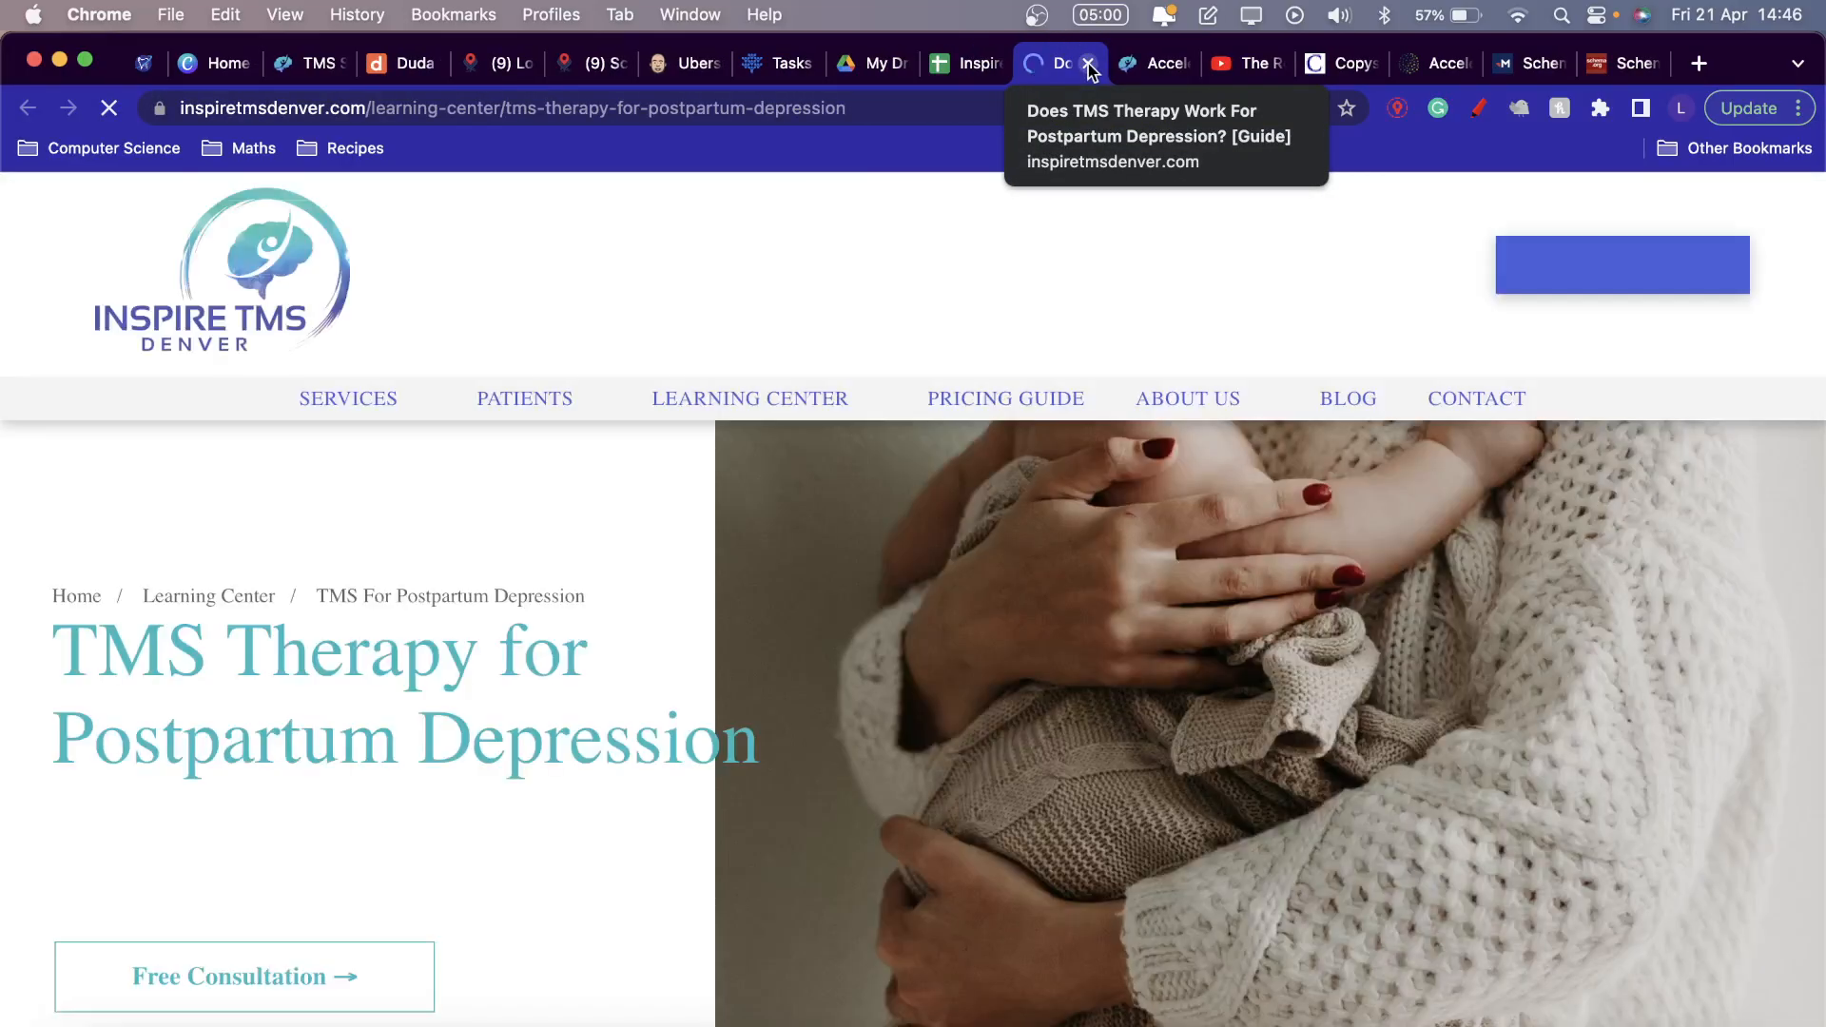
click(1089, 64)
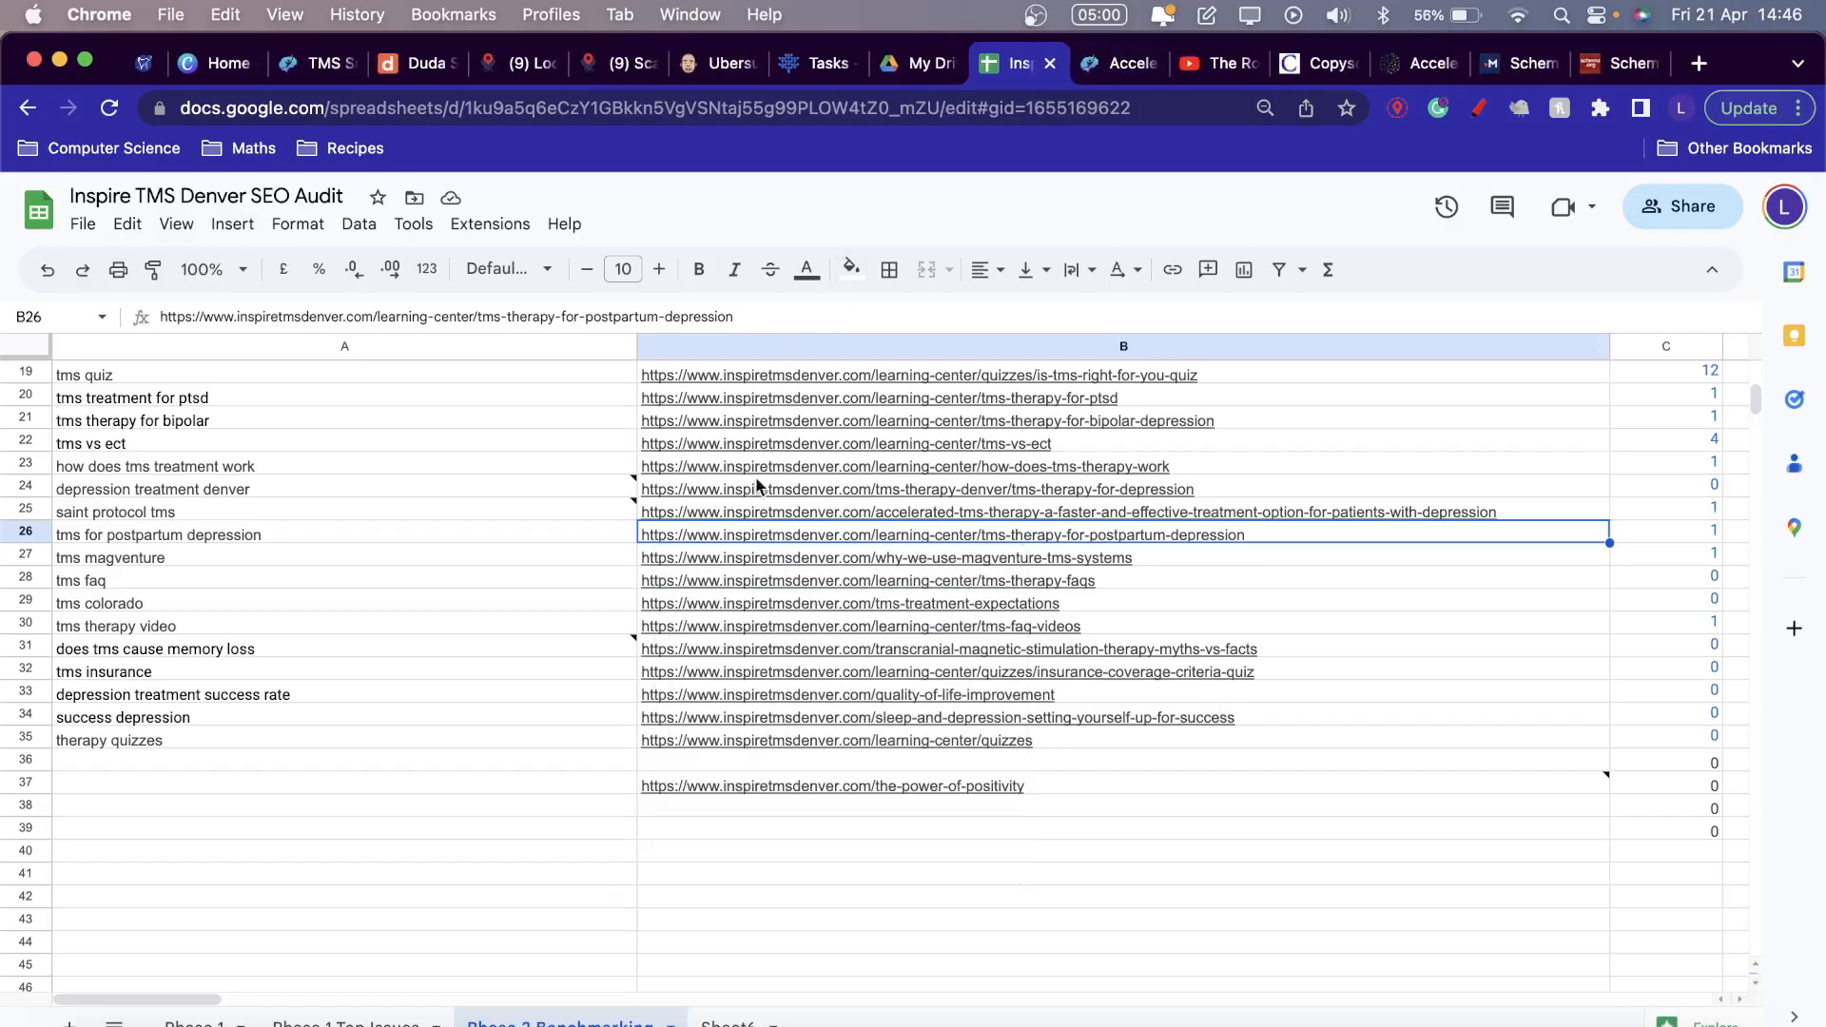
Open the "saint protocol tms" page linked in B25 and examine its headline, SAINT study text and clinic section.
click(771, 516)
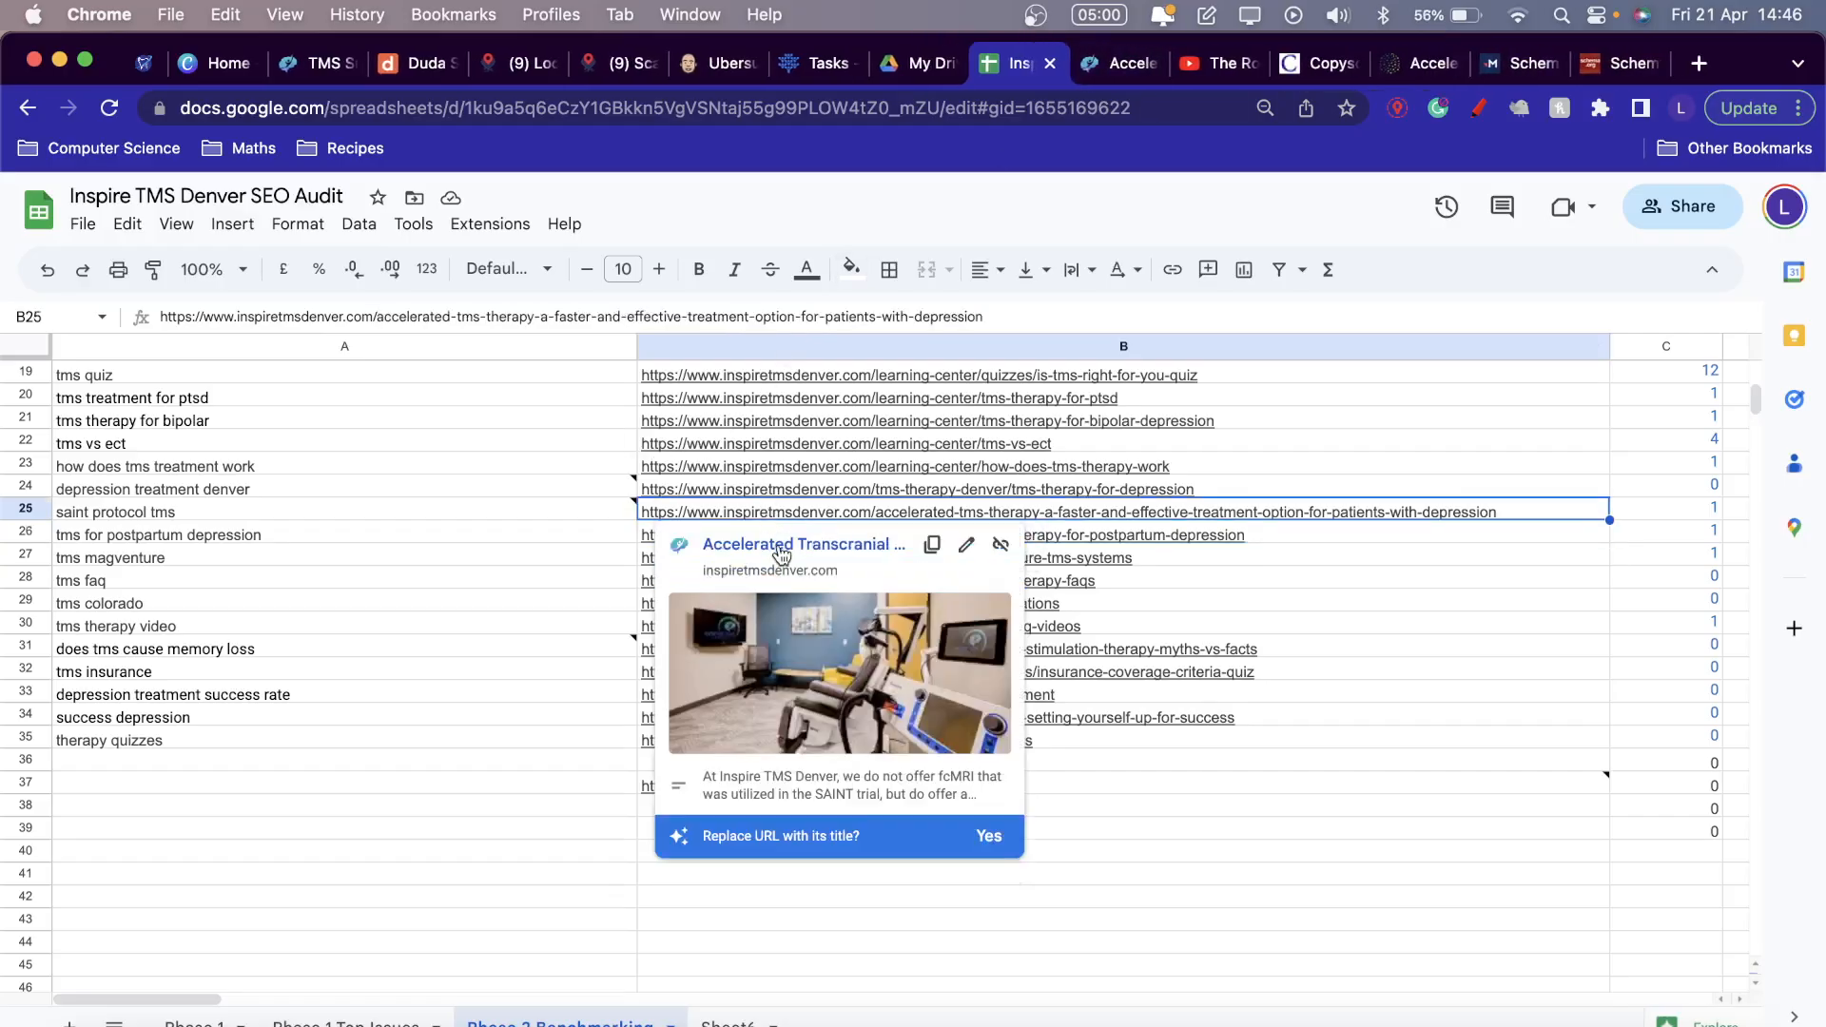
click(797, 544)
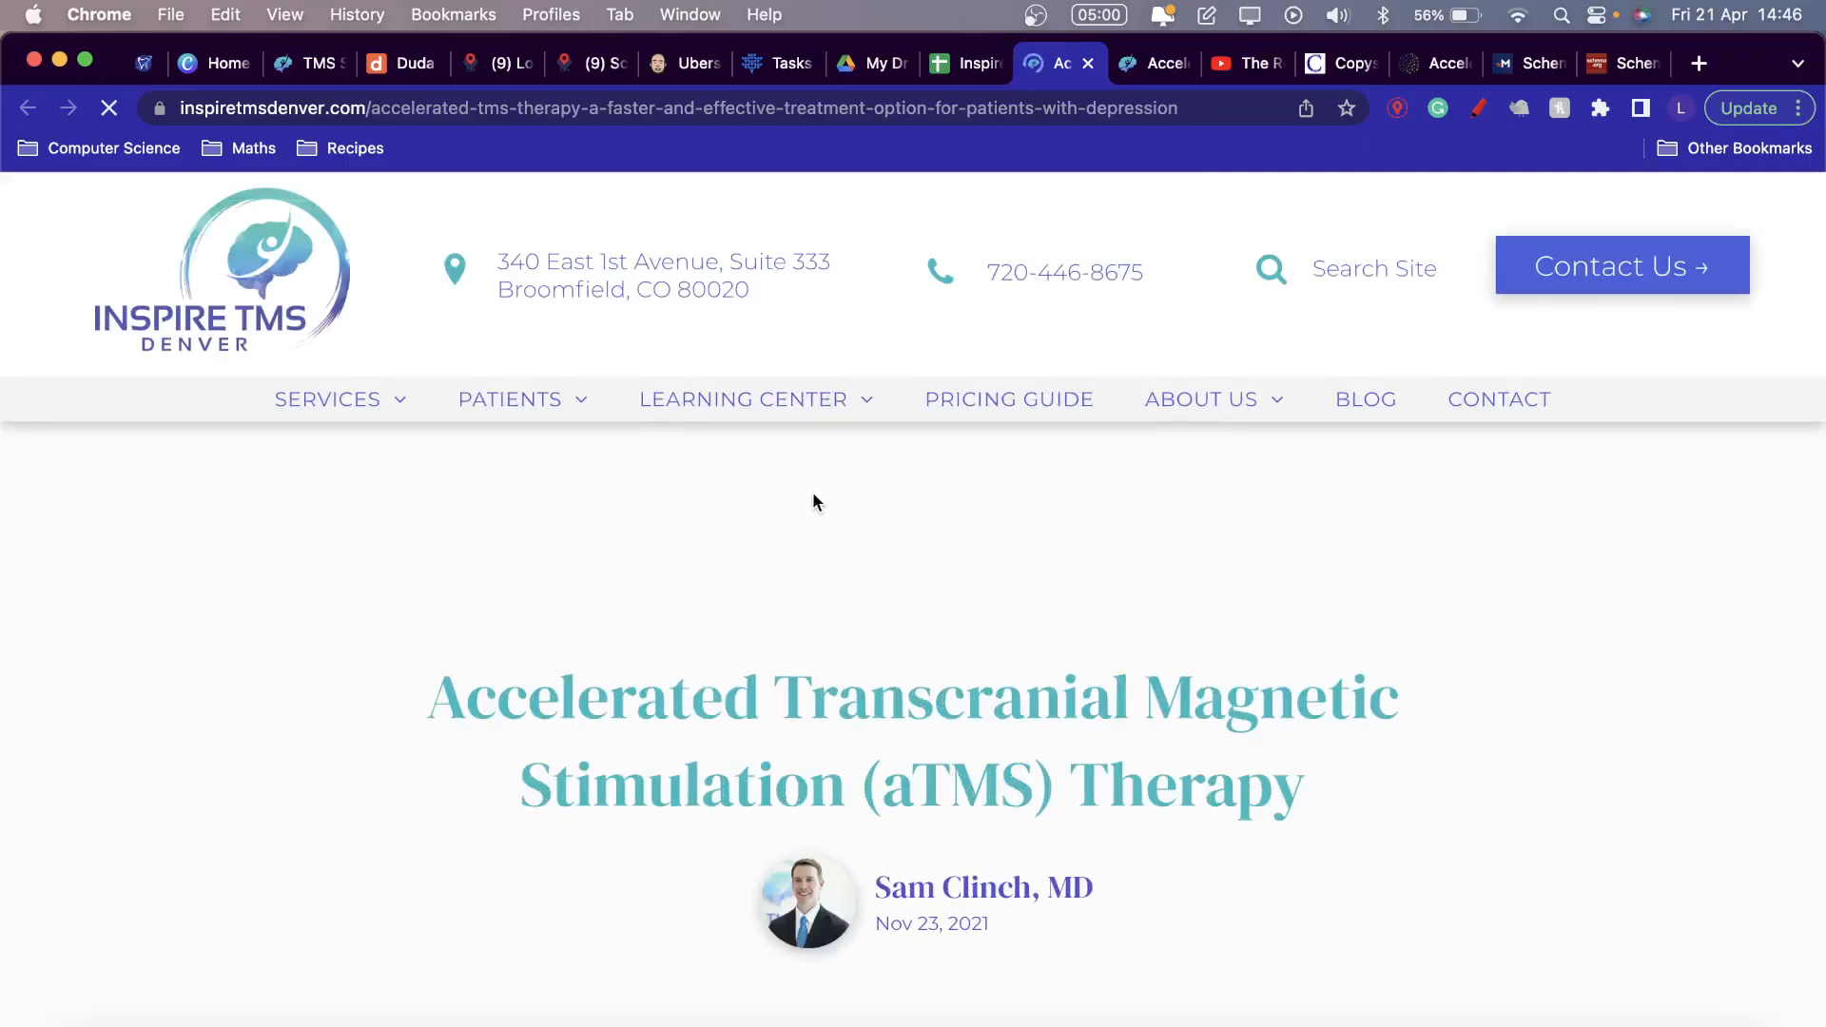
scroll(936, 652, down, 10)
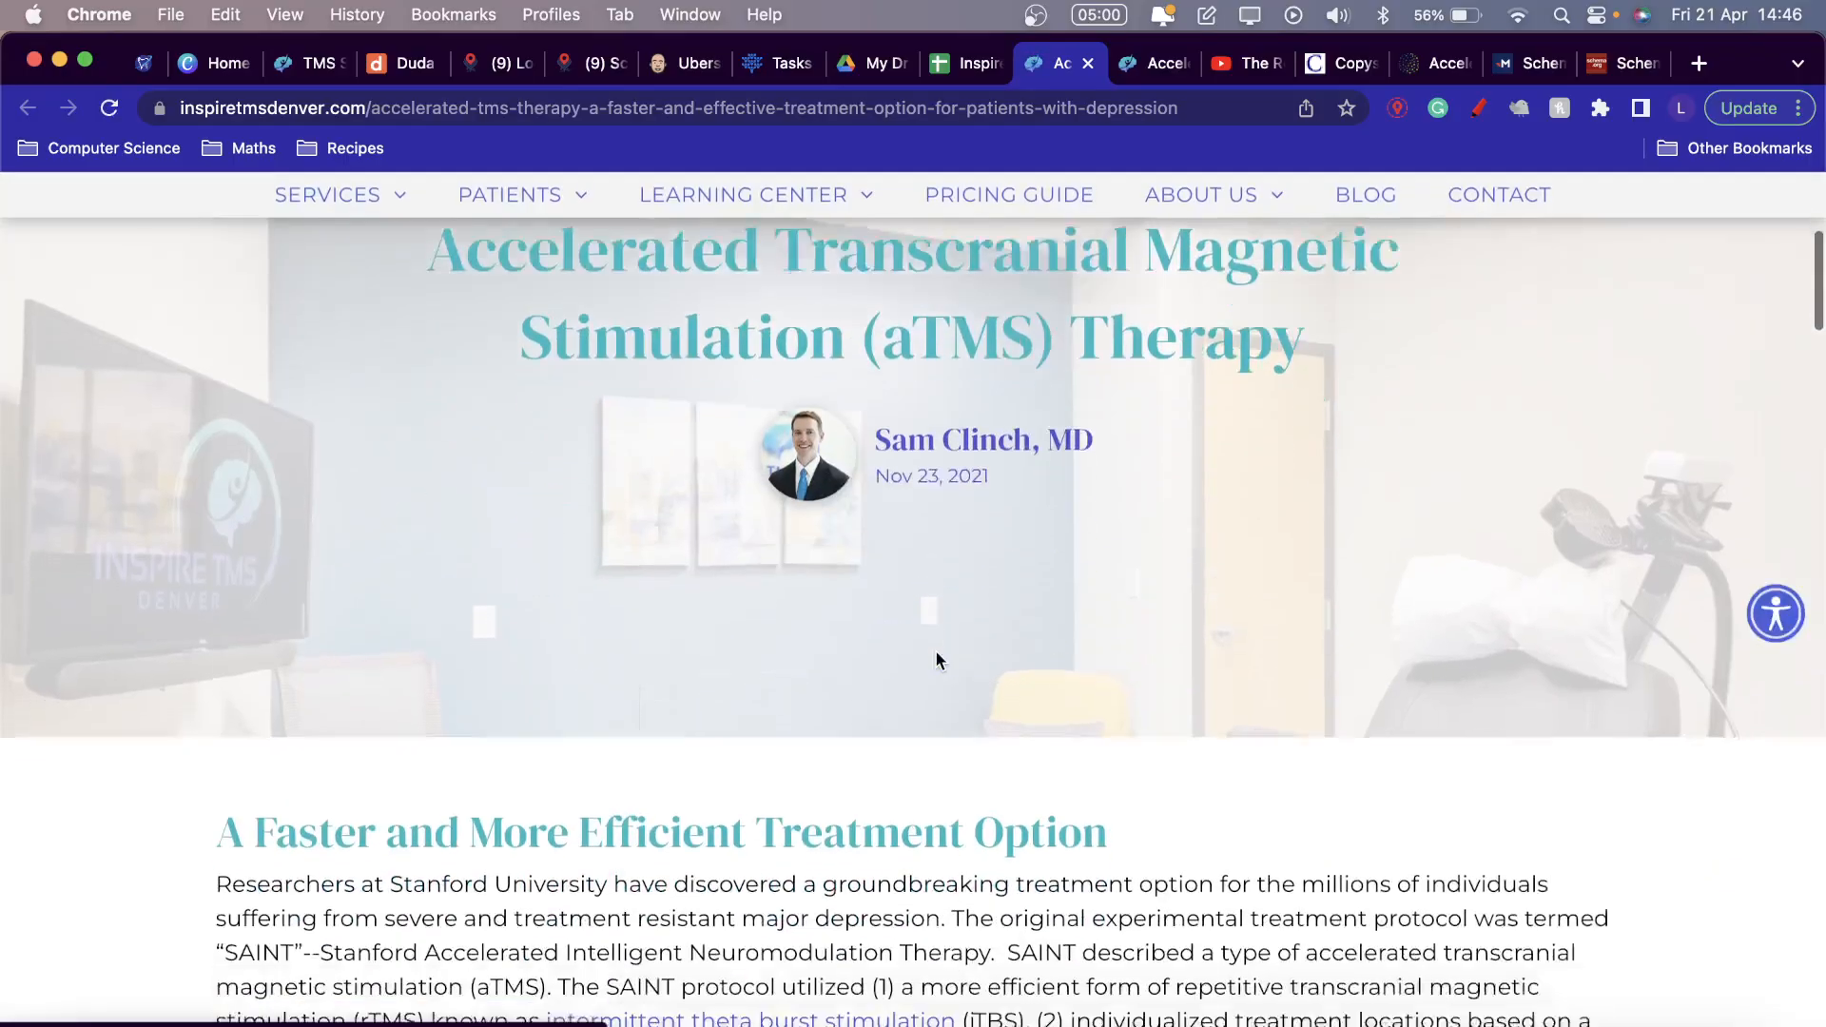
scroll(936, 652, down, 10)
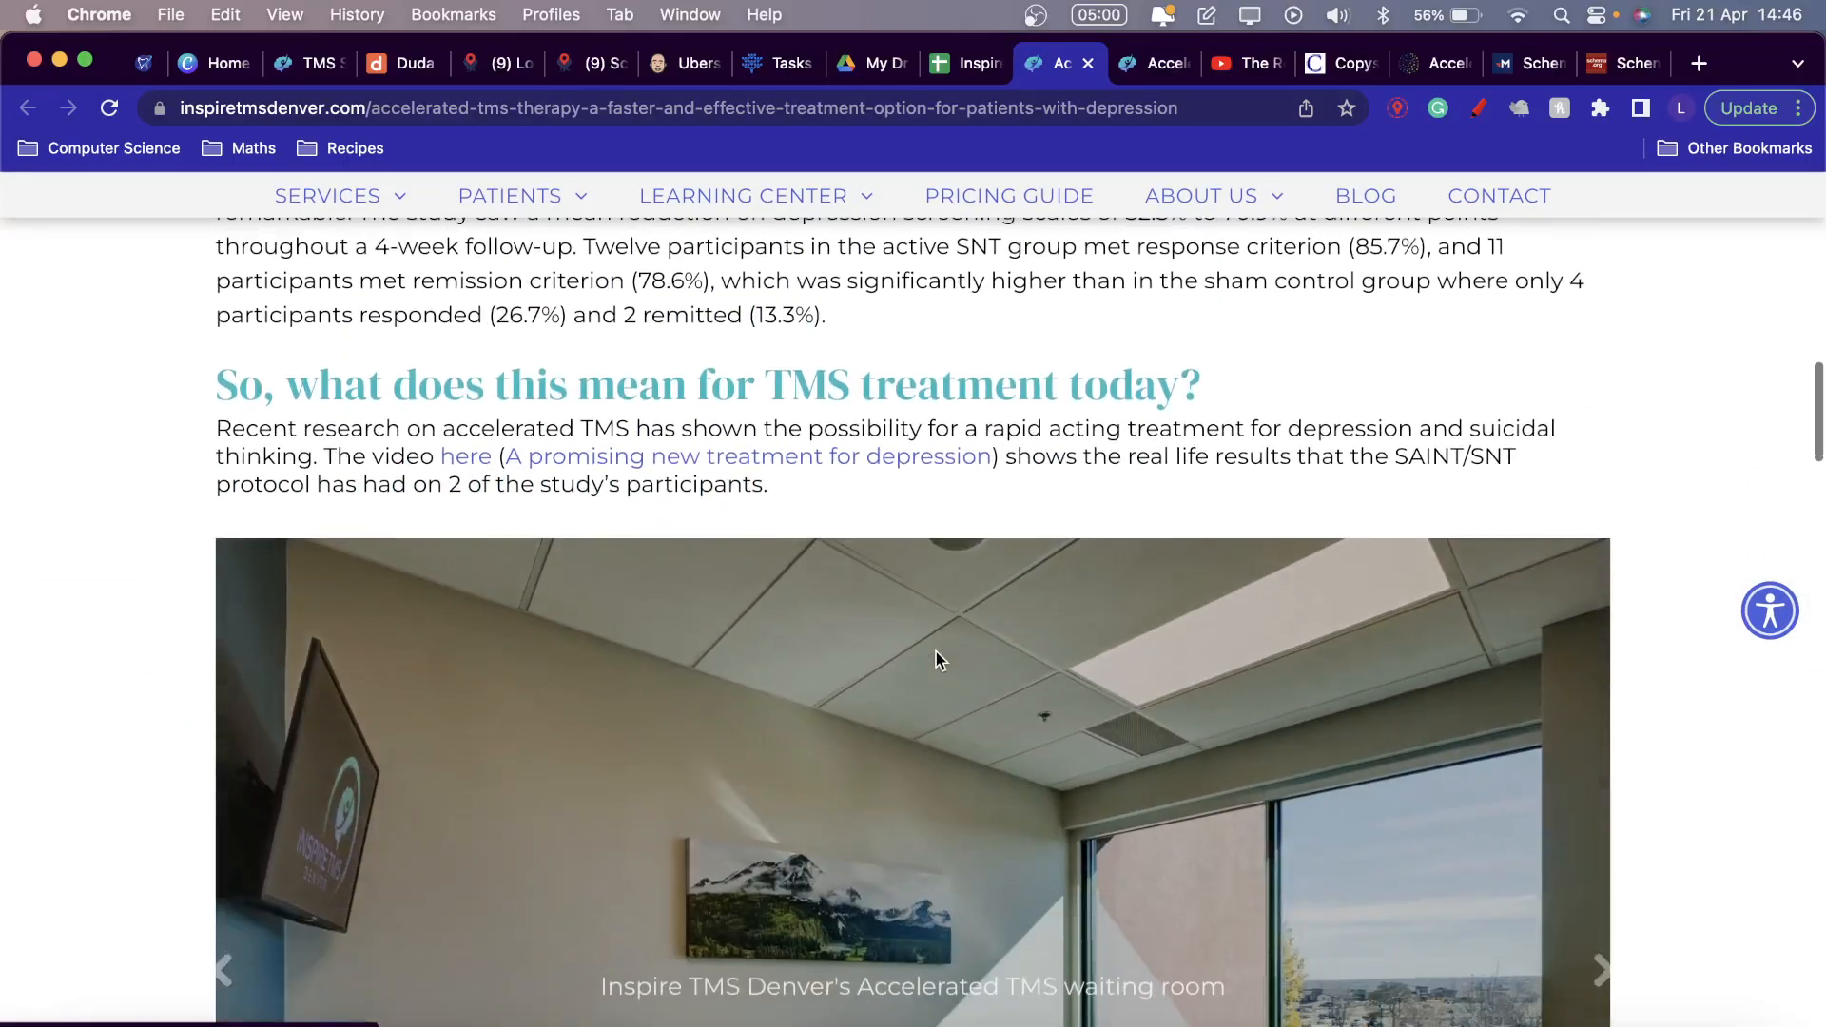
scroll(937, 646, down, 10)
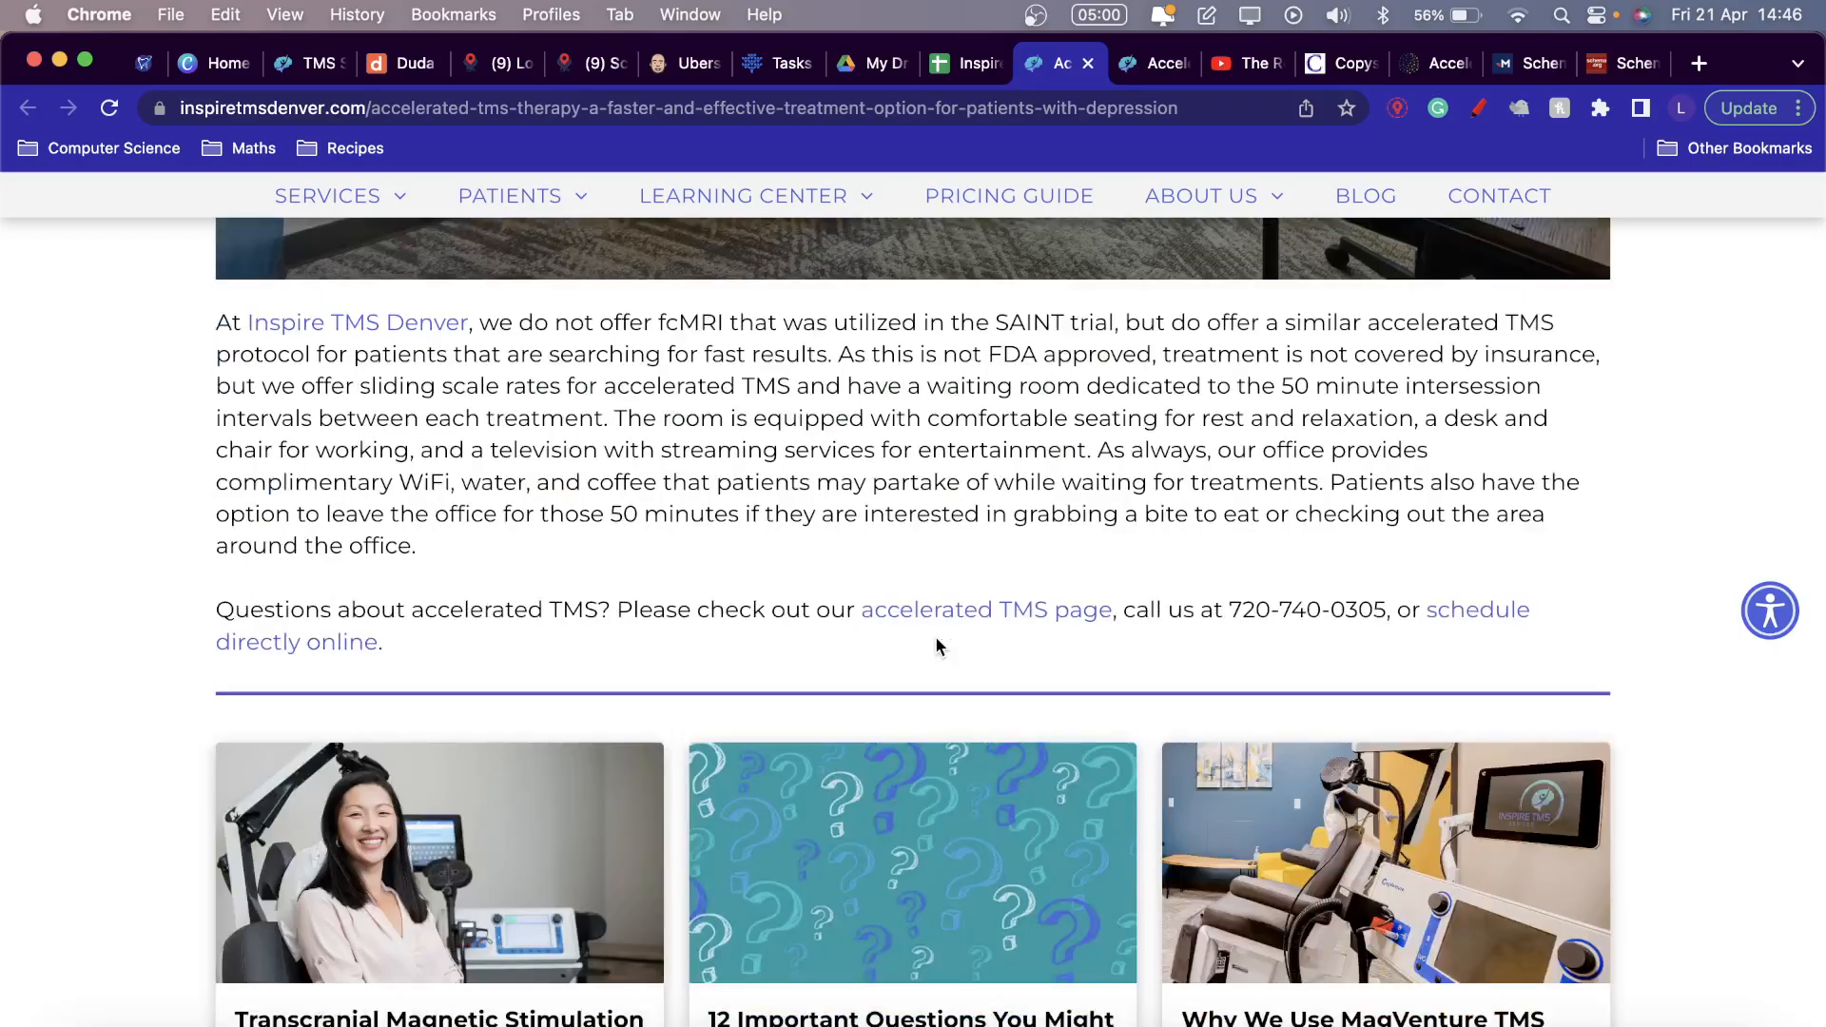
scroll(936, 647, up, 10)
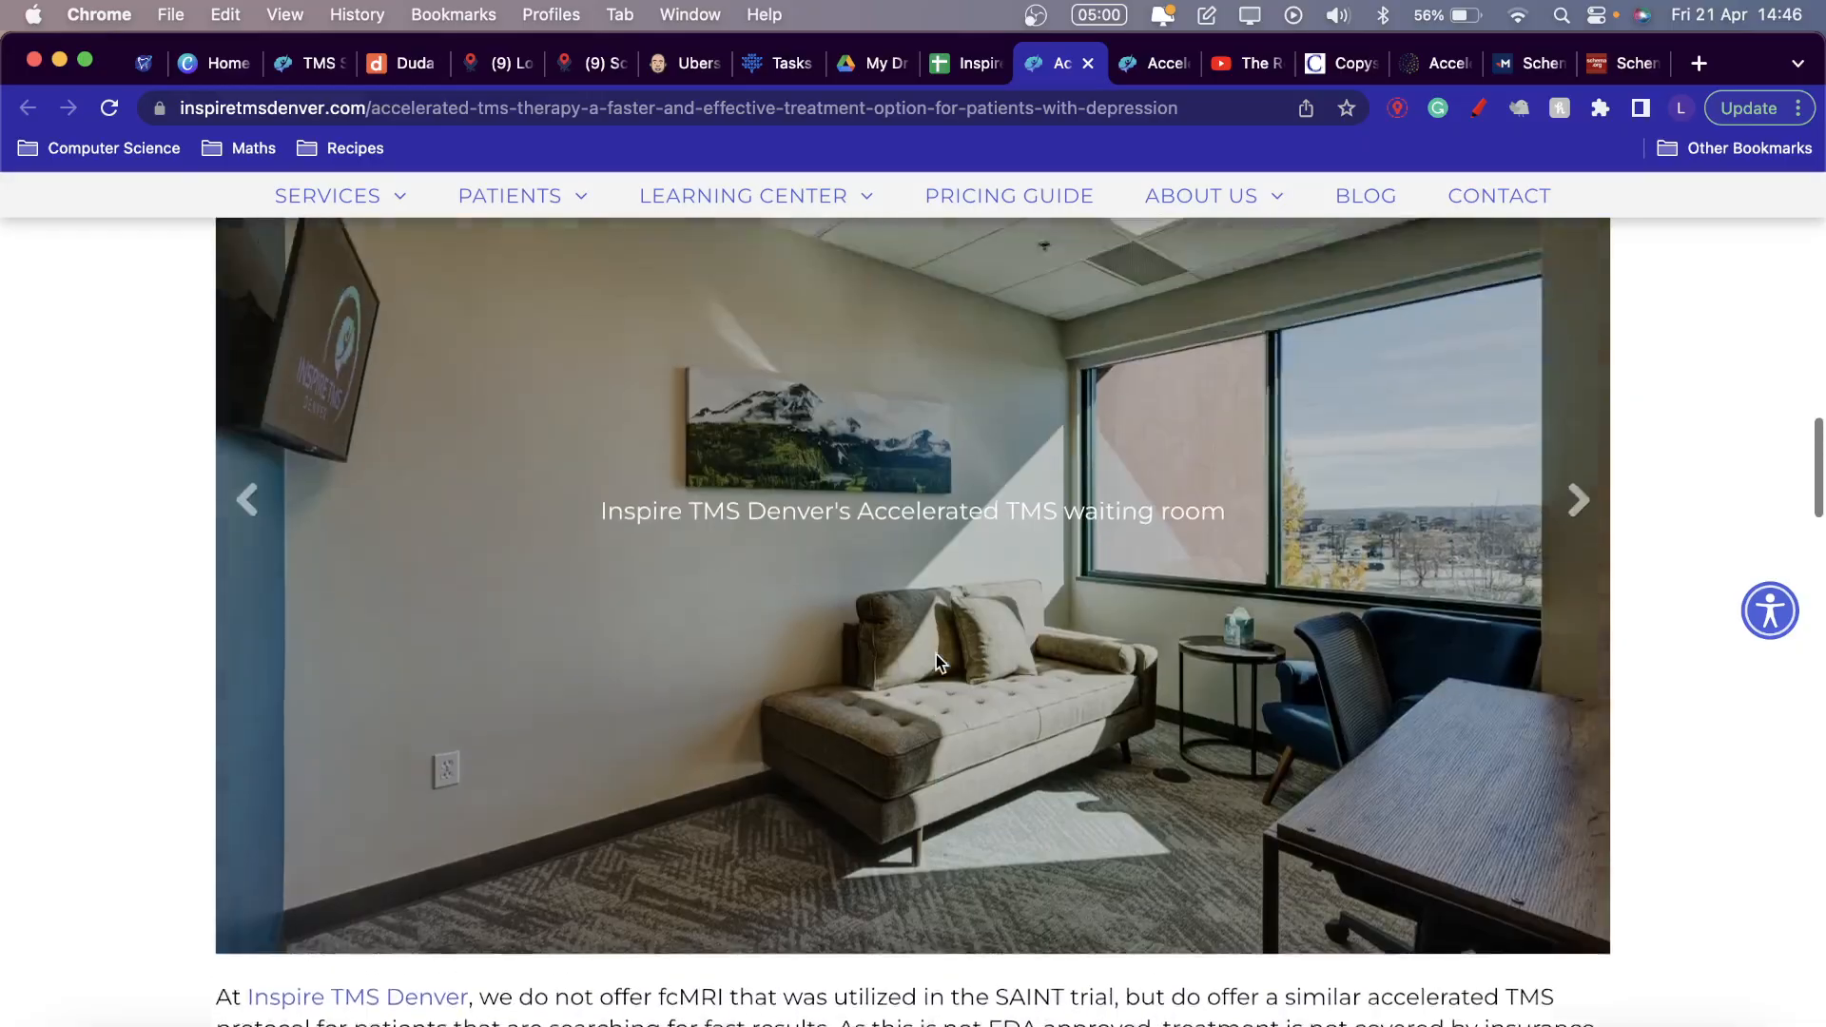
scroll(935, 655, up, 5)
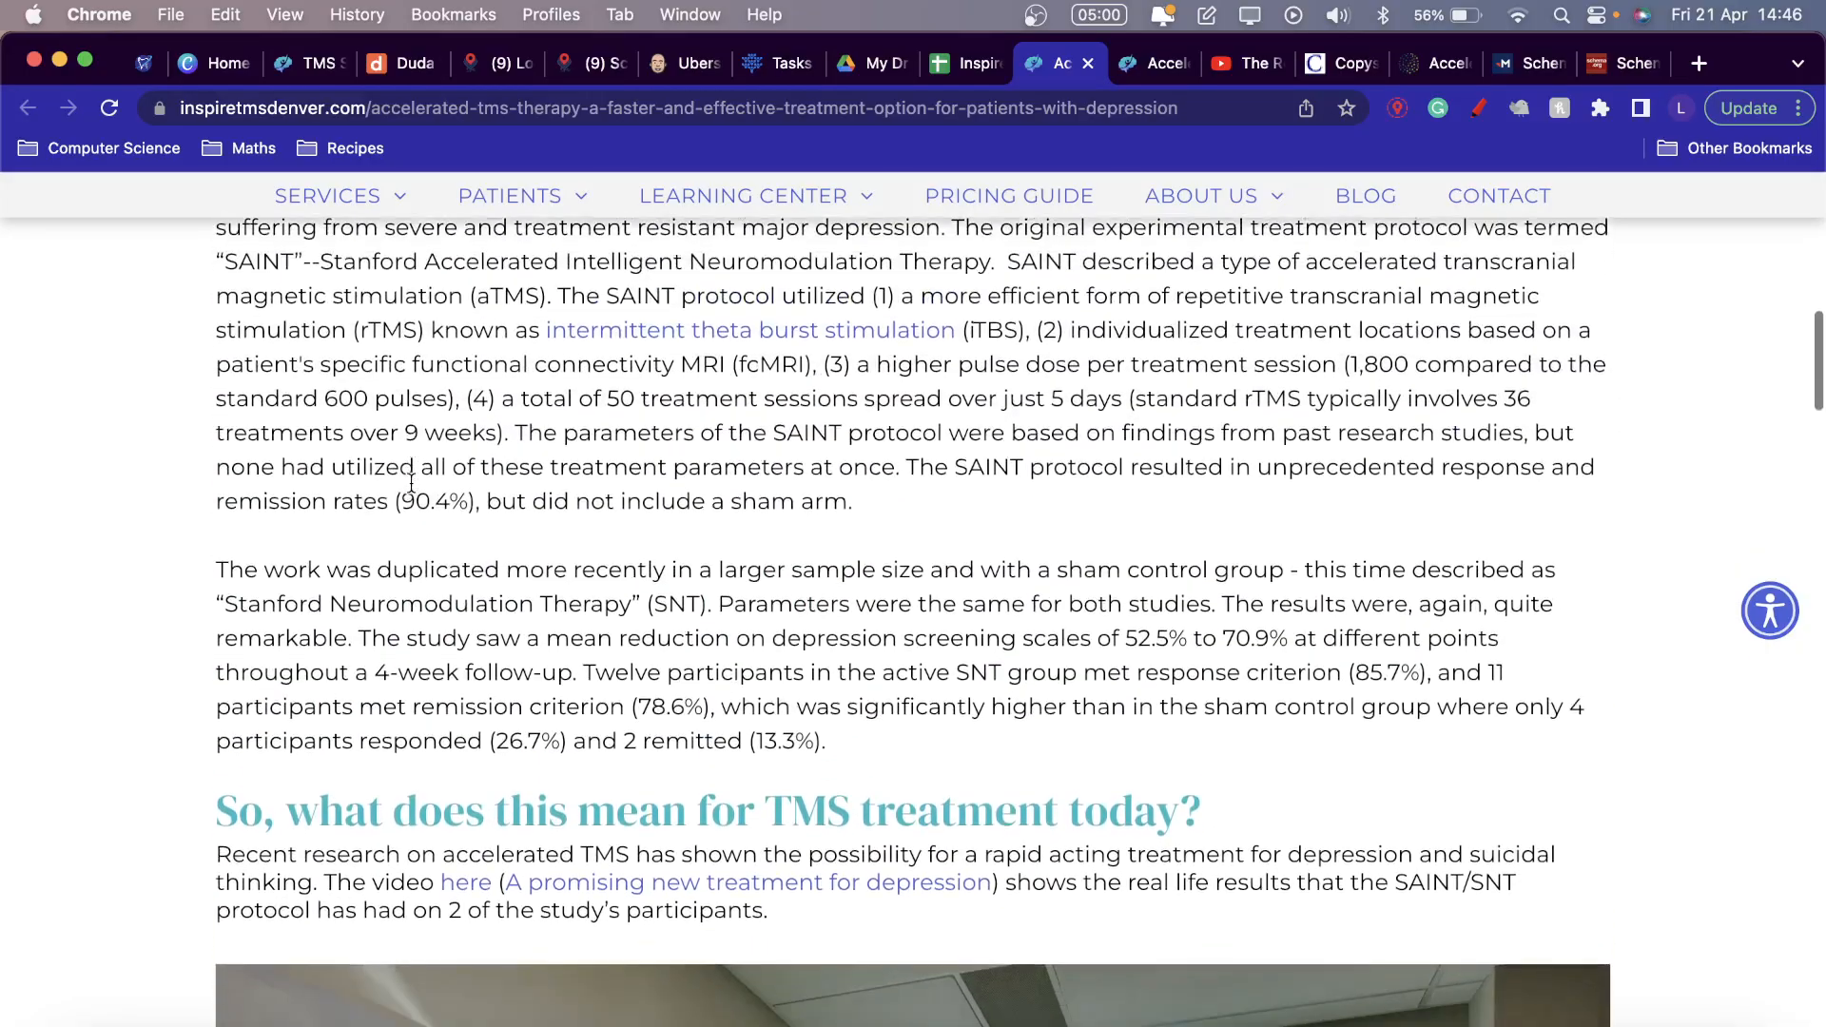
scroll(482, 583, up, 2)
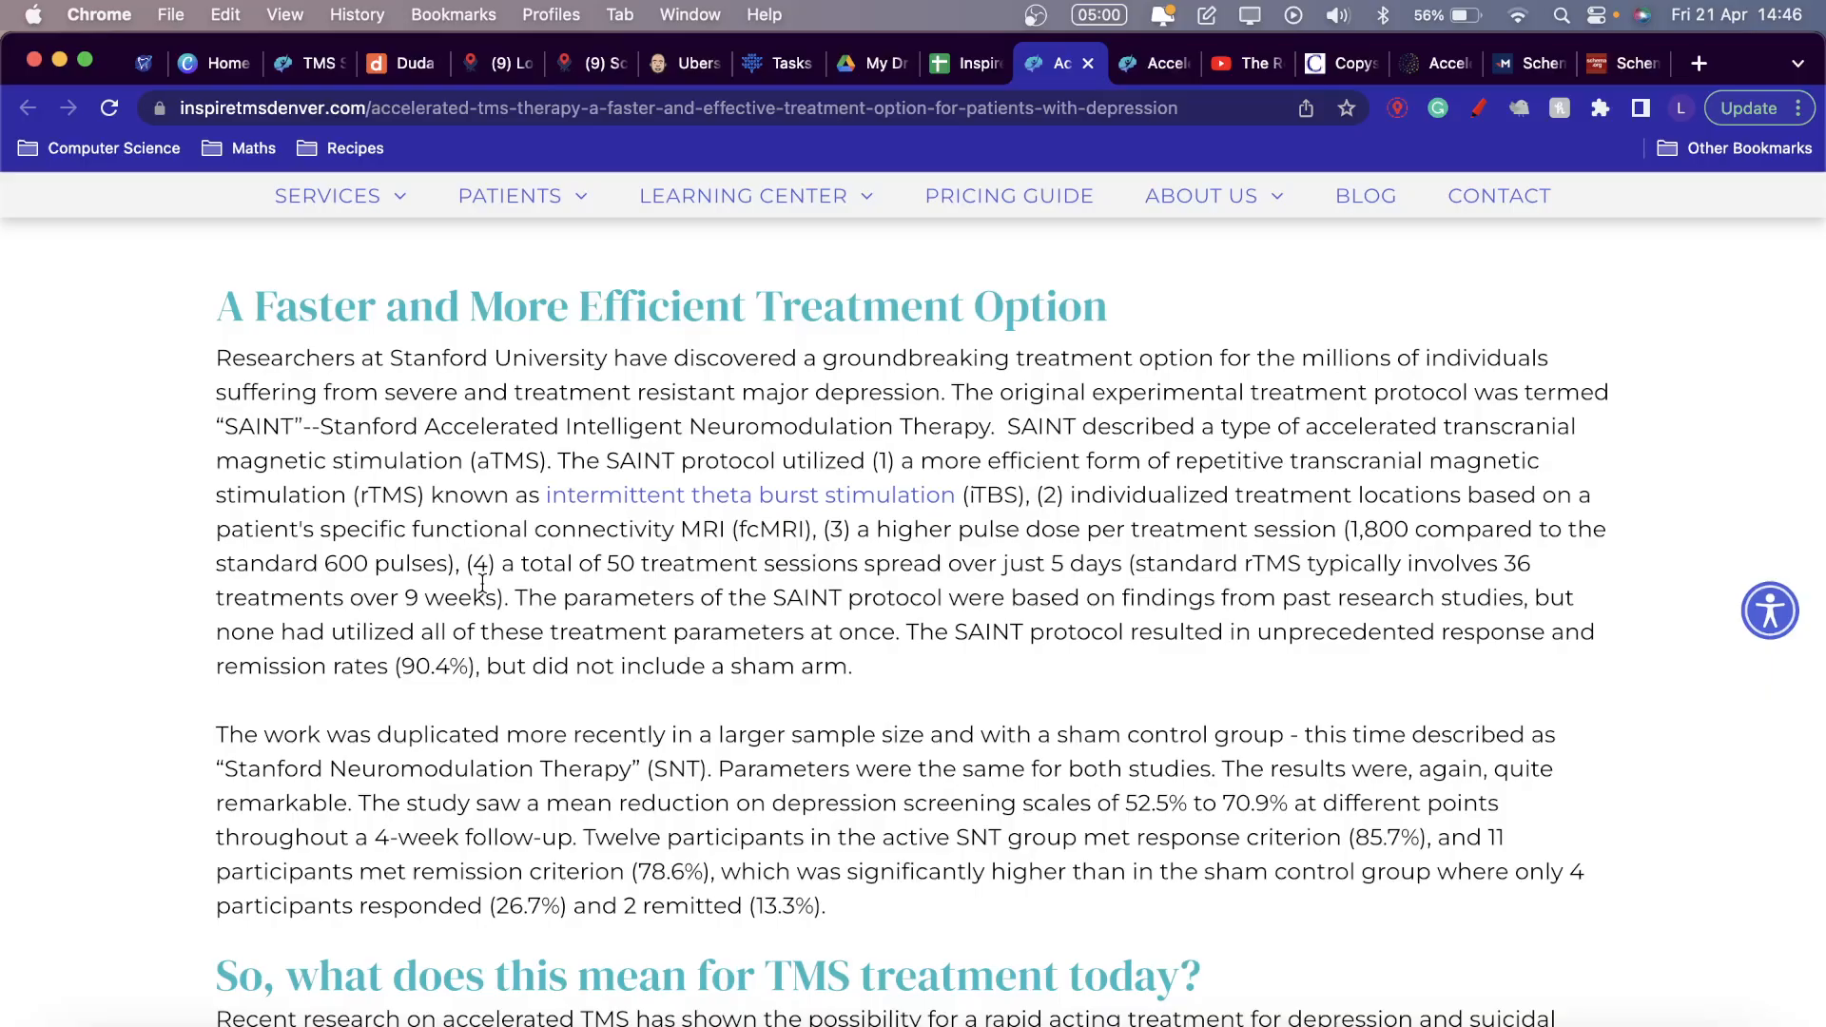
scroll(482, 583, up, 6)
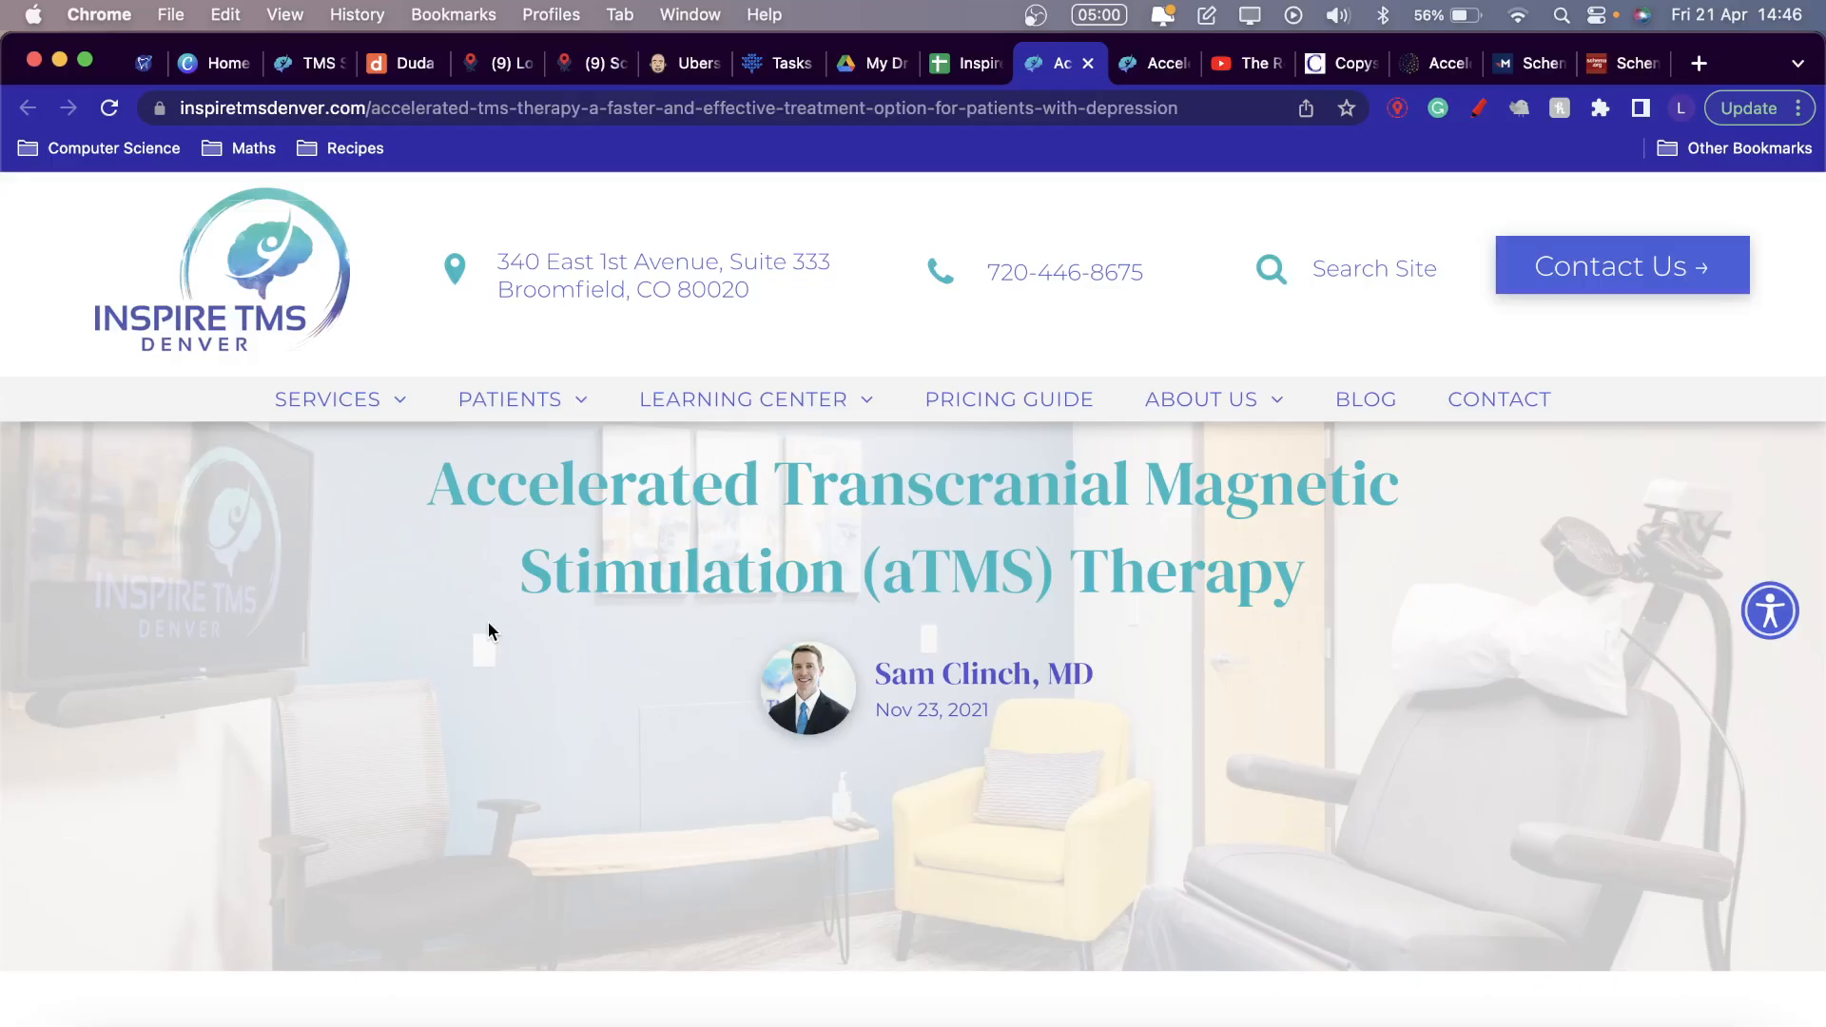
Read the "A Faster and More Efficient Treatment Option" section on the accelerated TMS article, covering the SAINT protocol studies.
scroll(488, 630, down, 5)
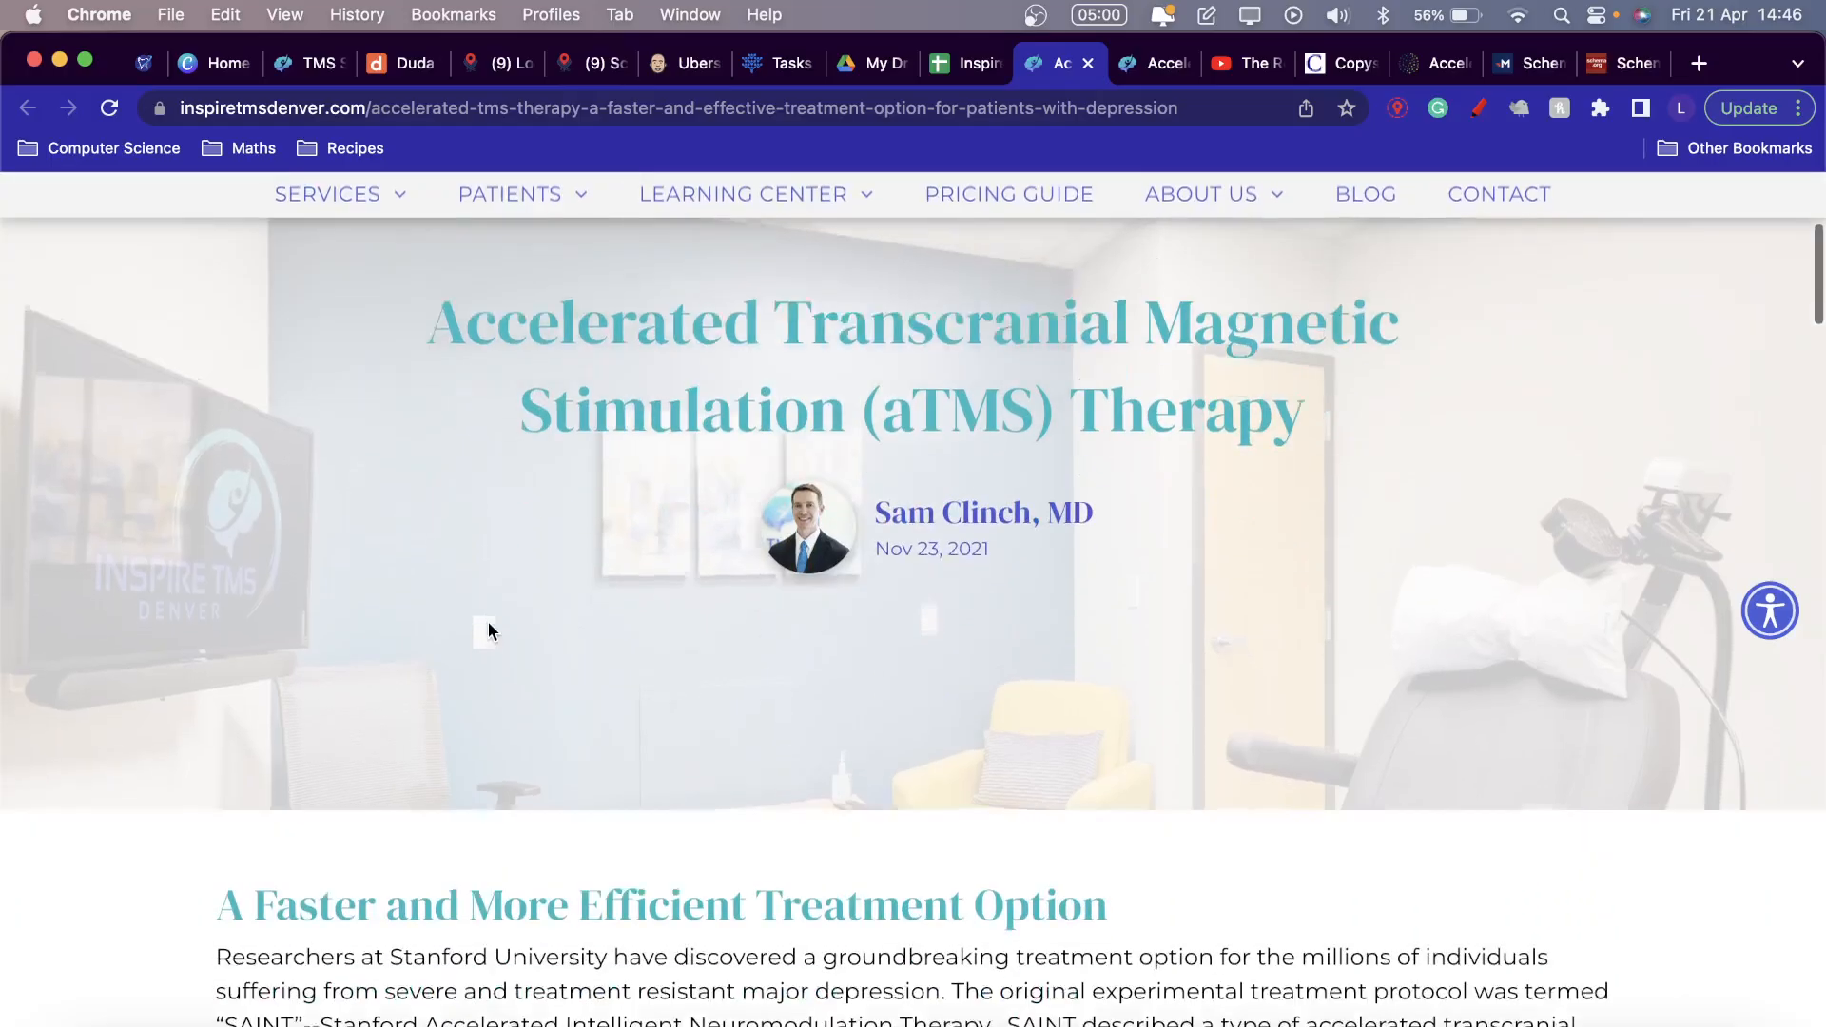
scroll(488, 631, down, 4)
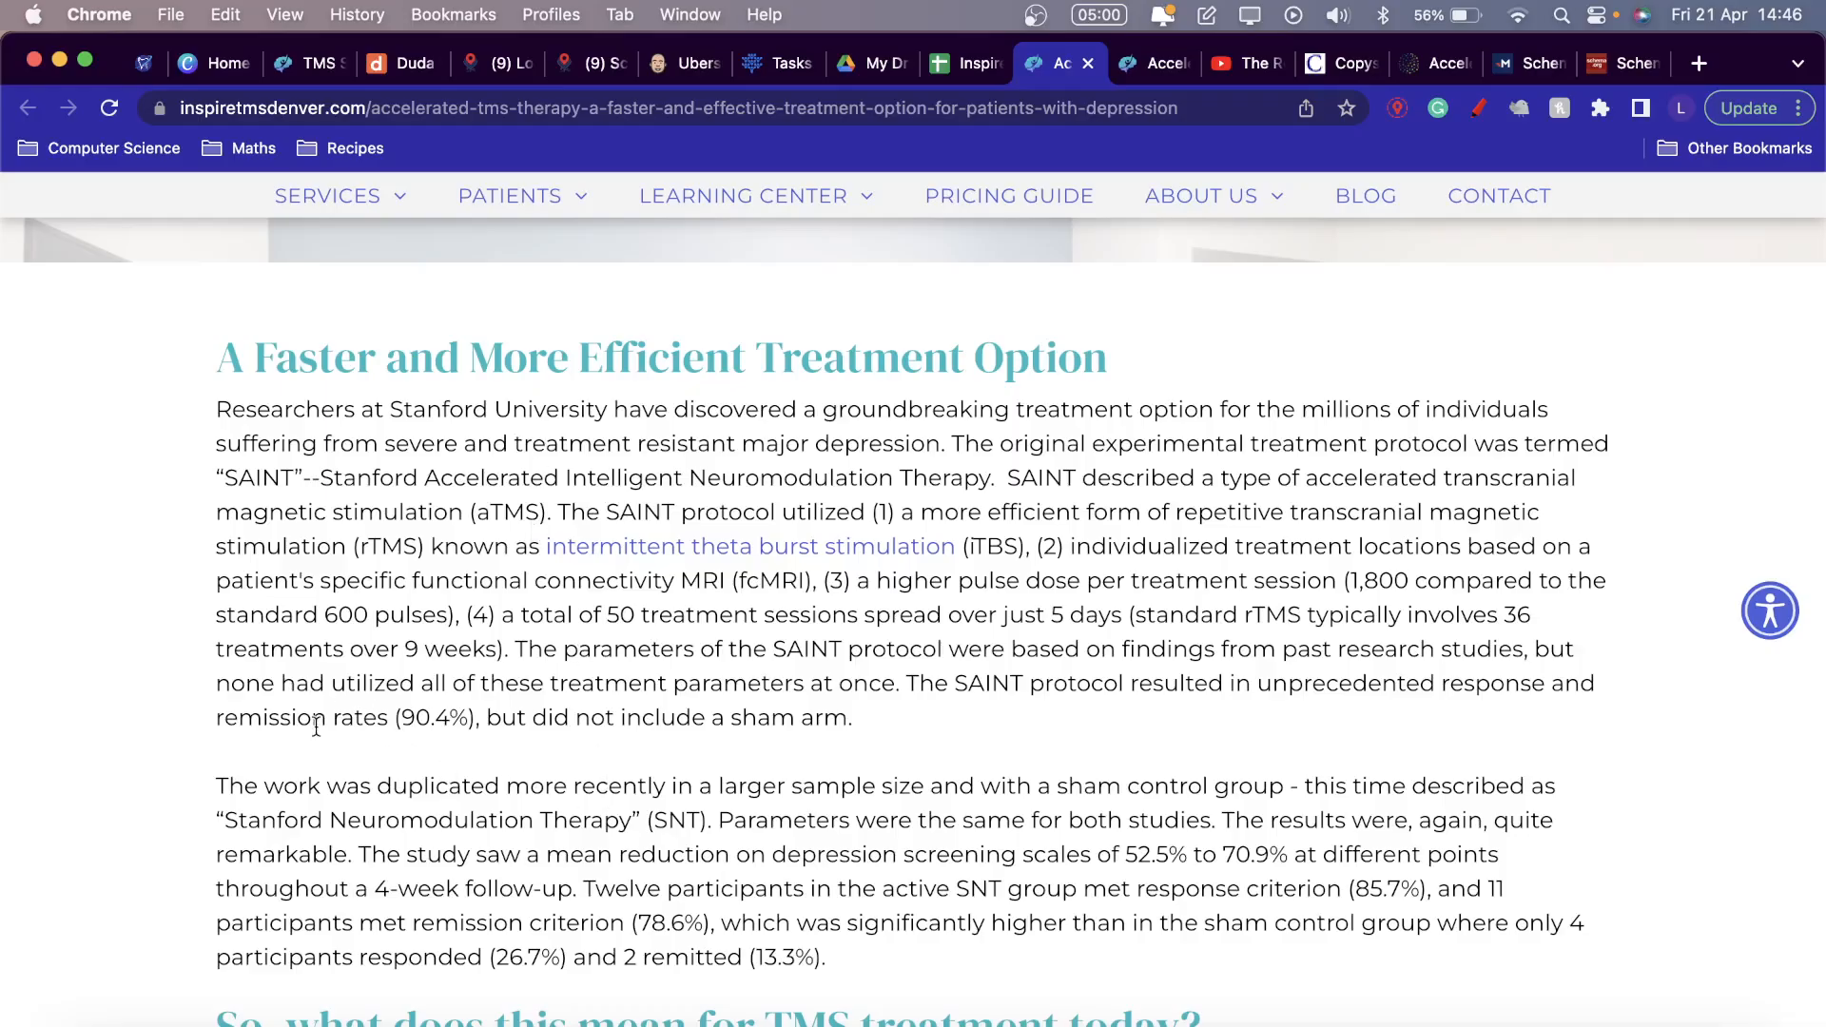
scroll(317, 727, up, 7)
Glance at the open TMS success rate page, then return to the SEO audit sheet and review the keyword list back to row 1.
mouse_move(373, 229)
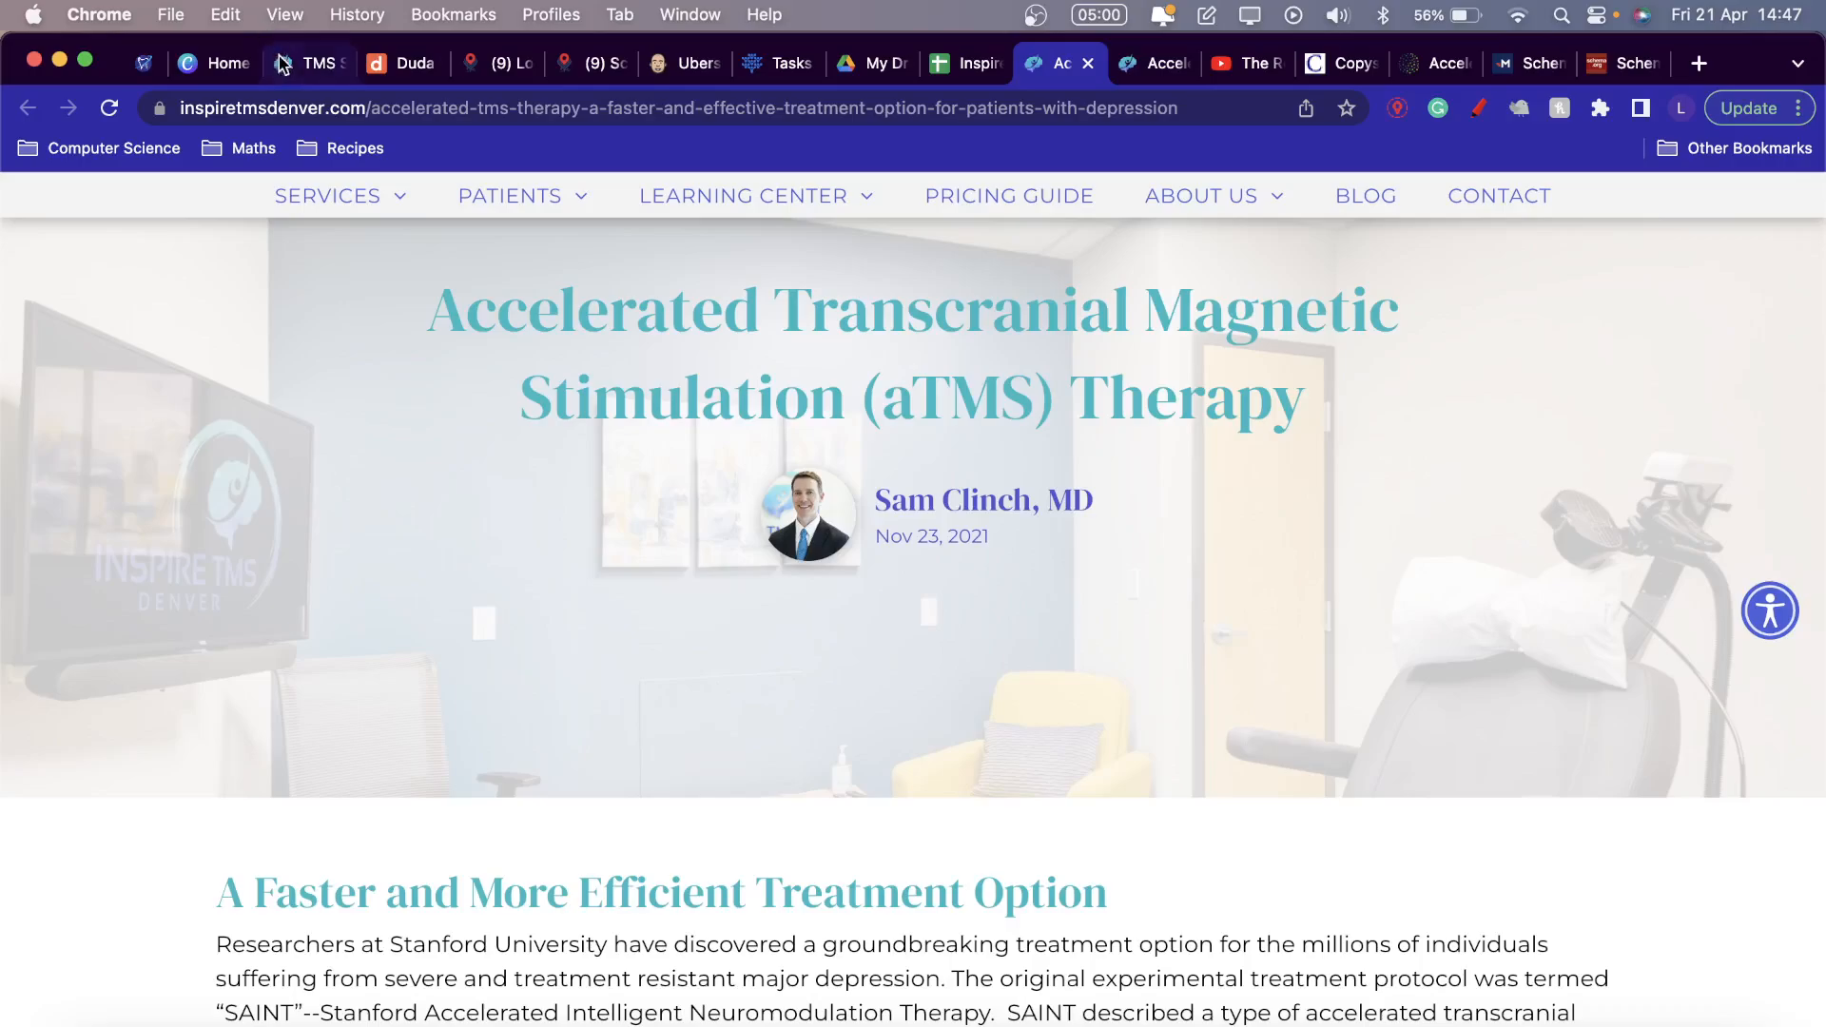
click(300, 72)
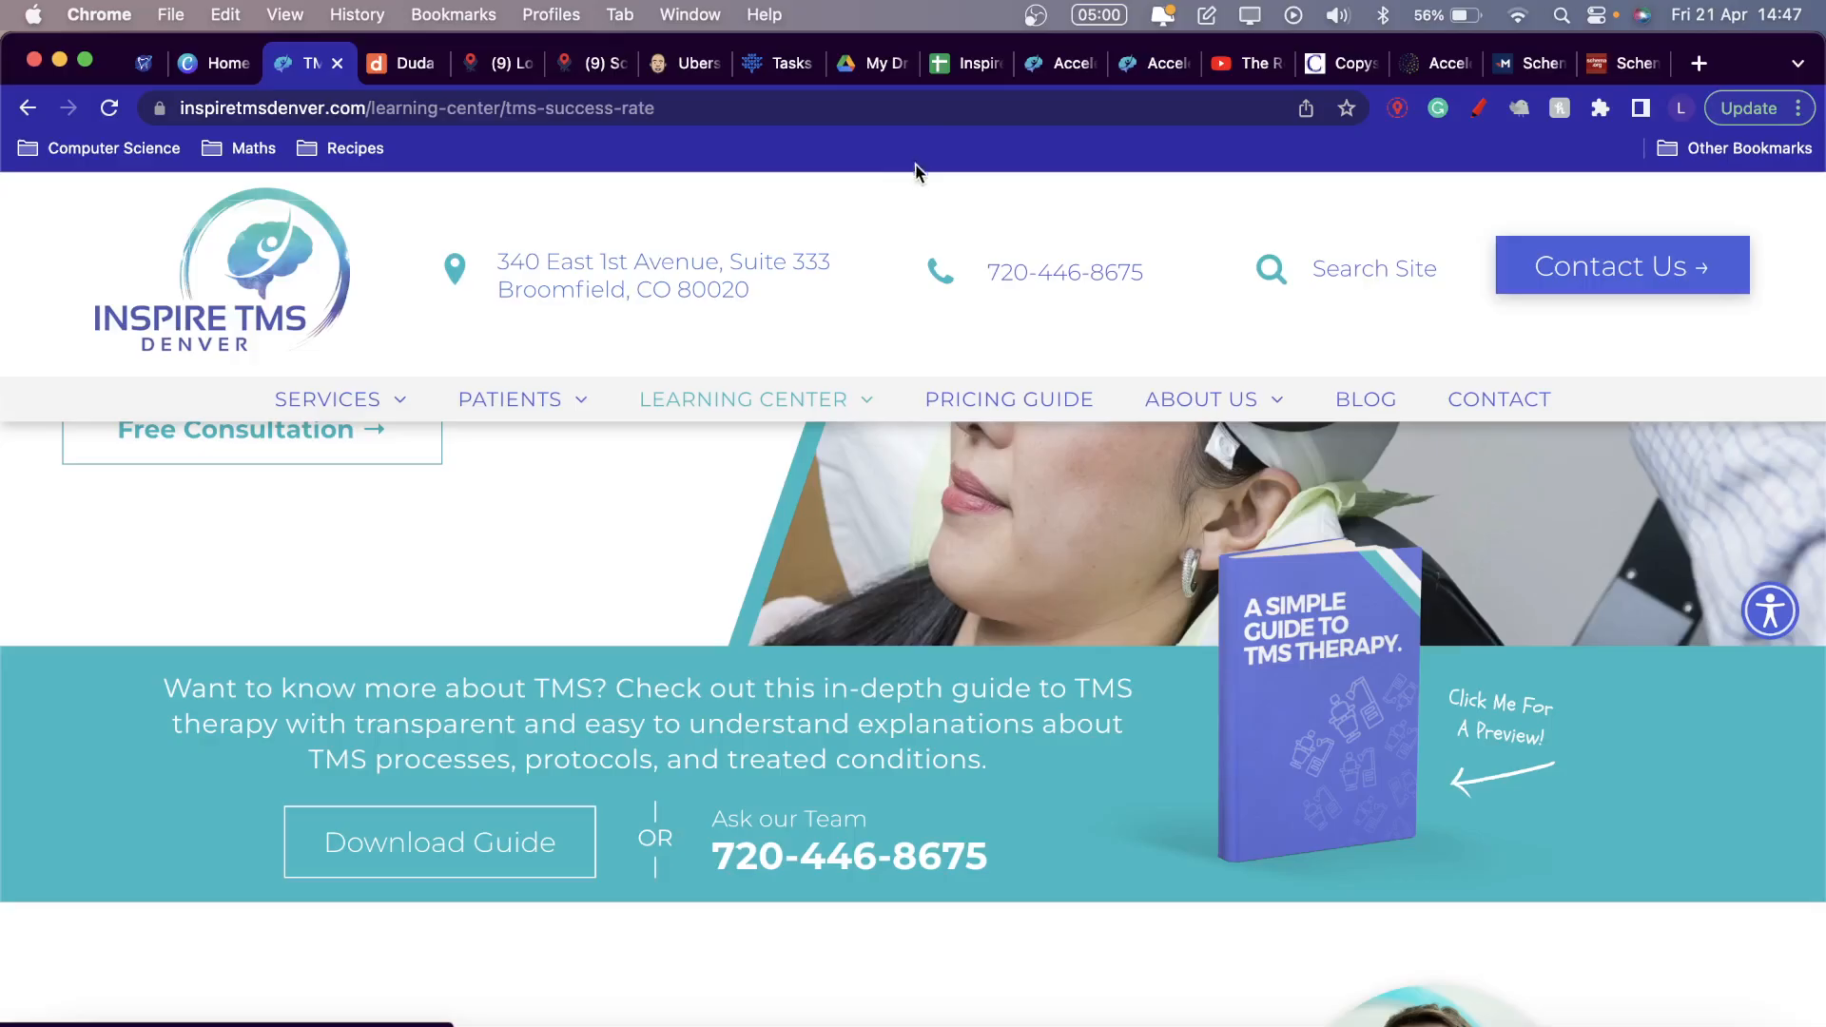
click(954, 78)
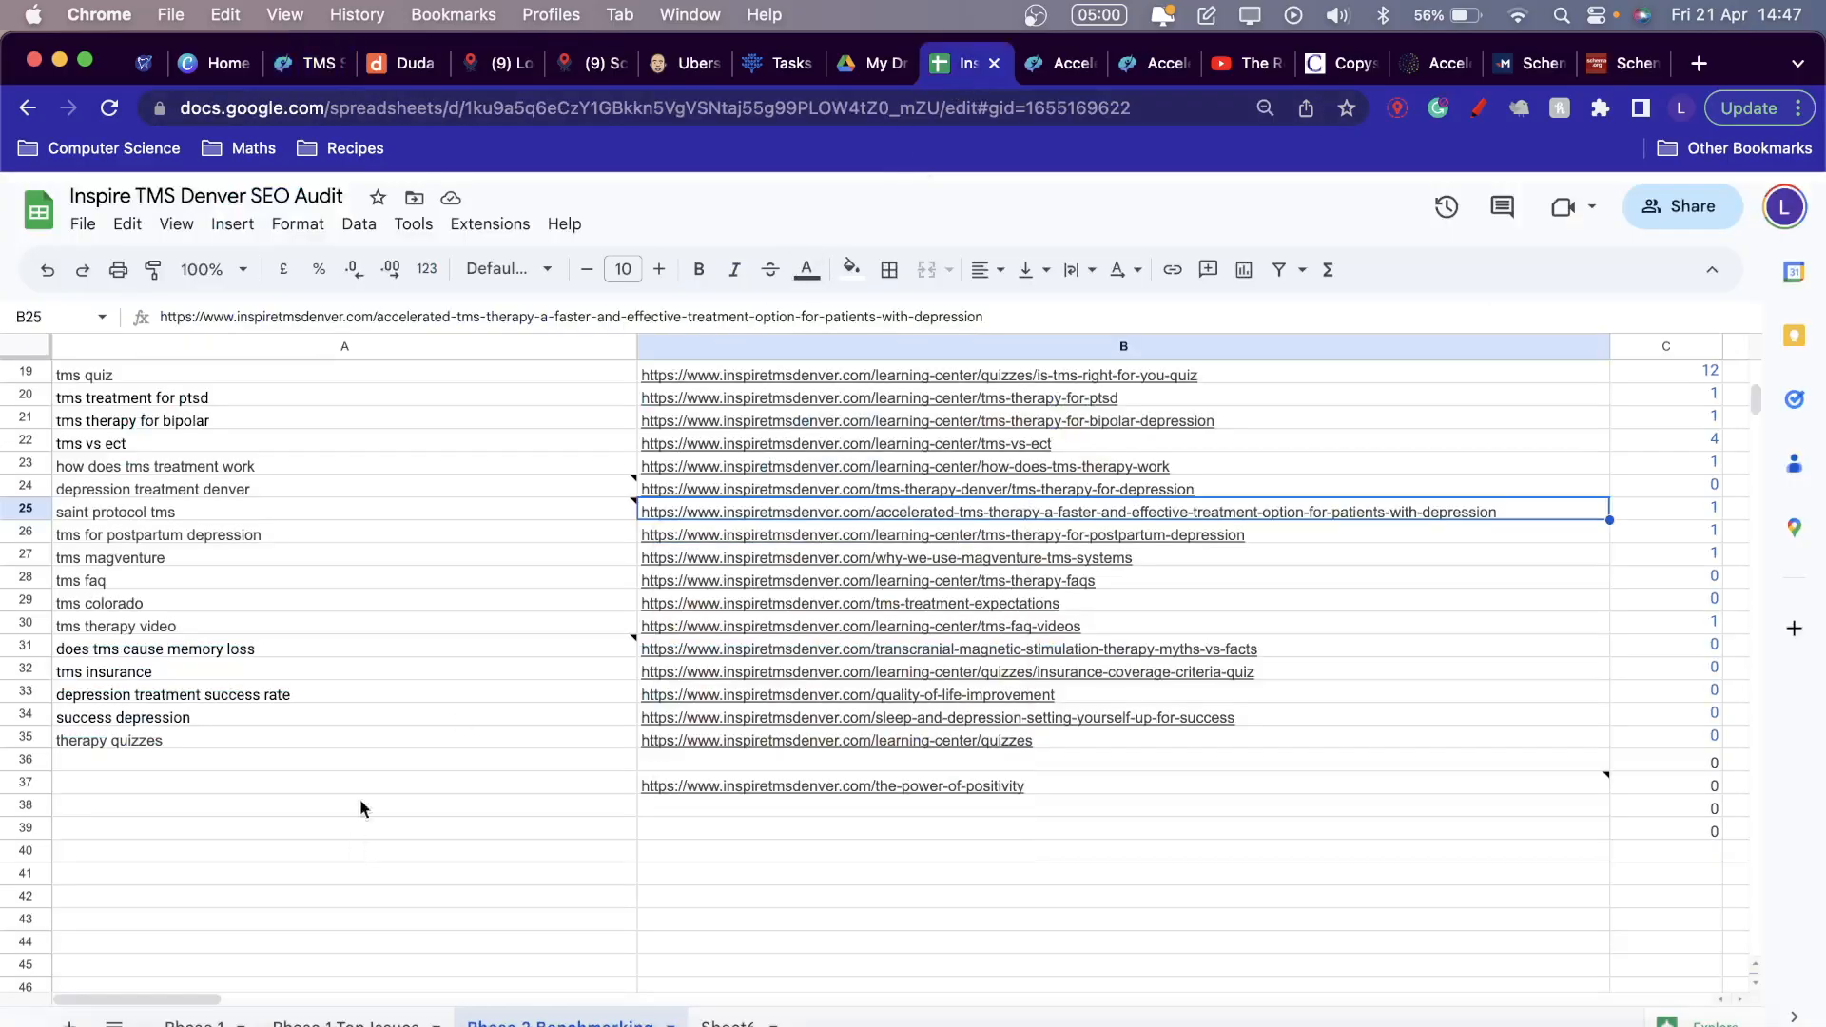
scroll(366, 689, up, 3)
scroll(371, 686, right, 5)
scroll(665, 722, left, 5)
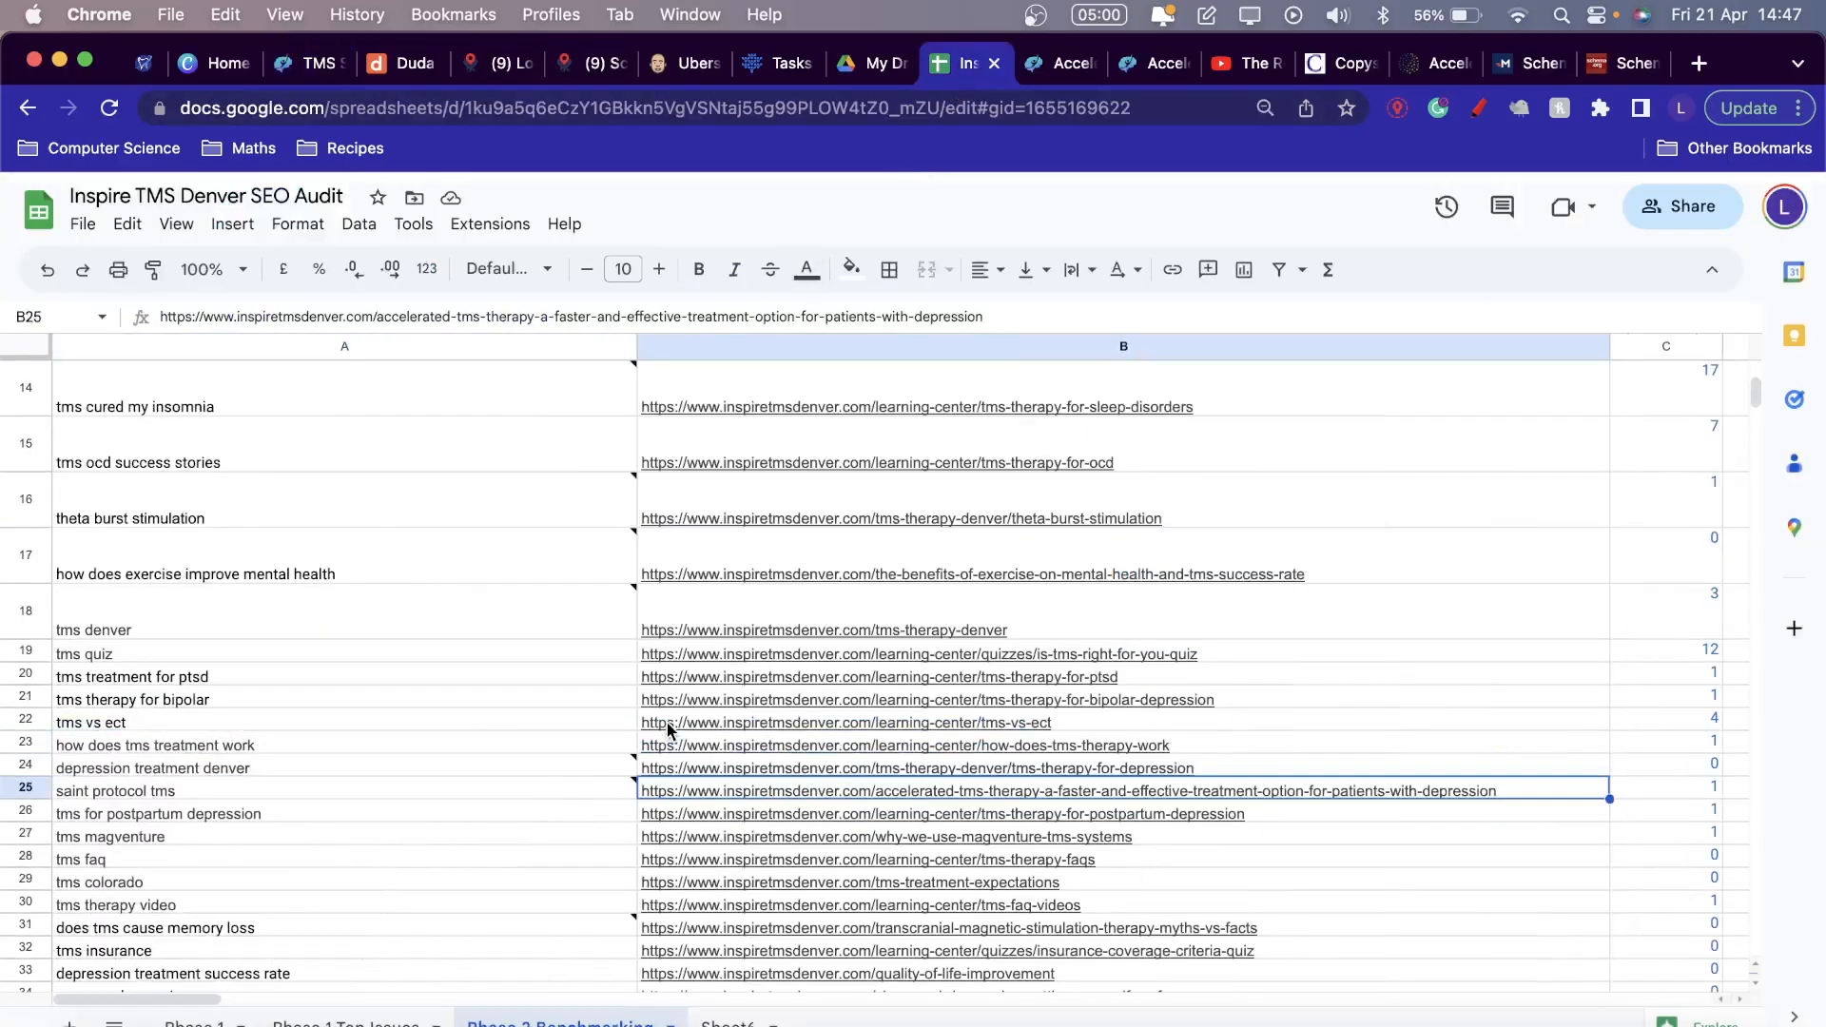
scroll(665, 722, up, 10)
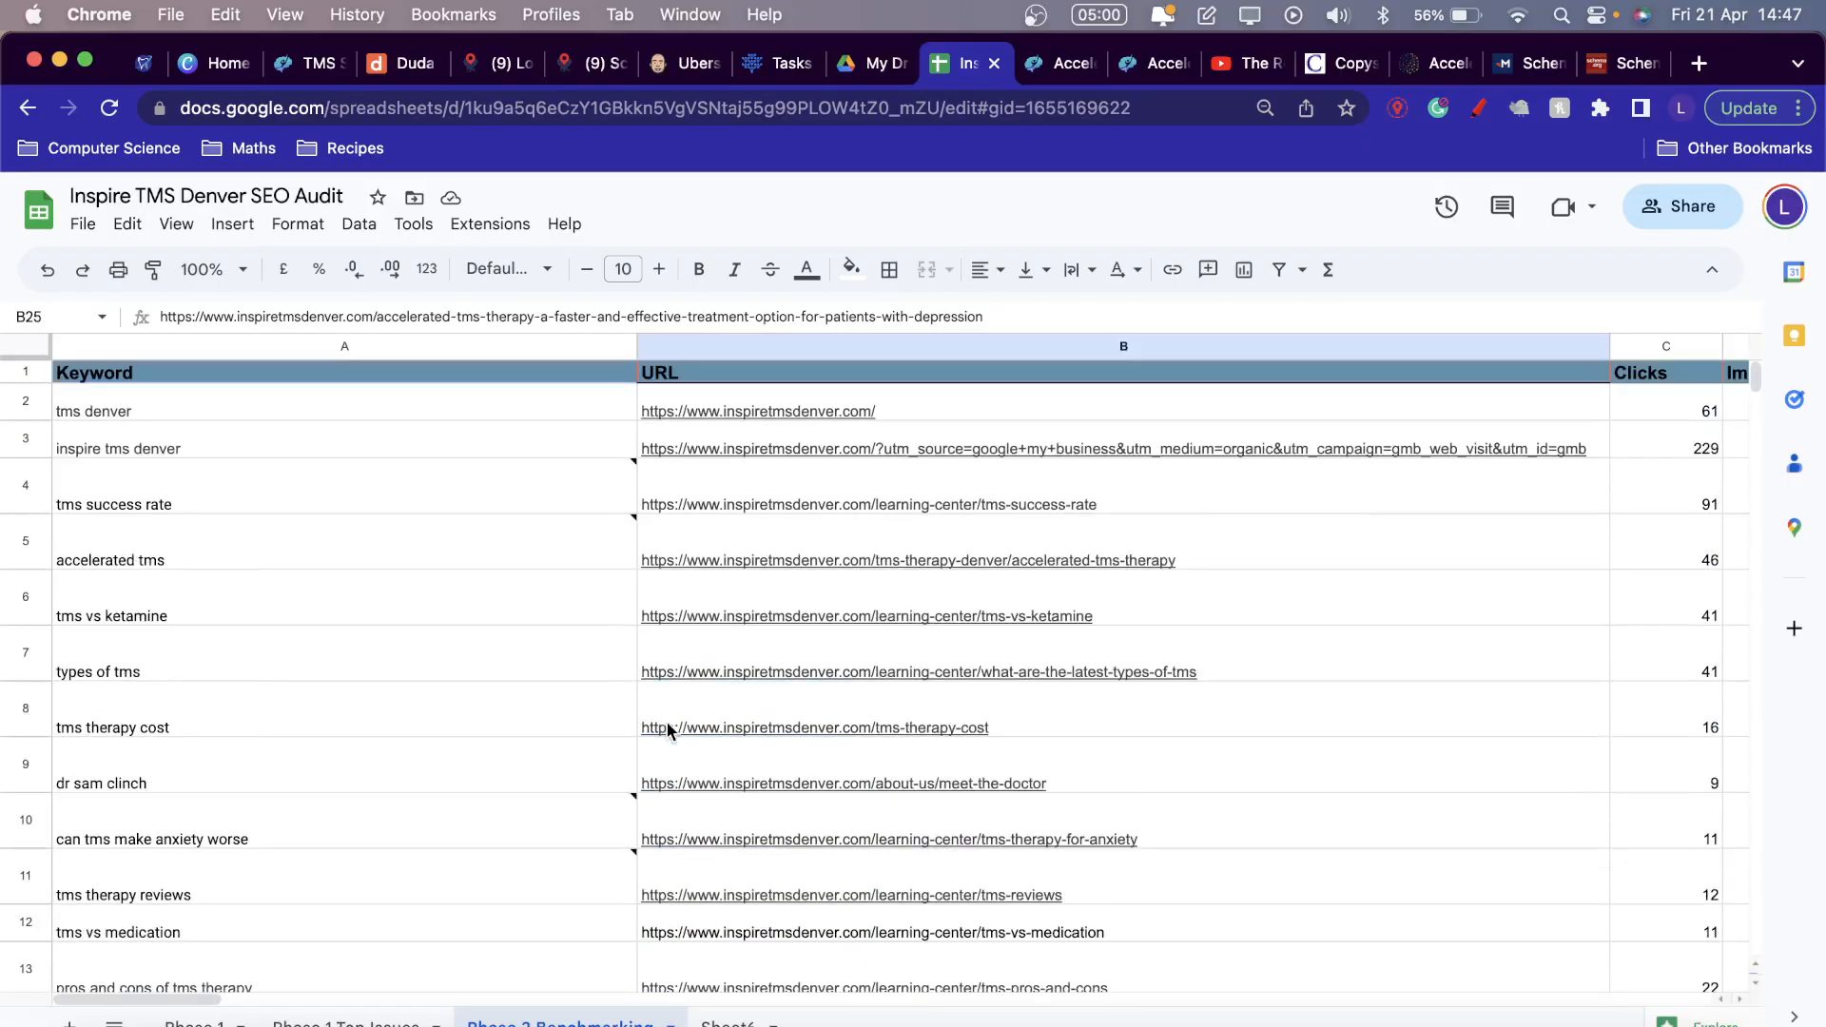